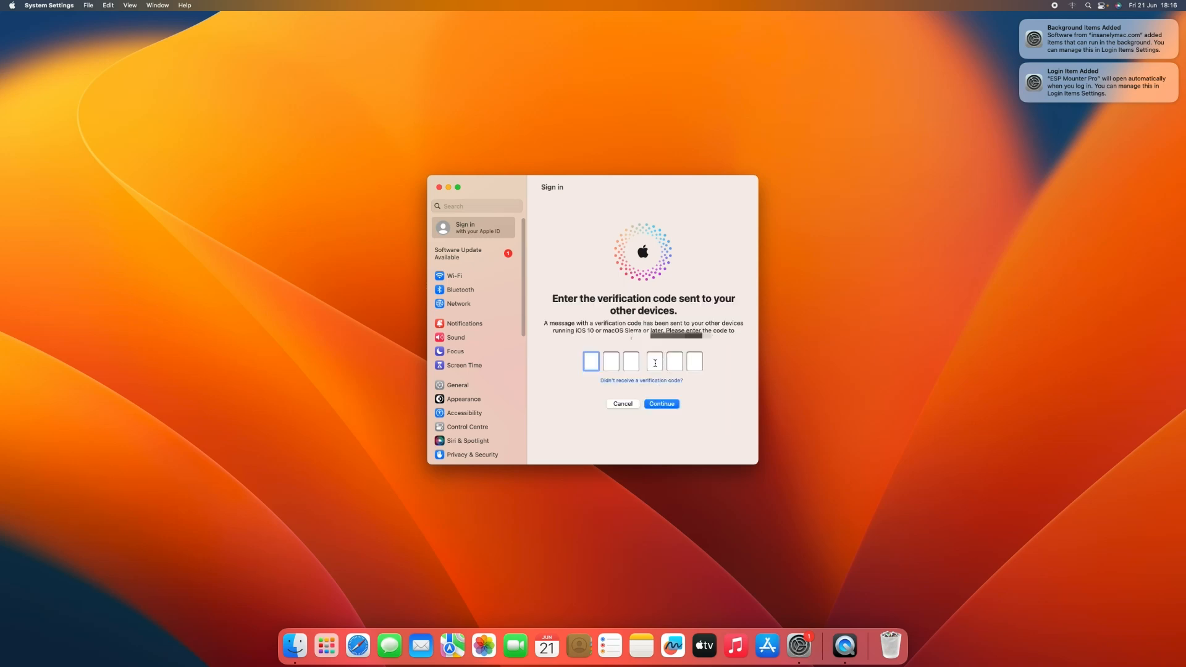
# Step: Enter the Apple ID verification code sent to the other devices
pyautogui.write('••••••')
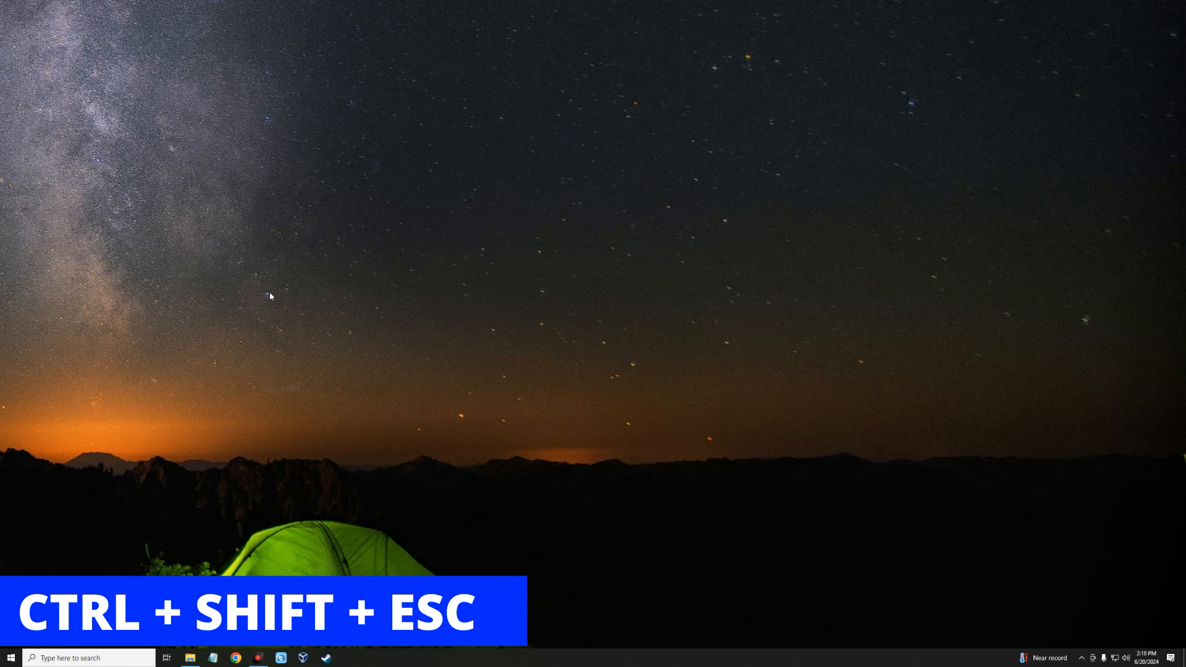
# Step: Examine the processor model and CPU performance details in Task Manager, leaving it minimized
pyautogui.hotkey('ctrl', 'shift', 'Escape')
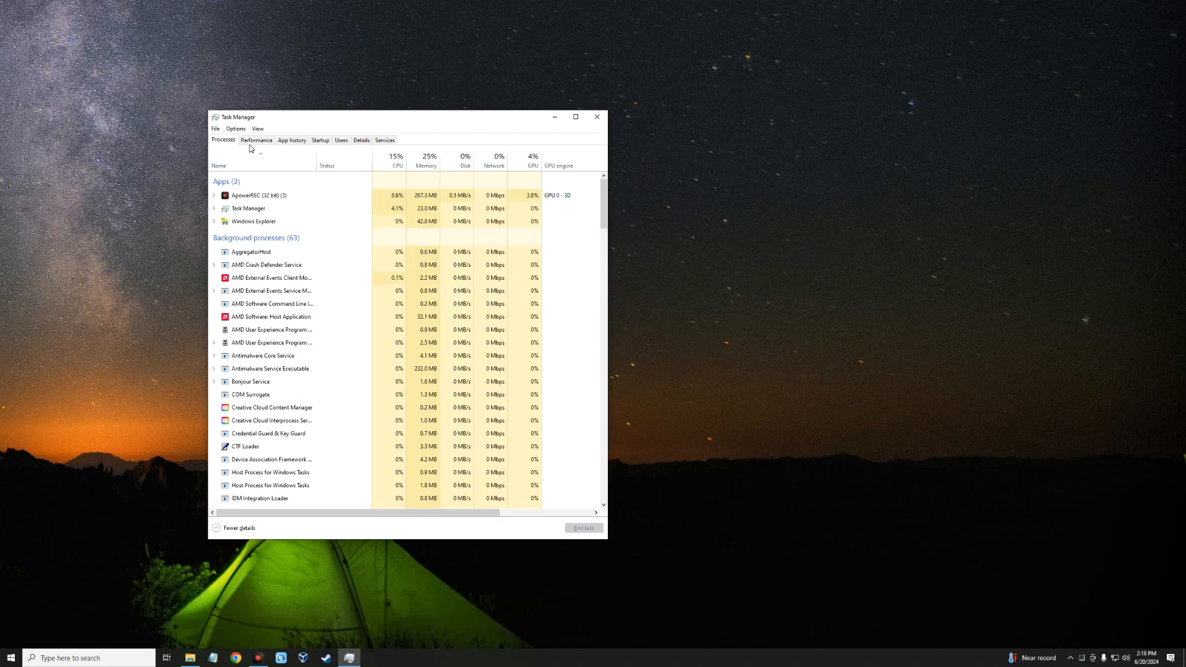
pyautogui.click(252, 141)
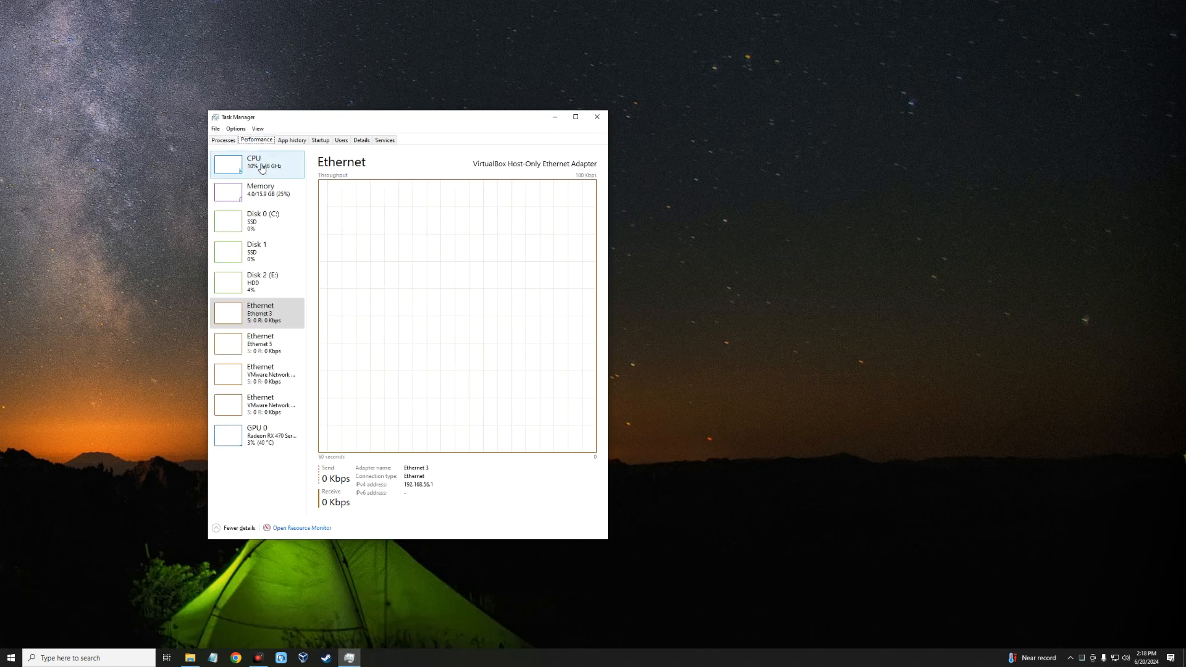
pyautogui.click(256, 163)
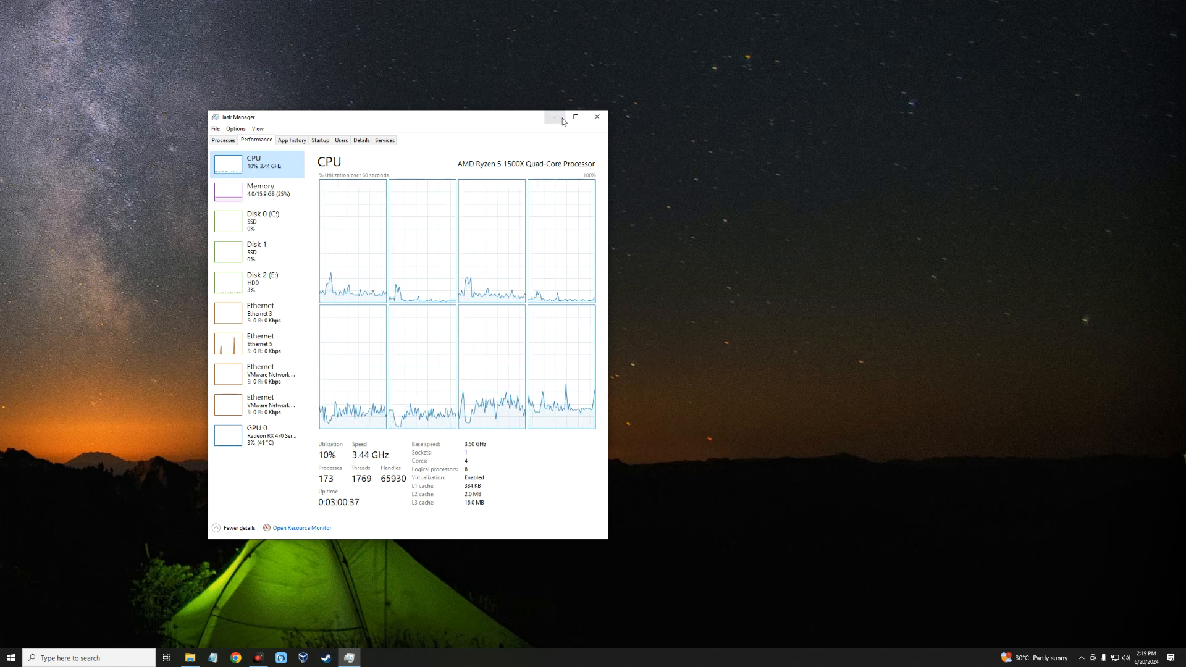
pyautogui.click(556, 120)
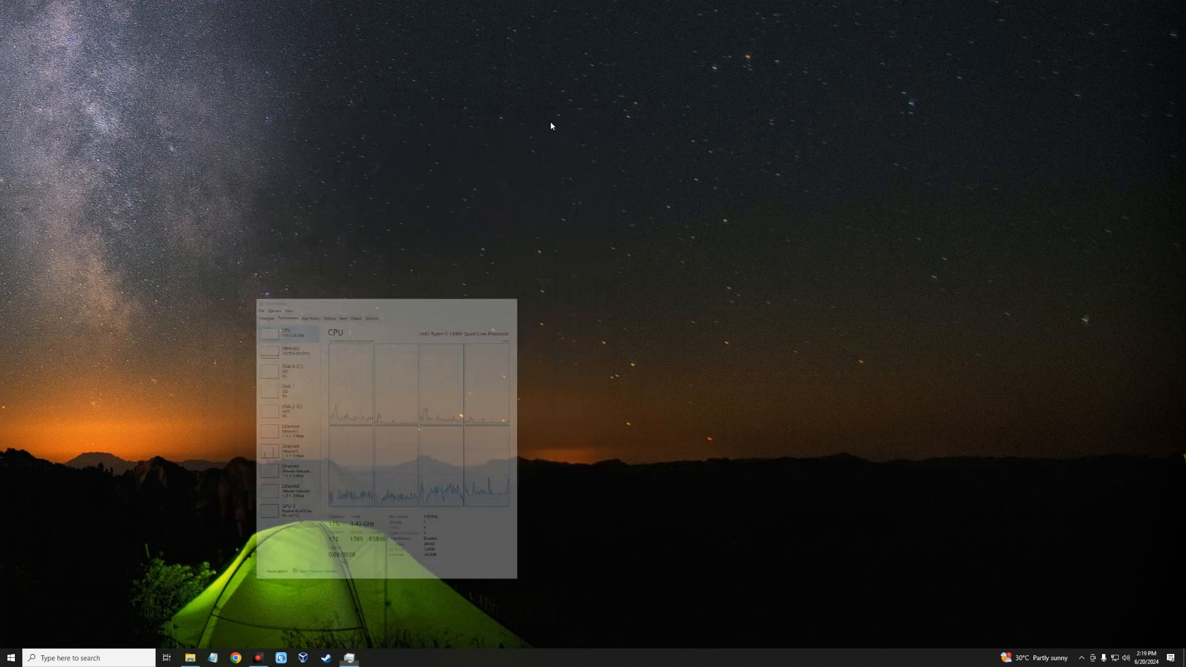
# Step: Switch to Google Chrome with the cat-picture profile and search the web for balena etcher
pyautogui.click(236, 658)
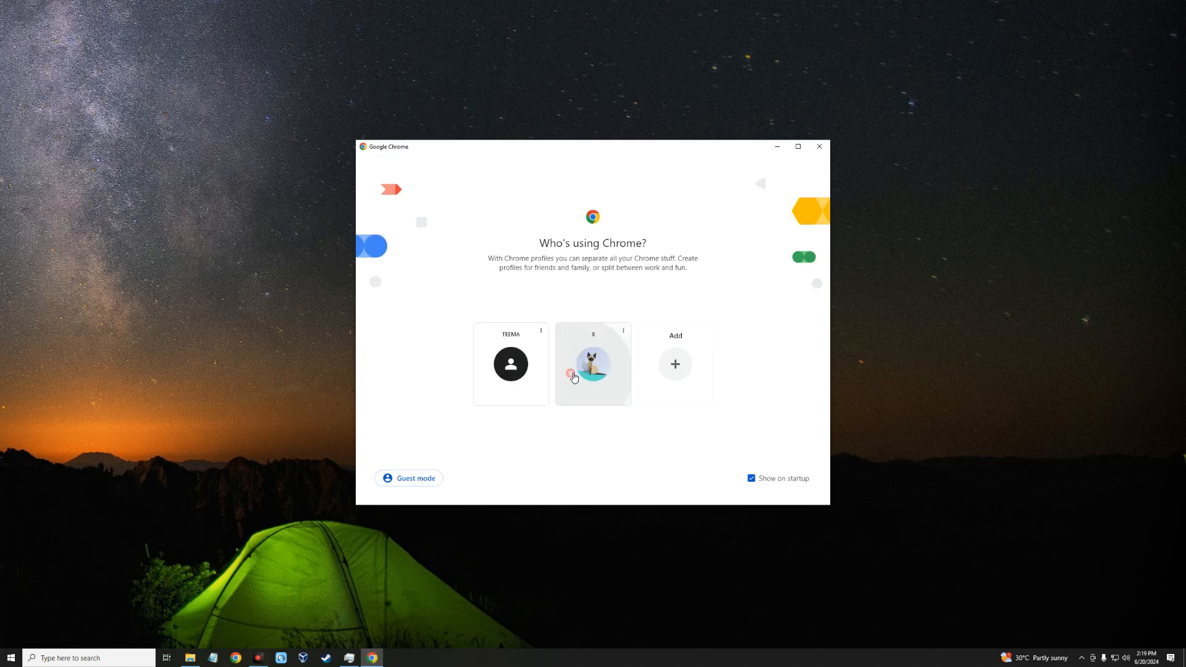
pyautogui.click(579, 376)
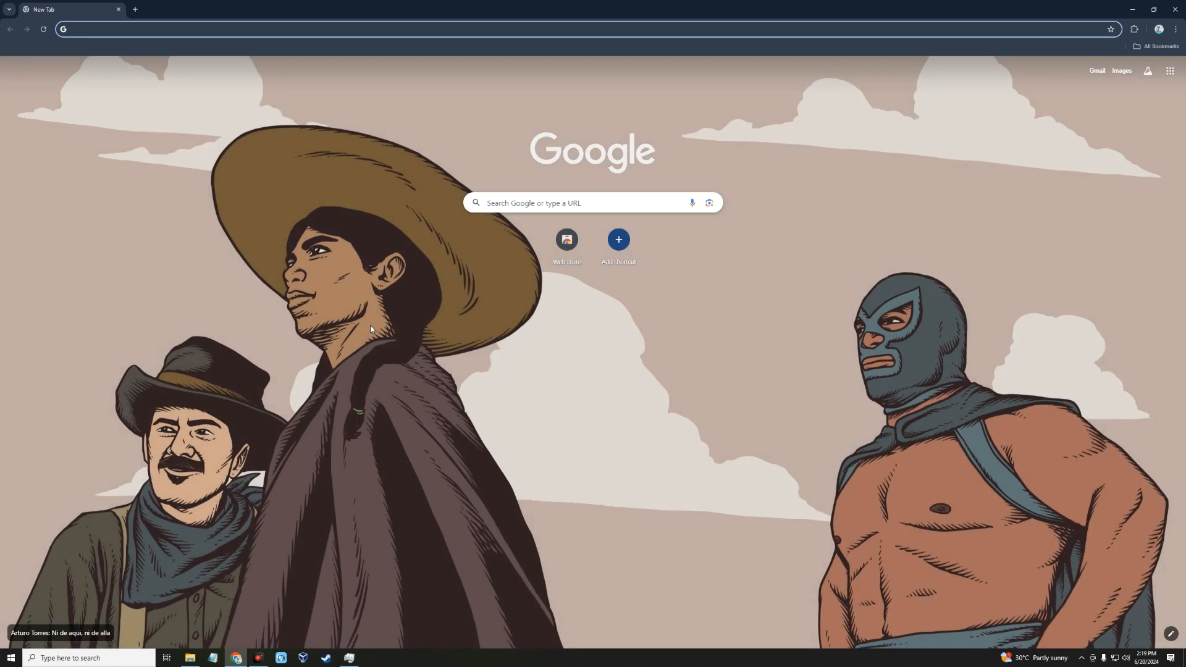
pyautogui.write('balena etcher')
pyautogui.press('Return')
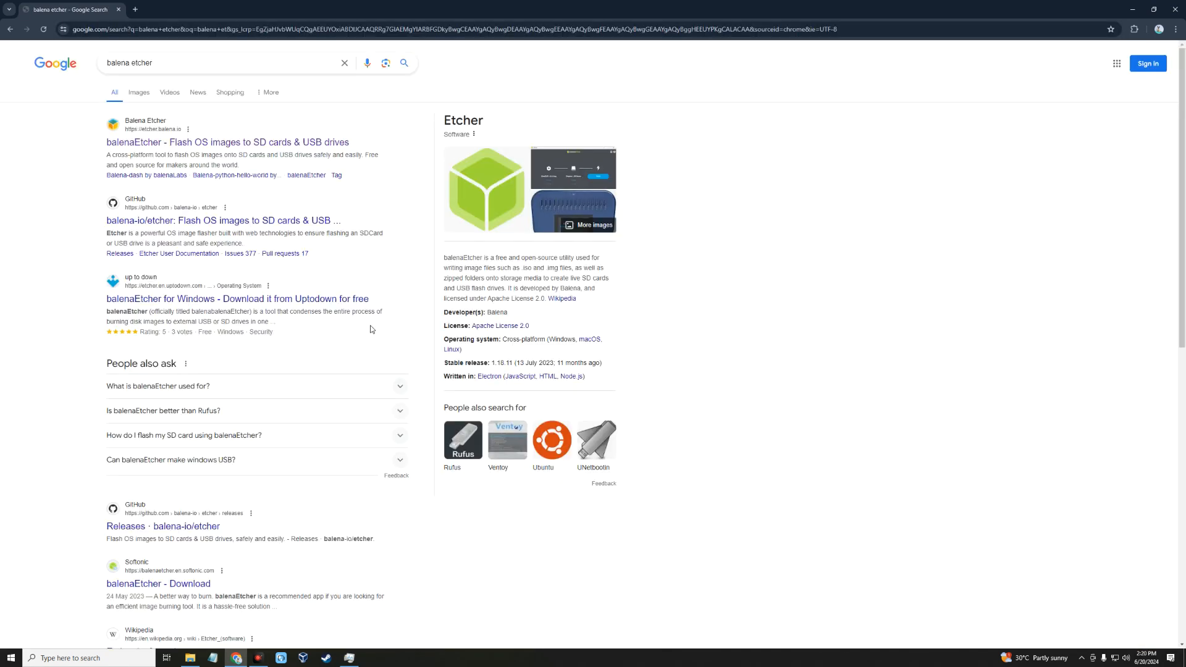
# Step: Download the Etcher for Windows (x86|x64) installer from the official balenaEtcher site
pyautogui.click(147, 144)
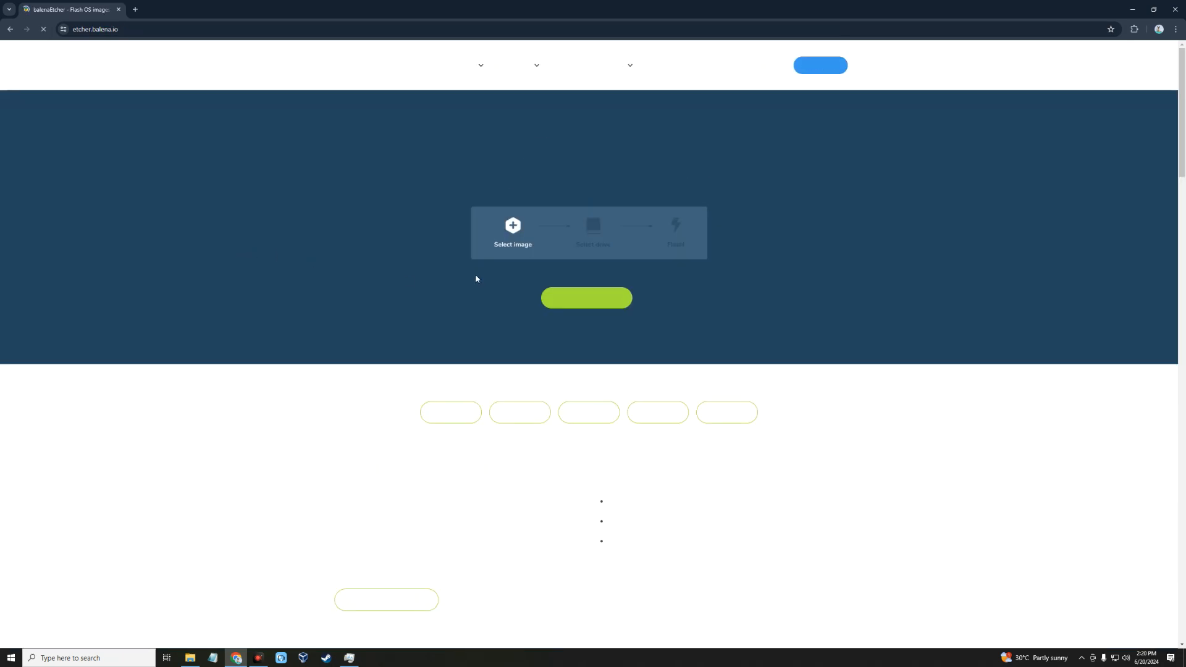
pyautogui.click(589, 298)
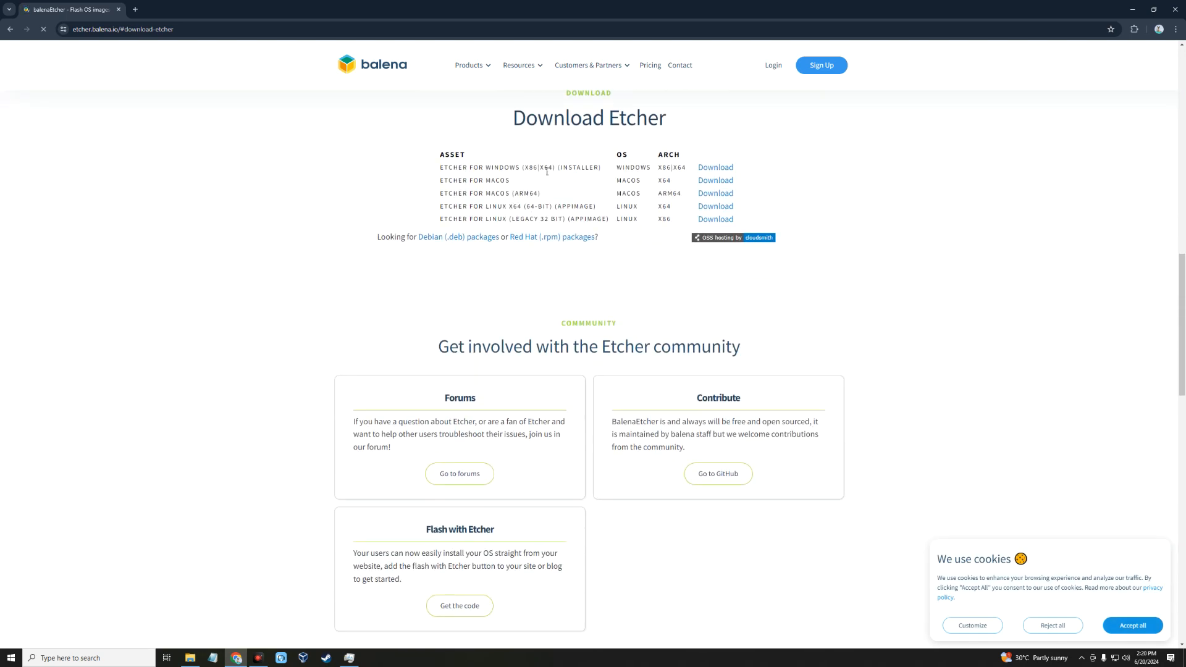
pyautogui.click(715, 168)
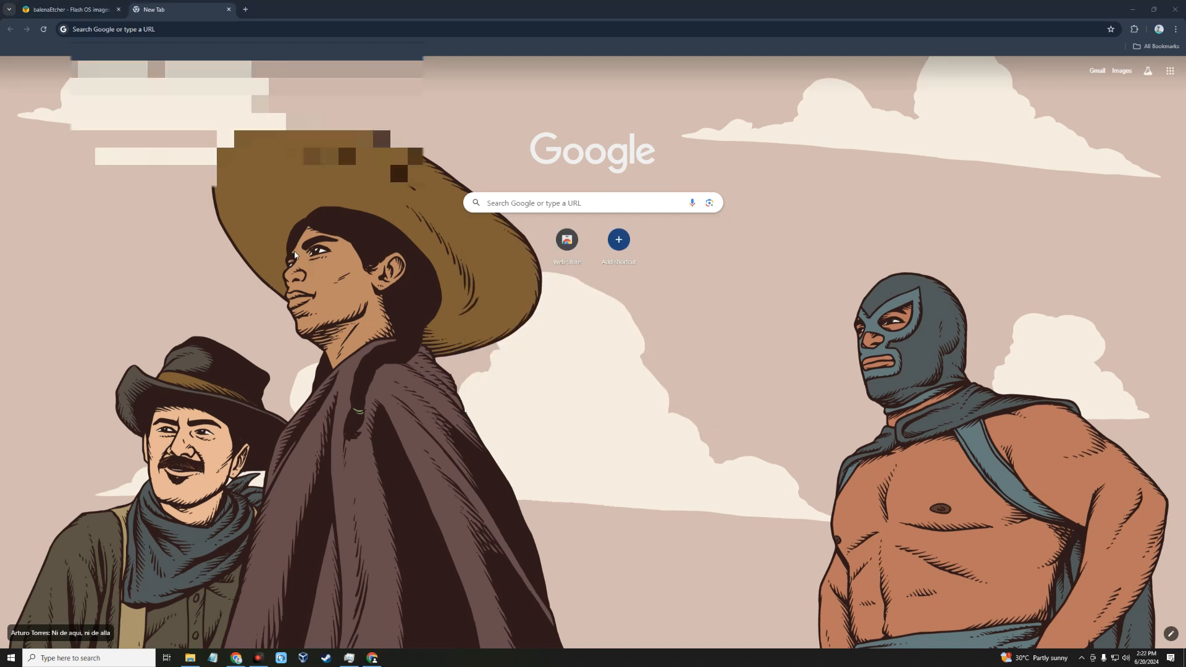
# Step: Open the copied MediaFire link and download Olarila Ventura 13.6.7.raw, closing the advertising pop-up window
pyautogui.click(143, 29)
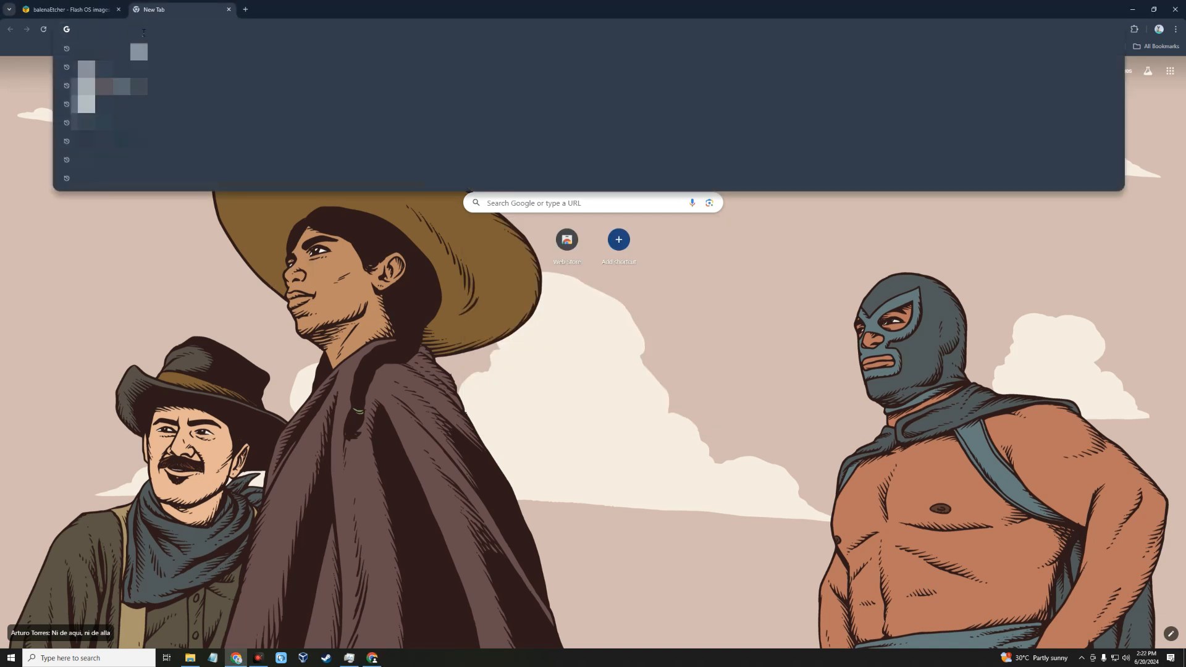
pyautogui.write('mediafire.com/file/a54wd640ayuvq5o/Olarila+Ventura+13.6.7.raw/file')
pyautogui.press('Return')
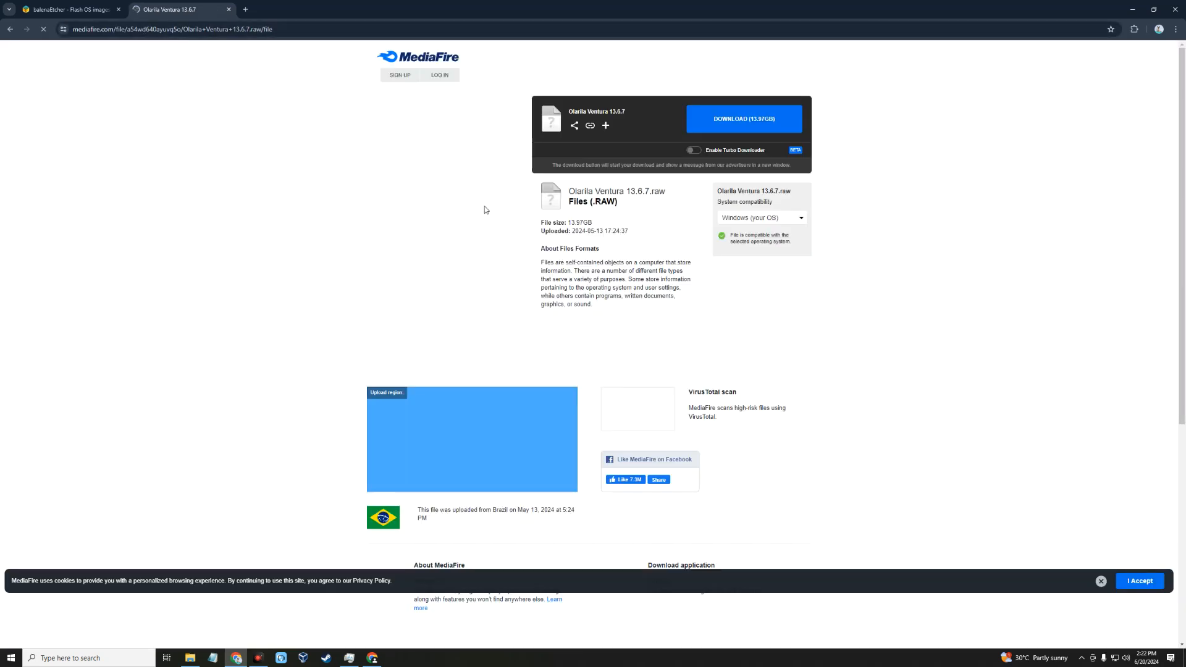
pyautogui.click(735, 121)
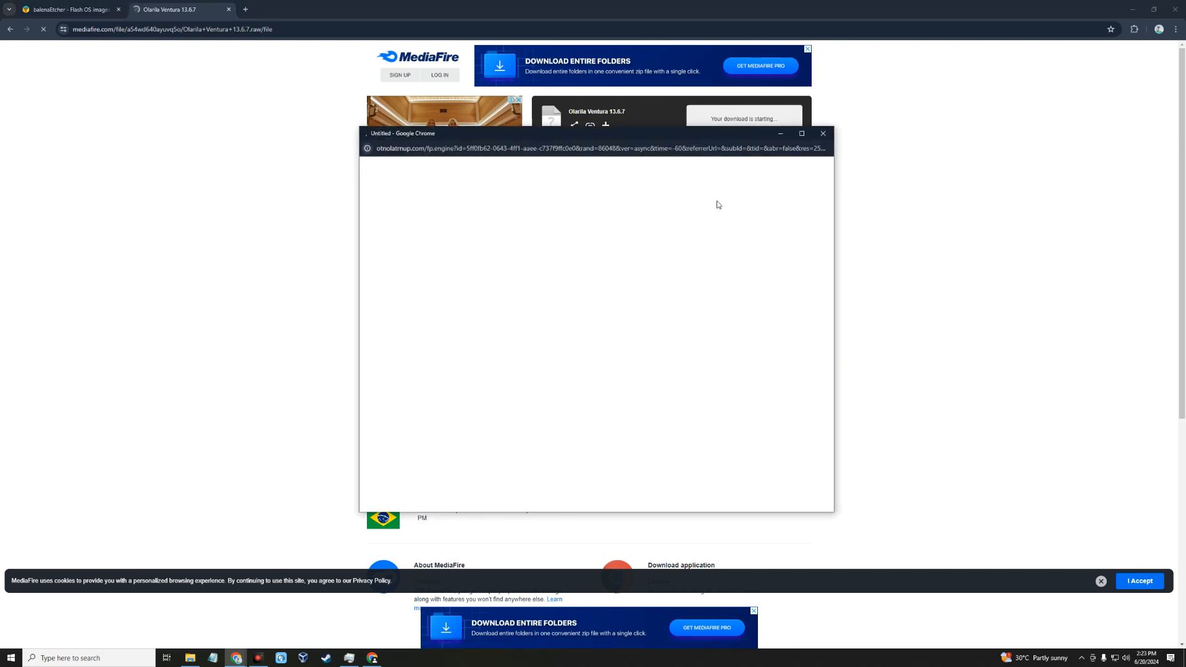
pyautogui.click(820, 135)
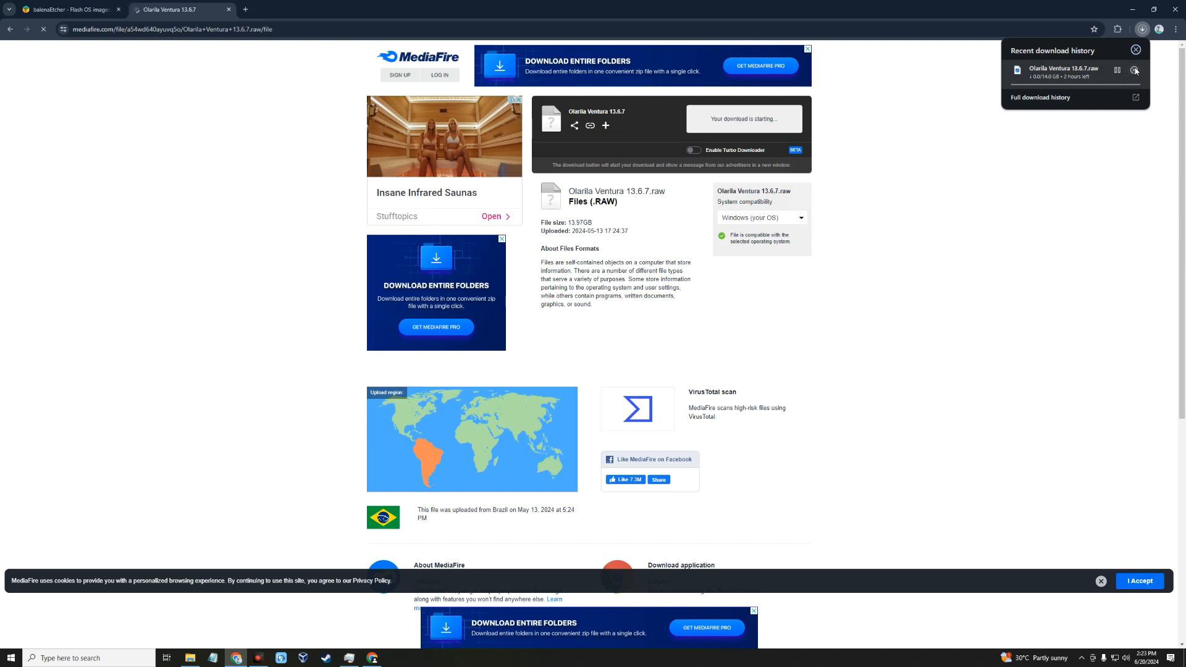
# Step: Search for opencore package in a new browser tab and open the acidanthera/OpenCorePkg releases page
pyautogui.hotkey('ctrl', 't')
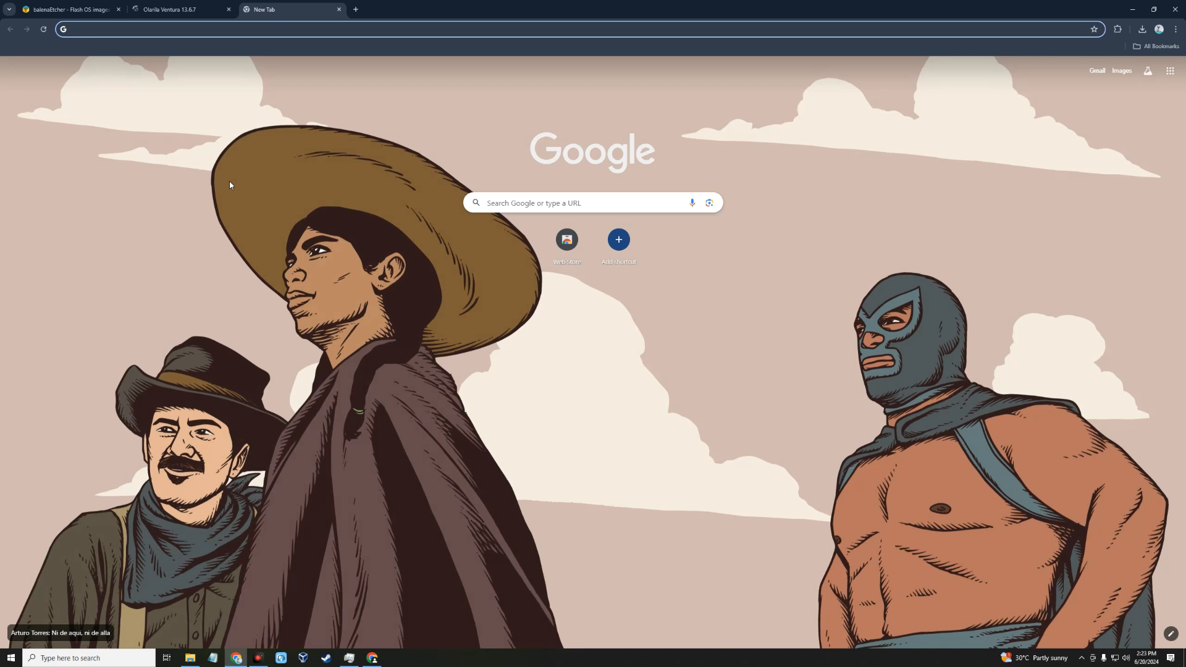
pyautogui.write('opencore package')
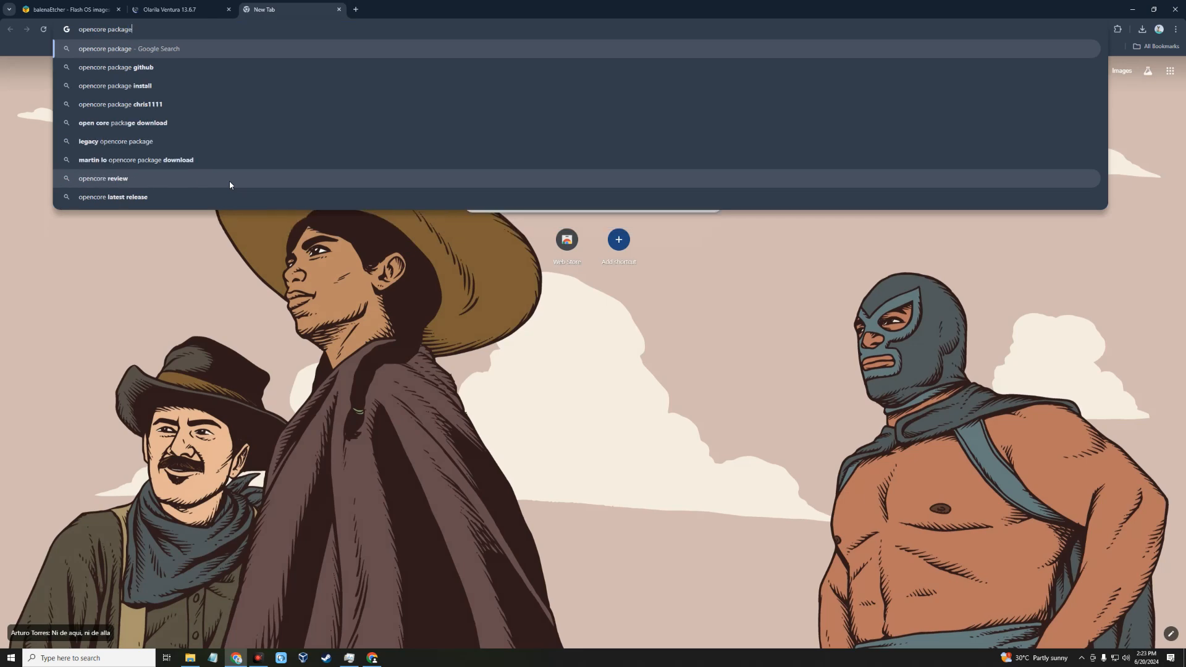
pyautogui.press('Return')
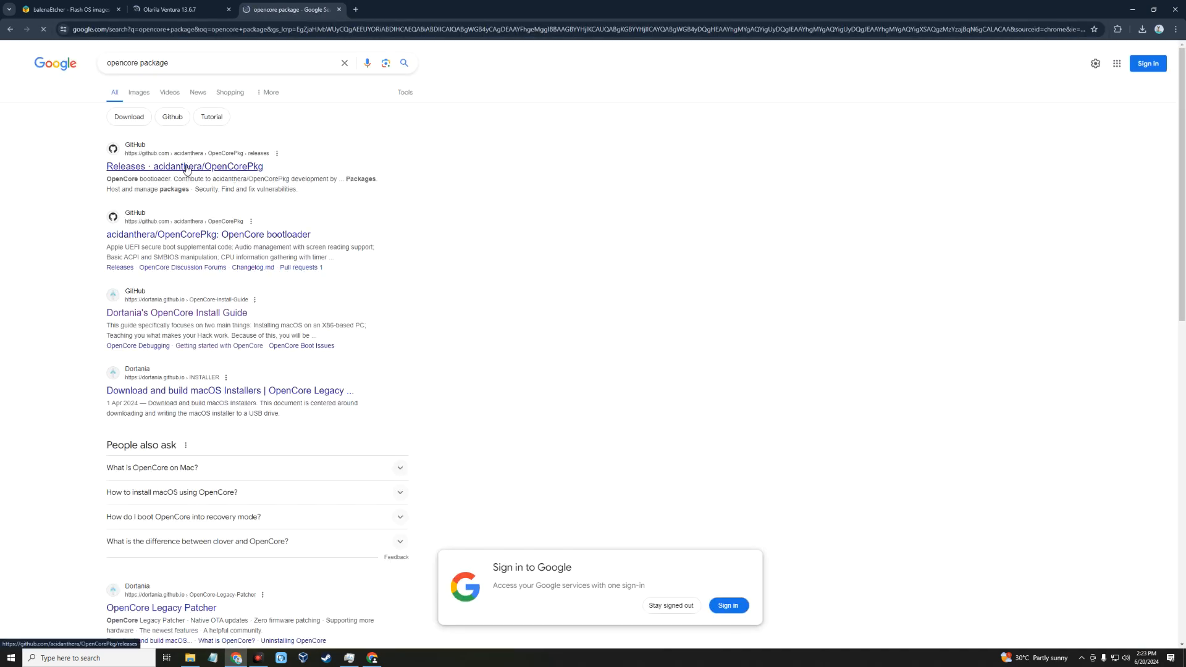
pyautogui.click(210, 168)
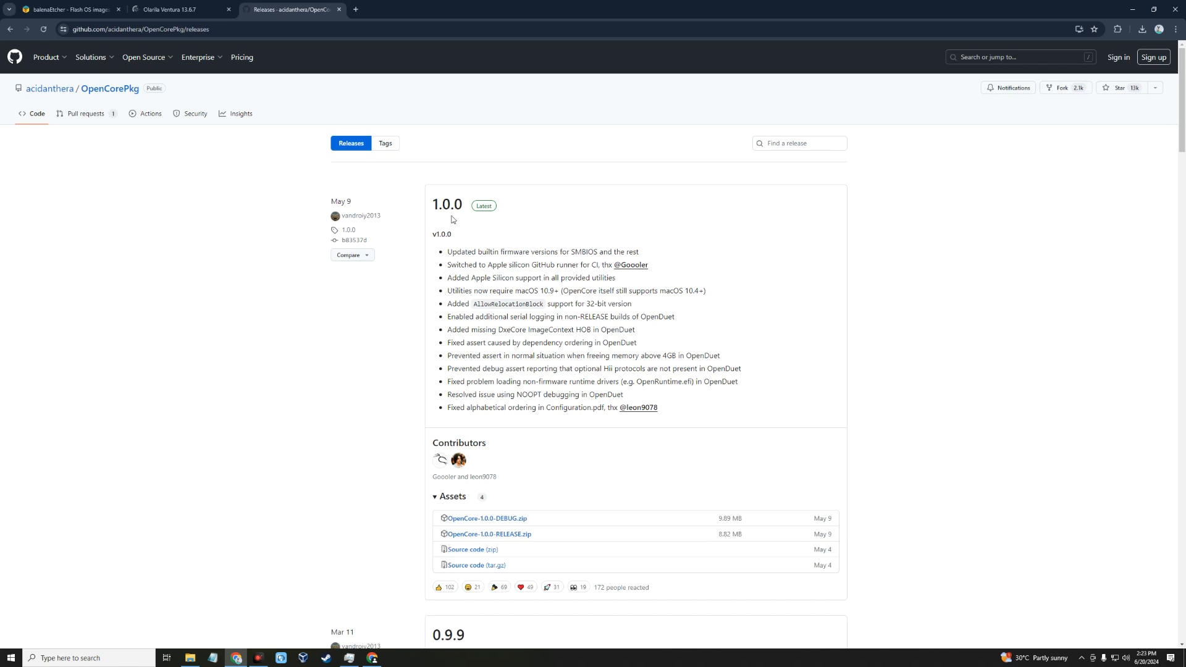
# Step: Download OpenCore-1.0.0-RELEASE.zip from the assets of the latest release
pyautogui.scroll(-1, 443, 246)
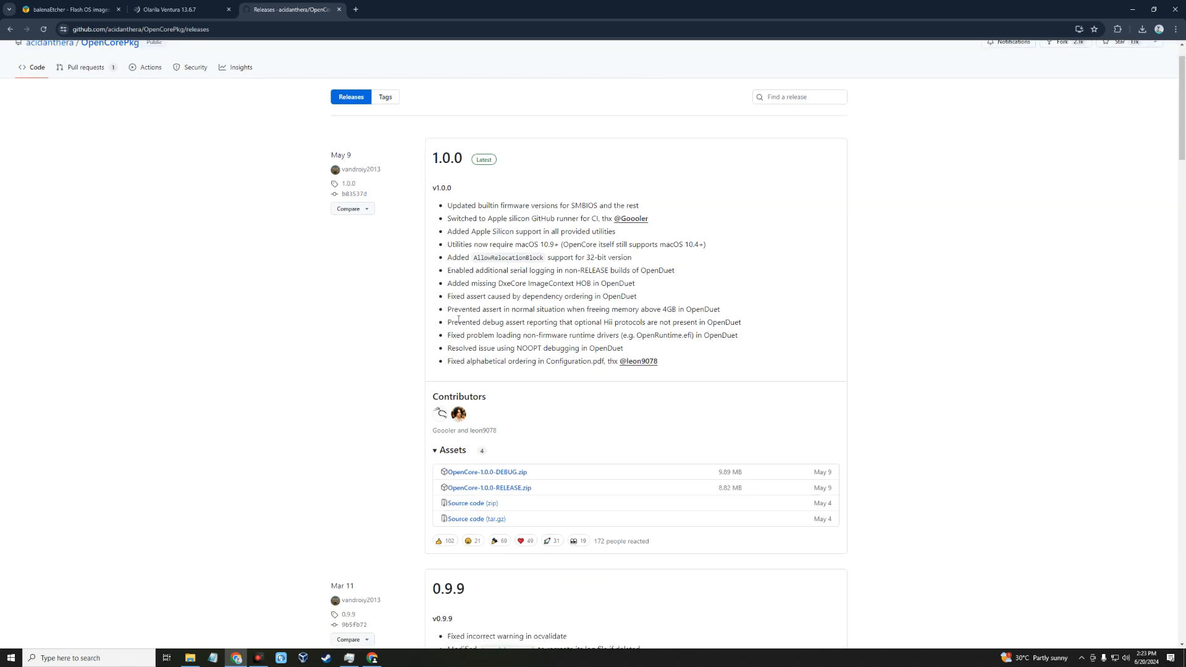
pyautogui.scroll(-1, 458, 319)
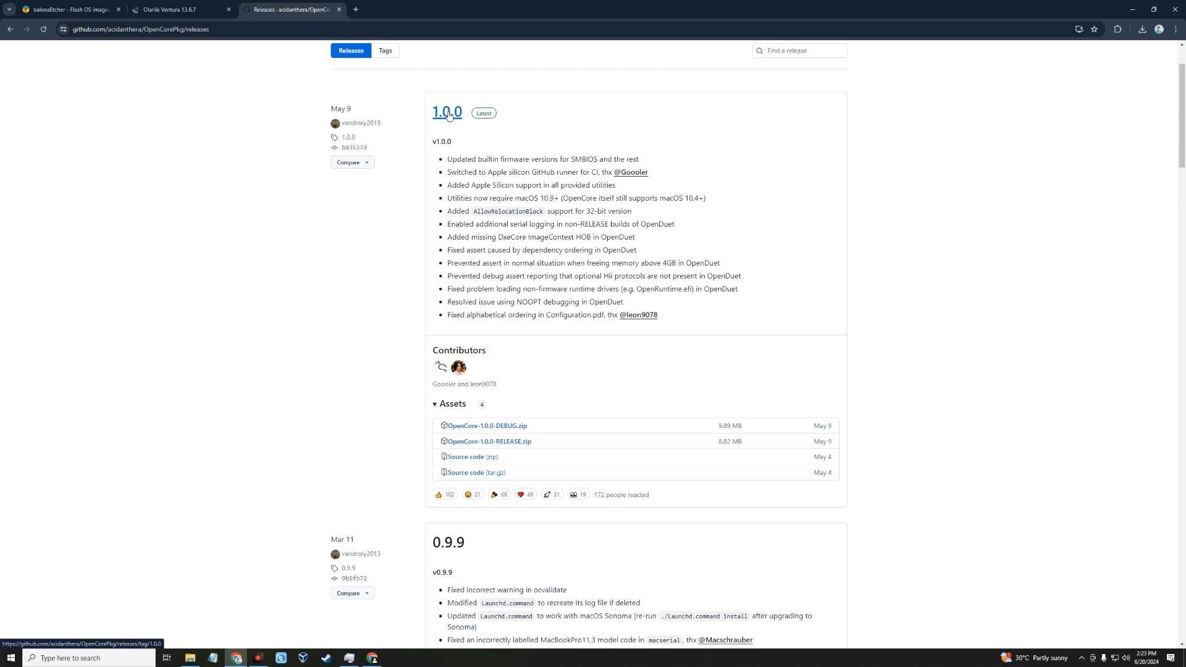
pyautogui.scroll(-1, 451, 148)
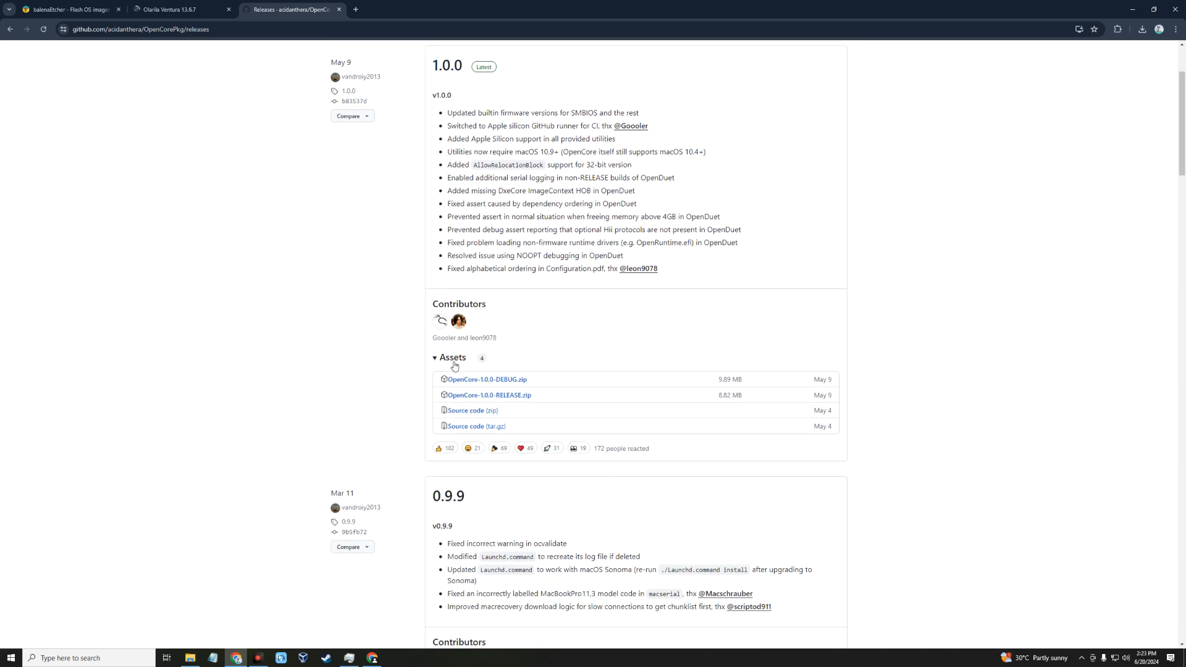
pyautogui.click(513, 398)
# Step: Search for propertree in a new browser tab and open the corpnewt/ProperTree GitHub repository
pyautogui.click(356, 9)
pyautogui.write('propertree')
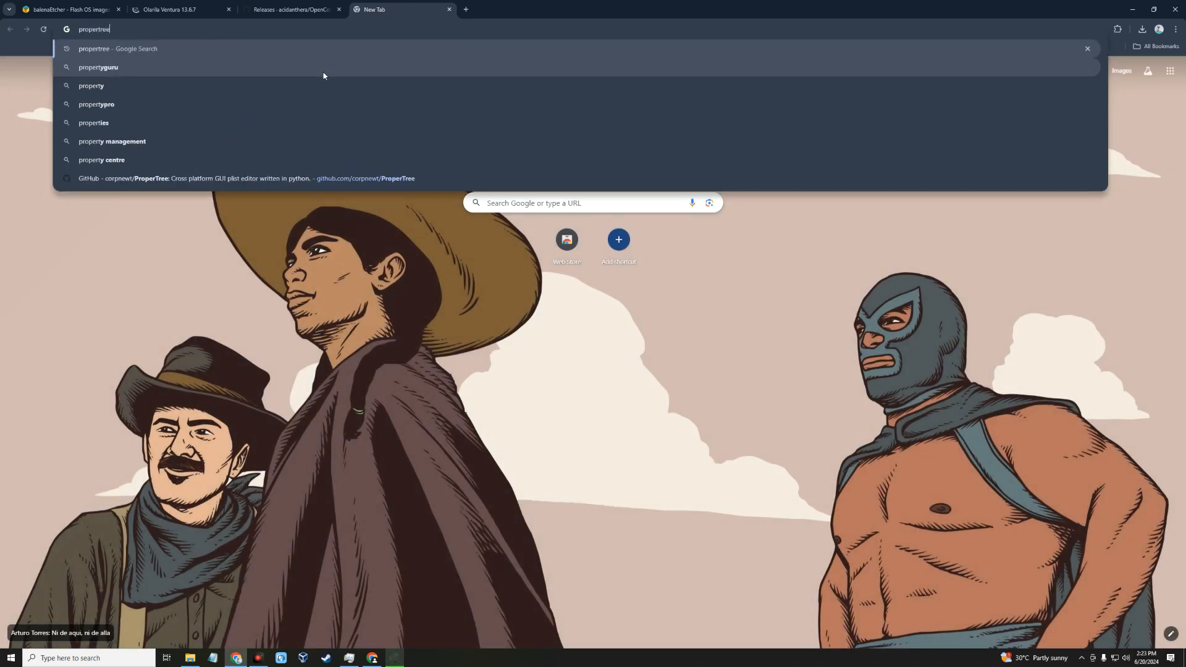
pyautogui.press('Return')
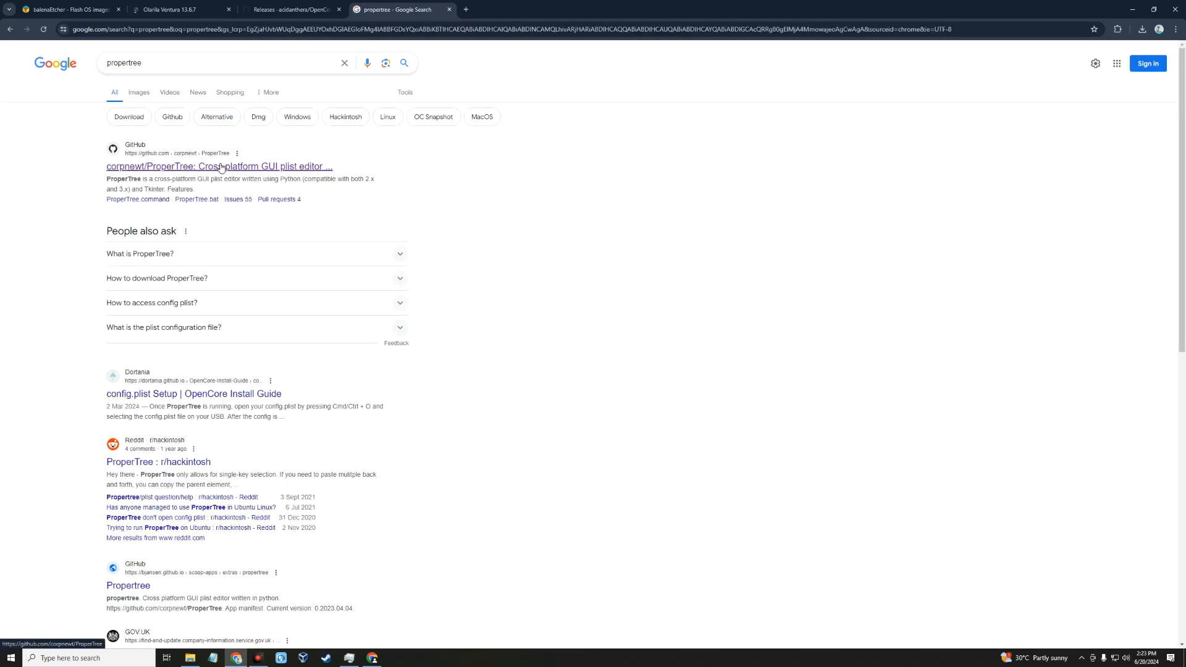
pyautogui.click(219, 166)
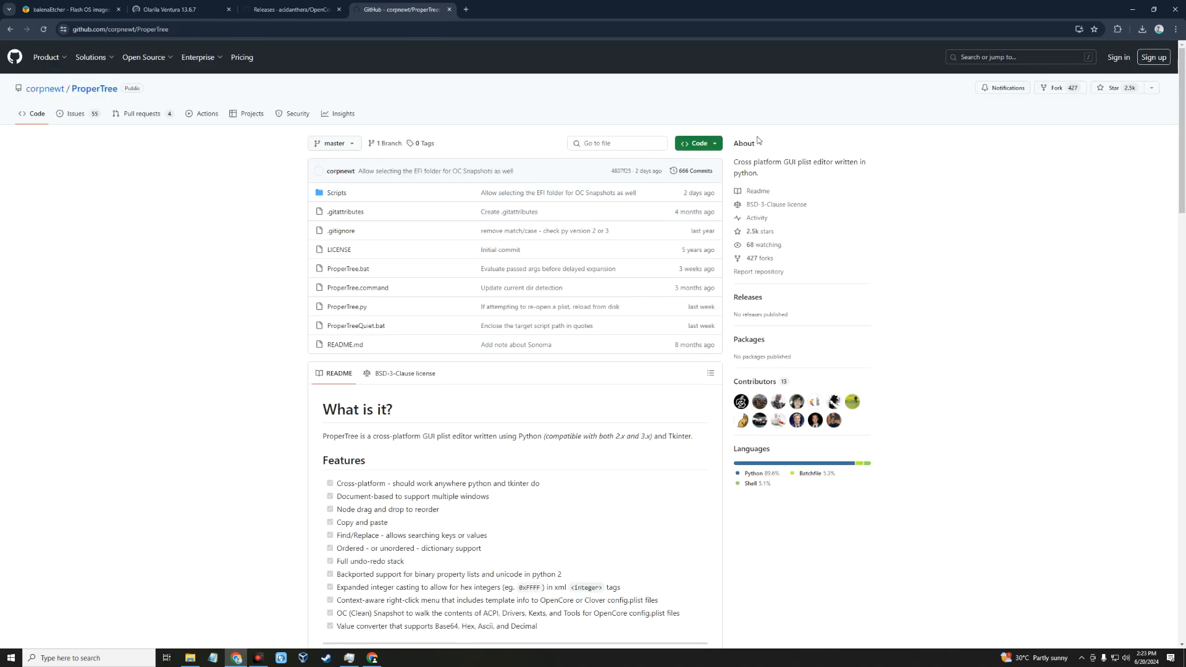
# Step: Download the ProperTree repository as a ZIP, accepting the suggested save location
pyautogui.click(713, 143)
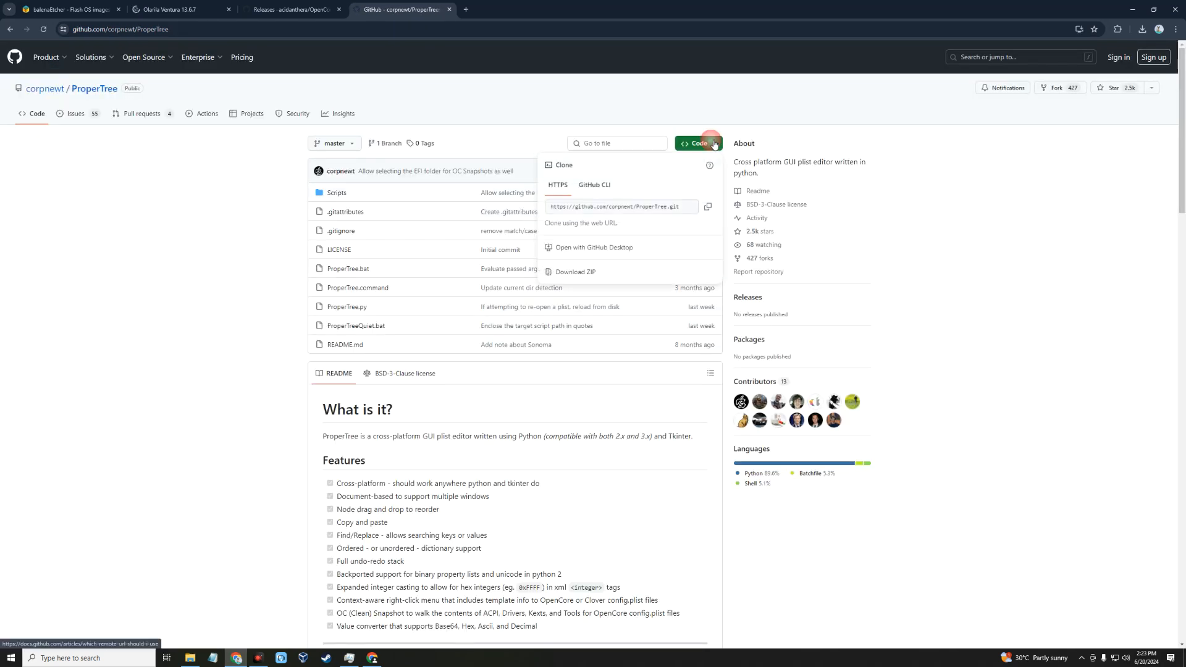
pyautogui.click(621, 279)
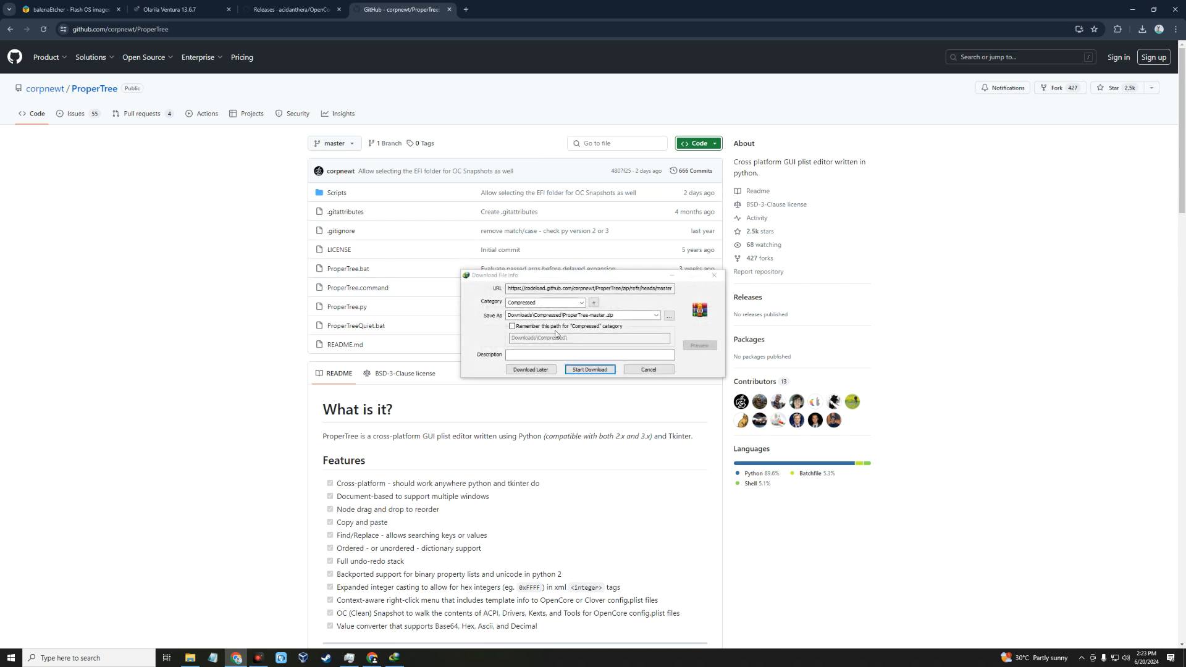
pyautogui.click(594, 370)
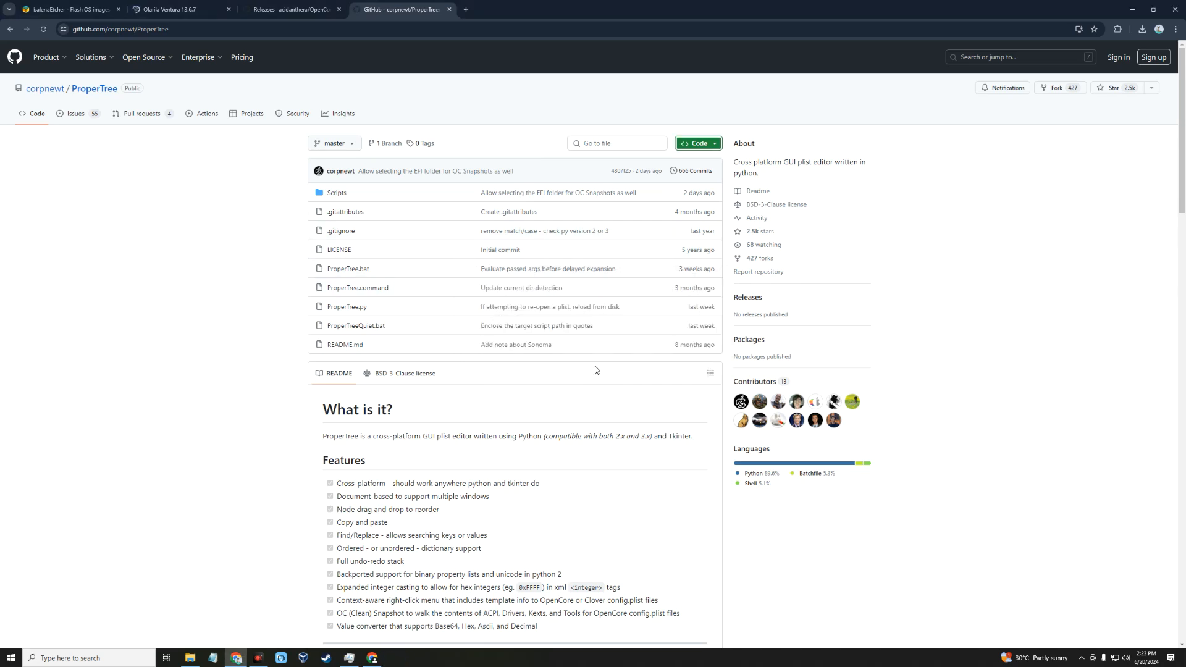
# Step: Search for explorer++ in a new browser tab and download its 64-bit version 1.4.0 from the official site, keeping the default duplicate option
pyautogui.click(465, 10)
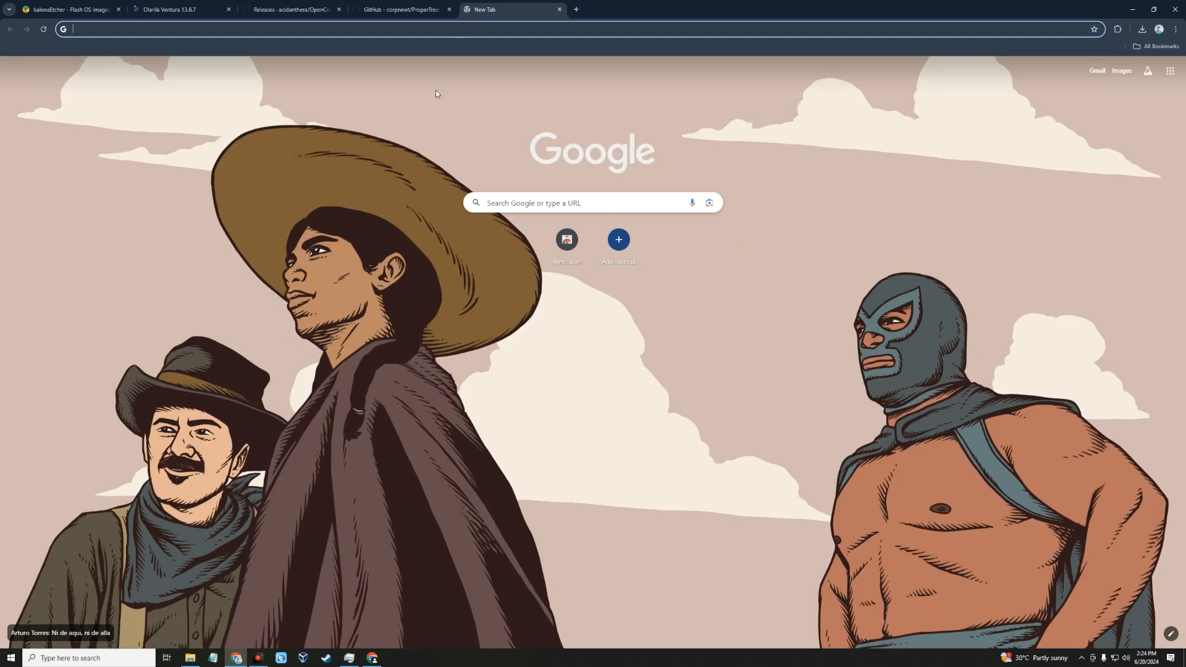
pyautogui.write('explorer++')
pyautogui.press('Return')
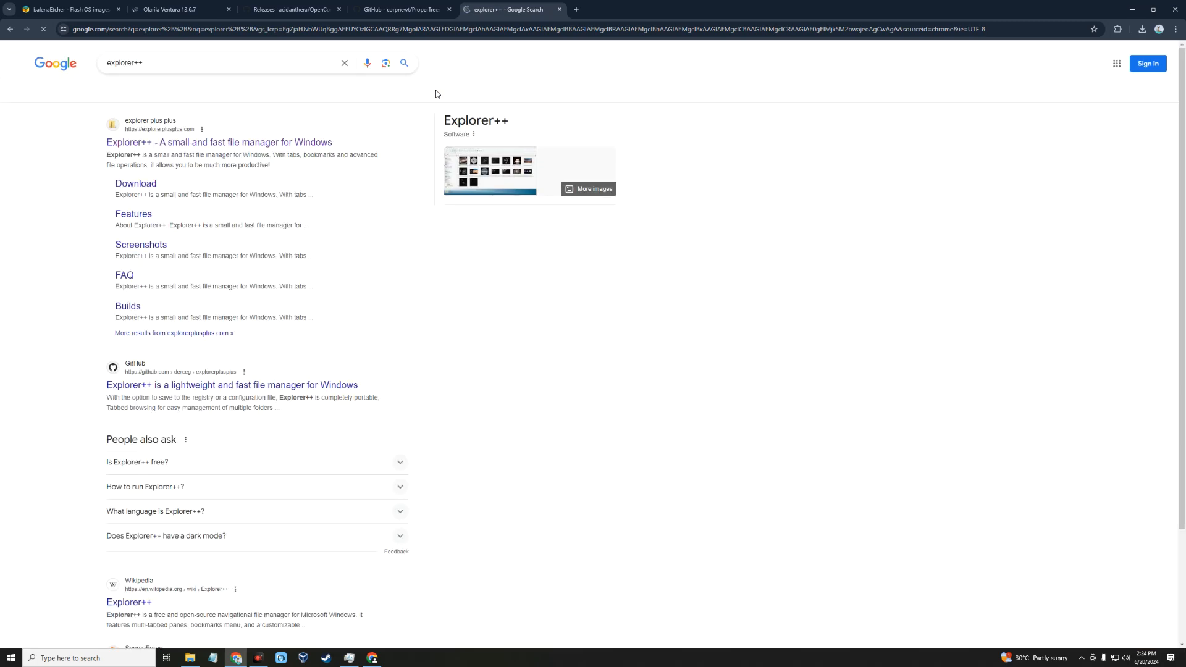
pyautogui.click(167, 143)
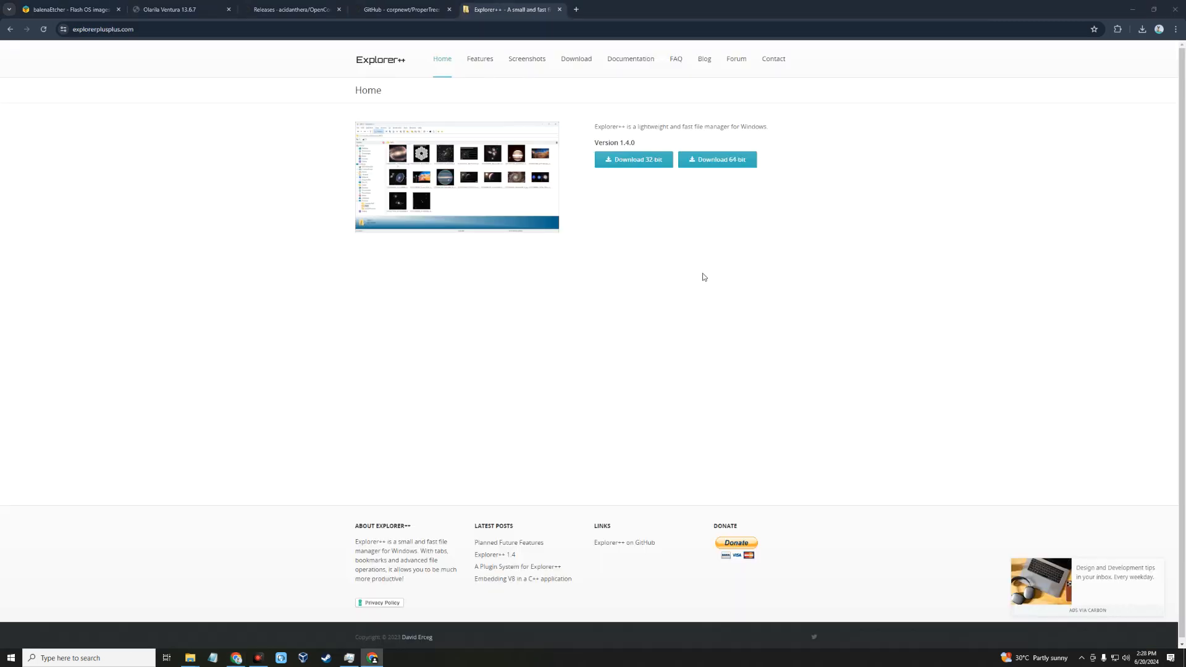
pyautogui.click(723, 162)
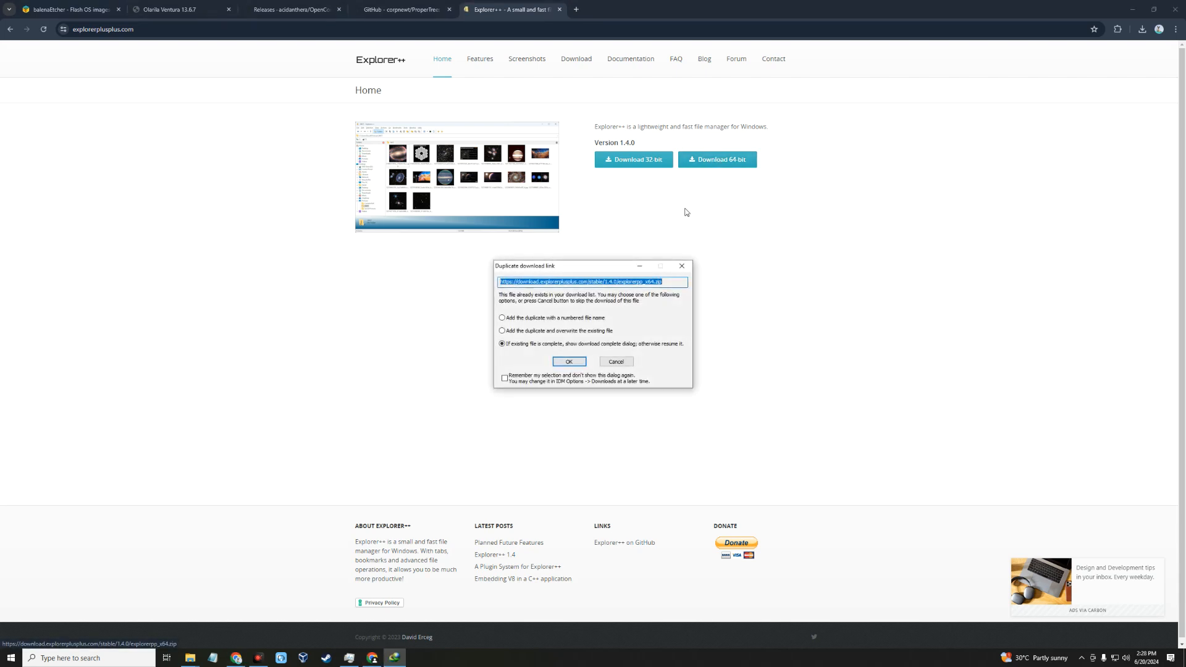
pyautogui.click(567, 361)
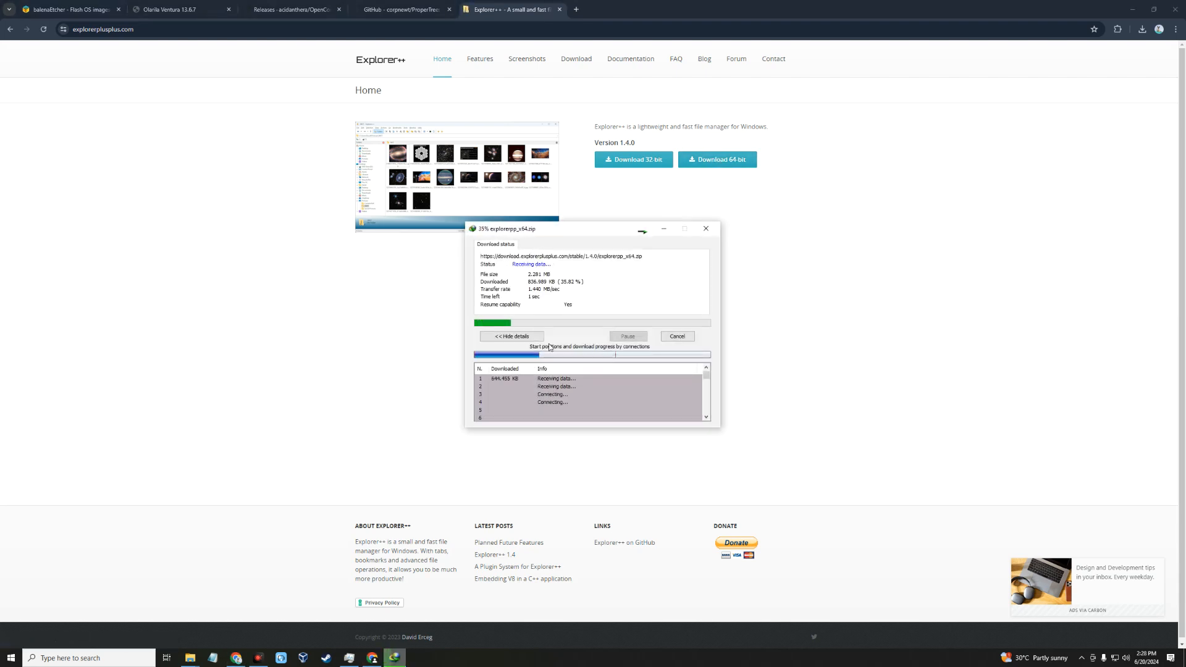
# Step: Search for gensmbios in a new browser tab and open the corpnewt/GenSMBIOS GitHub repository
pyautogui.click(576, 10)
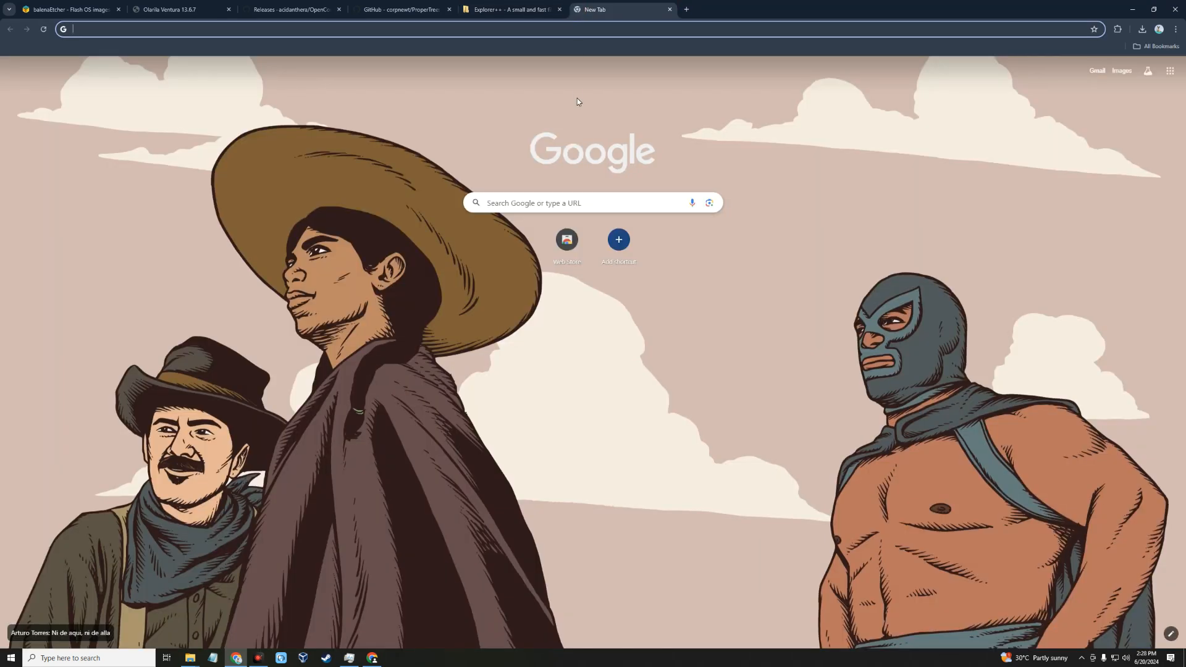
pyautogui.write('gensm')
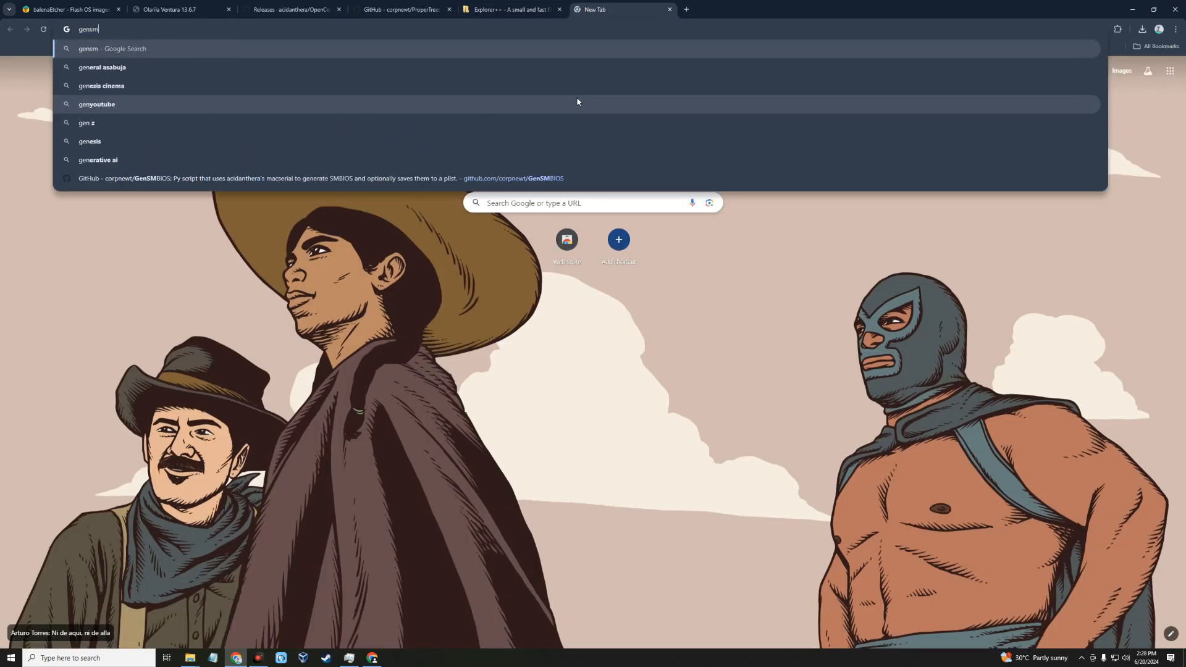
pyautogui.write('bios')
pyautogui.press('Return')
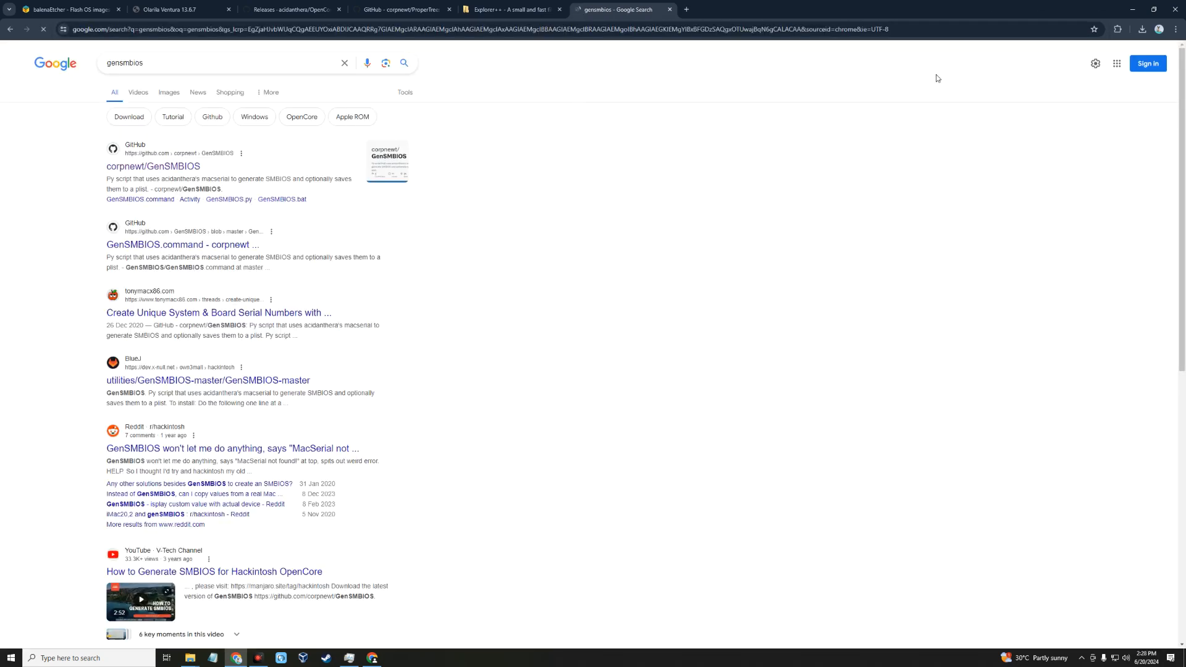
pyautogui.click(148, 167)
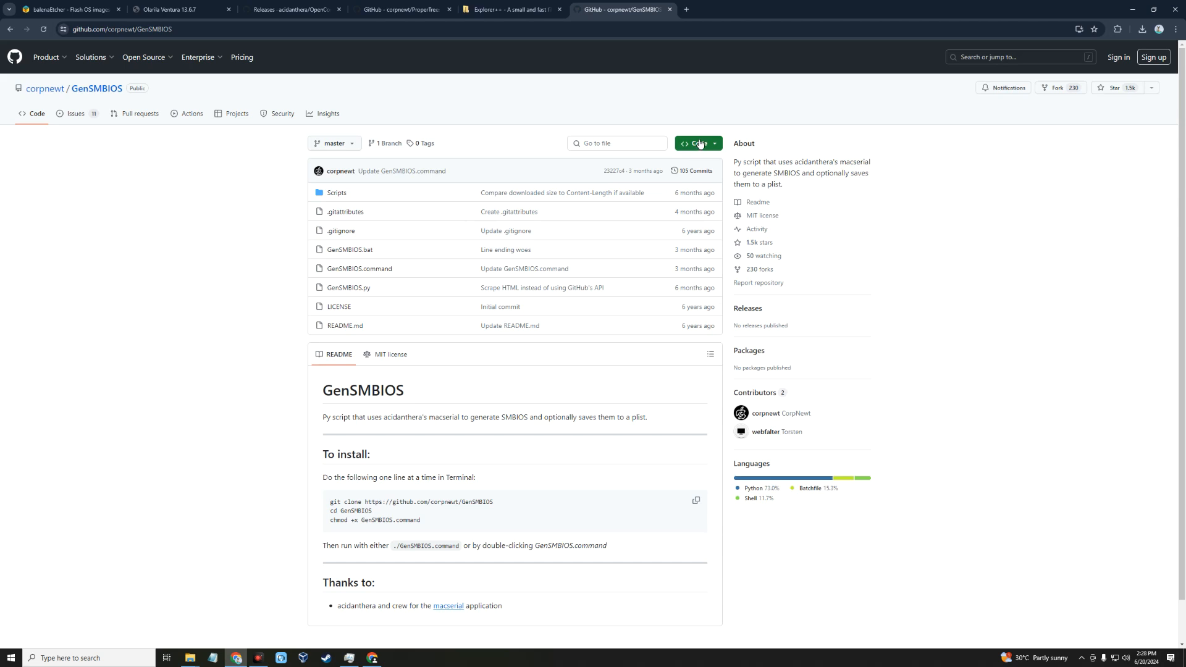
# Step: Download the GenSMBIOS repository as a ZIP, accepting the suggested save location
pyautogui.click(700, 144)
pyautogui.click(585, 264)
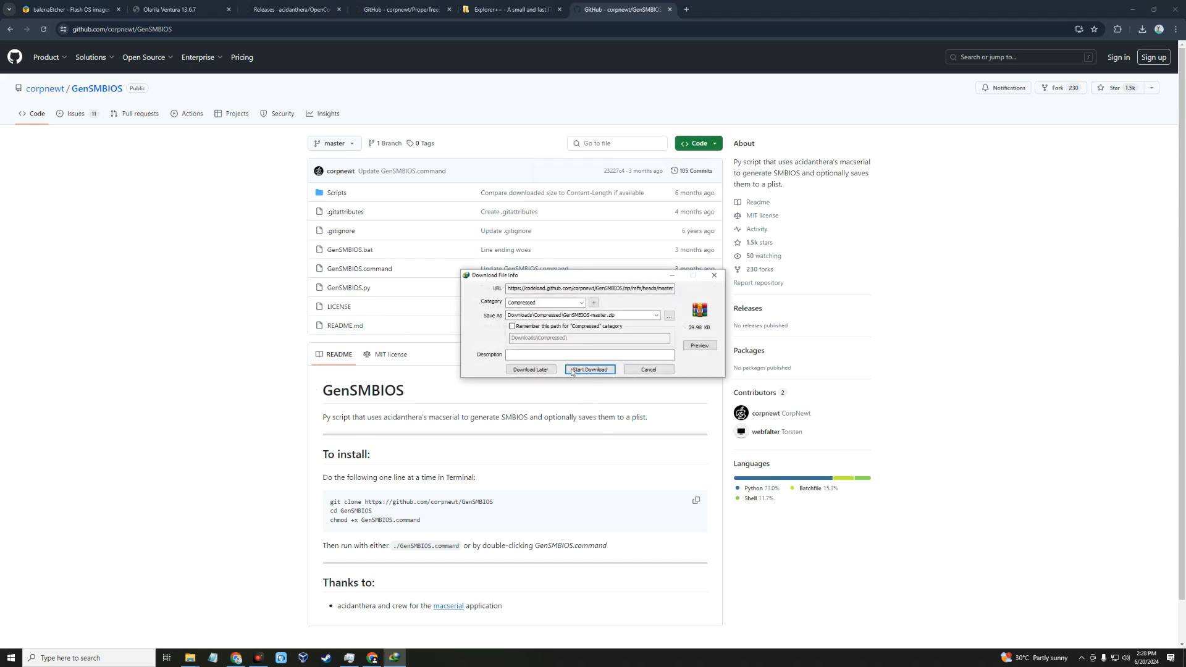
pyautogui.click(576, 370)
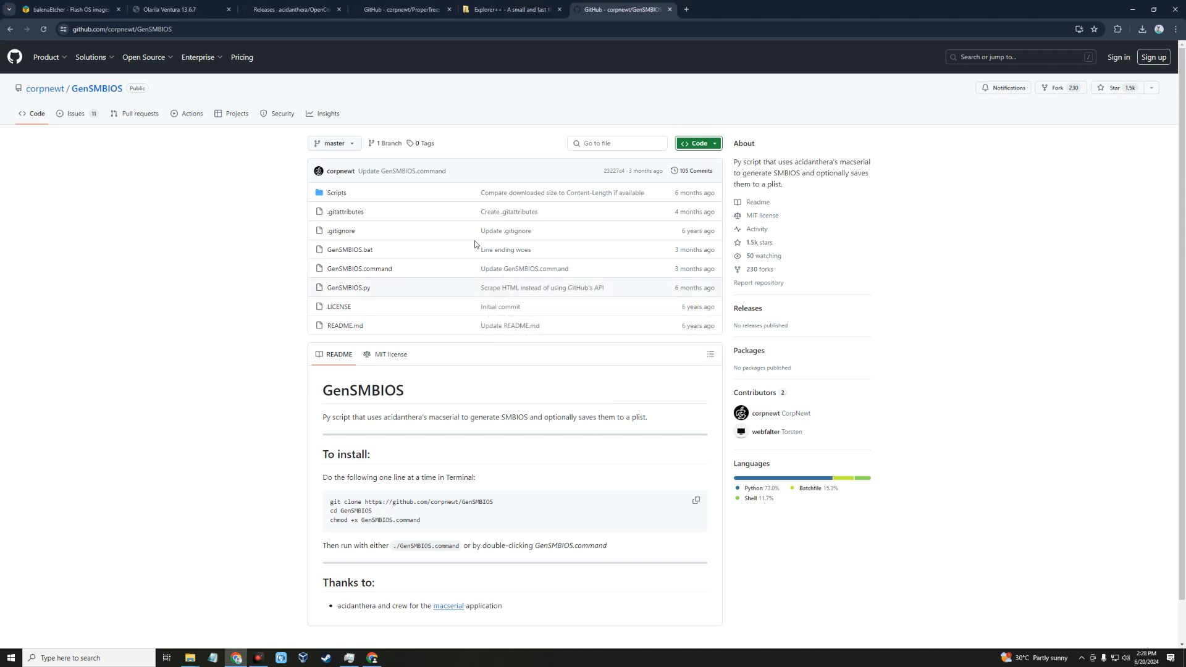
# Step: Search for minitool partition wizard in a new browser tab and open the official Best Free Partition Manager page
pyautogui.click(686, 9)
pyautogui.write('minitool')
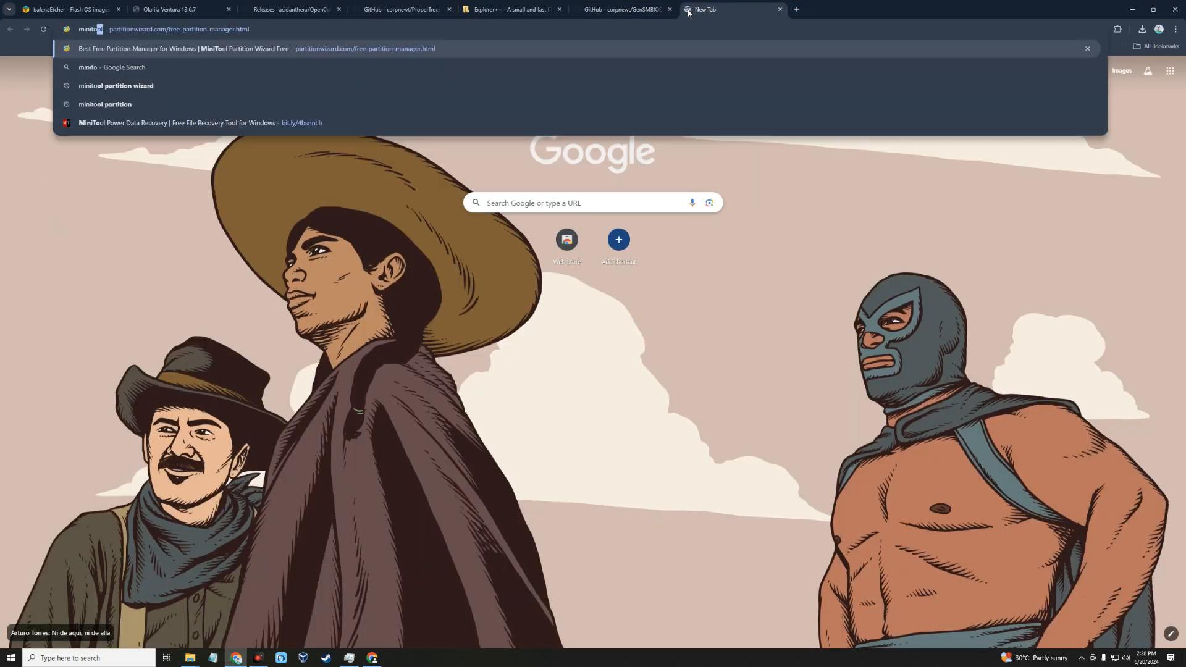
pyautogui.write(' partition wizard')
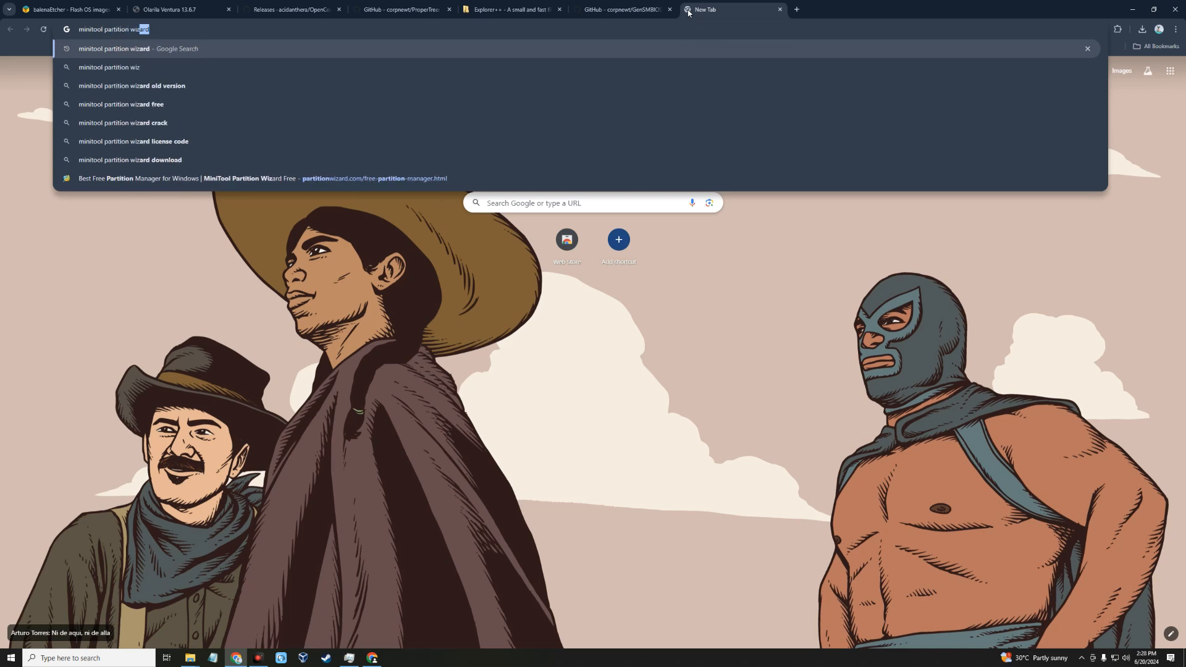
pyautogui.press('Return')
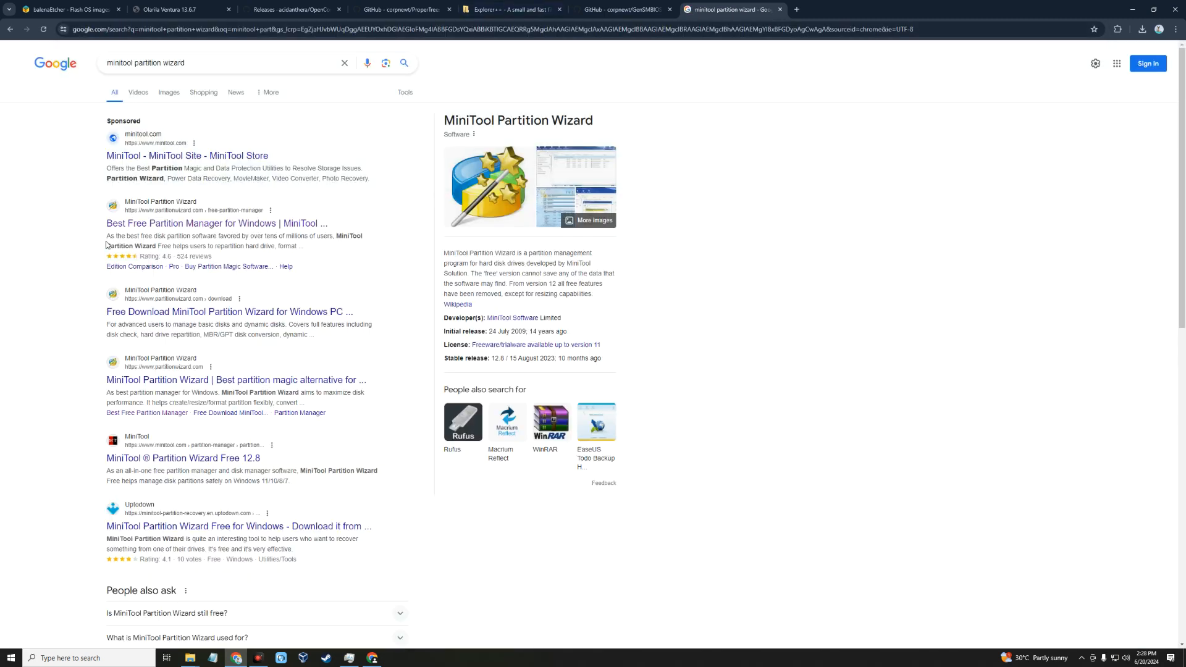
pyautogui.click(200, 222)
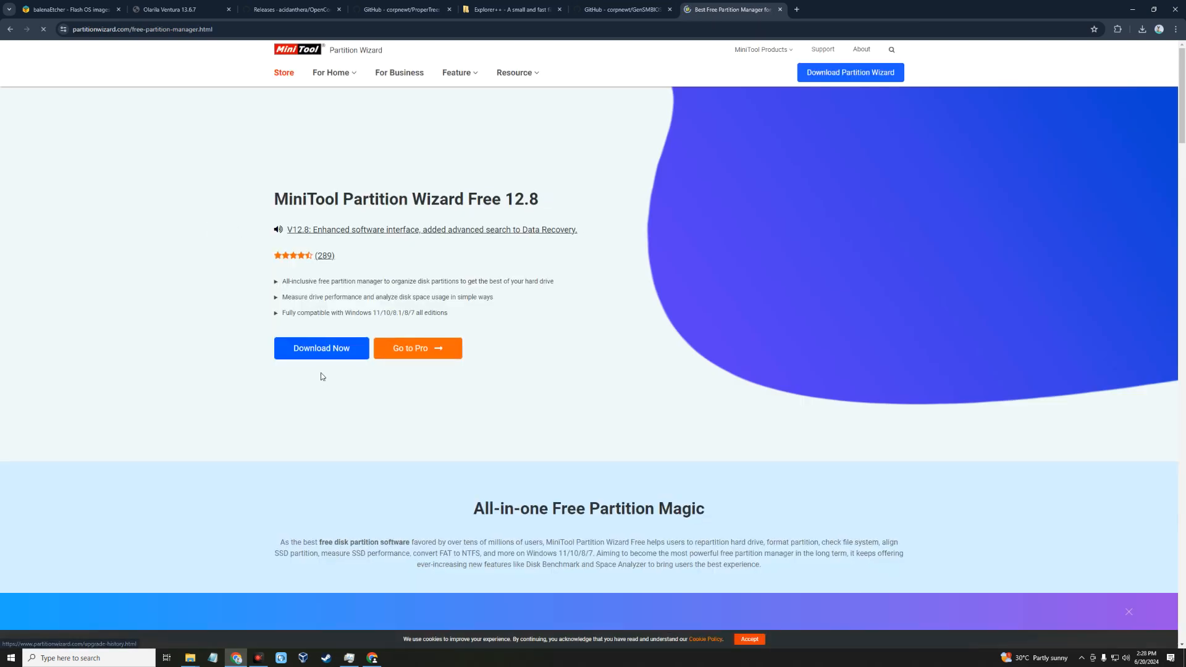
# Step: Download MiniTool Partition Wizard Free 12.8 and close the browser window
pyautogui.click(307, 348)
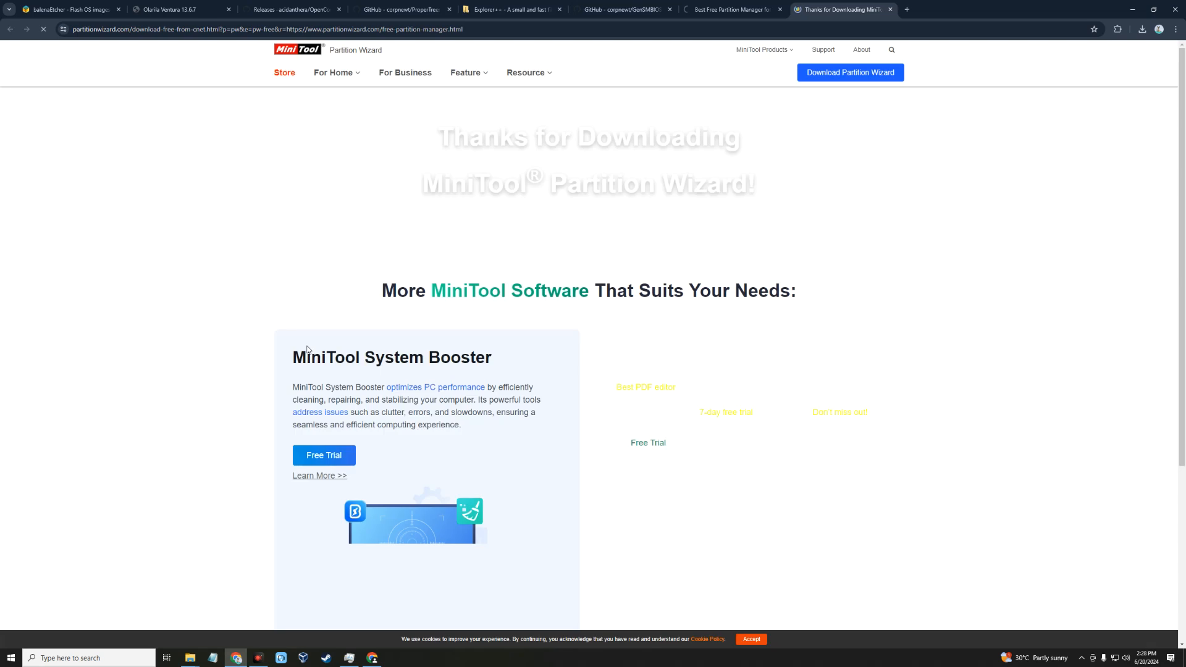
pyautogui.click(563, 363)
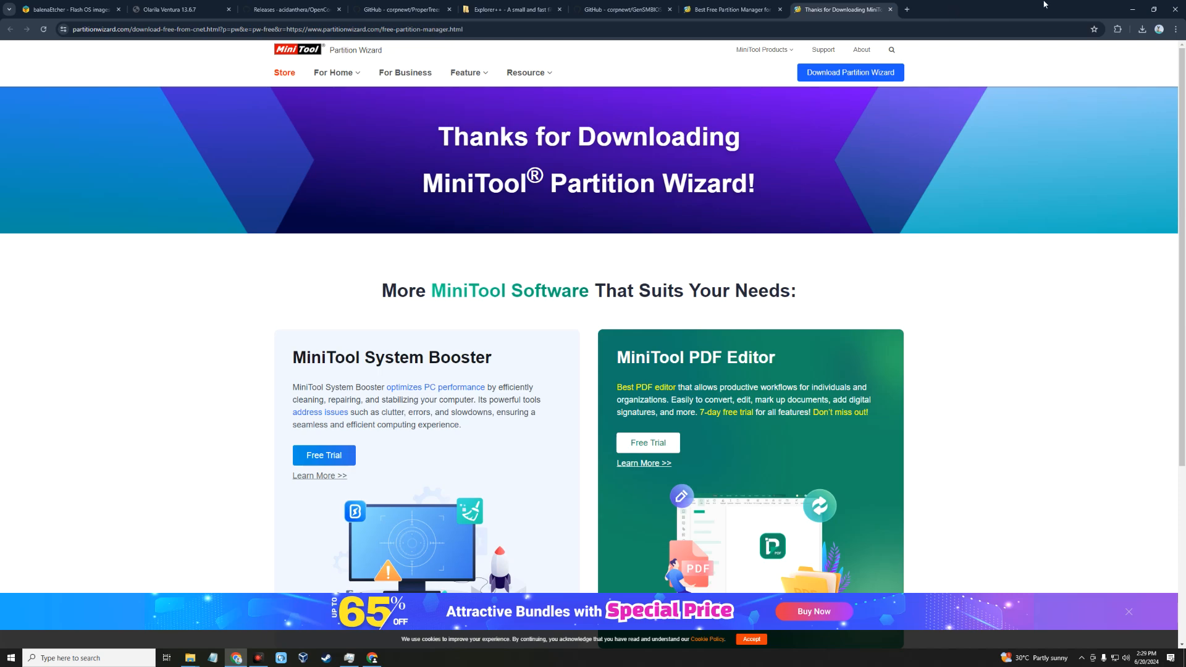
pyautogui.click(1175, 9)
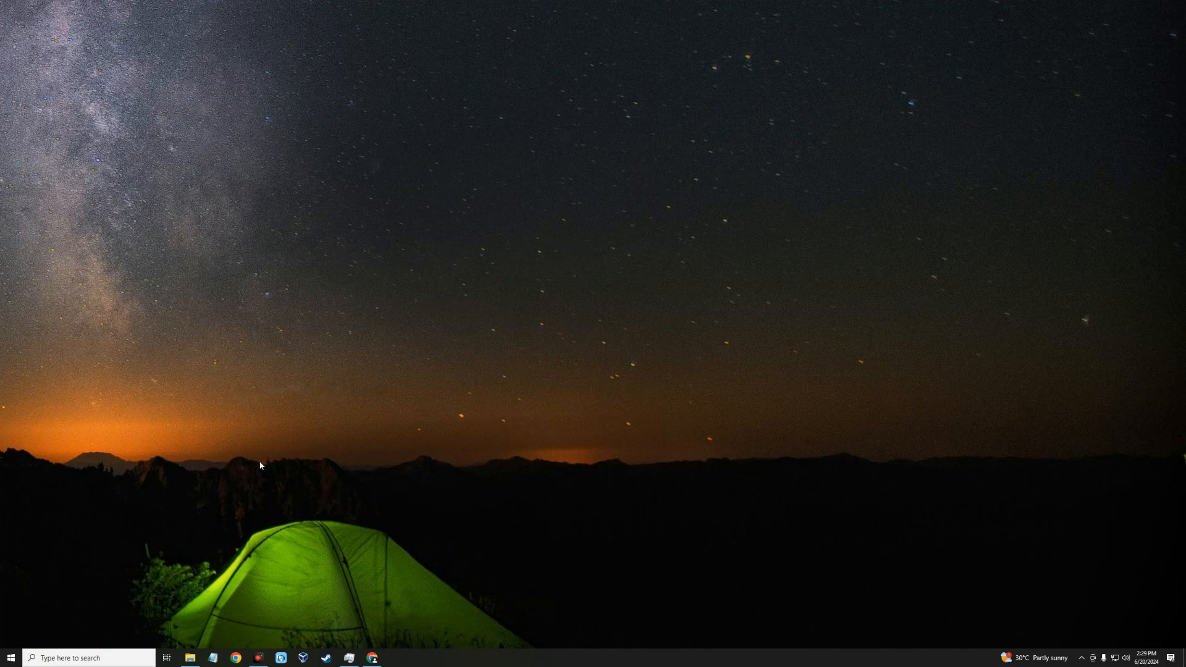
# Step: Open the Downloads folder and check the Ventura image, balenaEtcher, OpenCore, Partition Wizard, Explorer++, ProperTree and GenSMBIOS files
pyautogui.click(190, 657)
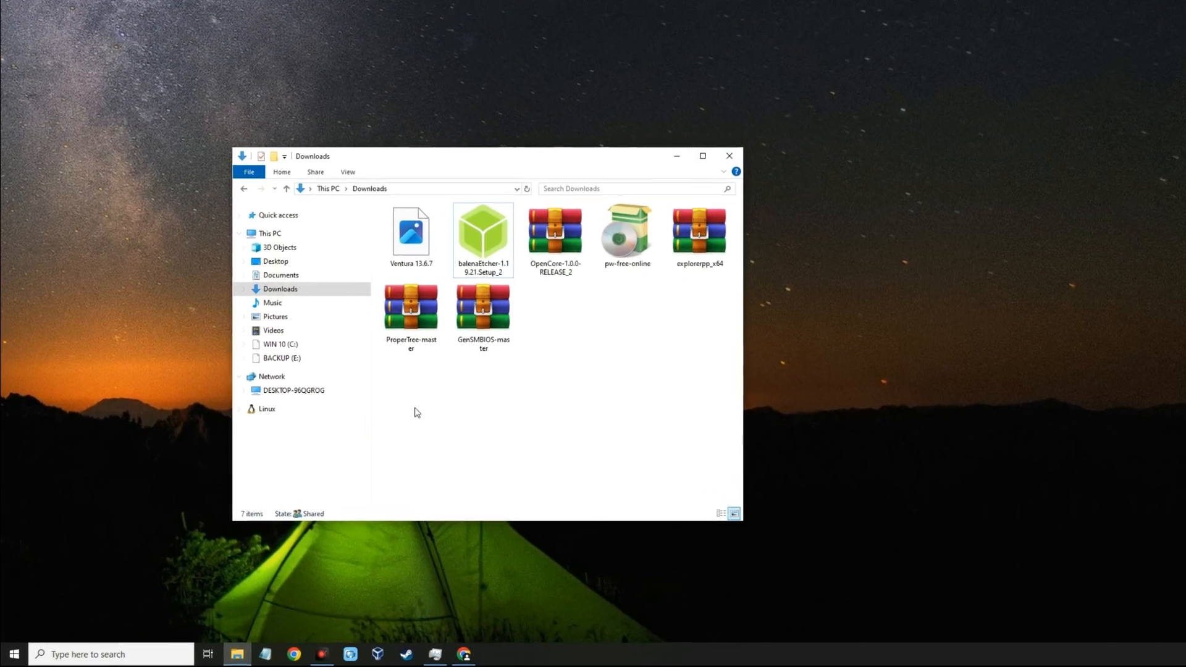
pyautogui.click(452, 217)
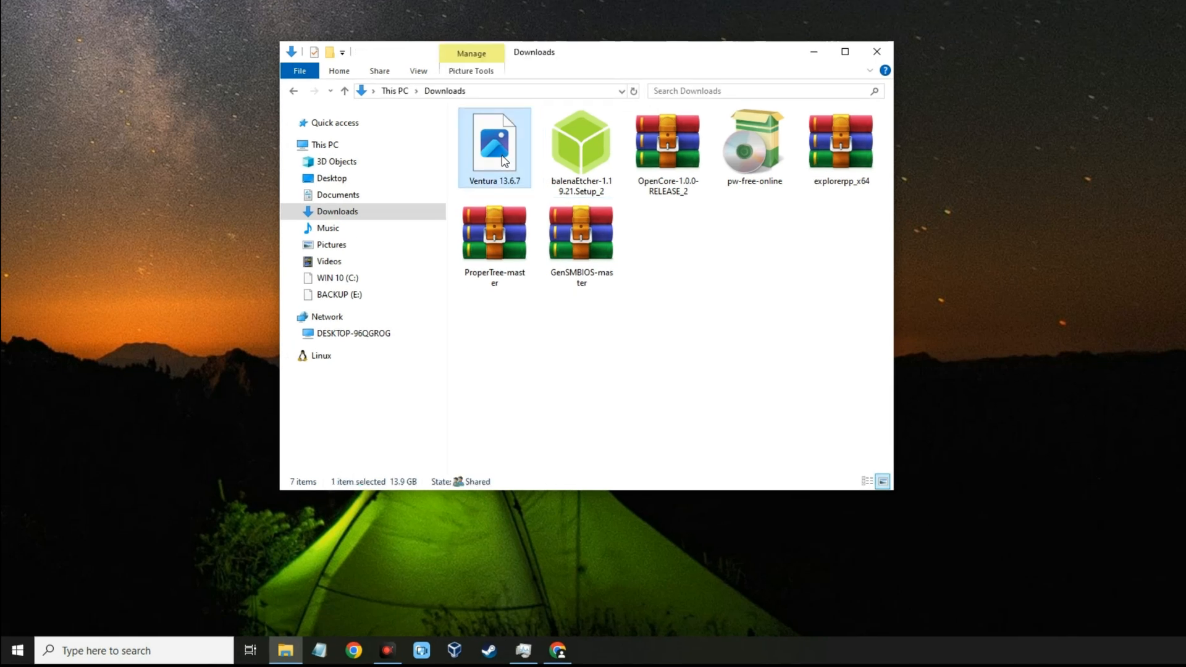
pyautogui.click(574, 148)
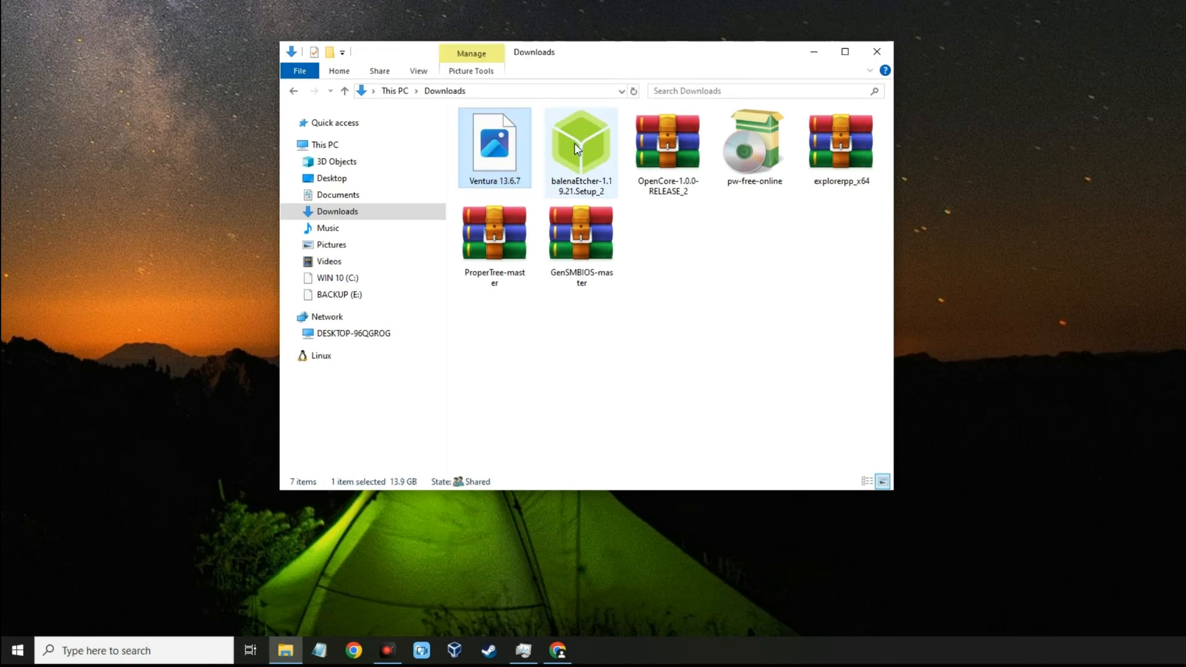
pyautogui.click(667, 148)
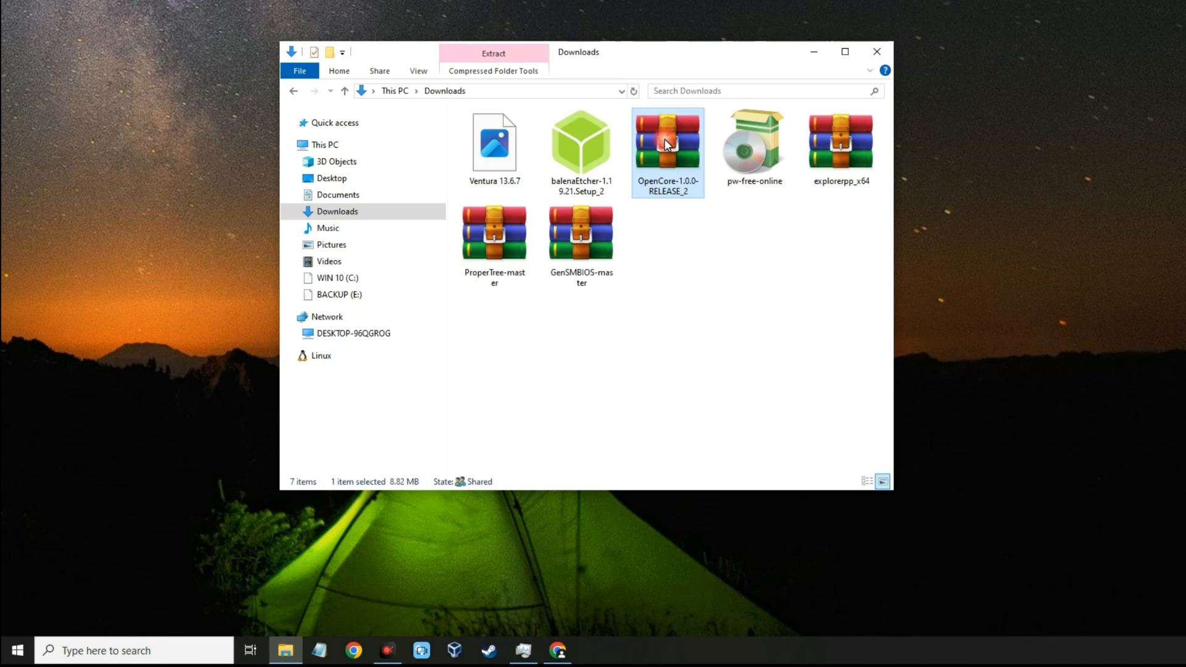
pyautogui.click(734, 146)
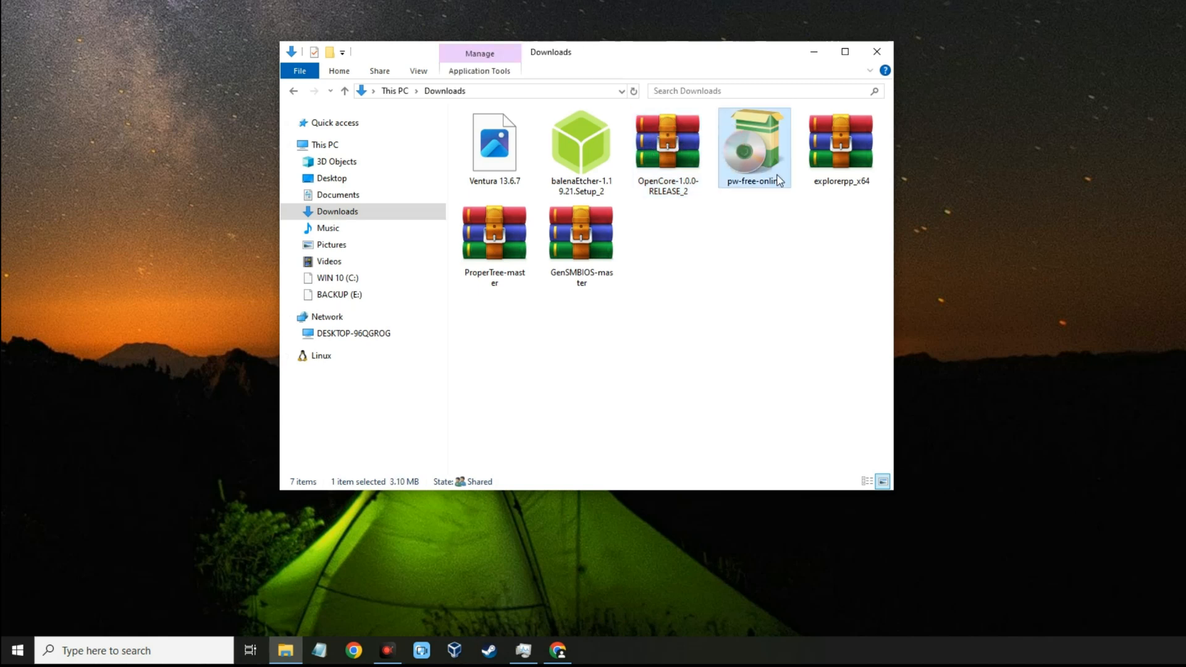
pyautogui.click(831, 147)
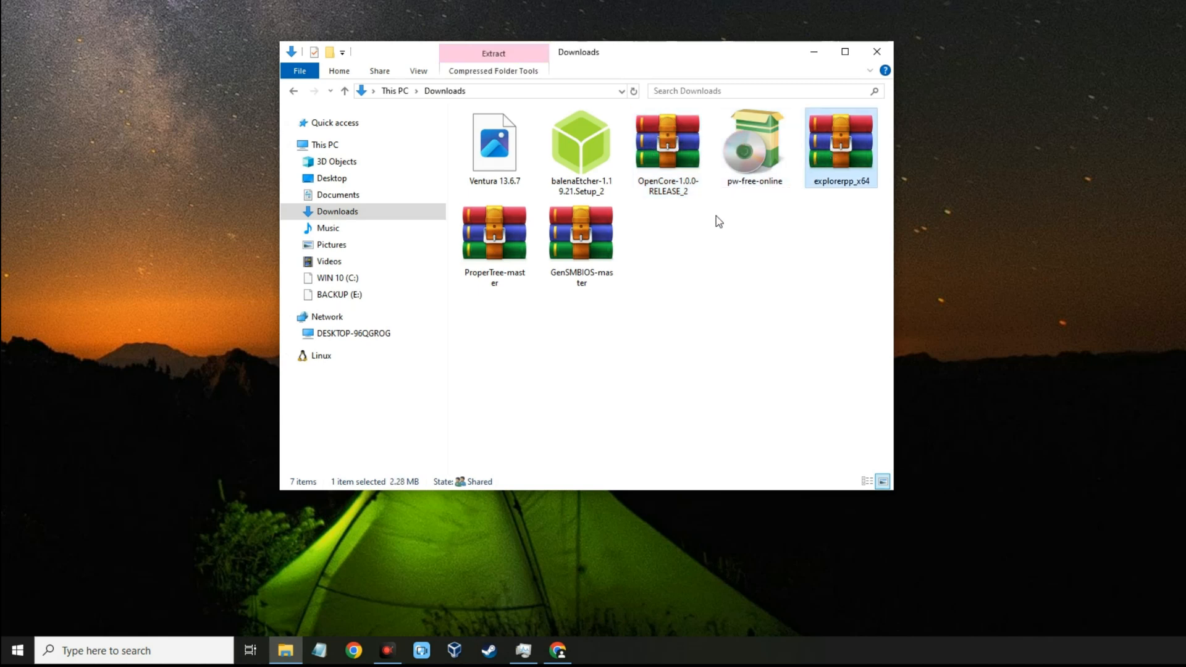
pyautogui.click(494, 258)
pyautogui.click(564, 251)
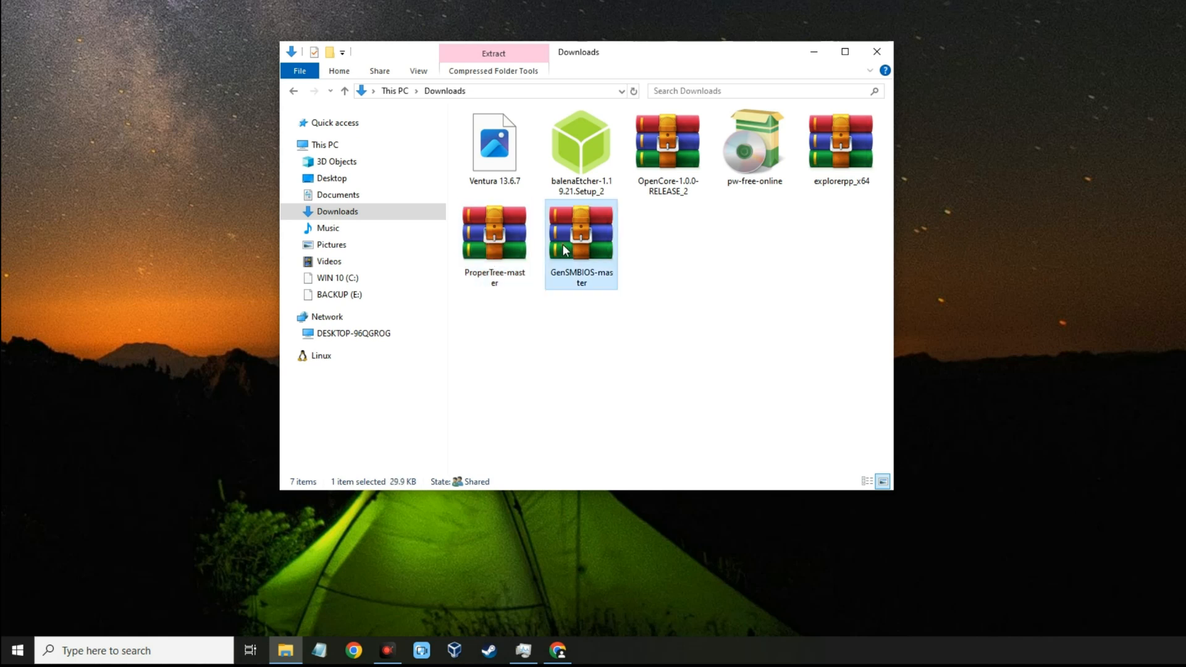
pyautogui.click(669, 268)
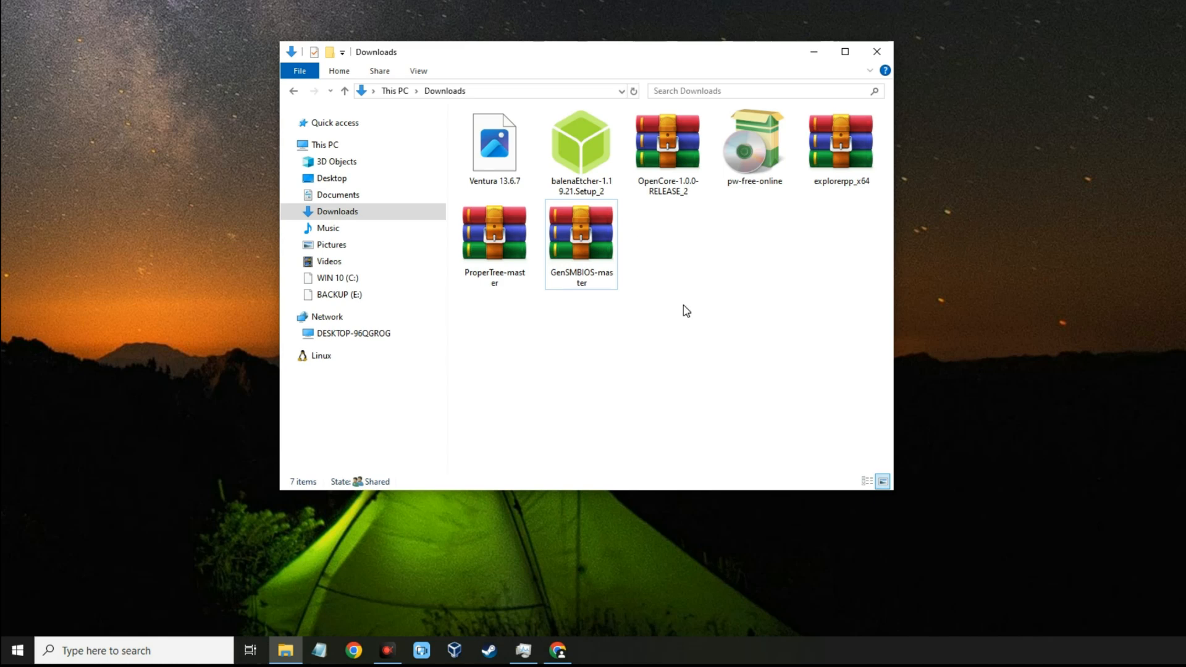
# Step: Launch balenaEtcher from its downloaded setup file and load the Ventura 13.6.7 image from Downloads as the flash source
pyautogui.doubleClick(587, 159)
pyautogui.click(816, 57)
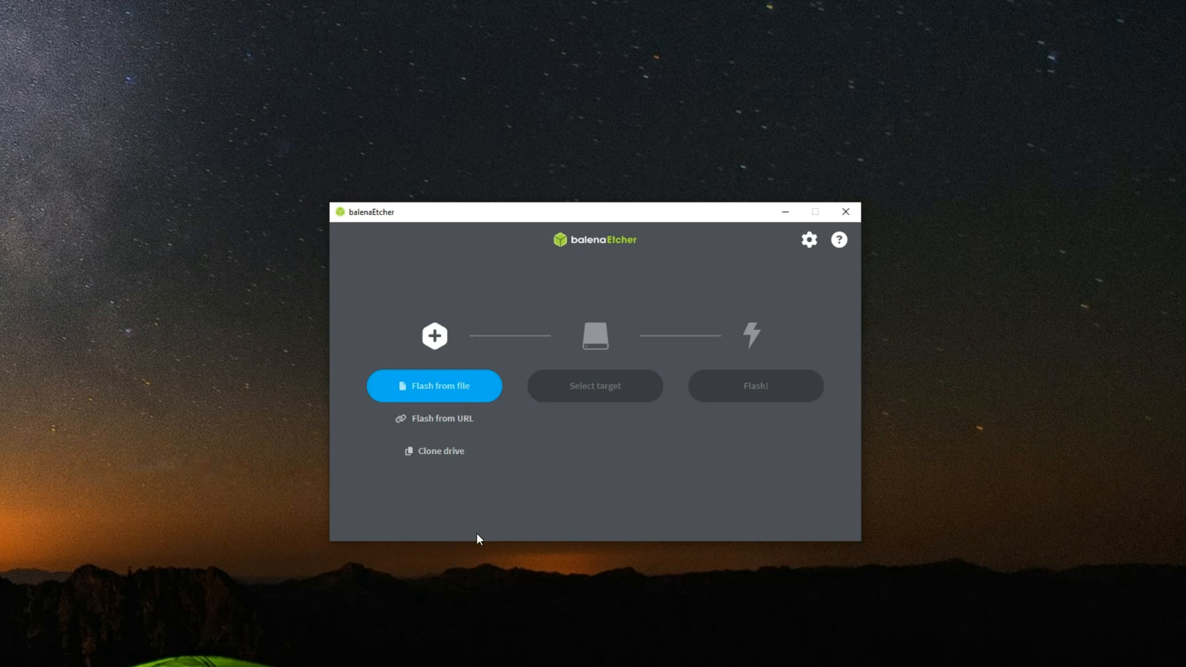
pyautogui.click(455, 393)
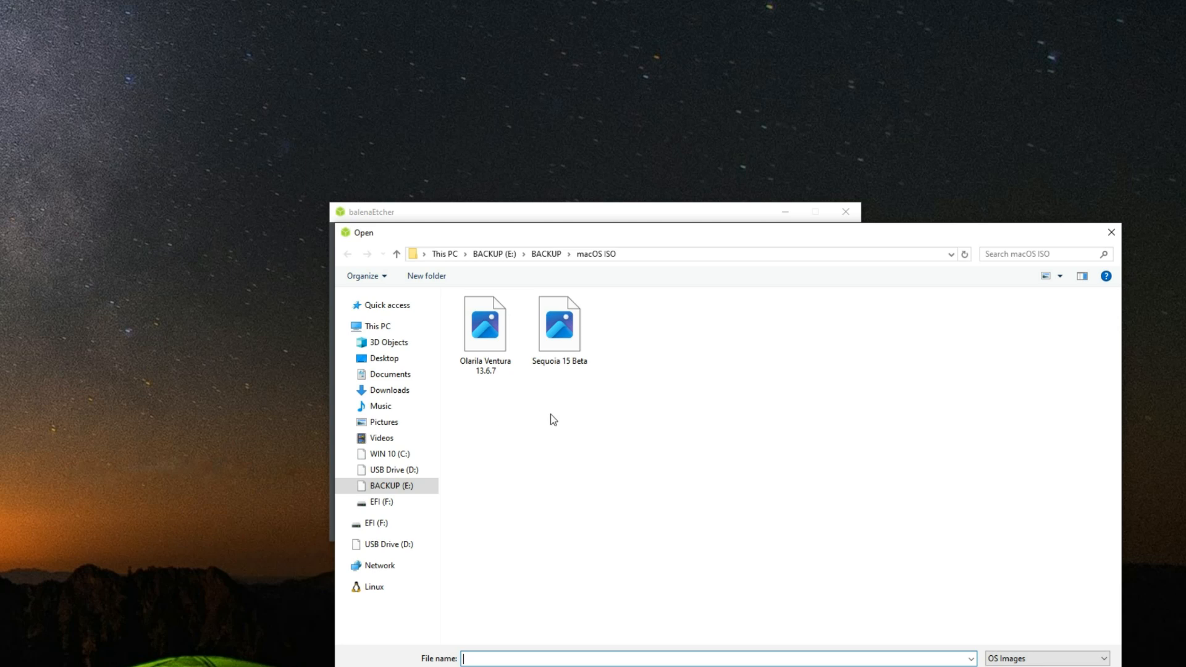
pyautogui.click(389, 390)
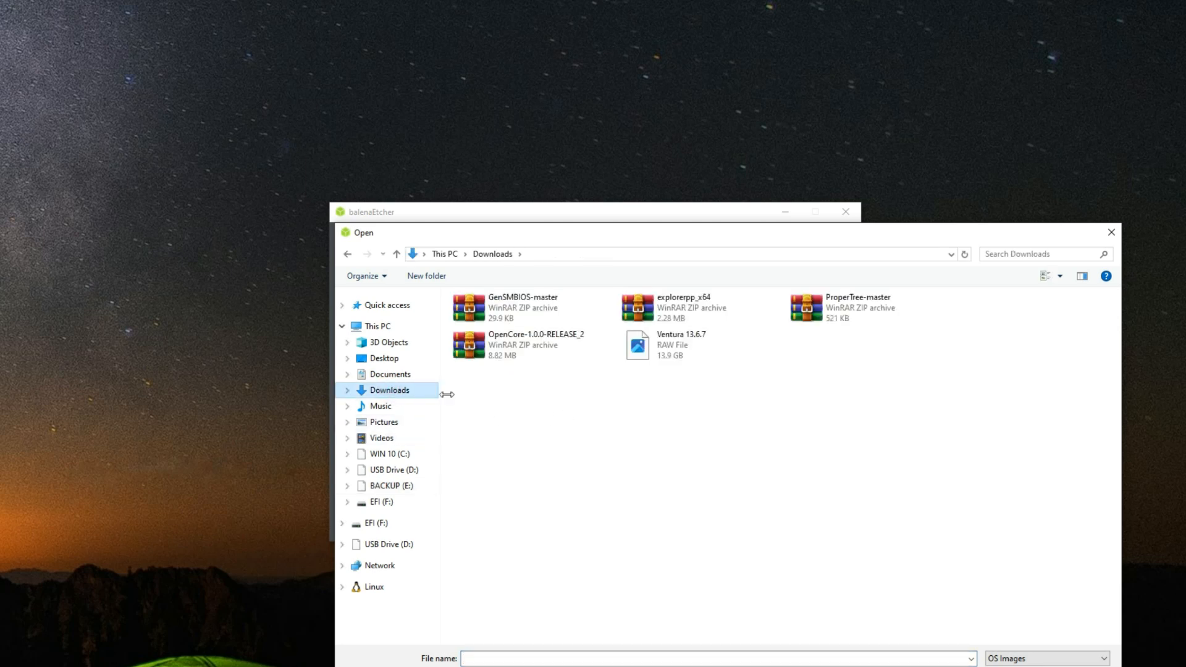
pyautogui.click(678, 353)
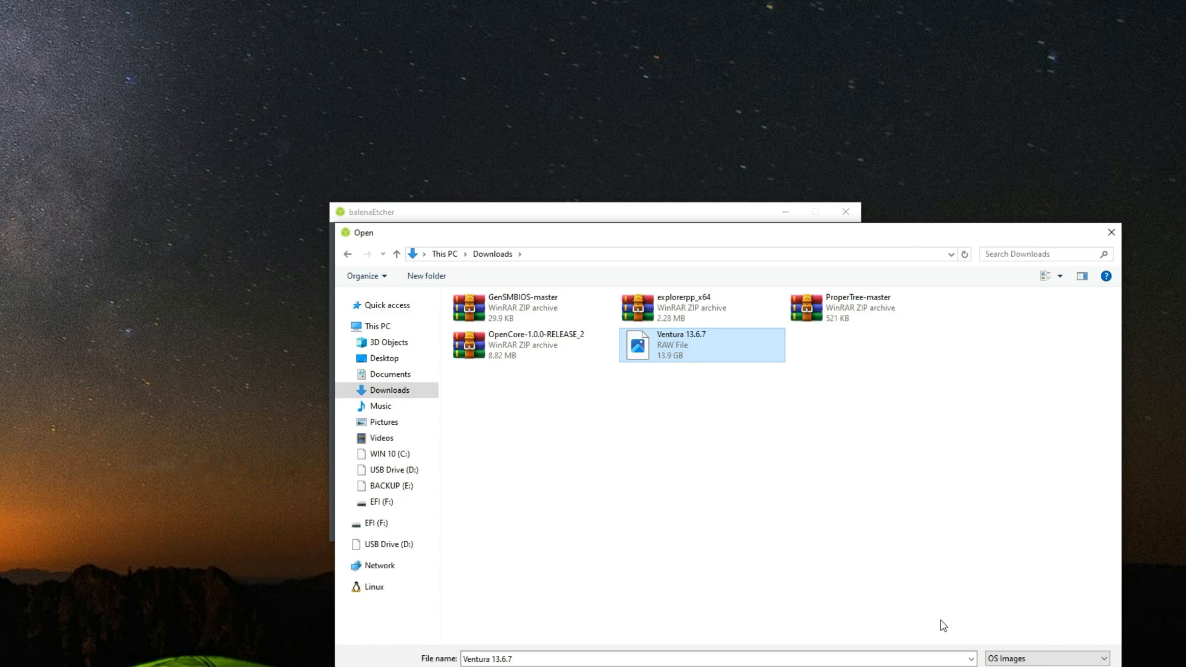
pyautogui.press('Return')
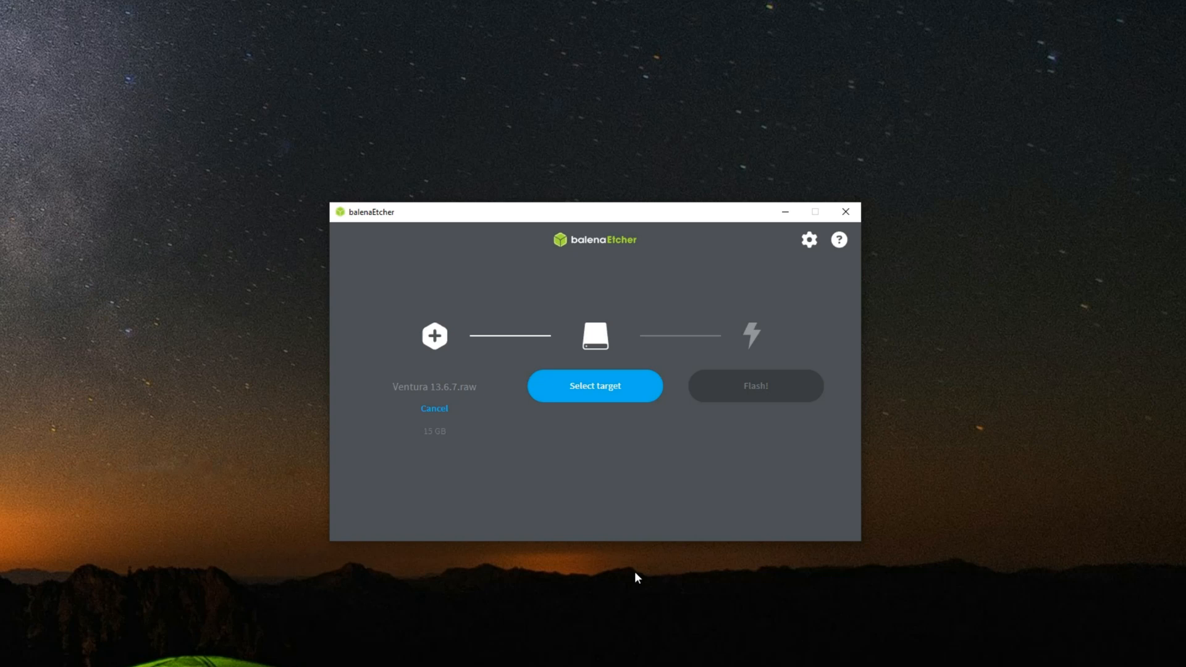
# Step: Choose the 15.7 GB VendorCo ProductCode USB device as the target and start flashing the Ventura image
pyautogui.click(585, 400)
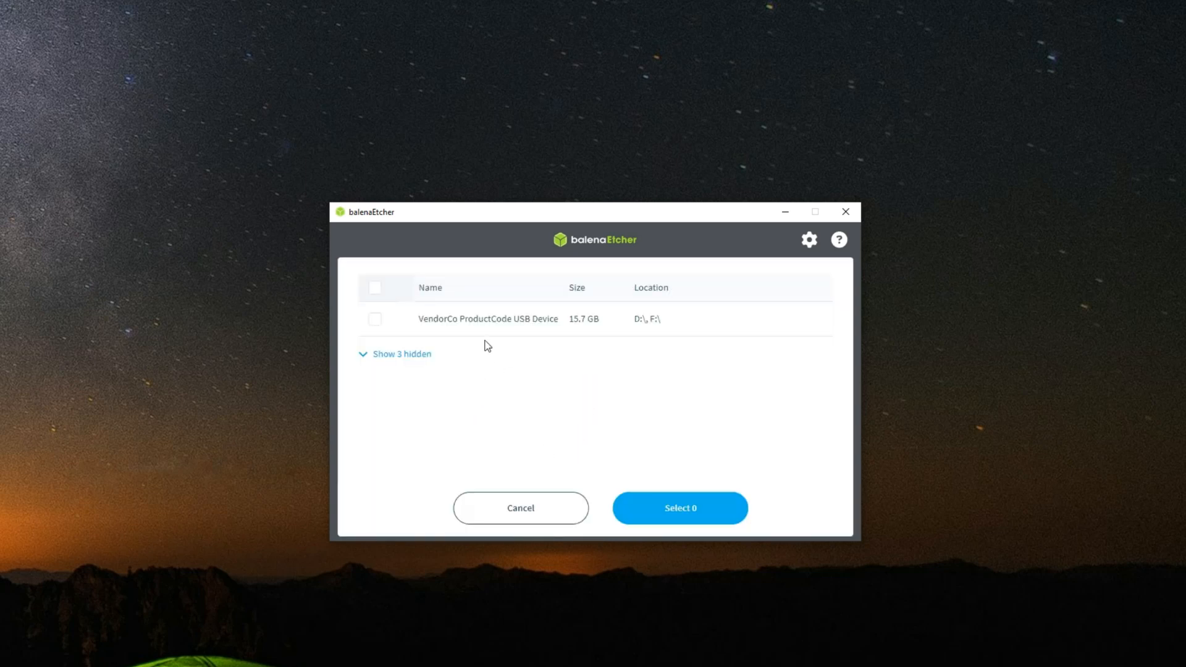
pyautogui.click(376, 321)
pyautogui.click(681, 507)
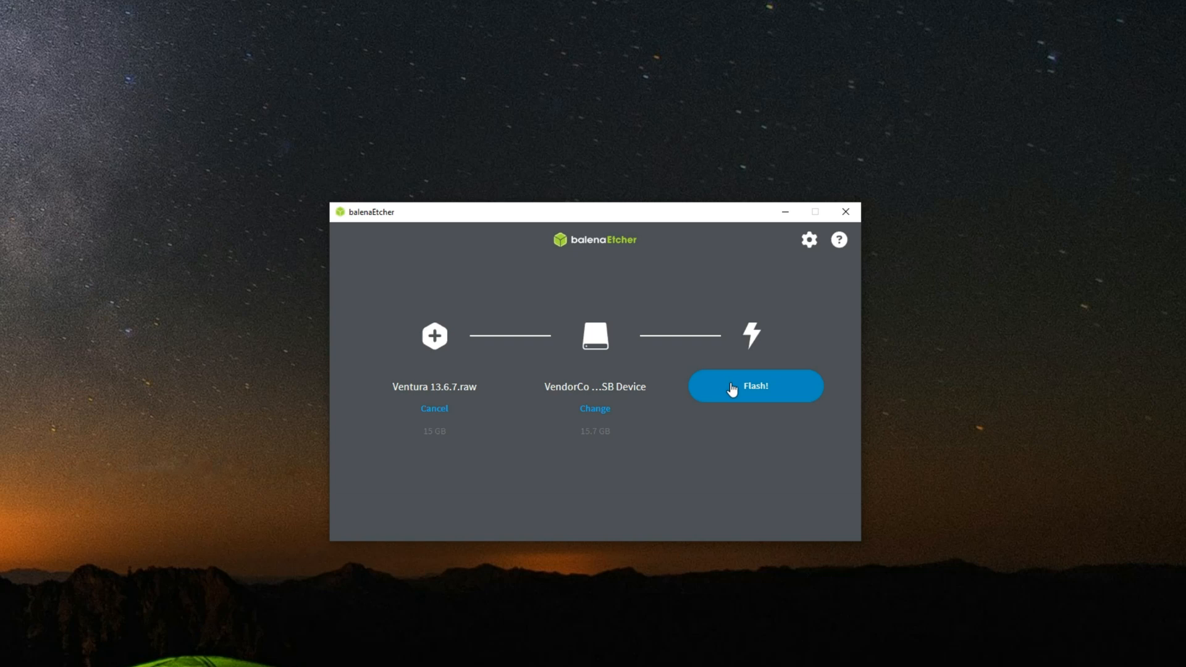
pyautogui.click(733, 391)
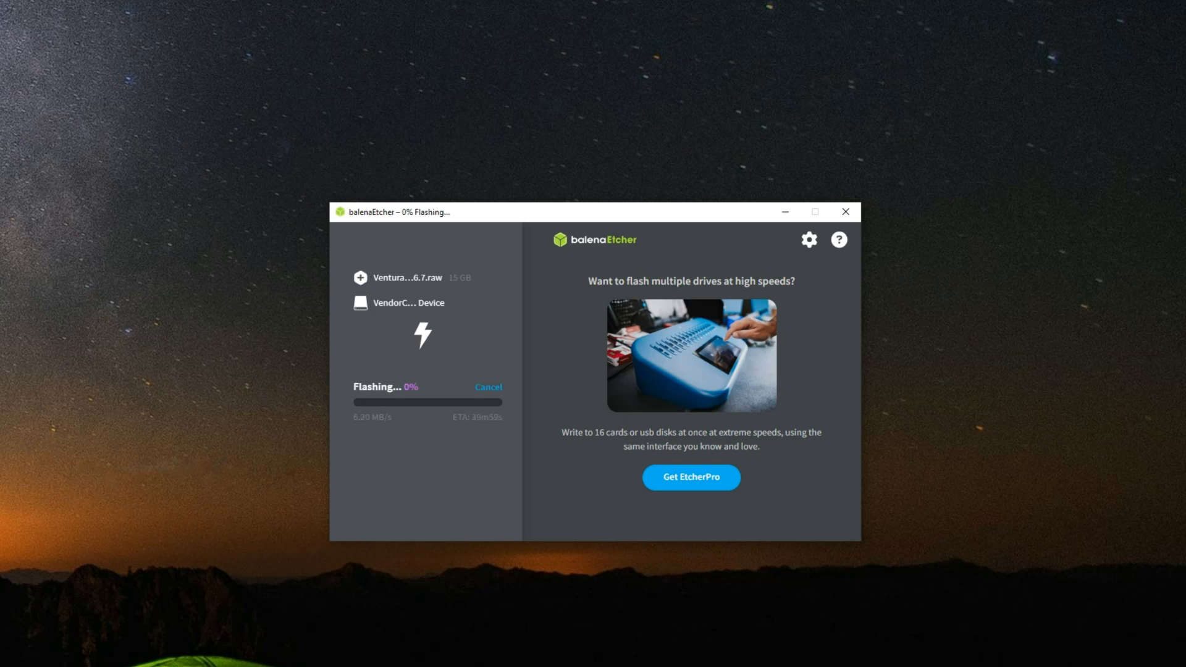
pyautogui.click(190, 658)
pyautogui.click(395, 556)
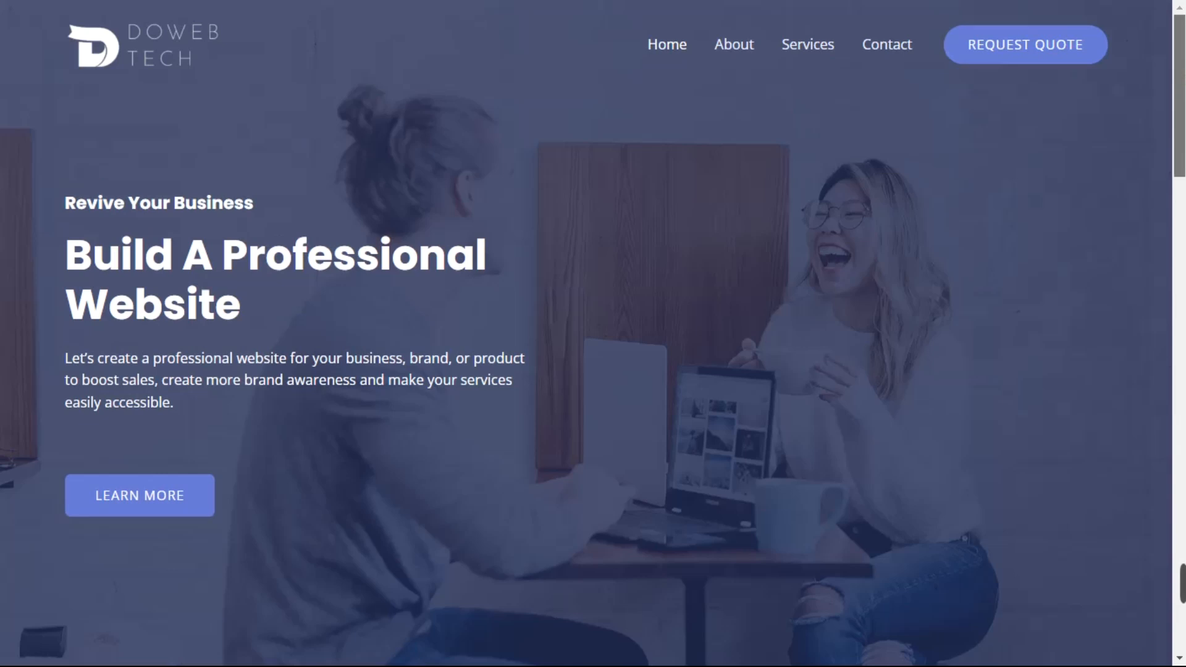
pyautogui.scroll(-10, 593, 334)
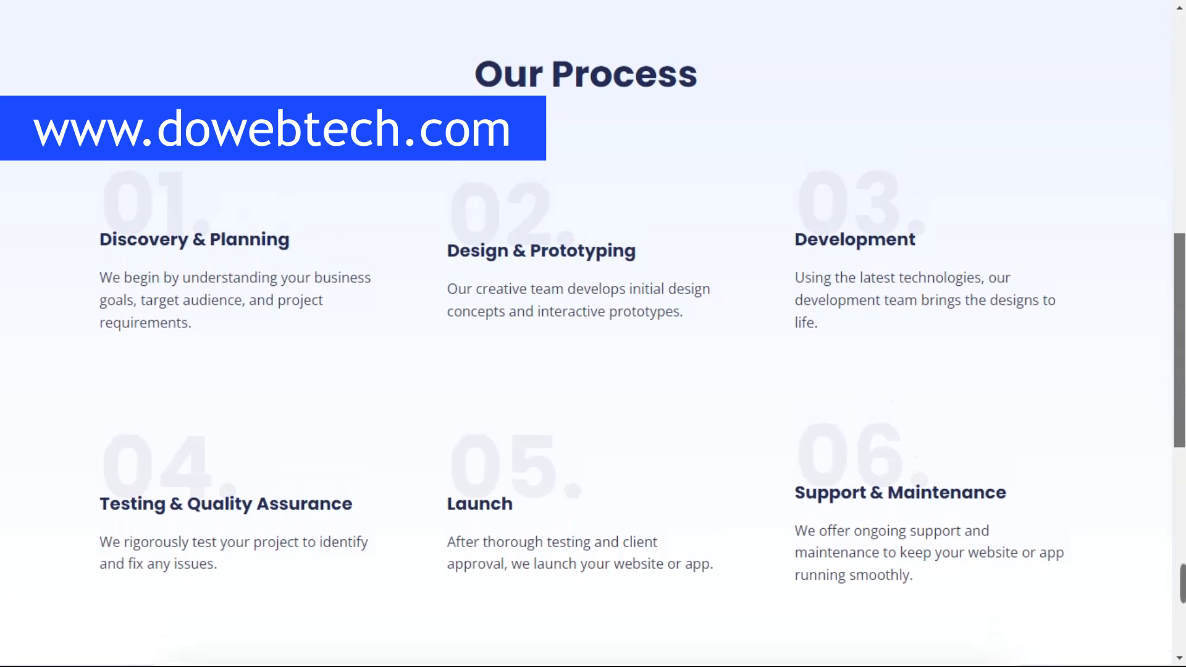
pyautogui.scroll(-4, 593, 333)
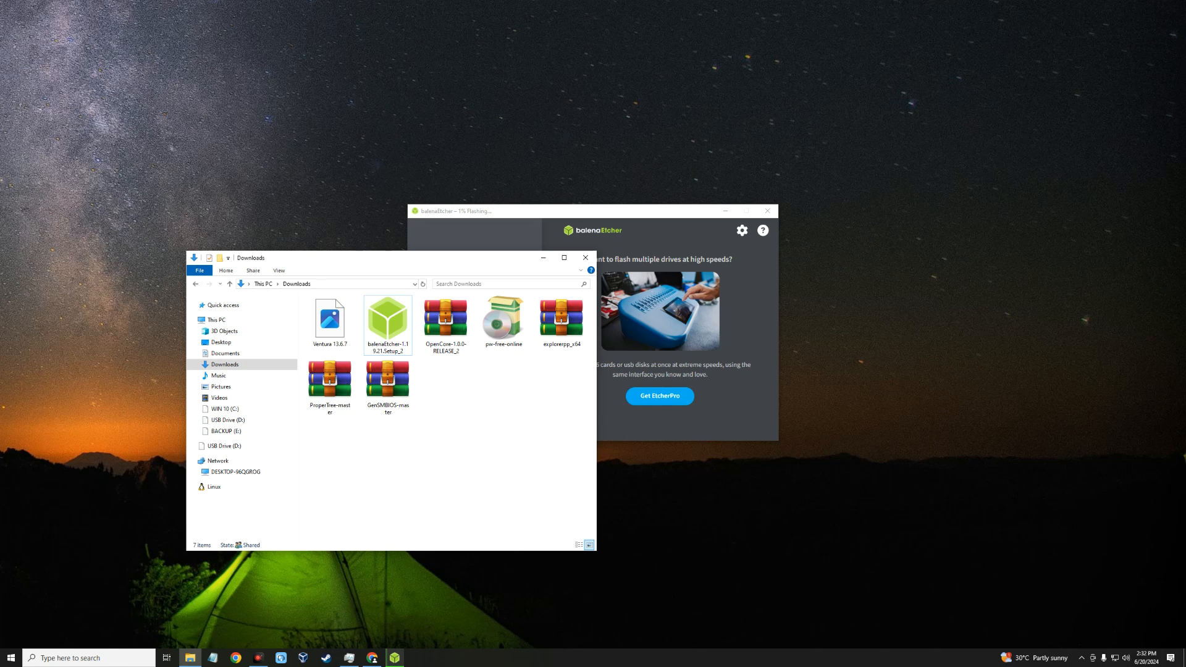
# Step: Switch to Chrome and examine the OpenCore Desktop list of Intel and AMD EFI folders on the Olarila page
pyautogui.click(372, 658)
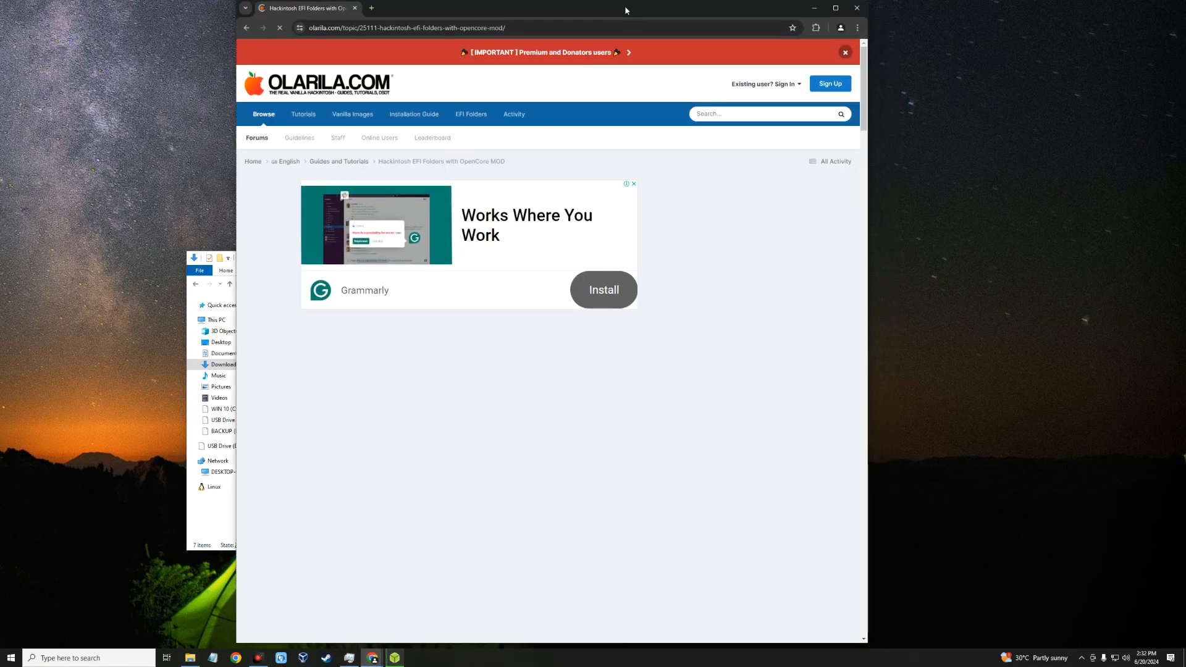
pyautogui.scroll(-15, 501, 206)
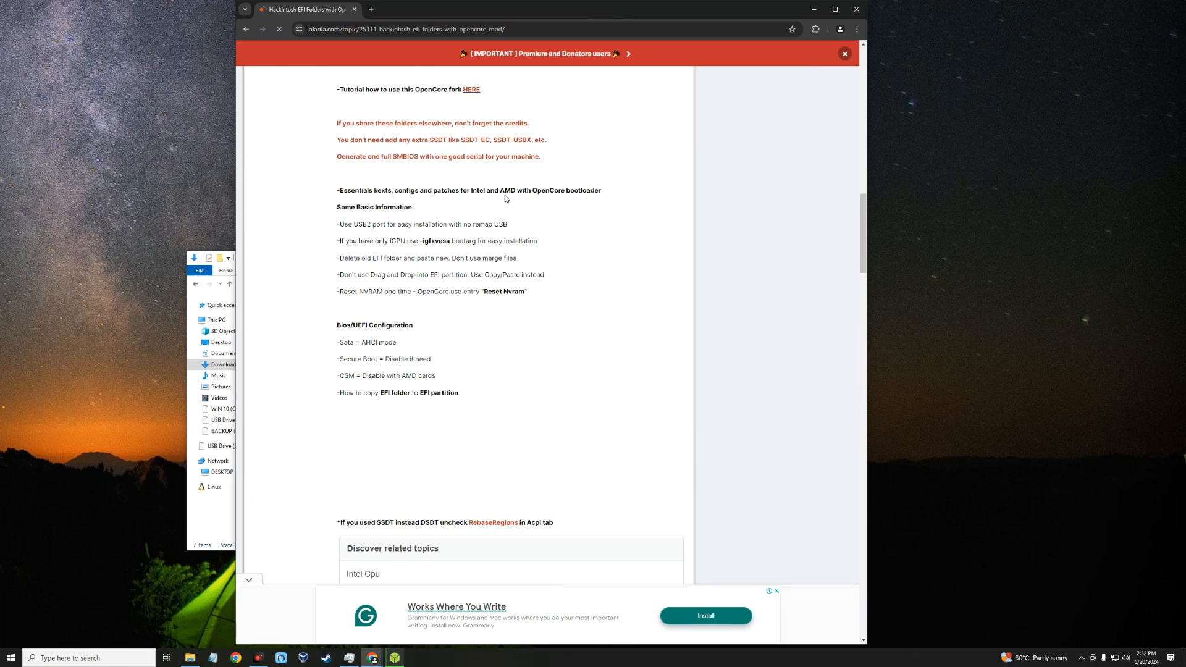
pyautogui.scroll(-4, 505, 196)
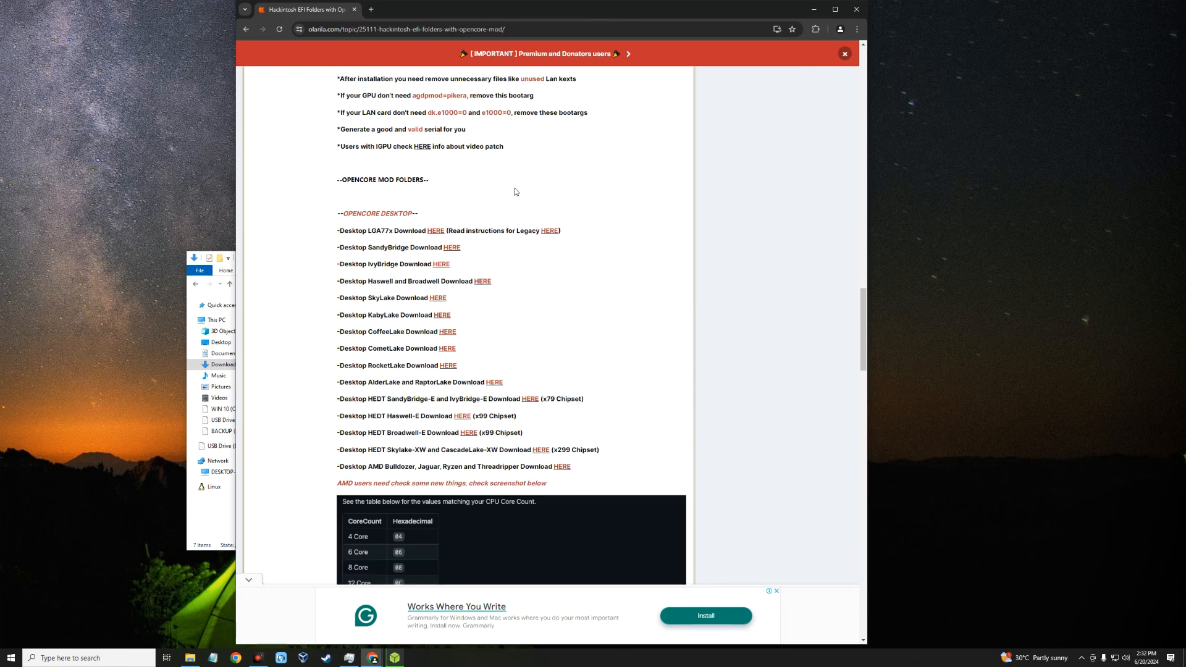
pyautogui.moveTo(417, 259); pyautogui.dragTo(345, 267)
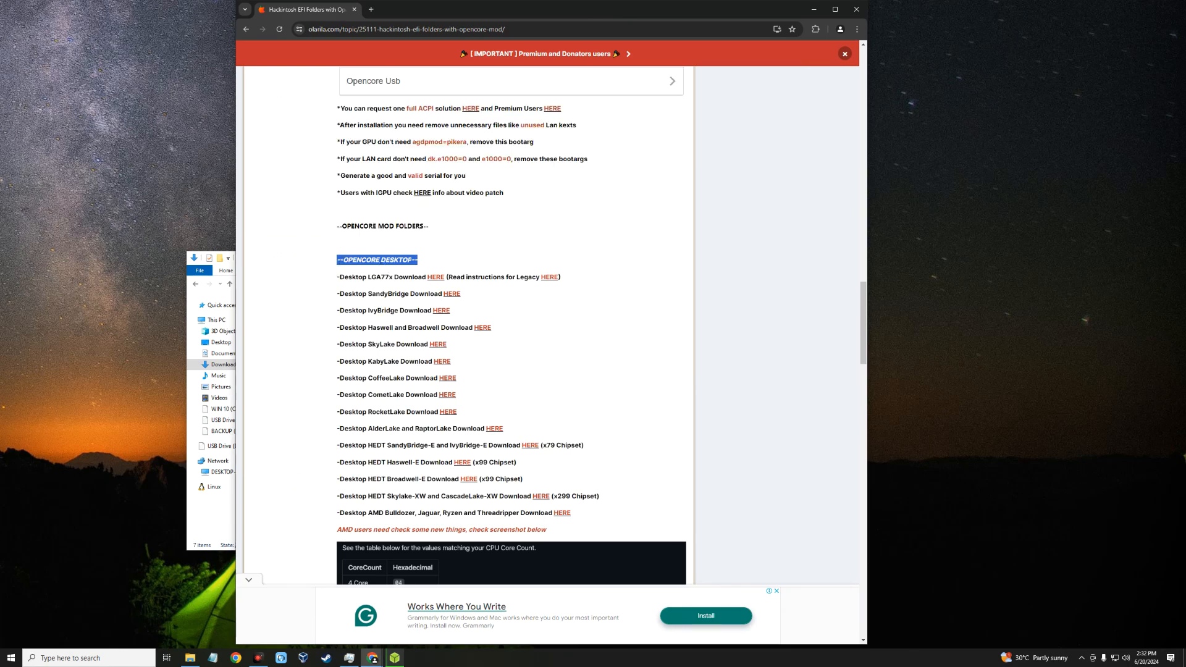
pyautogui.scroll(-1, 374, 261)
pyautogui.scroll(-1, 368, 281)
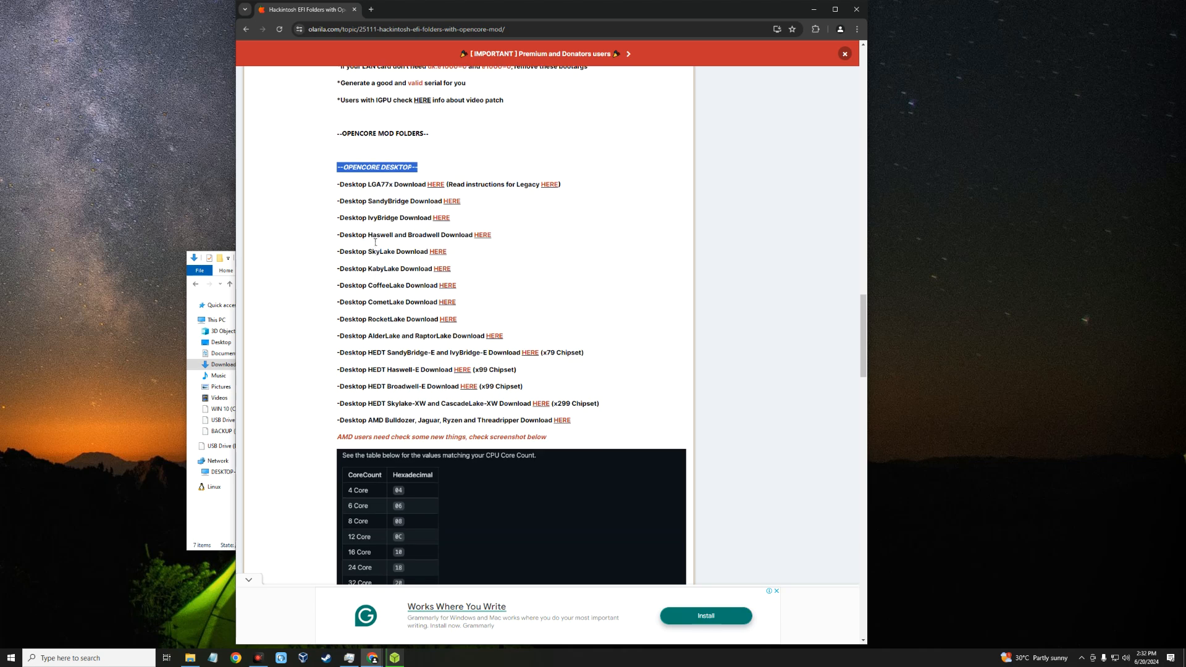
pyautogui.moveTo(369, 239); pyautogui.dragTo(483, 239)
pyautogui.scroll(-1, 388, 249)
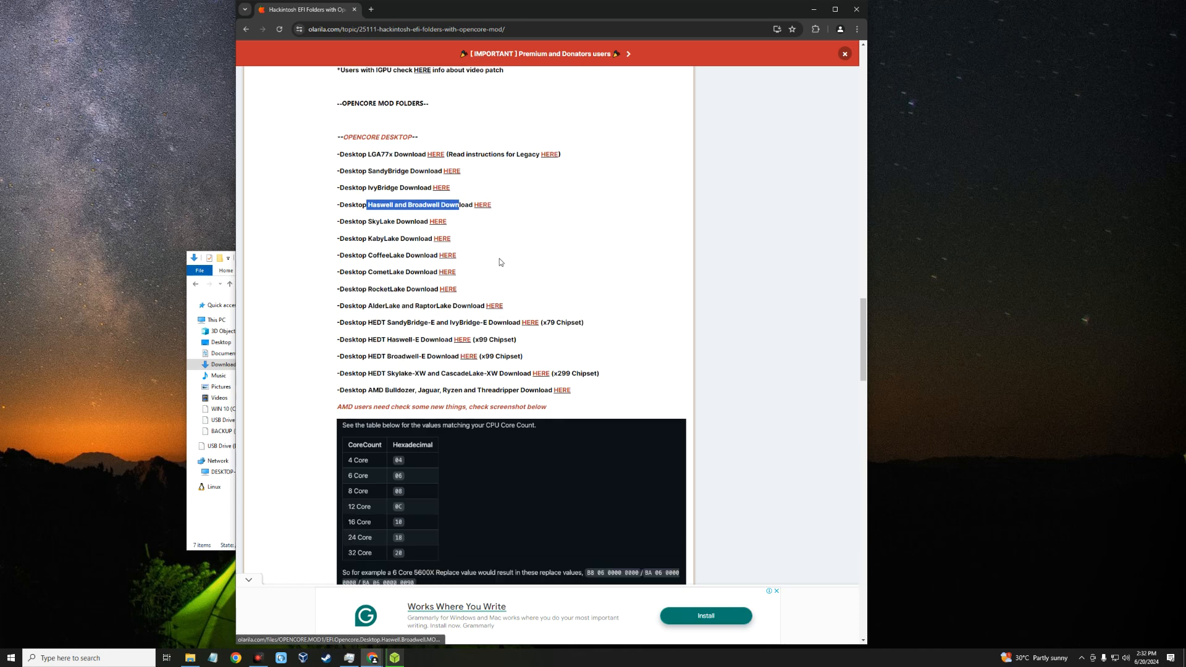
pyautogui.moveTo(339, 239); pyautogui.dragTo(437, 240)
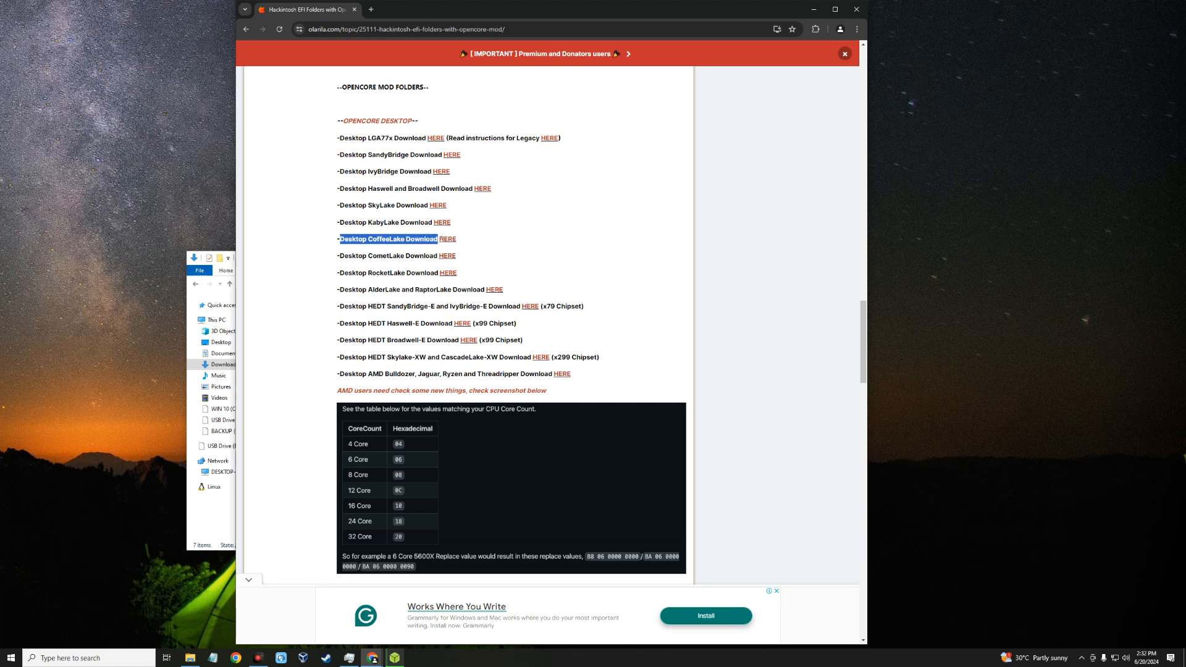
pyautogui.scroll(-2, 432, 282)
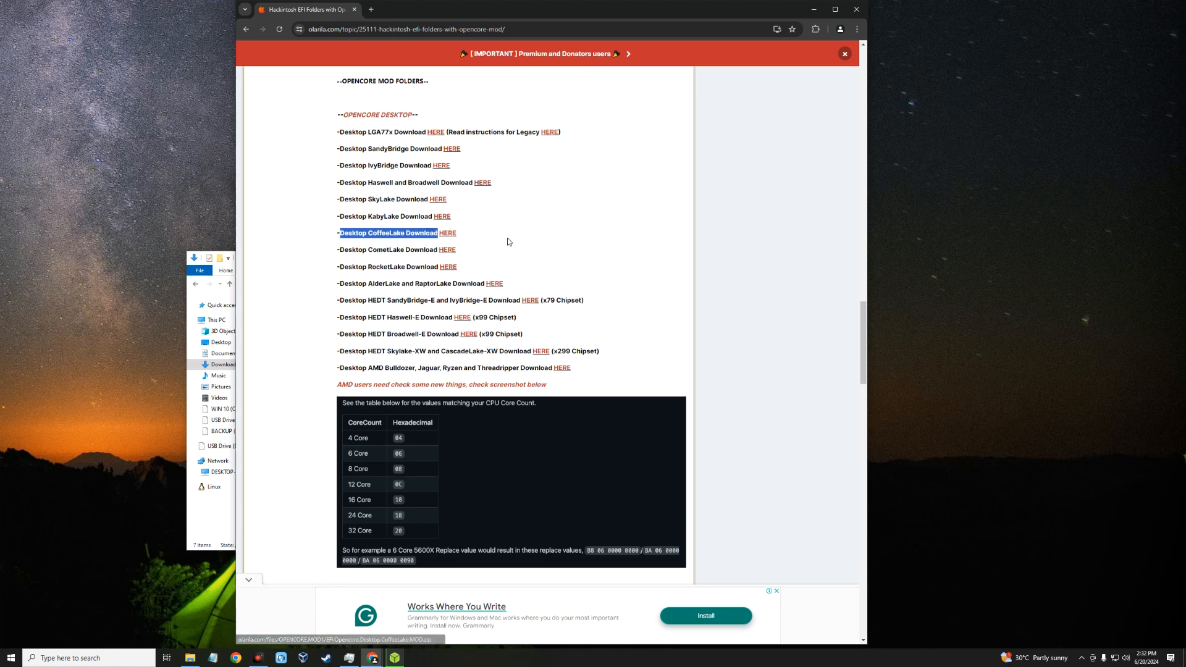
pyautogui.moveTo(338, 282); pyautogui.dragTo(556, 284)
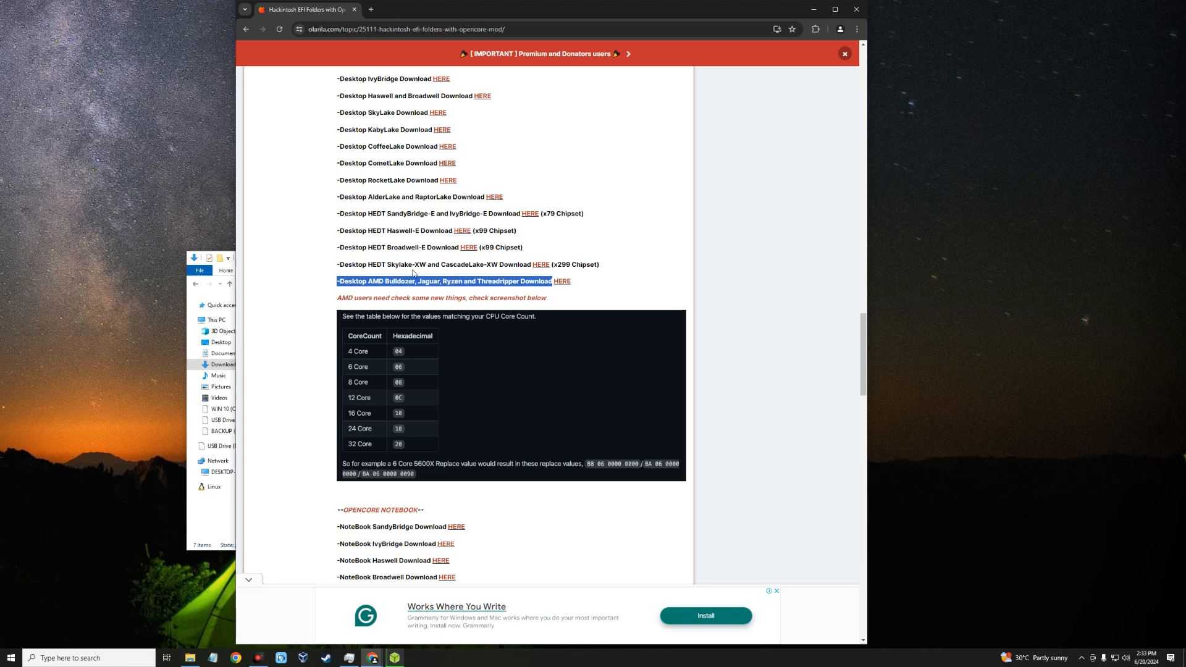
pyautogui.scroll(2, 393, 273)
pyautogui.moveTo(383, 255); pyautogui.dragTo(440, 257)
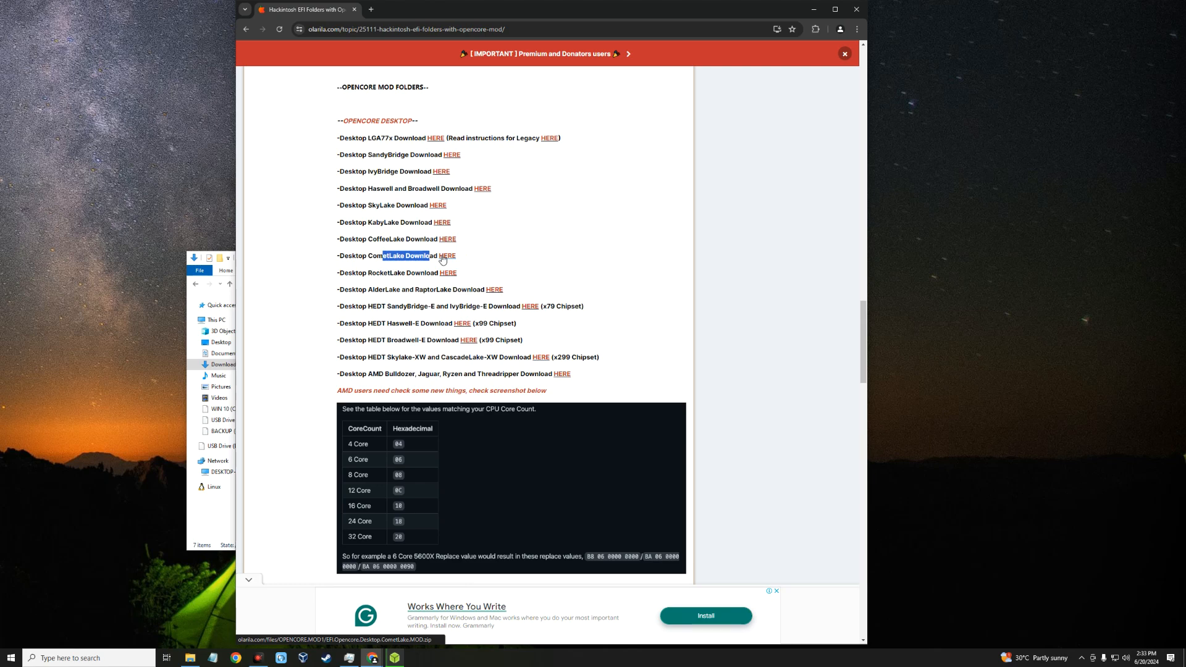
pyautogui.moveTo(417, 123); pyautogui.dragTo(351, 127)
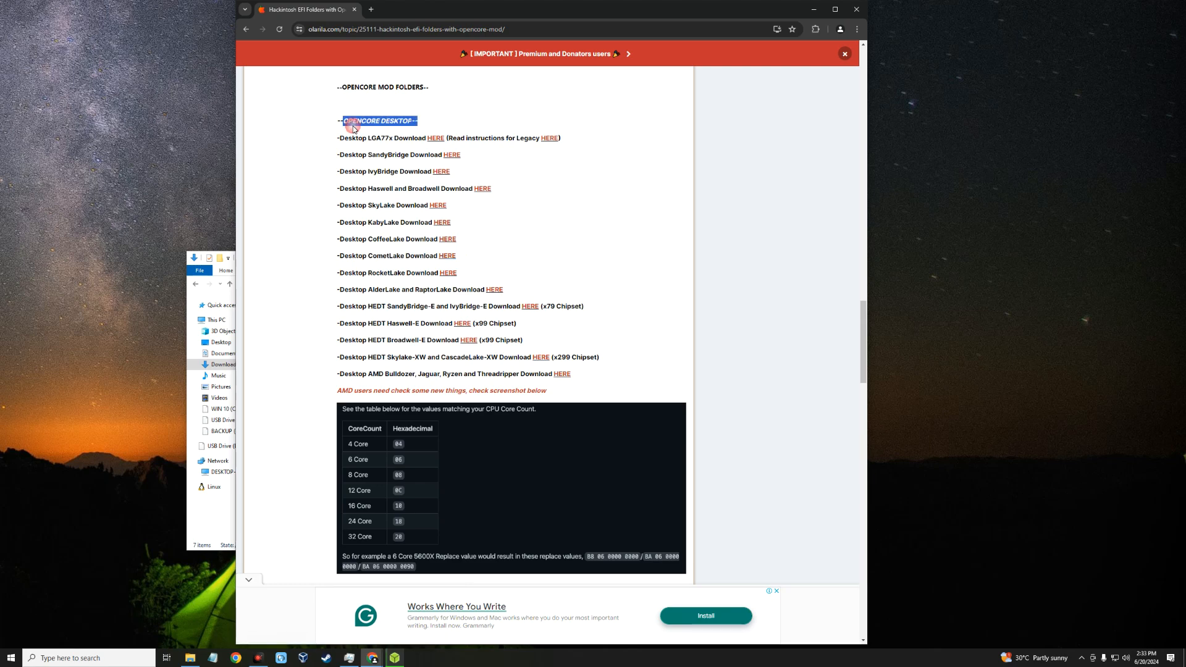
# Step: Examine the OpenCore Notebook list of EFI folder downloads on the Olarila page
pyautogui.scroll(-7, 353, 134)
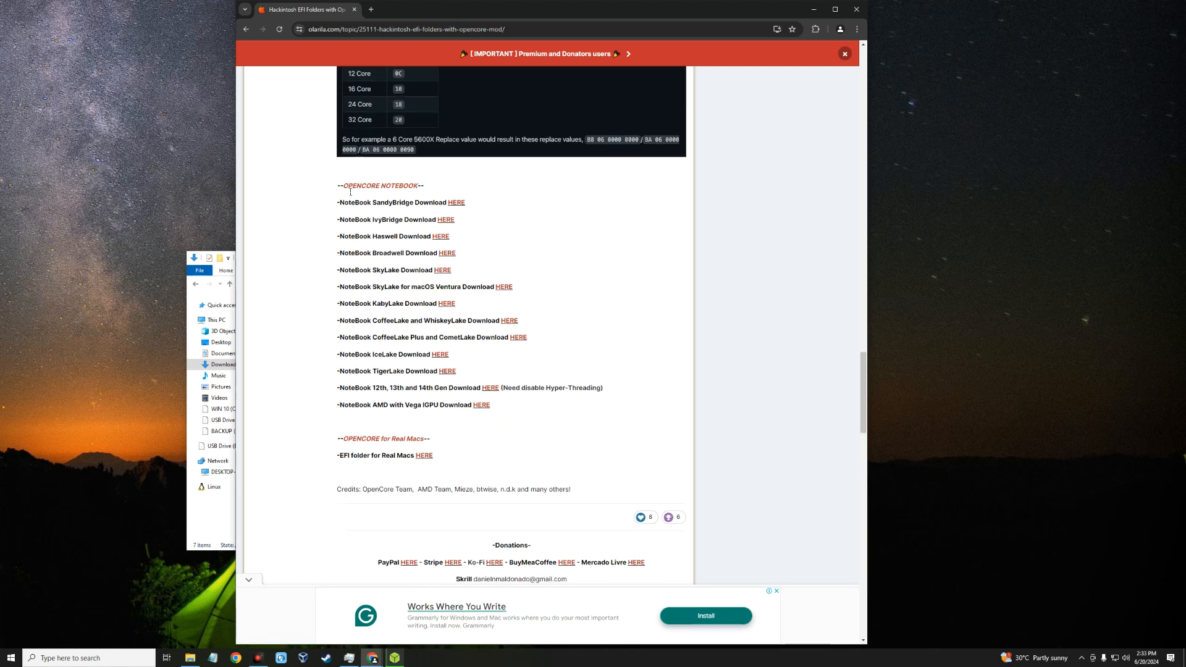
pyautogui.moveTo(335, 187)
pyautogui.mouseDown()
pyautogui.moveTo(420, 186)
pyautogui.moveTo(337, 187)
pyautogui.mouseUp()
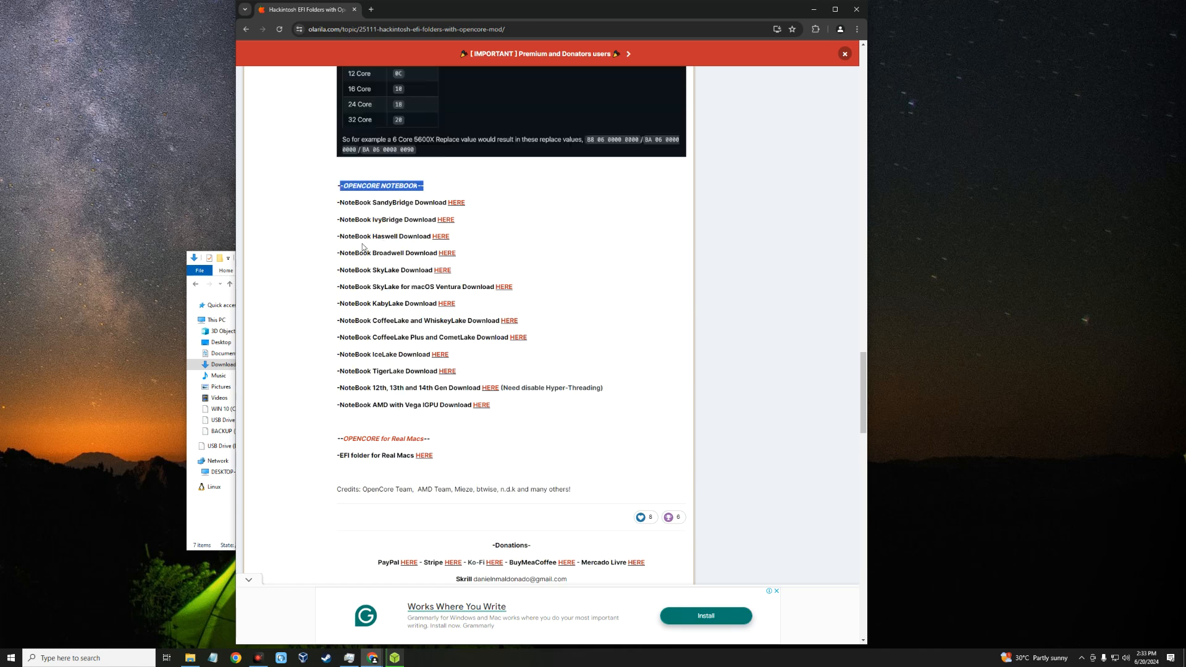
pyautogui.click(365, 244)
pyautogui.scroll(-2, 375, 273)
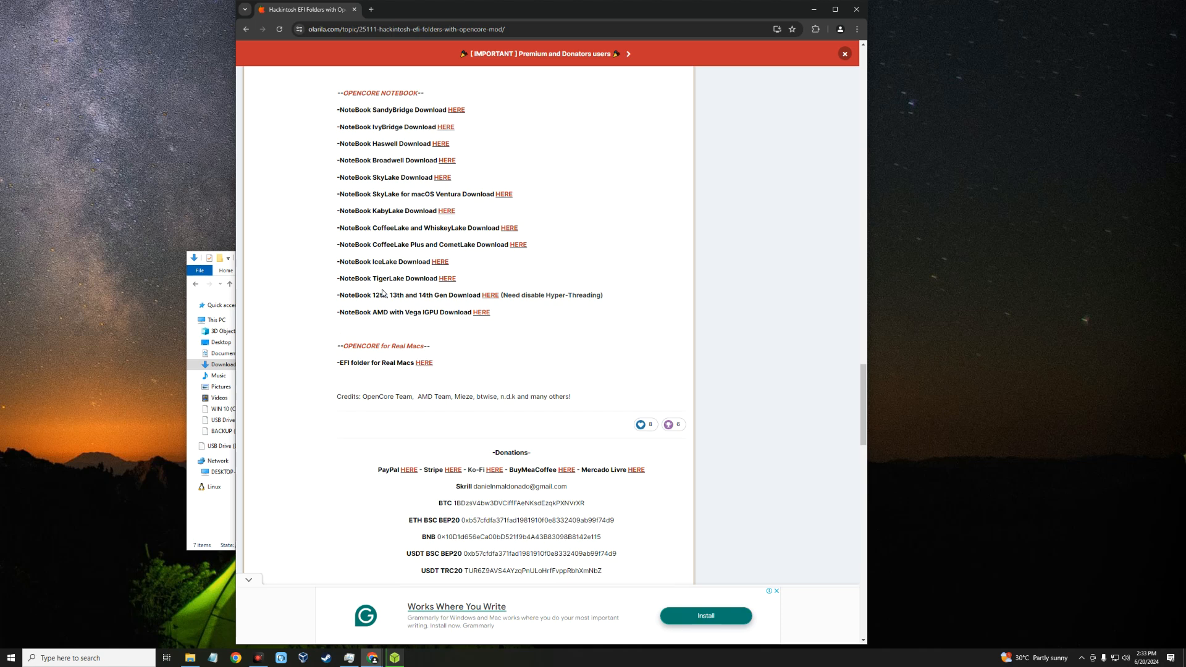
pyautogui.scroll(2, 390, 307)
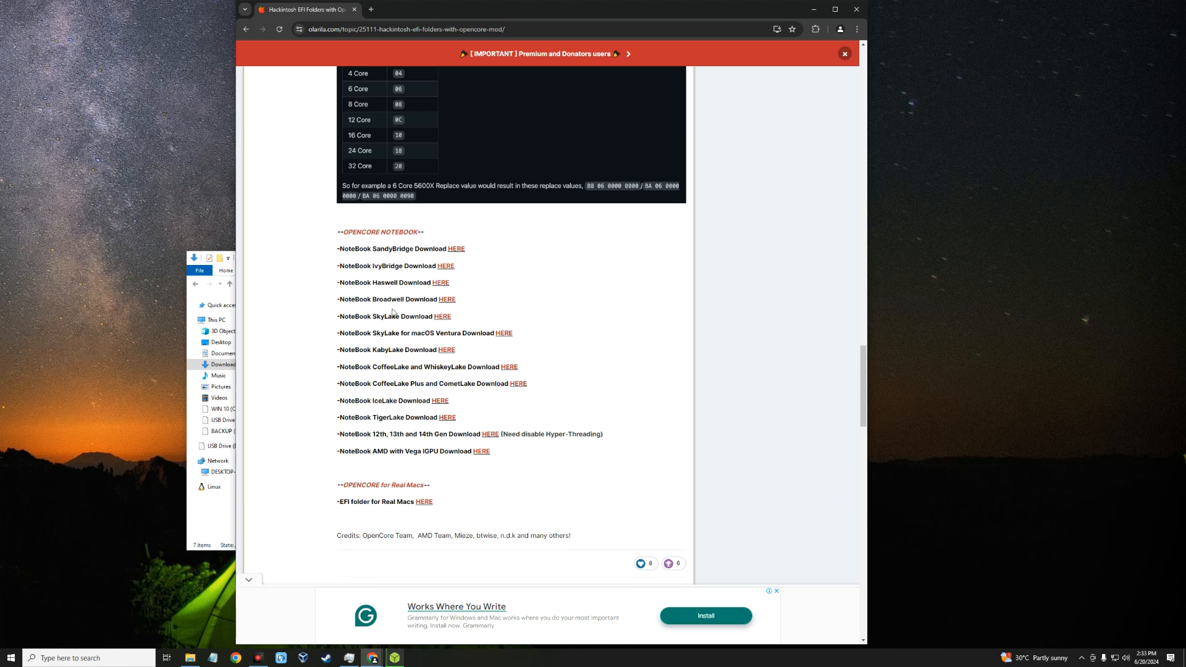
# Step: Go to etechbox.com and open its Custom EFI for macOS Hackintosh page
pyautogui.click(391, 30)
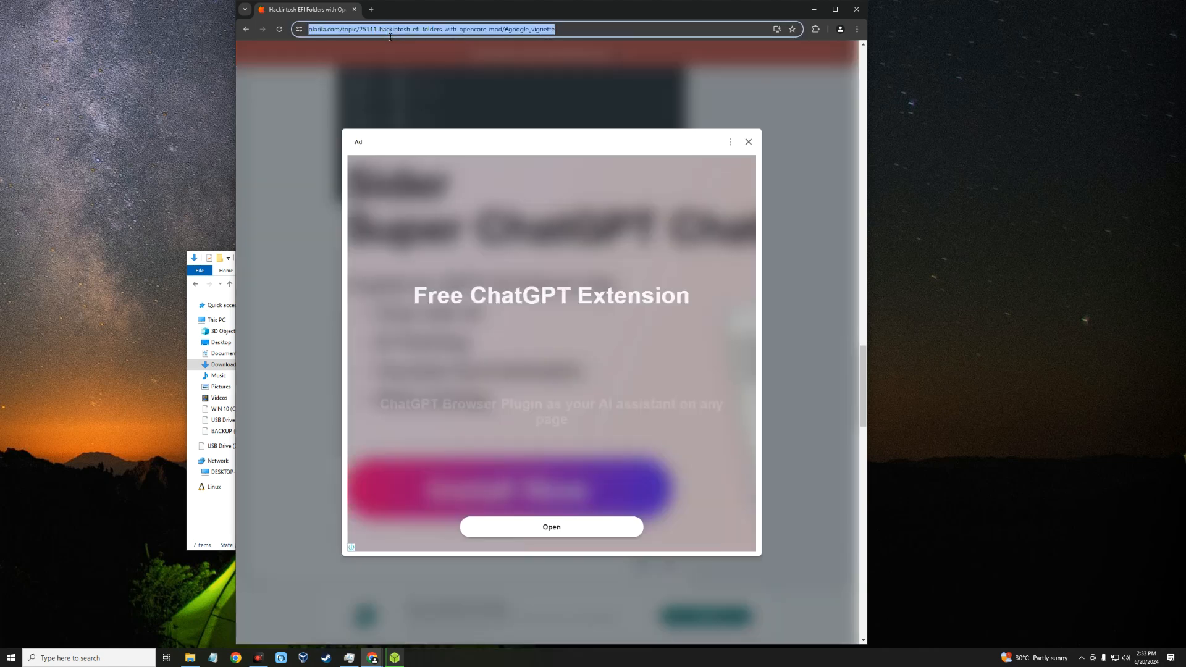
pyautogui.write('etech')
pyautogui.press('Return')
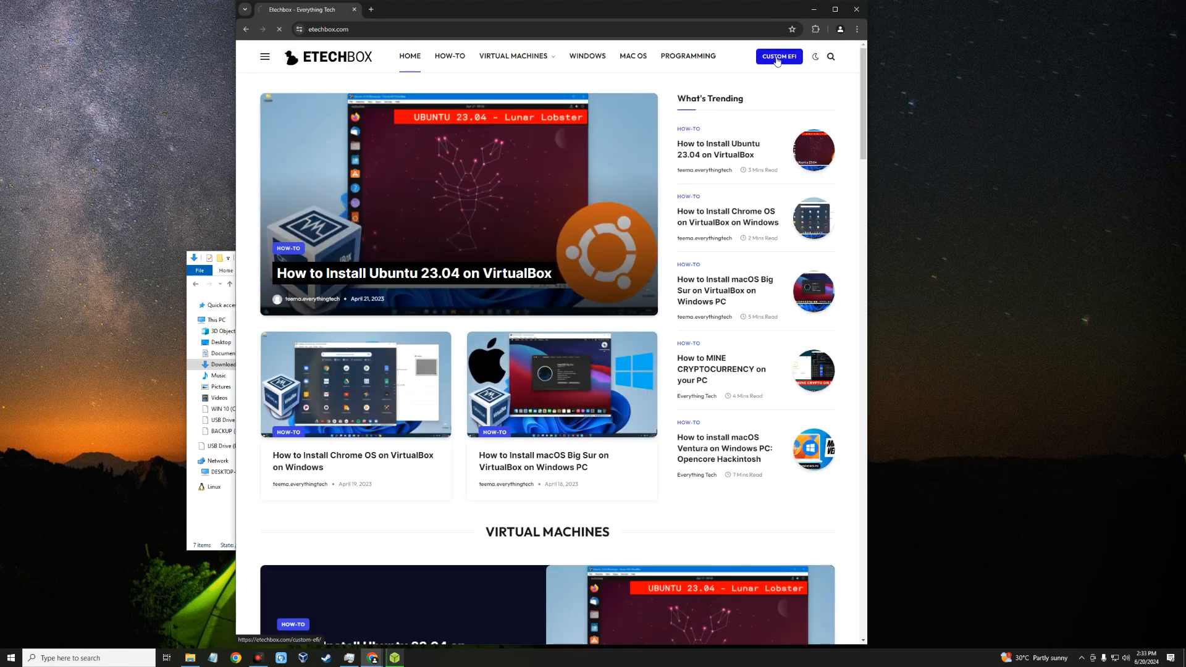
pyautogui.click(780, 57)
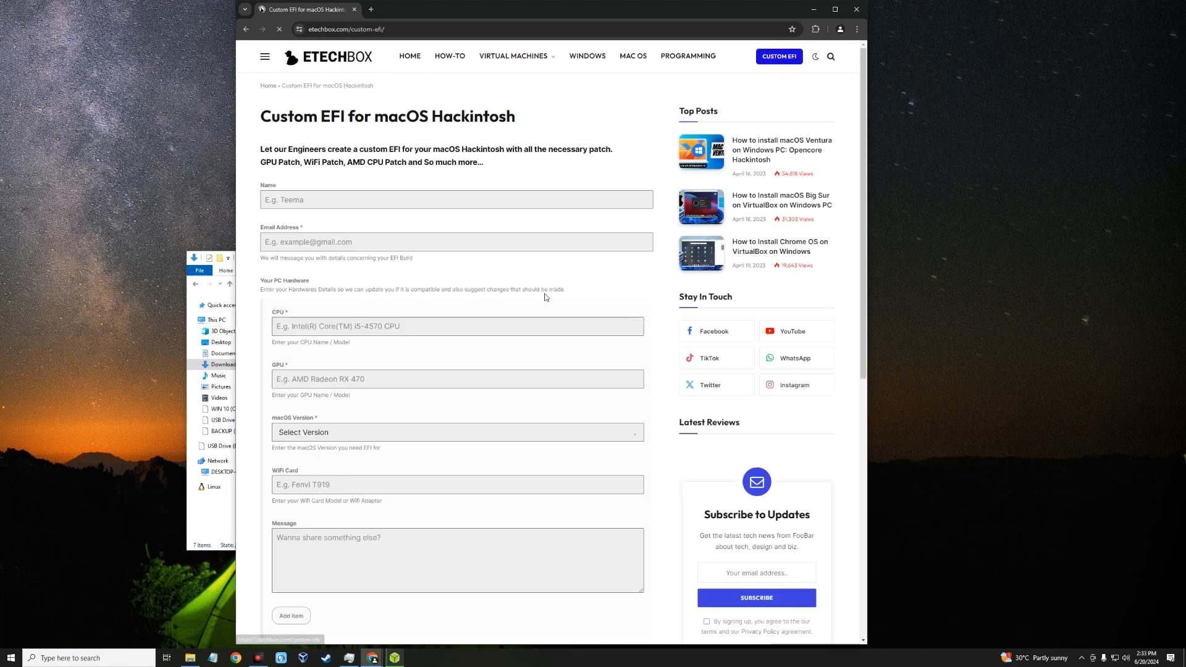
# Step: Review the name, email address, CPU and GPU fields of the custom EFI request form and minimize the browser
pyautogui.click(357, 203)
pyautogui.click(278, 240)
pyautogui.click(319, 320)
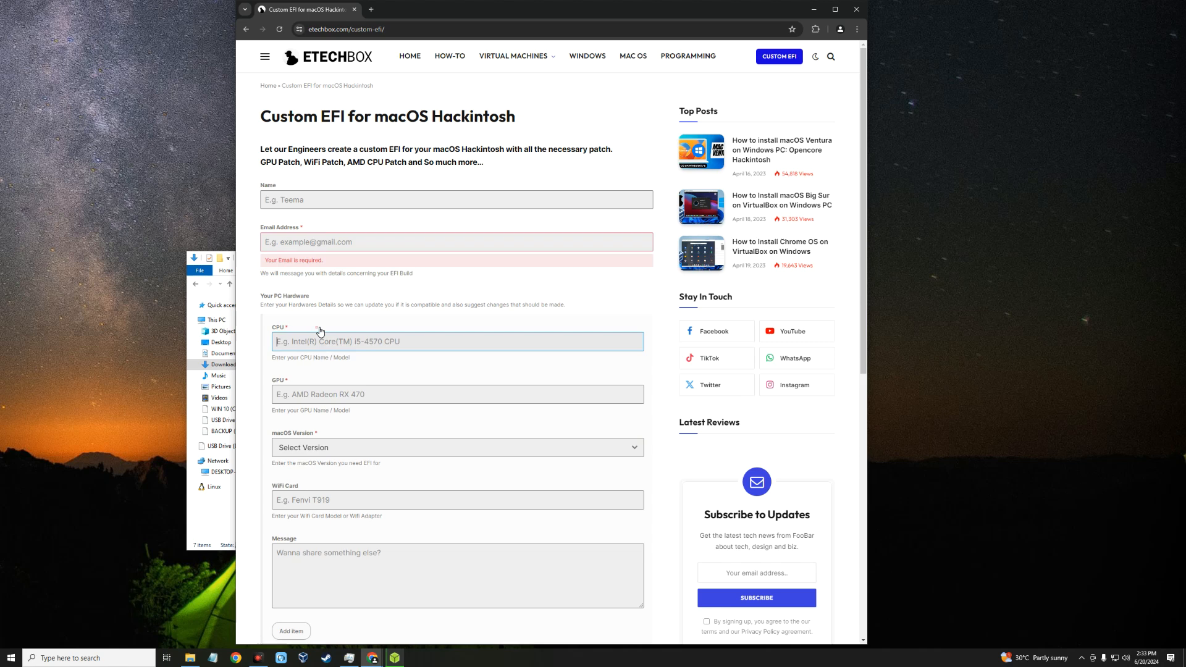
pyautogui.click(332, 402)
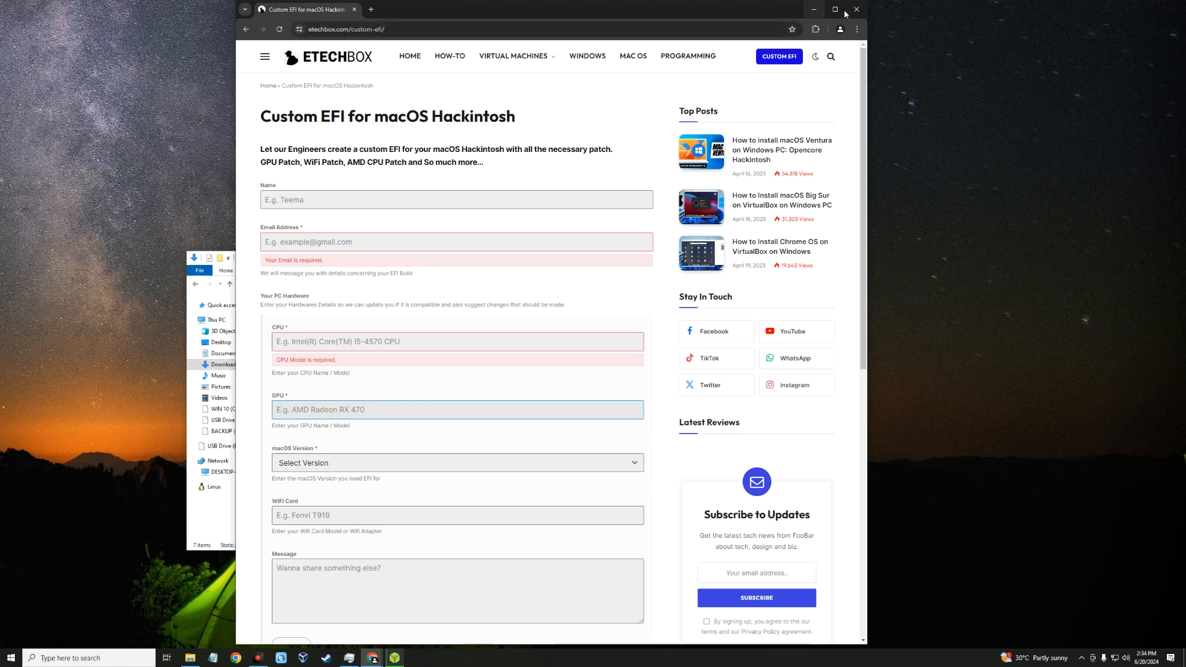
pyautogui.click(814, 9)
# Step: Extract the OpenCore-1.0.0-RELEASE_2 archive into its own folder in Downloads
pyautogui.moveTo(410, 258); pyautogui.dragTo(370, 144)
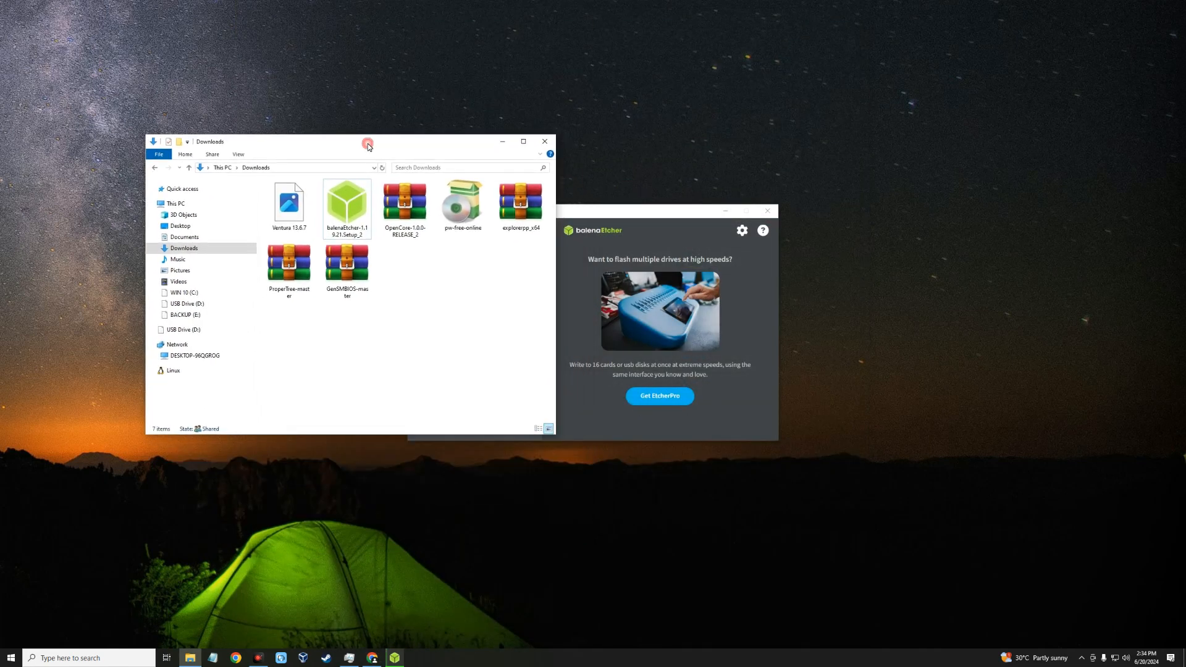
pyautogui.click(405, 213)
pyautogui.rightClick(405, 213)
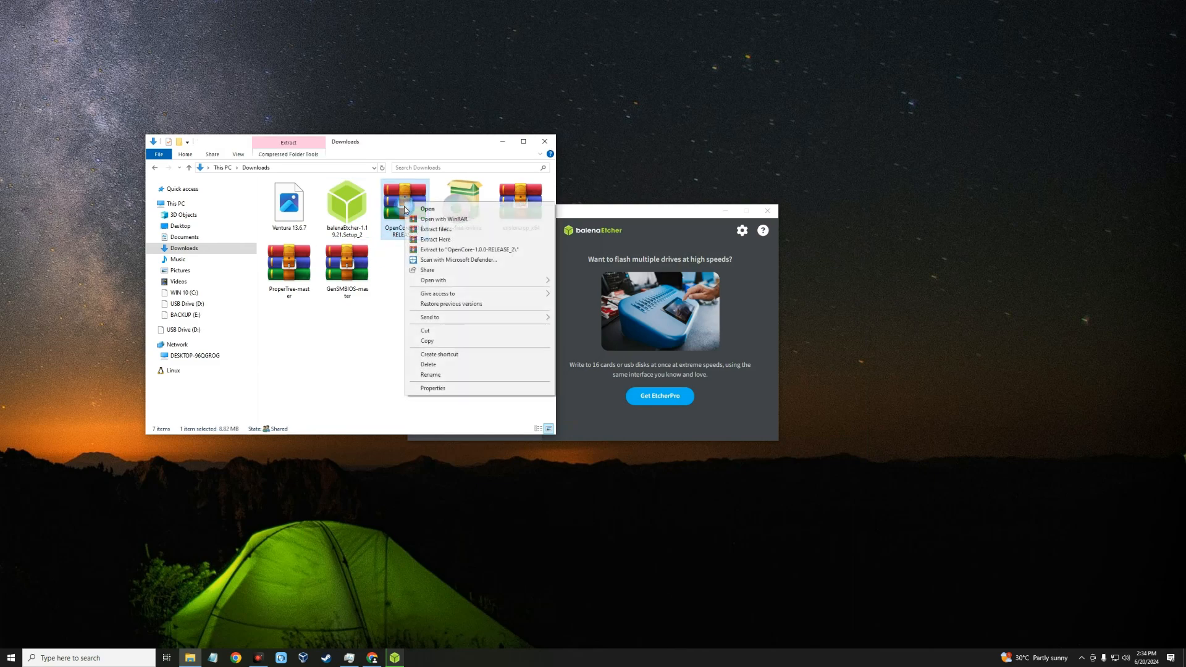
pyautogui.click(423, 232)
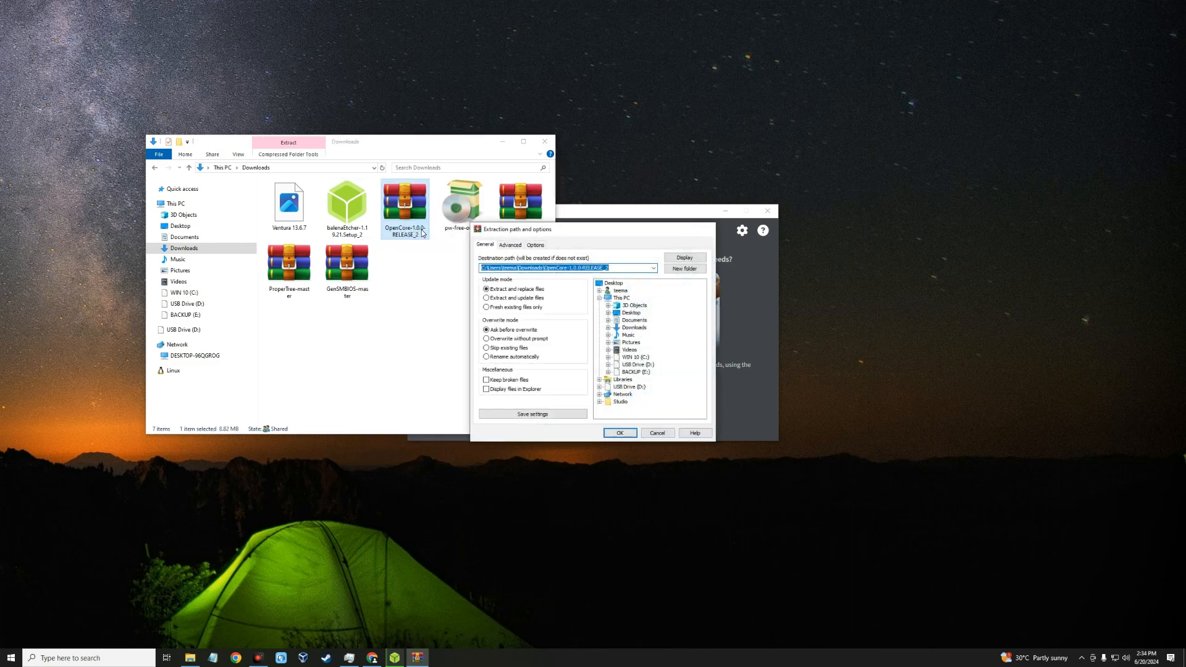
pyautogui.press('Return')
pyautogui.click(570, 306)
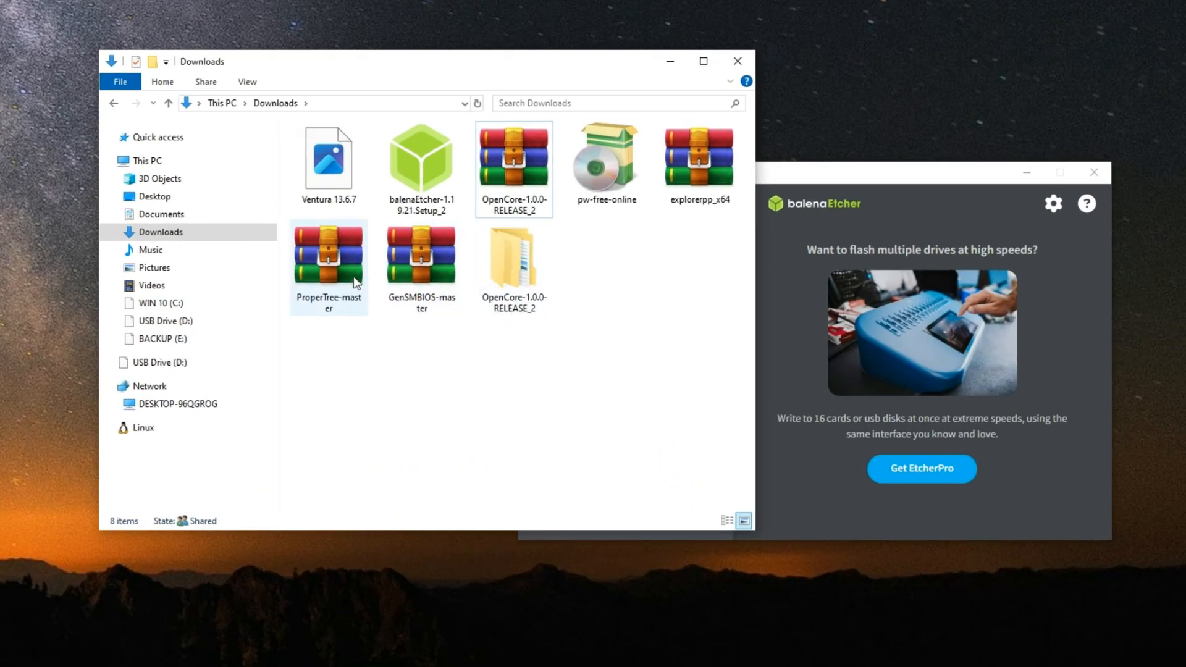
# Step: Extract the ProperTree-master archive into its own folder in Downloads
pyautogui.click(328, 262)
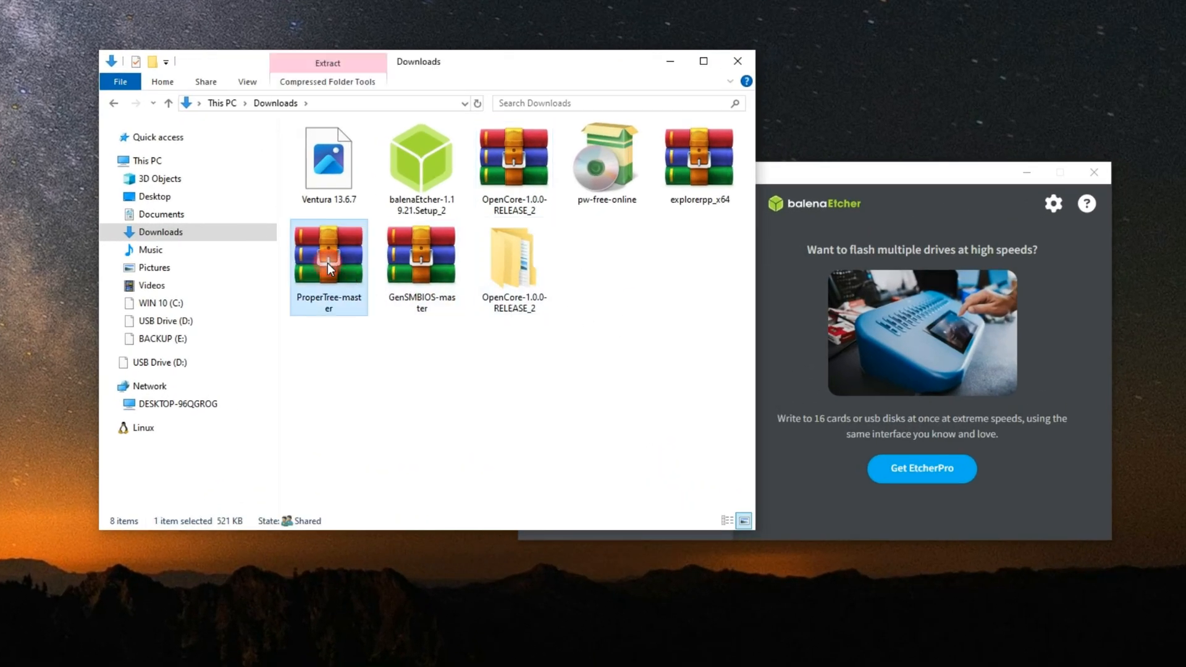
pyautogui.rightClick(328, 258)
pyautogui.click(361, 297)
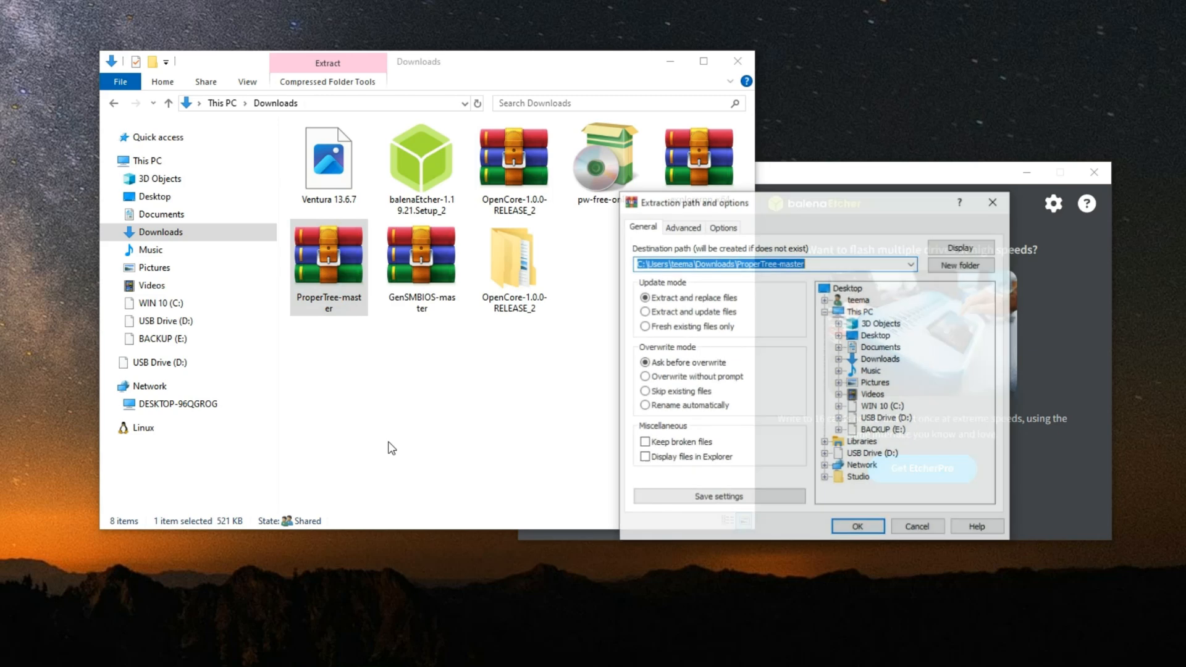
pyautogui.press('Return')
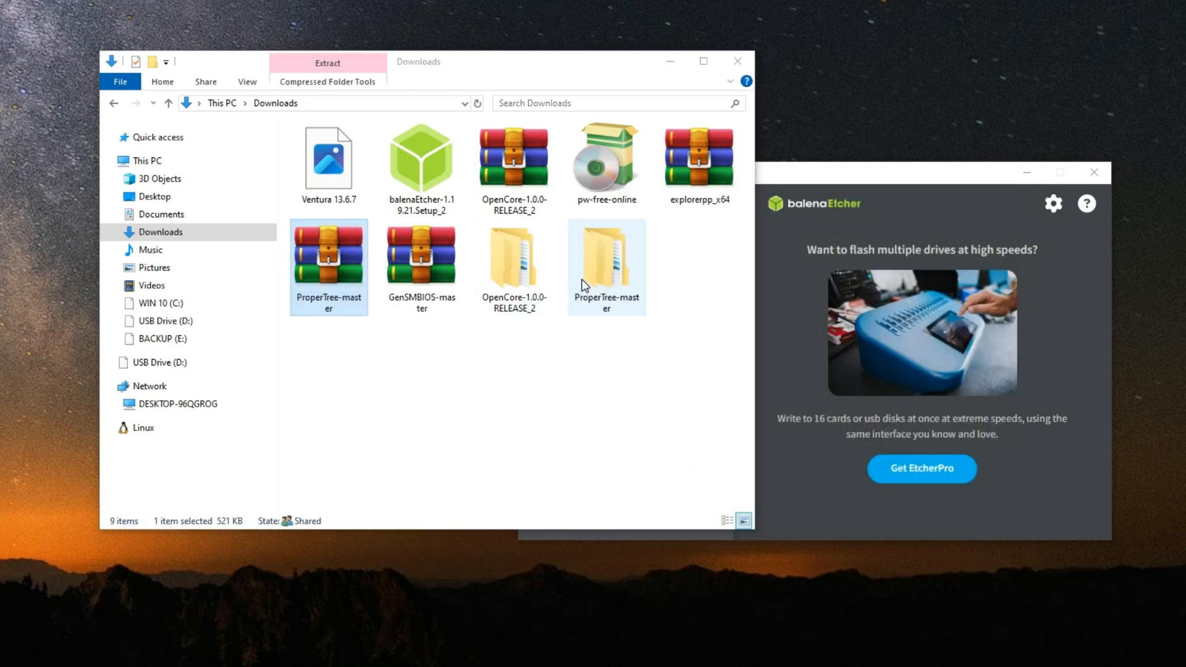
pyautogui.moveTo(671, 350); pyautogui.dragTo(484, 232)
pyautogui.click(564, 391)
# Step: Copy the EFI folder from X64 inside the extracted OpenCore-1.0.0-RELEASE_2 folder and paste it into Downloads
pyautogui.doubleClick(501, 273)
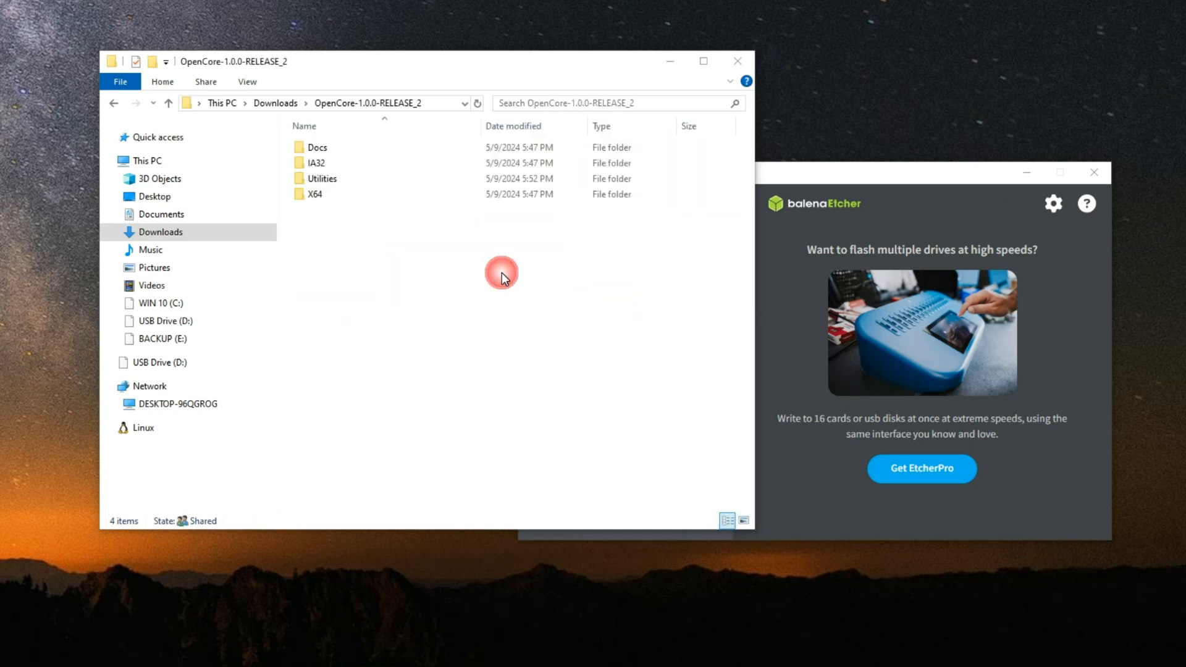
pyautogui.doubleClick(350, 196)
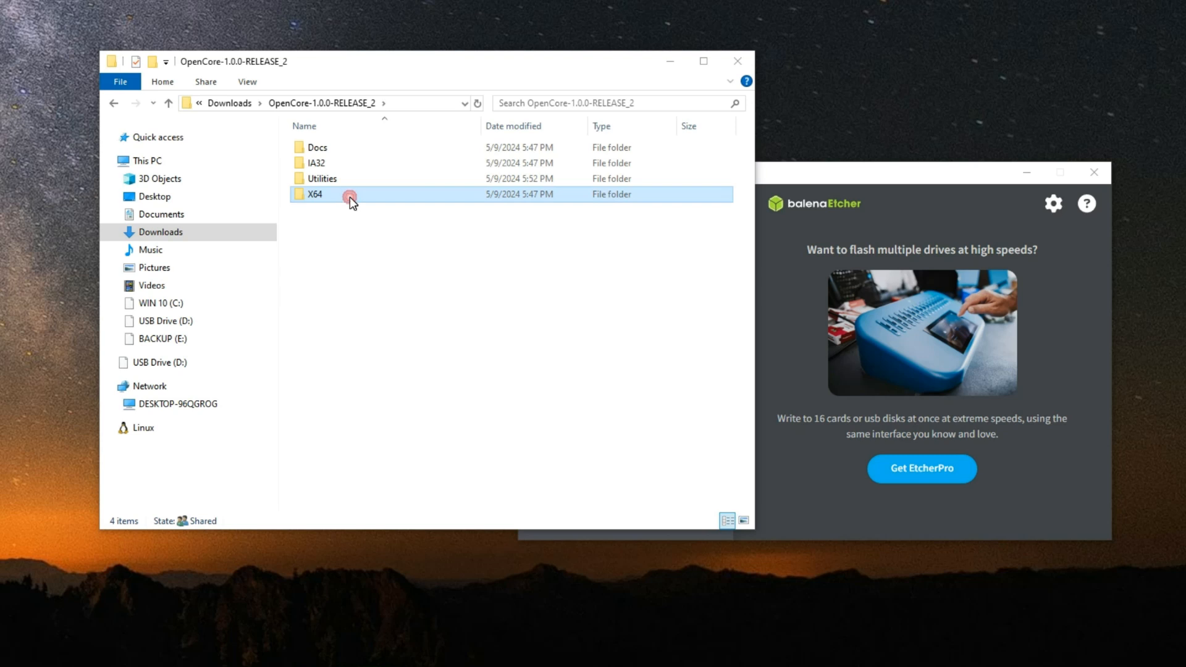
pyautogui.click(344, 148)
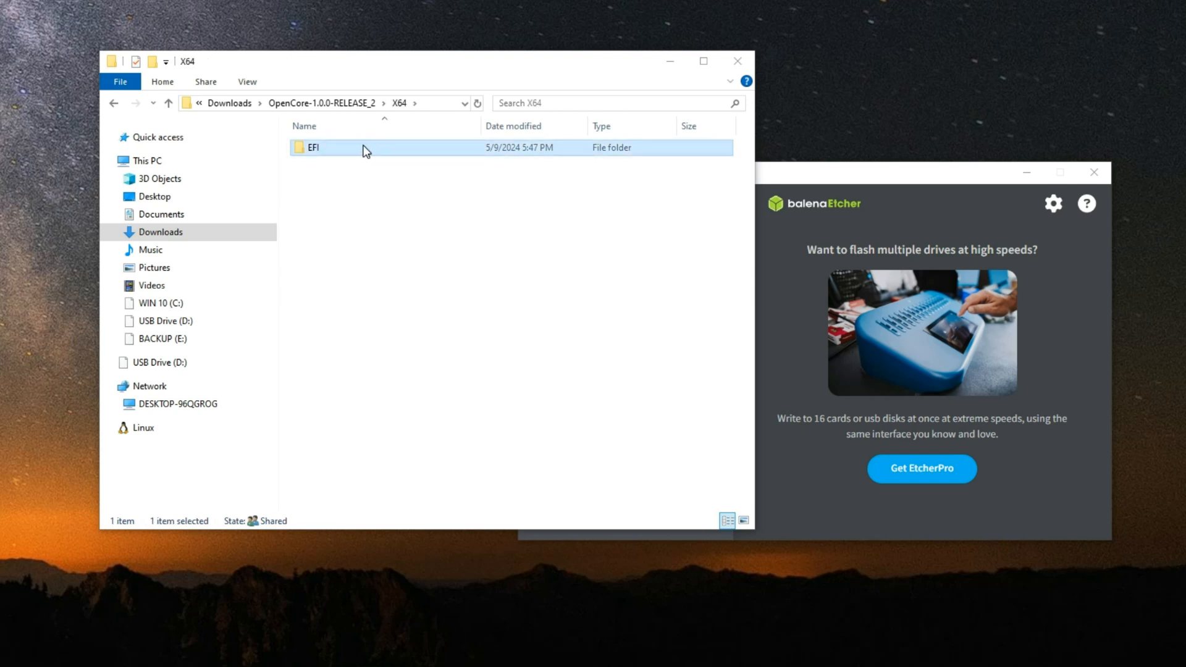
pyautogui.rightClick(347, 145)
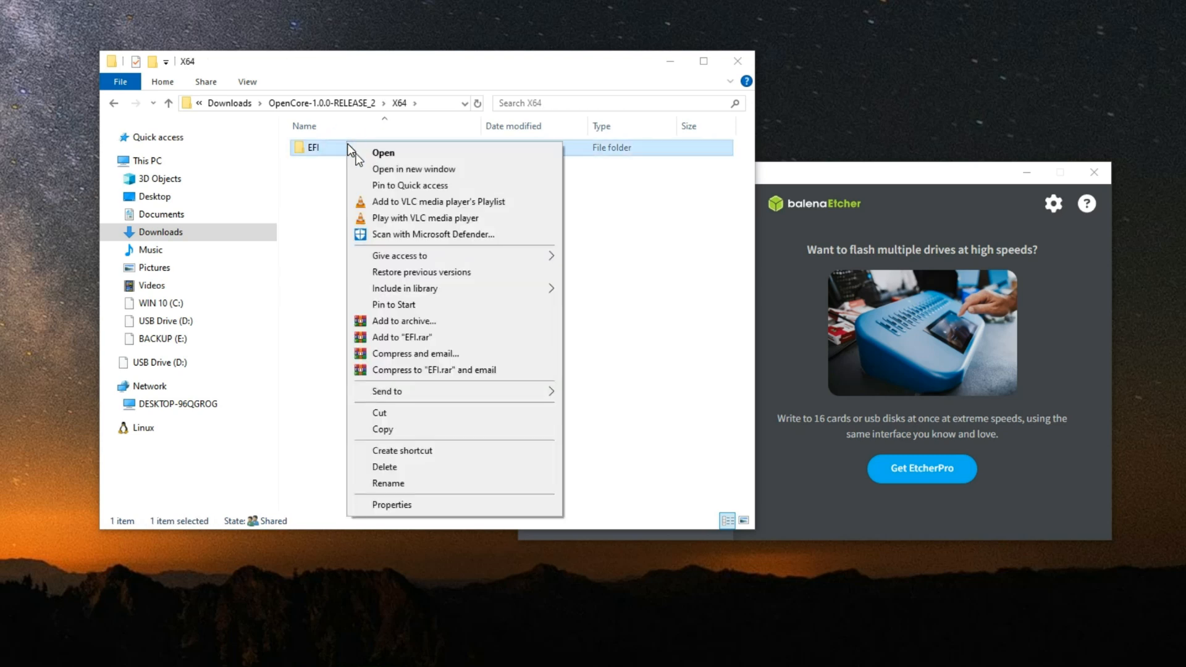
pyautogui.click(447, 424)
pyautogui.click(185, 235)
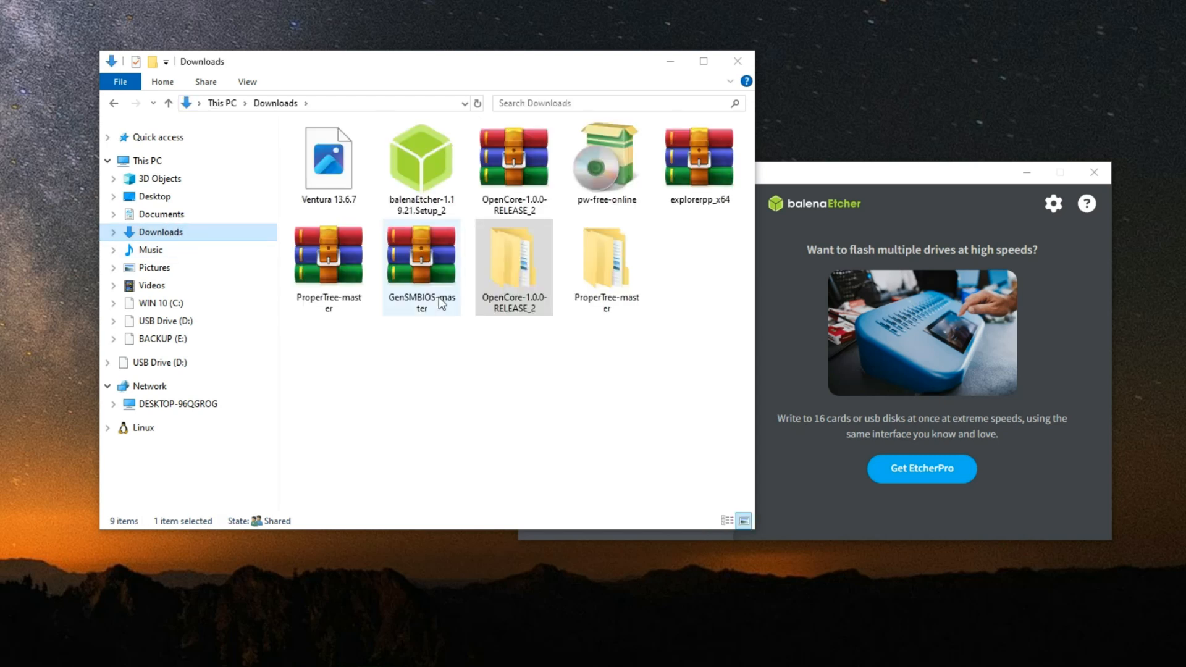
pyautogui.rightClick(346, 351)
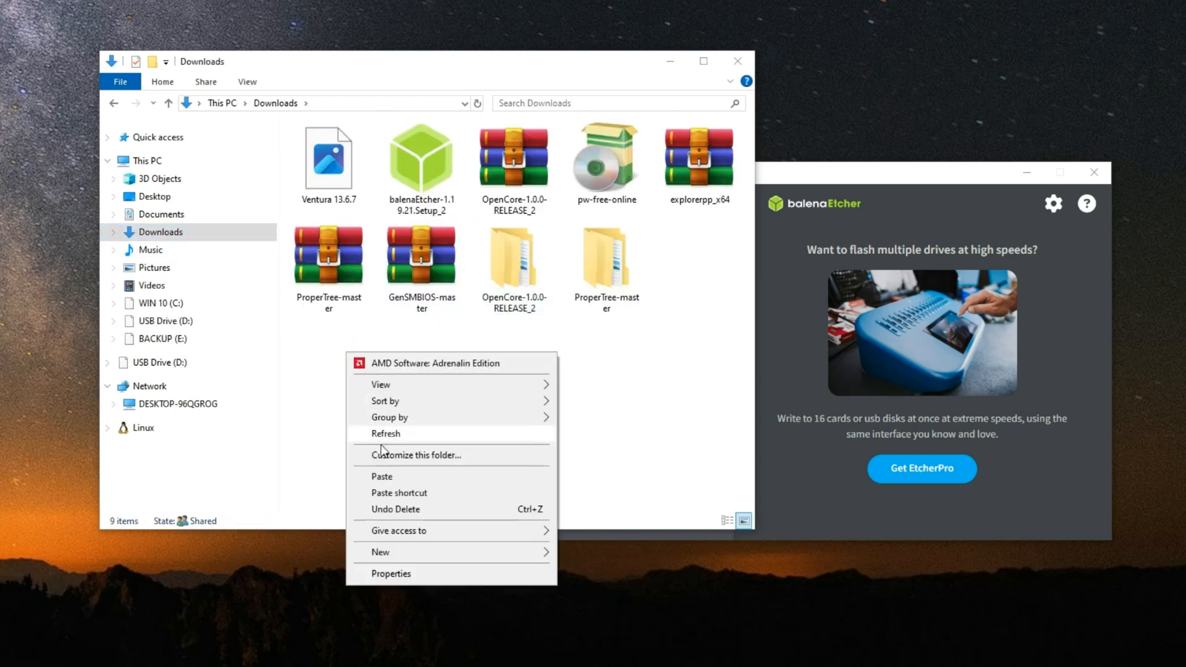
pyautogui.click(393, 477)
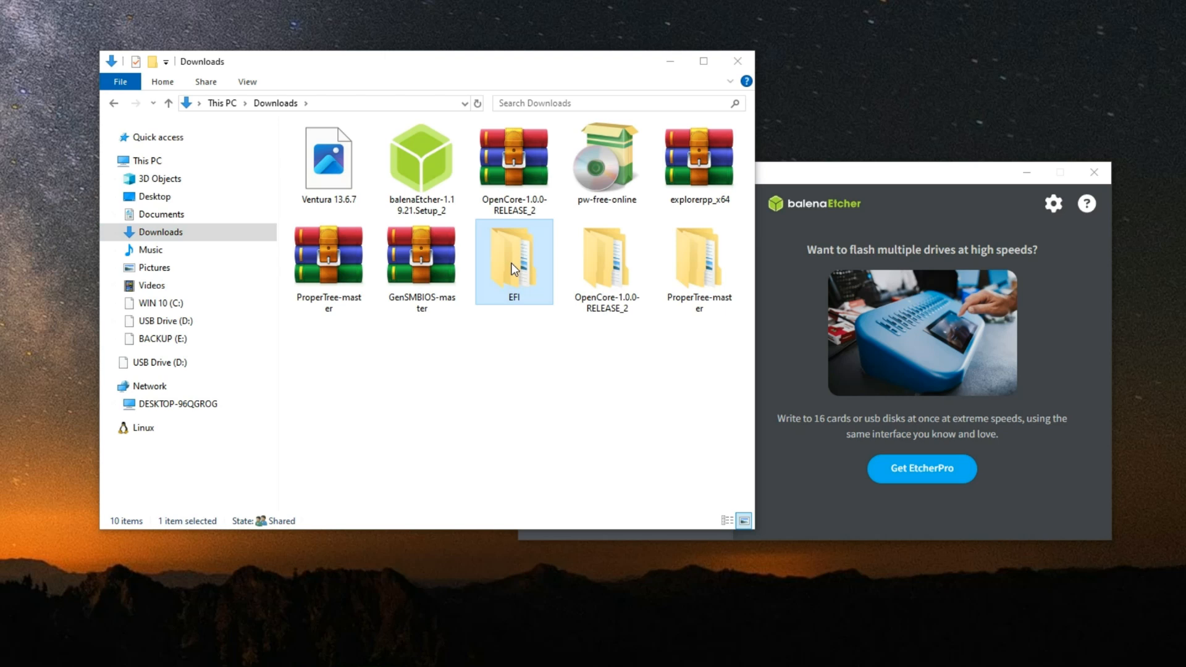
pyautogui.click(525, 325)
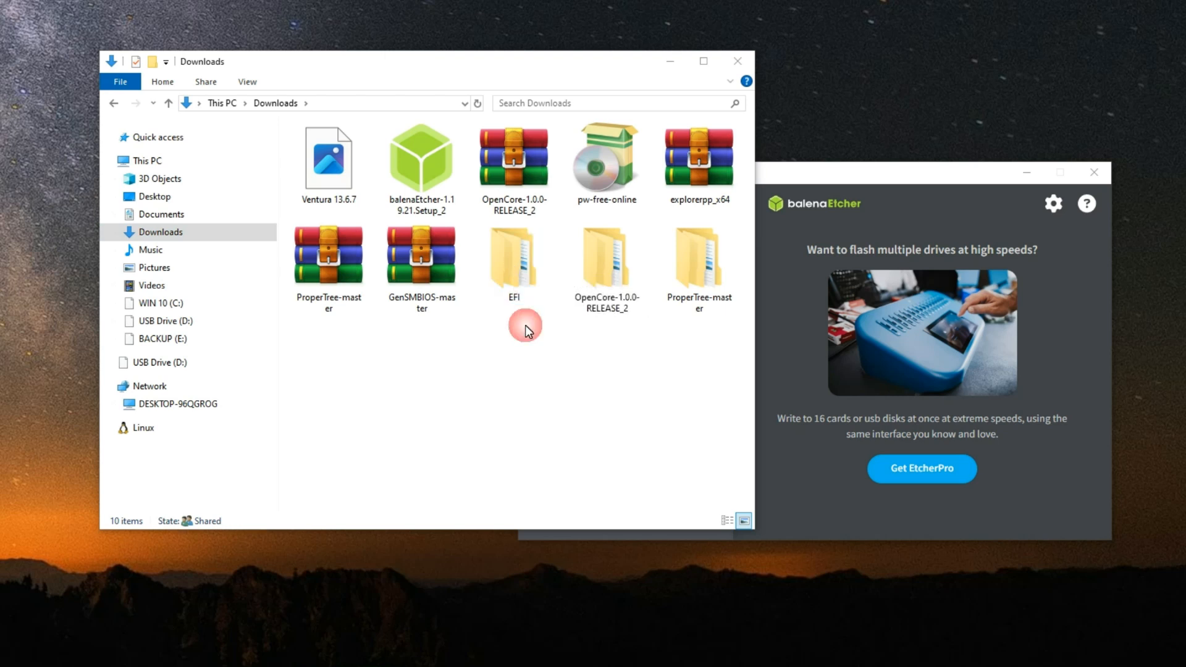
# Step: Examine the contents of the BOOT and OC folders inside the EFI folder in Downloads
pyautogui.doubleClick(502, 241)
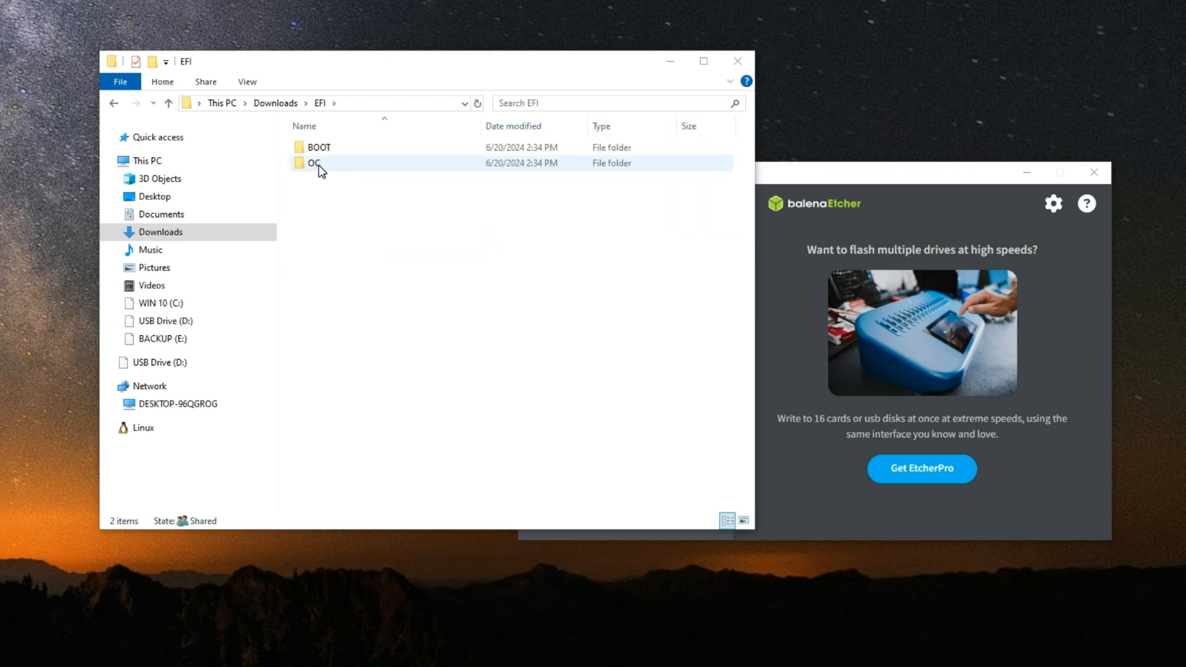
pyautogui.doubleClick(343, 148)
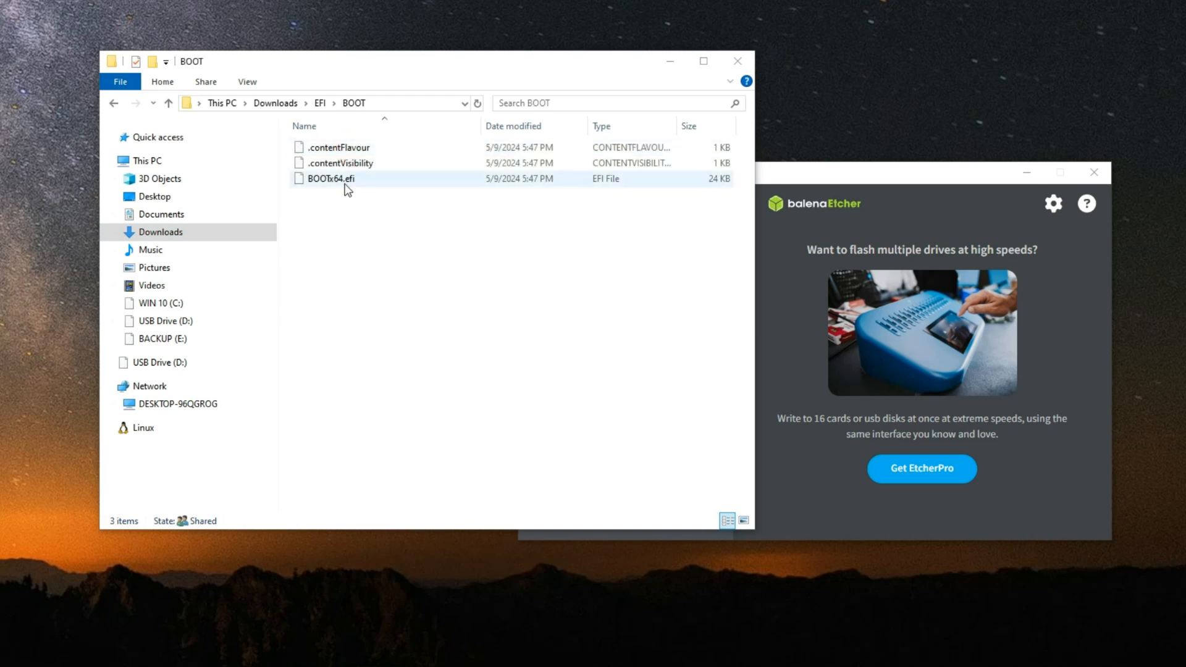
pyautogui.click(346, 183)
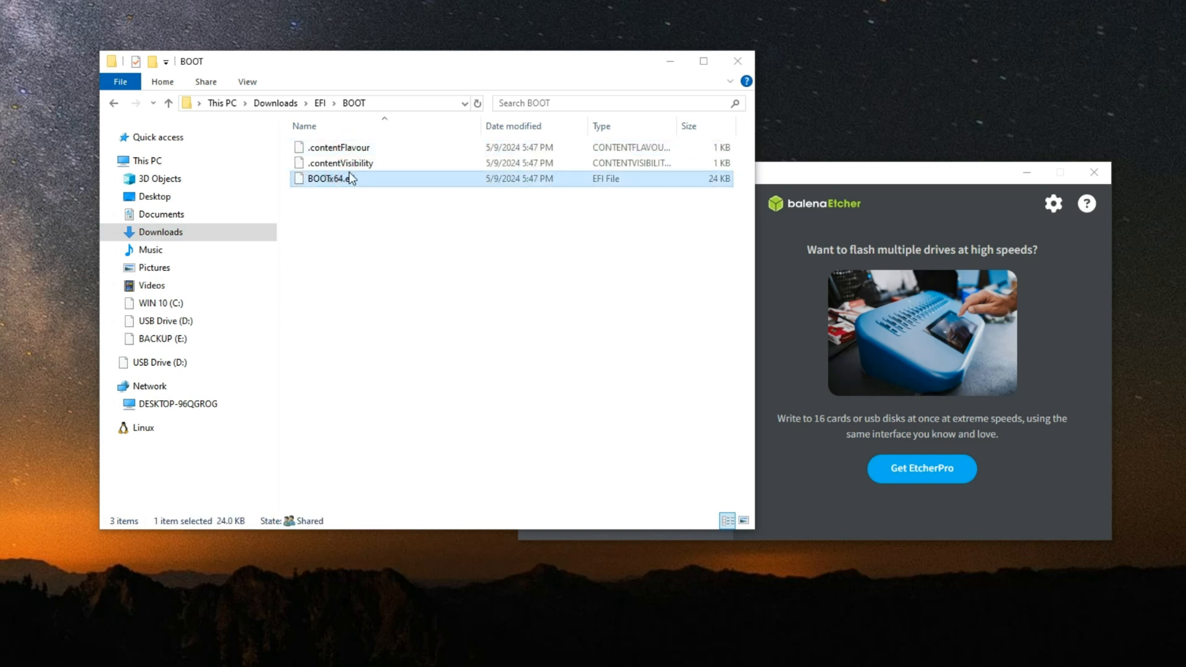
pyautogui.click(319, 103)
pyautogui.doubleClick(335, 163)
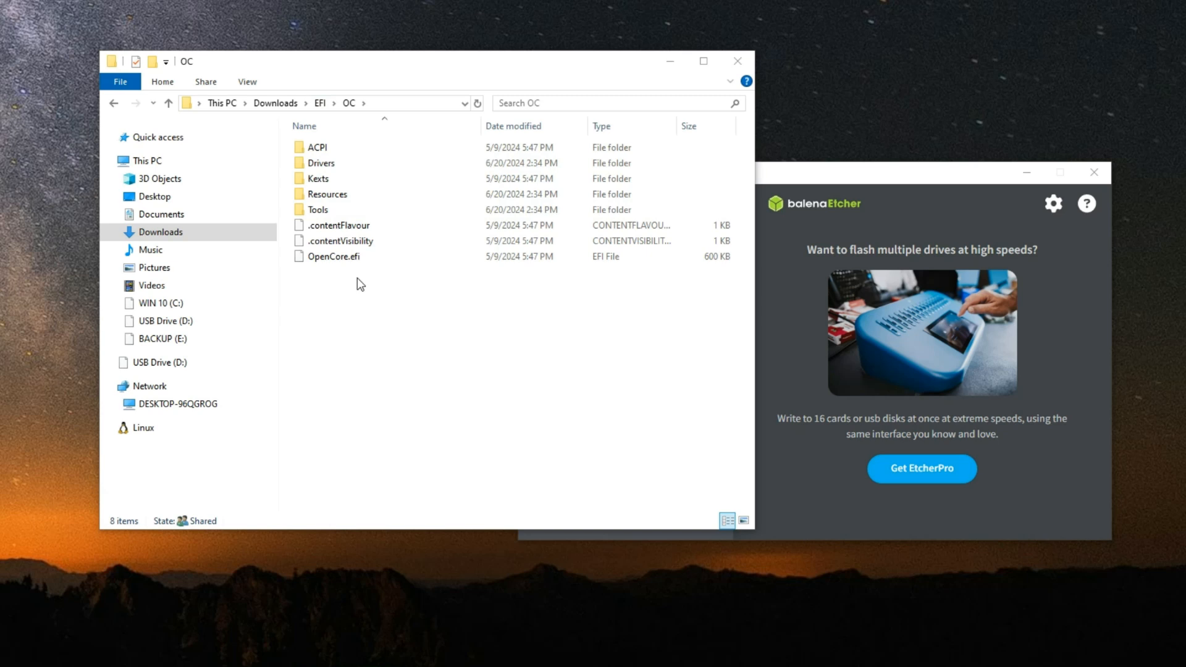
pyautogui.click(275, 103)
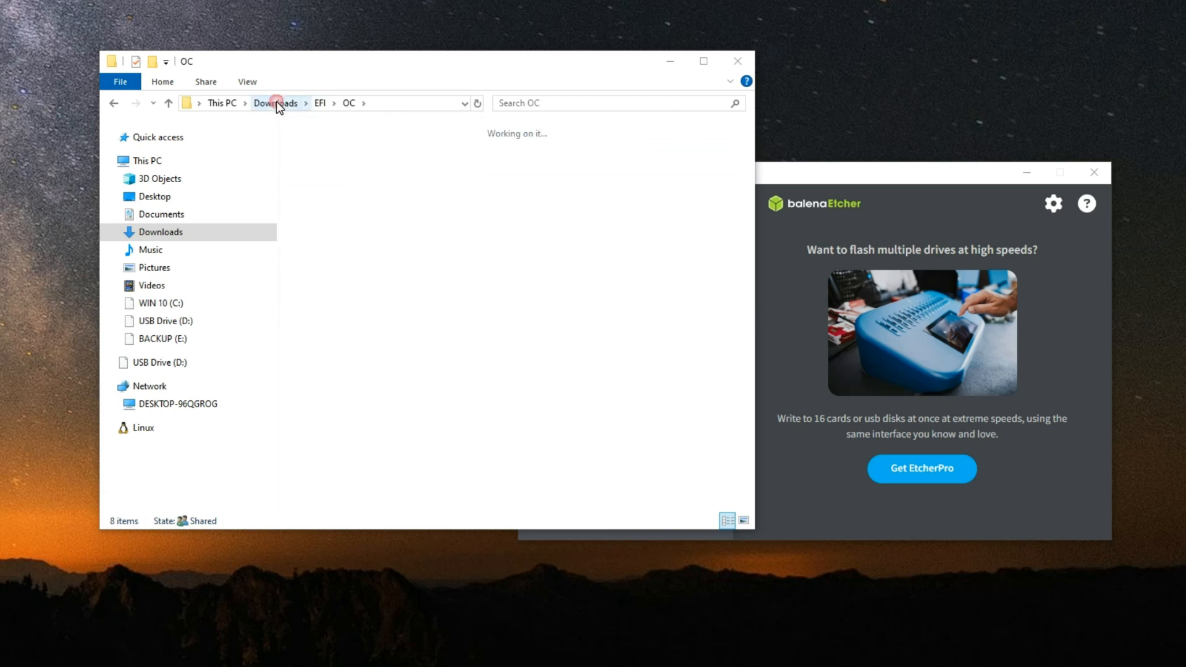
# Step: Copy the Sample file from Docs in the extracted OpenCore-1.0.0-RELEASE_2 folder and paste it into the OC folder of the Downloads EFI folder
pyautogui.doubleClick(612, 265)
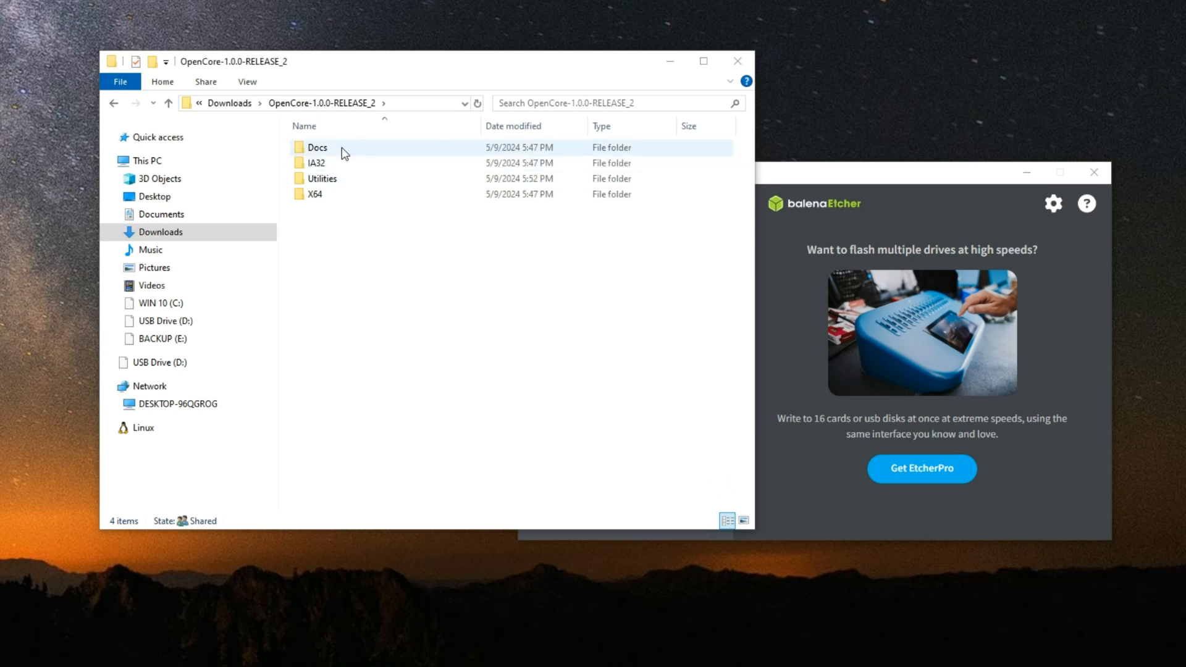
pyautogui.doubleClick(341, 149)
pyautogui.click(350, 210)
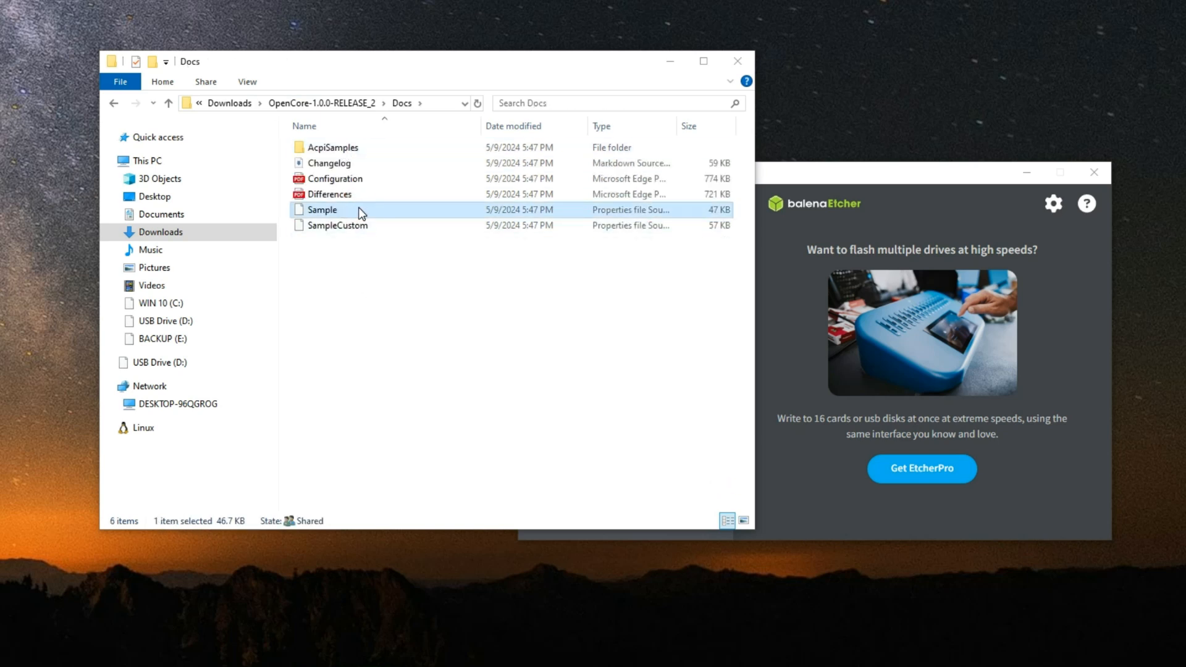
pyautogui.rightClick(365, 209)
pyautogui.click(464, 432)
pyautogui.click(175, 238)
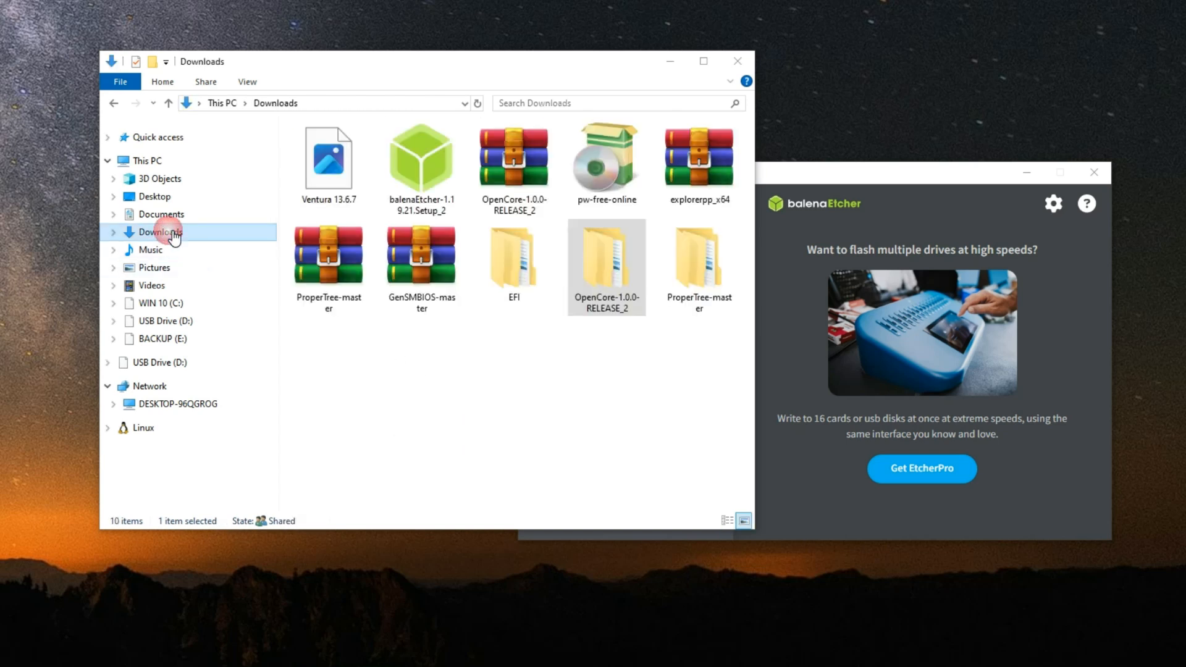
pyautogui.doubleClick(509, 259)
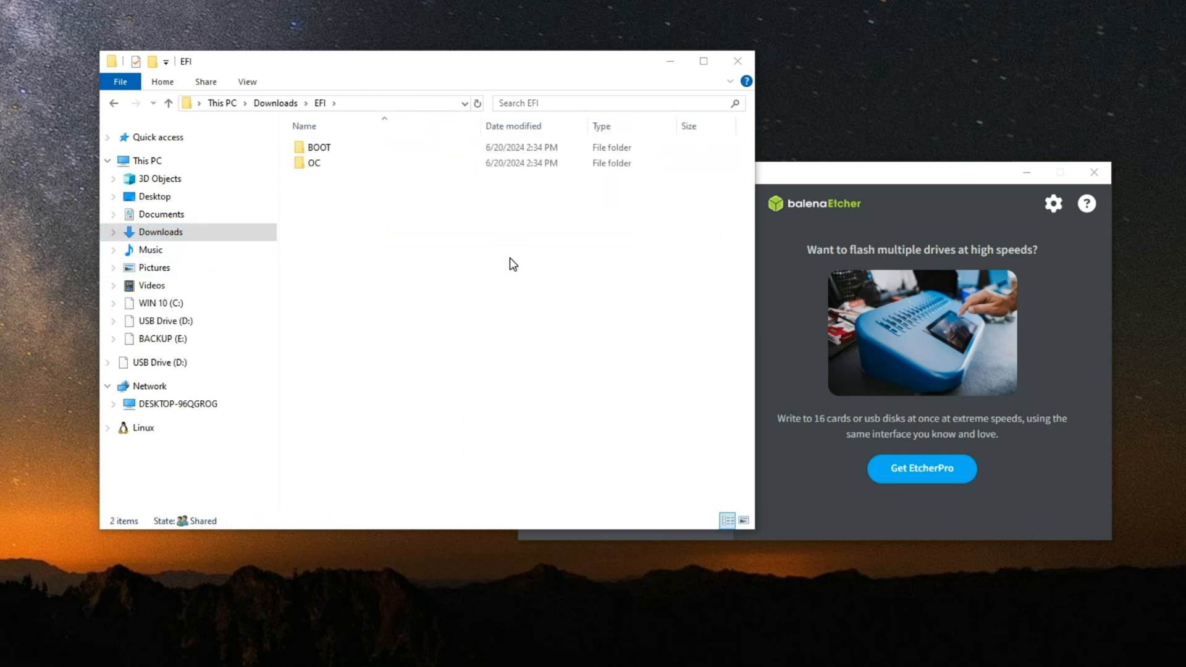
pyautogui.doubleClick(328, 162)
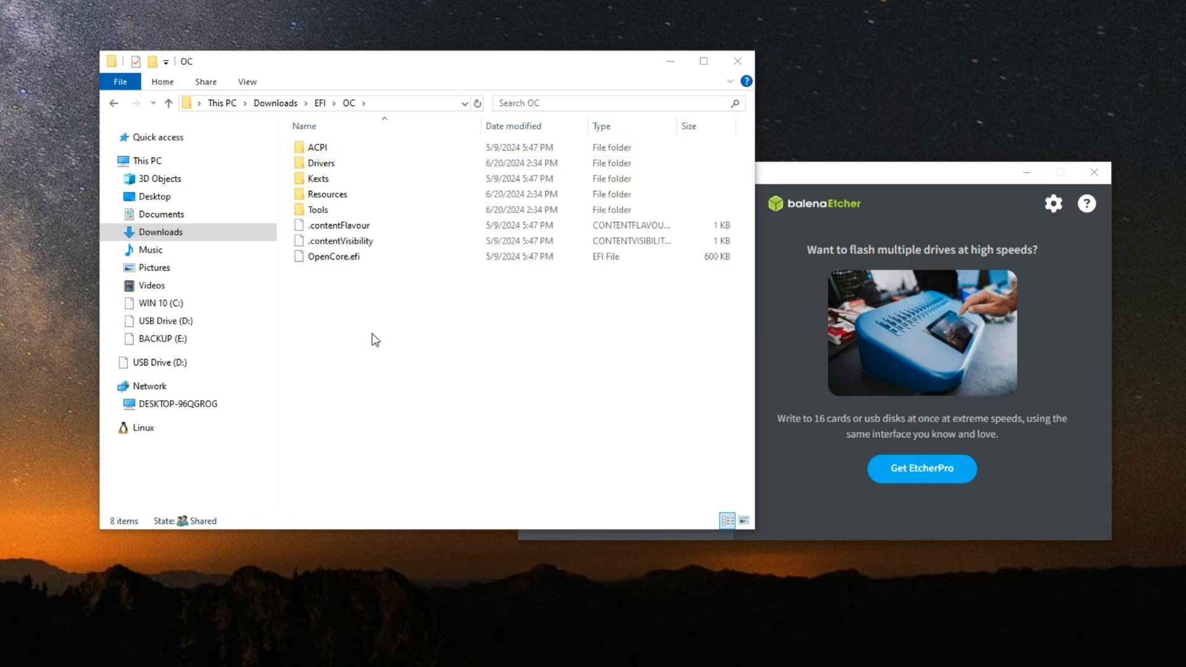
pyautogui.rightClick(375, 319)
pyautogui.click(411, 442)
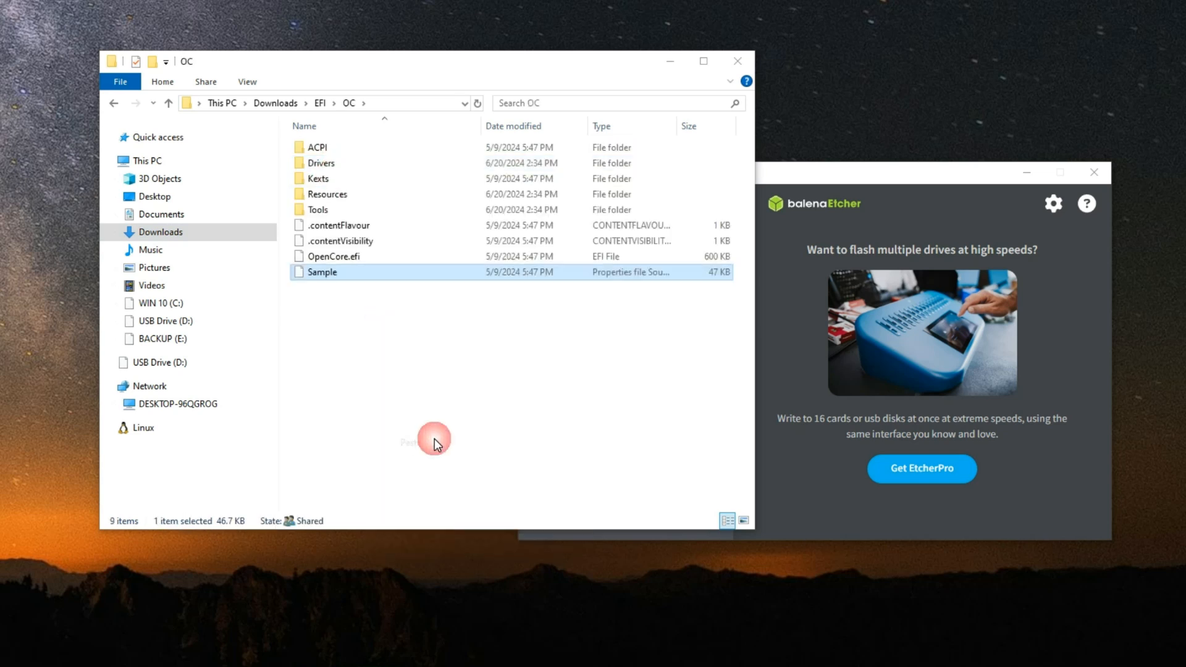
# Step: Rename the pasted Sample file in the OC folder as config
pyautogui.click(322, 272)
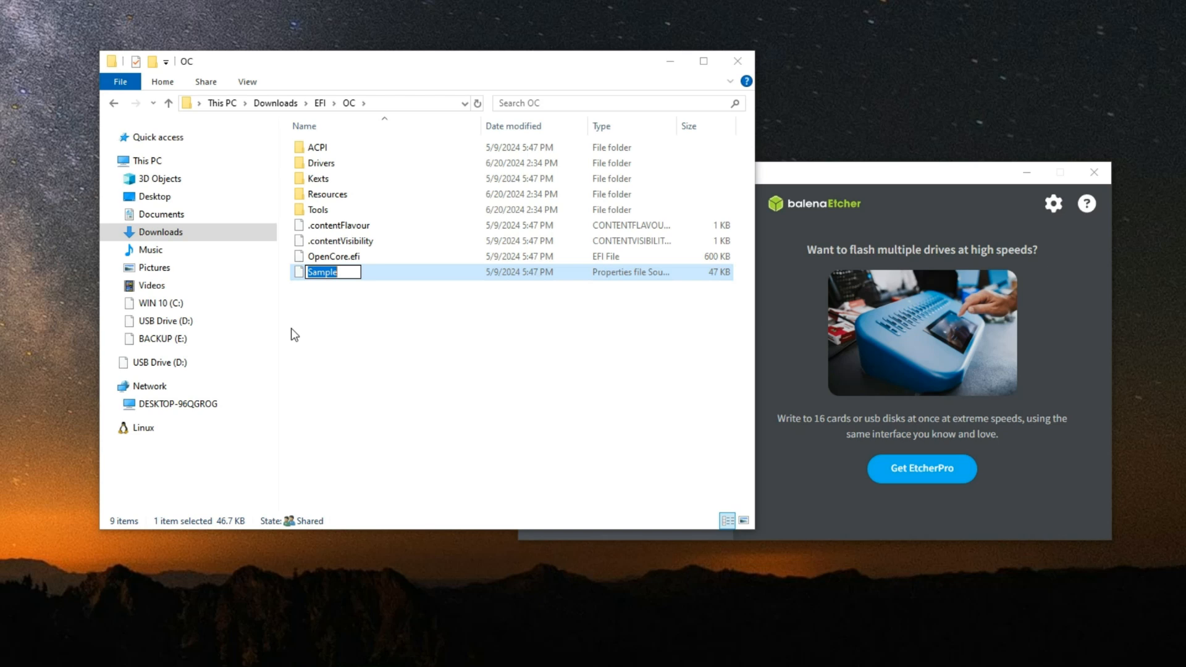
pyautogui.write('config')
pyautogui.press('Return')
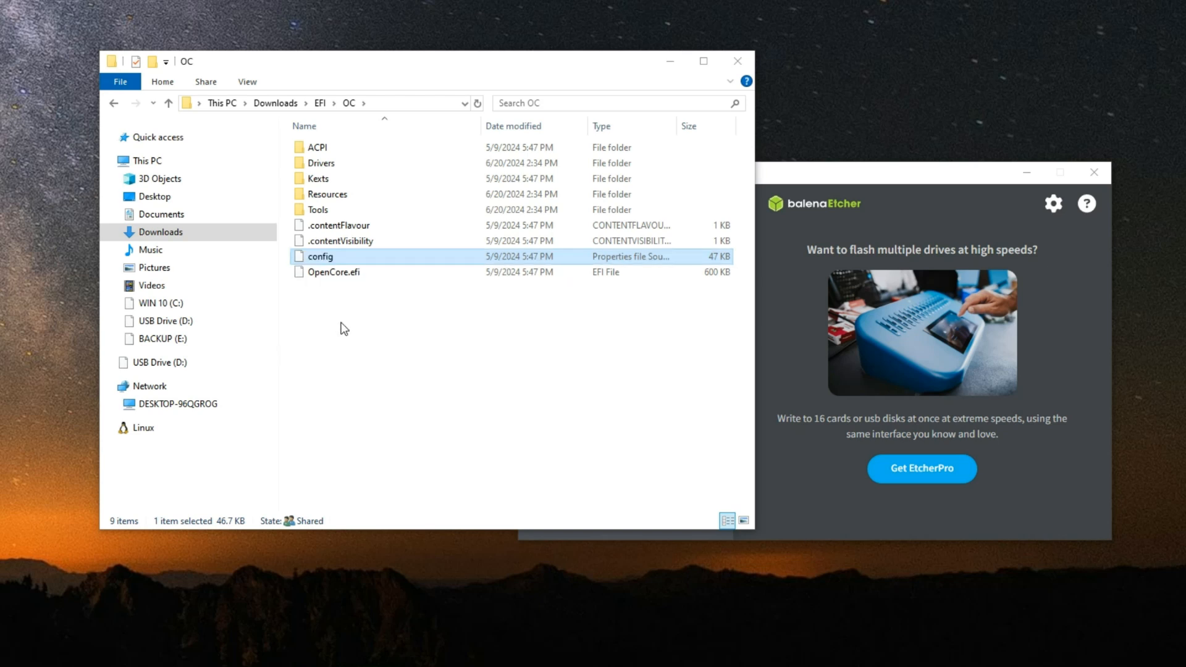
pyautogui.click(455, 339)
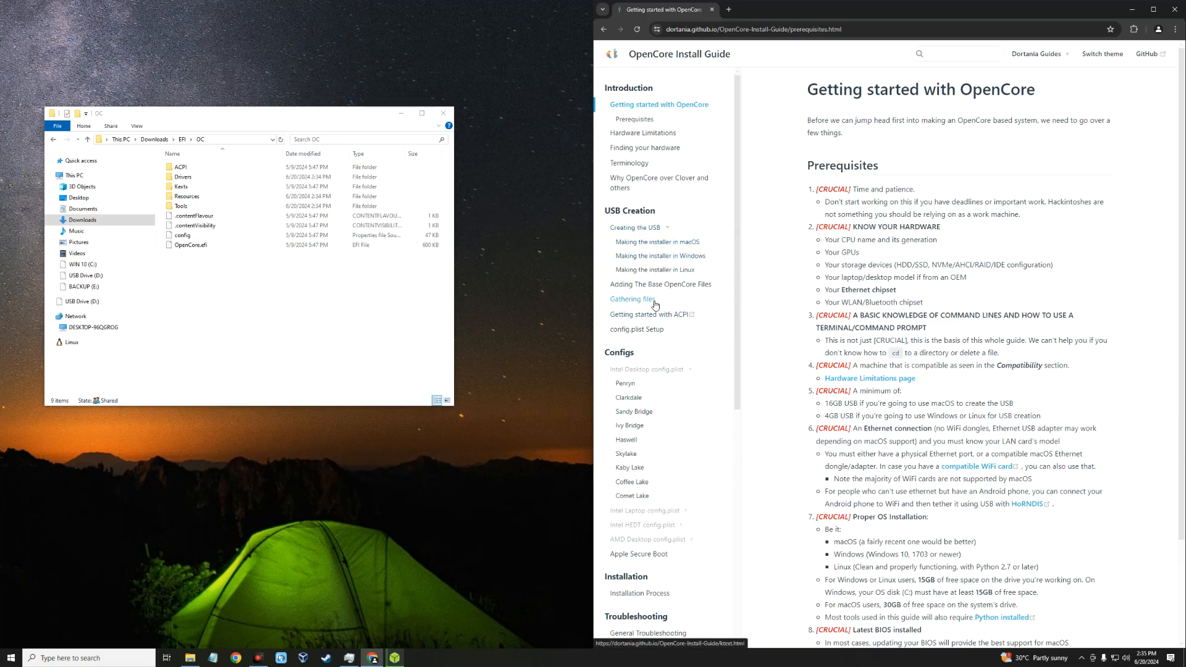
# Step: Open the Gathering files page of the OpenCore Install Guide and examine the required firmware drivers
pyautogui.click(633, 300)
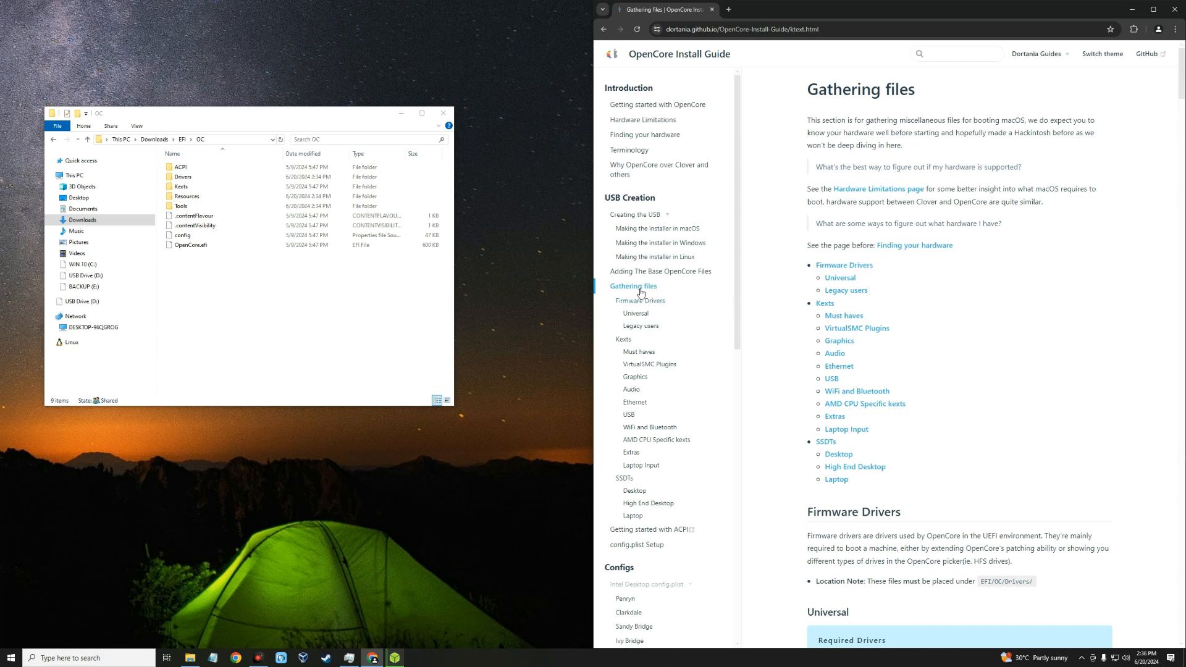
pyautogui.scroll(-6, 821, 283)
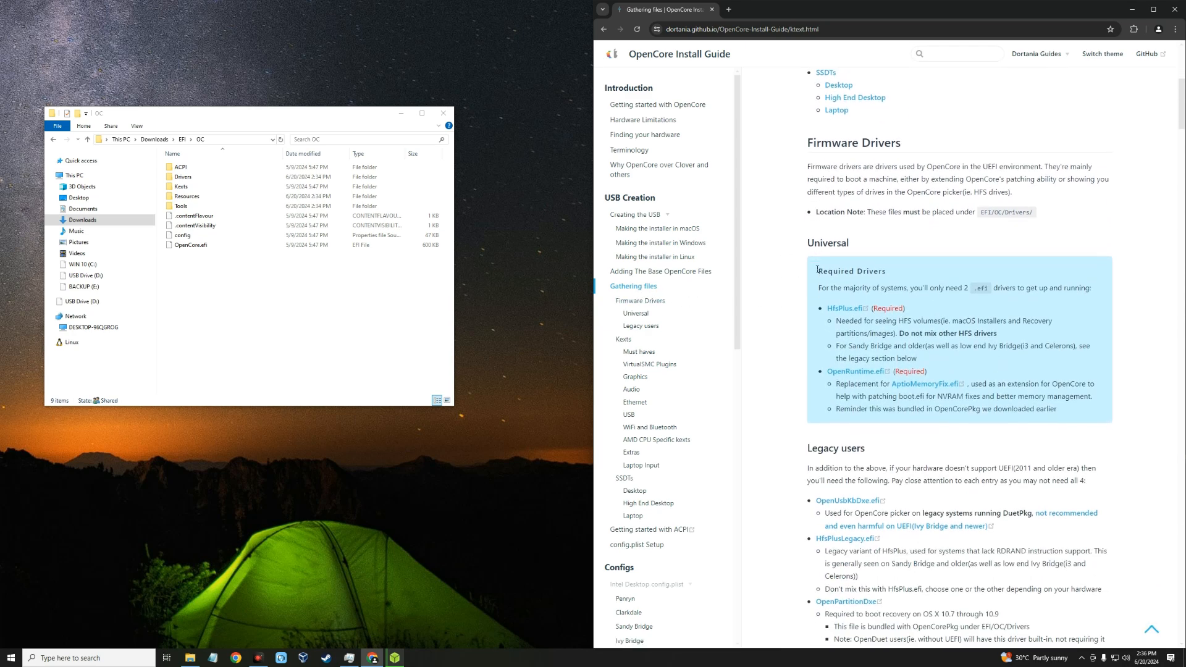
pyautogui.scroll(-2, 820, 284)
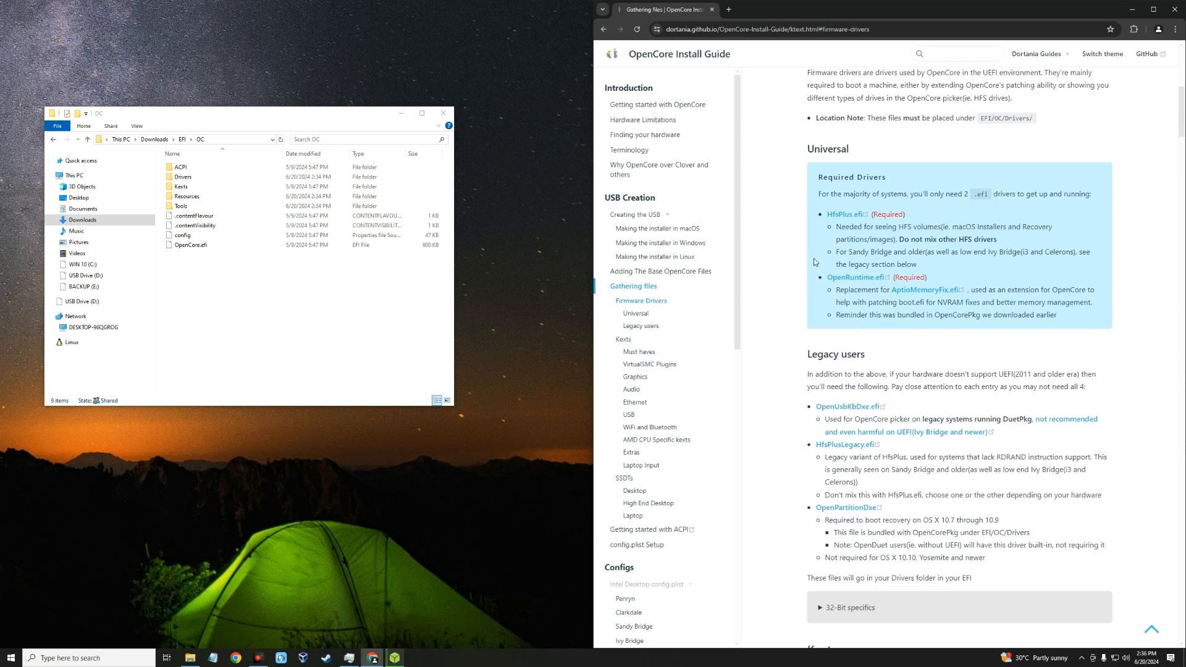
pyautogui.scroll(1, 821, 191)
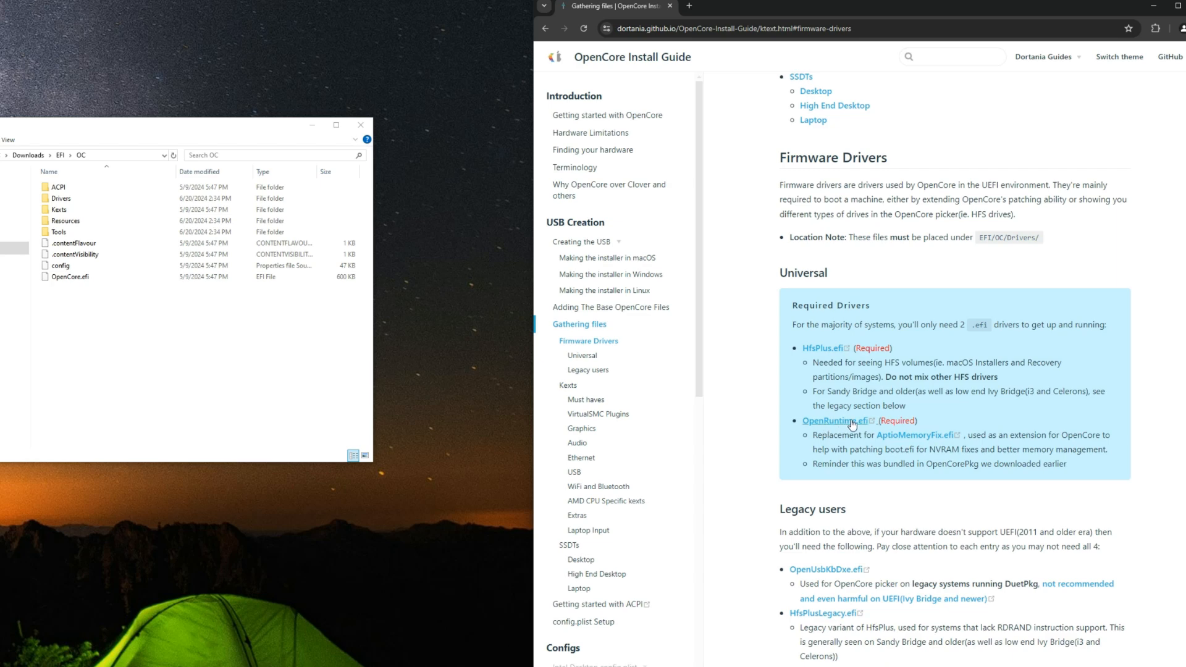
# Step: Delete every driver in the EFI/OC/Drivers folder except OpenCanopy.efi, OpenRuntime.efi and ResetNvramEntry.efi
pyautogui.doubleClick(118, 198)
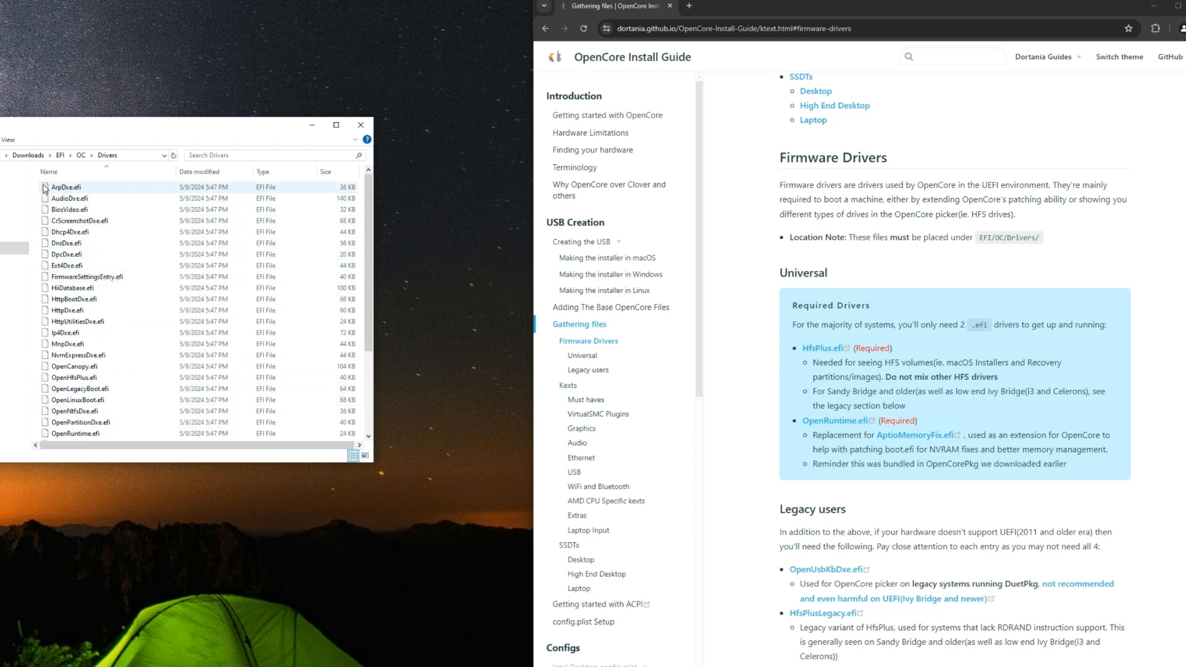
pyautogui.moveTo(38, 184); pyautogui.dragTo(136, 466)
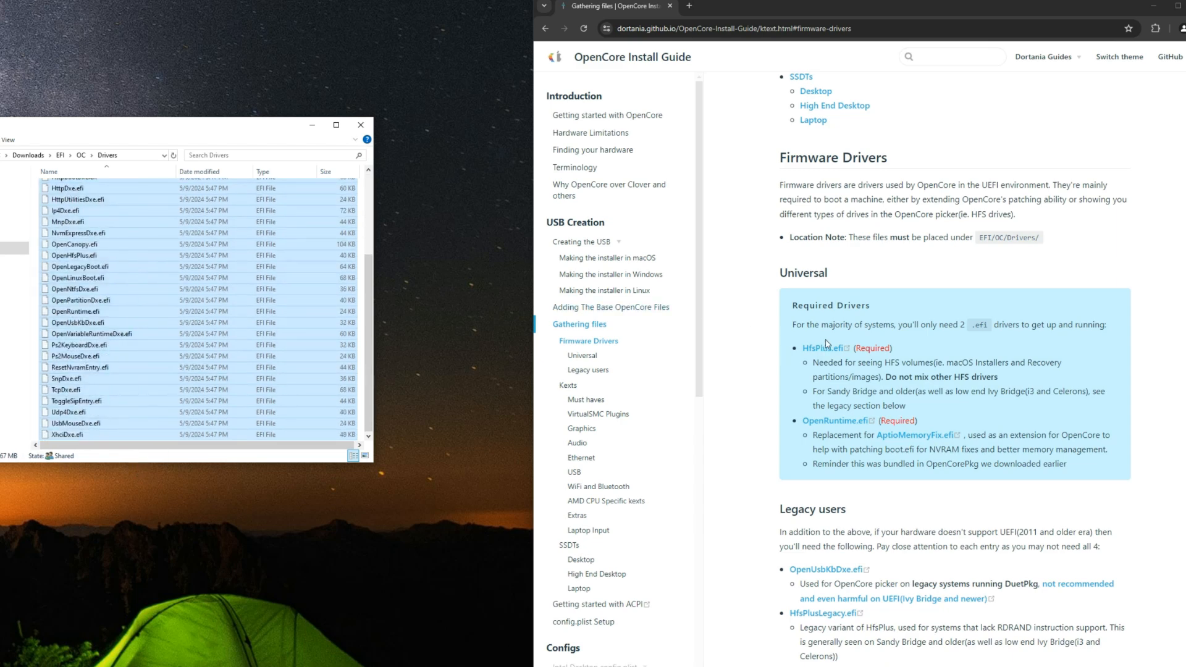
pyautogui.keyDown('ctrl'); pyautogui.click(105, 311); pyautogui.keyUp('ctrl')
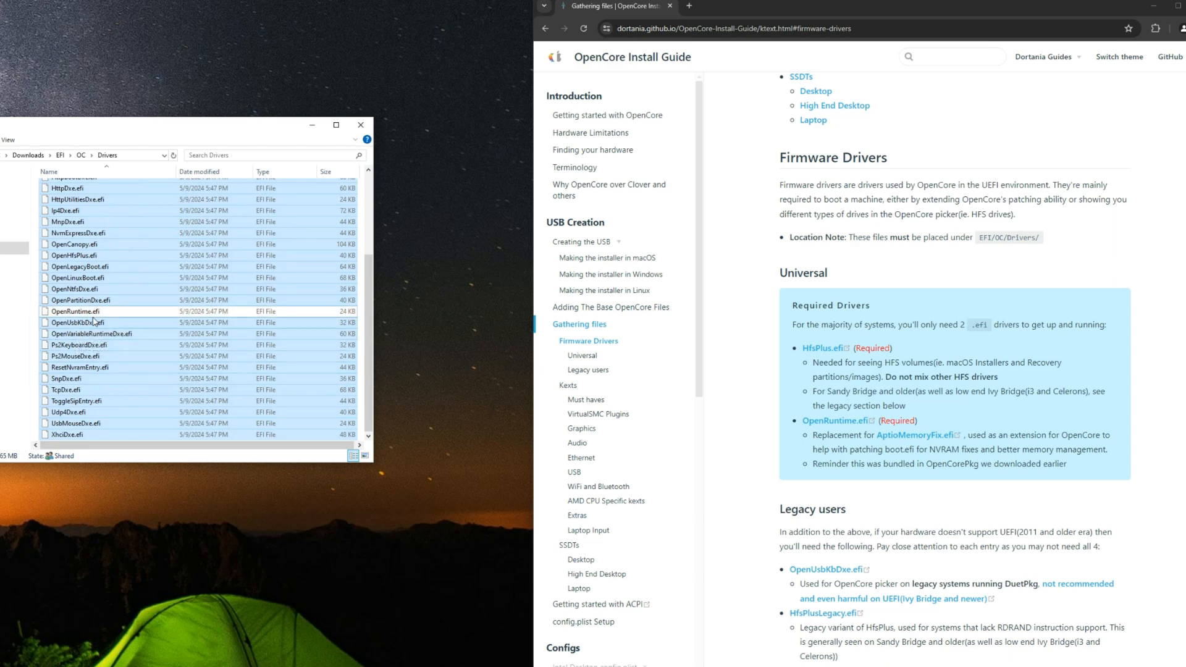
pyautogui.scroll(3, 96, 318)
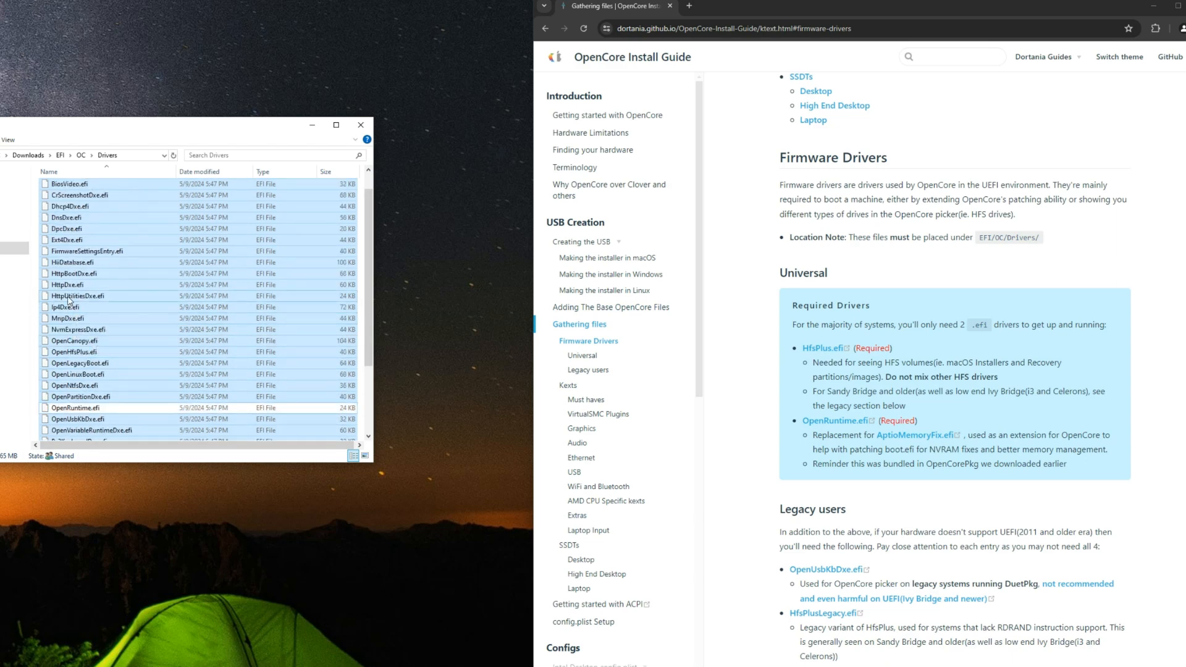
pyautogui.scroll(1, 71, 302)
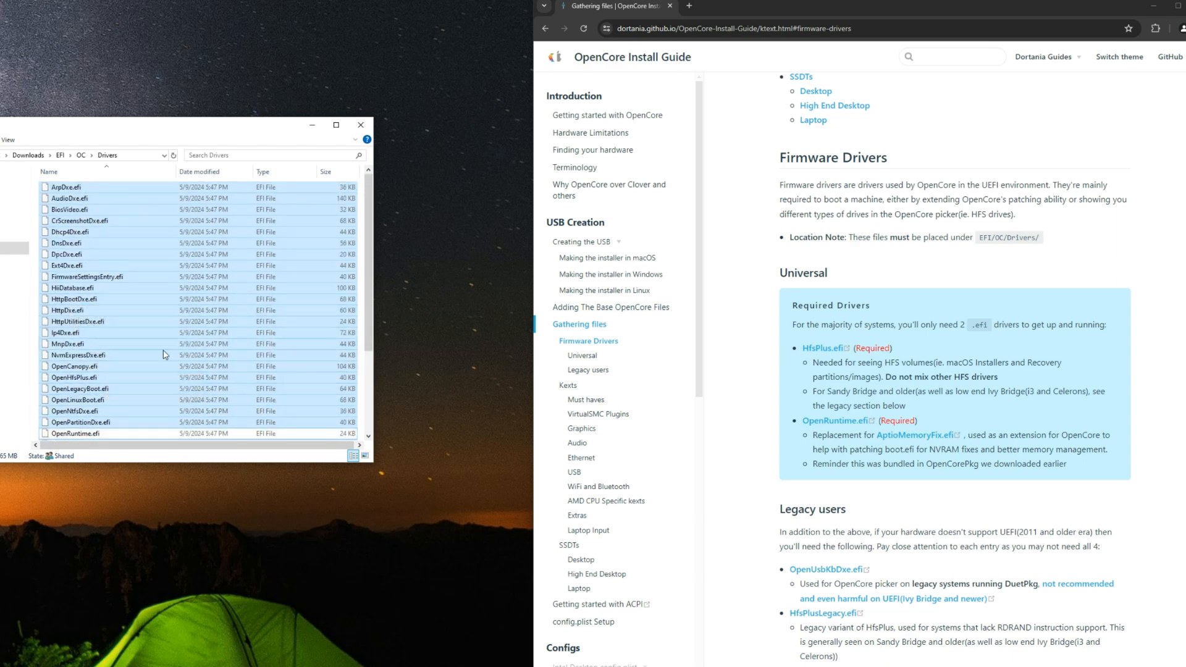
pyautogui.keyDown('ctrl'); pyautogui.click(114, 367); pyautogui.keyUp('ctrl')
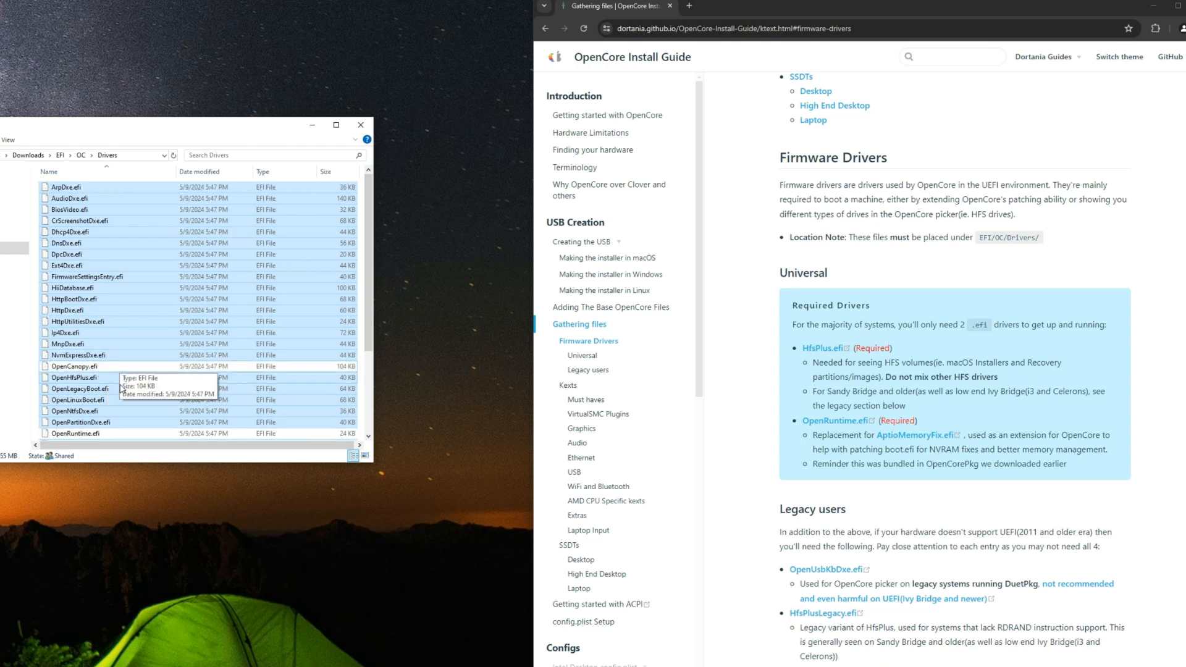
pyautogui.scroll(-2, 121, 404)
pyautogui.scroll(-1, 120, 401)
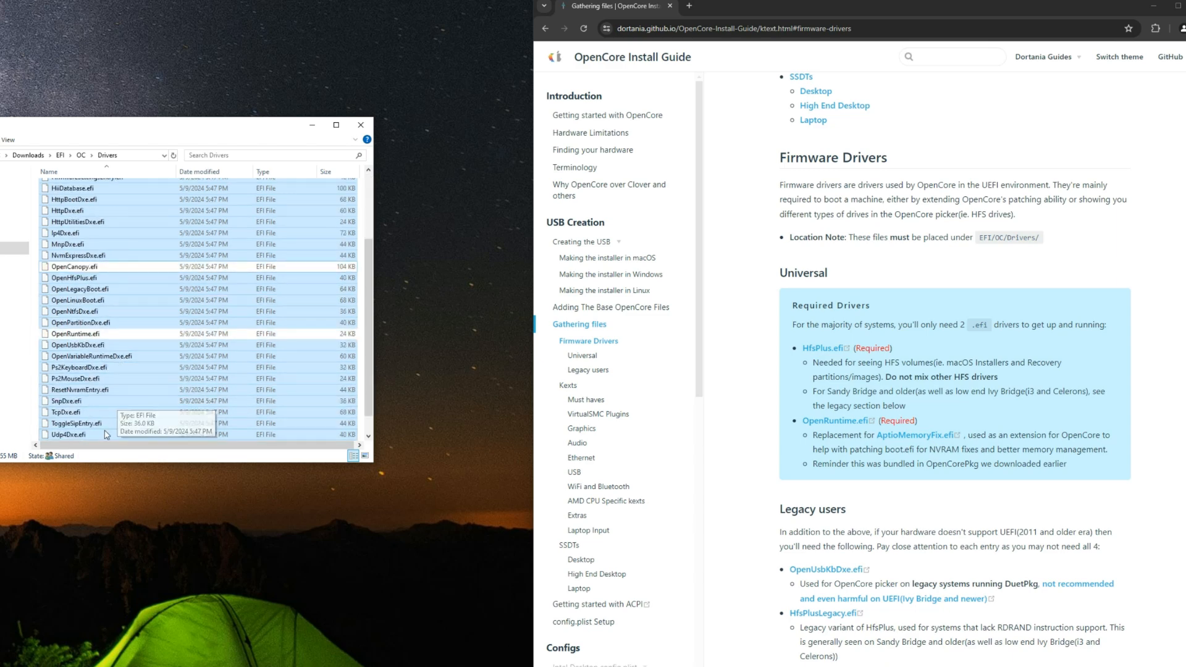
pyautogui.keyDown('ctrl'); pyautogui.click(126, 391); pyautogui.keyUp('ctrl')
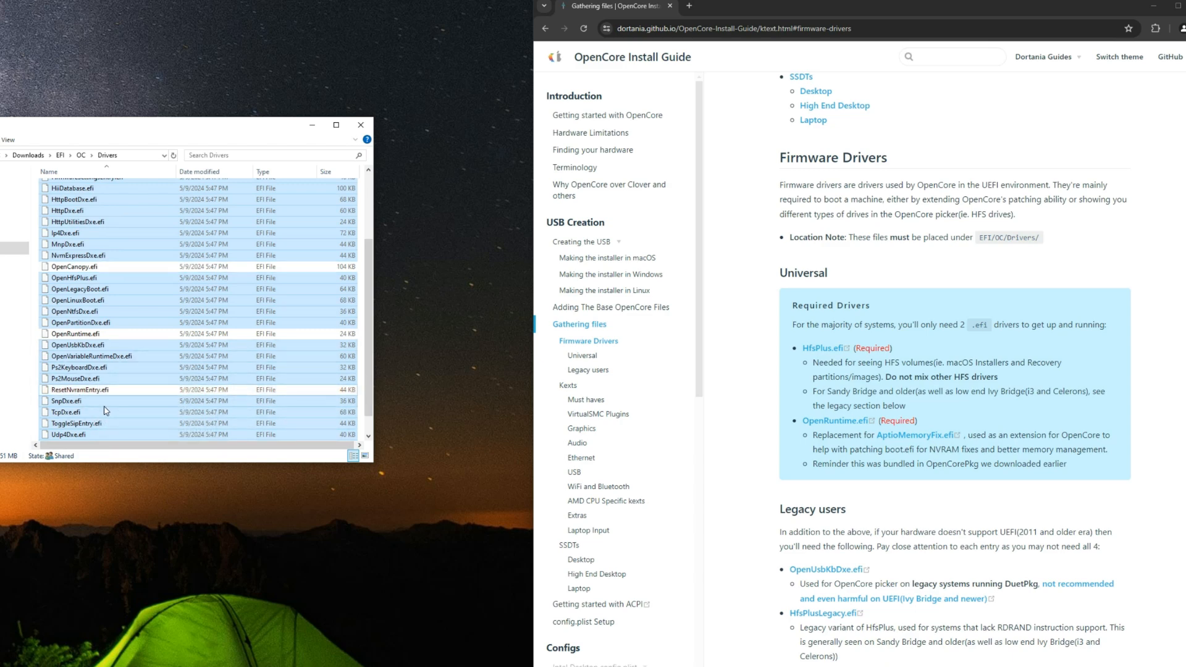
pyautogui.press('Delete')
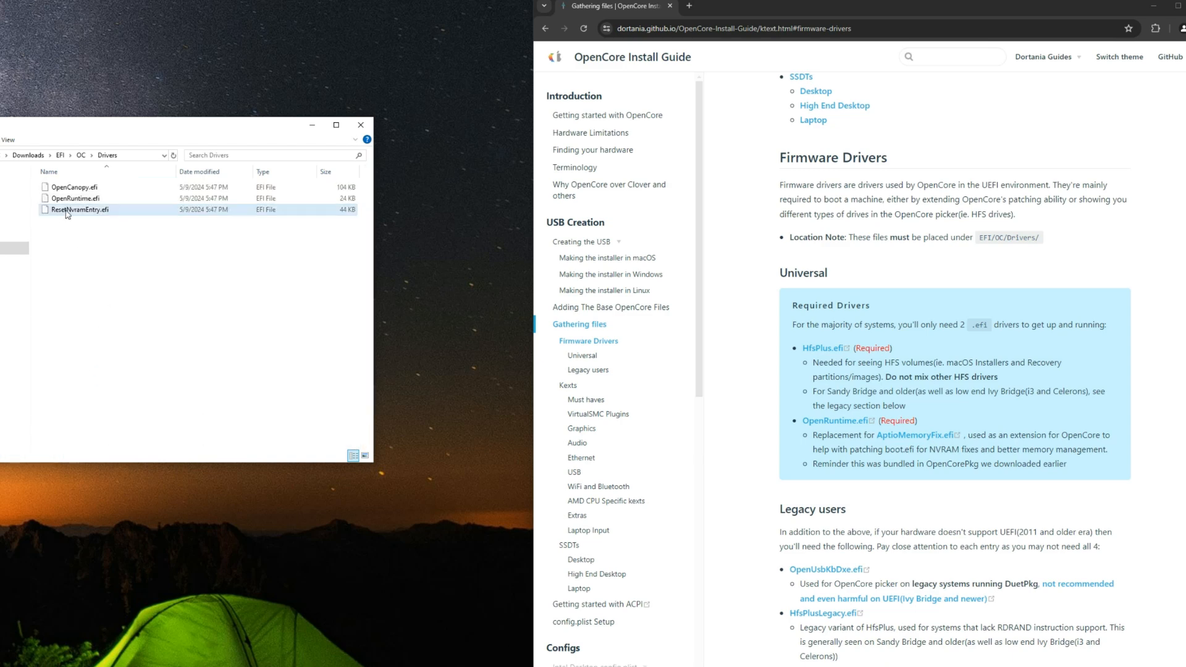
pyautogui.click(87, 189)
pyautogui.click(106, 199)
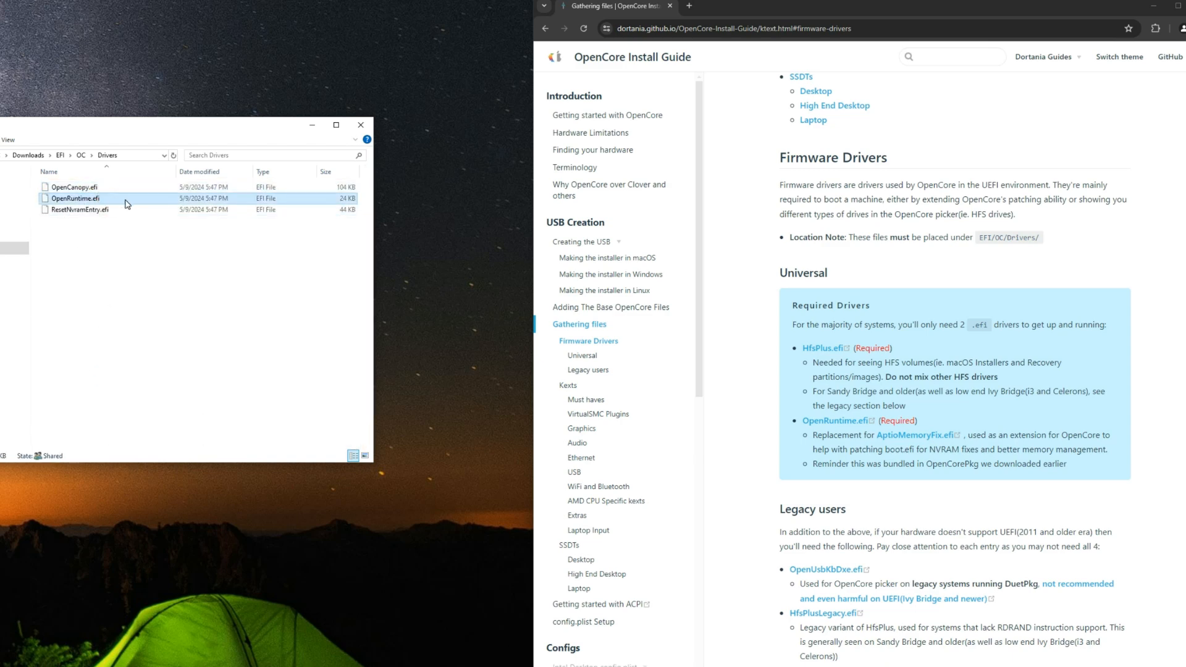
pyautogui.click(111, 211)
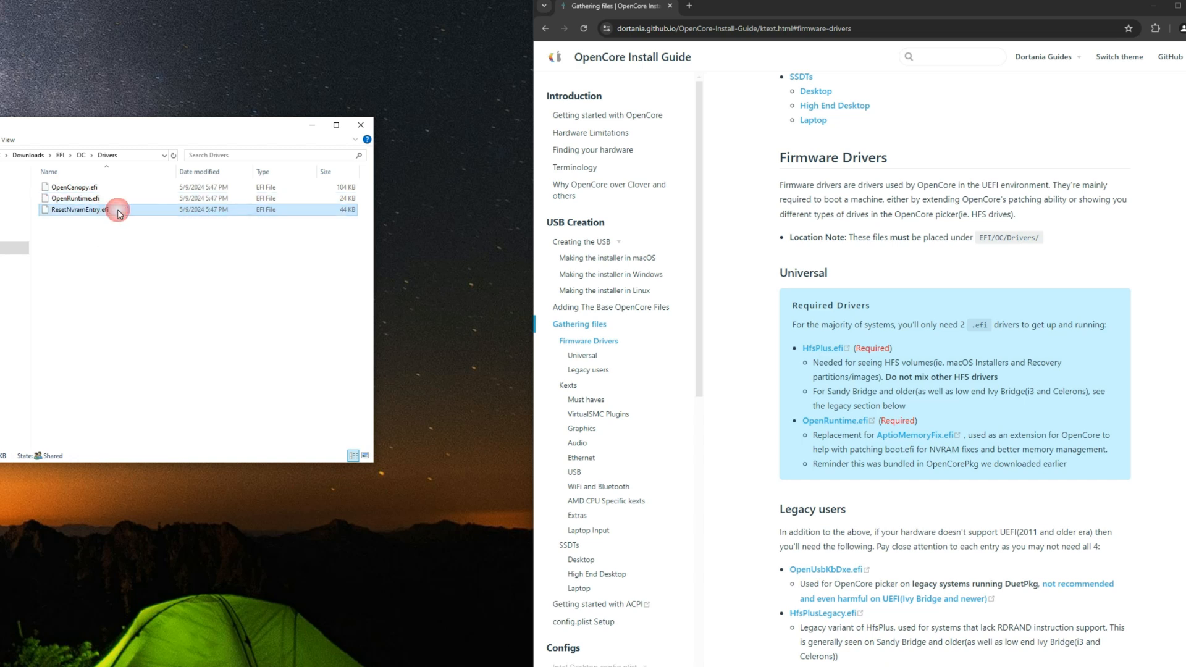
pyautogui.click(300, 312)
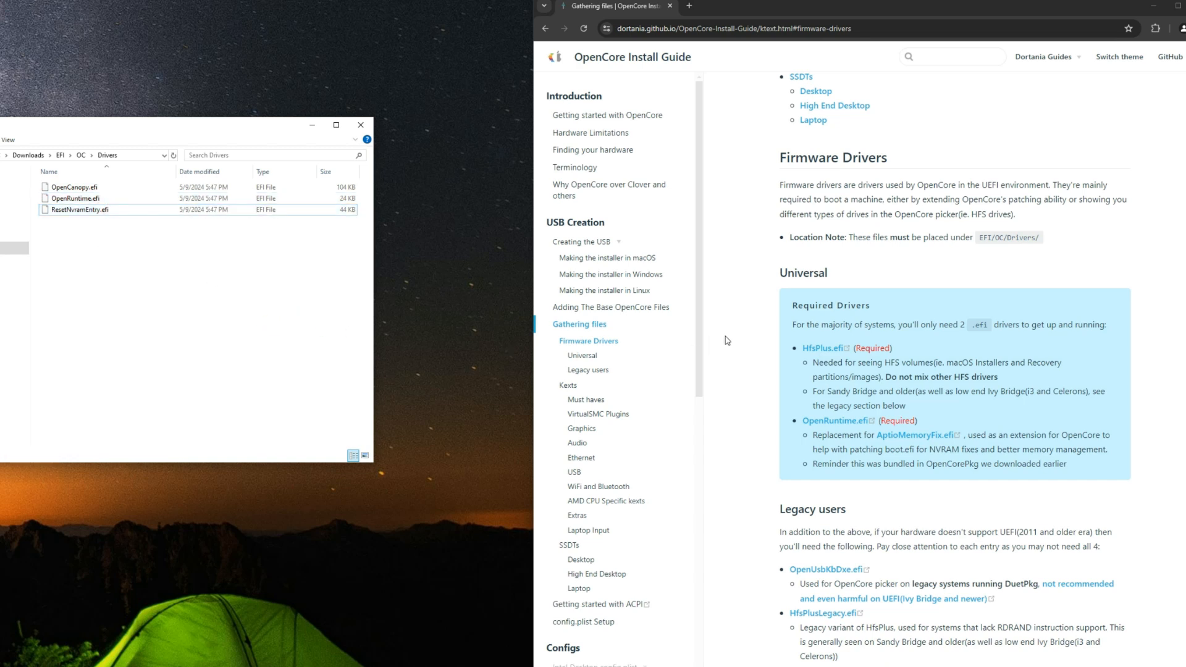
# Step: Open the guide's HfsPlus.efi link in a new tab, download the raw file from GitHub, and return to the guide
pyautogui.rightClick(825, 348)
pyautogui.click(856, 358)
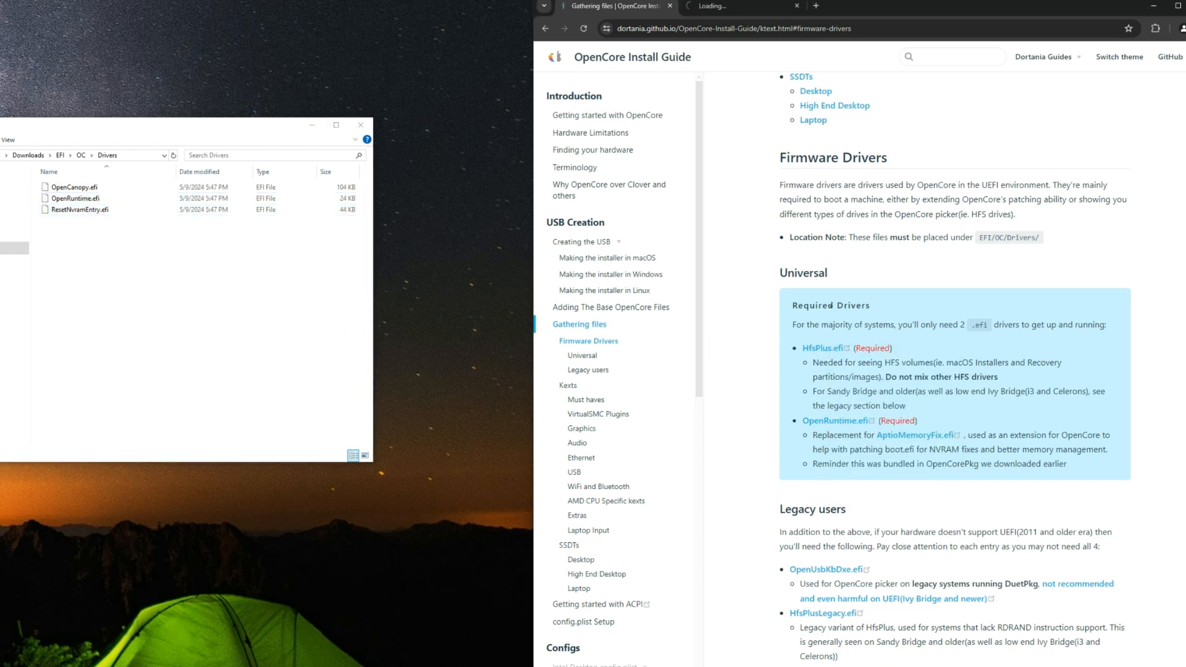
pyautogui.click(725, 5)
pyautogui.moveTo(727, 60)
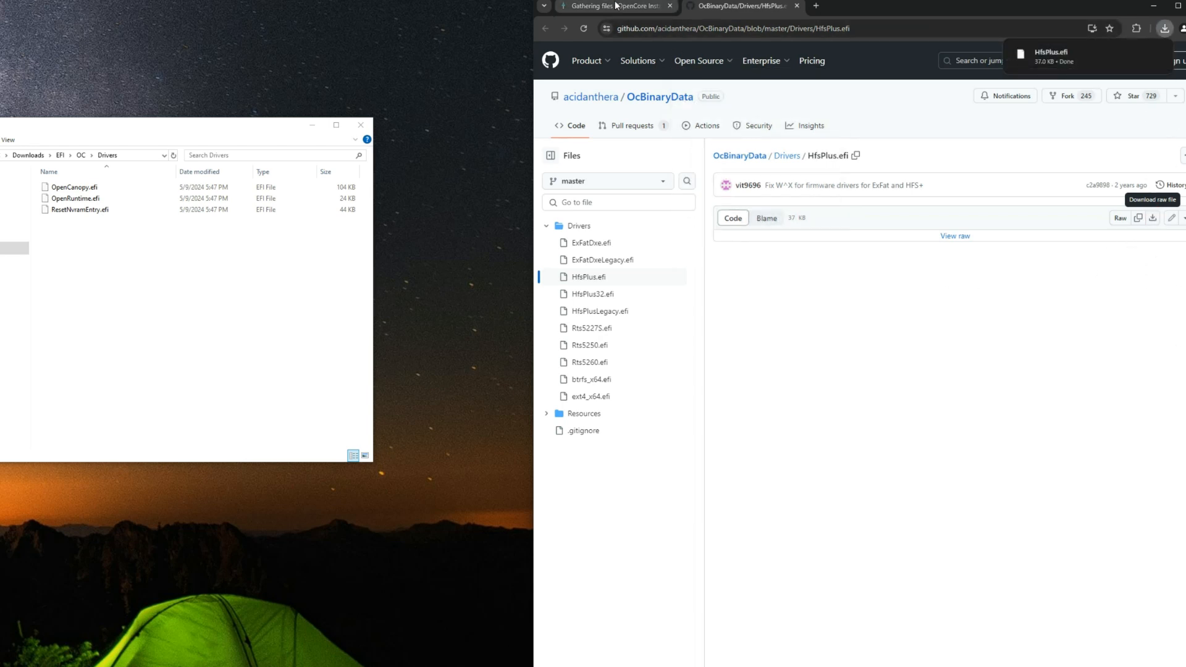
pyautogui.click(616, 5)
# Step: Move HfsPlus.efi from the Downloads folder into the EFI/OC/Drivers folder
pyautogui.click(8, 249)
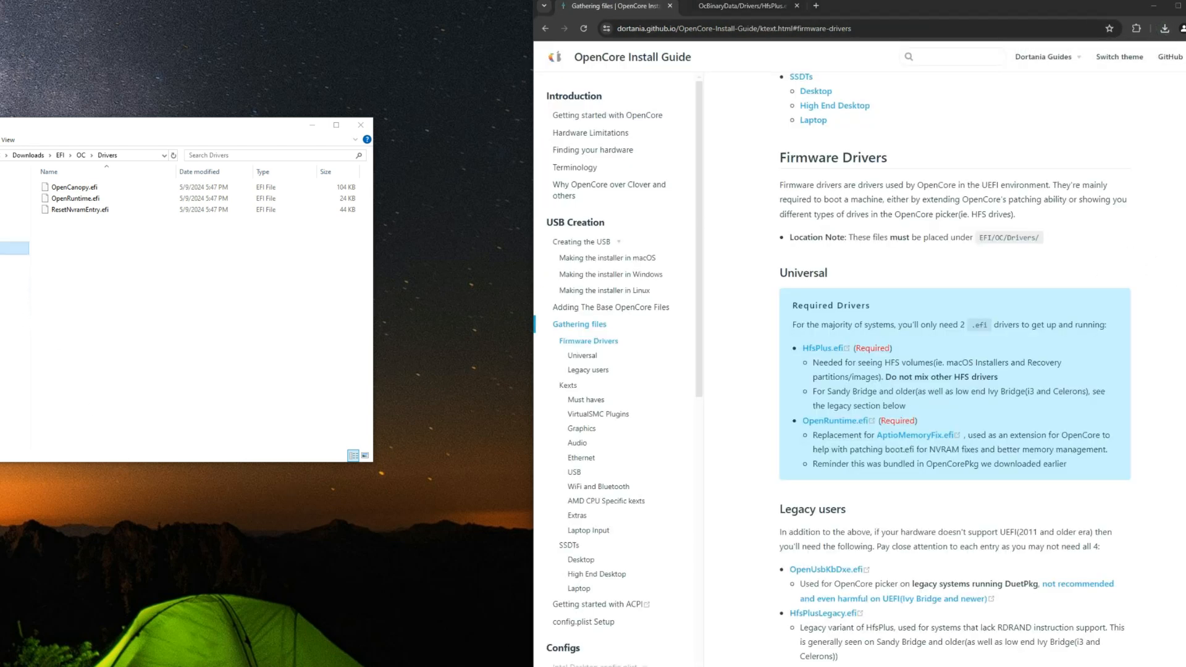
pyautogui.click(133, 272)
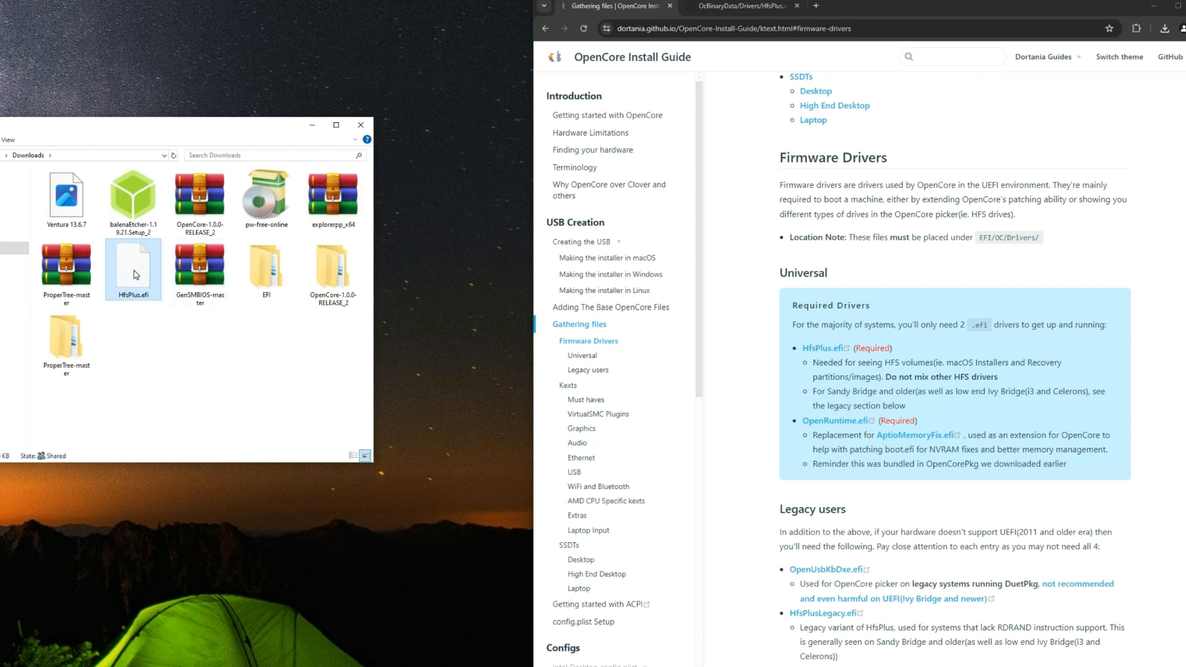
pyautogui.rightClick(135, 271)
pyautogui.click(158, 418)
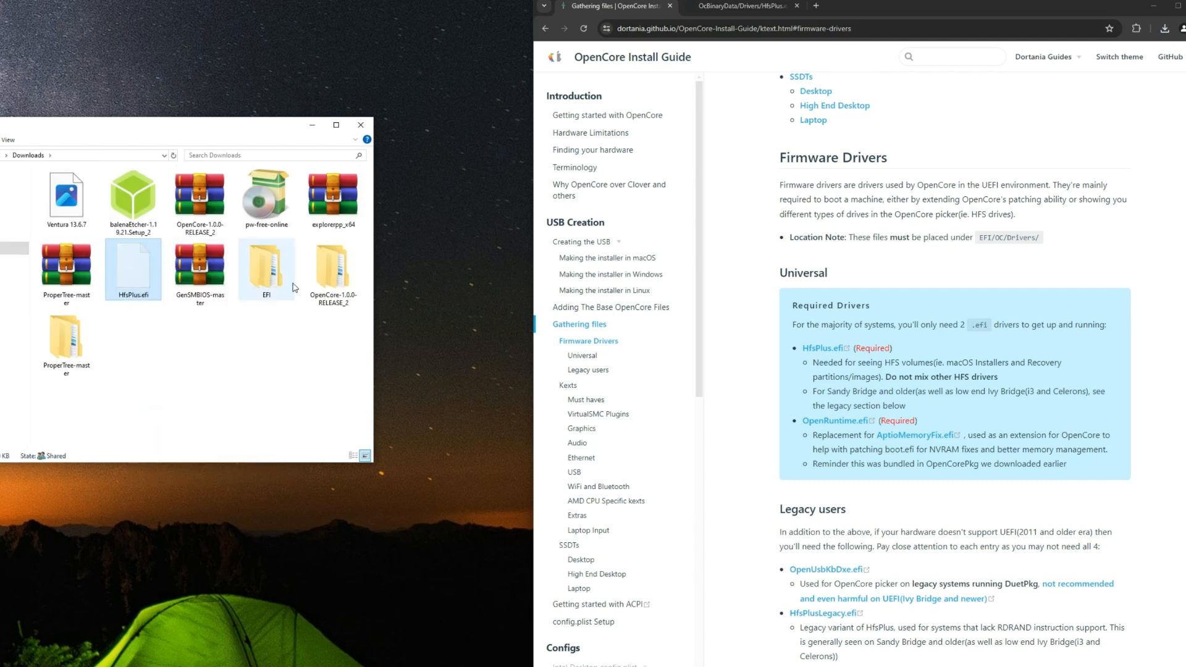
pyautogui.doubleClick(270, 266)
pyautogui.doubleClick(86, 201)
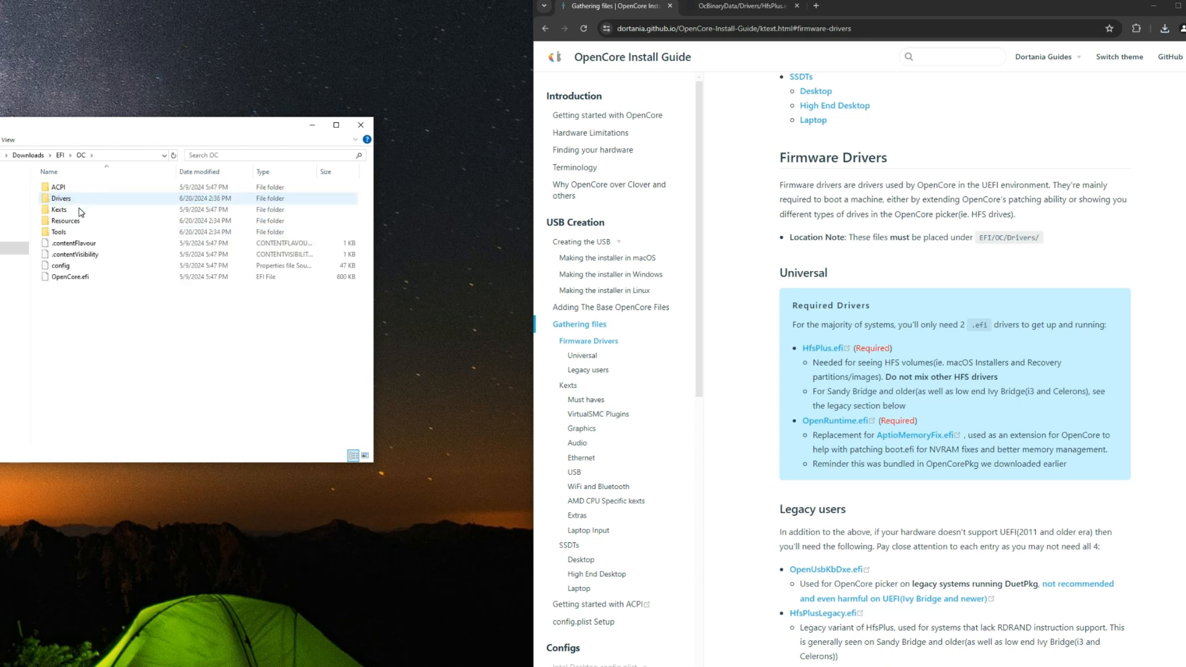
pyautogui.doubleClick(86, 202)
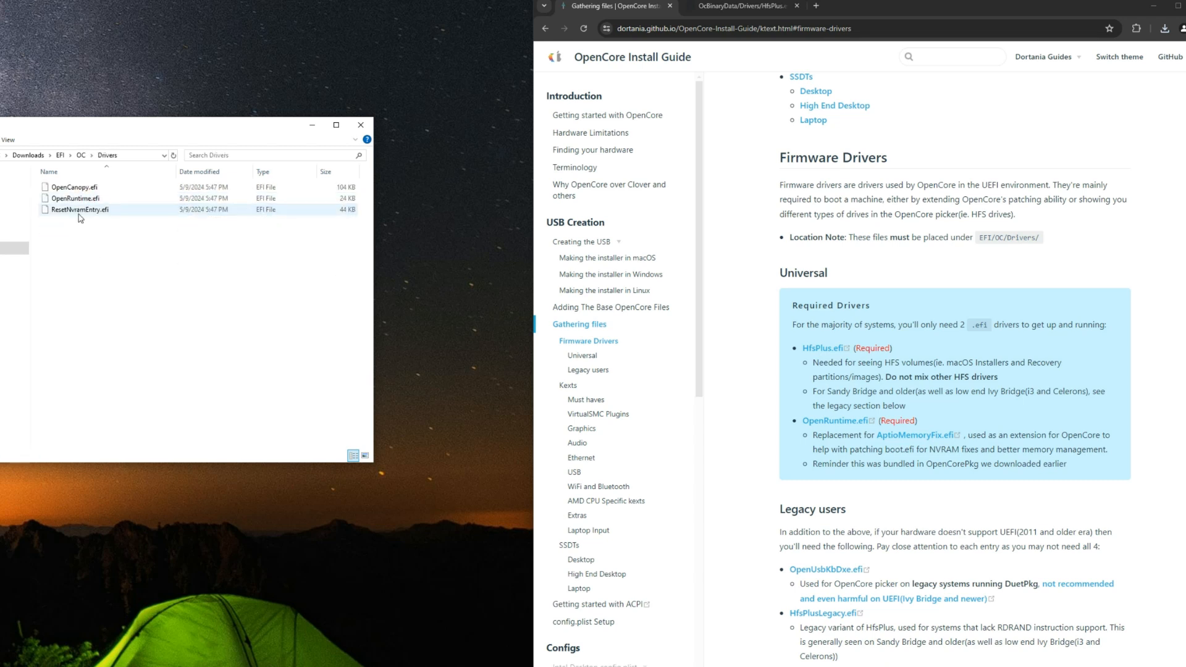
pyautogui.rightClick(78, 234)
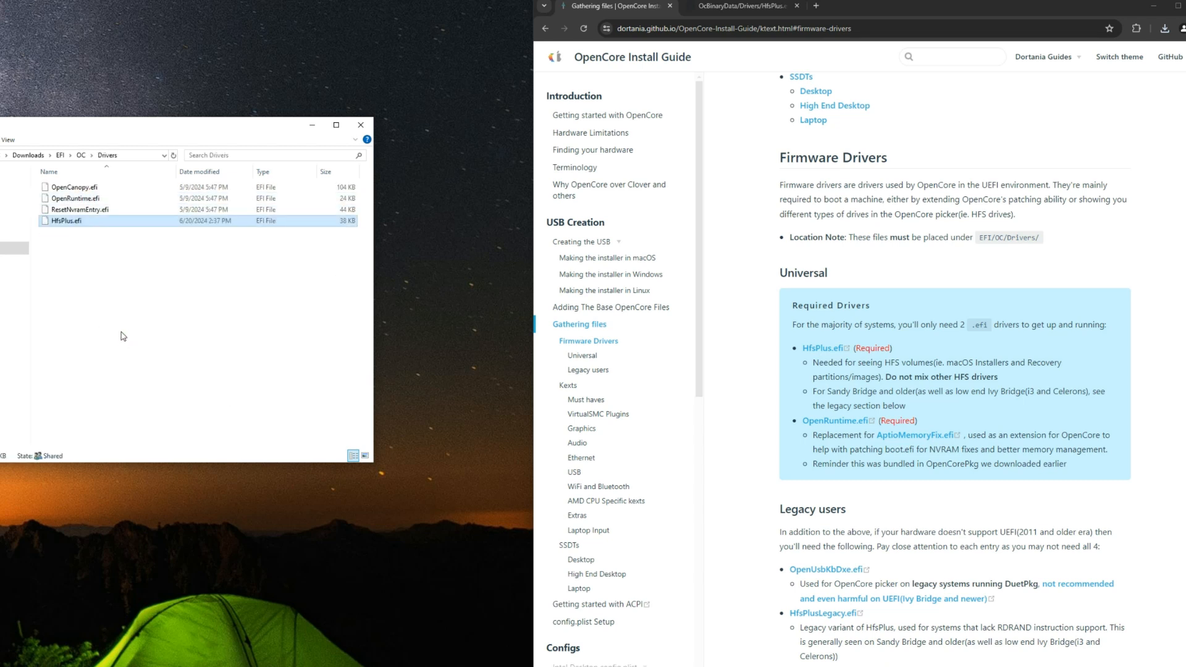
# Step: Review the files in the Drivers folder and examine the guide's Kexts section for the required kexts
pyautogui.click(113, 192)
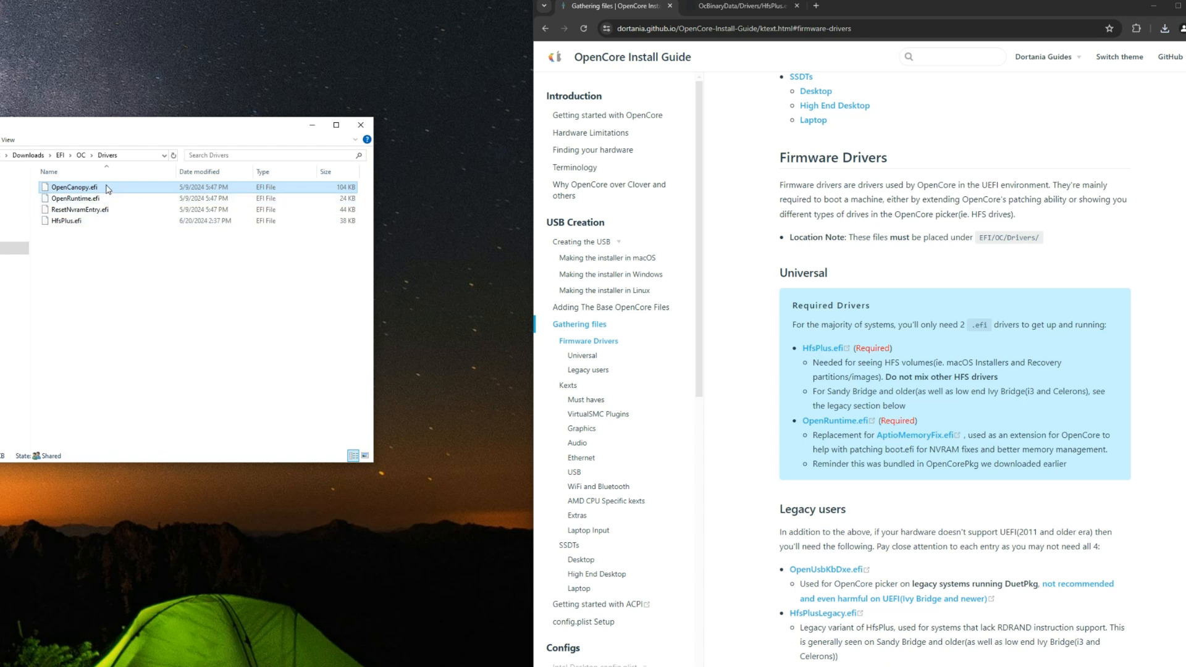
pyautogui.click(123, 210)
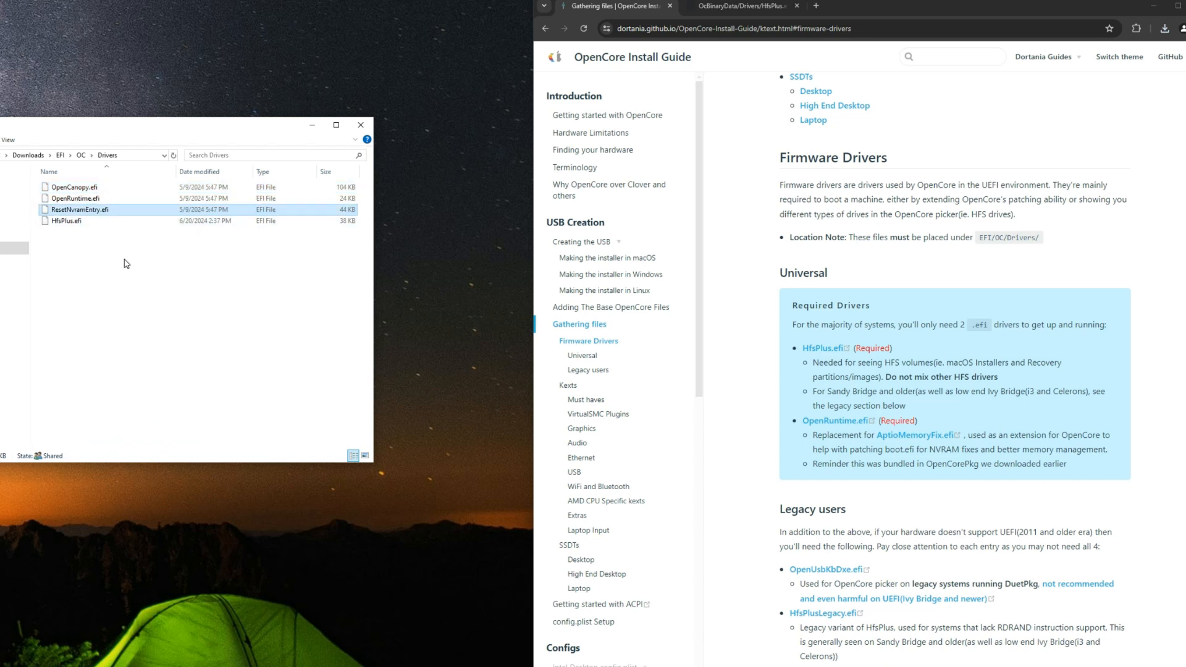
pyautogui.click(143, 249)
pyautogui.click(754, 408)
pyautogui.scroll(-7, 764, 367)
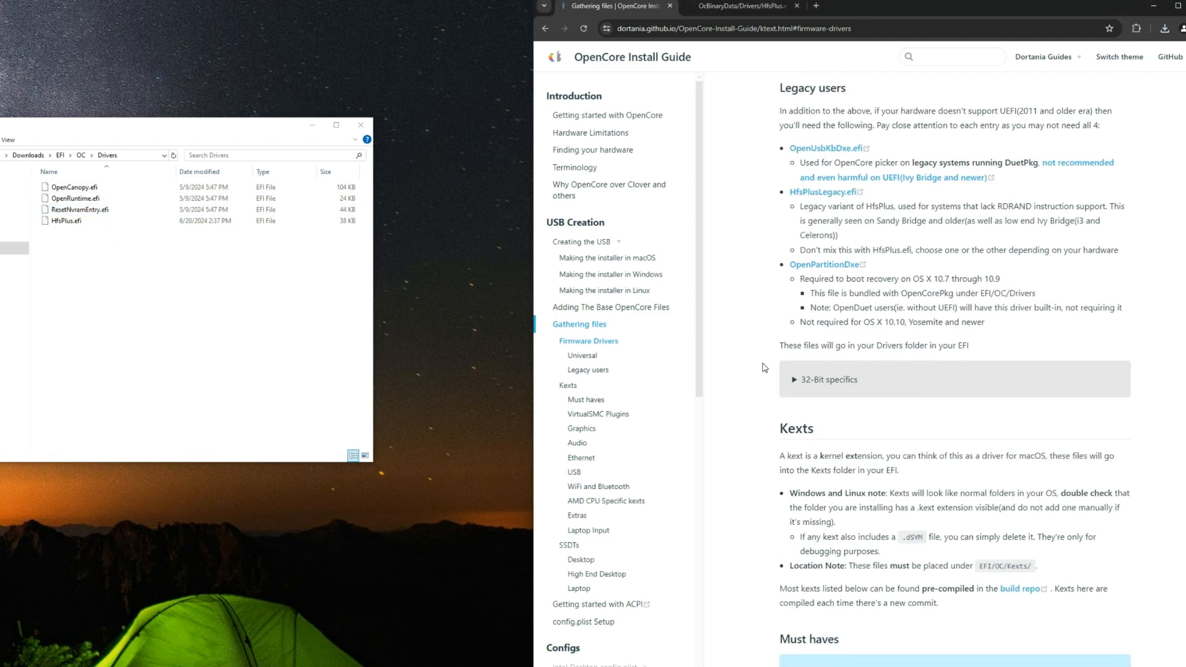
pyautogui.scroll(-3, 764, 367)
pyautogui.doubleClick(782, 270)
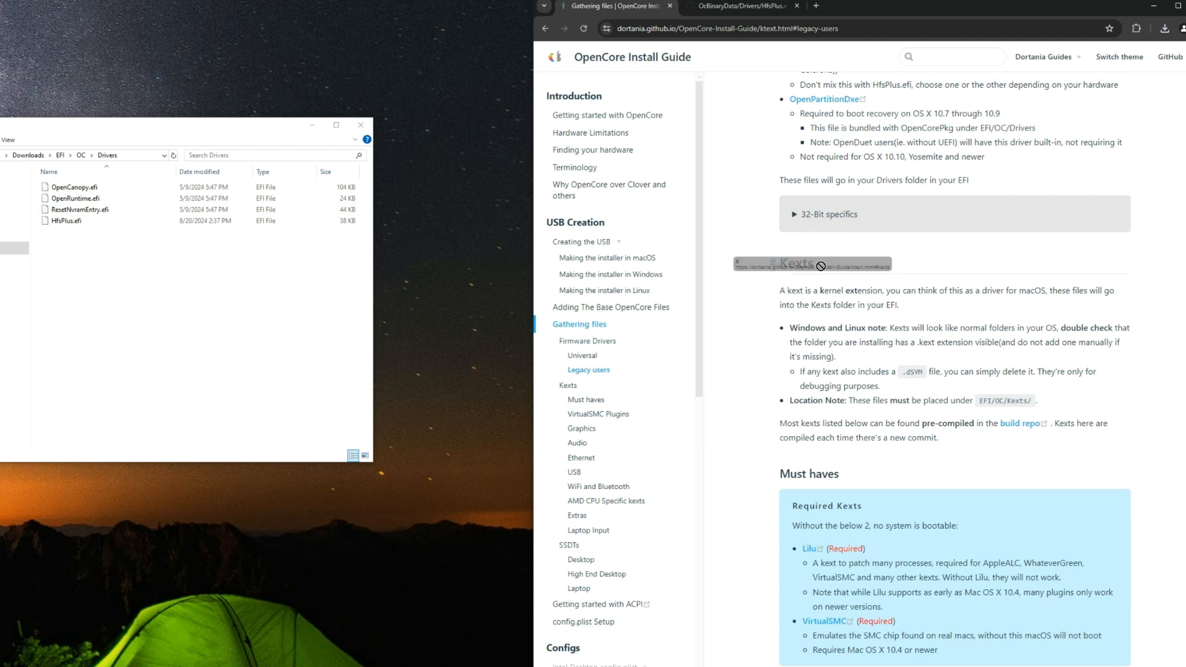
pyautogui.click(802, 270)
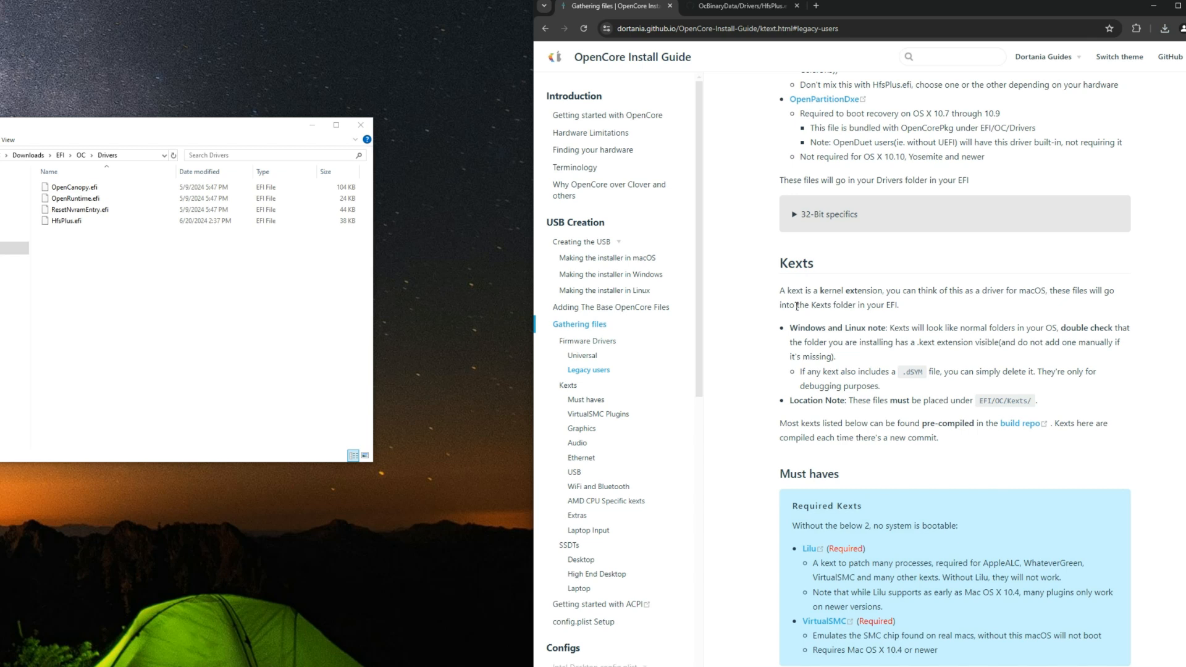
pyautogui.scroll(-3, 796, 305)
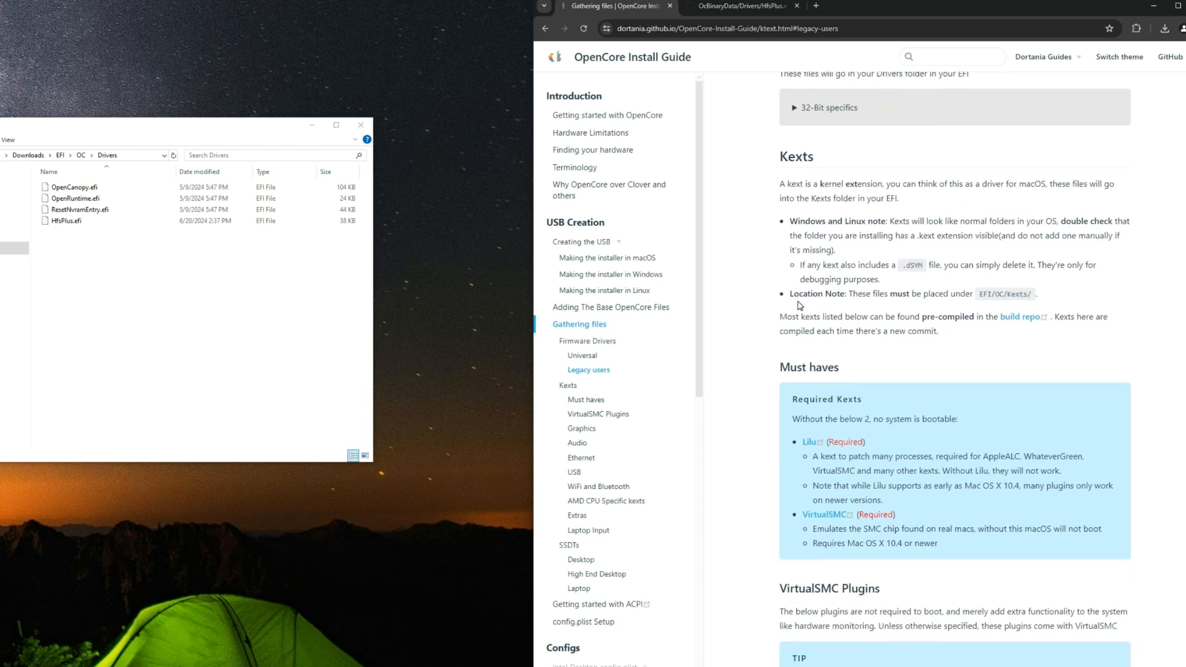
pyautogui.scroll(-1, 799, 306)
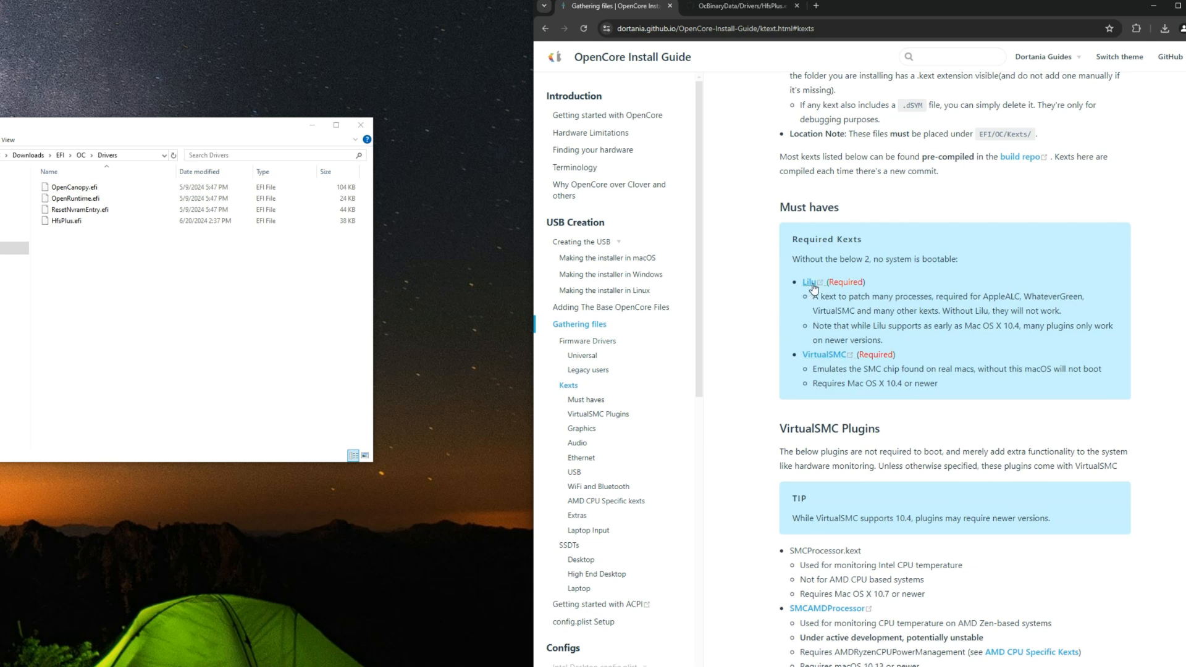
# Step: Open the guide's required Lilu and VirtualSMC links in new tabs and close the HfsPlus.efi tab
pyautogui.rightClick(813, 288)
pyautogui.click(818, 294)
pyautogui.rightClick(820, 353)
pyautogui.click(831, 365)
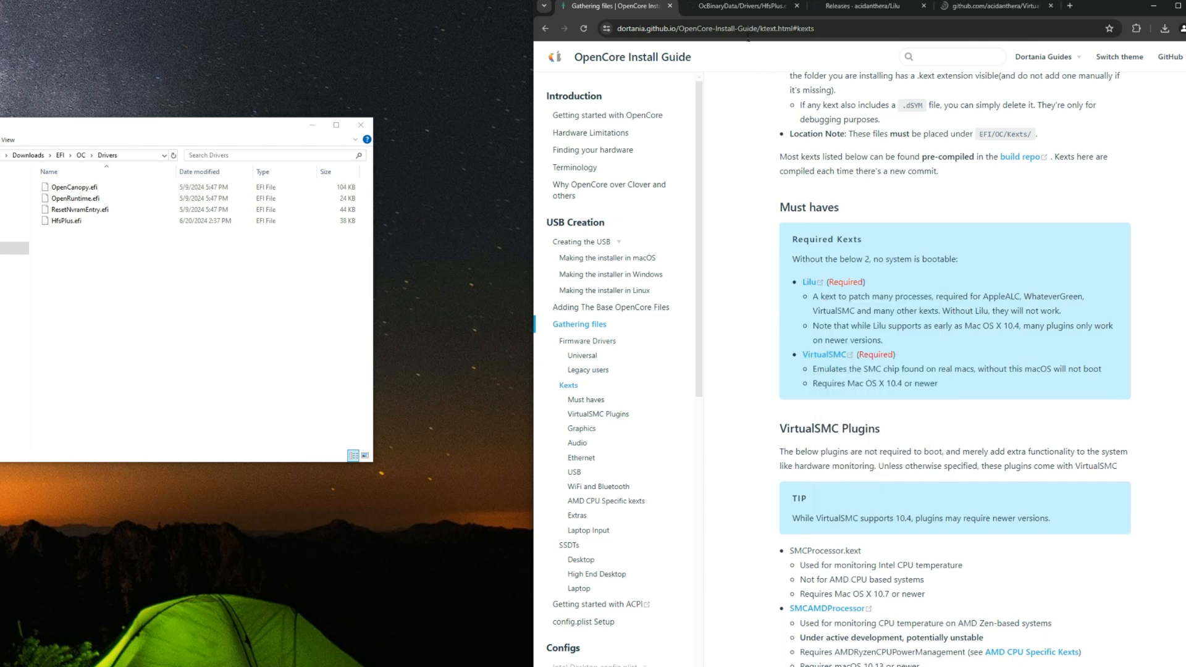
pyautogui.click(736, 6)
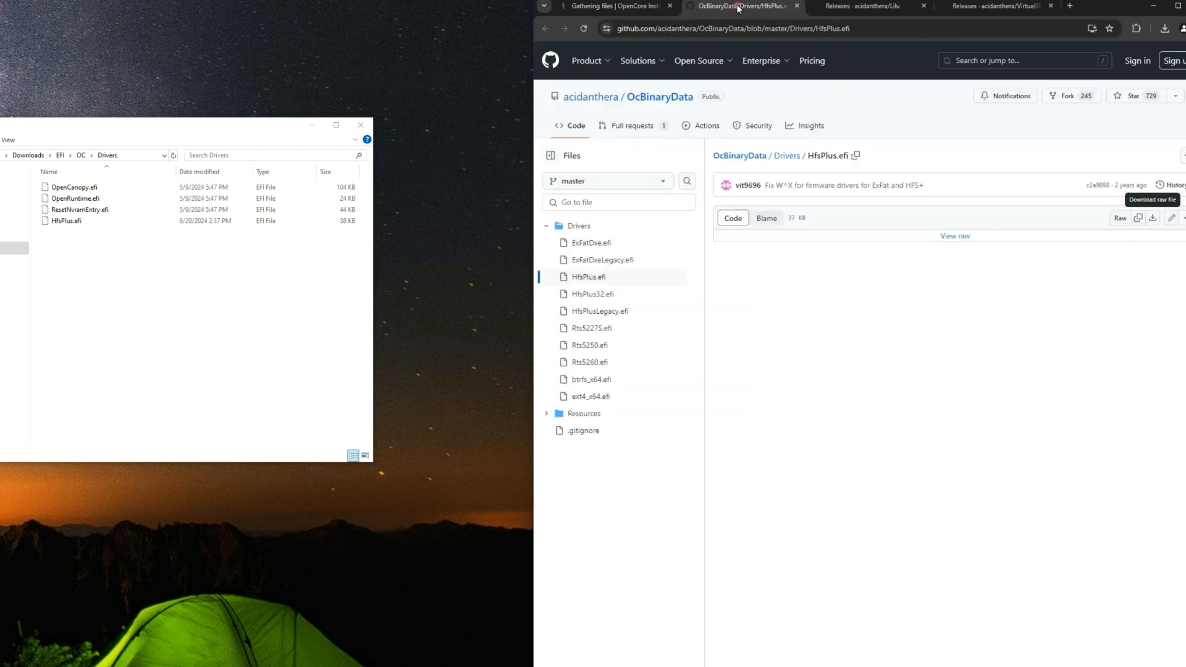
pyautogui.click(796, 6)
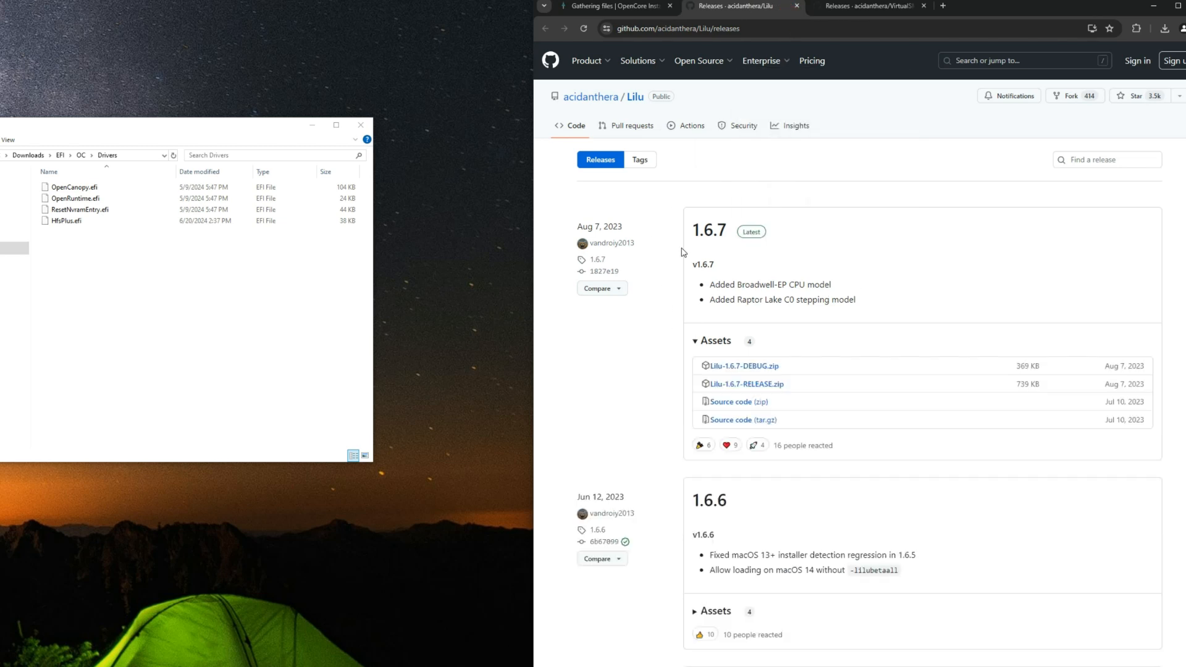
# Step: Download Lilu-1.6.7-RELEASE.zip from the Lilu releases page, creating the missing Downloads\Compressed folder
pyautogui.click(752, 389)
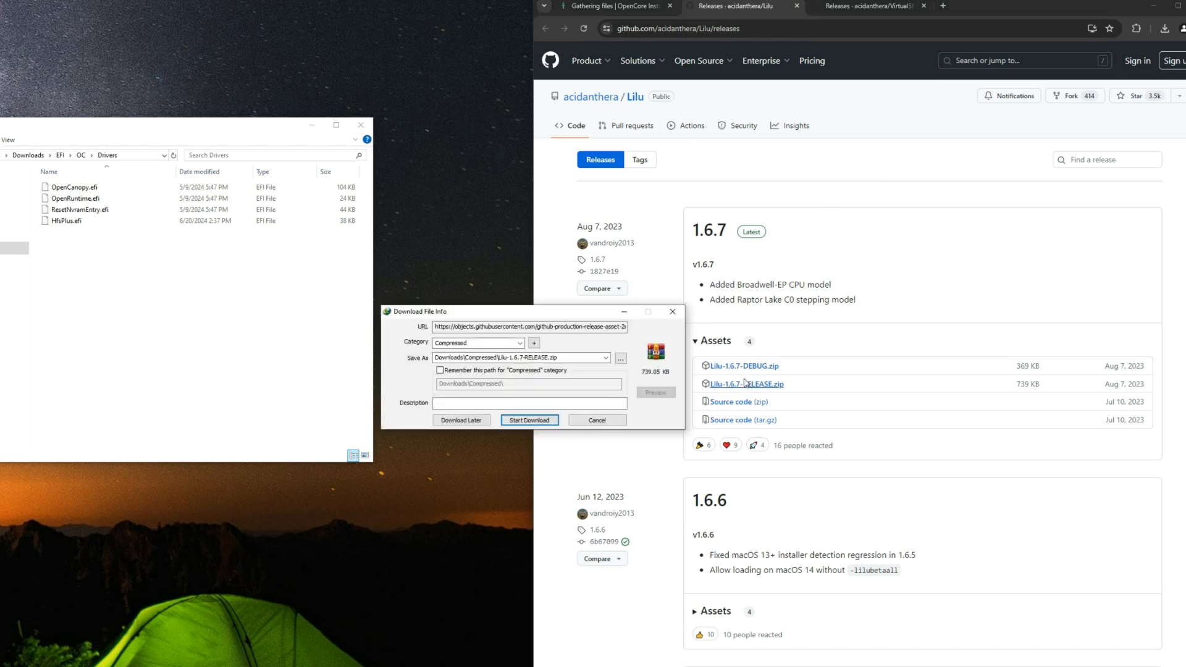
pyautogui.click(552, 421)
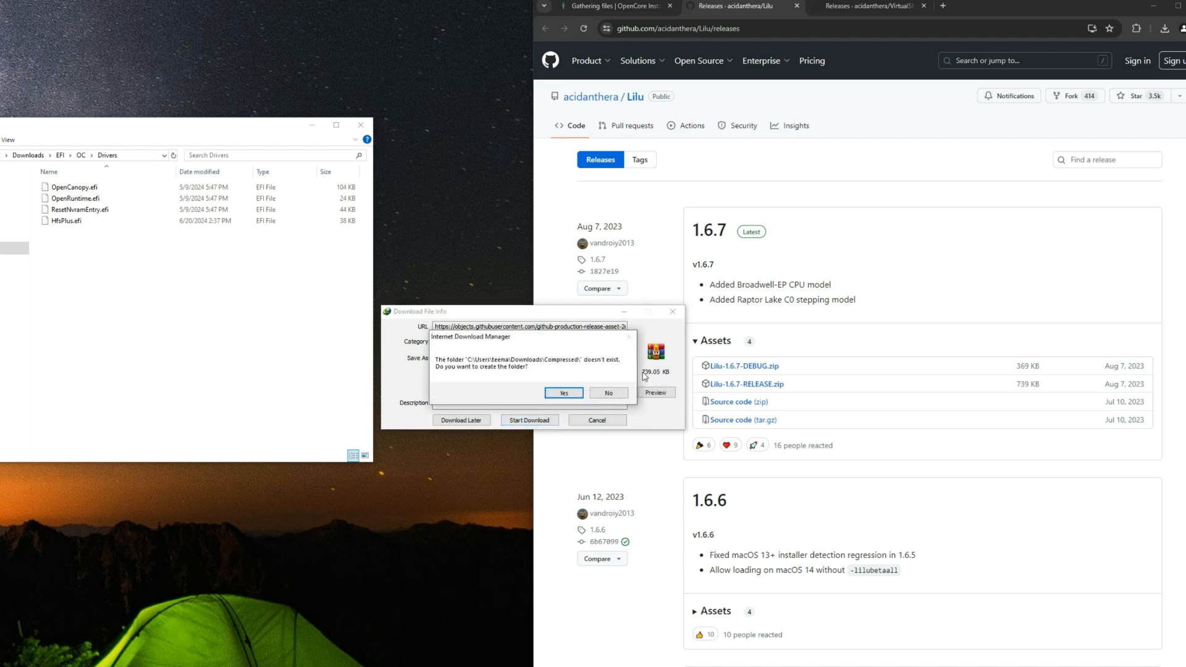
pyautogui.click(567, 393)
# Step: Download VirtualSMC-1.3.2-RELEASE.zip from the VirtualSMC releases page and return to the install guide
pyautogui.click(871, 7)
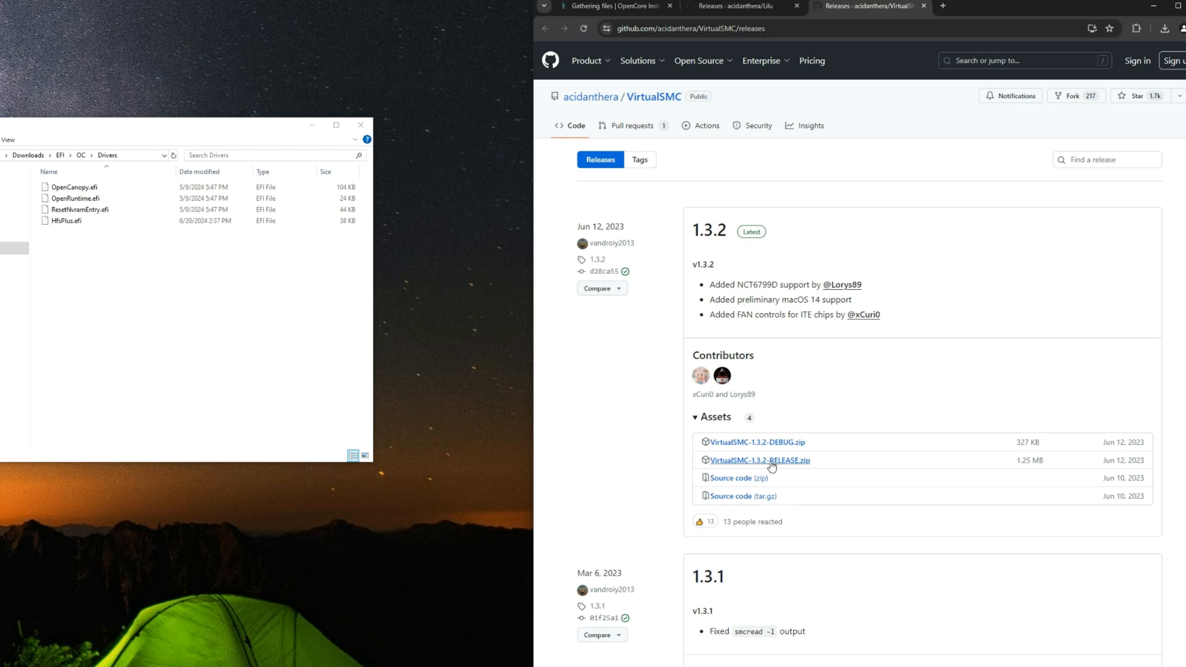
pyautogui.click(777, 465)
pyautogui.click(527, 415)
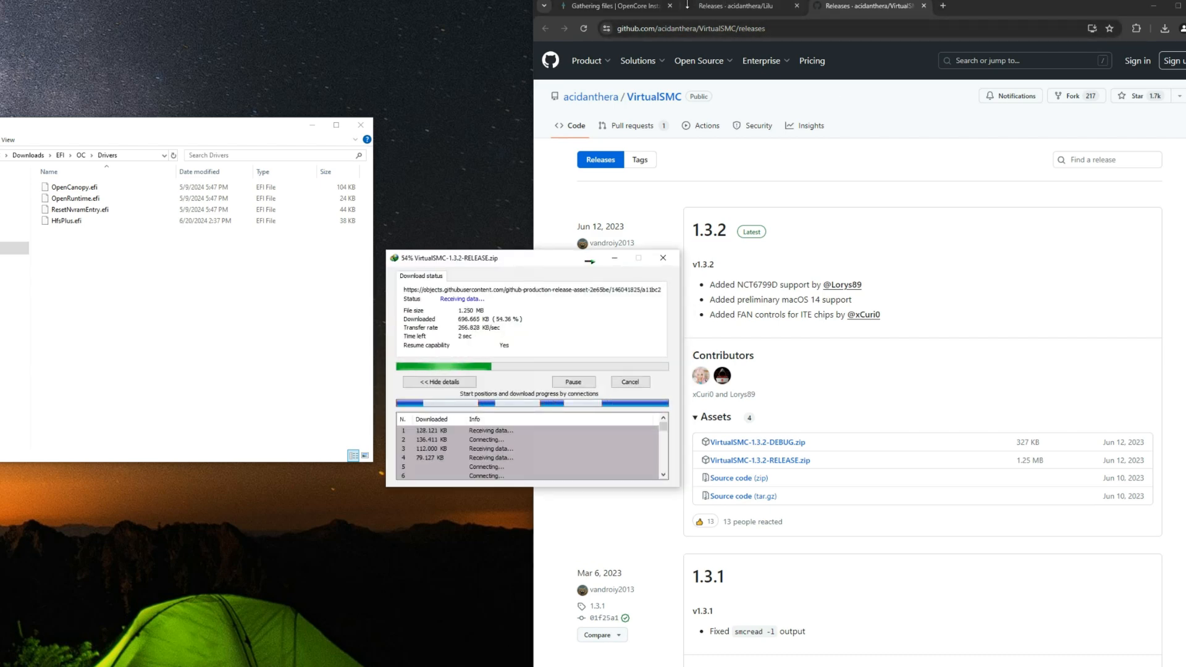
pyautogui.click(611, 6)
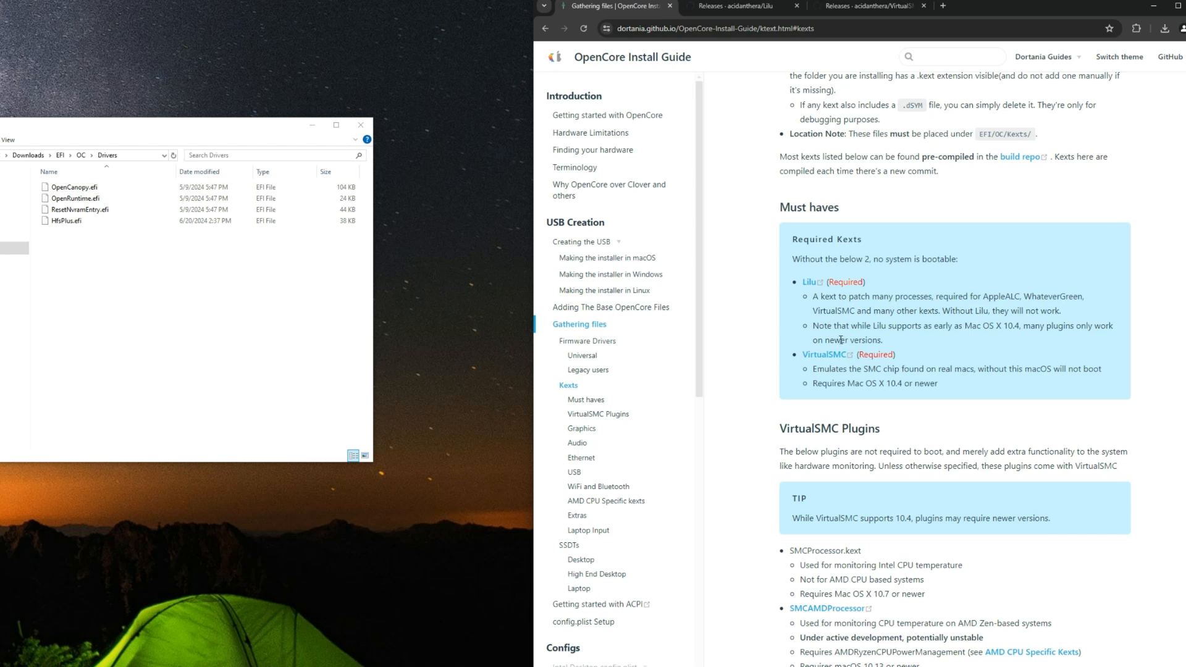
pyautogui.moveTo(843, 299); pyautogui.dragTo(881, 329)
pyautogui.click(876, 324)
# Step: Extract the VirtualSMC-1.3.2-RELEASE archive in the Downloads/Compressed folder into its own folder
pyautogui.click(14, 247)
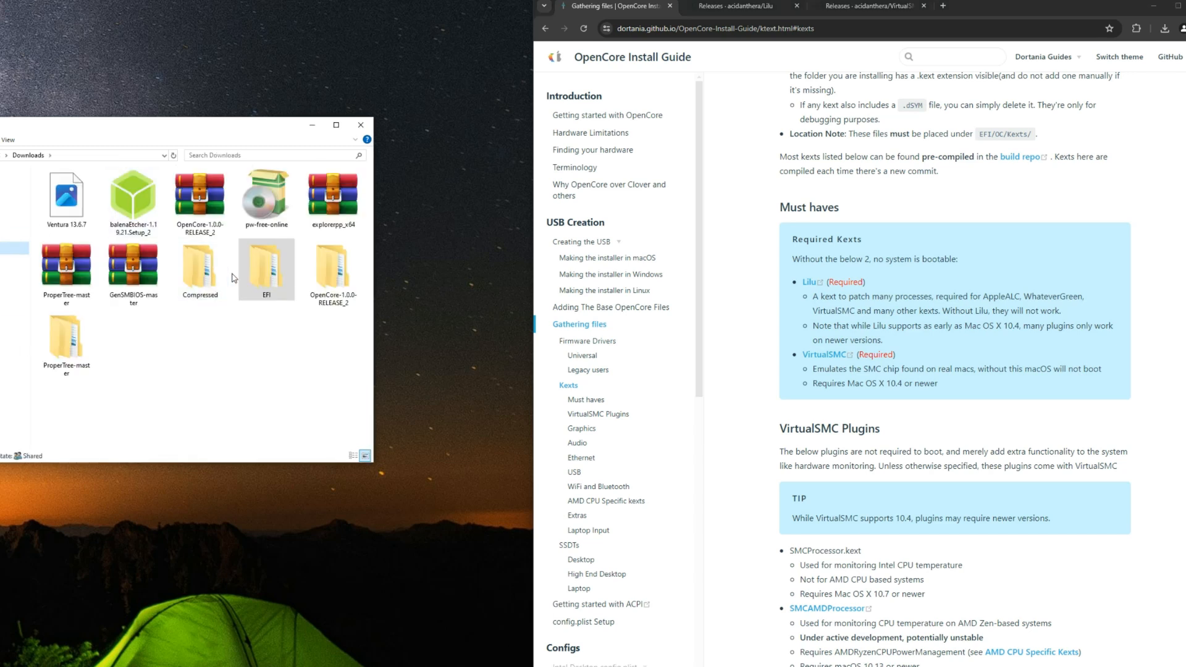
pyautogui.doubleClick(202, 272)
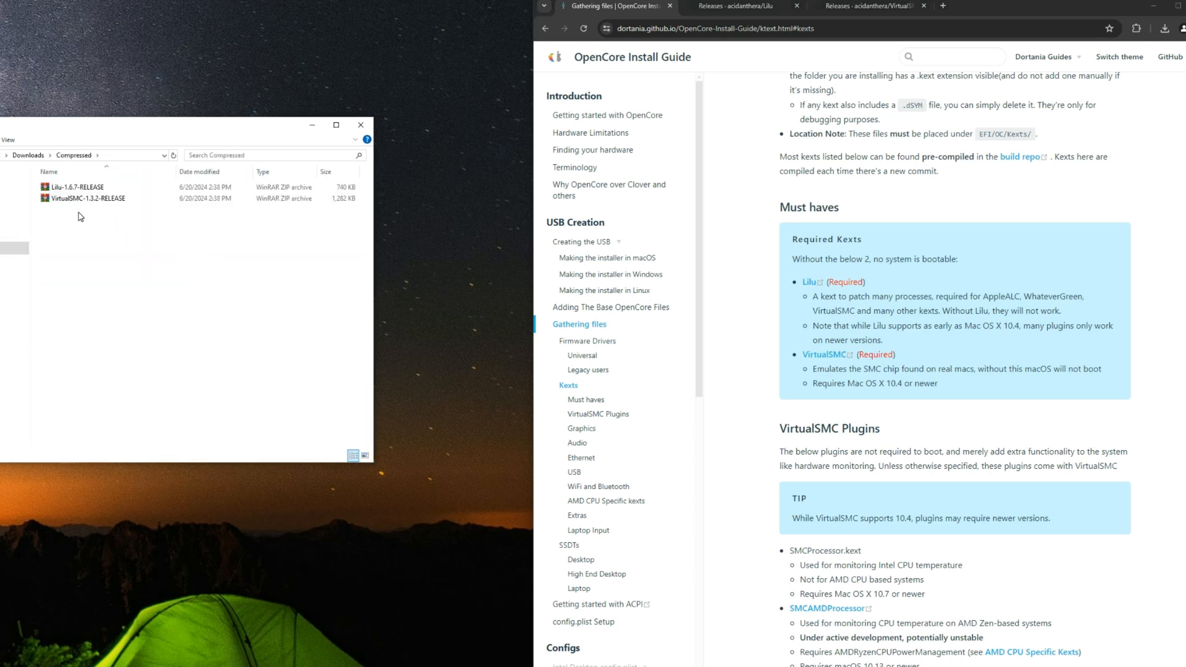
pyautogui.click(77, 199)
pyautogui.rightClick(77, 201)
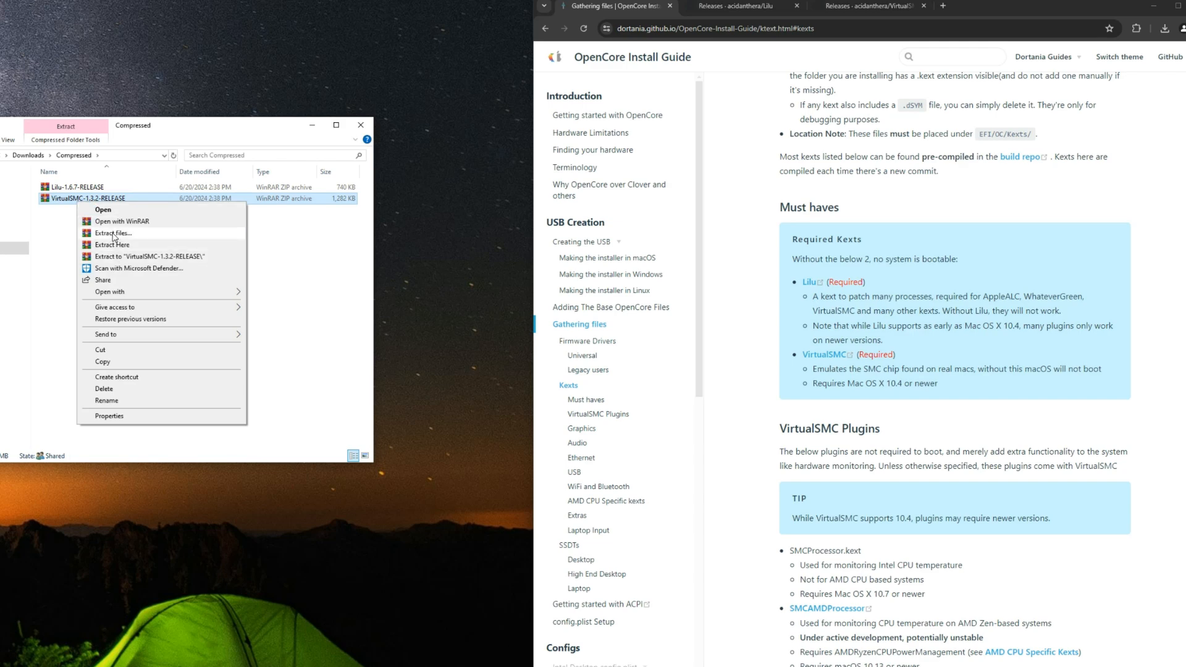
pyautogui.click(113, 234)
pyautogui.press('Return')
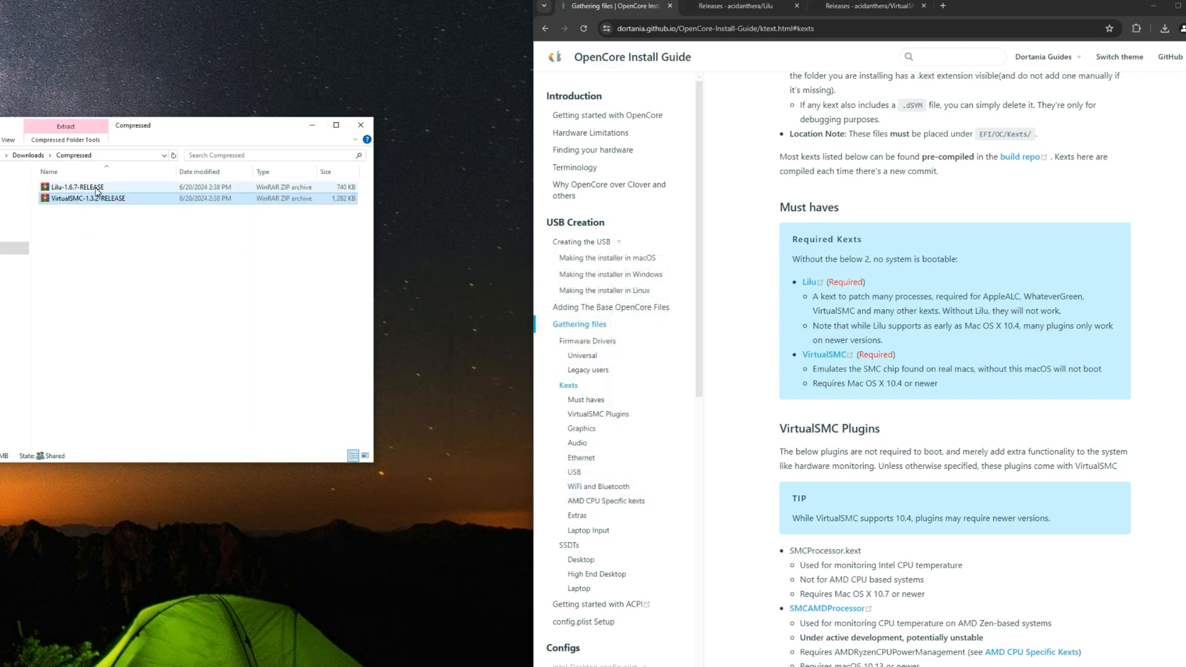
# Step: Extract the Lilu-1.6.7-RELEASE archive into its own folder beside the archives
pyautogui.click(93, 198)
pyautogui.rightClick(91, 199)
pyautogui.click(123, 232)
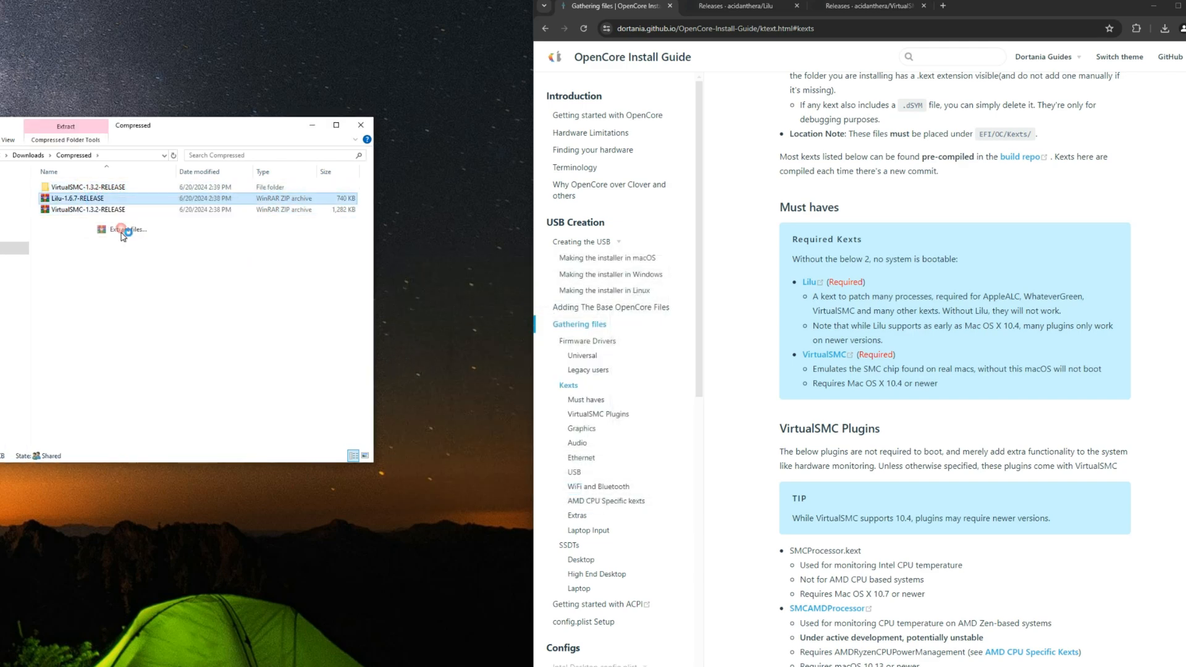
pyautogui.press('Return')
pyautogui.click(123, 265)
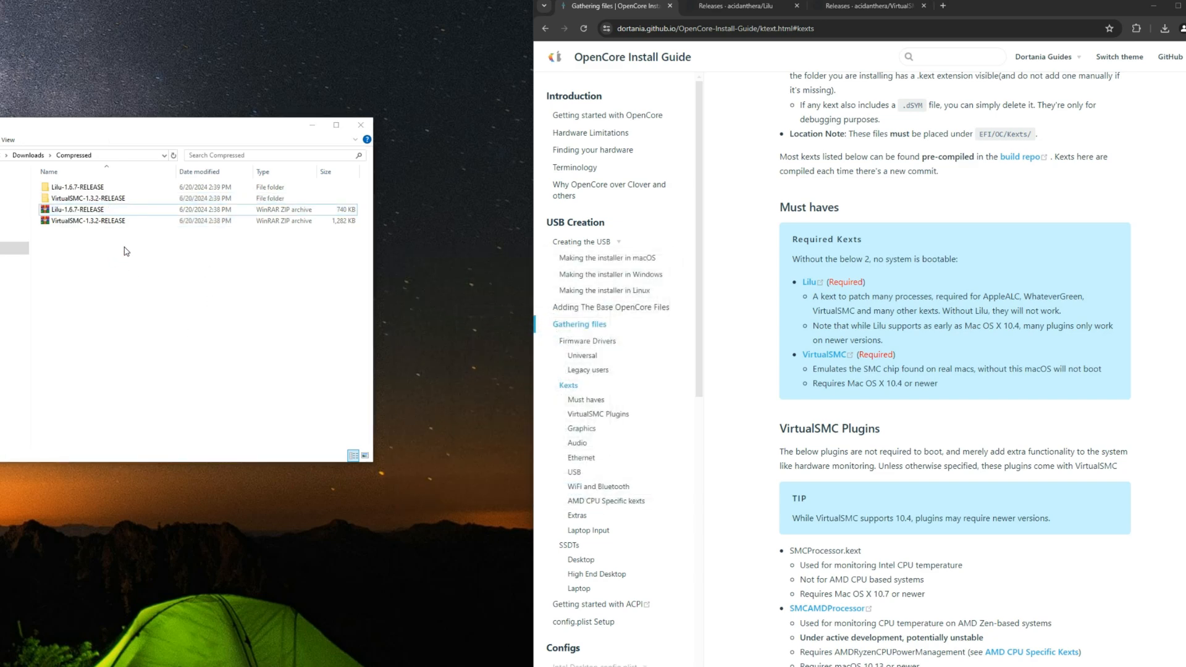
# Step: Copy VirtualSMC.kext from the Kexts folder inside the extracted VirtualSMC-1.3.2-RELEASE folder
pyautogui.doubleClick(113, 205)
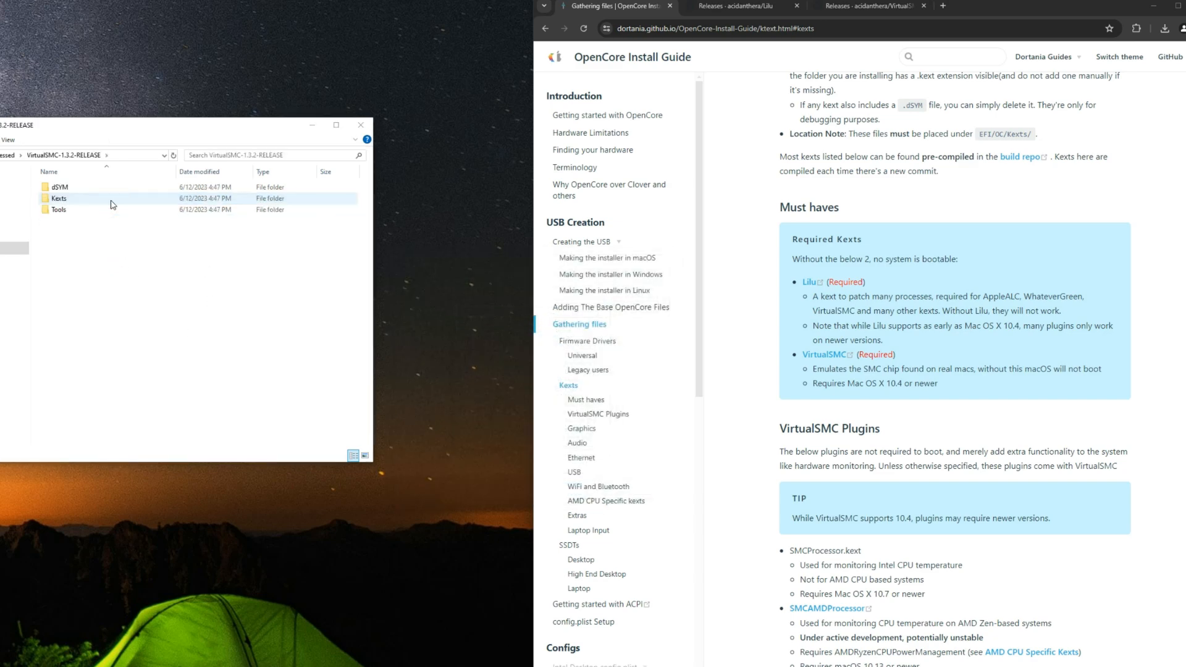
pyautogui.doubleClick(68, 199)
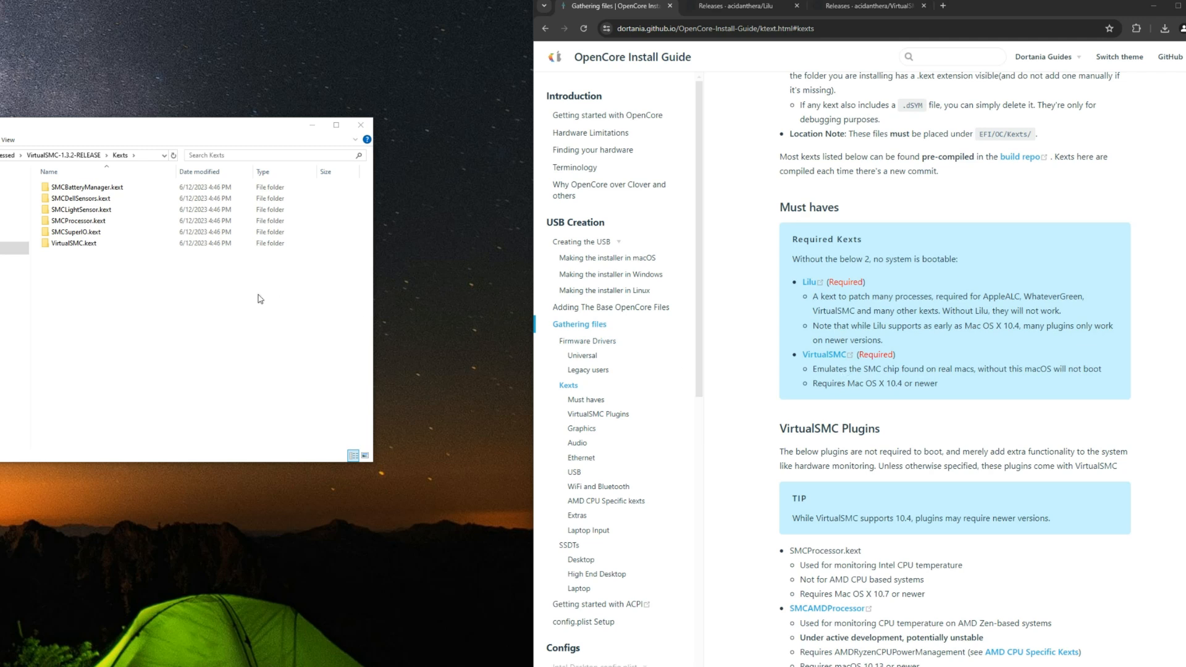
pyautogui.click(92, 247)
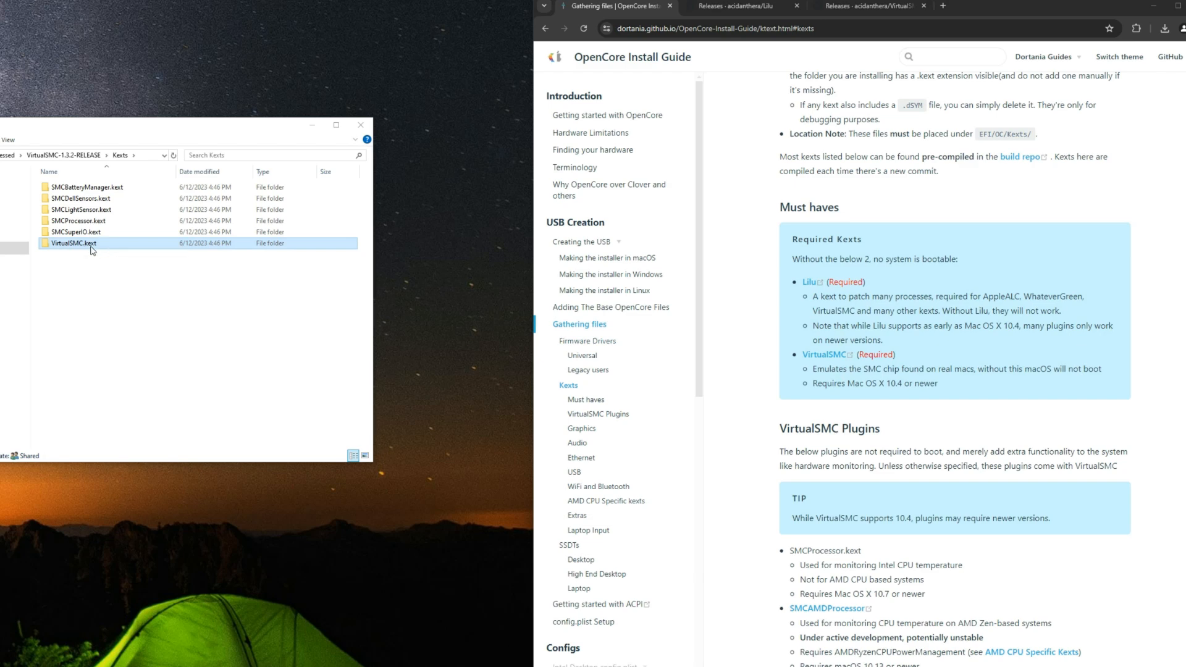
pyautogui.rightClick(108, 249)
pyautogui.click(195, 453)
# Step: Open a second File Explorer window and arrange the two windows one above the other
pyautogui.hotkey('ctrl', 'n')
pyautogui.moveTo(151, 142); pyautogui.dragTo(151, 376)
pyautogui.moveTo(149, 125); pyautogui.dragTo(140, 25)
pyautogui.click(204, 479)
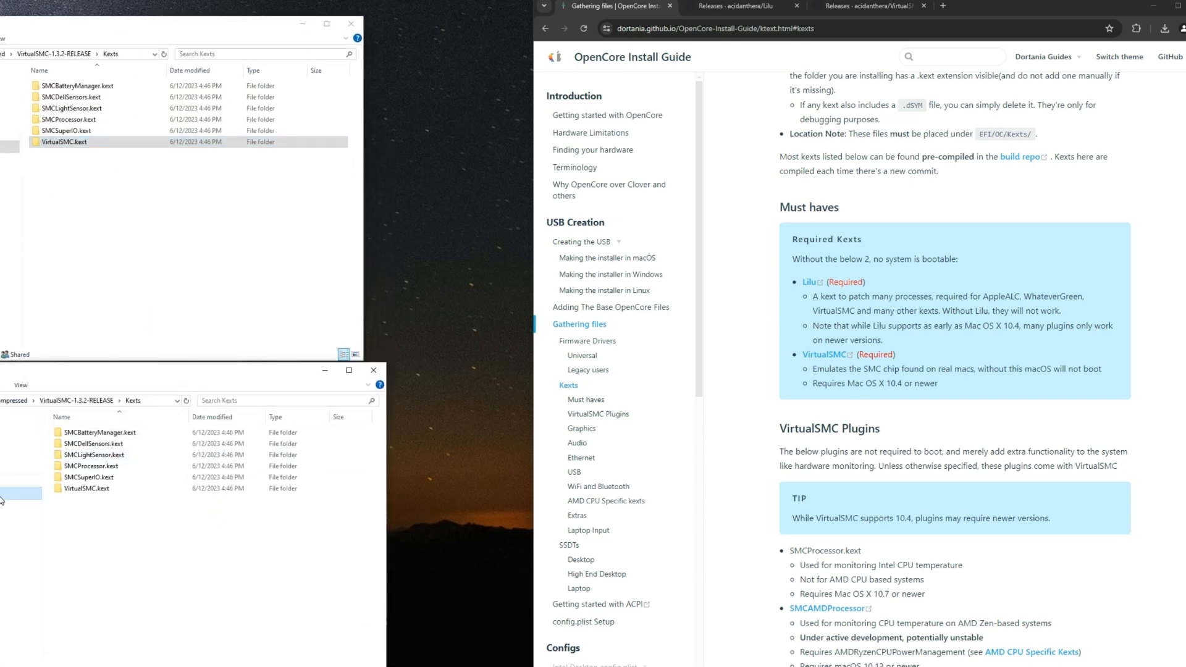
# Step: Paste VirtualSMC.kext into the Downloads/EFI/OC/Kexts folder using the second File Explorer window
pyautogui.click(18, 494)
pyautogui.doubleClick(280, 540)
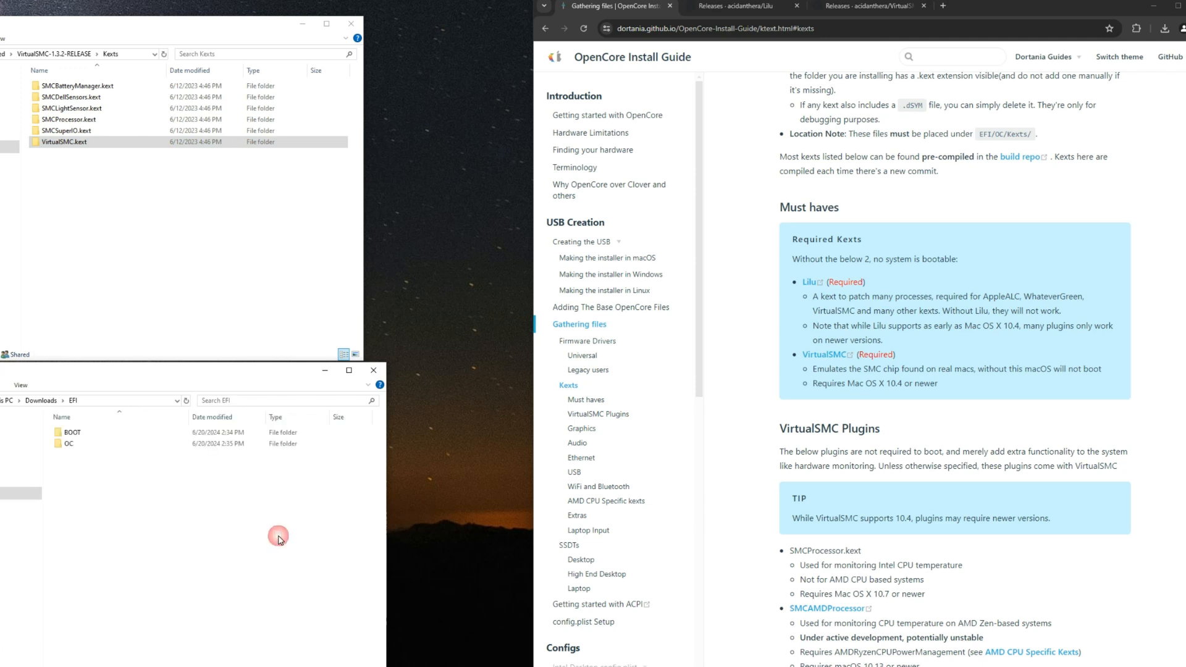
pyautogui.doubleClick(87, 443)
pyautogui.doubleClick(98, 455)
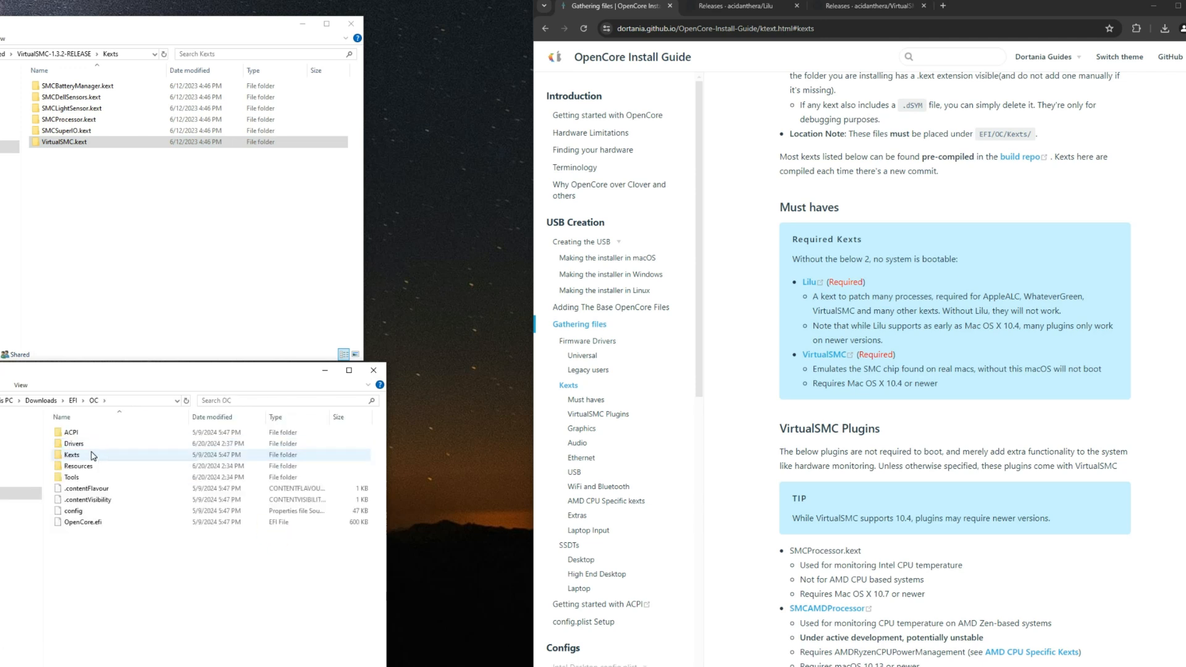
pyautogui.rightClick(96, 442)
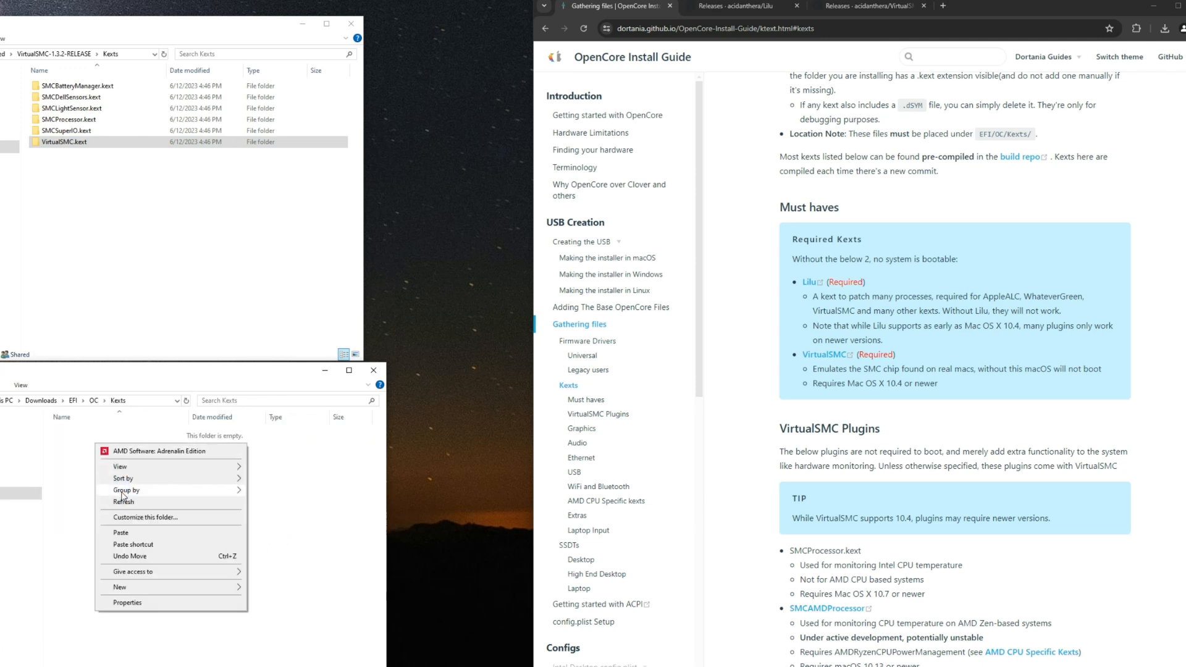
pyautogui.click(122, 532)
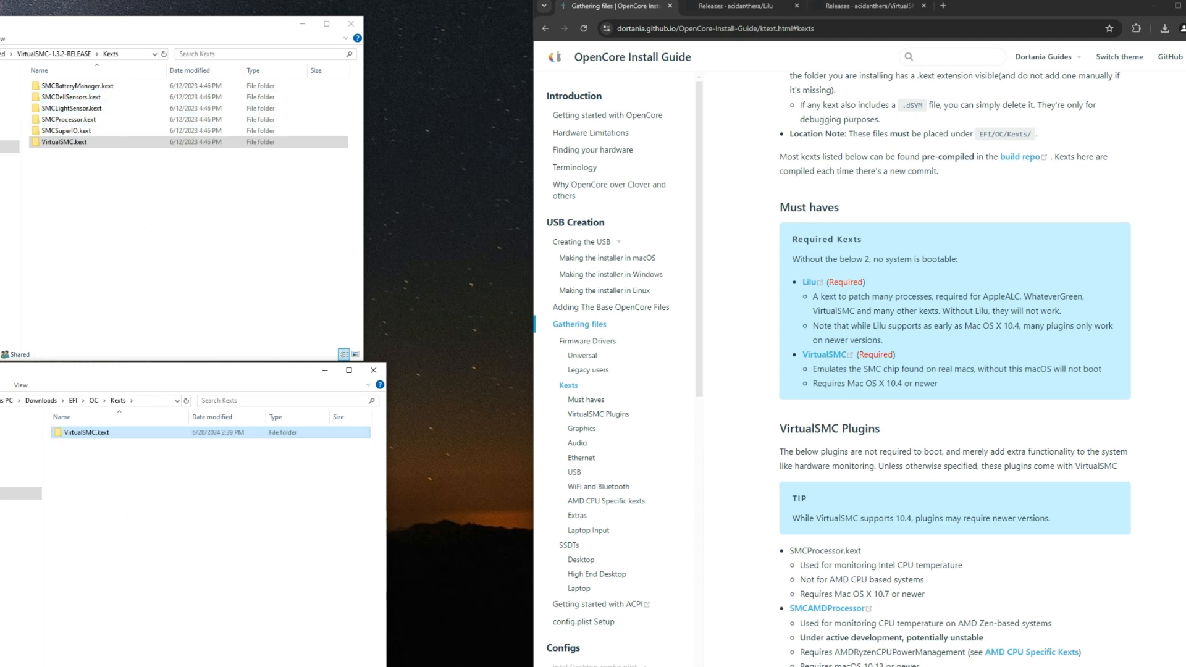
# Step: Copy Lilu.kext from the extracted Lilu-1.6.7-RELEASE folder into the Downloads/EFI/OC/Kexts folder
pyautogui.click(3, 54)
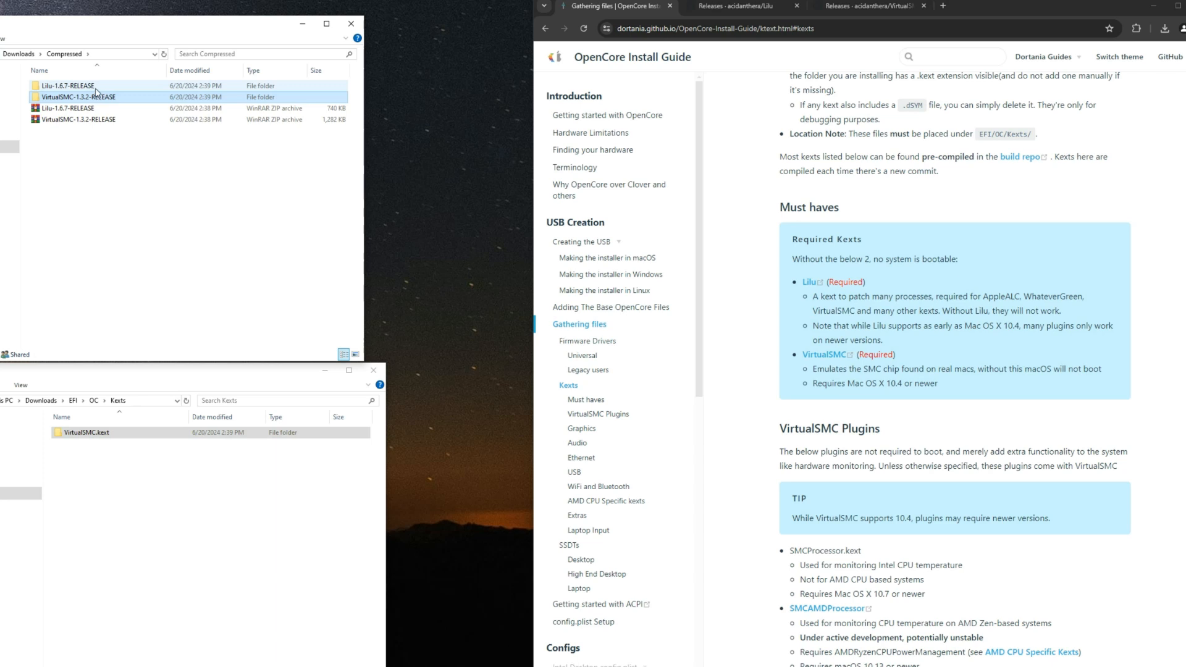
pyautogui.doubleClick(96, 86)
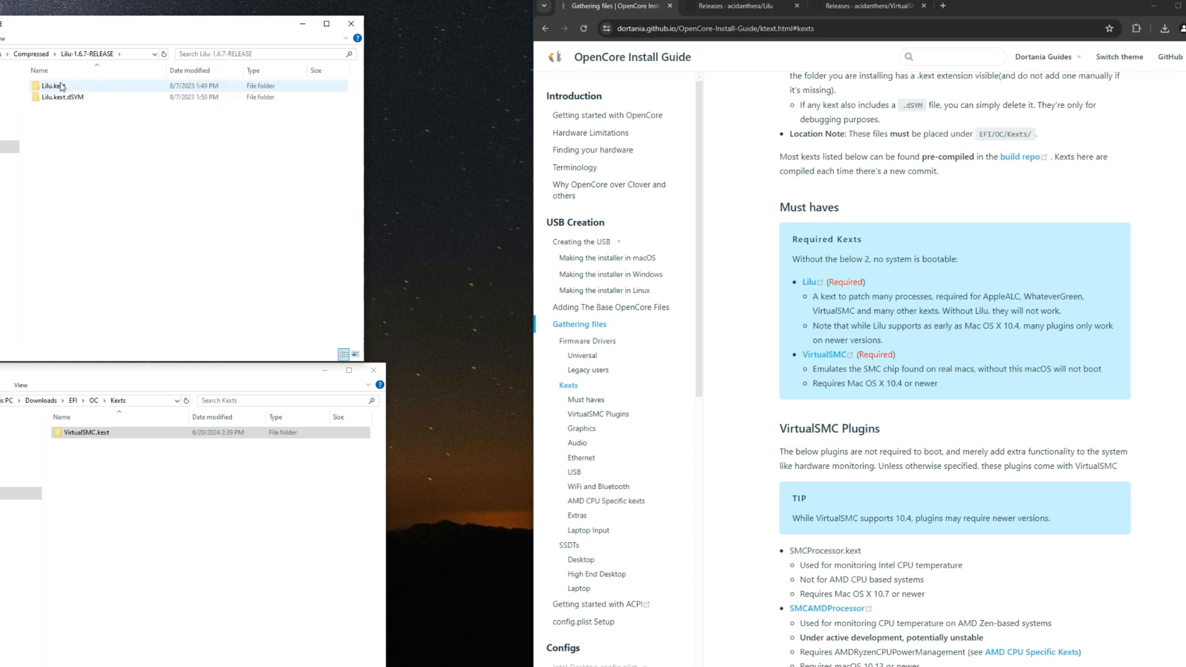
pyautogui.rightClick(88, 84)
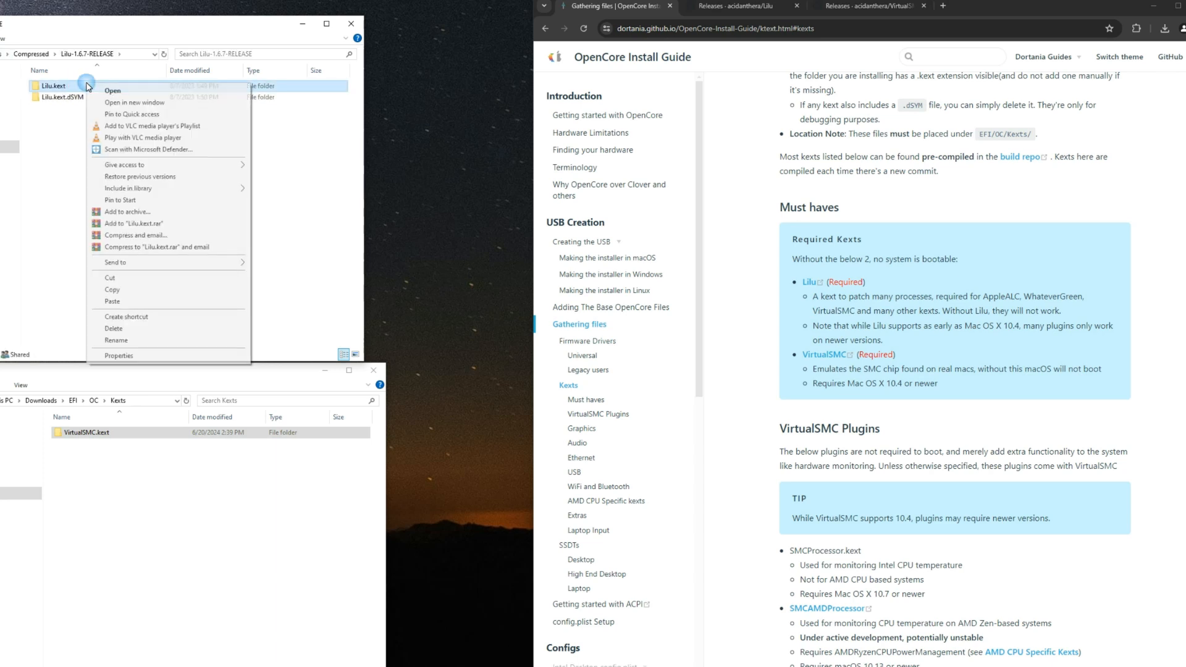
pyautogui.click(111, 289)
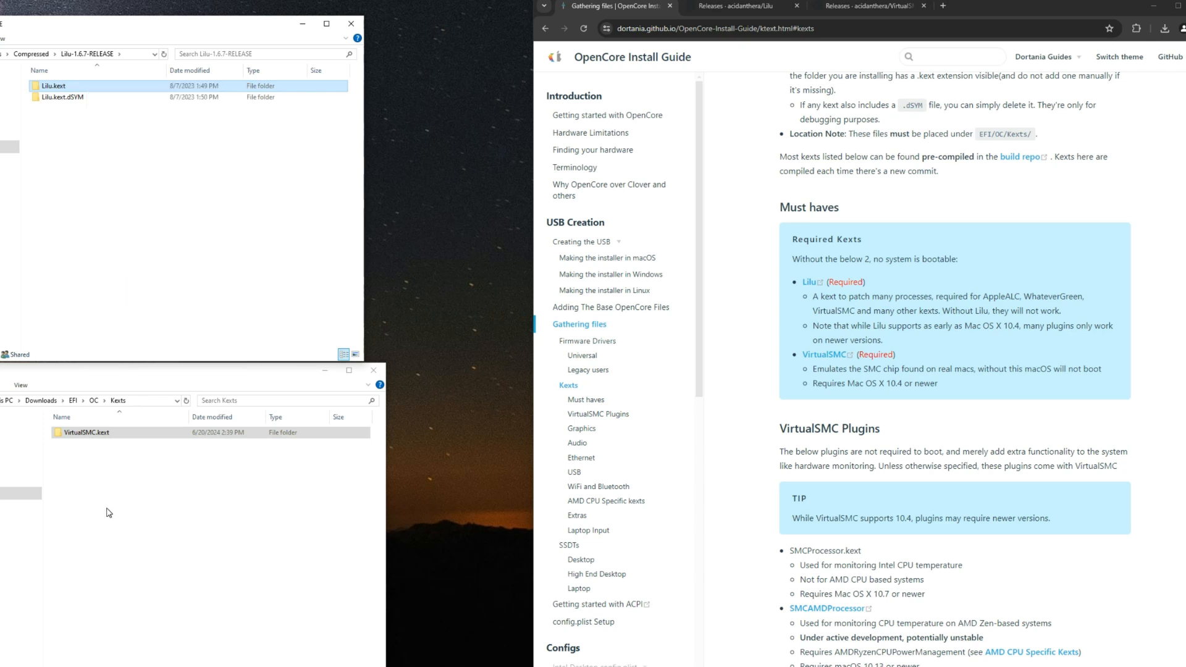
pyautogui.rightClick(98, 467)
pyautogui.click(132, 554)
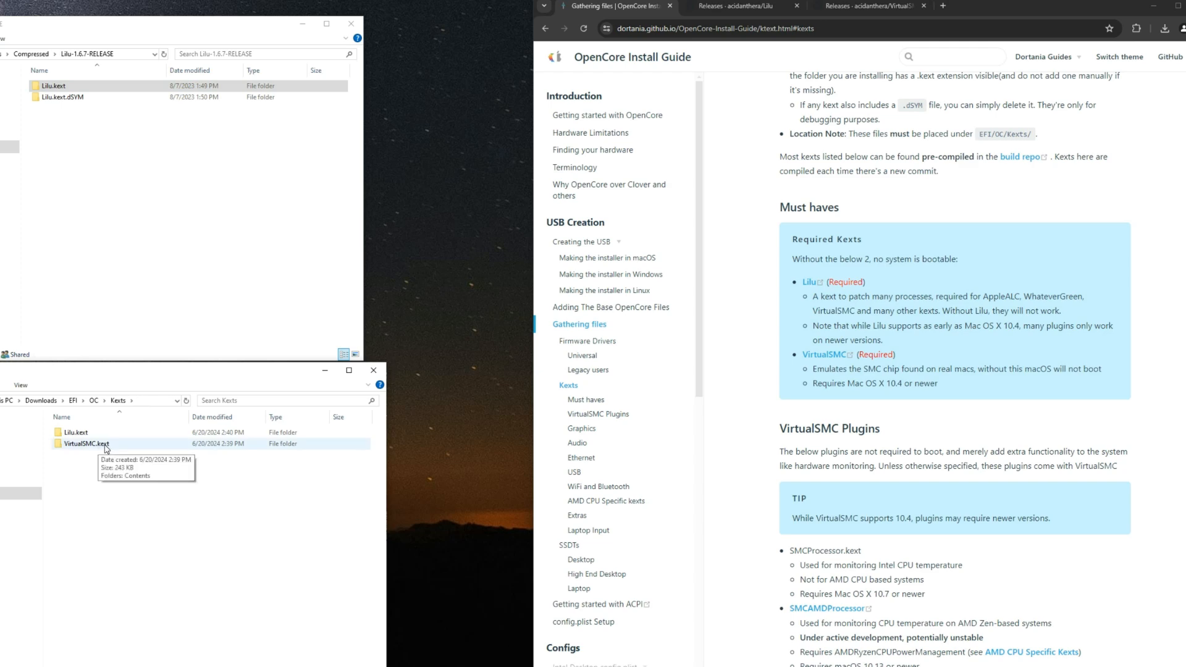
# Step: Read the guide's VirtualSMC Plugins section on what SMCProcessor.kext does and which processors it supports
pyautogui.scroll(-3, 819, 410)
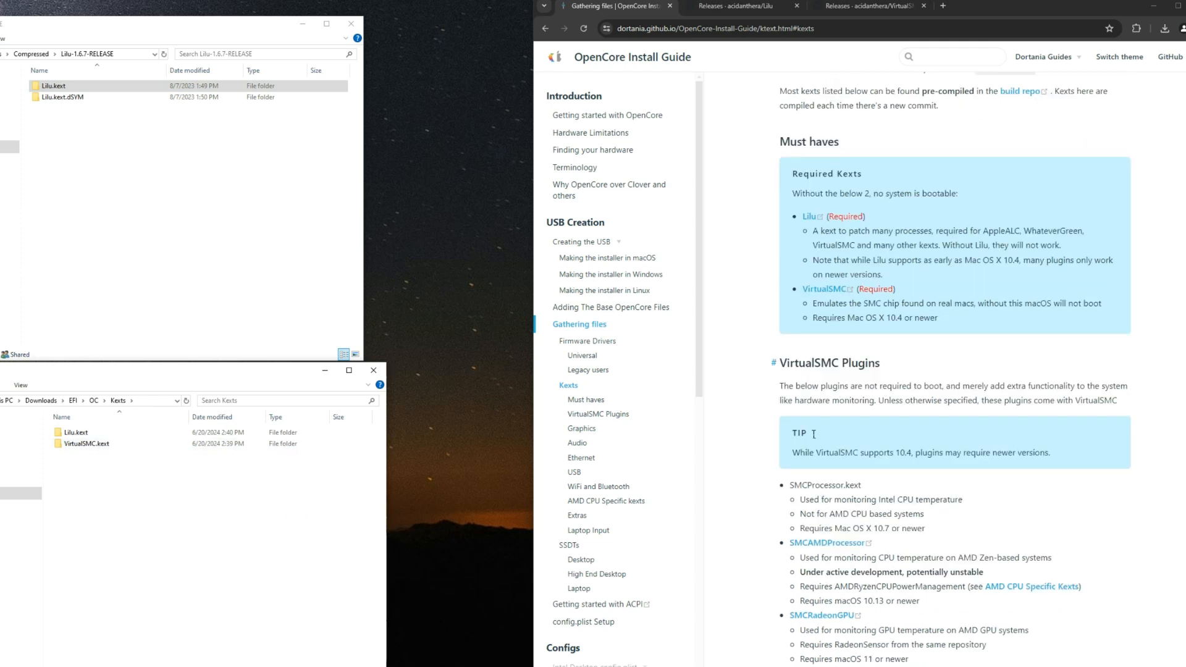
pyautogui.scroll(-1, 821, 399)
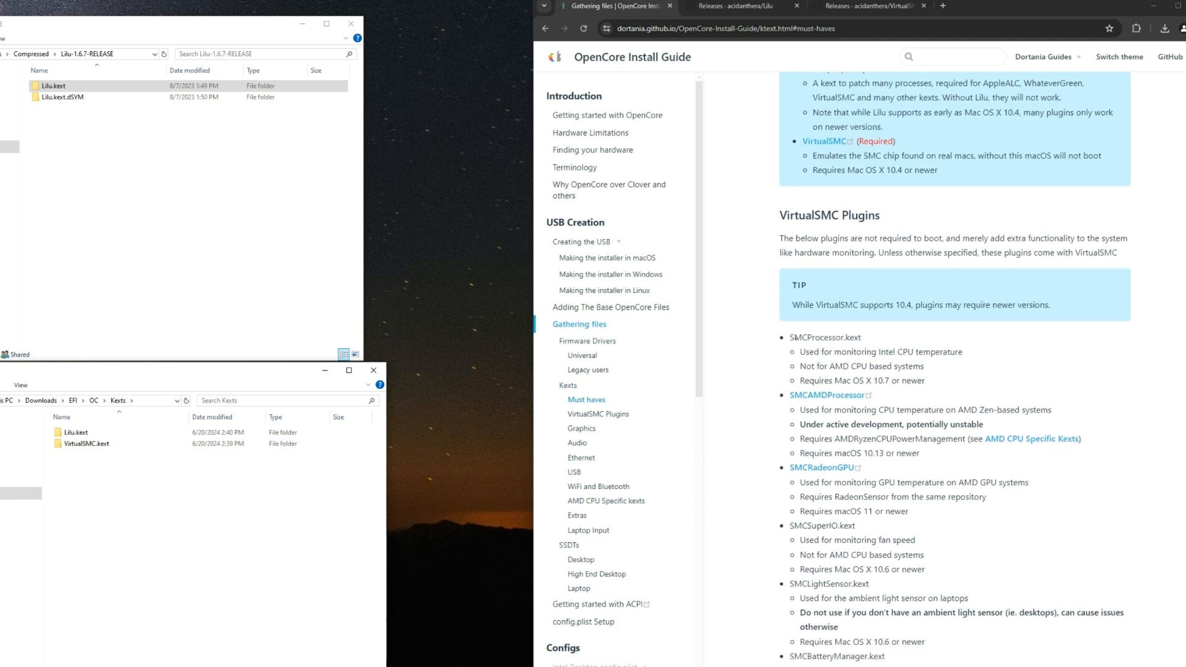
pyautogui.moveTo(791, 337); pyautogui.dragTo(850, 338)
pyautogui.click(877, 339)
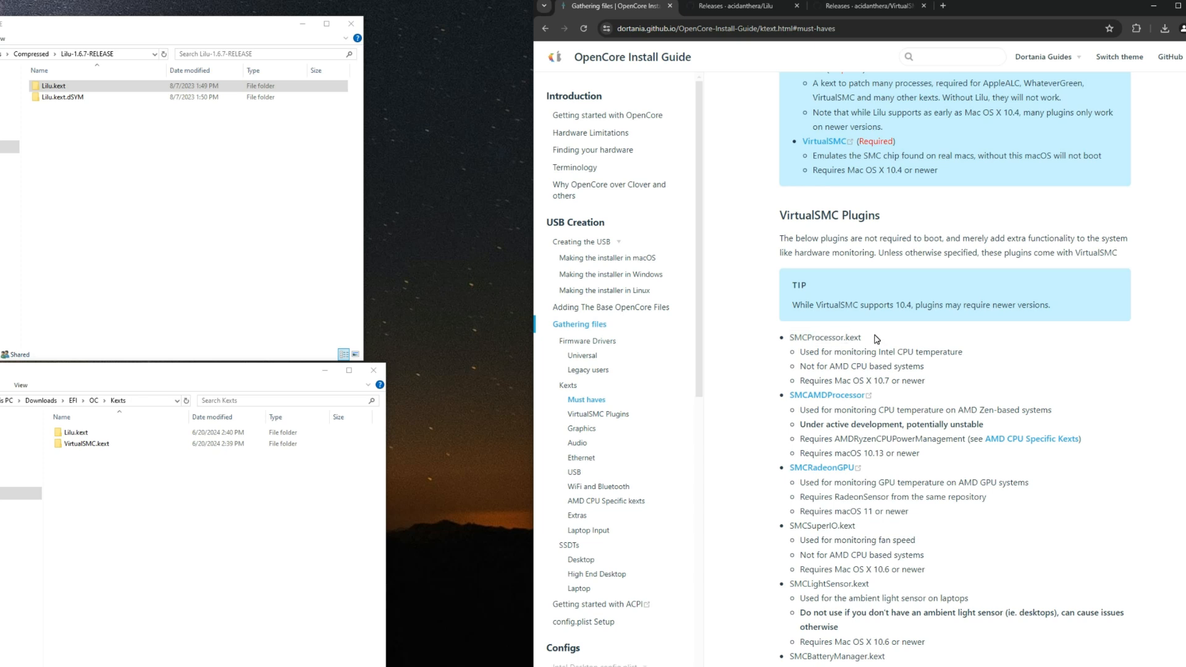
pyautogui.doubleClick(861, 339)
pyautogui.click(861, 339)
pyautogui.moveTo(901, 356); pyautogui.dragTo(967, 354)
pyautogui.click(967, 353)
# Step: Locate SMCProcessor.kext in the Kexts folder inside the extracted VirtualSMC-1.3.2-RELEASE folder
pyautogui.click(37, 54)
pyautogui.doubleClick(75, 97)
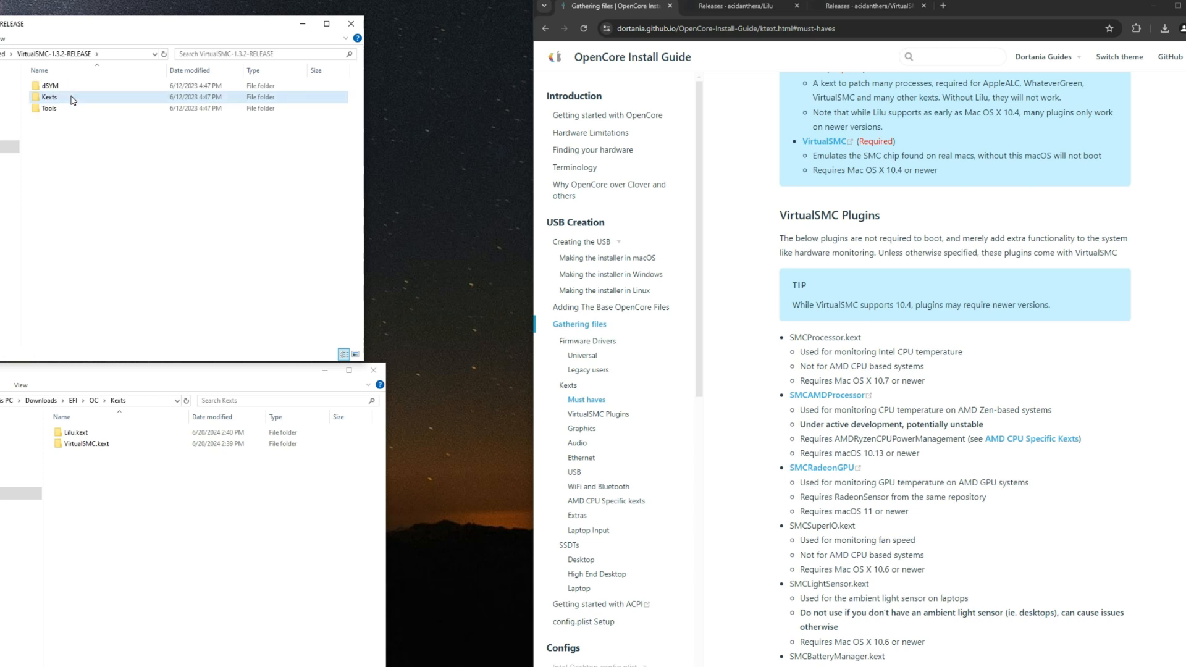
pyautogui.doubleClick(74, 97)
pyautogui.click(90, 120)
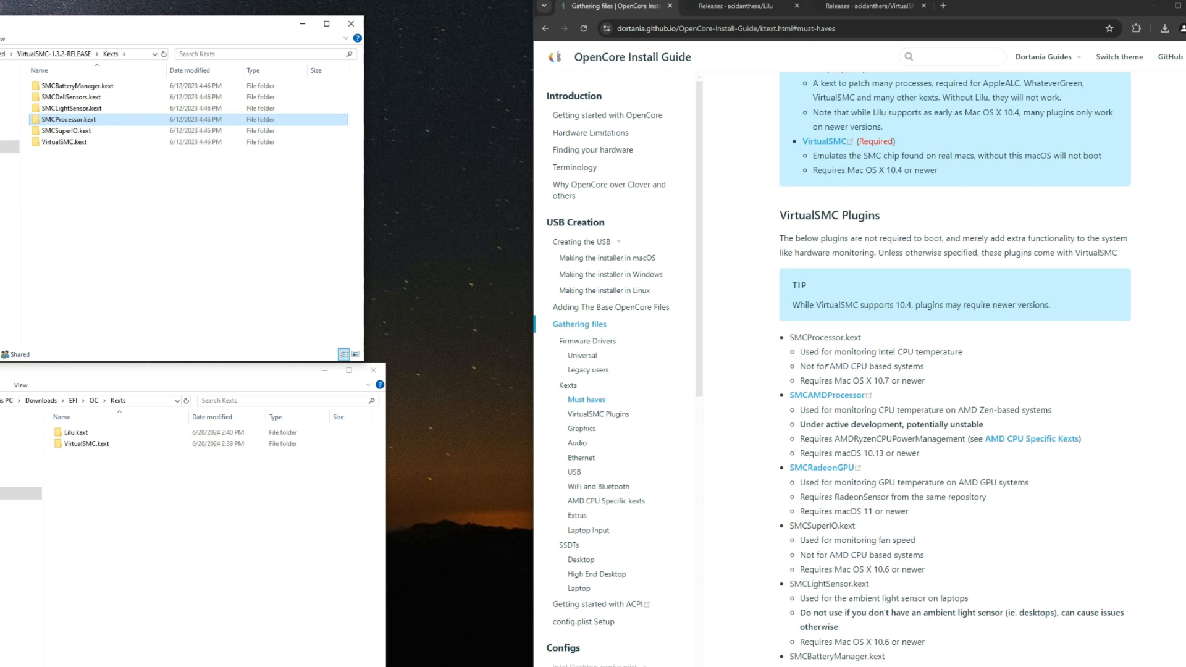
# Step: Examine the guide's SMCAMDProcessor entry for its purpose and its AMDRyzenCPUPowerManagement requirement
pyautogui.scroll(-2, 831, 369)
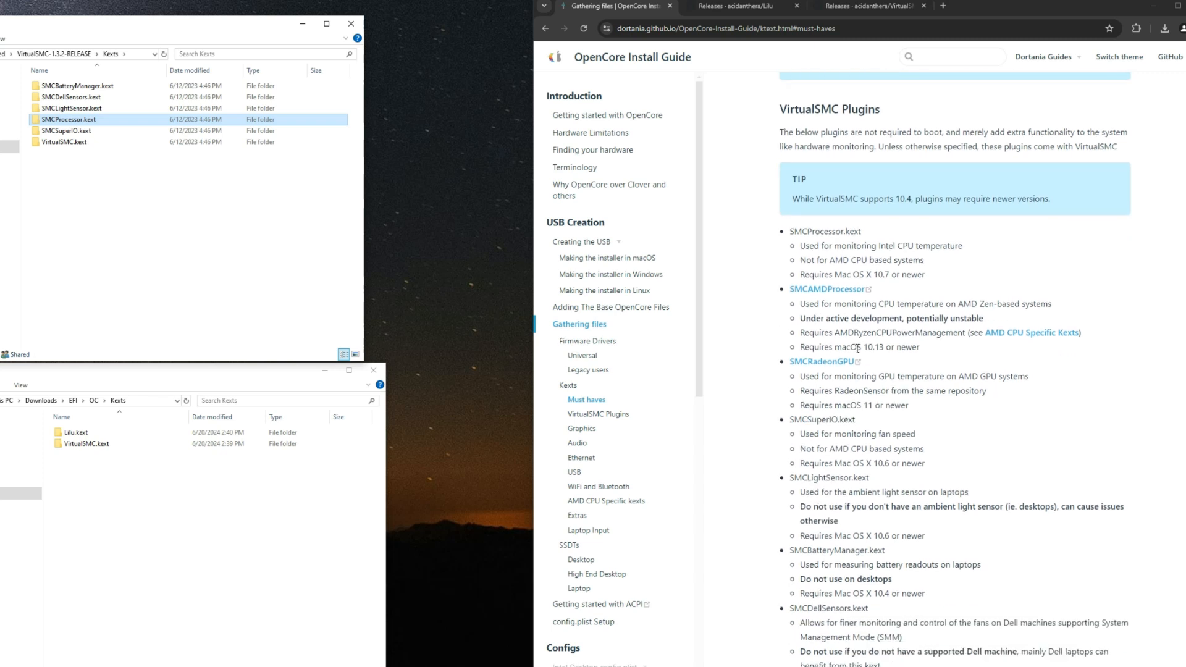
pyautogui.click(879, 299)
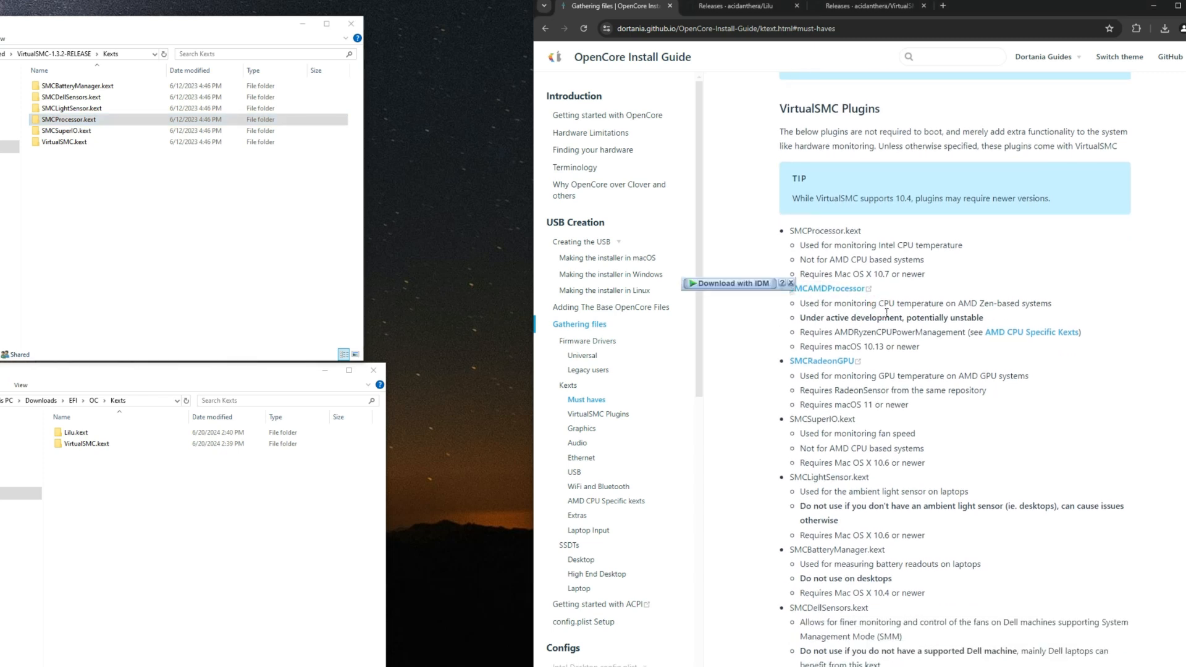
pyautogui.moveTo(886, 310); pyautogui.dragTo(1061, 302)
pyautogui.click(900, 312)
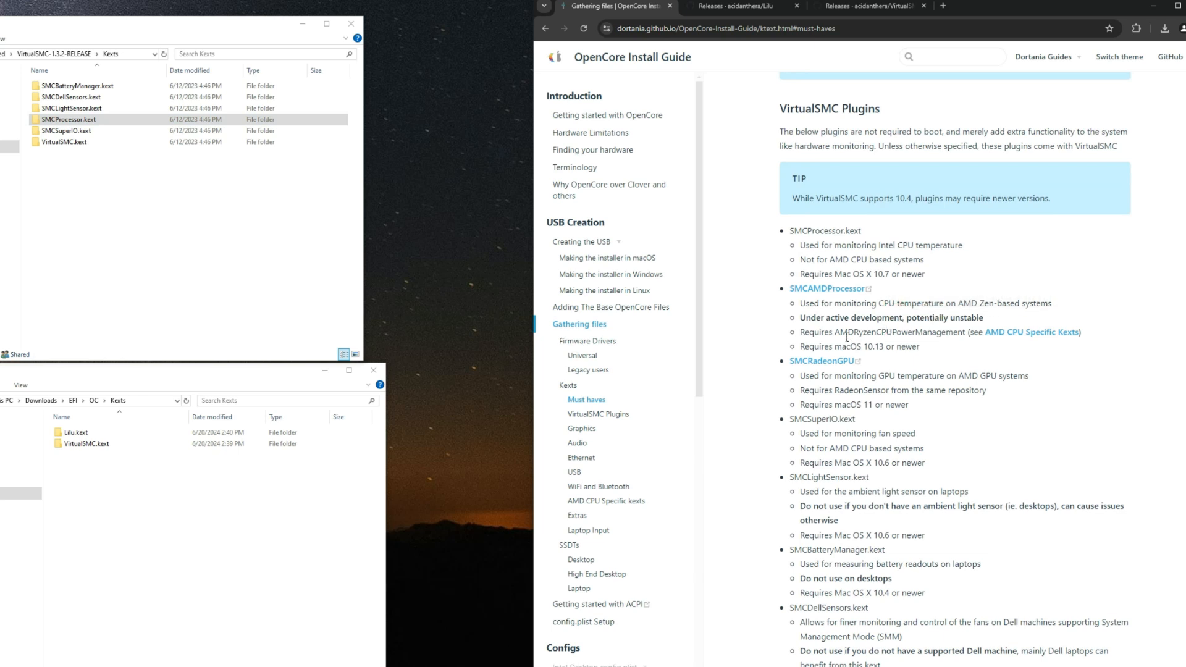
pyautogui.moveTo(835, 334); pyautogui.dragTo(966, 337)
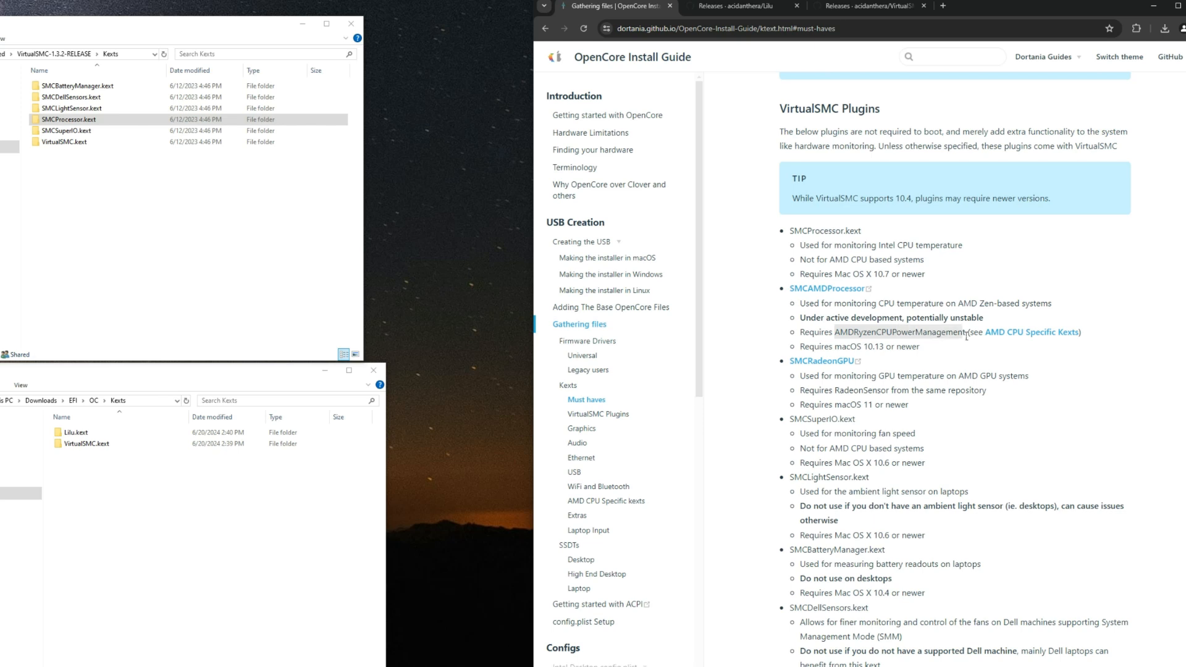
pyautogui.click(894, 295)
pyautogui.doubleClick(878, 294)
pyautogui.moveTo(836, 334); pyautogui.dragTo(976, 334)
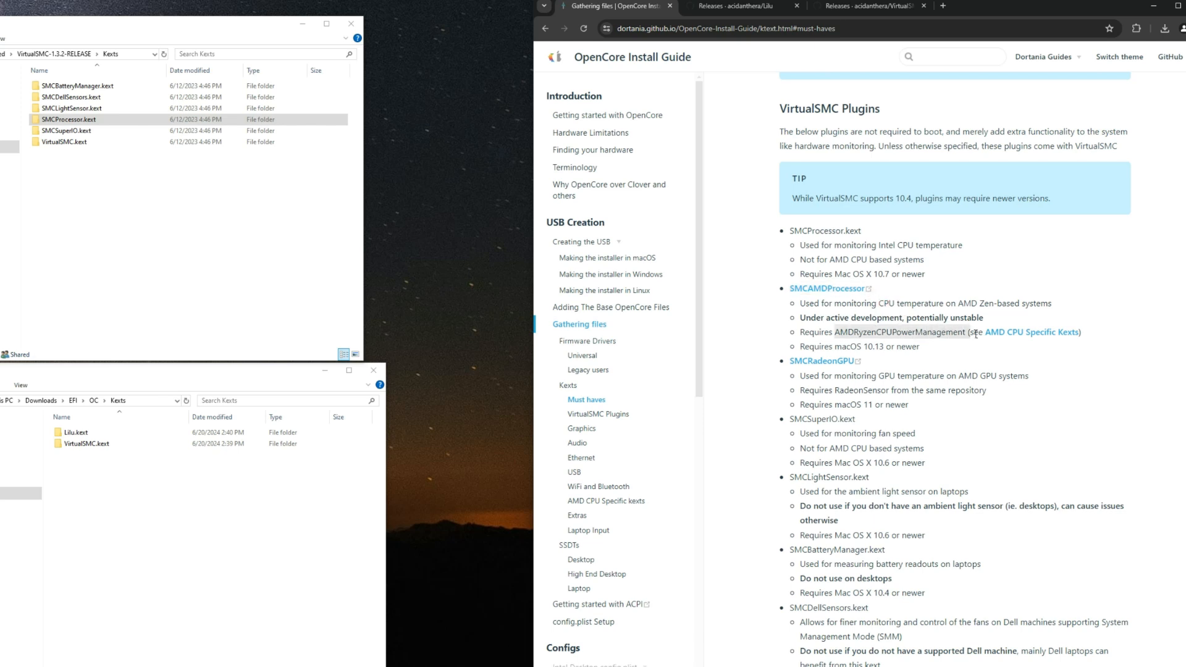
pyautogui.click(940, 336)
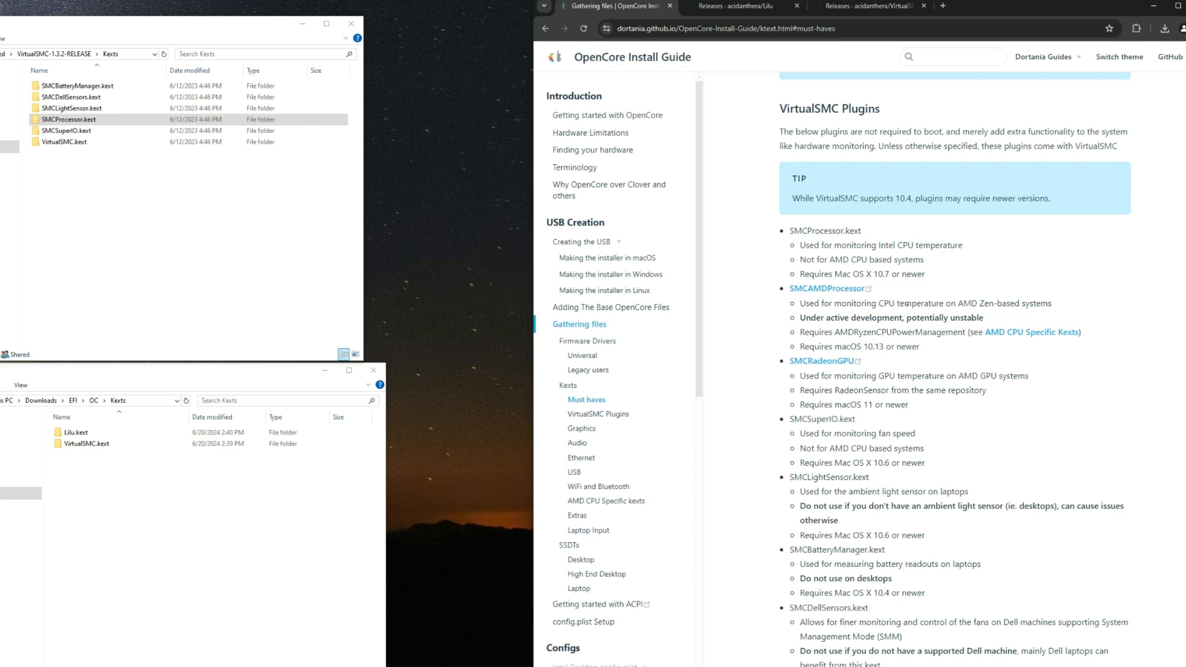
# Step: Open the guide's SMCAMDProcessor link in a new browser tab and close the Lilu and VirtualSMC release tabs
pyautogui.rightClick(820, 292)
pyautogui.click(797, 299)
pyautogui.moveTo(108, 173); pyautogui.dragTo(126, 189)
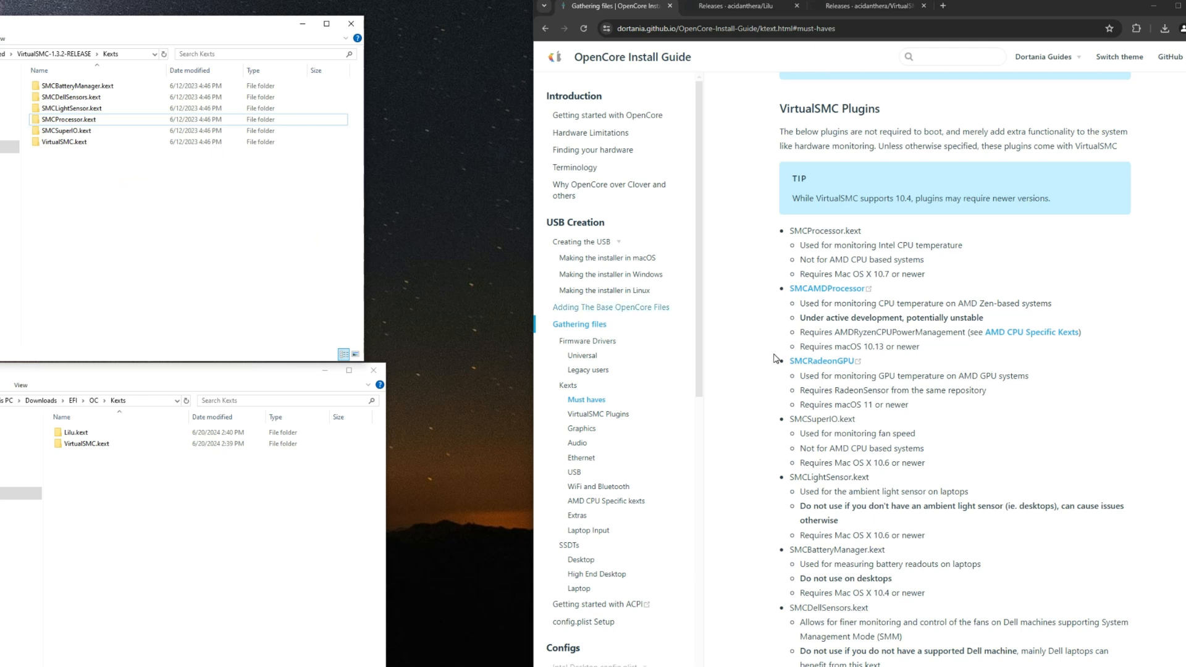
pyautogui.rightClick(811, 293)
pyautogui.click(833, 299)
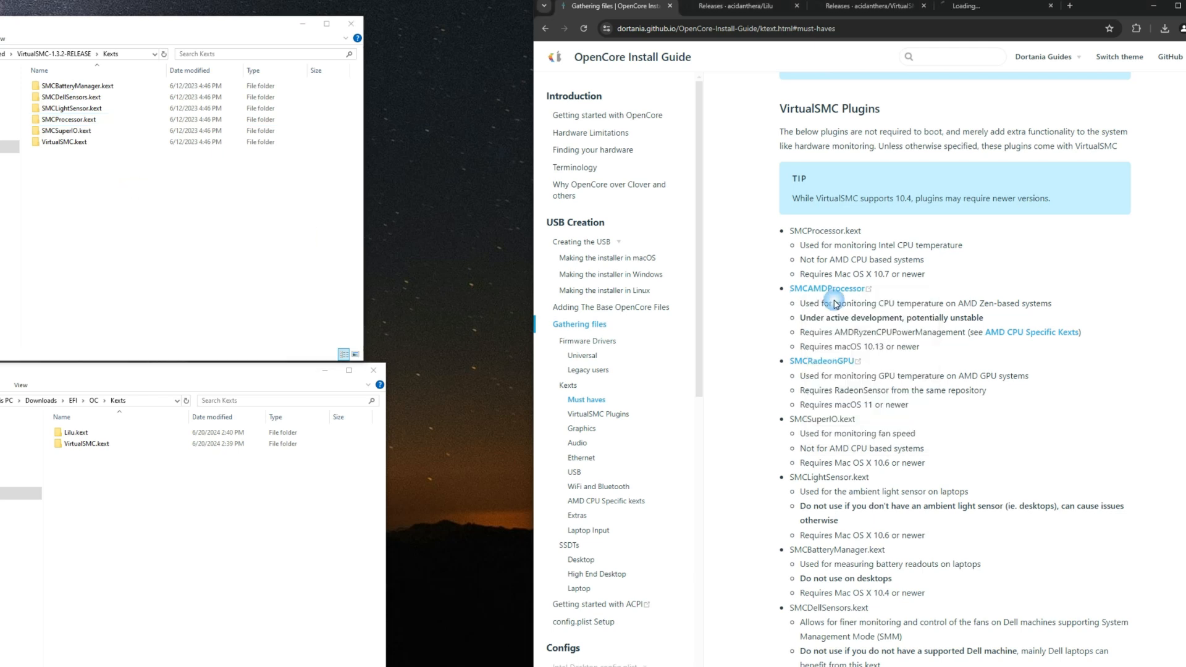
pyautogui.click(797, 6)
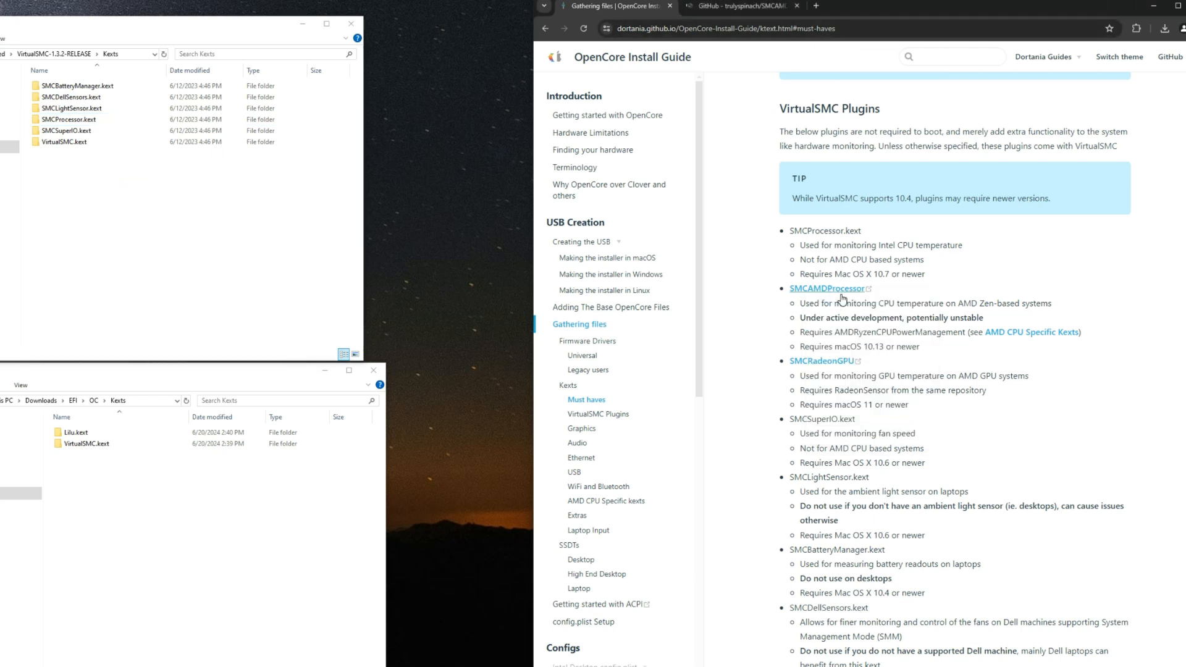
# Step: Open the AMDRyzenCPUPowerManagement link from AMD CPU Specific kexts in a new tab and return to the VirtualSMC Plugins section
pyautogui.click(1026, 334)
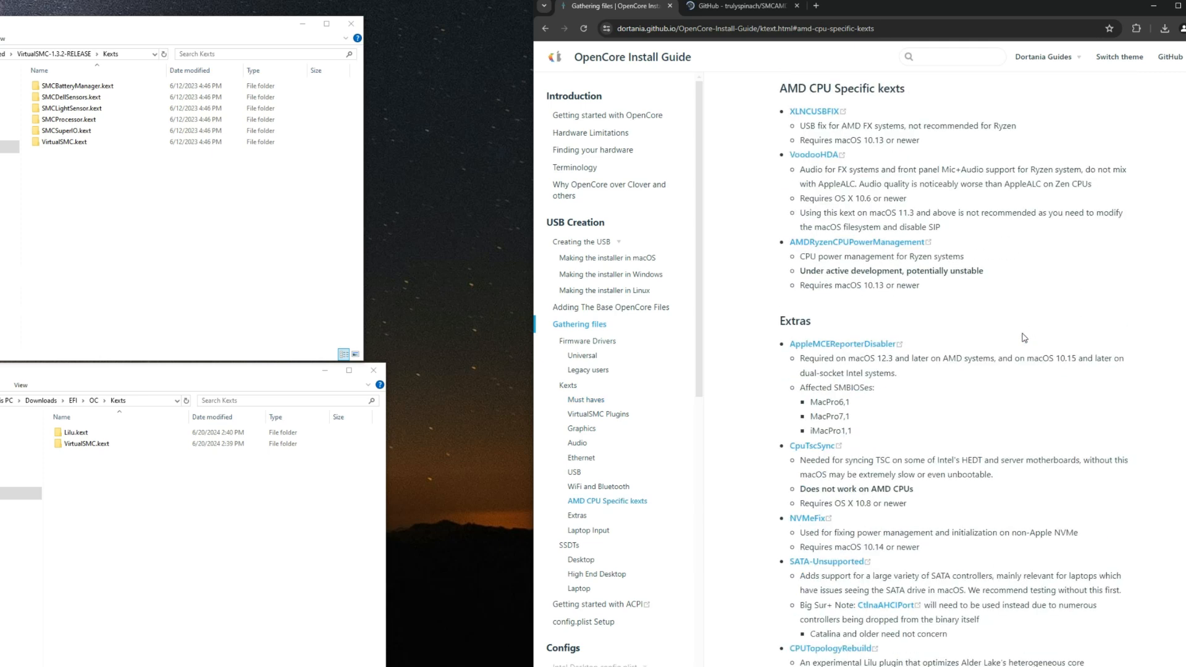
pyautogui.rightClick(838, 249)
pyautogui.click(848, 250)
pyautogui.click(544, 29)
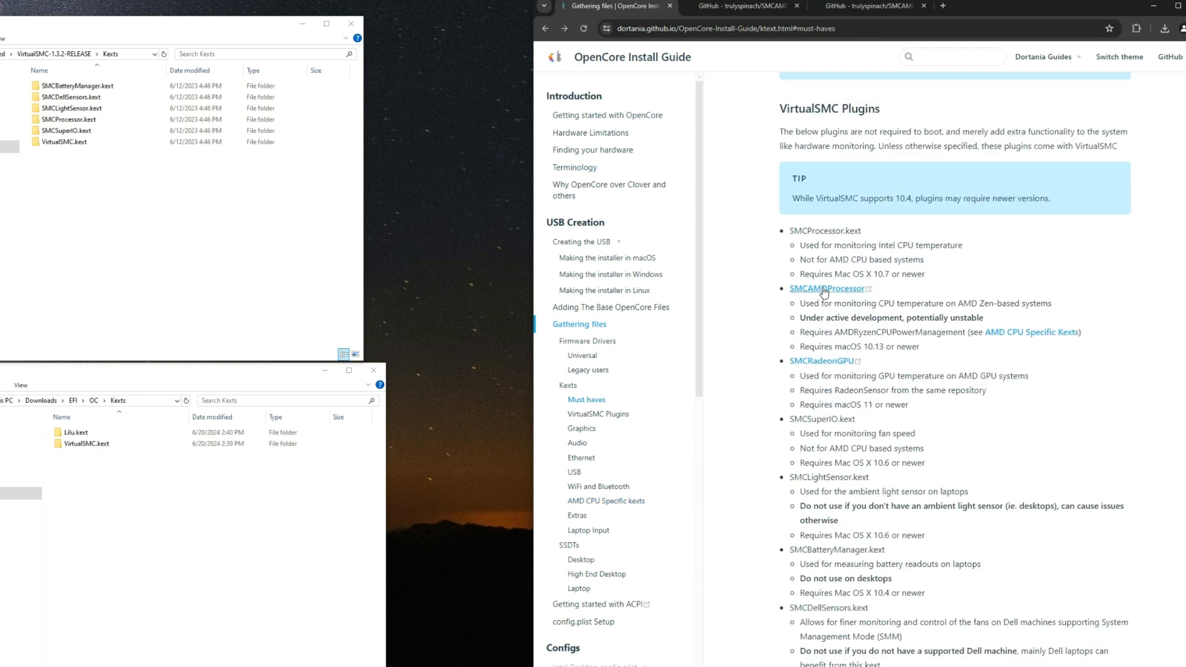
# Step: Download AMDRyzenCPUPowerManagement.kext.zip and SMCAMDProcessor.kext.zip from the latest 0.7.2 release of the SMCAMDProcessor repository
pyautogui.moveTo(833, 331); pyautogui.dragTo(956, 334)
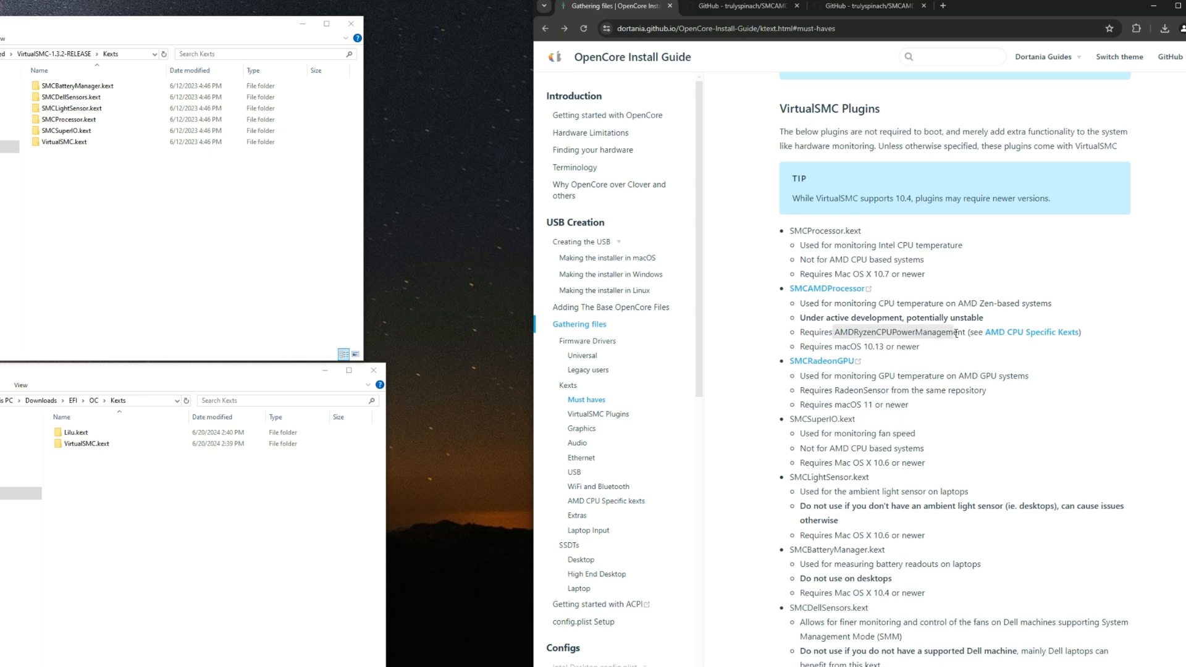
pyautogui.click(740, 6)
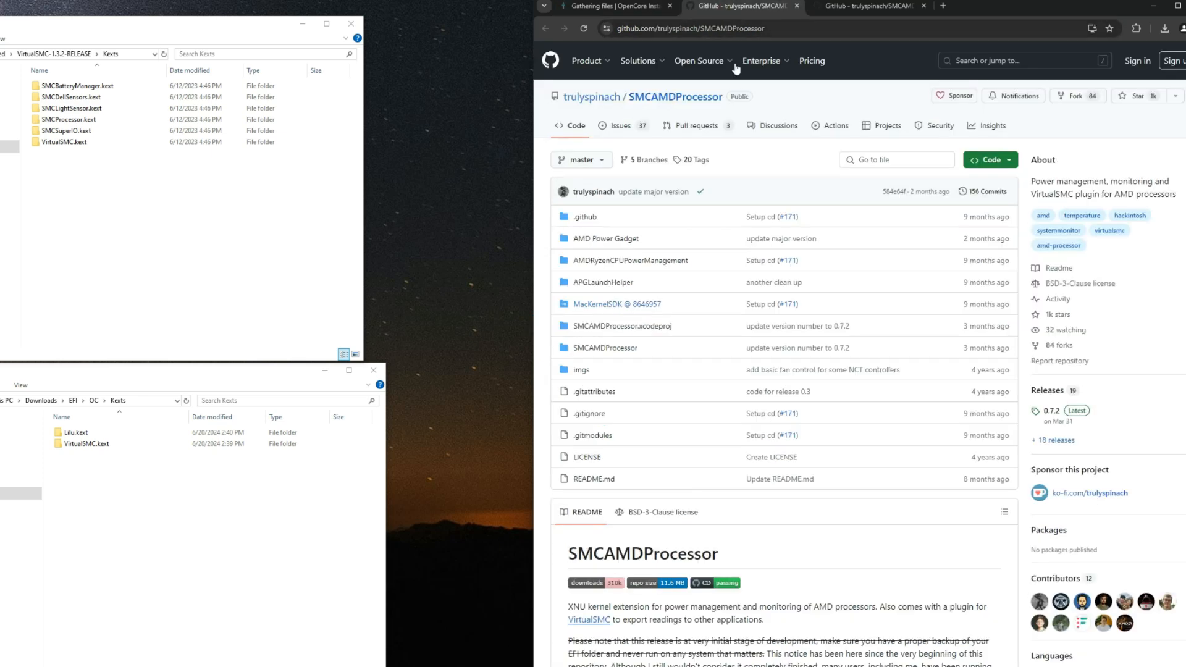
pyautogui.scroll(-2, 921, 546)
pyautogui.scroll(2, 927, 525)
pyautogui.click(1049, 412)
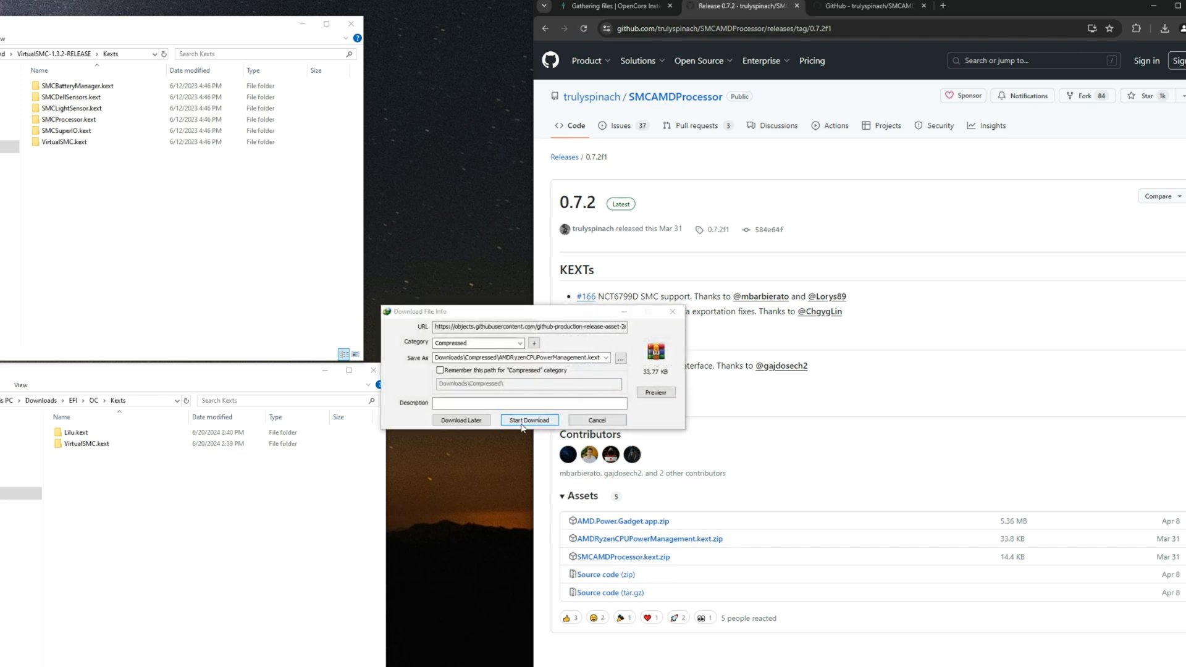
pyautogui.click(524, 425)
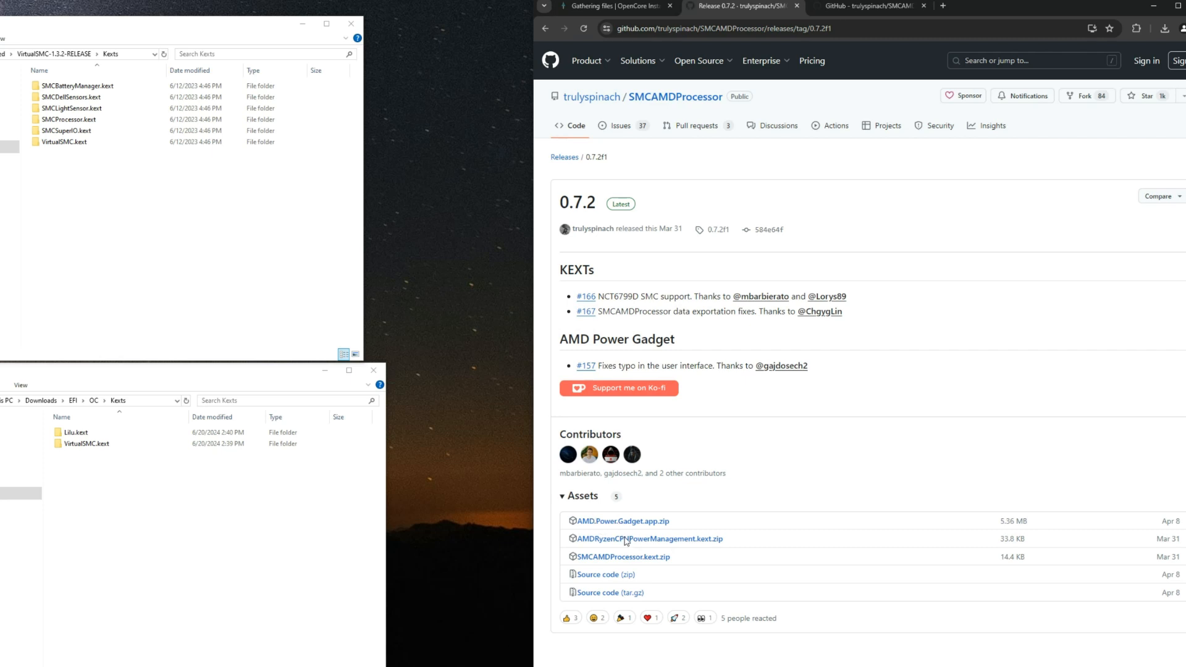
pyautogui.click(648, 558)
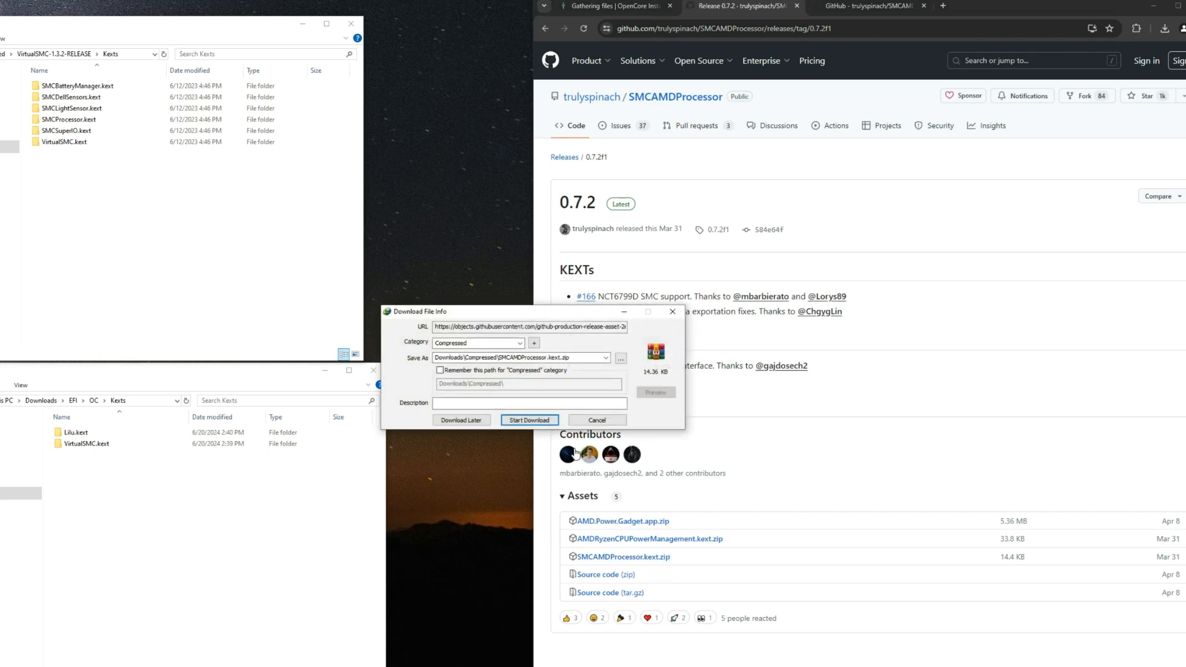
pyautogui.click(549, 399)
# Step: Extract the AMDRyzenCPUPowerManagement.kext archive into its own folder in Downloads/Compressed
pyautogui.click(1, 54)
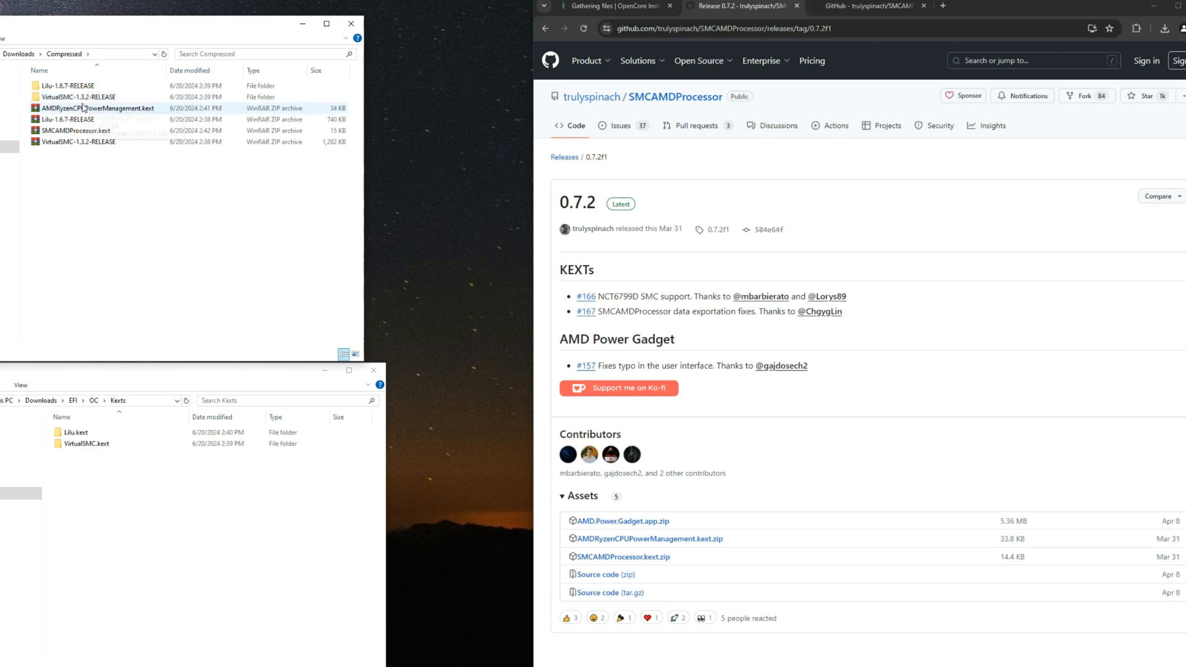
pyautogui.rightClick(81, 108)
pyautogui.click(118, 135)
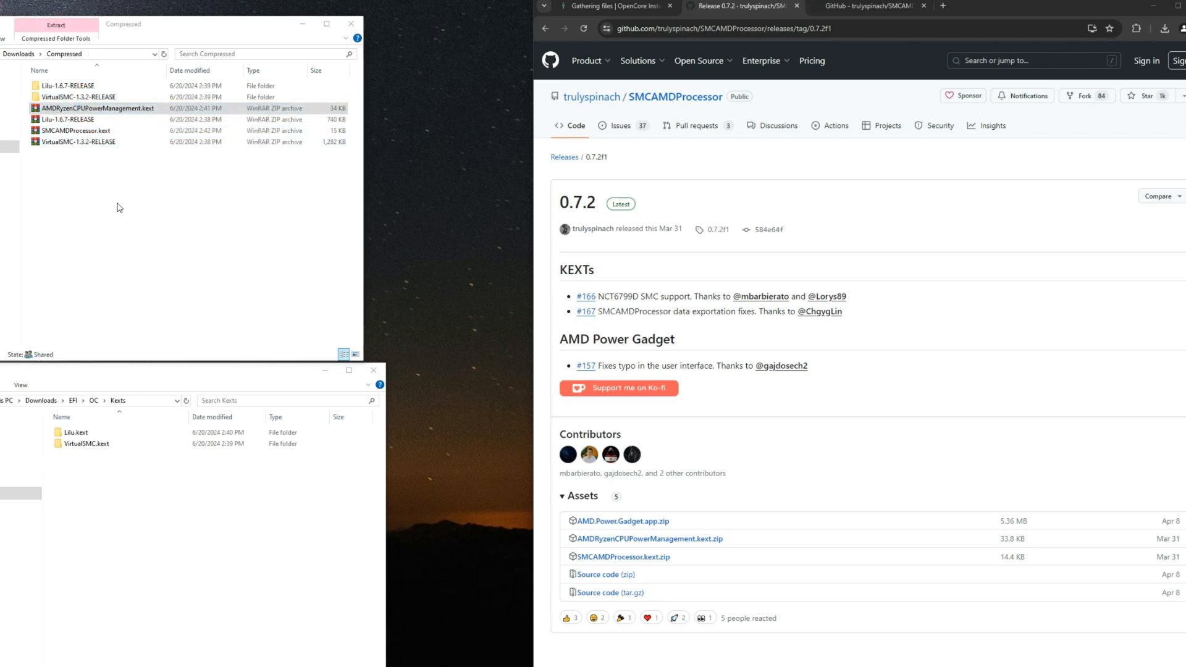
pyautogui.press('Return')
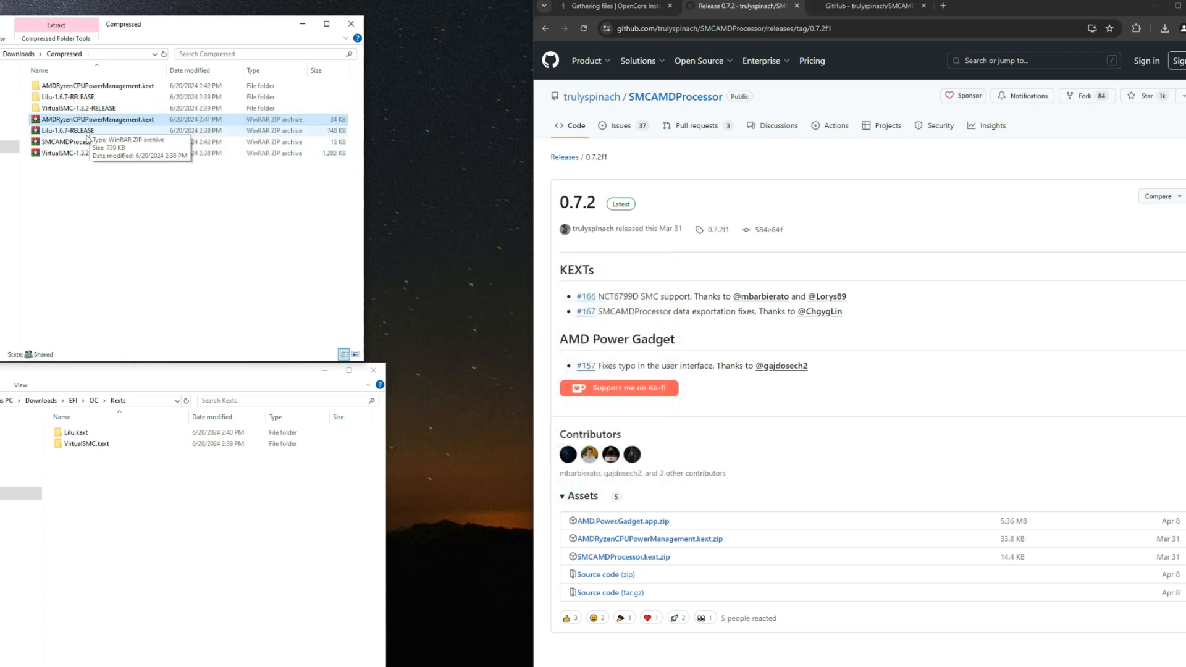
pyautogui.rightClick(90, 142)
pyautogui.click(122, 175)
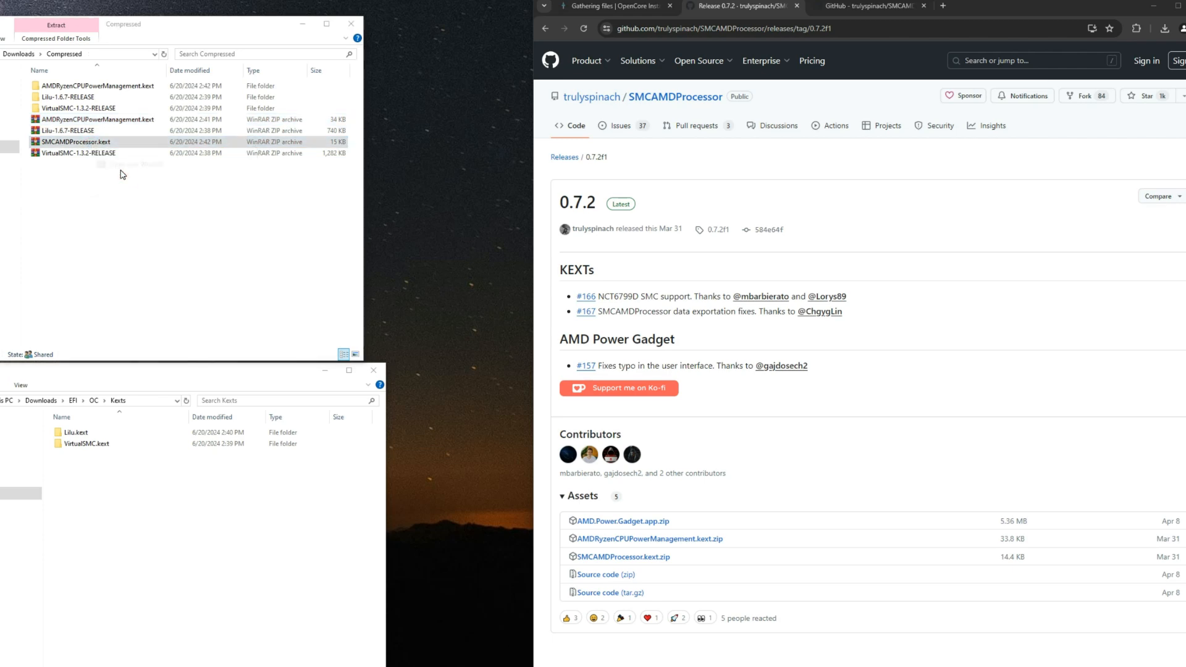
pyautogui.click(733, 207)
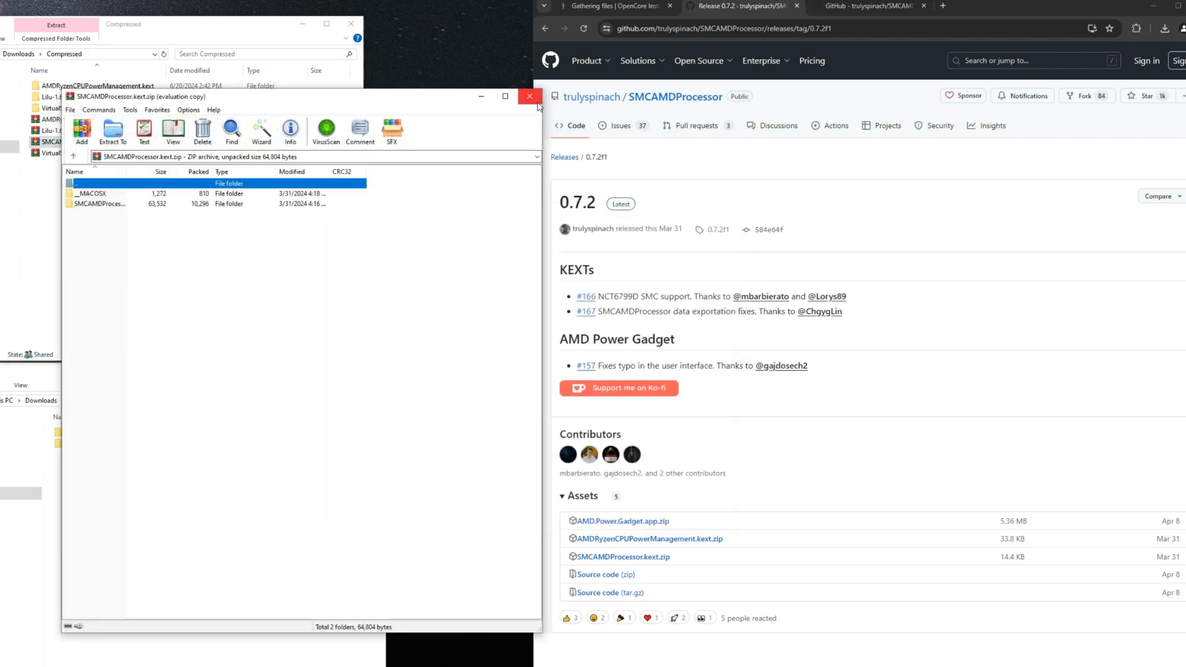
pyautogui.click(530, 97)
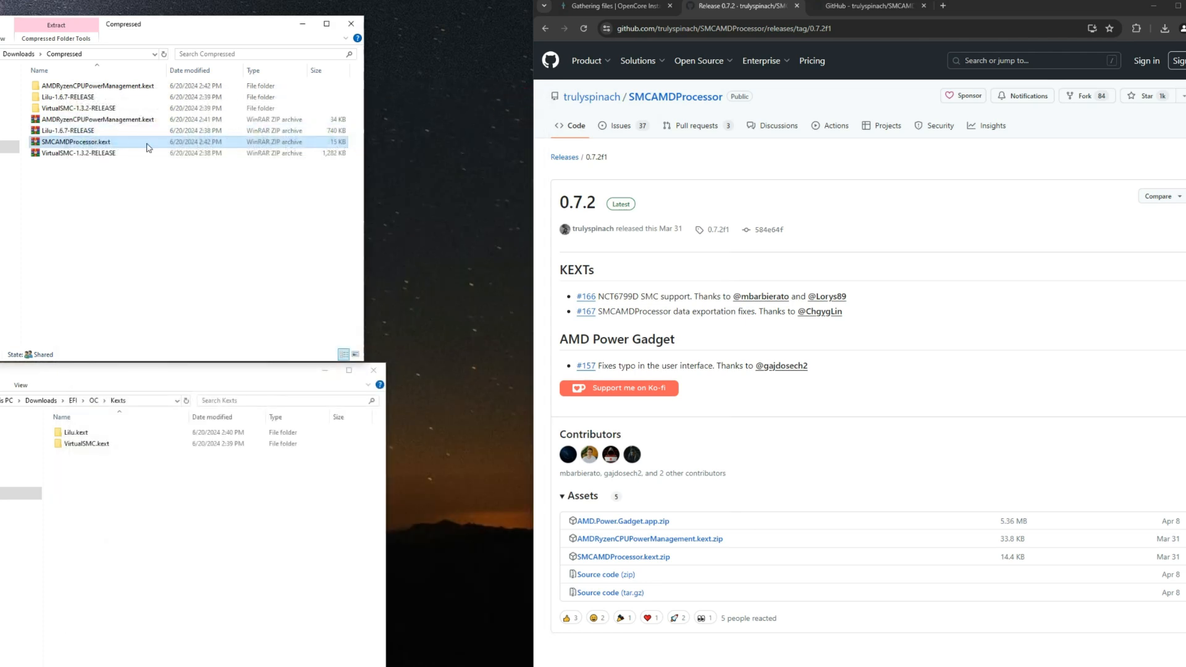
# Step: Extract the SMCAMDProcessor.kext archive into its own folder beside the archives
pyautogui.rightClick(131, 146)
pyautogui.click(182, 186)
pyautogui.press('Return')
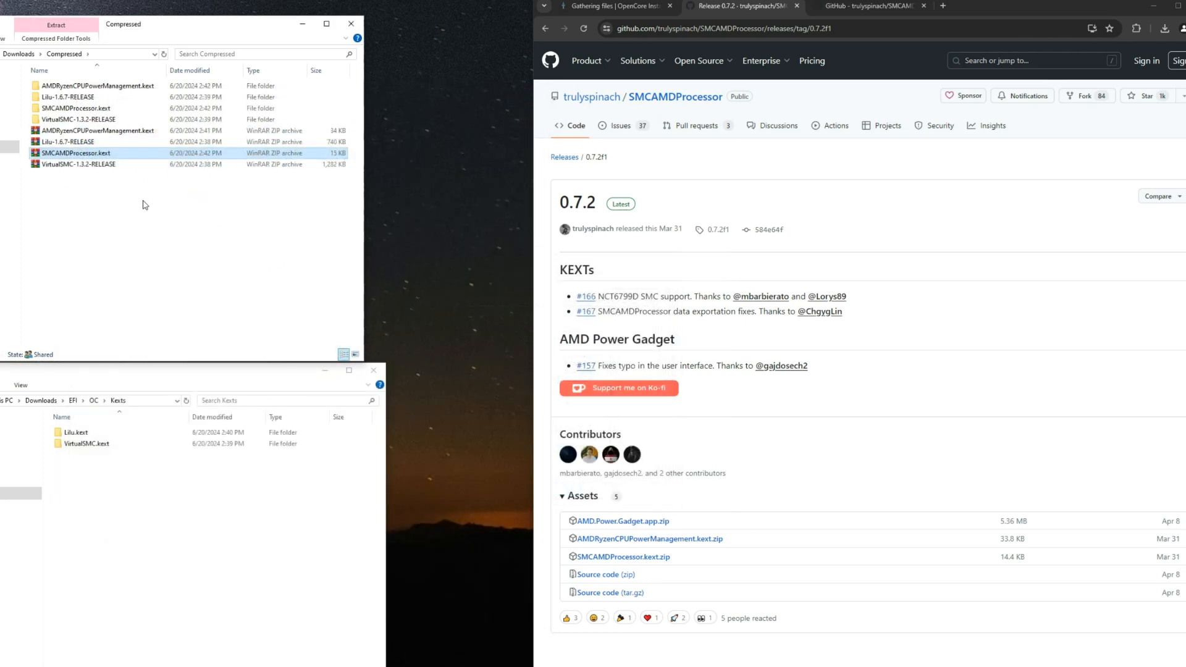
# Step: Copy SMCAMDProcessor.kext from its extracted folder into the EFI/OC/Kexts folder
pyautogui.click(88, 113)
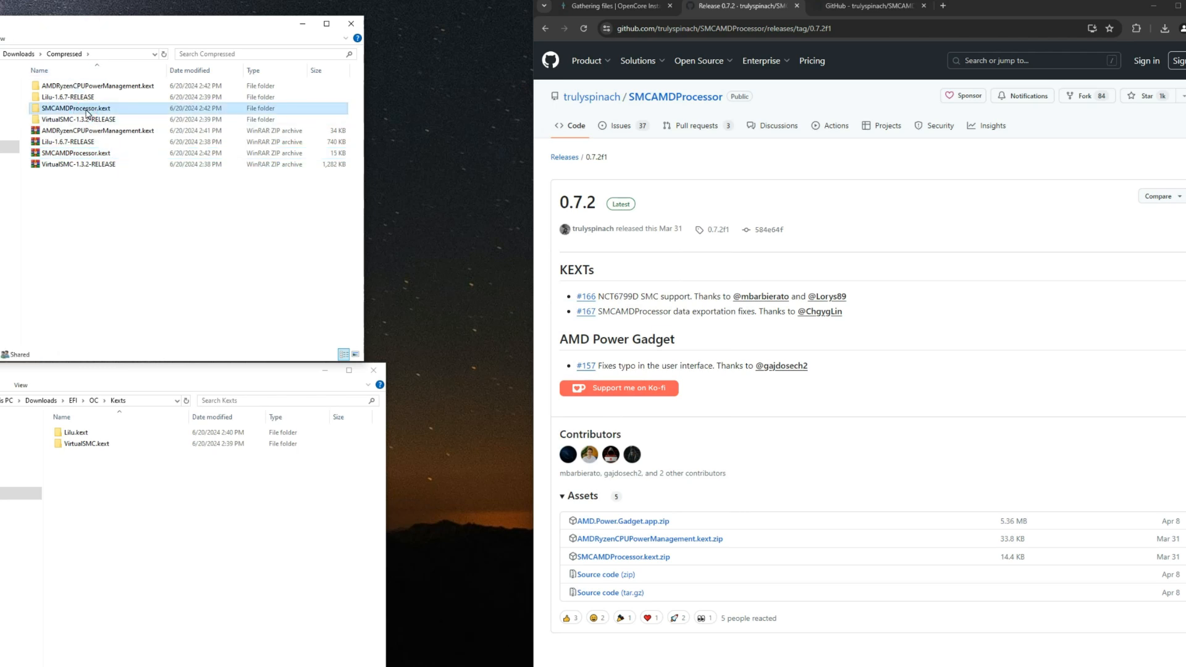
pyautogui.doubleClick(87, 112)
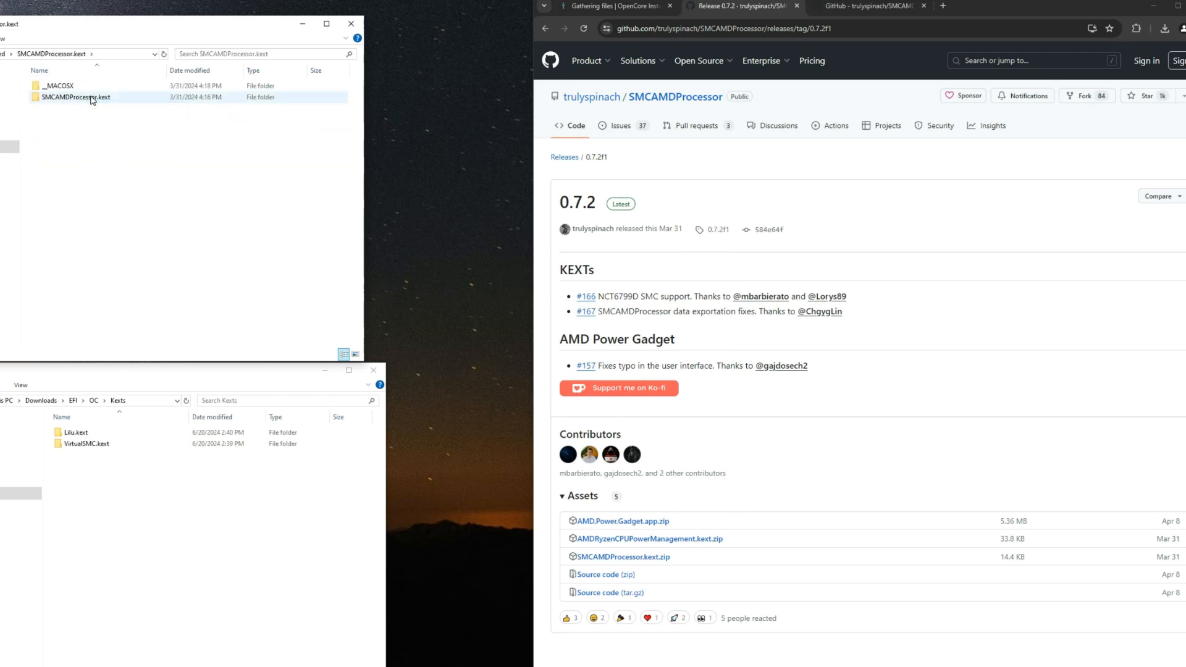
pyautogui.rightClick(92, 98)
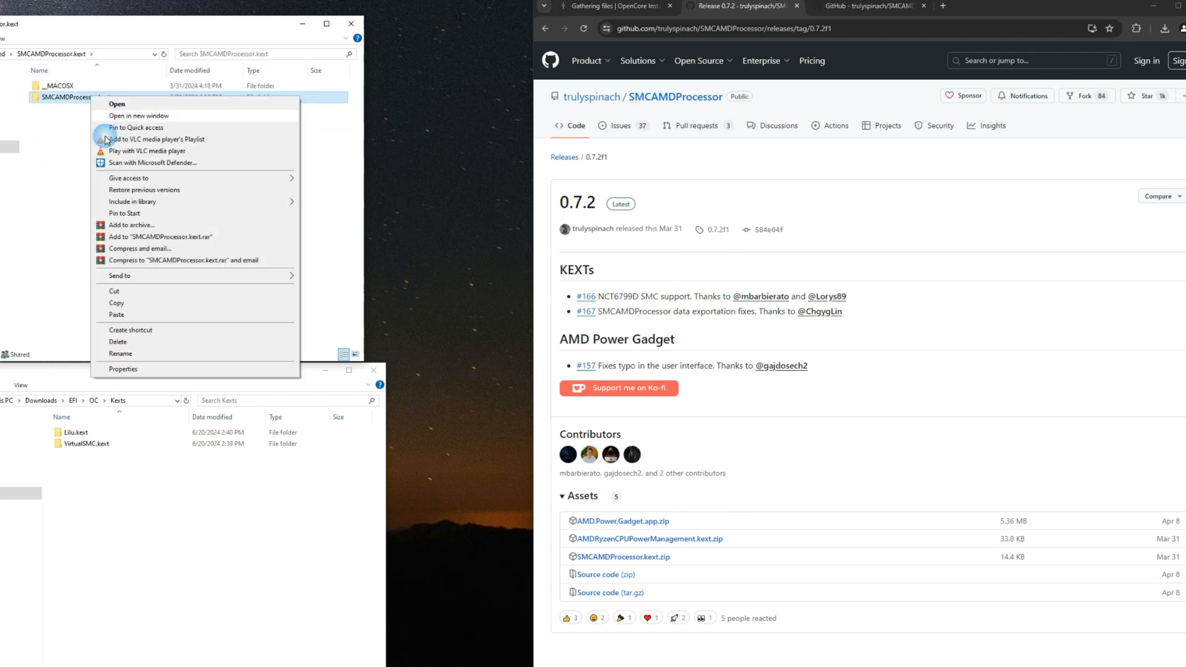
pyautogui.click(176, 303)
pyautogui.click(137, 488)
pyautogui.rightClick(137, 488)
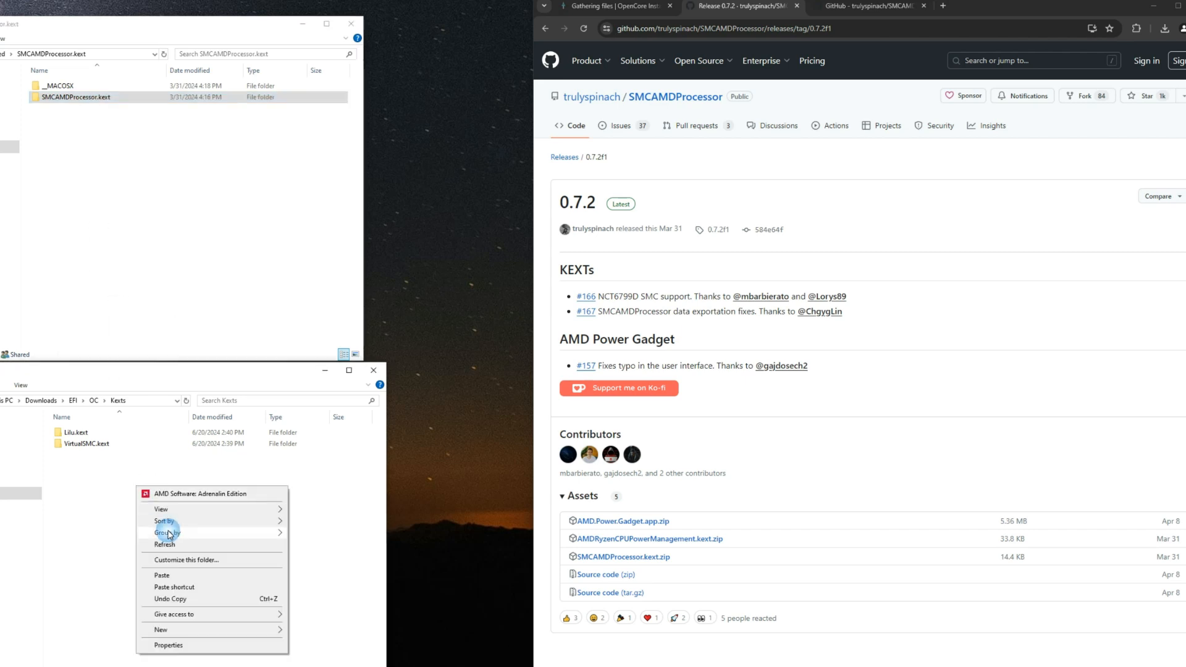
pyautogui.click(166, 575)
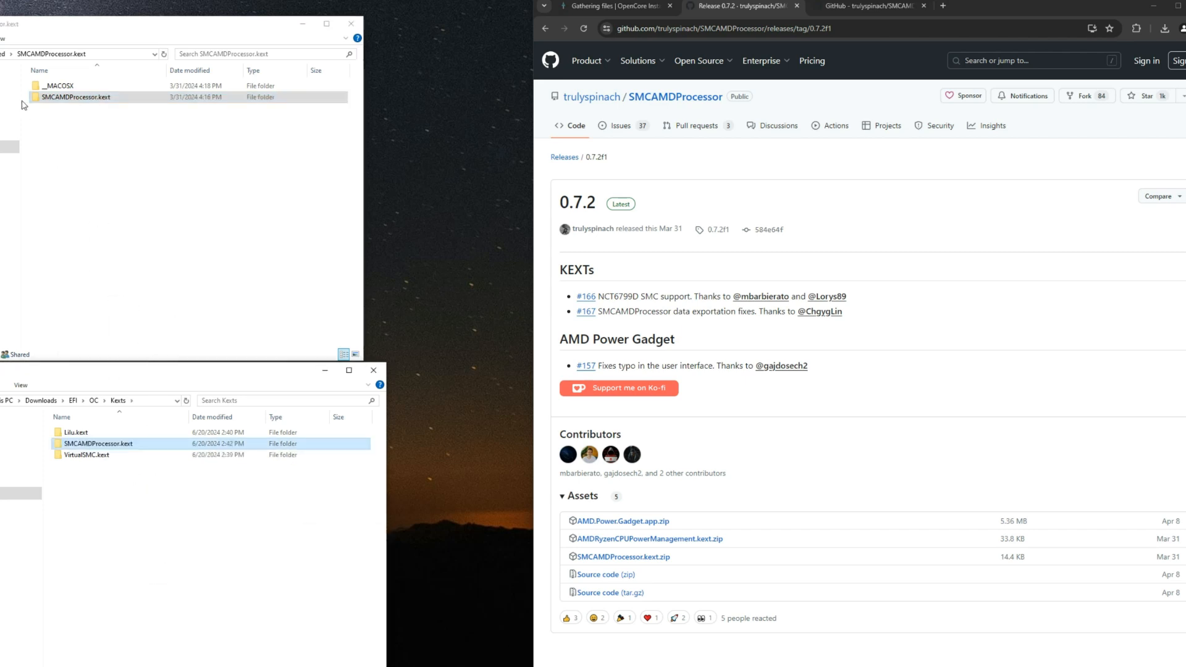
# Step: Copy AMDRyzenCPUPowerManagement.kext from its extracted folder in Compressed into the EFI/OC/Kexts folder
pyautogui.click(0, 54)
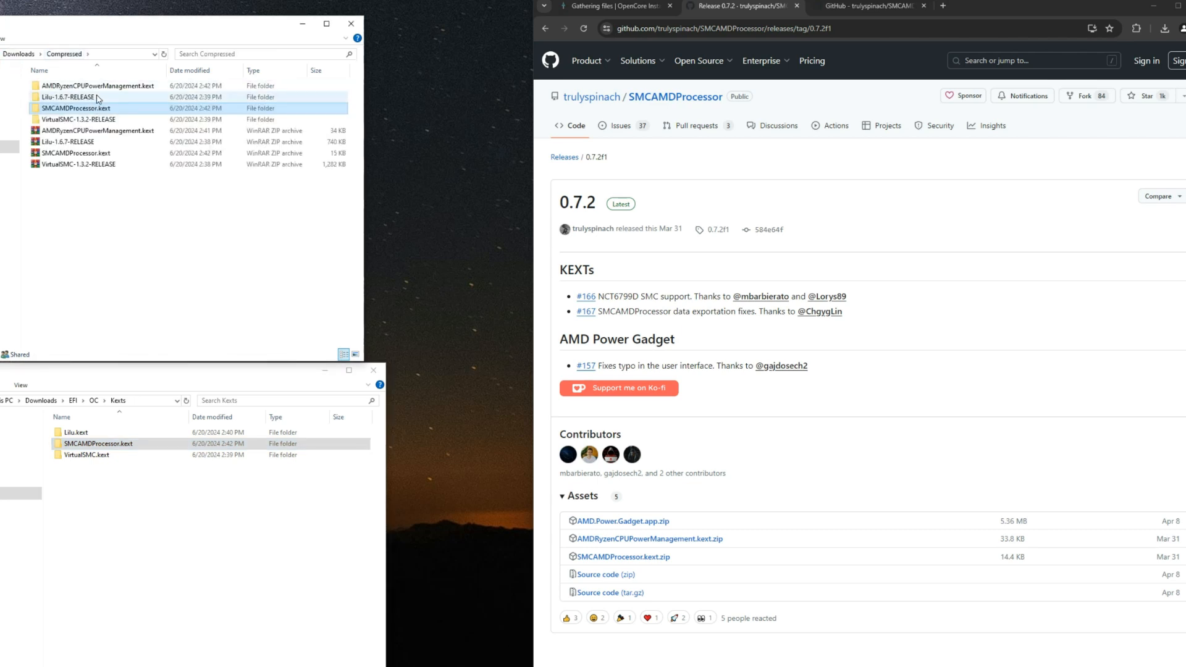
pyautogui.click(100, 87)
pyautogui.doubleClick(108, 88)
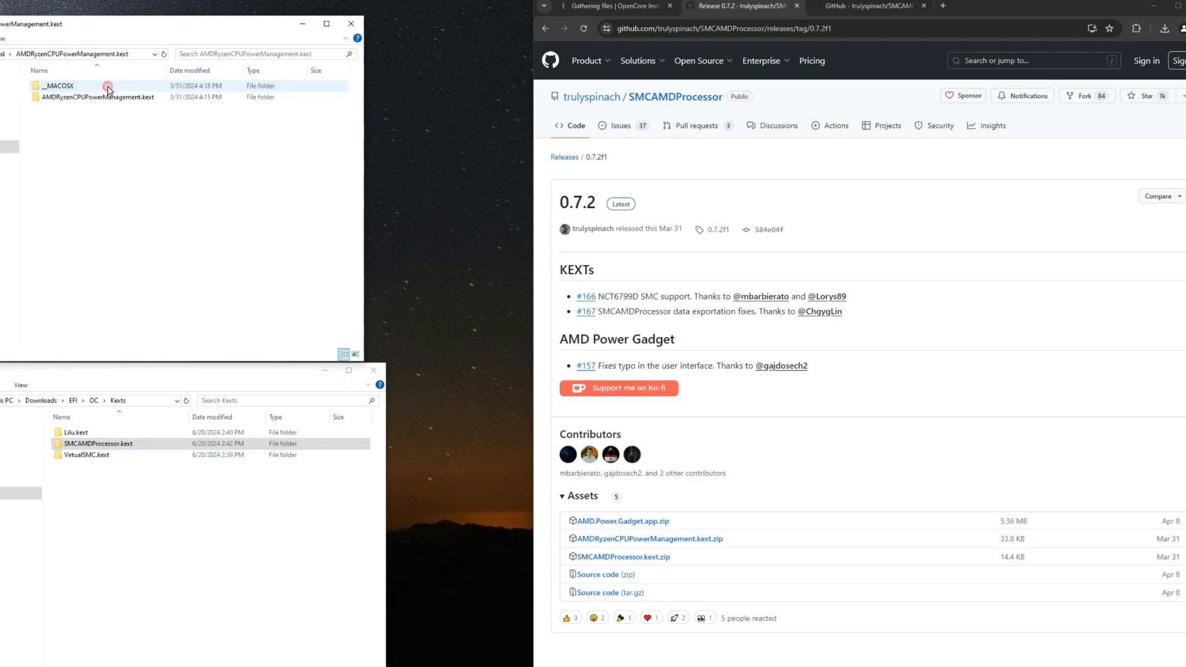
pyautogui.rightClick(97, 100)
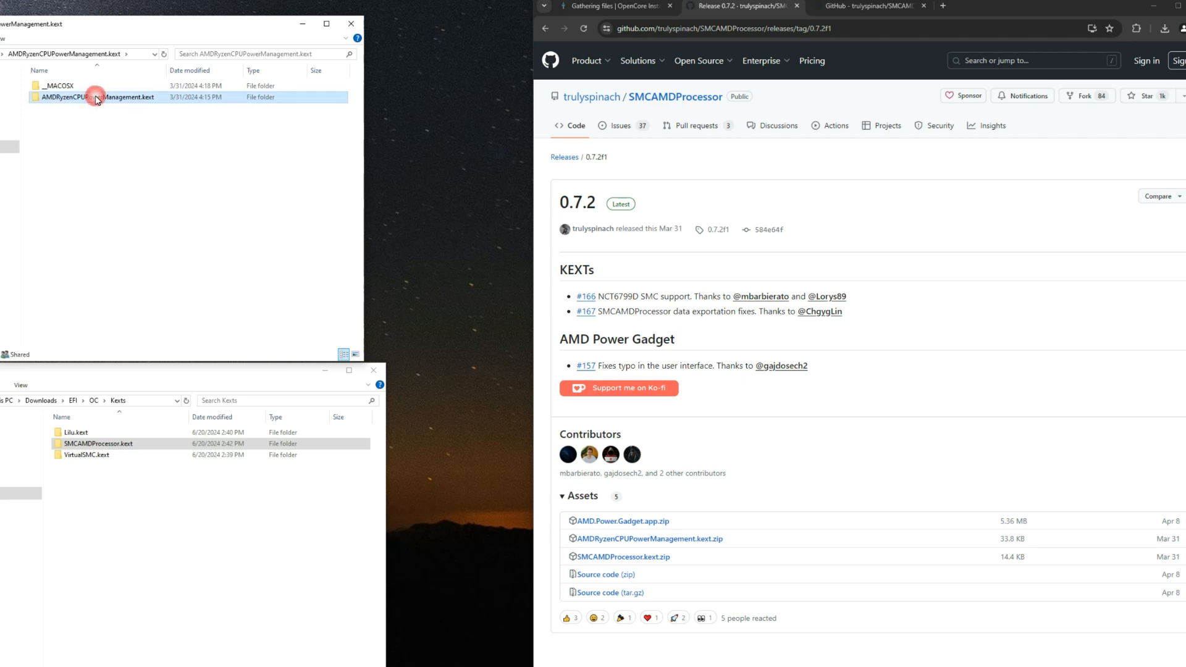
pyautogui.click(138, 306)
pyautogui.rightClick(138, 501)
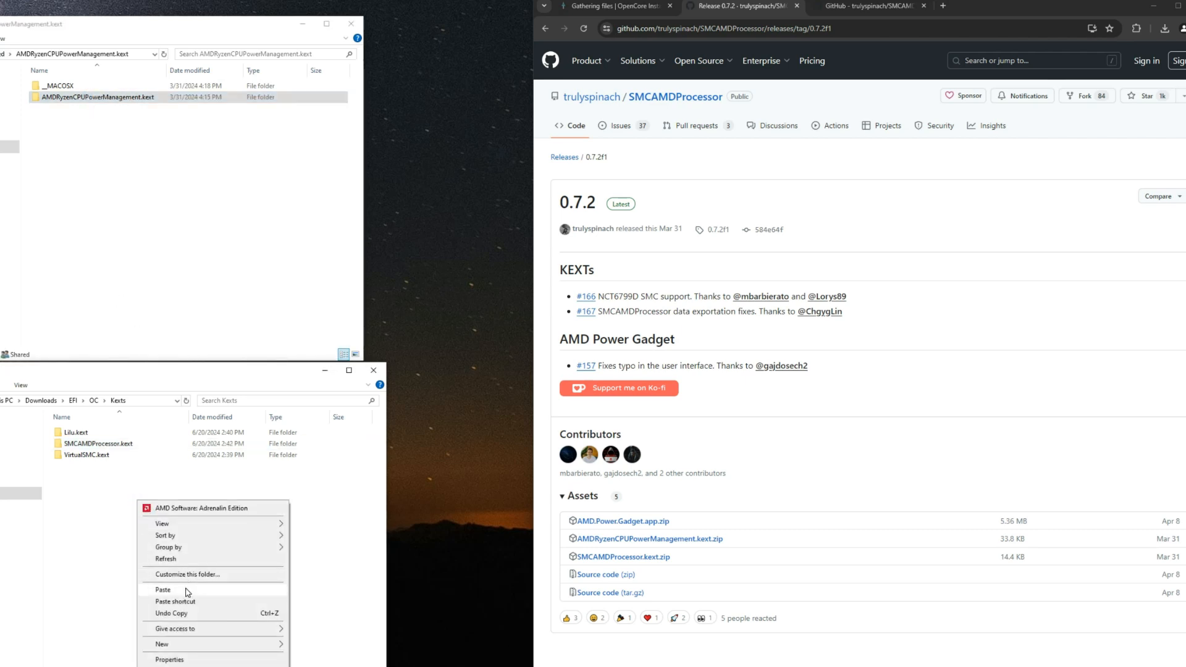
pyautogui.click(180, 590)
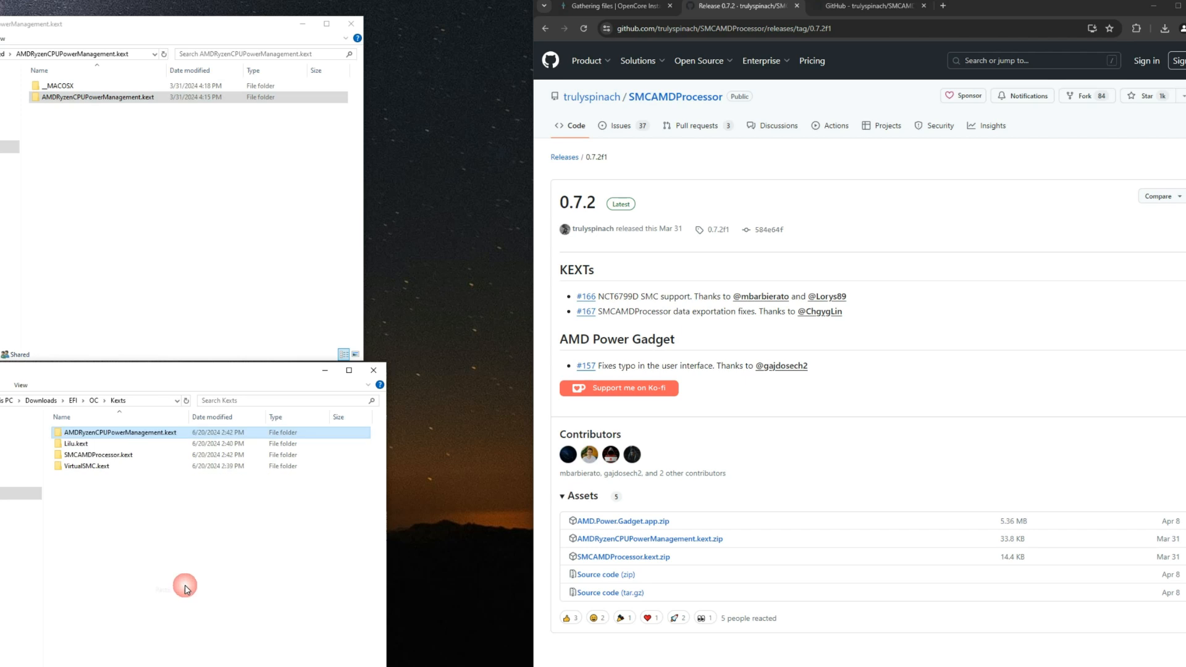
pyautogui.doubleClick(187, 432)
pyautogui.click(5, 400)
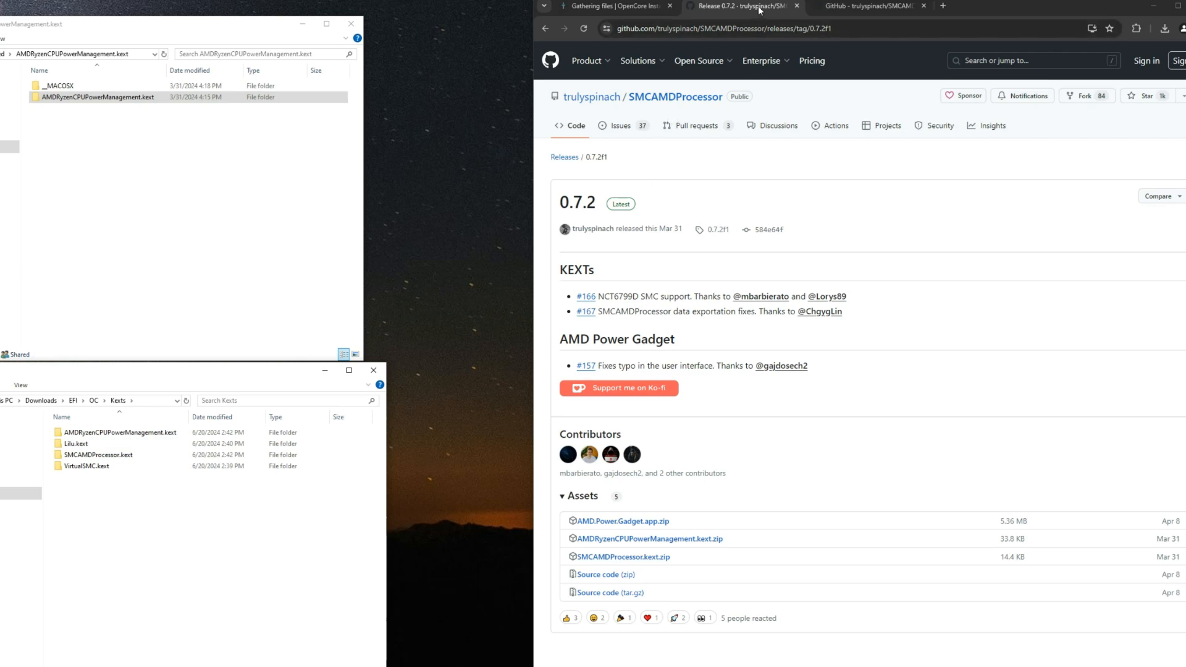
# Step: Close both SMCAMDProcessor GitHub tabs and review the remaining VirtualSMC Plugins entries, including SMCLightSensor.kext, in the install guide
pyautogui.click(796, 7)
pyautogui.click(796, 7)
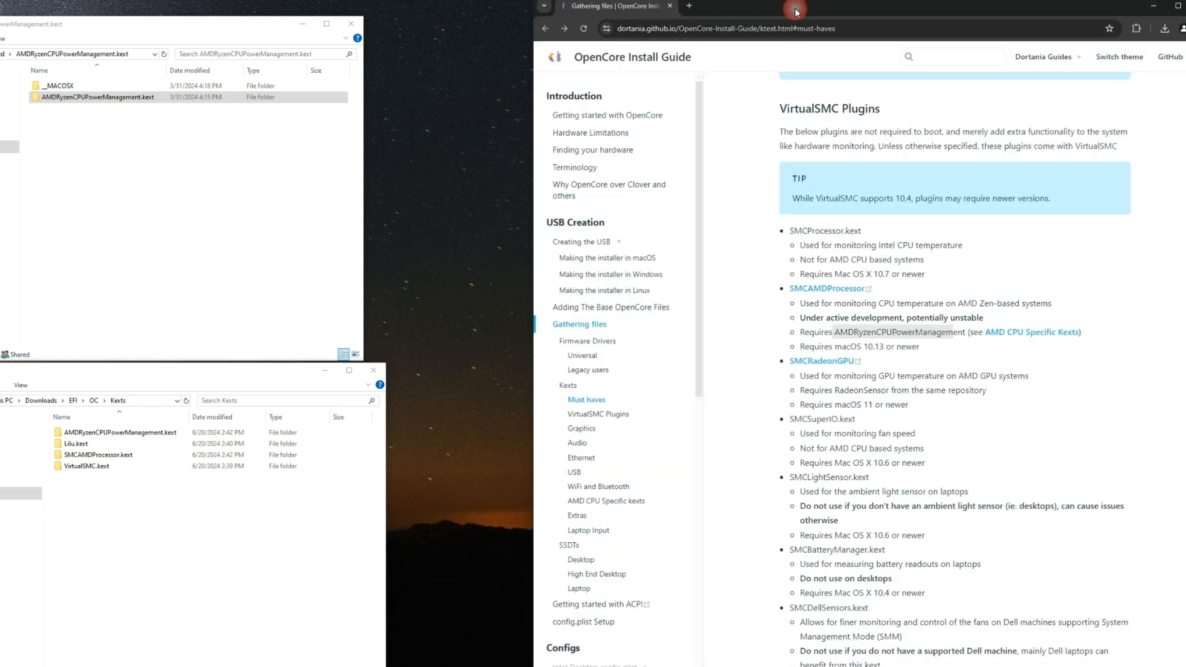
pyautogui.click(780, 341)
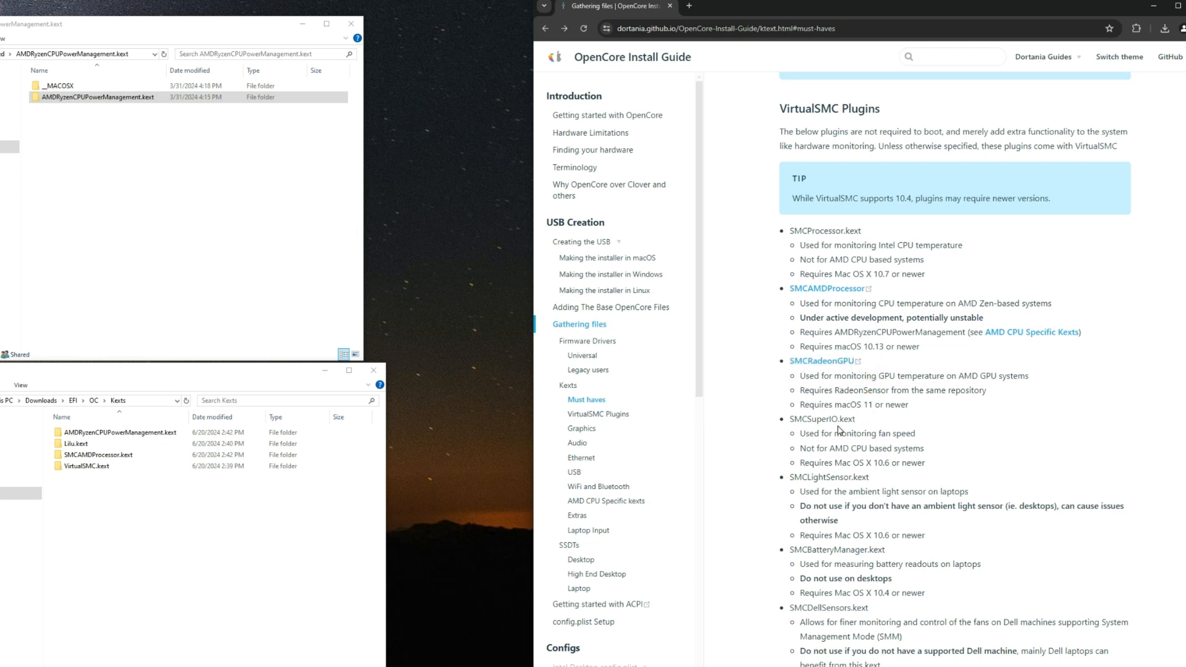
pyautogui.scroll(-2, 844, 432)
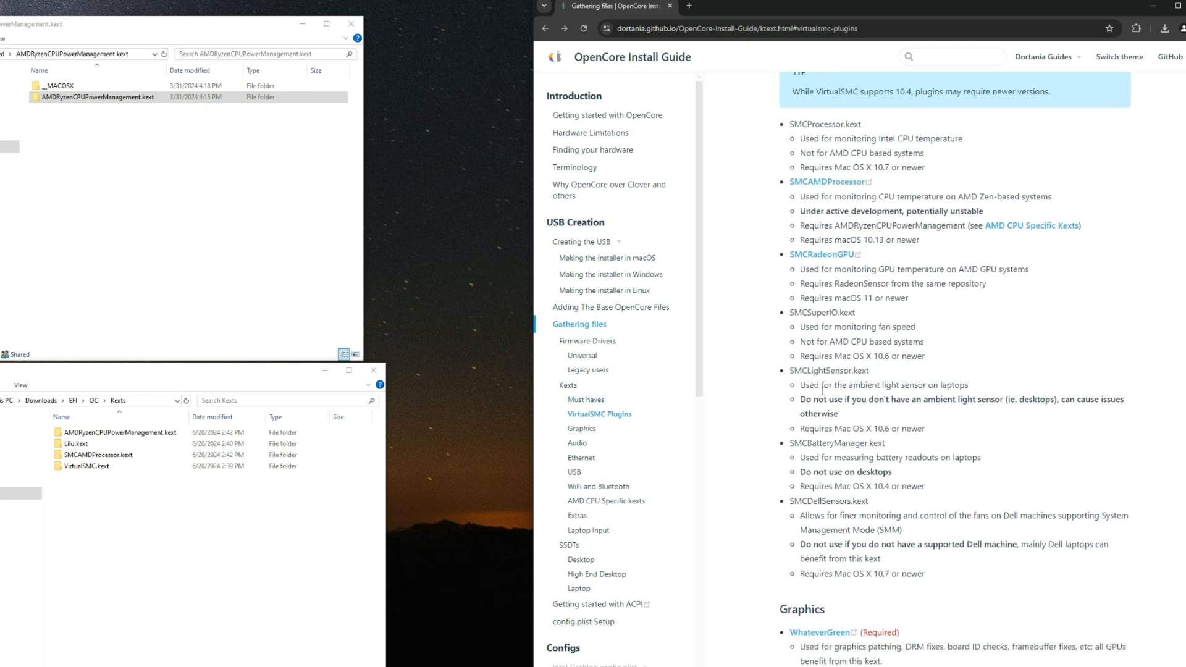
pyautogui.moveTo(806, 385); pyautogui.dragTo(970, 386)
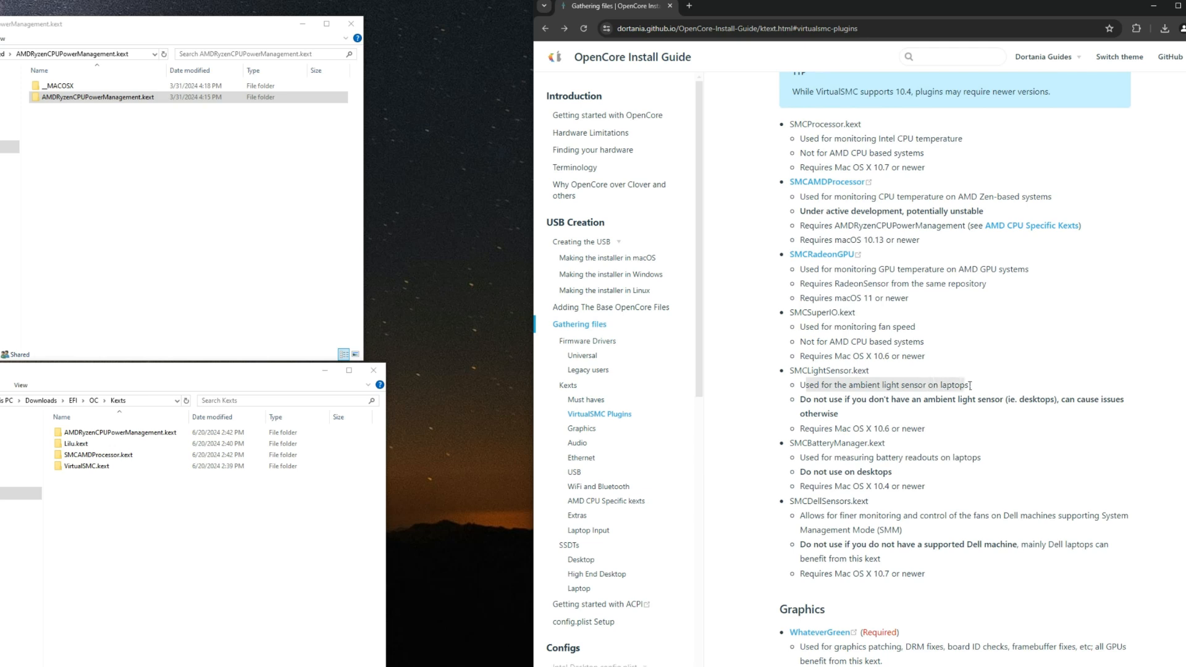
pyautogui.click(844, 416)
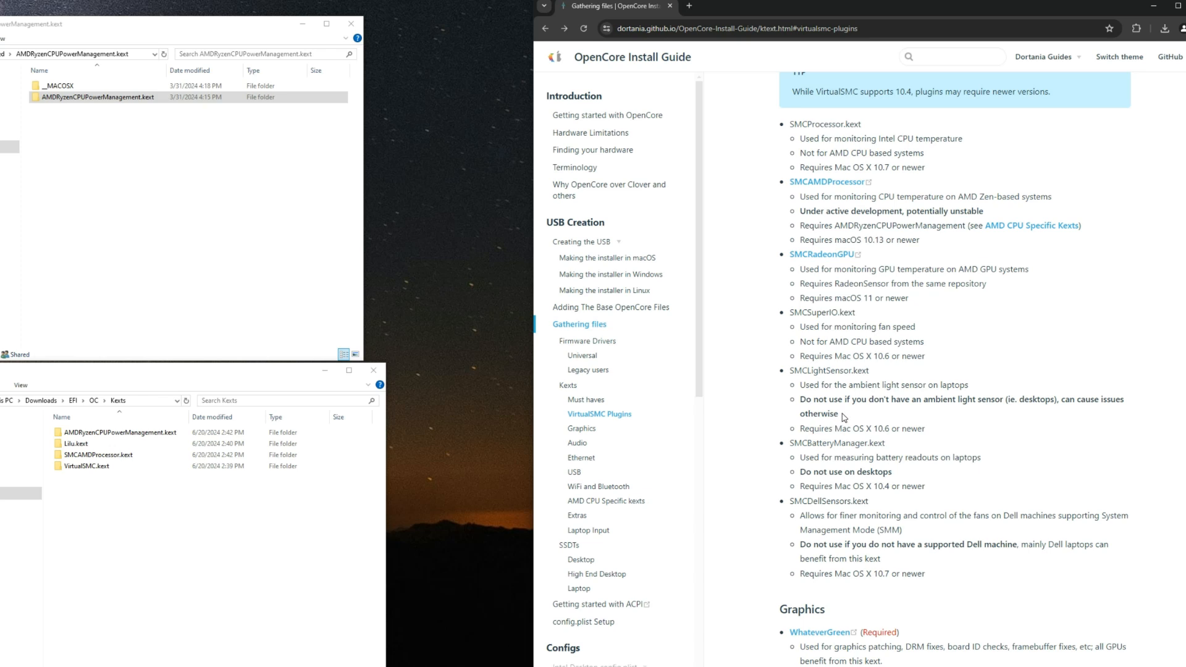
# Step: Open the required WhateverGreen link from the Graphics section in a new tab and download WhateverGreen-1.6.6-RELEASE.zip
pyautogui.scroll(-6, 844, 415)
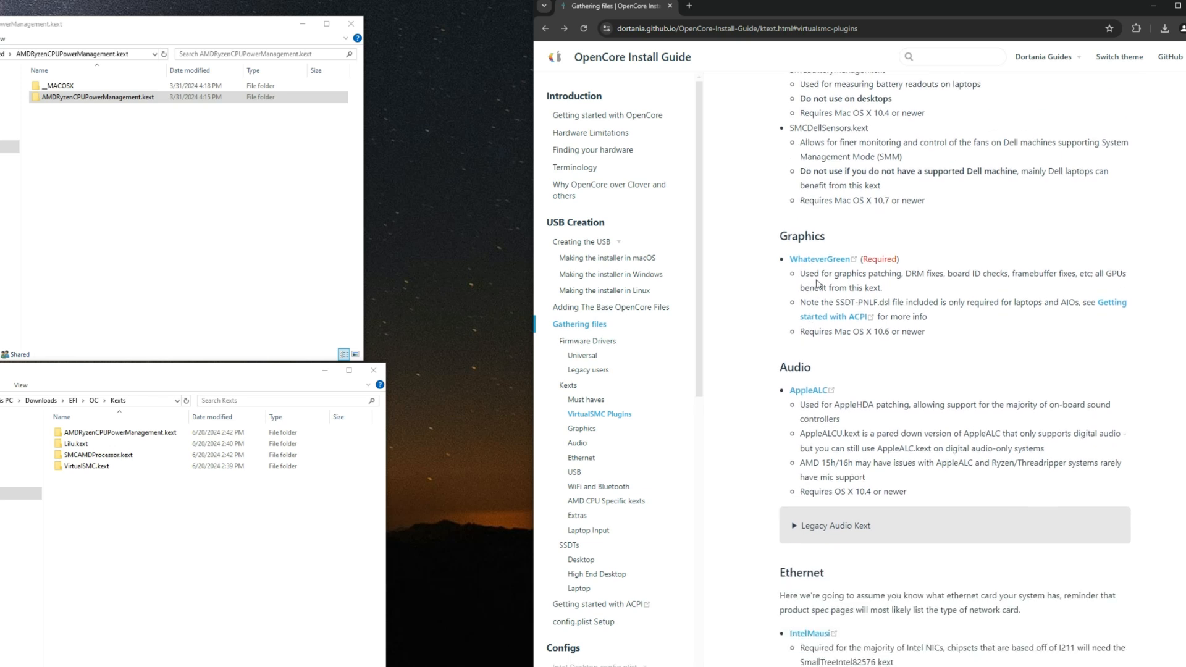
pyautogui.rightClick(831, 263)
pyautogui.click(843, 273)
pyautogui.hotkey('ctrl', 'Tab')
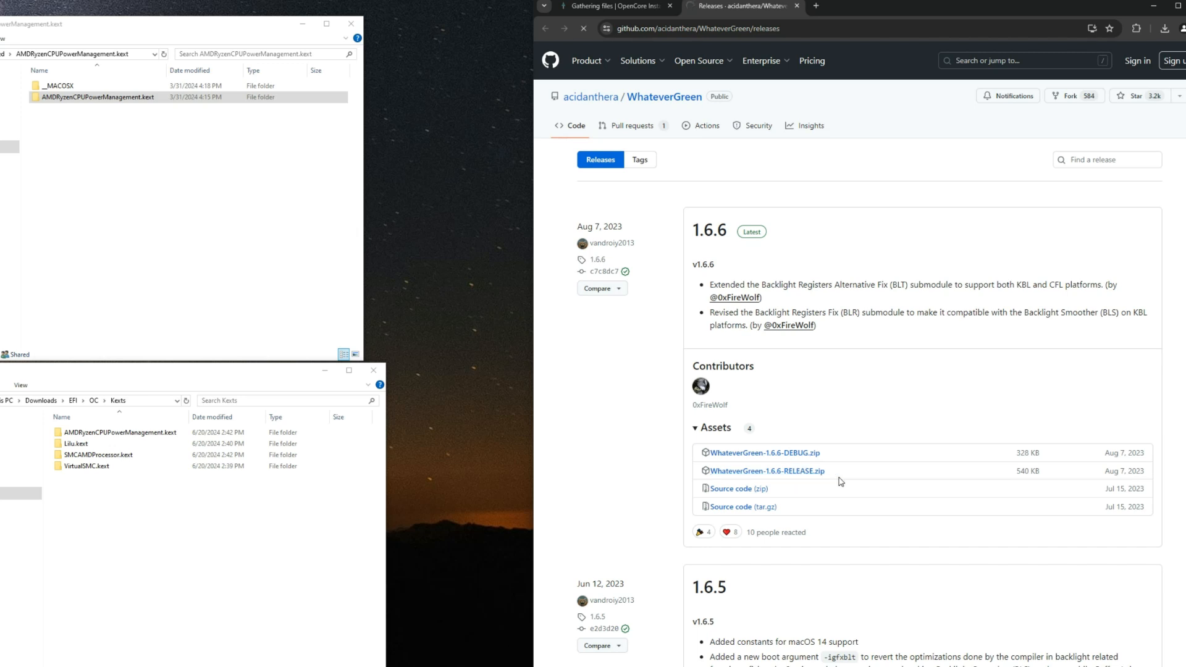
pyautogui.click(544, 423)
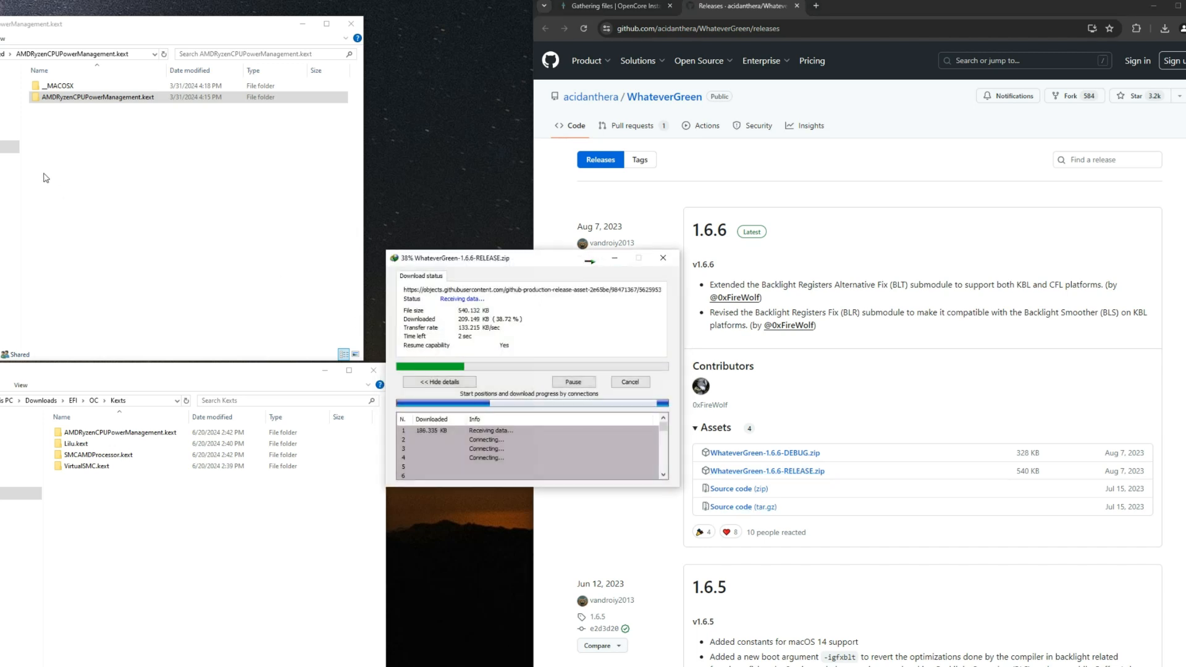
# Step: Extract the WhateverGreen-1.6.6-RELEASE archive into its own folder in Downloads/Compressed
pyautogui.click(0, 54)
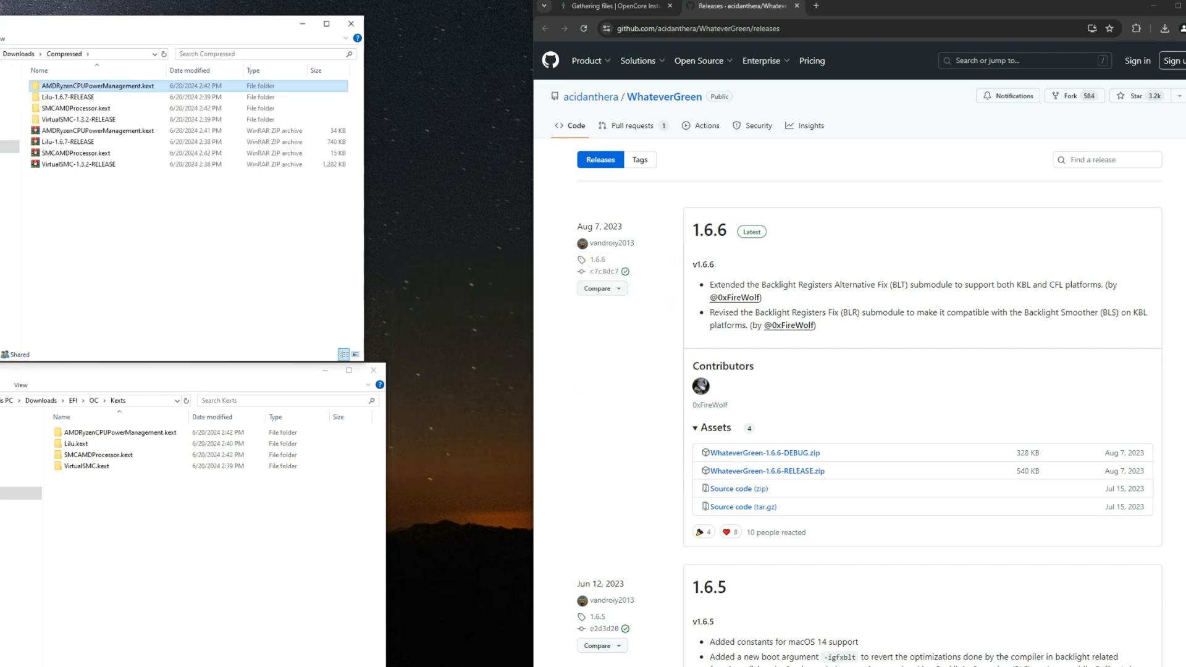
pyautogui.click(99, 207)
pyautogui.click(75, 177)
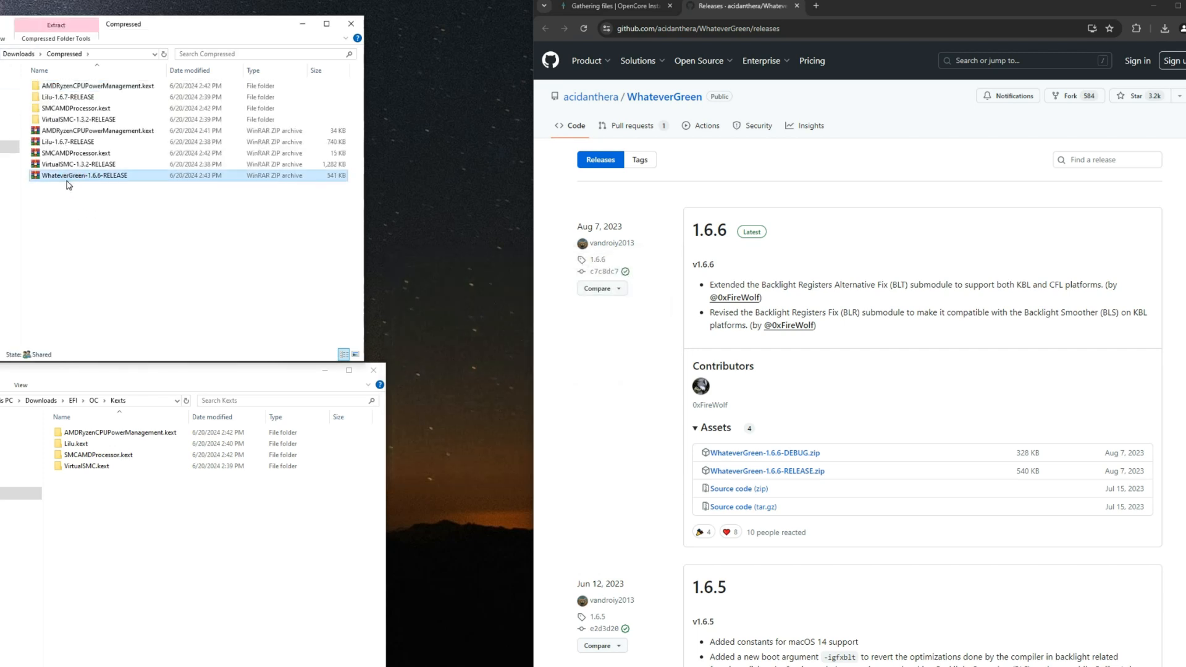
pyautogui.rightClick(75, 178)
pyautogui.click(109, 210)
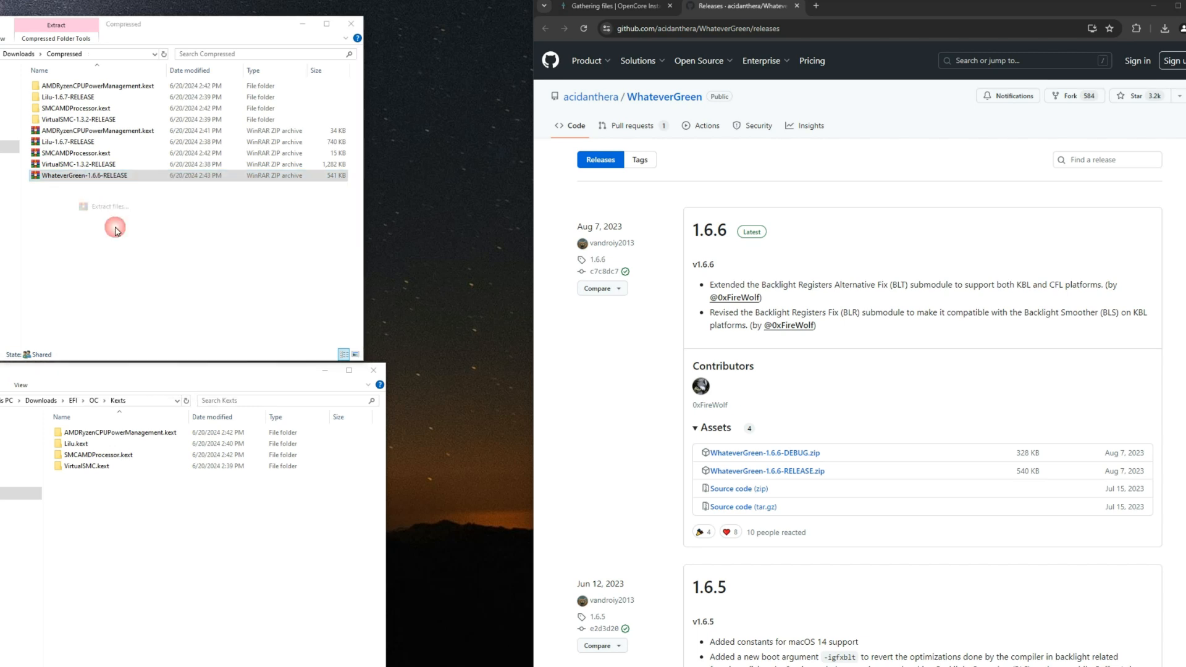
pyautogui.press('Return')
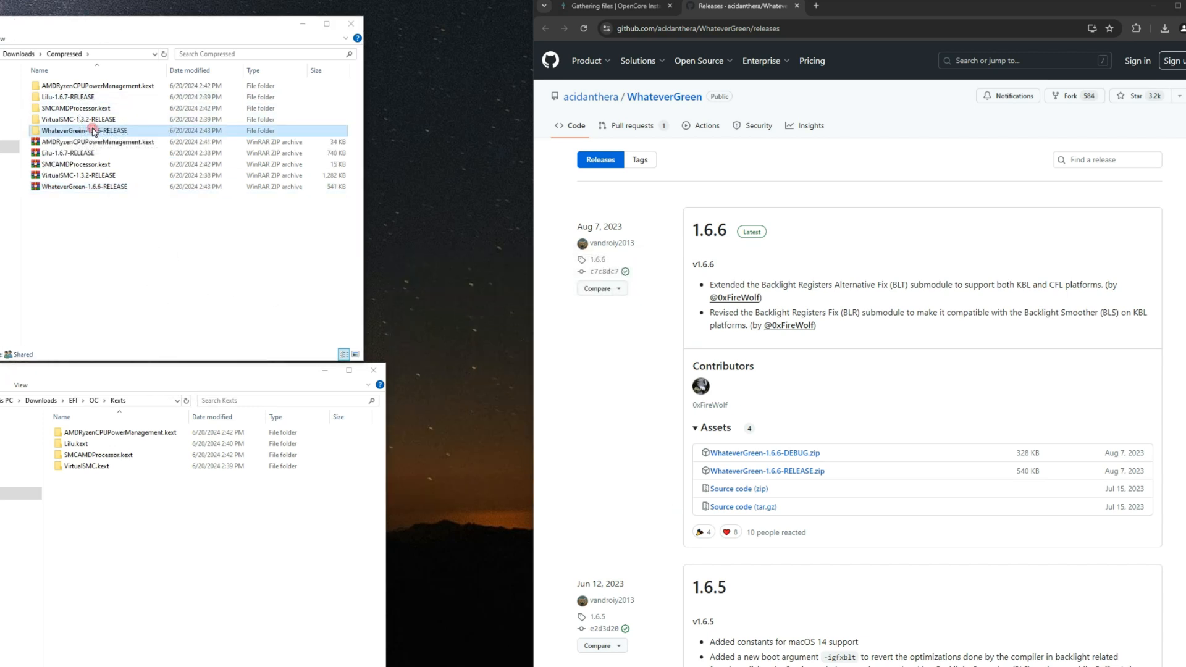
# Step: Copy WhateverGreen.kext from the WhateverGreen-1.6.6-RELEASE folder into the EFI/OC/Kexts folder
pyautogui.doubleClick(93, 130)
pyautogui.click(128, 87)
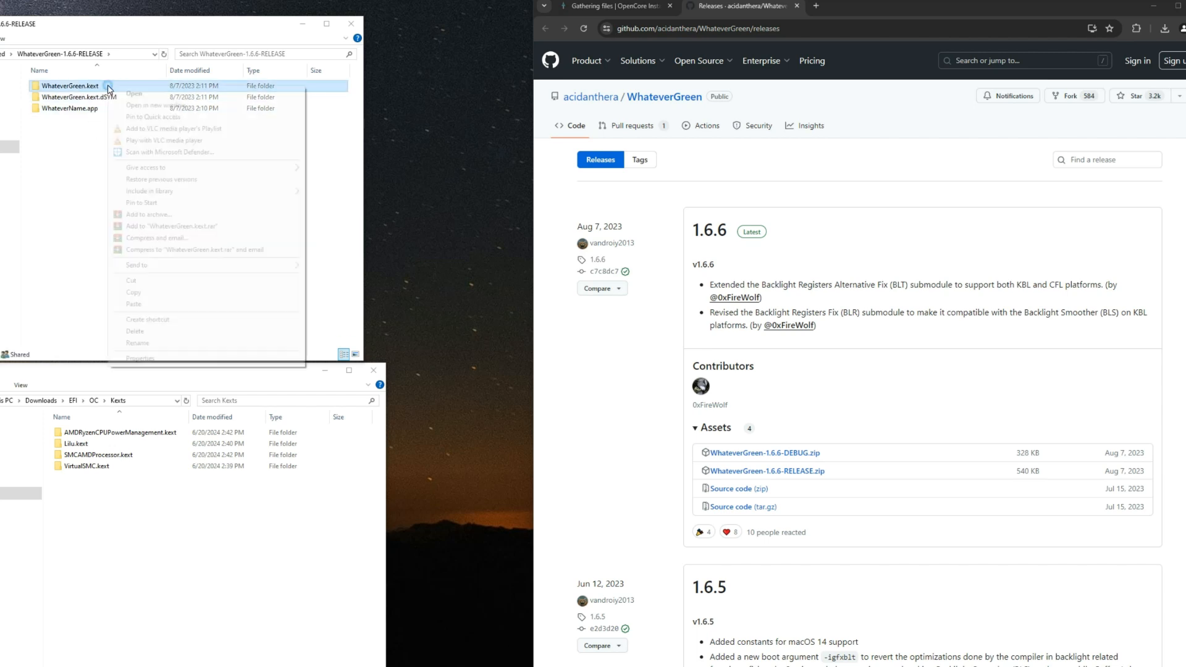
pyautogui.rightClick(108, 86)
pyautogui.click(167, 292)
pyautogui.click(106, 516)
pyautogui.rightClick(106, 517)
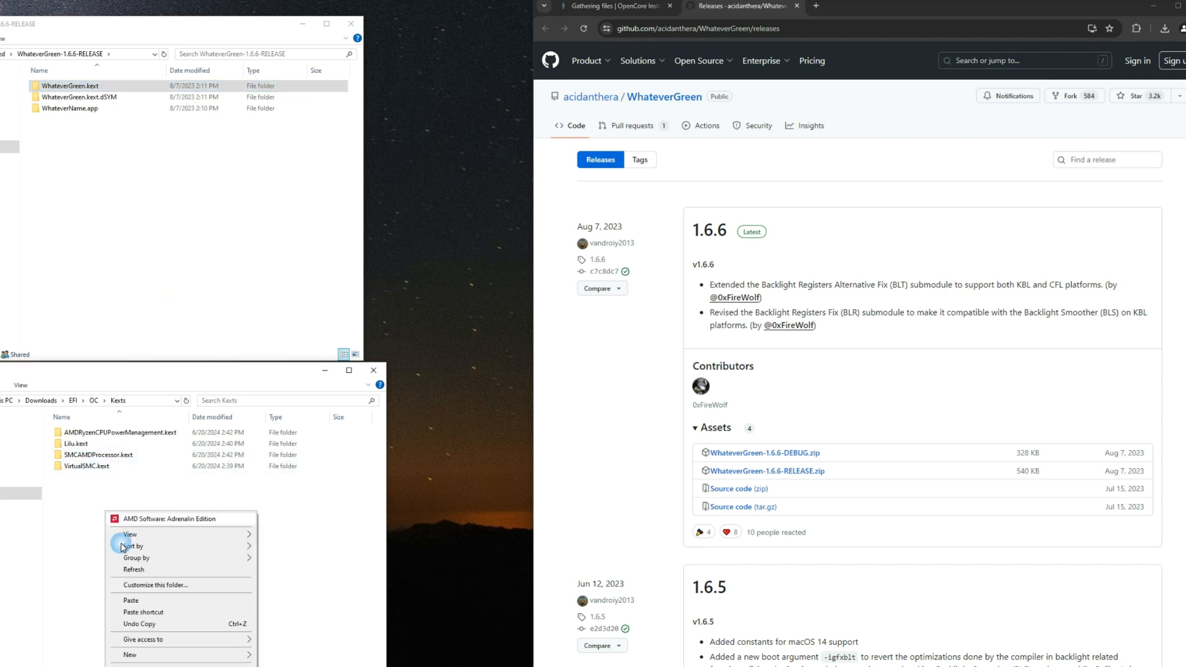
pyautogui.click(144, 598)
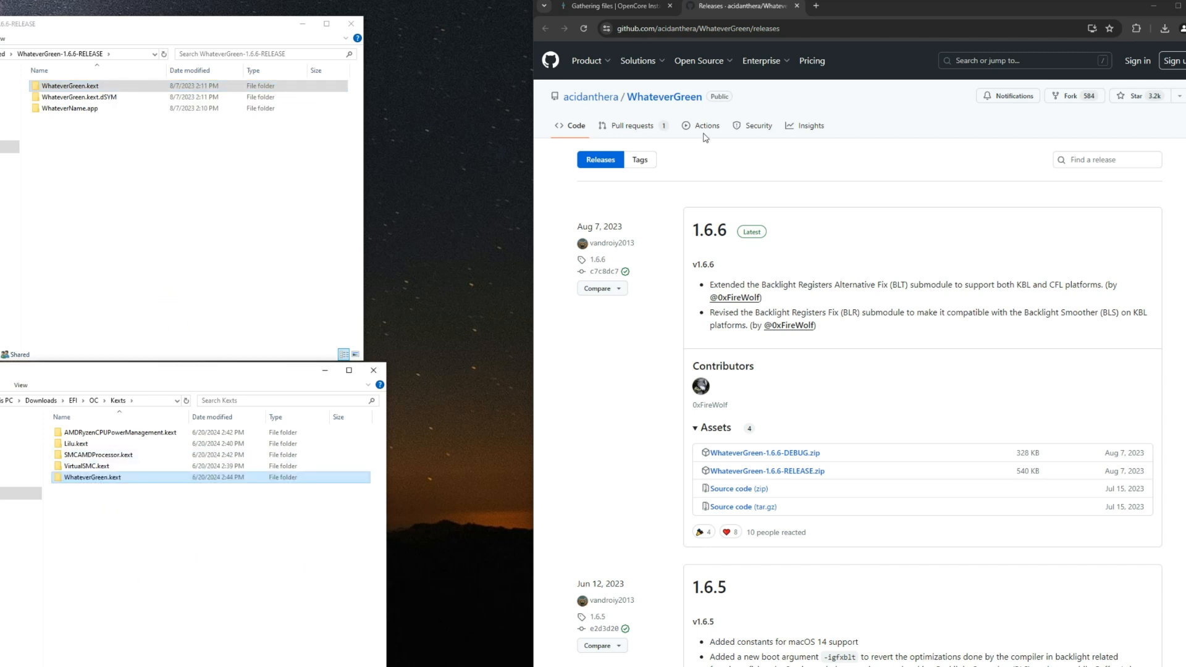
# Step: Close the WhateverGreen releases tab and download AppleALC-1.9.0-RELEASE.zip through the guide's AppleALC link in the Audio section
pyautogui.click(796, 6)
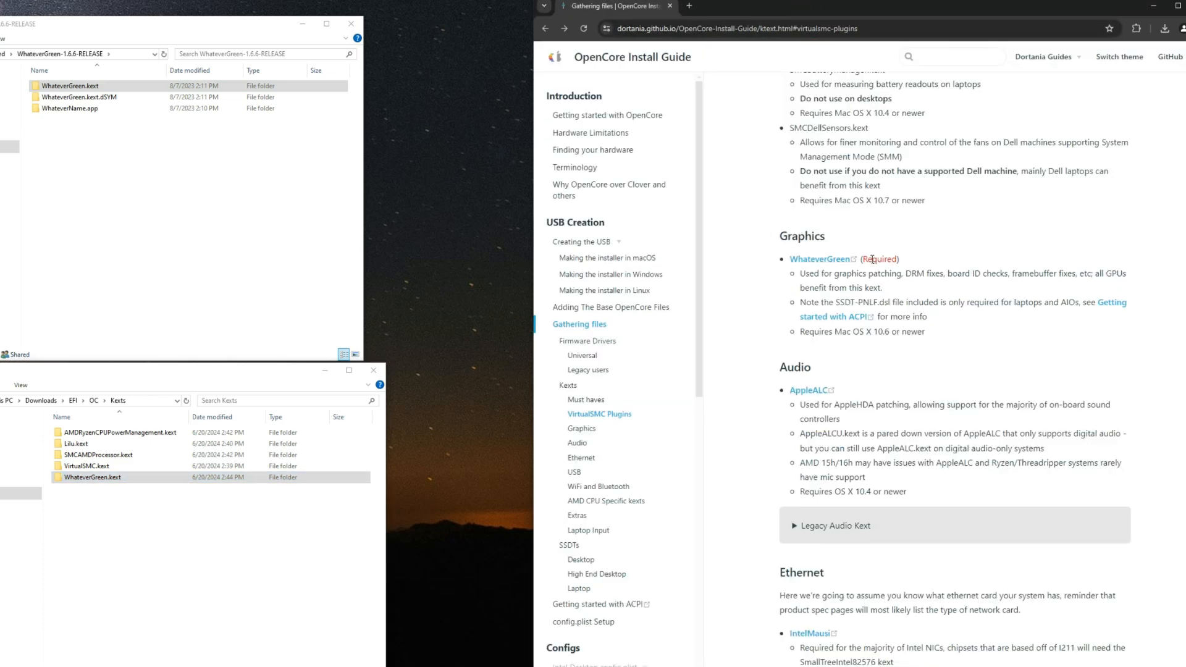
pyautogui.scroll(-2, 775, 302)
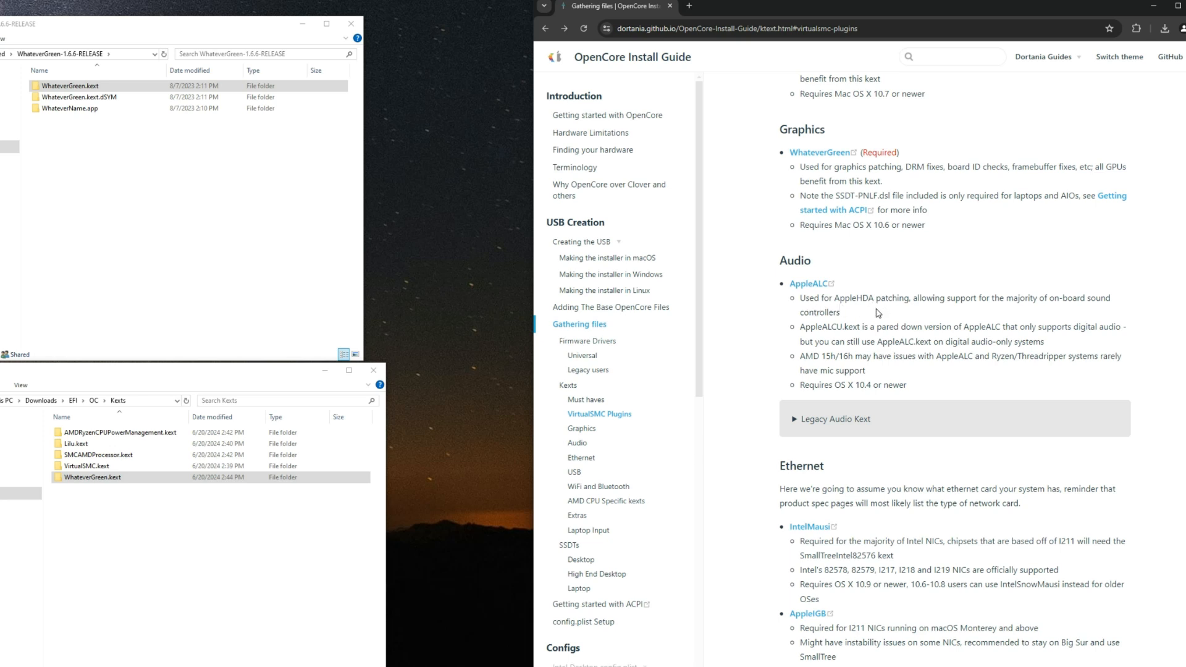
pyautogui.rightClick(797, 284)
pyautogui.click(819, 291)
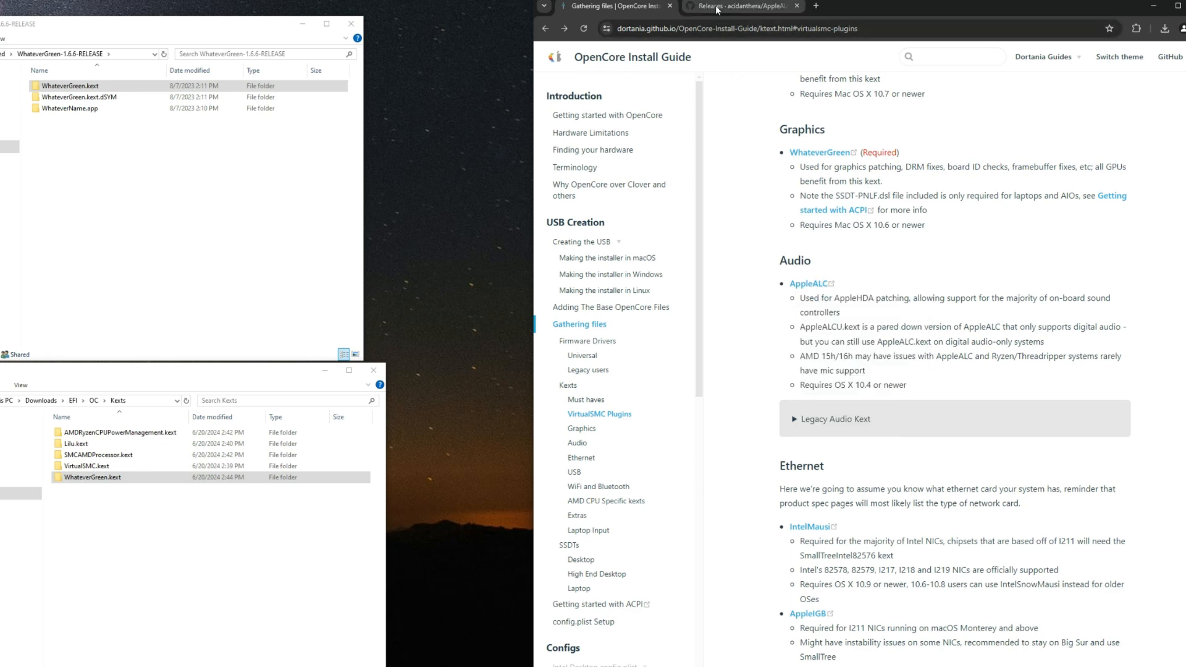
pyautogui.click(729, 5)
pyautogui.click(761, 444)
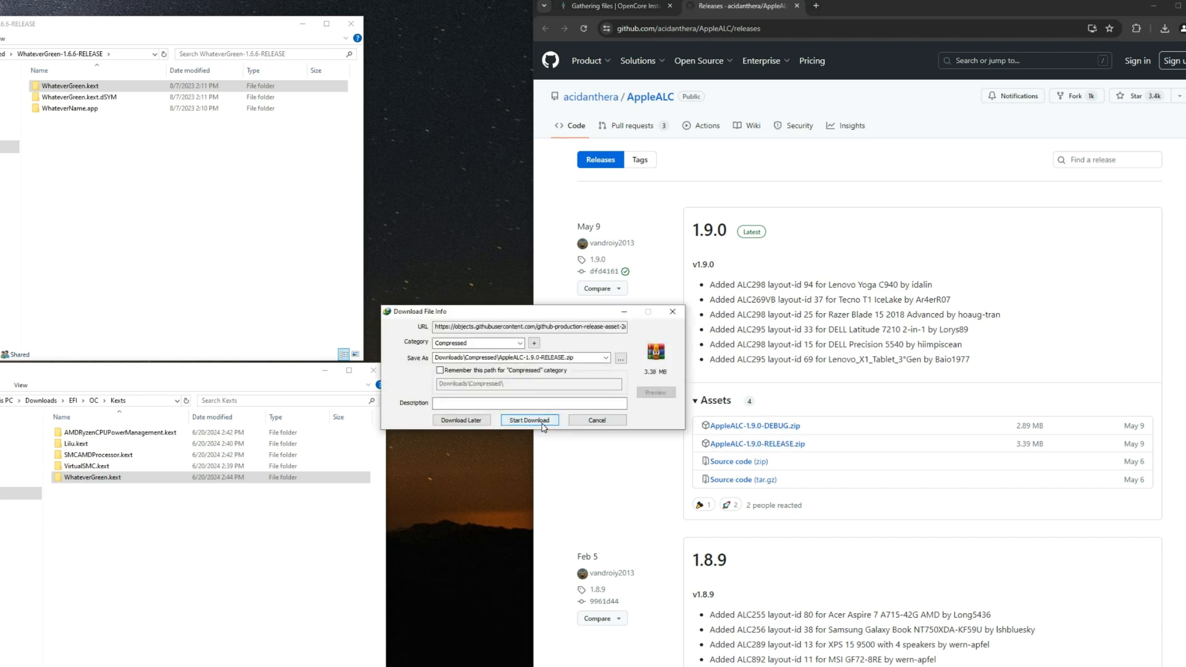
pyautogui.click(535, 421)
# Step: Extract the AppleALC-1.9.0-RELEASE archive into its own folder in Downloads/Compressed
pyautogui.hotkey('alt', 'Left')
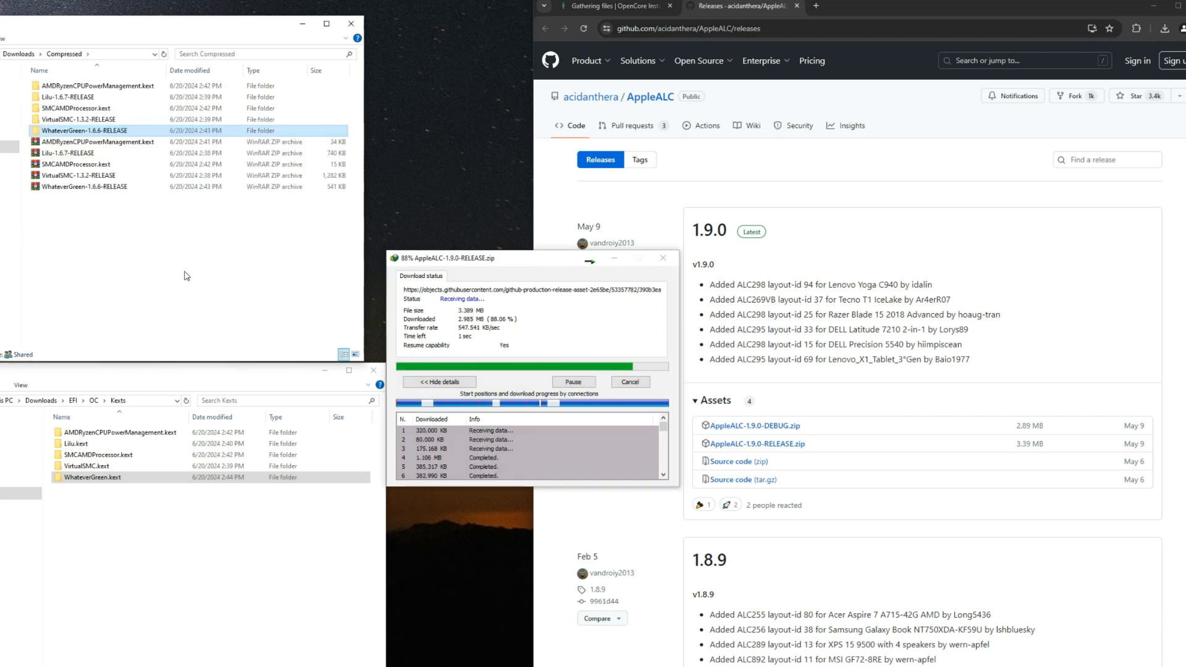
pyautogui.click(90, 153)
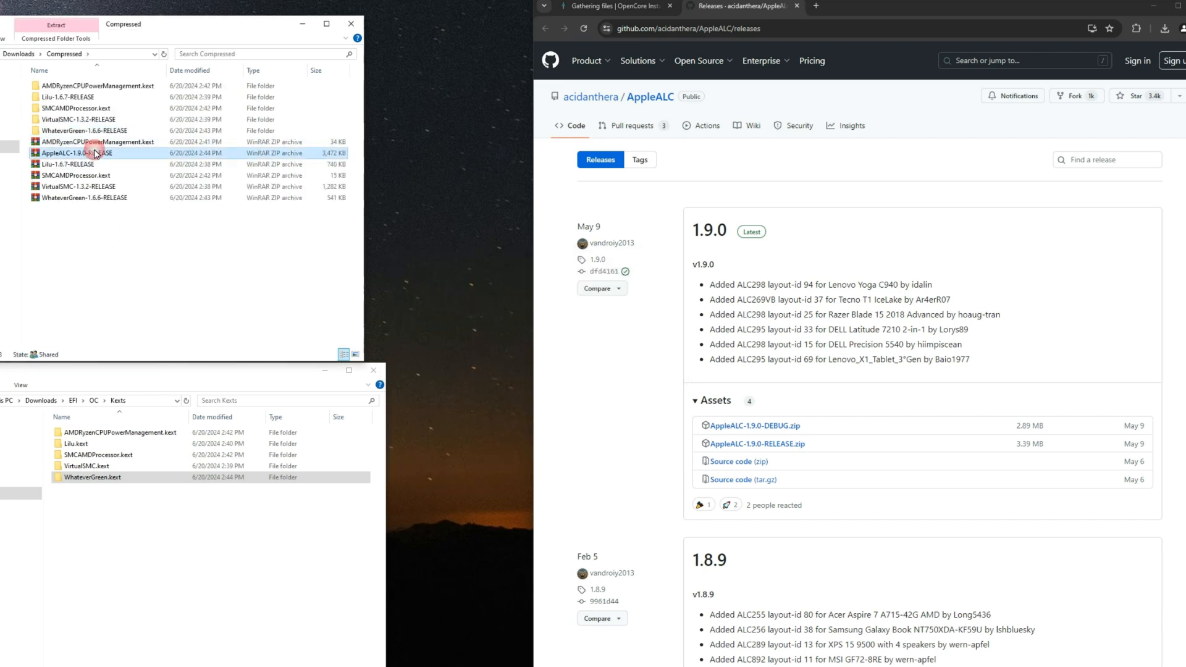
pyautogui.rightClick(94, 152)
pyautogui.click(145, 183)
pyautogui.press('Return')
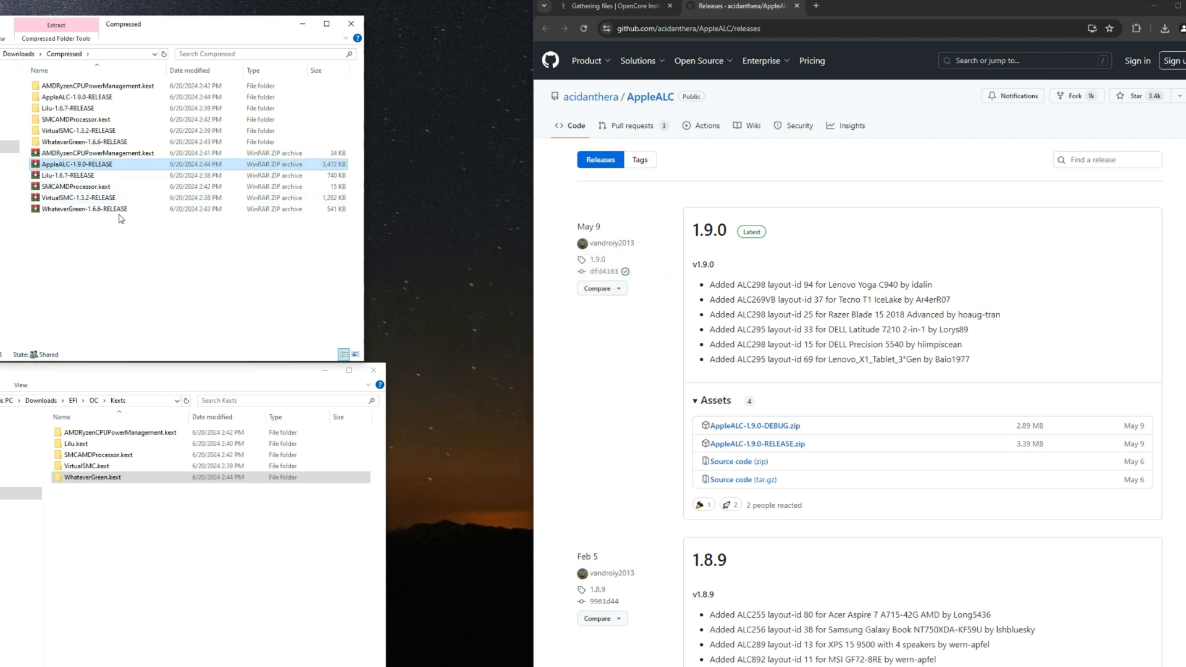
# Step: Copy AppleALC.kext from the AppleALC-1.9.0-RELEASE folder into the EFI/OC/Kexts folder
pyautogui.doubleClick(76, 98)
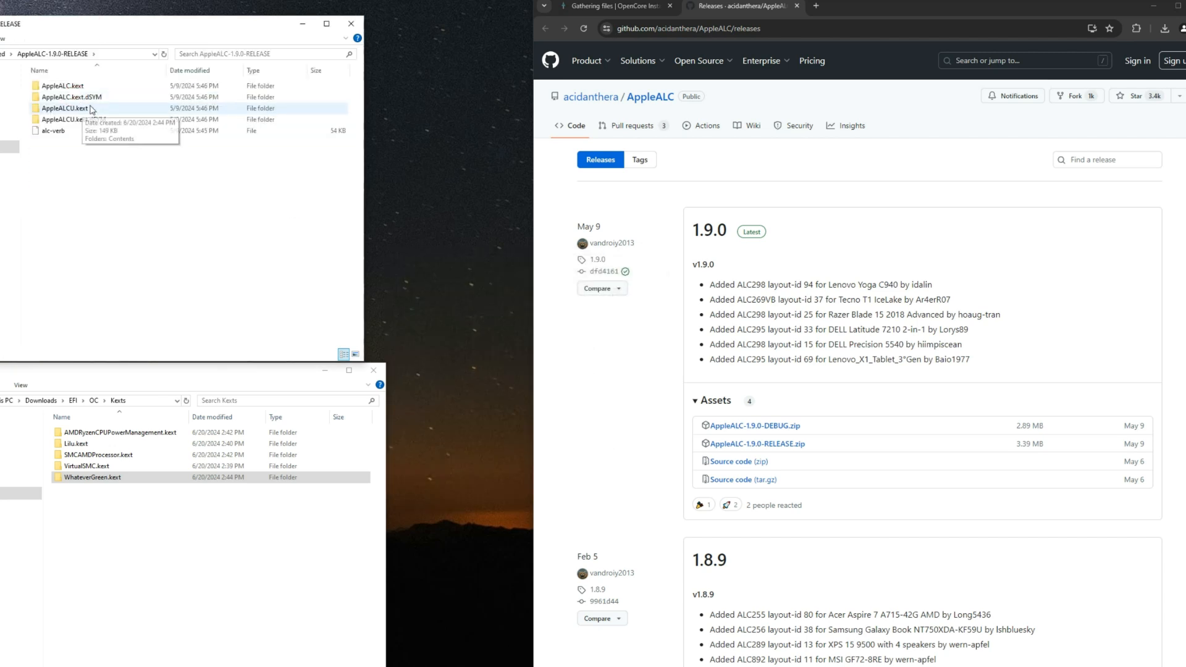
pyautogui.rightClick(110, 91)
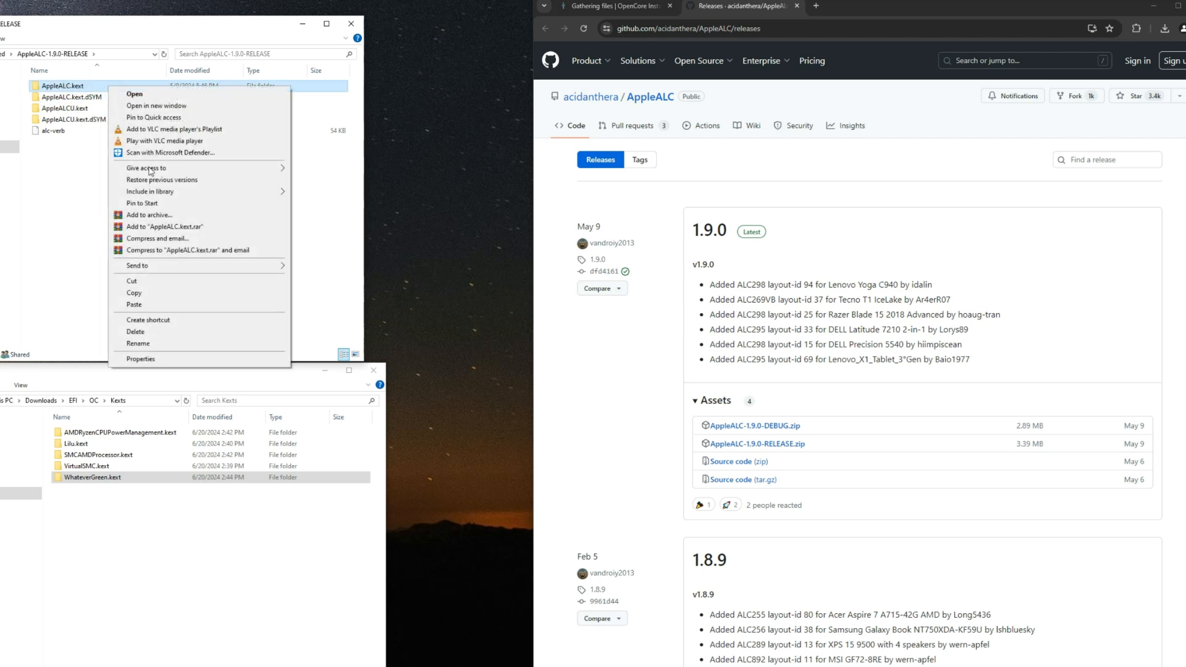
pyautogui.click(134, 293)
pyautogui.rightClick(157, 525)
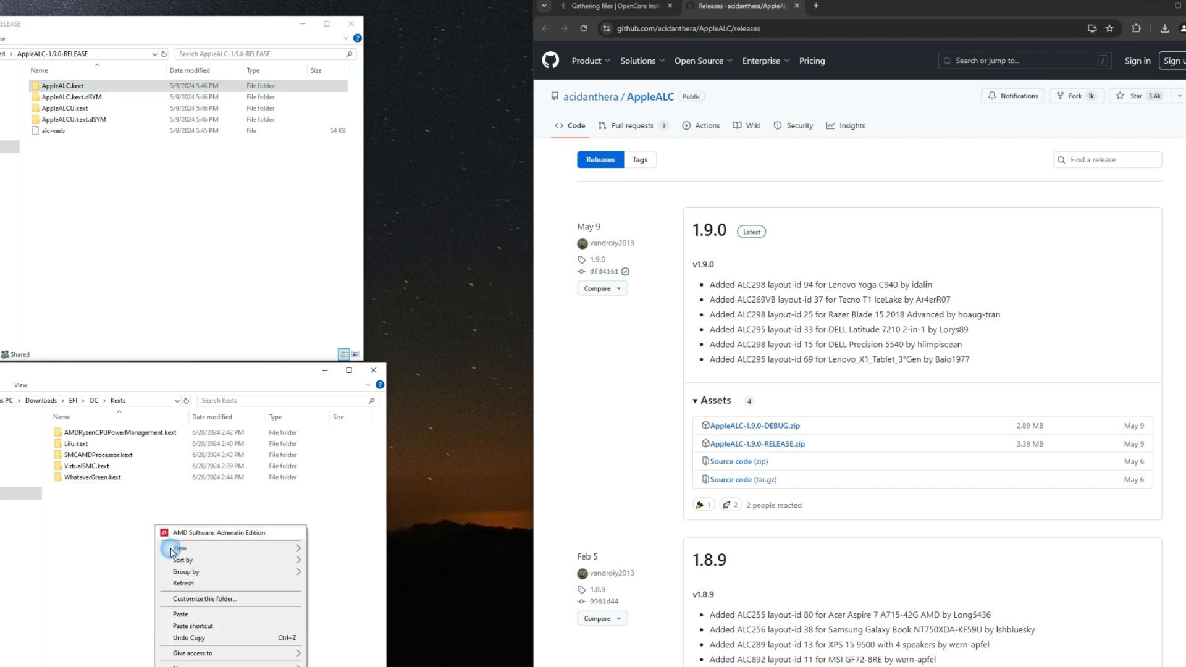
pyautogui.click(210, 614)
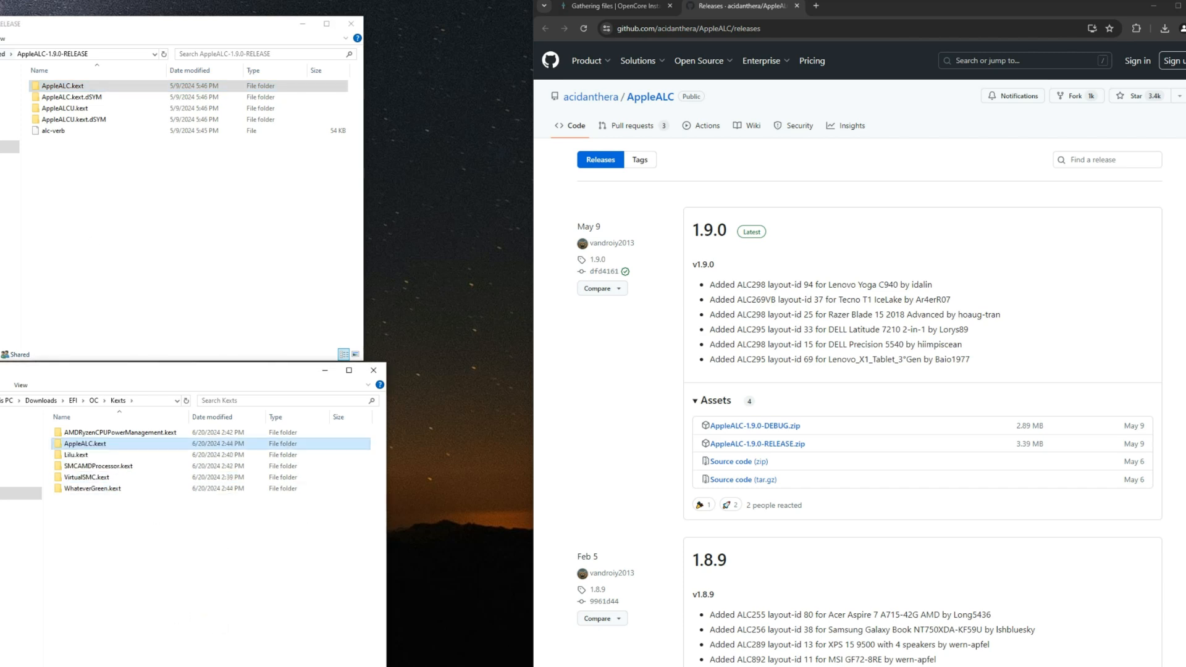
# Step: Delete all extracted kext folders and ZIP archives from Downloads/Compressed
pyautogui.hotkey('alt', 'Left')
pyautogui.click(145, 275)
pyautogui.moveTo(120, 323); pyautogui.dragTo(205, 77)
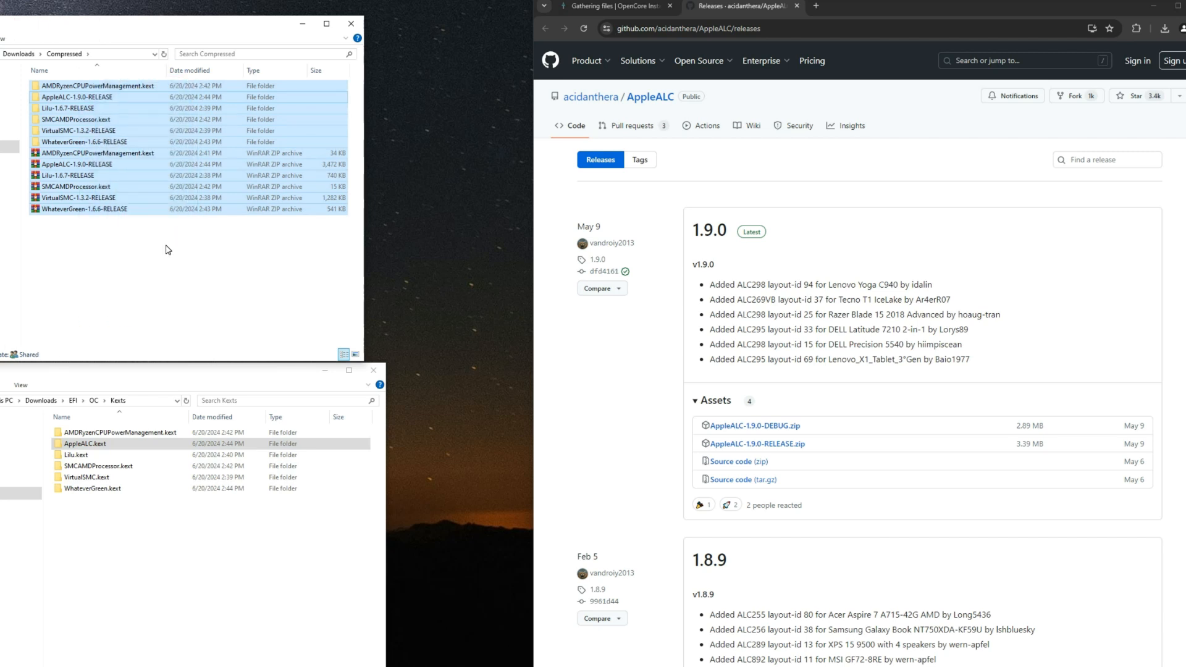
pyautogui.press('Delete')
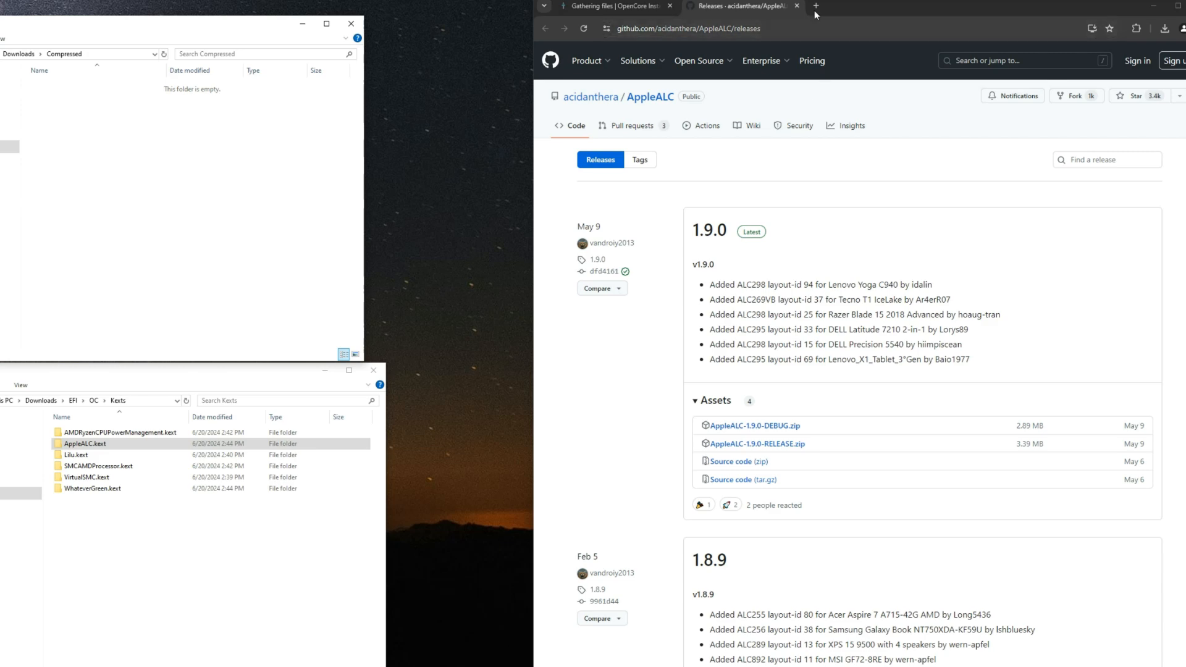
# Step: Close the AppleALC releases tab and read the kext requirements in the guide's Ethernet section, starting with IntelMausi
pyautogui.click(797, 5)
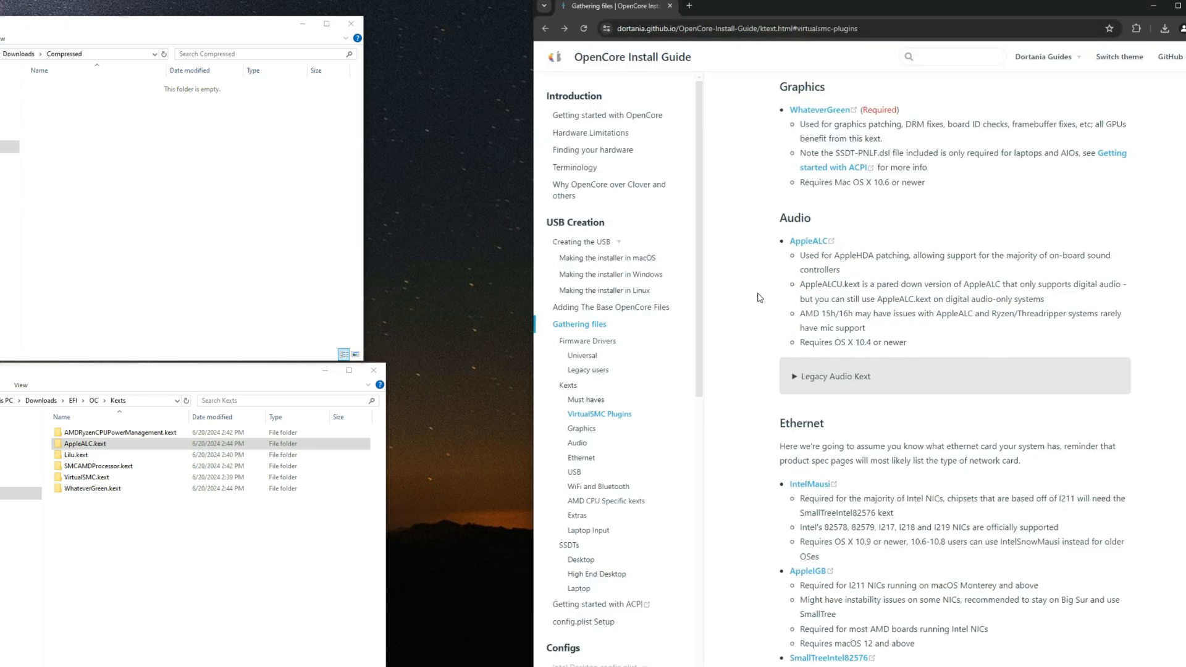
pyautogui.scroll(-4, 756, 298)
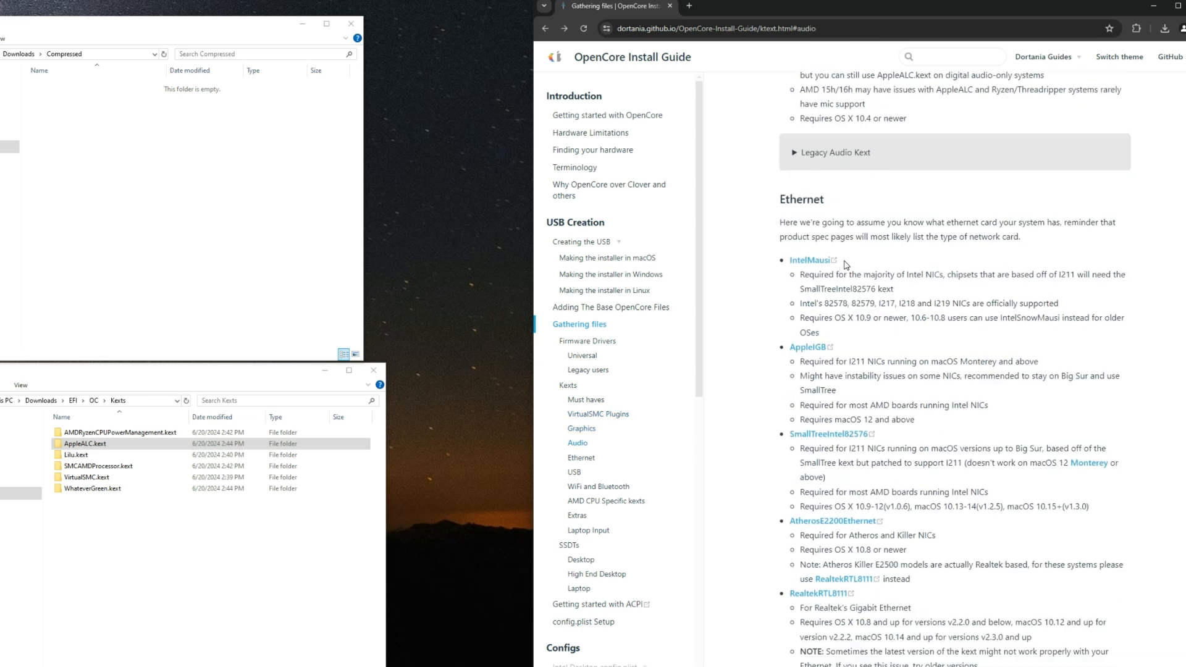
pyautogui.moveTo(815, 281); pyautogui.dragTo(949, 281)
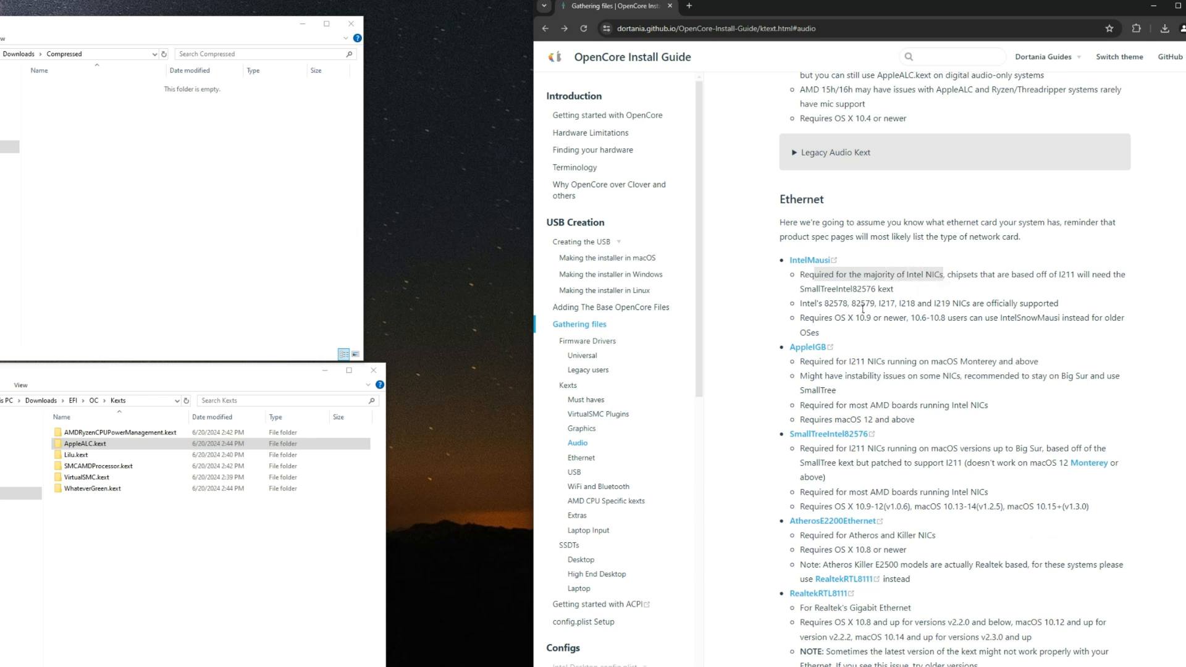
pyautogui.scroll(-2, 822, 332)
pyautogui.click(819, 289)
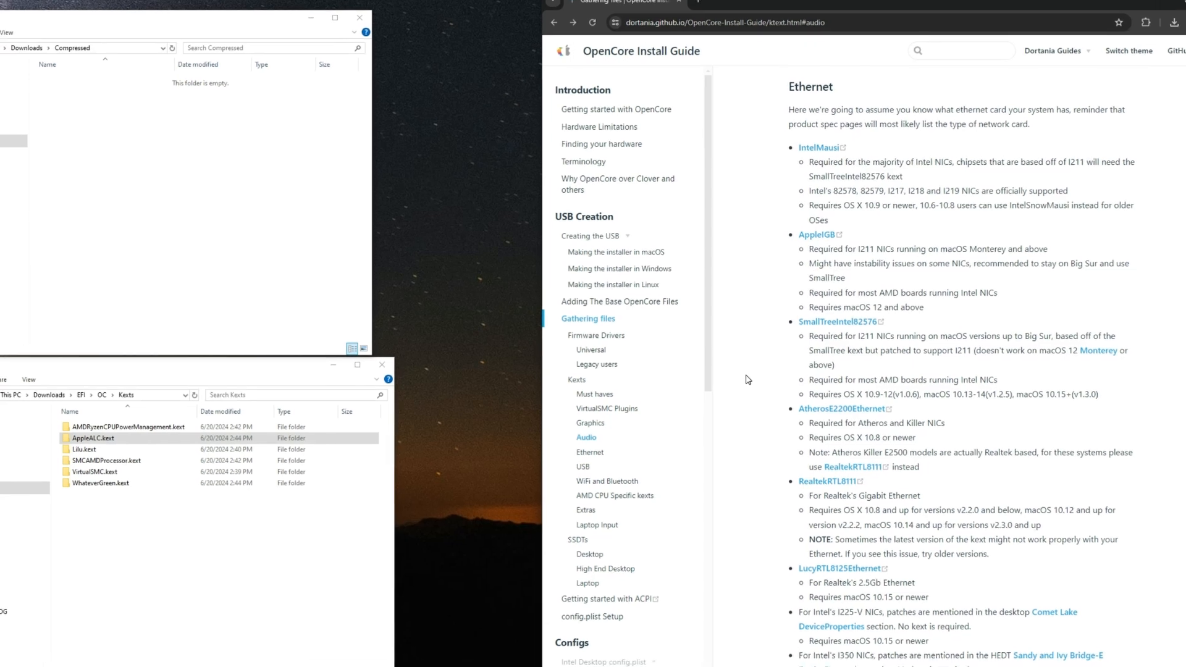
# Step: Check the PC's physical Ethernet controller in Device Manager, close it, and compare the controller with the guide's RealtekRTL8111 entry
pyautogui.press('super')
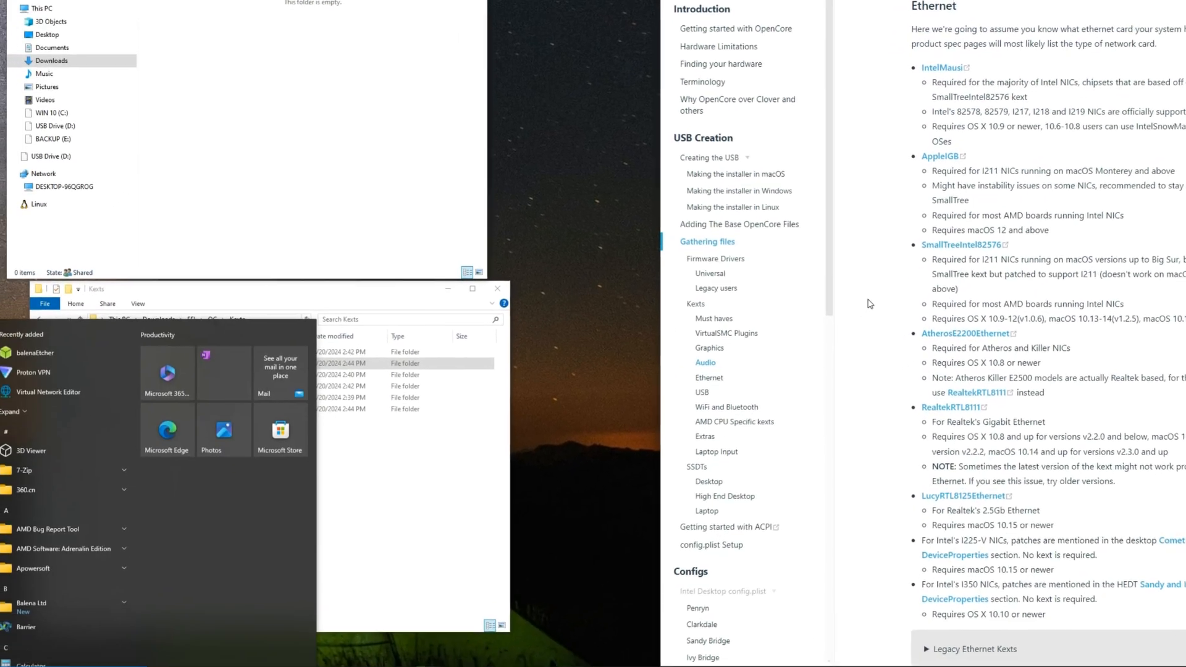
pyautogui.write('de')
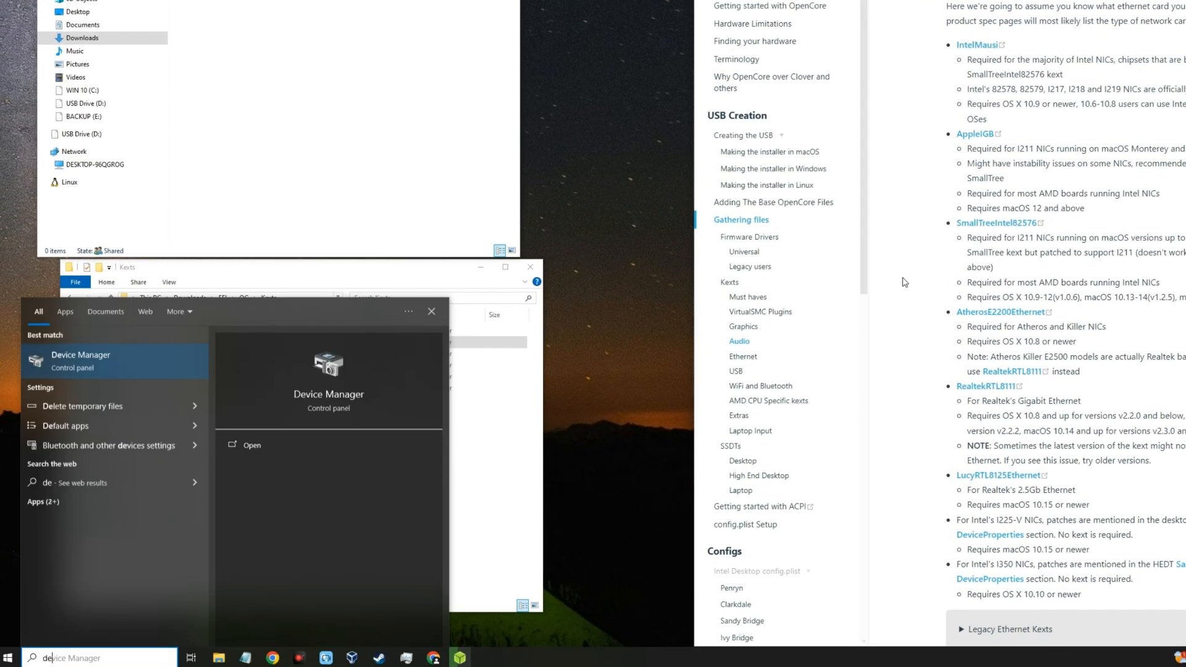
pyautogui.press('Return')
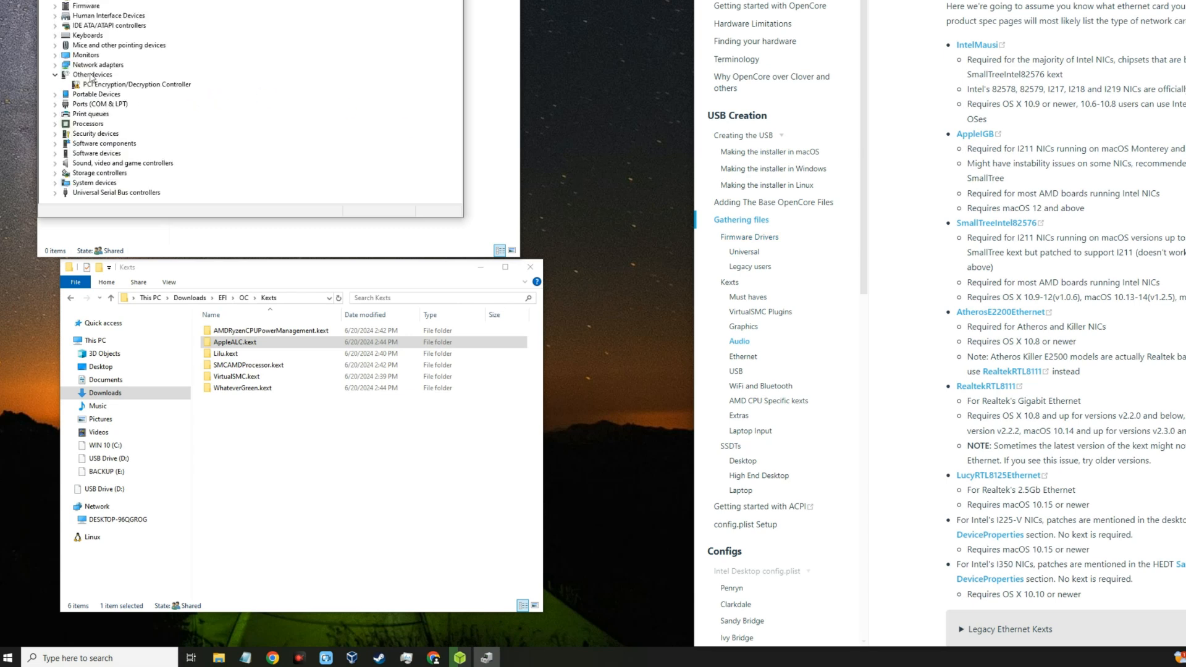
pyautogui.click(55, 65)
pyautogui.click(113, 75)
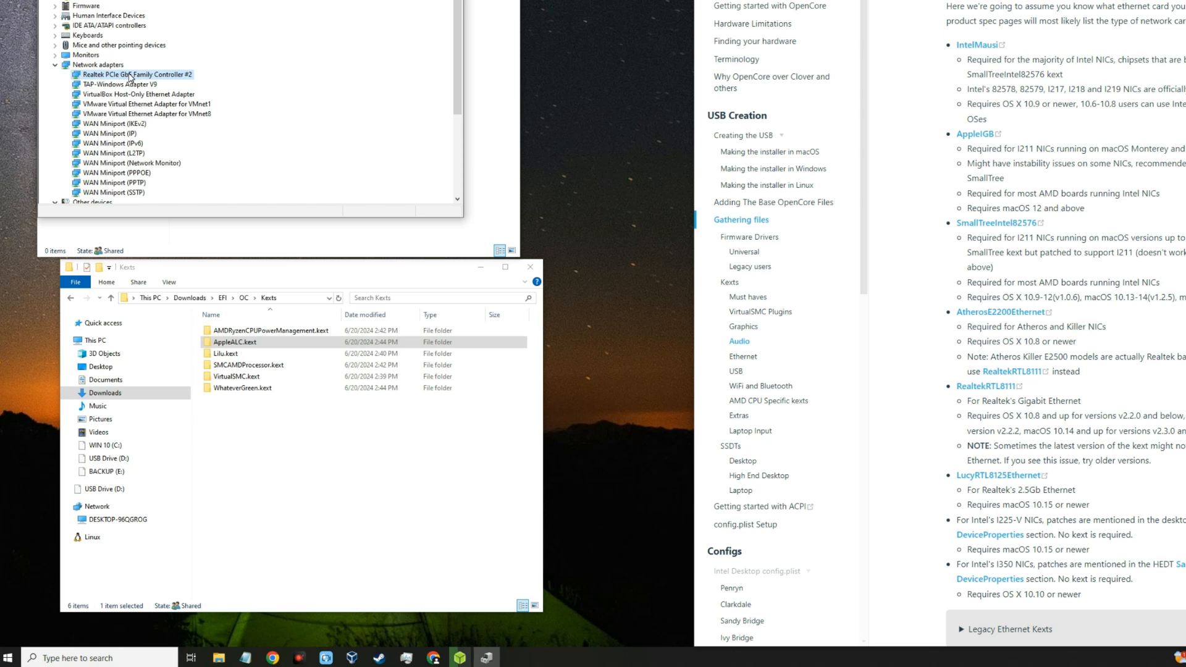
pyautogui.doubleClick(130, 76)
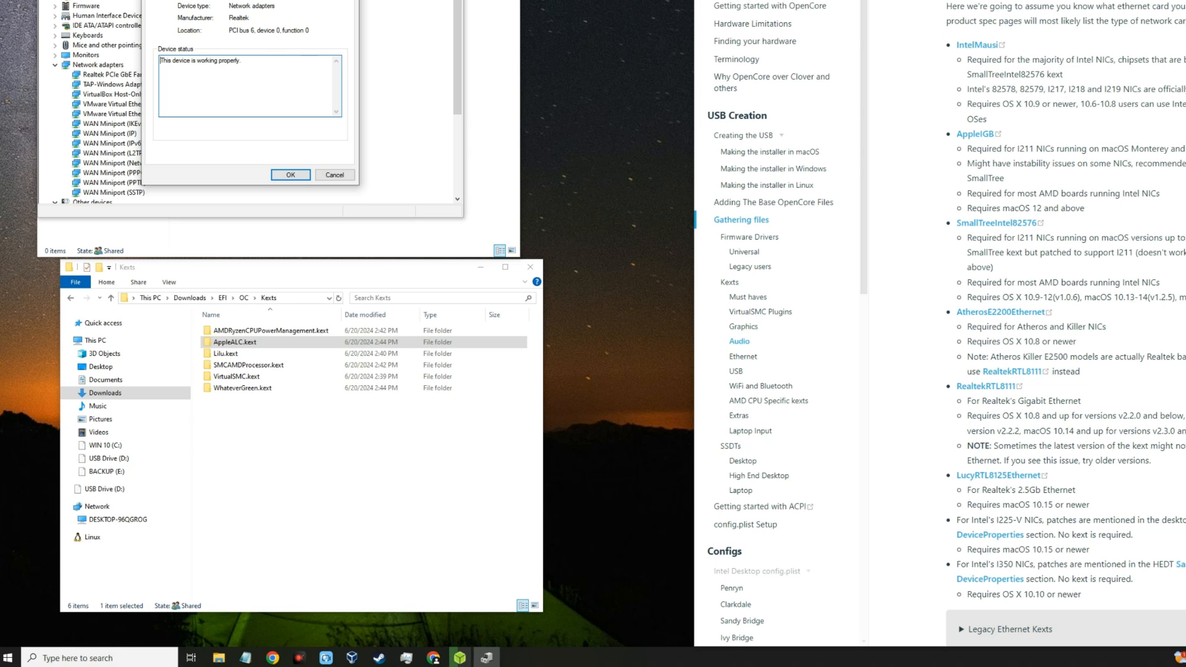
pyautogui.press('Escape')
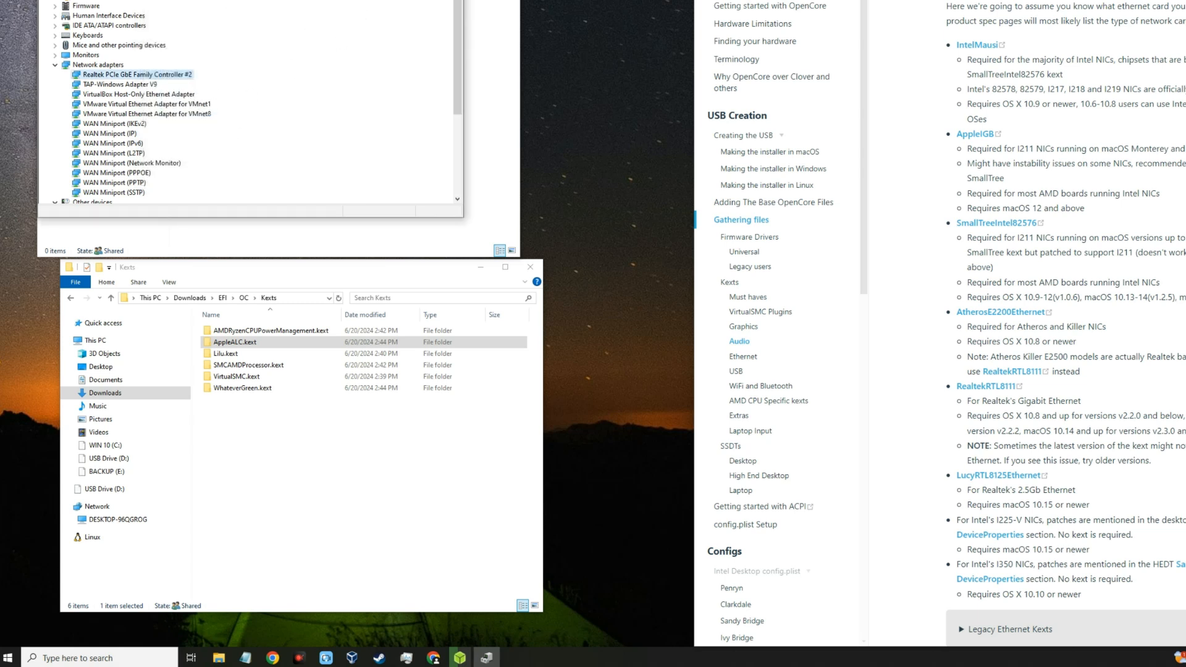
pyautogui.hotkey('alt', 'F4')
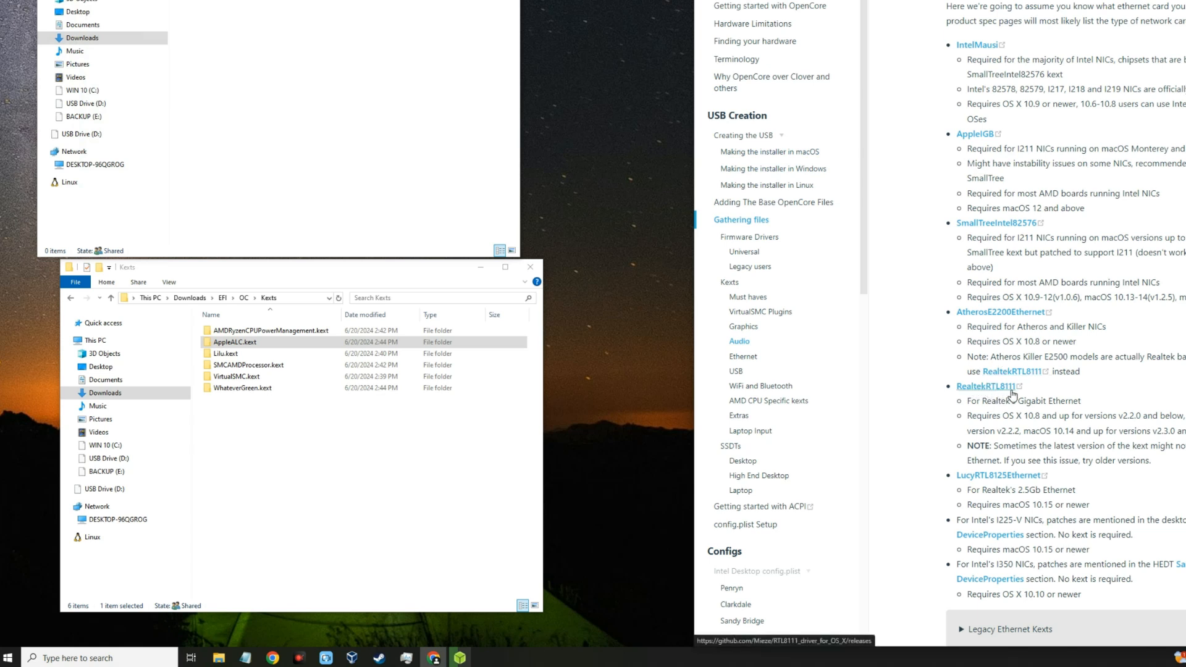
pyautogui.moveTo(982, 401); pyautogui.dragTo(1082, 404)
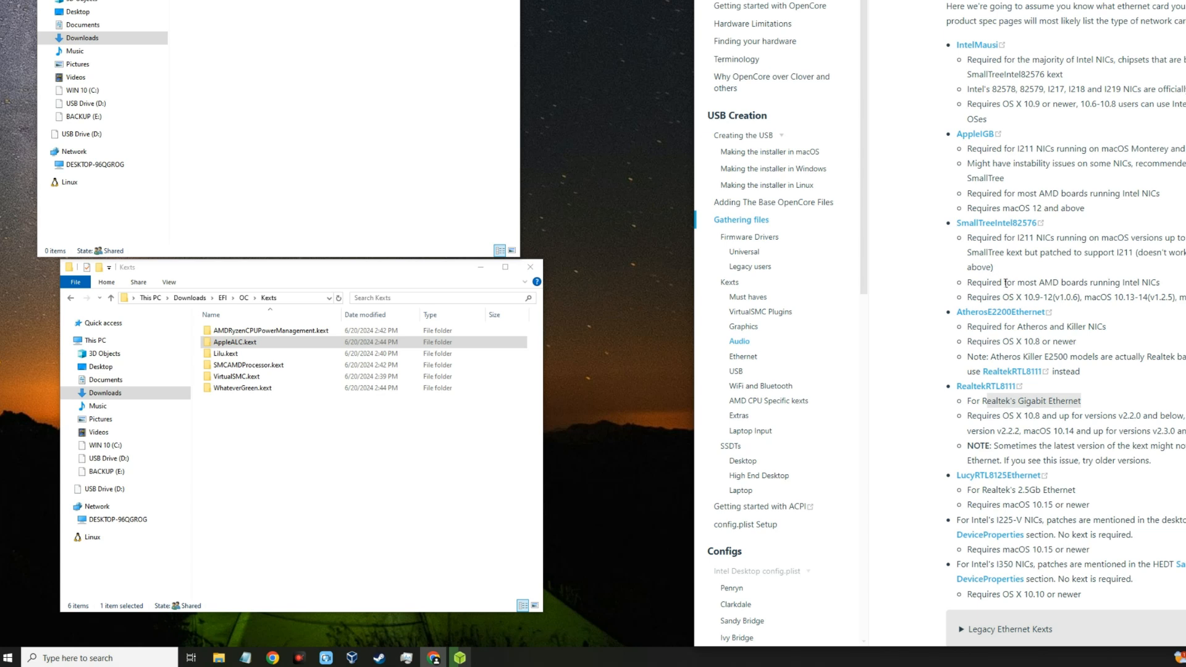
# Step: Open the guide's RealtekRTL8111 releases in a new tab and download RealtekRTL8111-V2.4.2.zip to Downloads/Compressed
pyautogui.rightClick(983, 393)
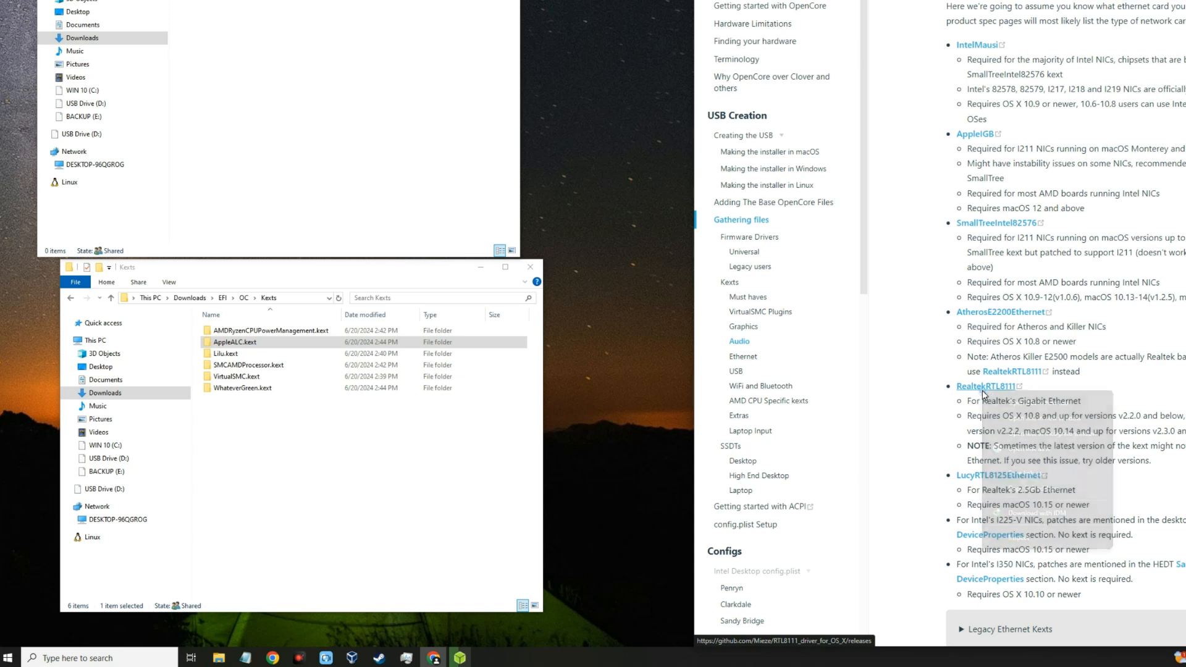
pyautogui.click(998, 402)
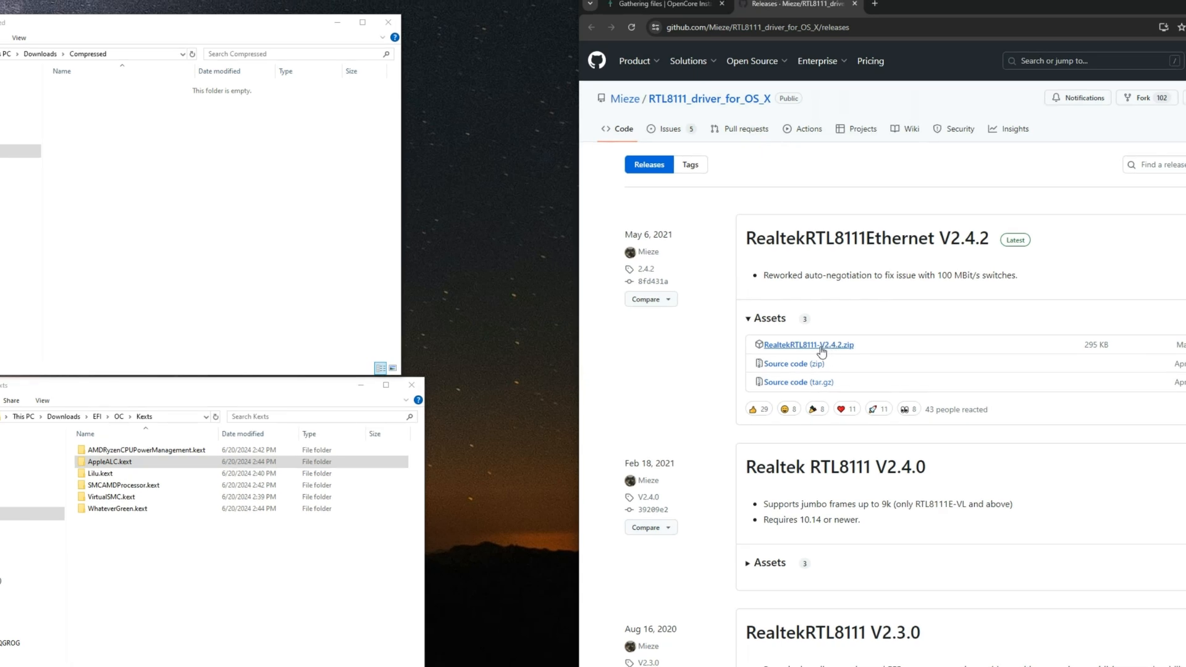
pyautogui.click(823, 350)
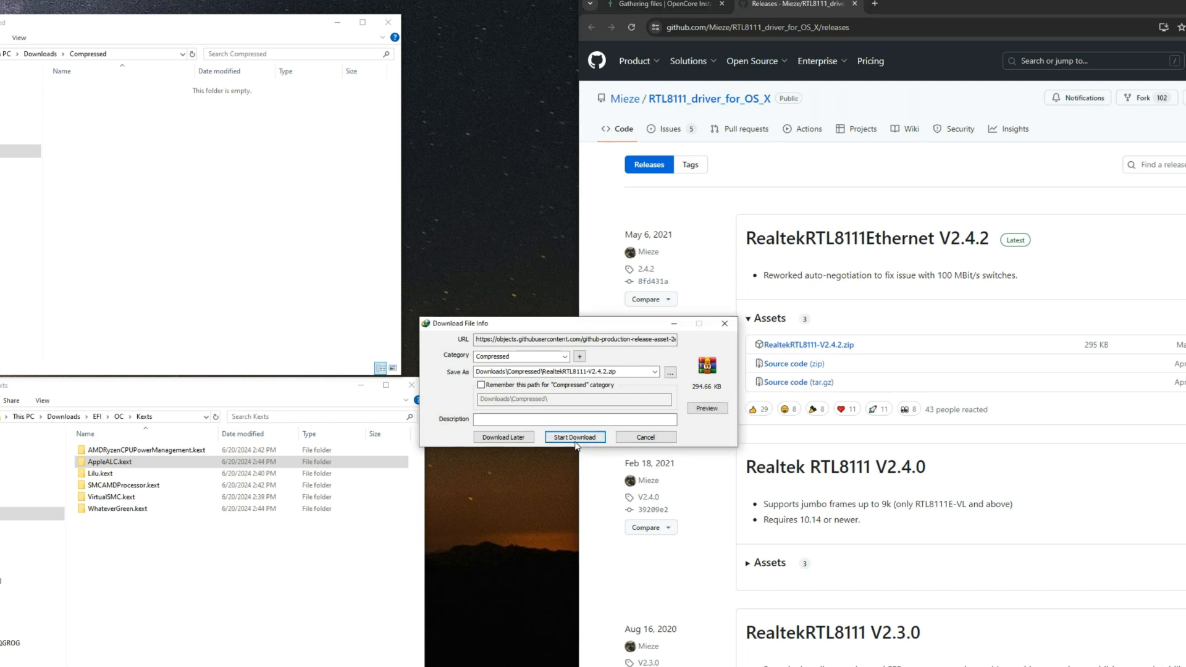
pyautogui.click(574, 436)
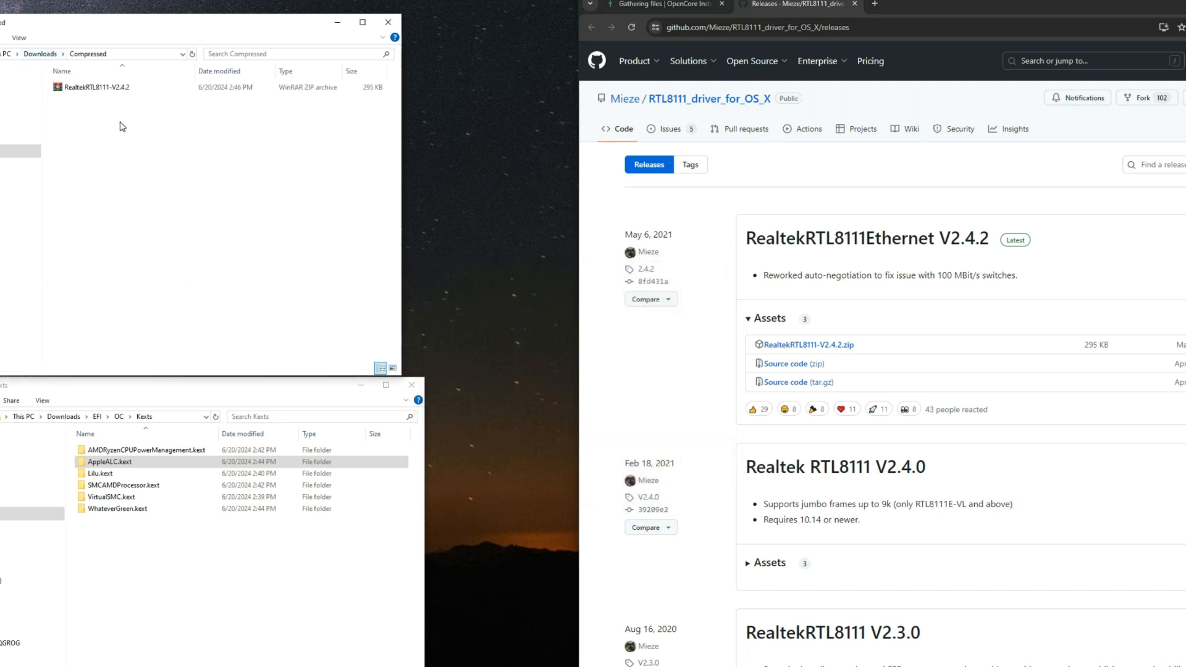
# Step: Extract the RealtekRTL8111-V2.4.2 archive into its own folder in Downloads/Compressed
pyautogui.click(95, 87)
pyautogui.rightClick(93, 87)
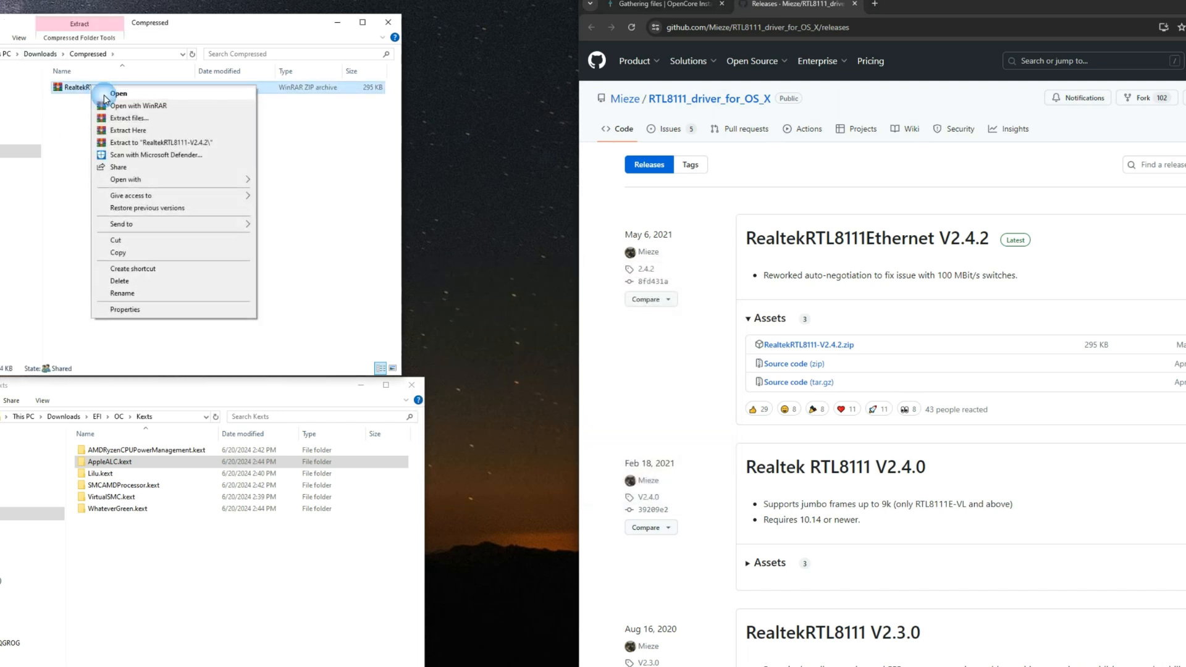
pyautogui.click(127, 118)
pyautogui.press('Return')
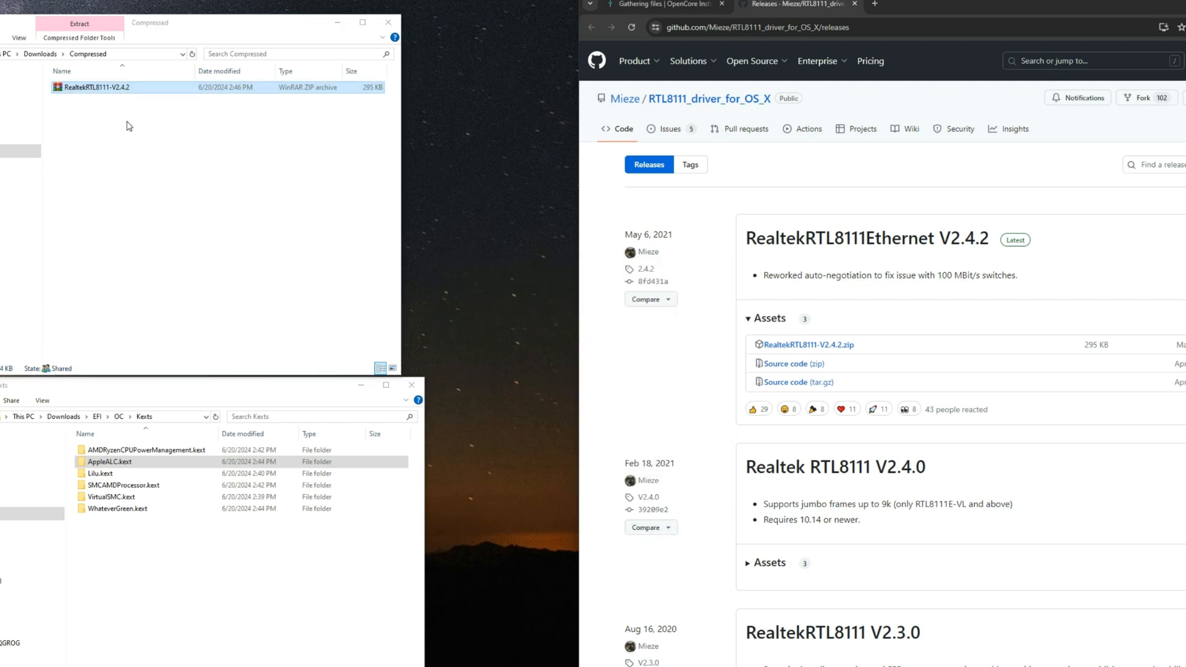
# Step: Copy RealtekRTL8111.kext from the extracted archive's Release folder into the EFI/OC/Kexts folder
pyautogui.doubleClick(119, 90)
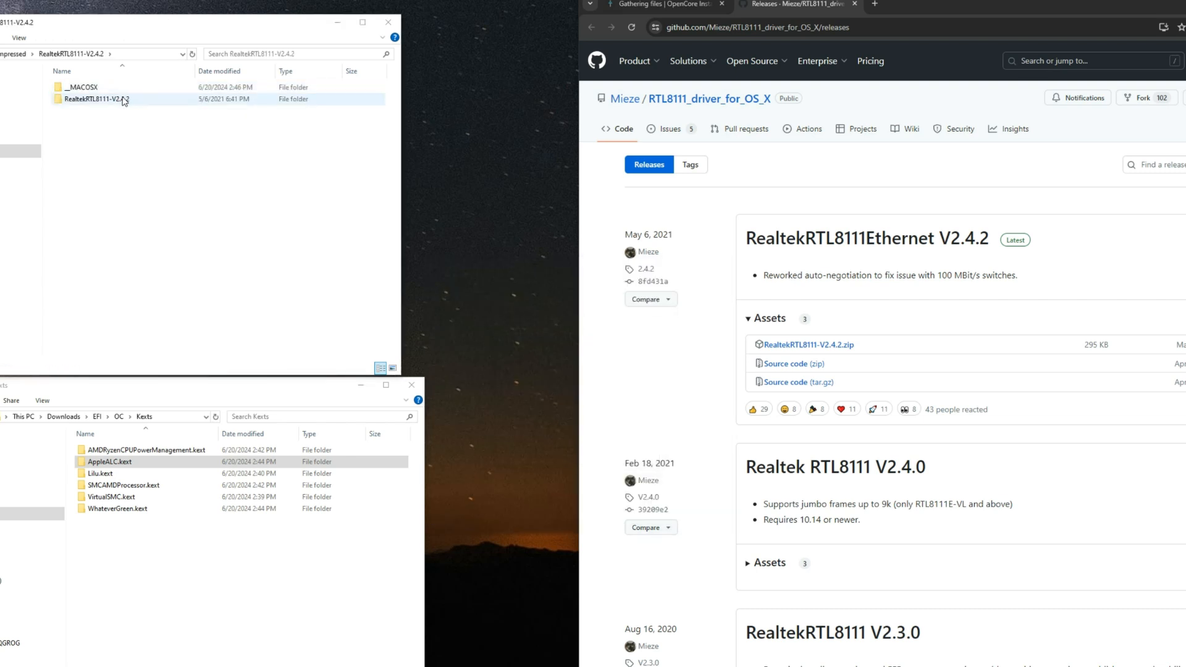
pyautogui.doubleClick(123, 100)
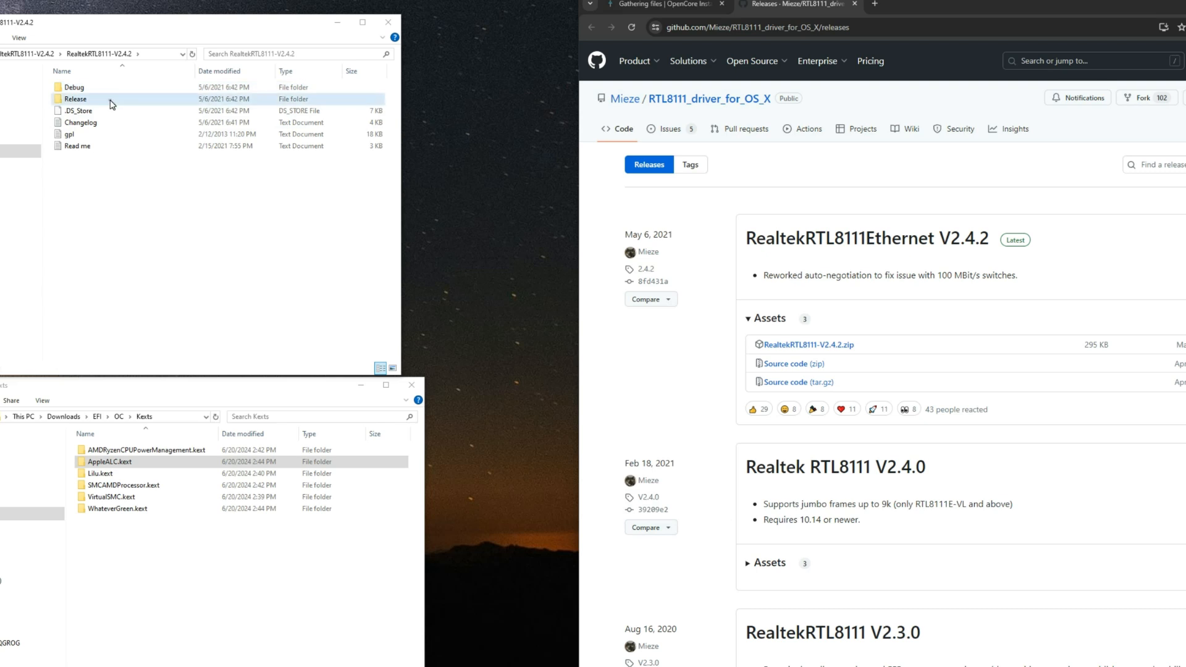
pyautogui.click(117, 89)
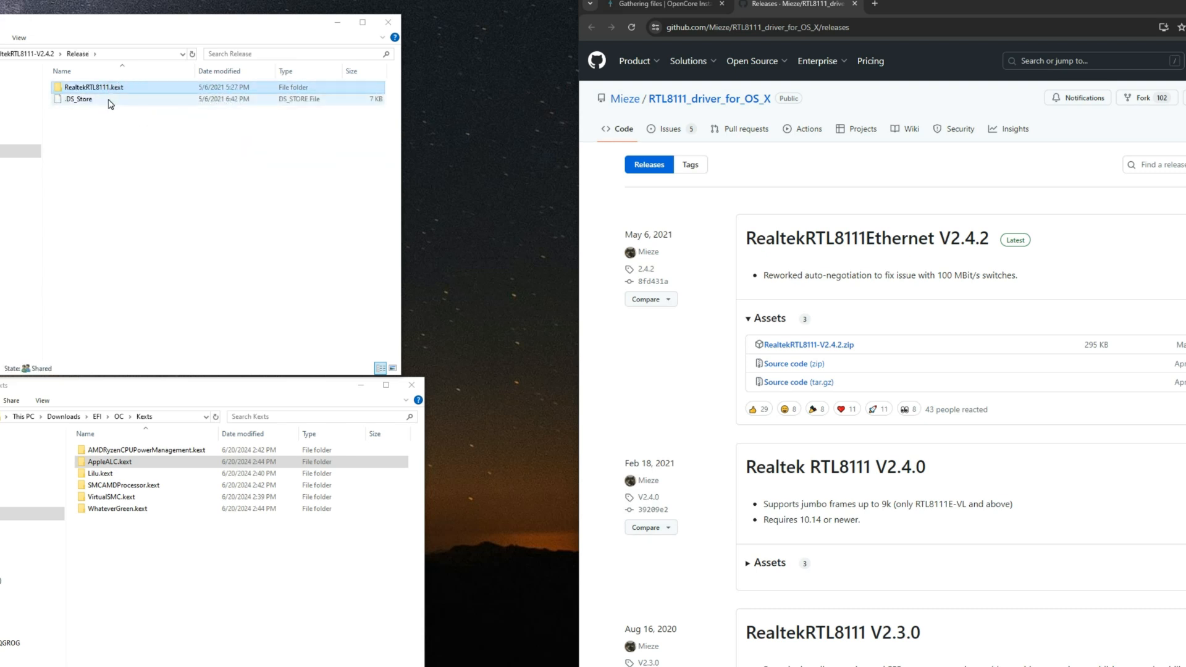
pyautogui.click(226, 656)
pyautogui.hotkey('ctrl', 'v')
pyautogui.click(285, 593)
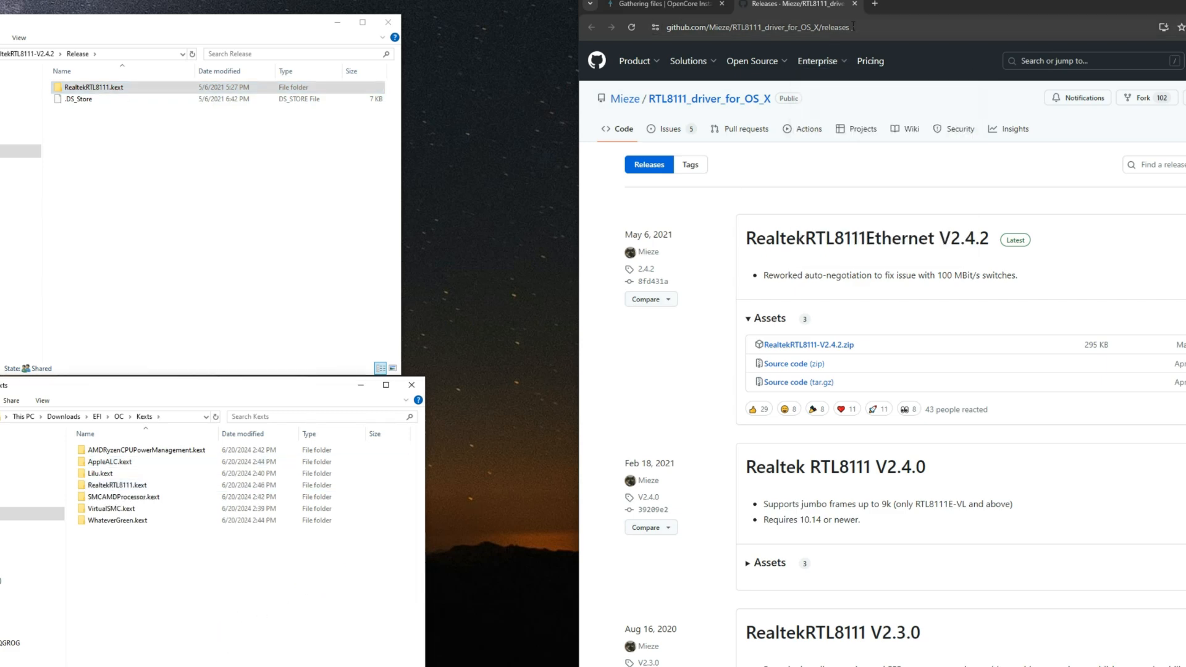
# Step: Close the RTL8111 releases tab and go past the guide's USB section to WiFi and Bluetooth
pyautogui.click(855, 5)
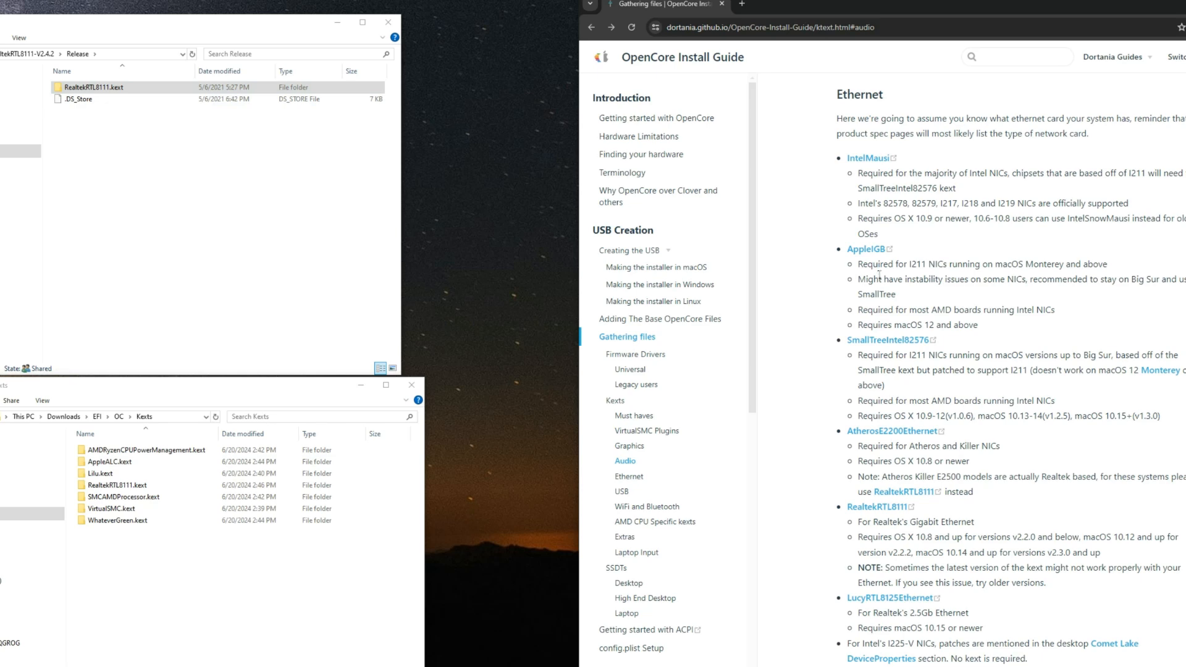
pyautogui.scroll(-9, 830, 305)
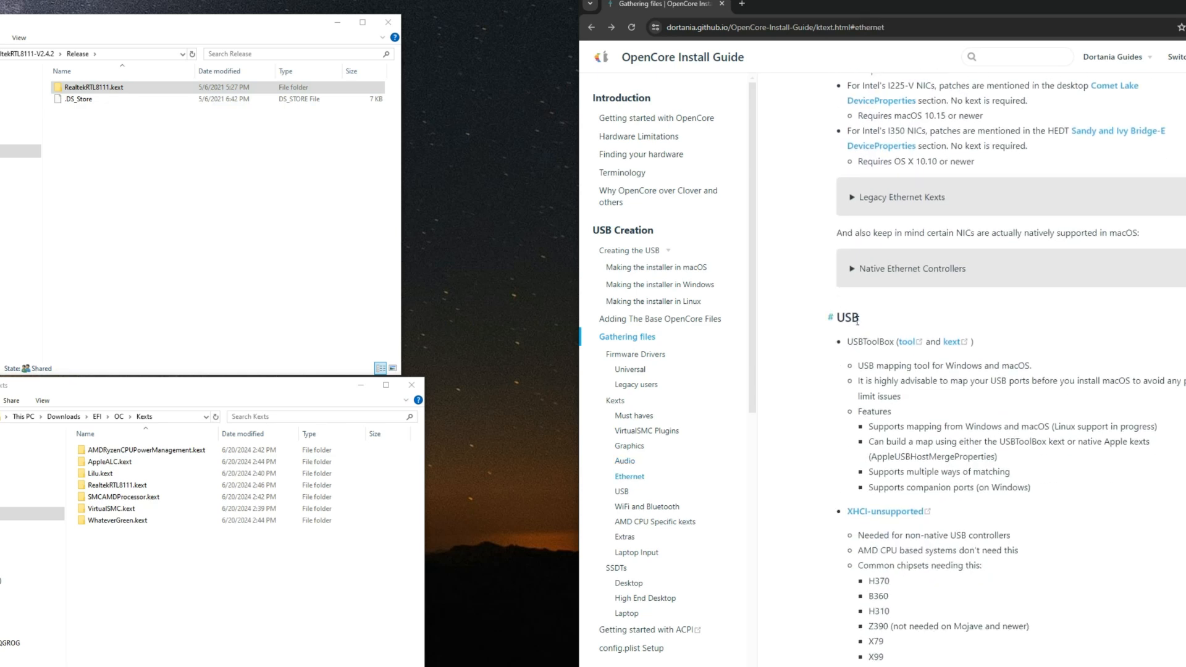
pyautogui.scroll(-7, 857, 321)
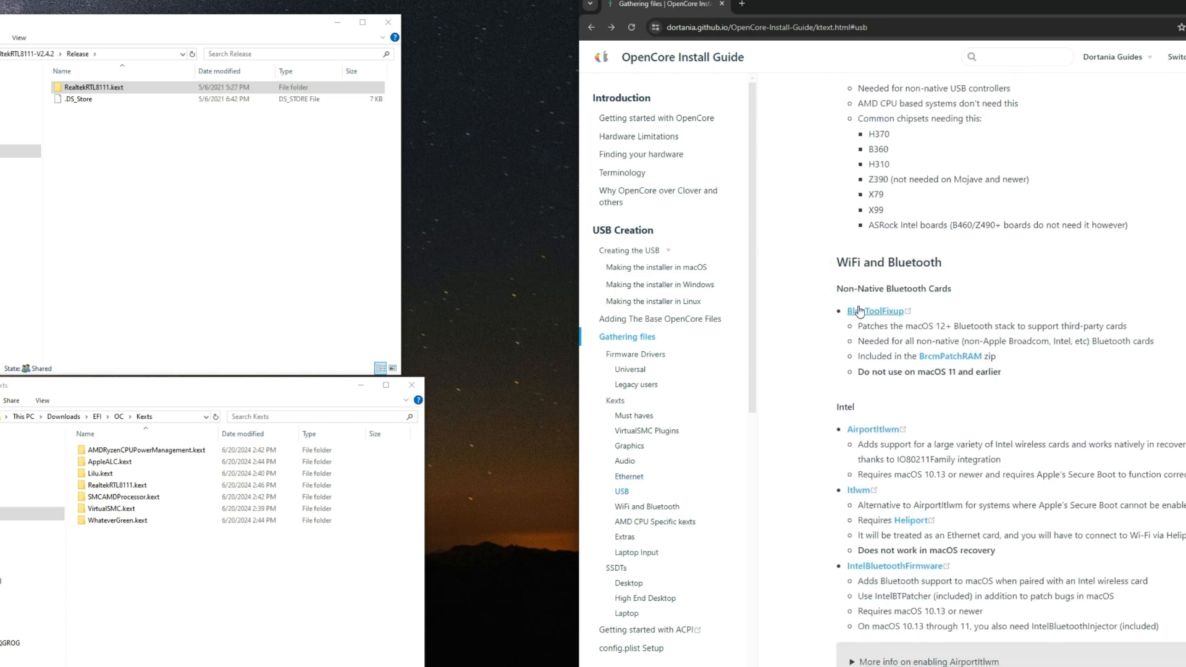
pyautogui.scroll(-1, 876, 271)
# Step: Read the BlueToolFixup notes for non-native Bluetooth cards, including the supported macOS versions
pyautogui.moveTo(956, 235); pyautogui.dragTo(854, 235)
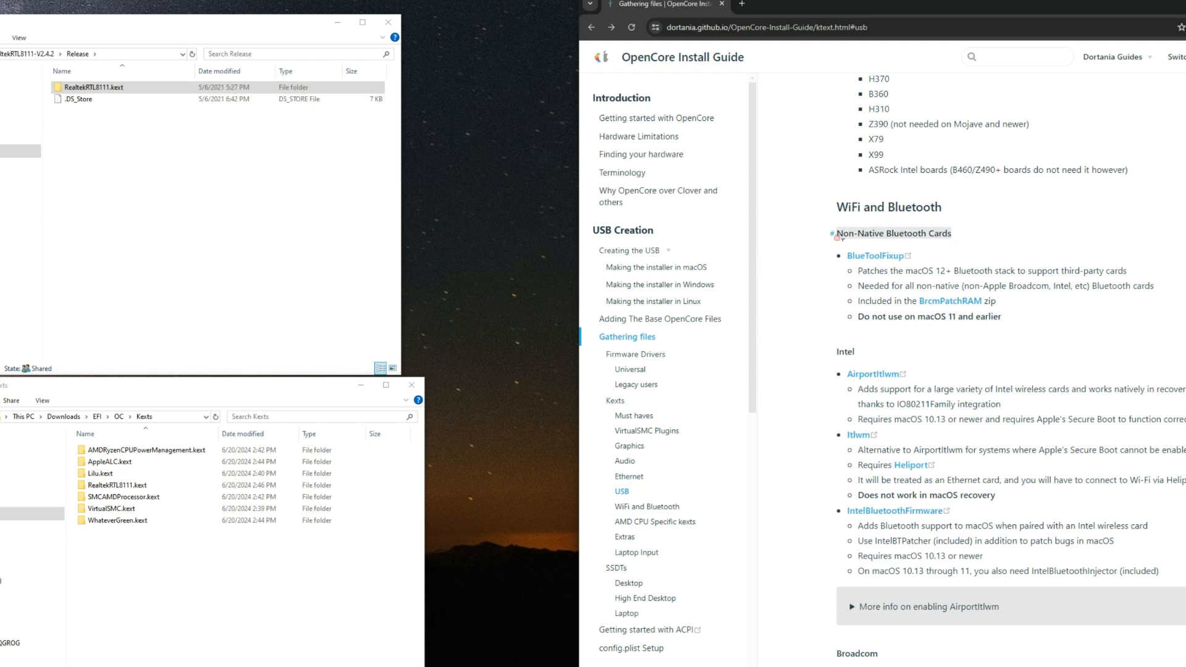
pyautogui.click(826, 303)
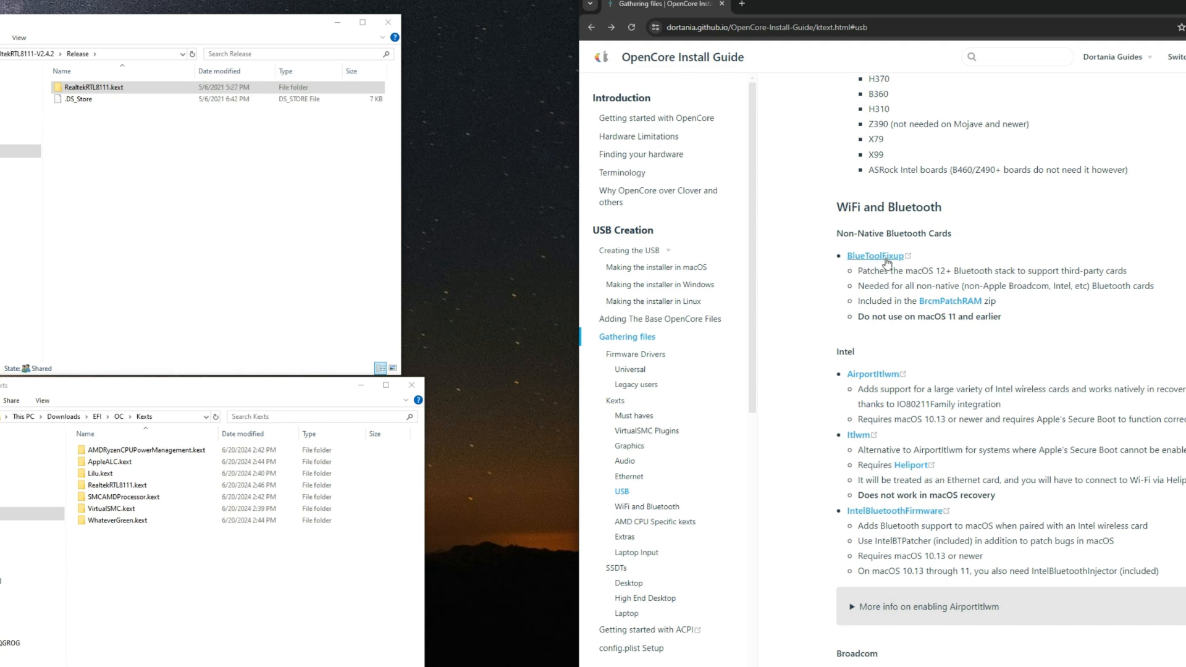
pyautogui.moveTo(876, 279); pyautogui.dragTo(1072, 275)
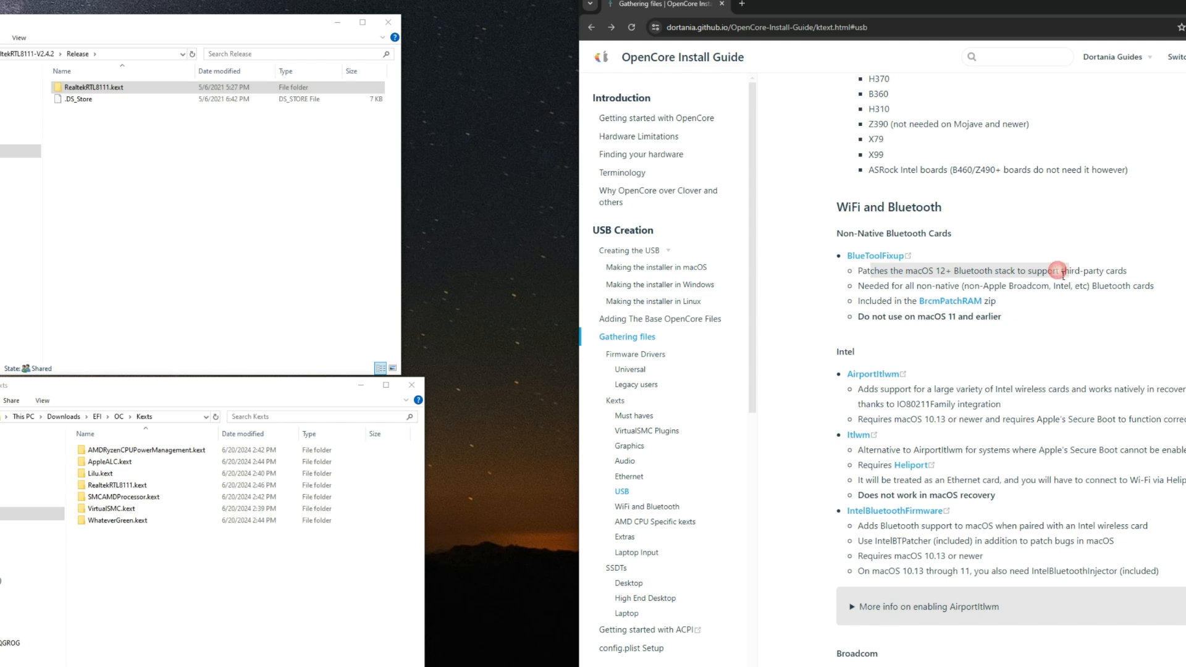
pyautogui.click(1050, 275)
pyautogui.moveTo(954, 273); pyautogui.dragTo(1026, 280)
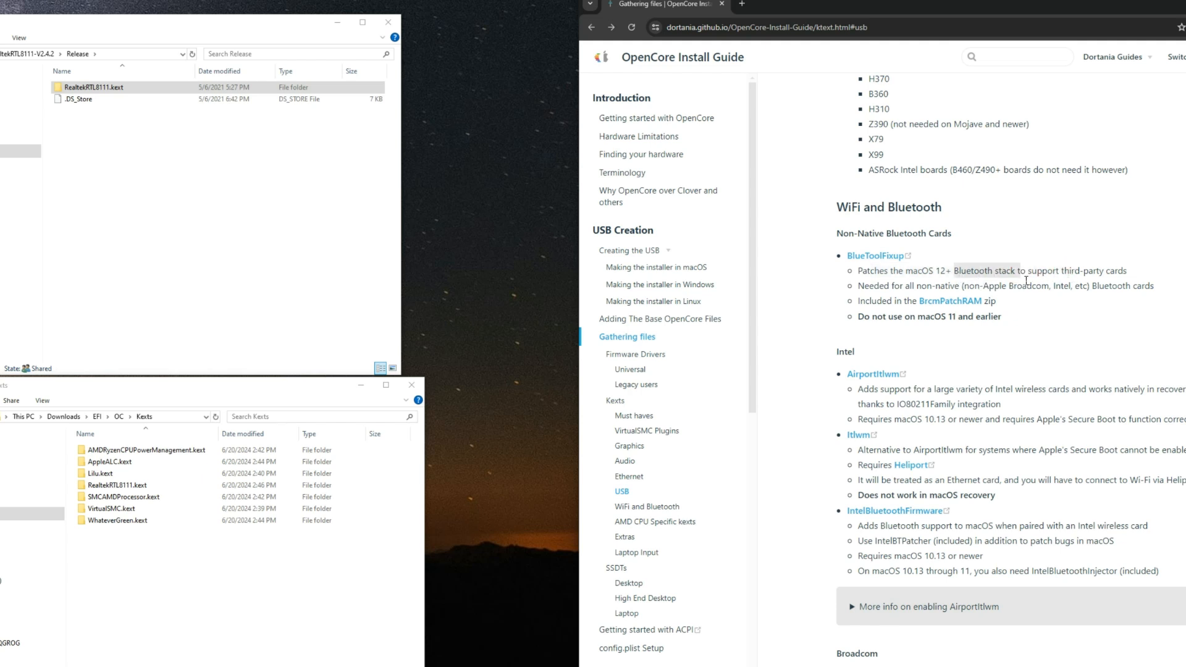
pyautogui.click(1062, 282)
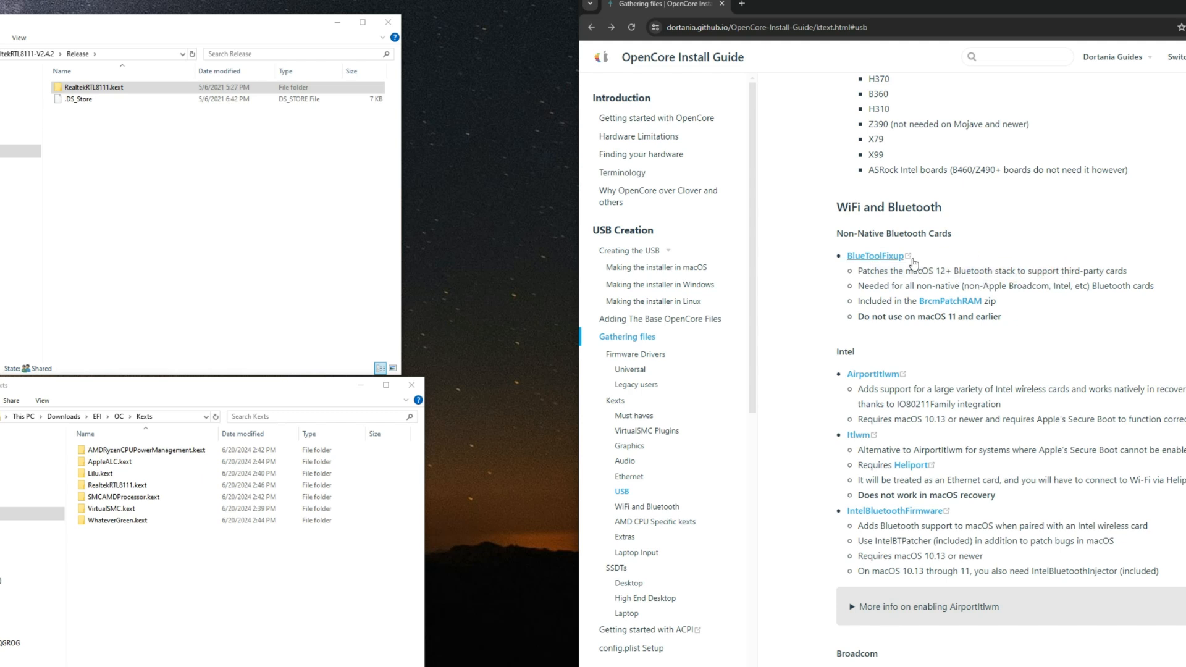
pyautogui.click(1004, 345)
pyautogui.moveTo(919, 317); pyautogui.dragTo(958, 318)
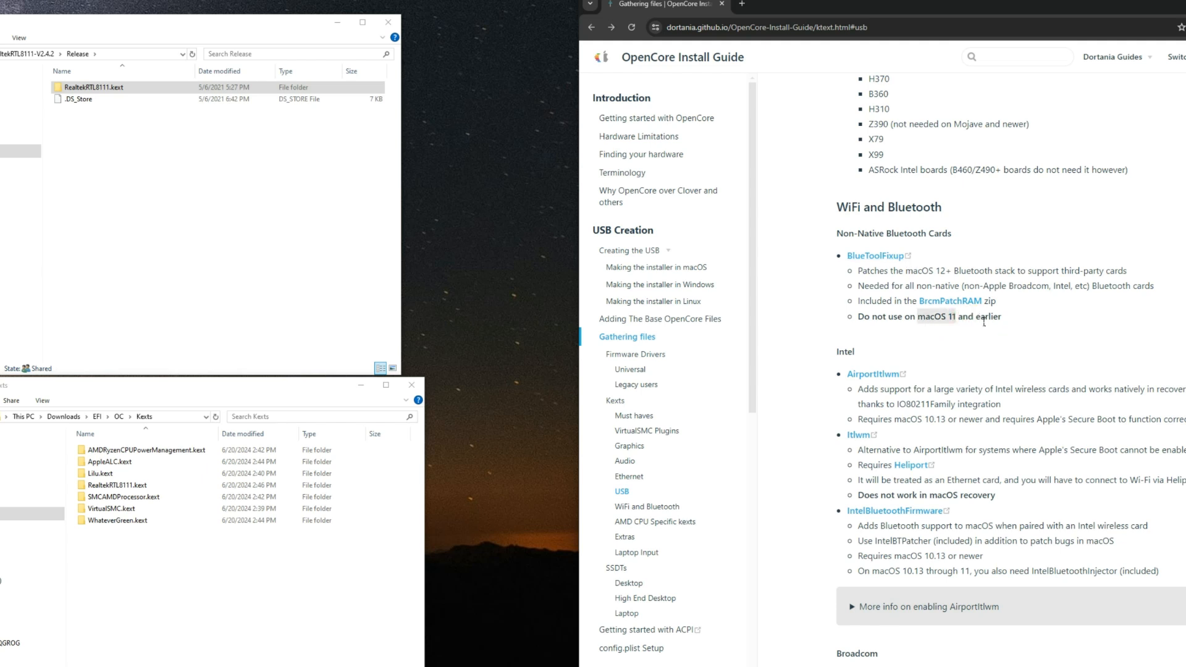
pyautogui.click(1013, 323)
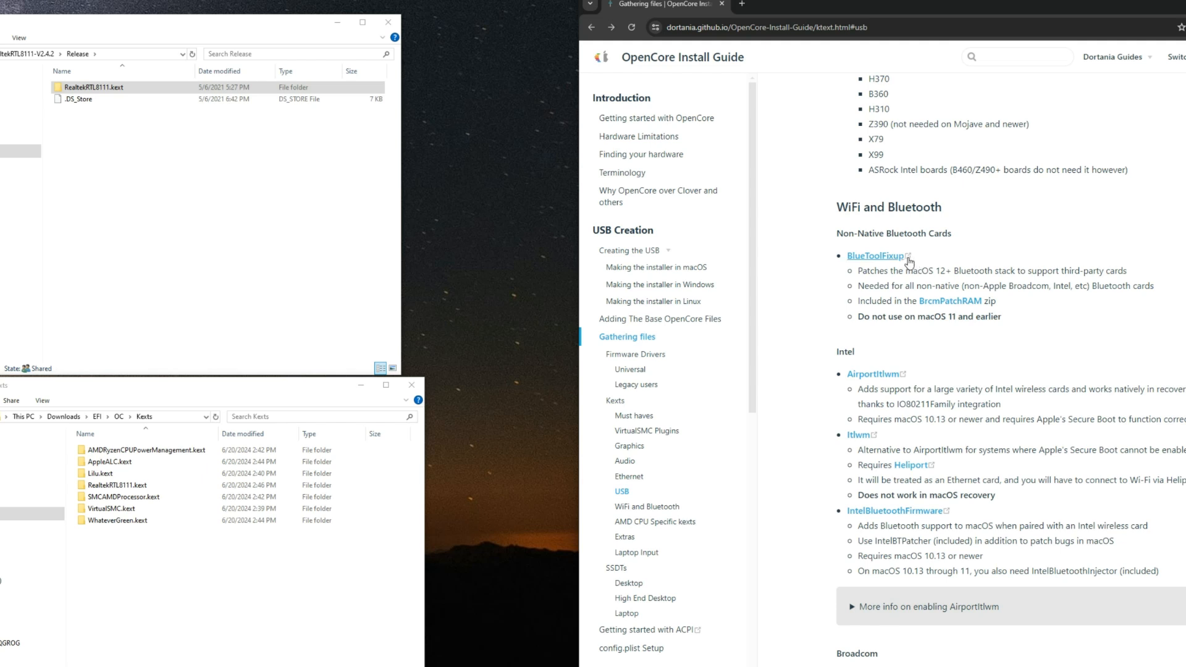
# Step: Open the AirportItlwm releases in a new tab, close it, and look over the Intel and Broadcom kexts
pyautogui.scroll(-1, 914, 309)
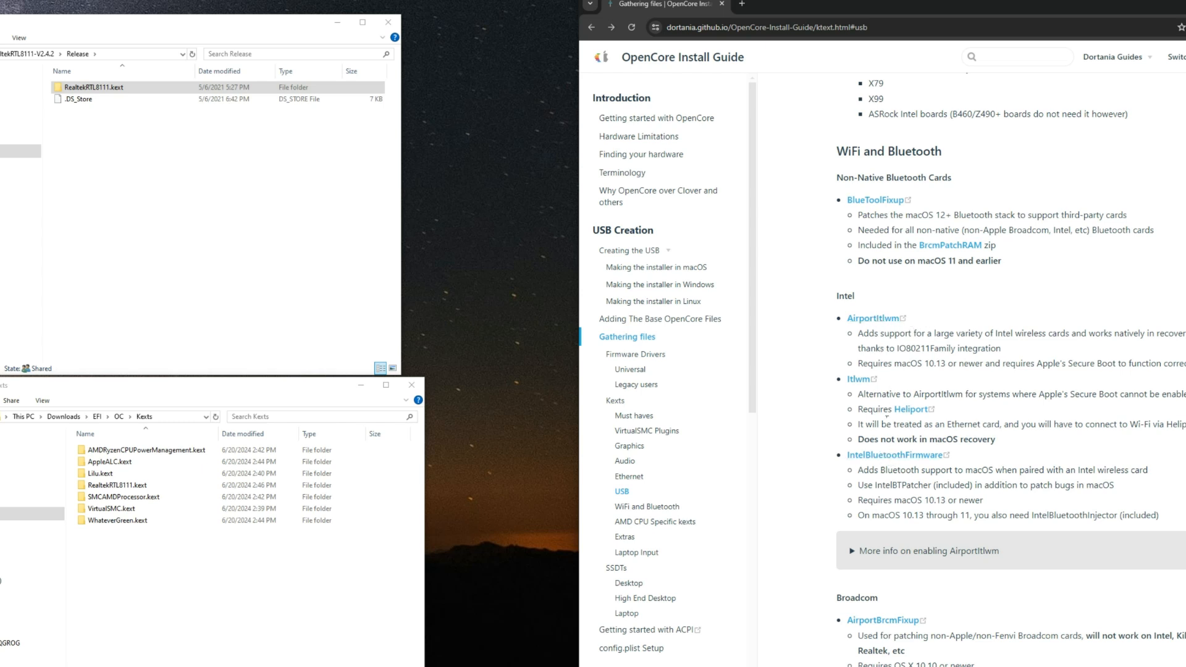
pyautogui.rightClick(868, 325)
pyautogui.click(893, 332)
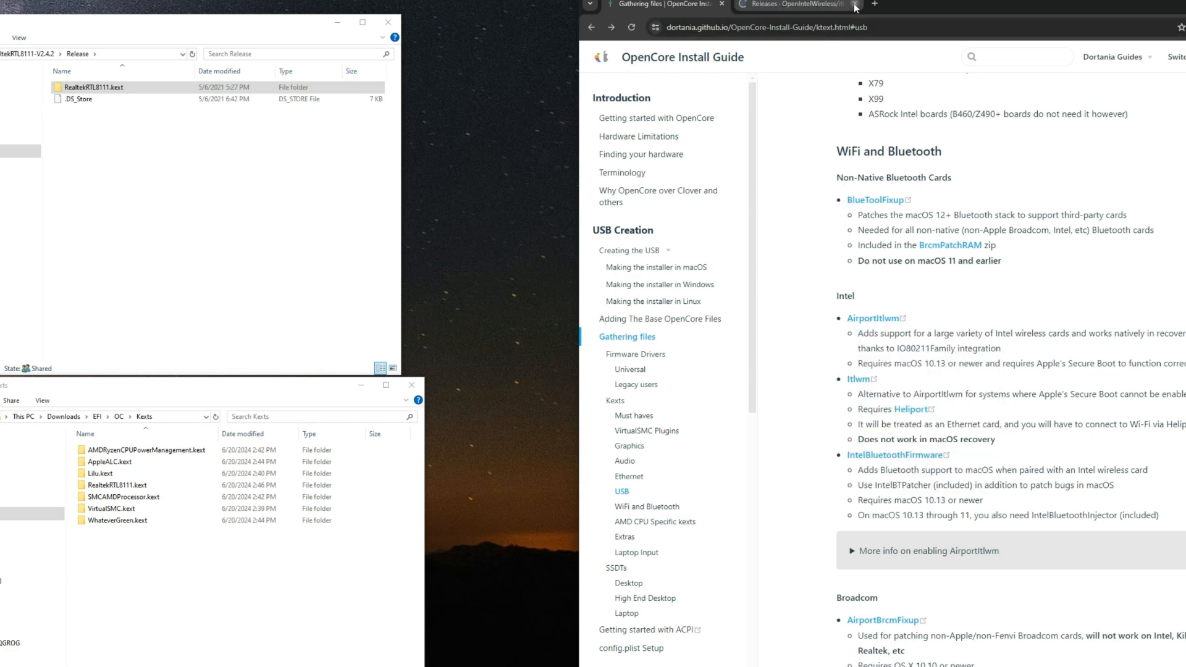
pyautogui.scroll(-8, 844, 338)
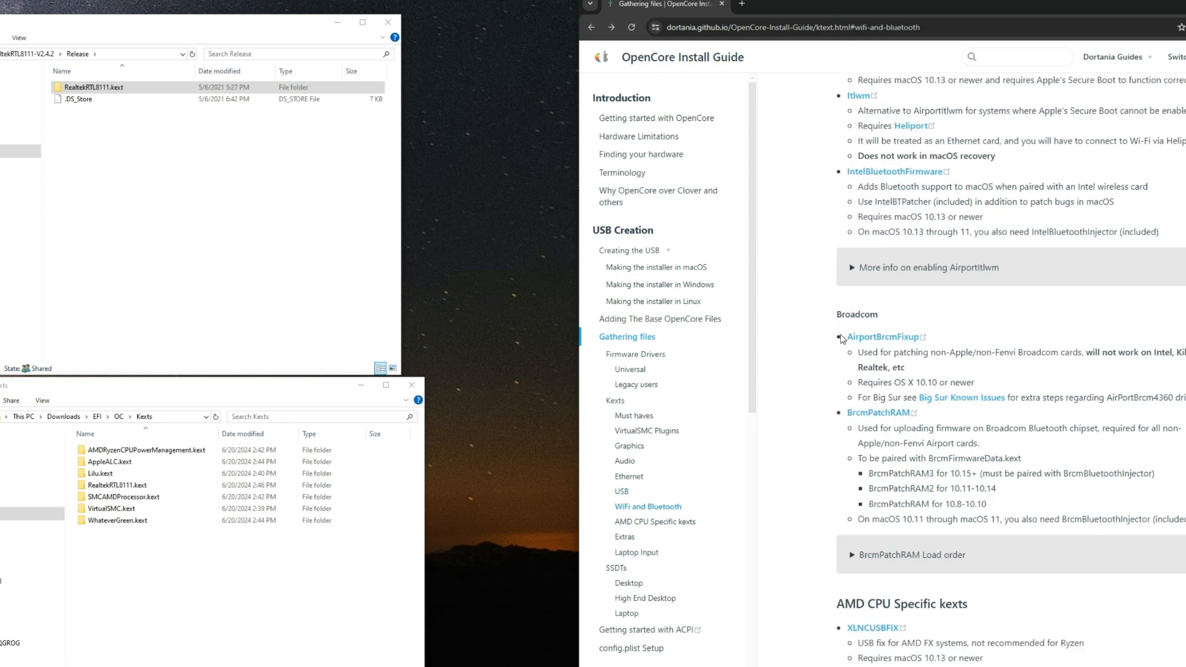
# Step: Read the XLNCUSBFIX and VoodooHDA entries in the guide's AMD CPU Specific kexts section
pyautogui.scroll(-4, 835, 334)
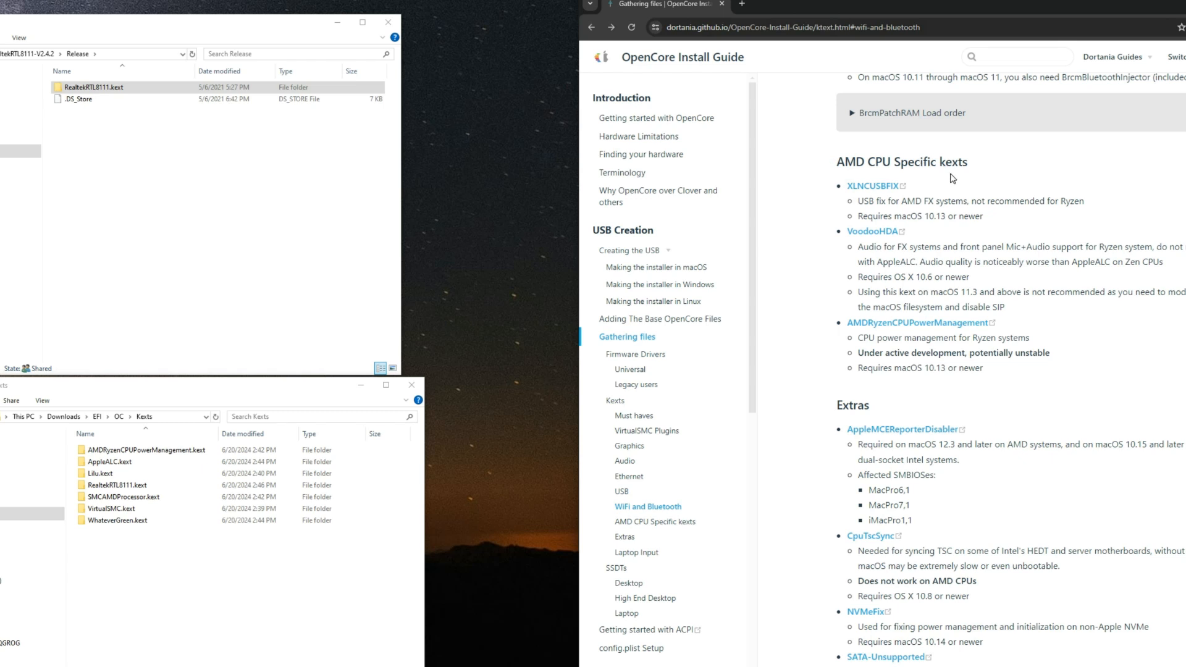
pyautogui.moveTo(970, 166); pyautogui.dragTo(847, 168)
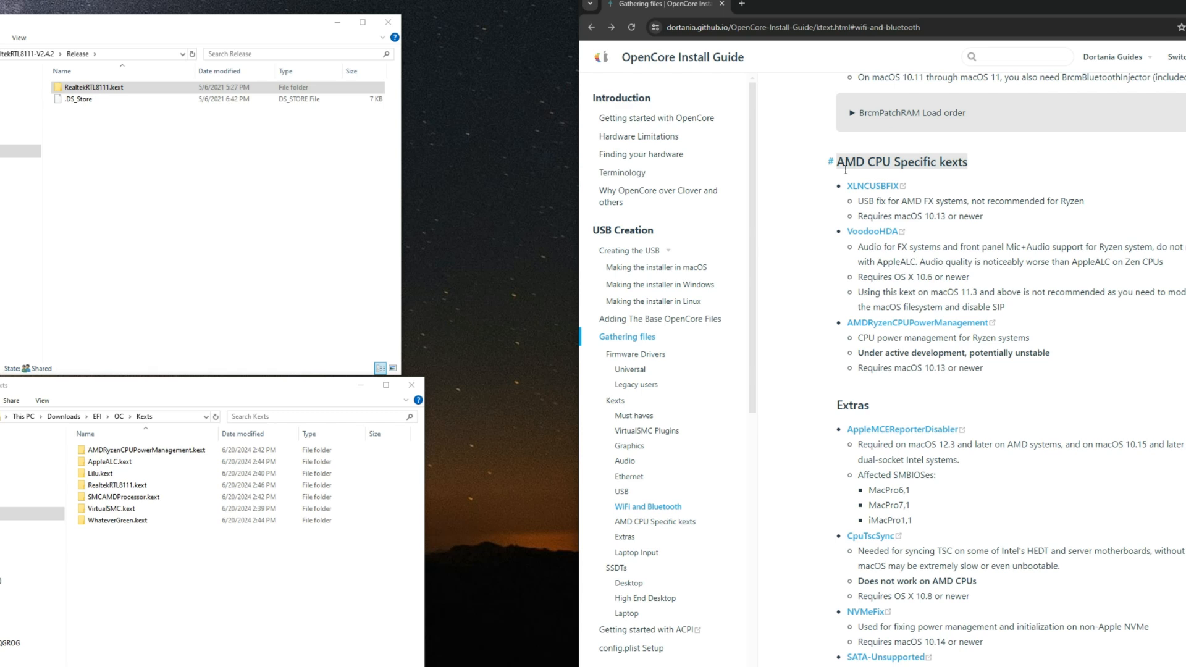
pyautogui.click(968, 163)
pyautogui.moveTo(864, 209)
pyautogui.mouseDown()
pyautogui.moveTo(1088, 204)
pyautogui.moveTo(976, 217)
pyautogui.moveTo(870, 206)
pyautogui.mouseUp()
pyautogui.click(1082, 204)
pyautogui.click(897, 237)
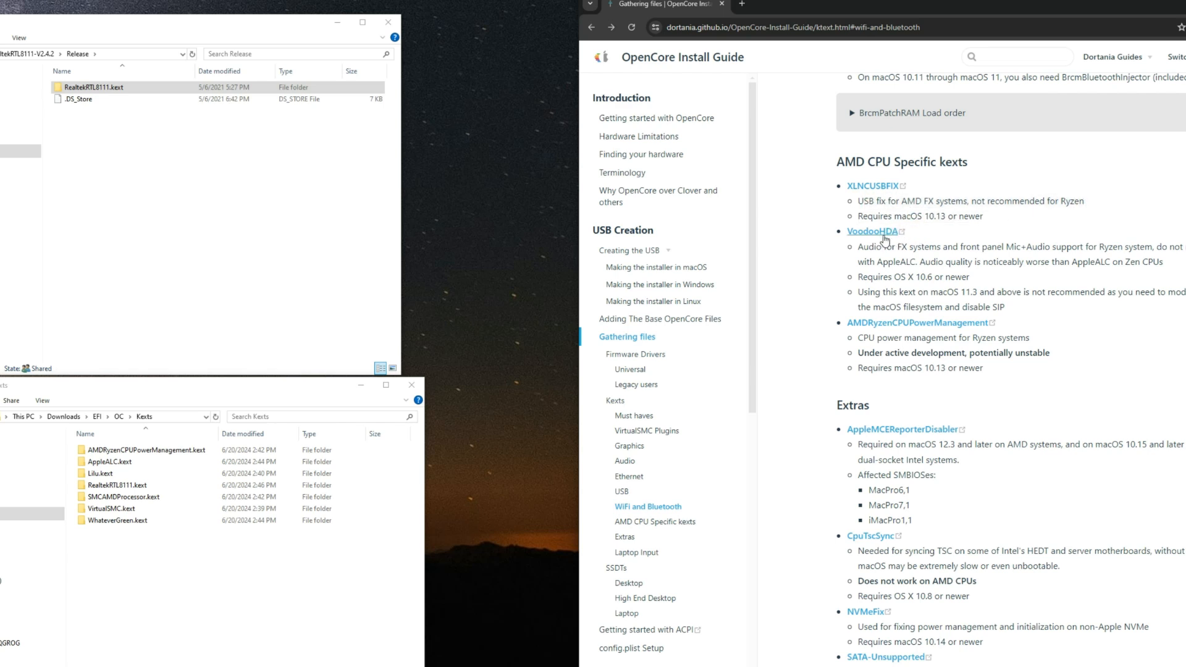
pyautogui.moveTo(905, 251); pyautogui.dragTo(997, 249)
pyautogui.click(926, 248)
pyautogui.doubleClick(883, 267)
pyautogui.doubleClick(914, 265)
pyautogui.click(878, 288)
# Step: Read the AMDRyzenCPUPowerManagement entry and check for its kext in the EFI/OC/Kexts folder
pyautogui.scroll(-1, 879, 278)
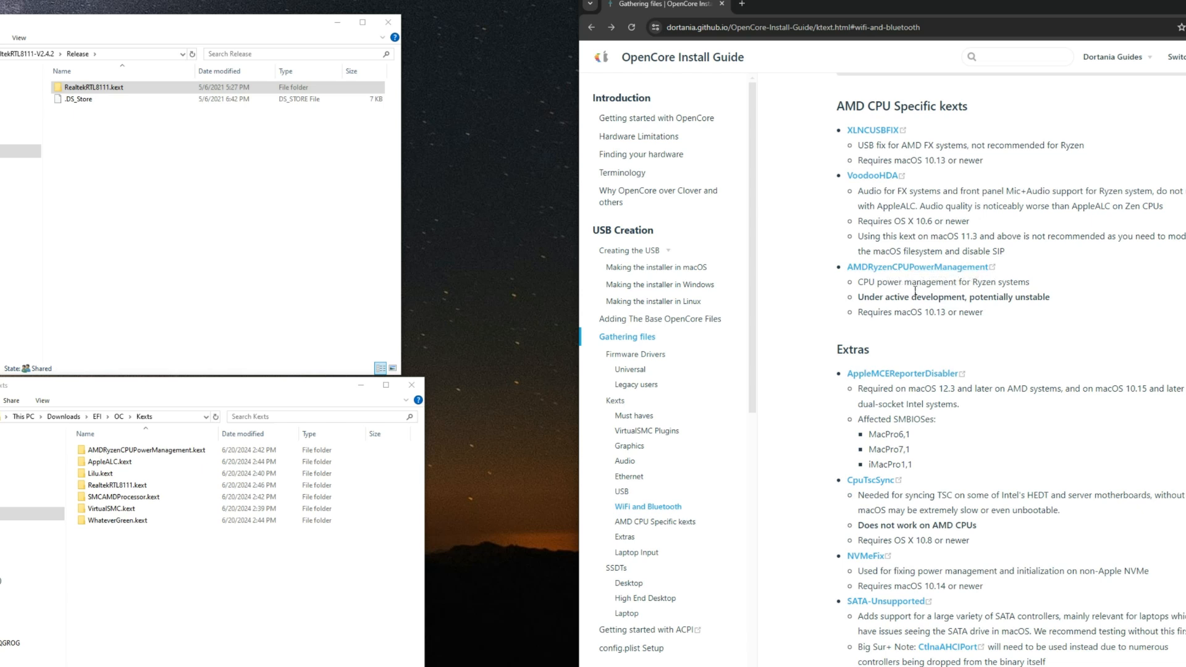
pyautogui.moveTo(879, 287); pyautogui.dragTo(1032, 289)
pyautogui.click(1030, 288)
pyautogui.click(254, 454)
# Step: Read the AppleMCEReporterDisabler entry in the Extras section and download AppleMCEReporterDisabler.kext.zip to Downloads/Compressed
pyautogui.click(884, 396)
pyautogui.scroll(-1, 880, 397)
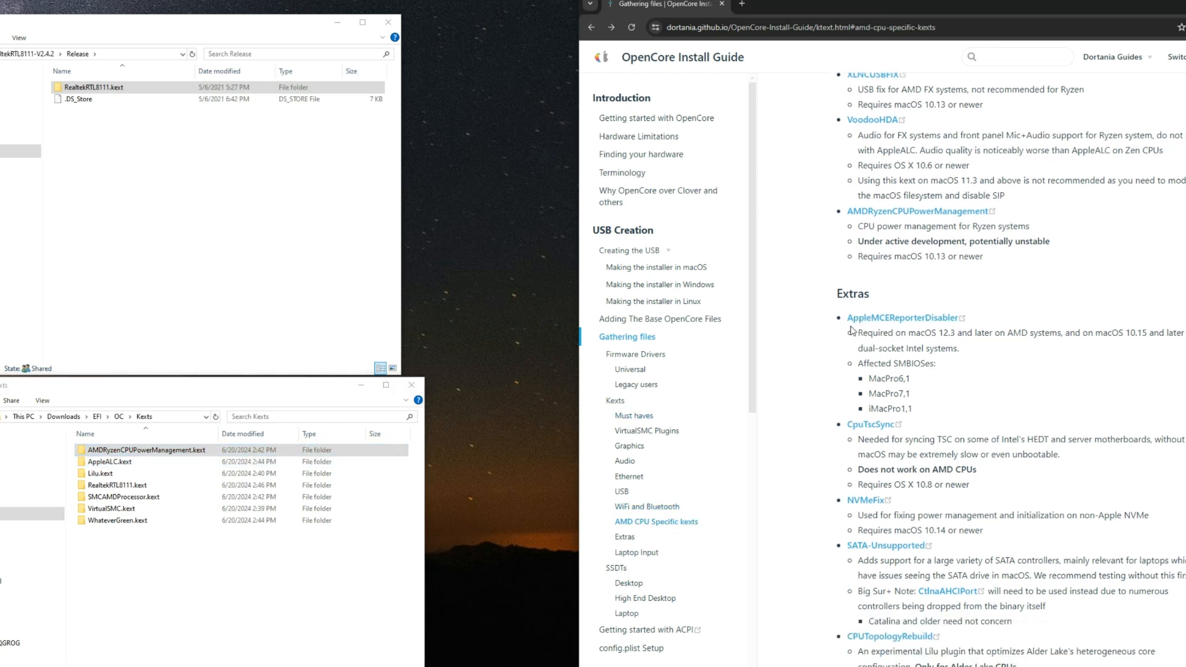
pyautogui.moveTo(842, 319)
pyautogui.mouseDown()
pyautogui.moveTo(950, 324)
pyautogui.moveTo(847, 317)
pyautogui.mouseUp()
pyautogui.click(987, 323)
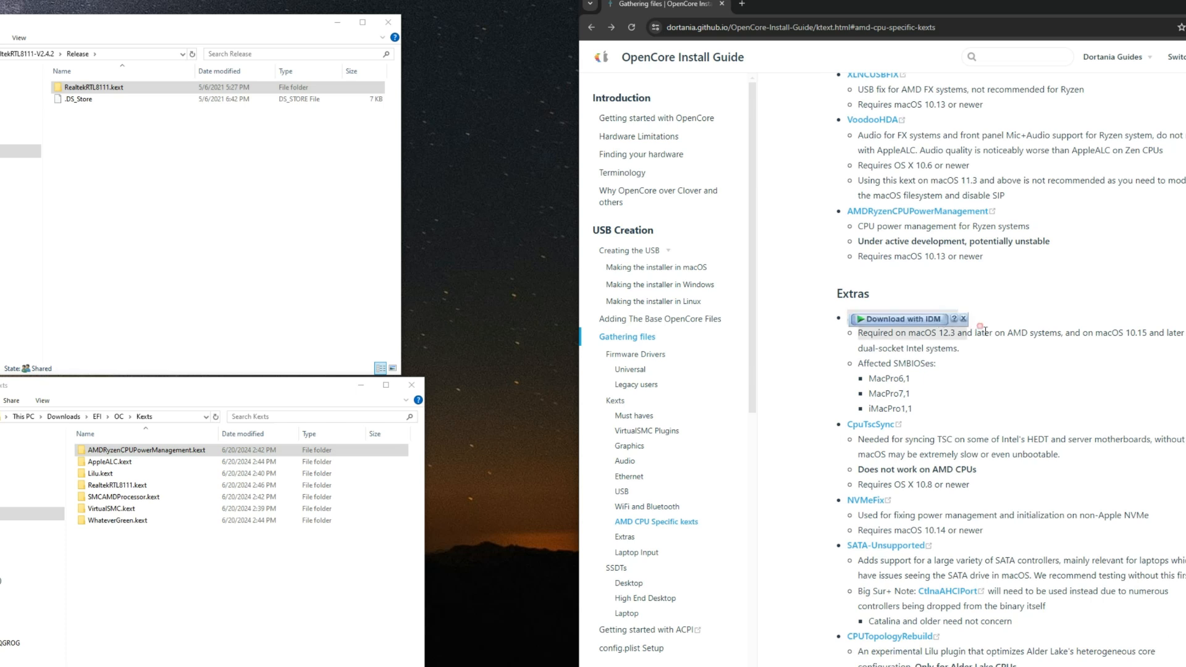
pyautogui.click(995, 320)
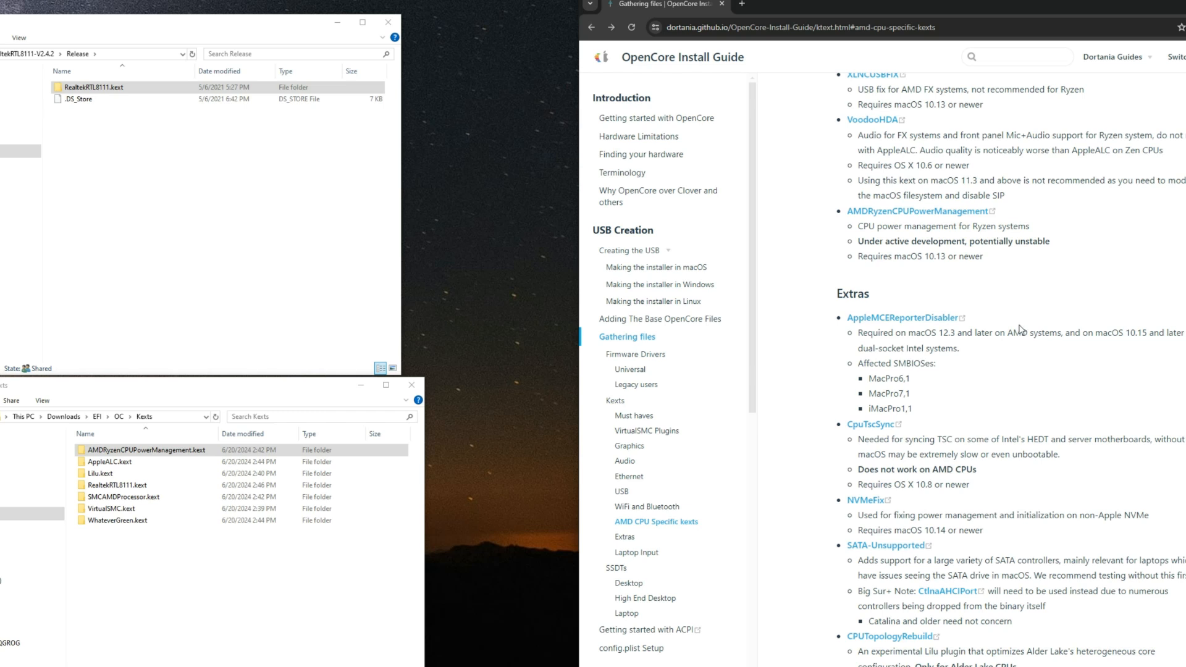
pyautogui.rightClick(883, 318)
pyautogui.click(909, 331)
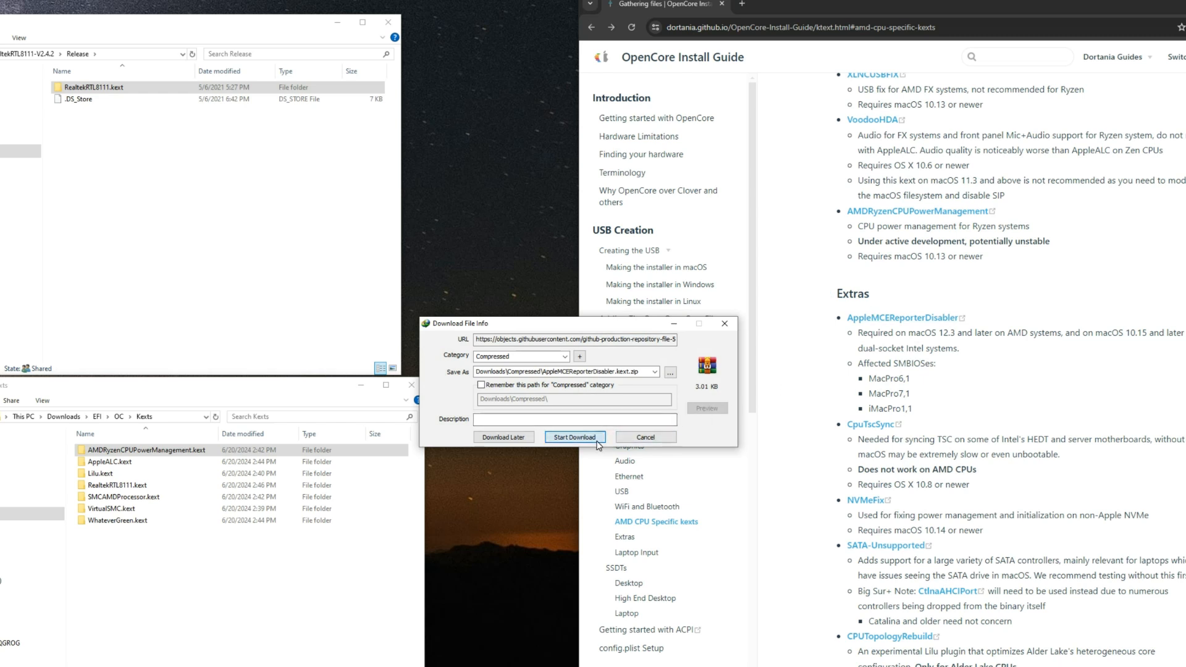
pyautogui.click(598, 437)
# Step: Extract the AppleMCEReporterDisabler.kext archive in Downloads/Compressed into its own folder
pyautogui.click(31, 55)
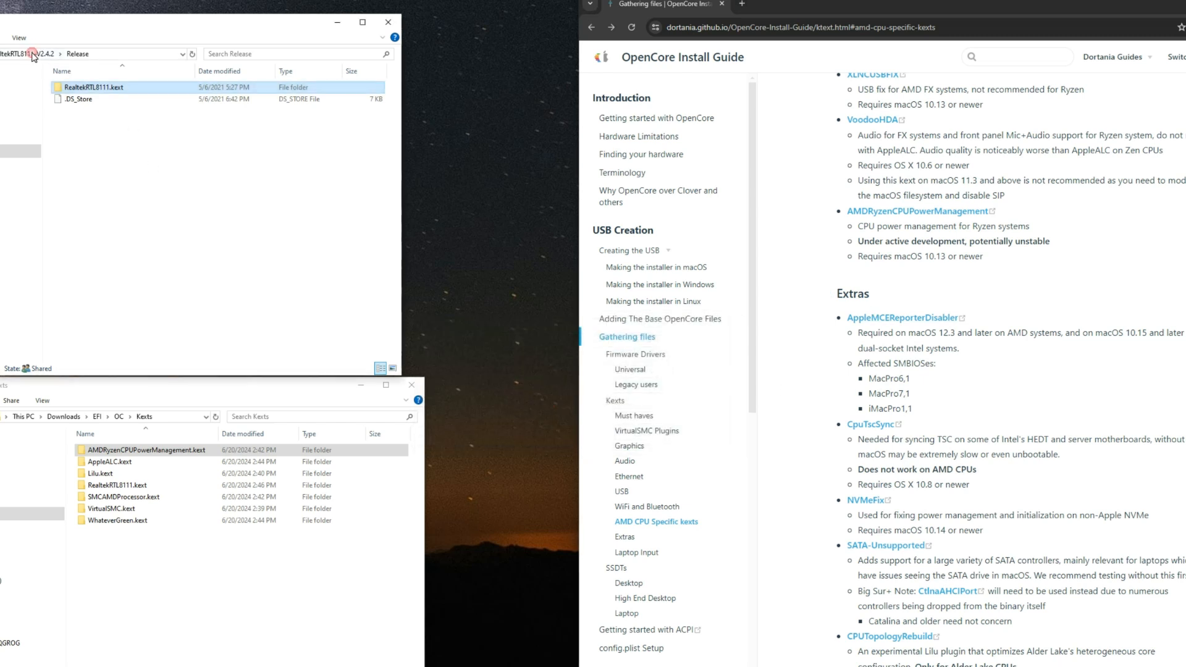
pyautogui.click(31, 55)
pyautogui.click(16, 54)
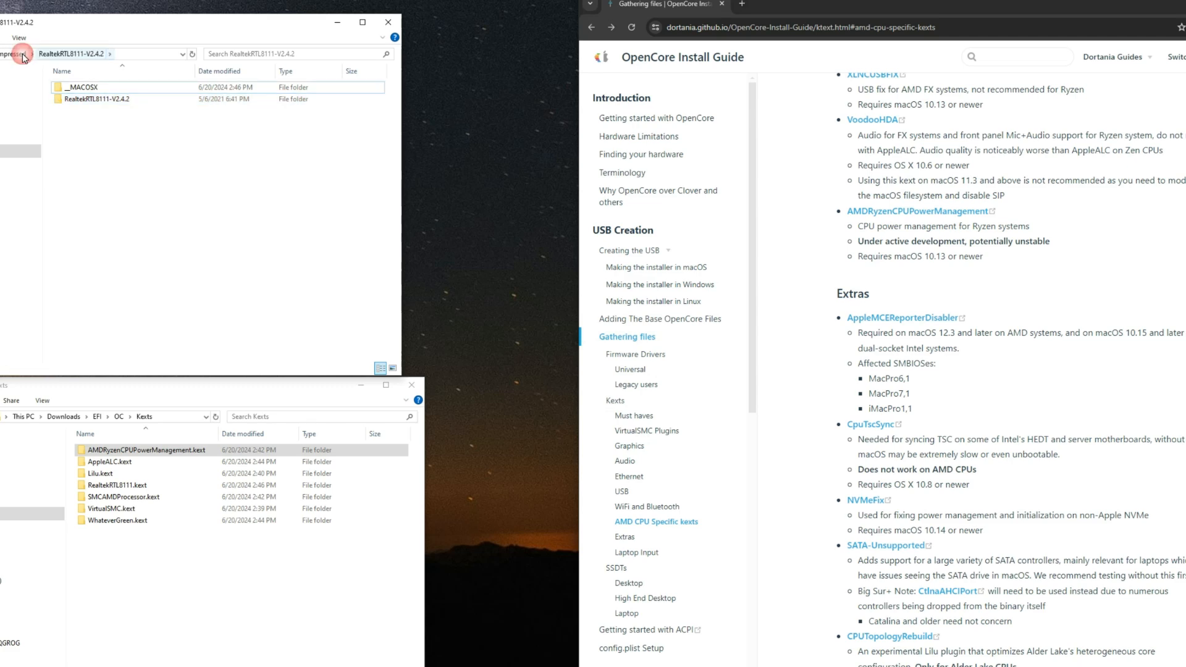
pyautogui.click(105, 102)
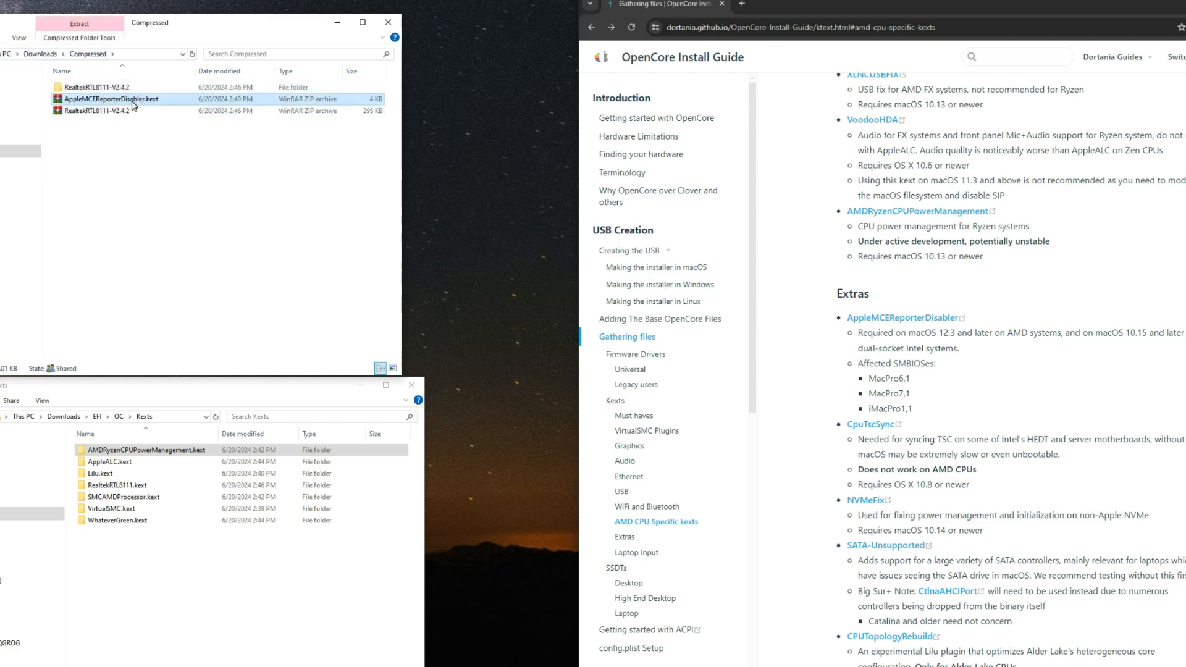
pyautogui.rightClick(132, 103)
pyautogui.click(167, 135)
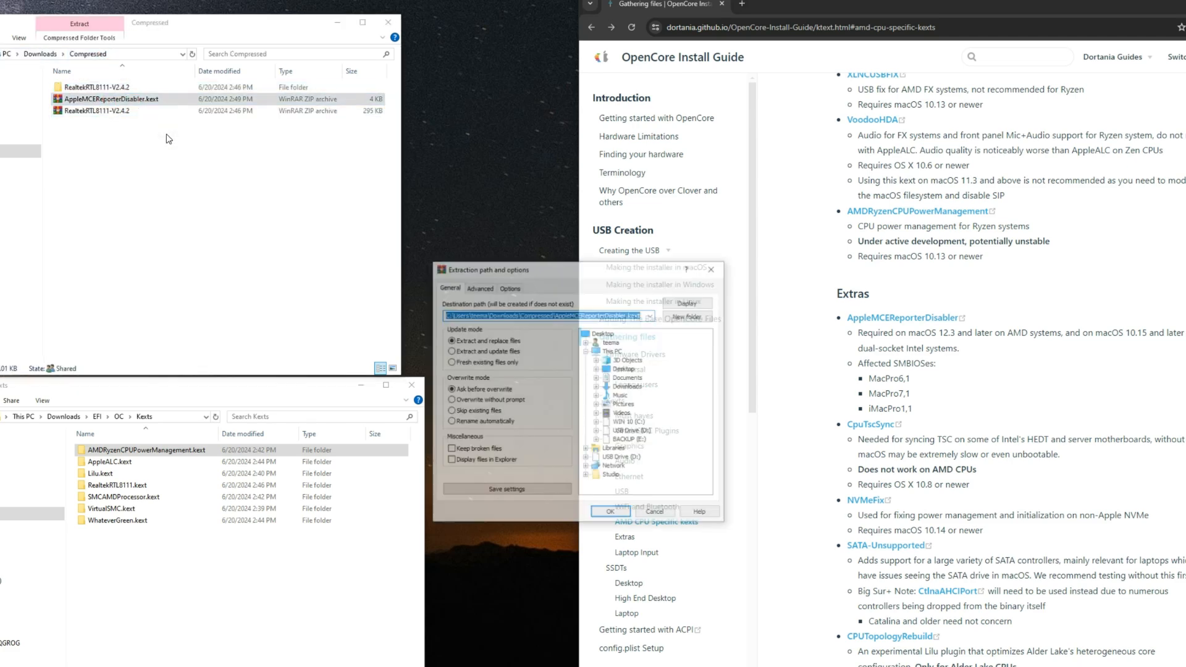
pyautogui.press('Return')
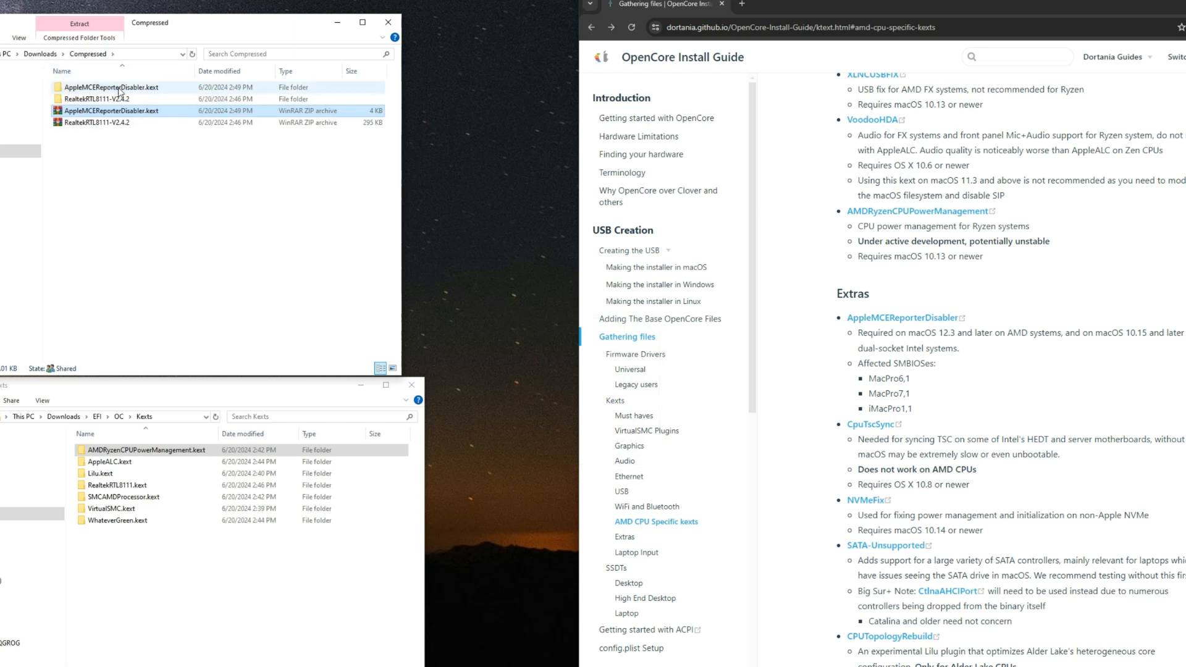
# Step: Copy AppleMCEReporterDisabler.kext from the extracted folder into EFI/OC/Kexts
pyautogui.doubleClick(105, 87)
pyautogui.click(113, 103)
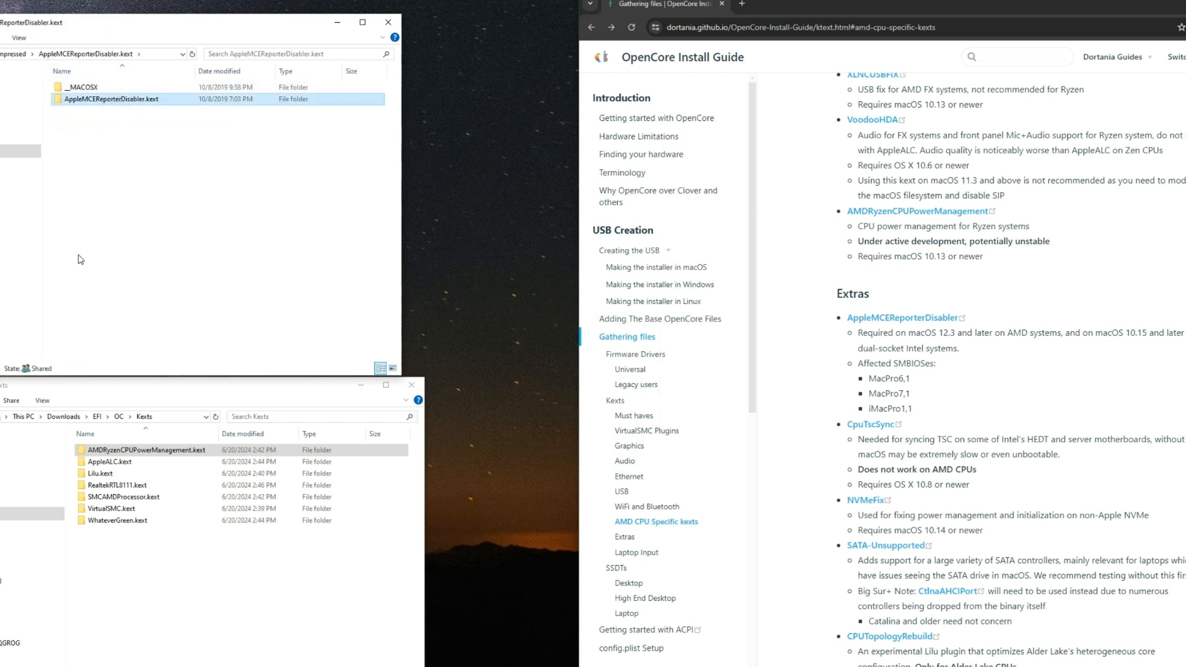
pyautogui.click(154, 590)
pyautogui.hotkey('ctrl', 'v')
pyautogui.click(288, 566)
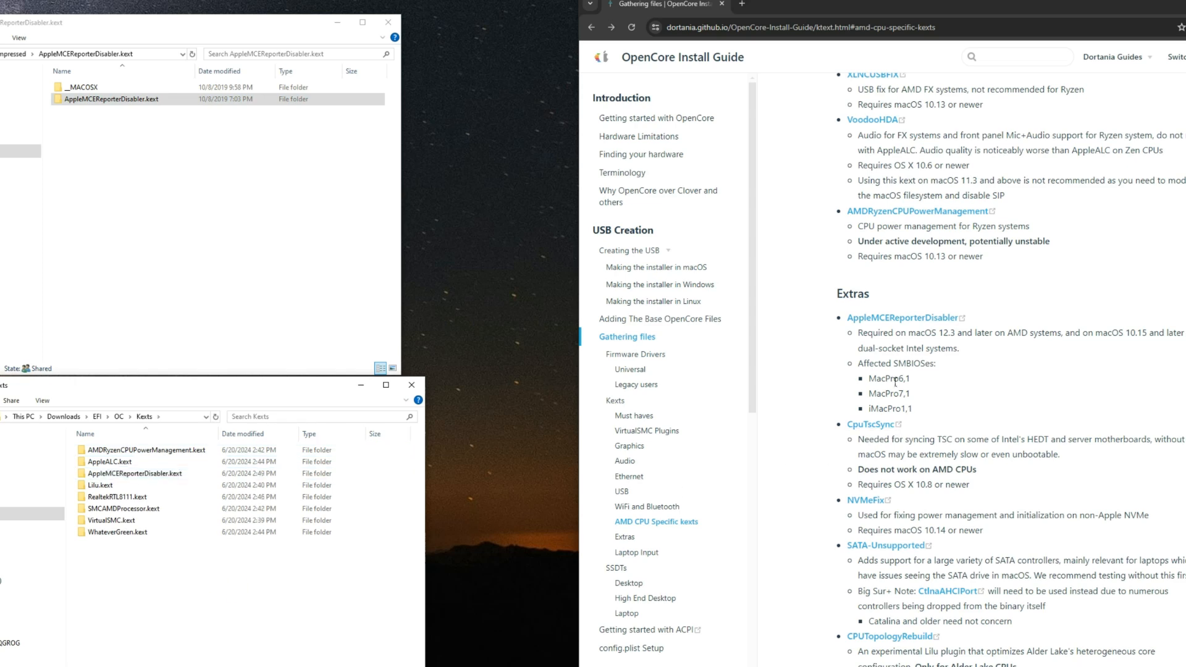
# Step: Read the RestrictEvents entry in the guide's Extras section and download RestrictEvents-1.1.3-RELEASE.zip from its latest GitHub release
pyautogui.scroll(-3, 880, 374)
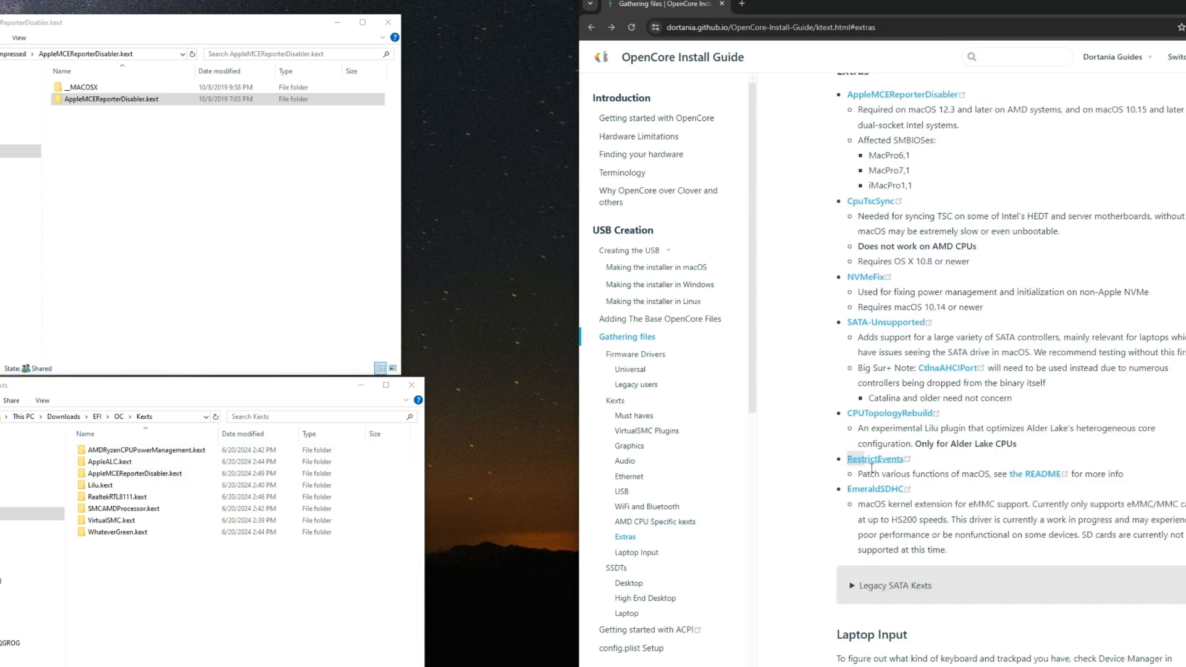
pyautogui.moveTo(882, 476); pyautogui.dragTo(1008, 476)
pyautogui.click(991, 474)
pyautogui.click(880, 460)
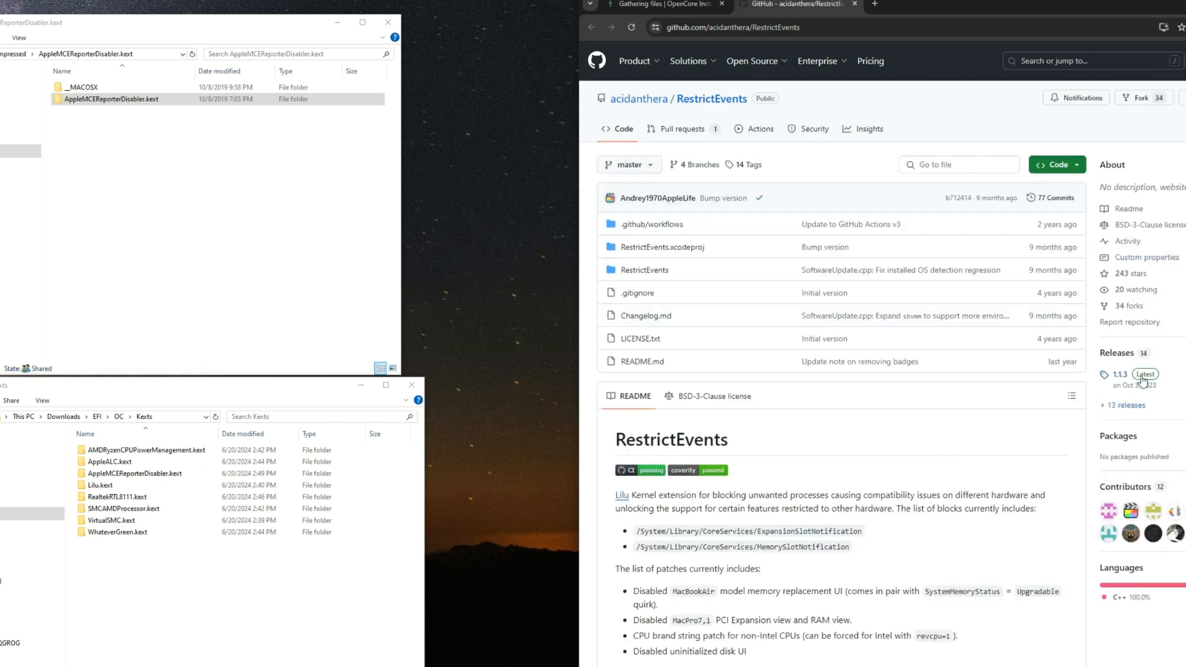
pyautogui.click(1137, 378)
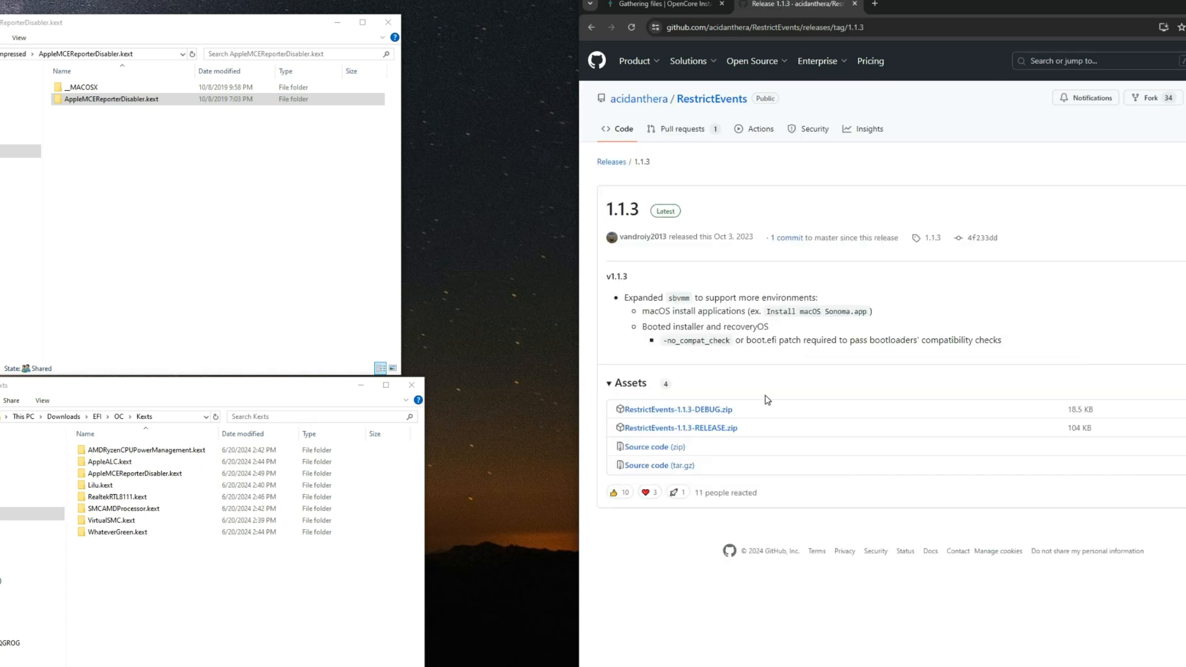
pyautogui.click(704, 428)
pyautogui.click(574, 437)
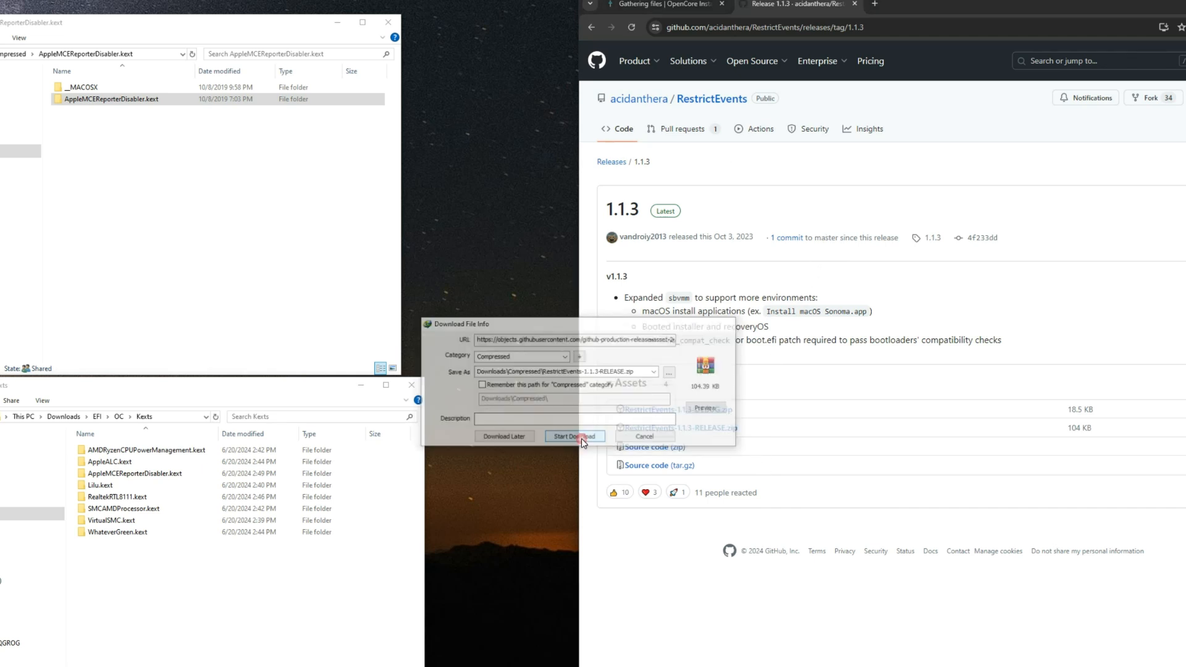
# Step: Extract the RestrictEvents-1.1.3-RELEASE archive in Downloads/Compressed into its own folder
pyautogui.click(13, 54)
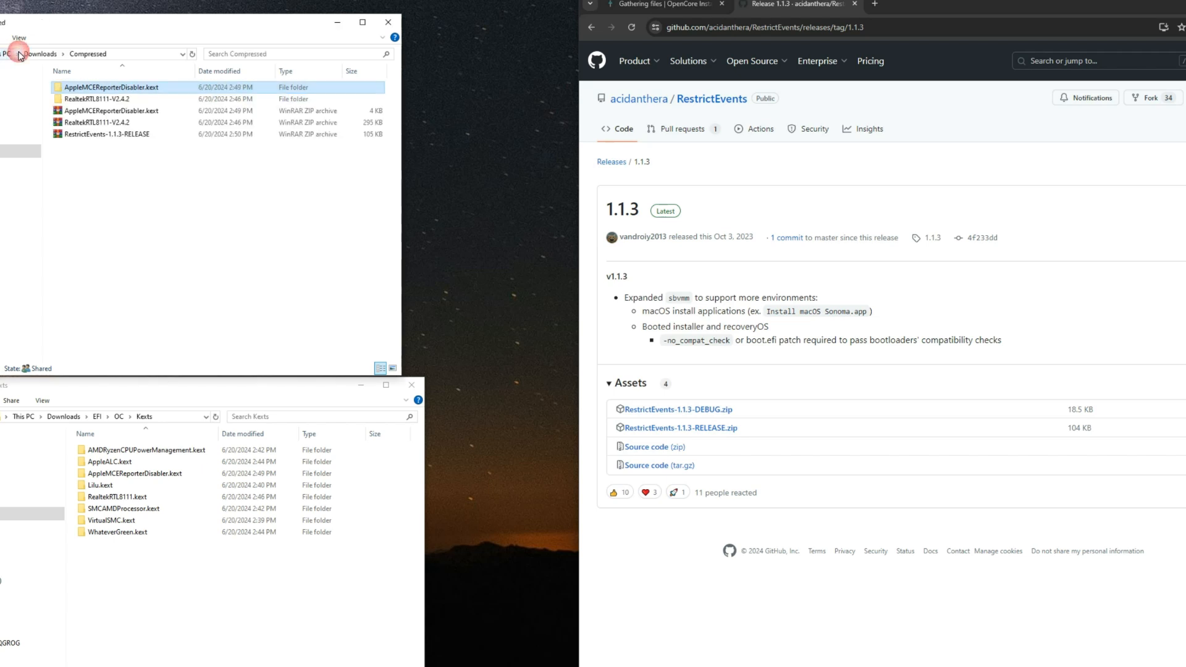
pyautogui.click(102, 134)
pyautogui.rightClick(103, 142)
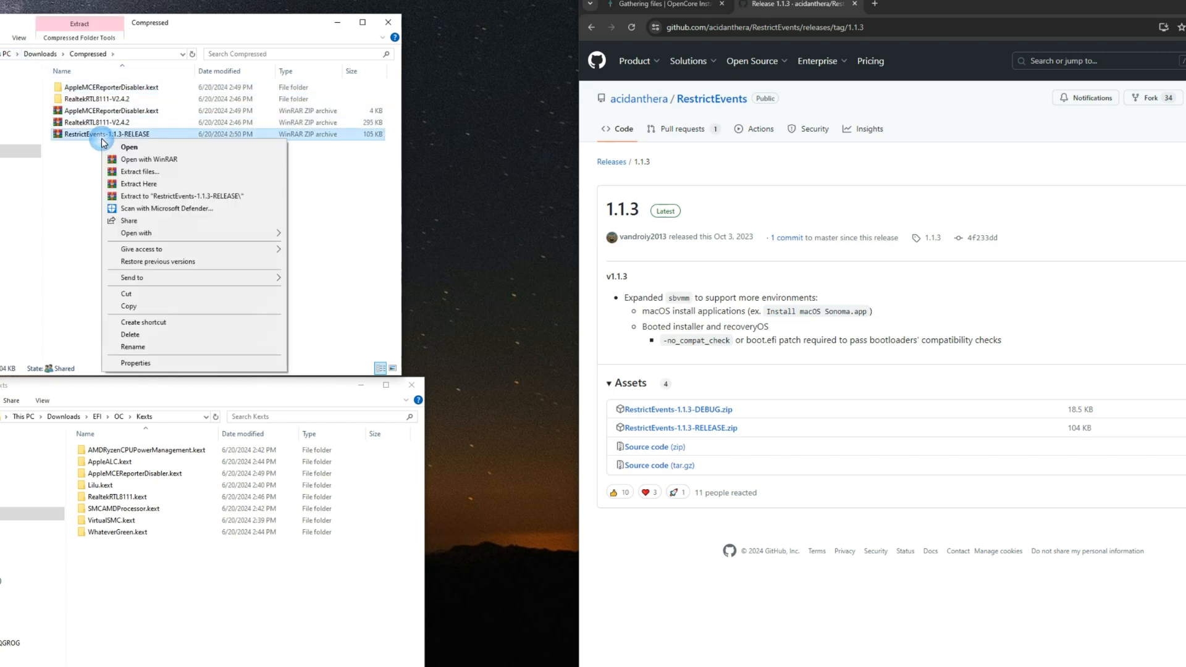
pyautogui.click(144, 180)
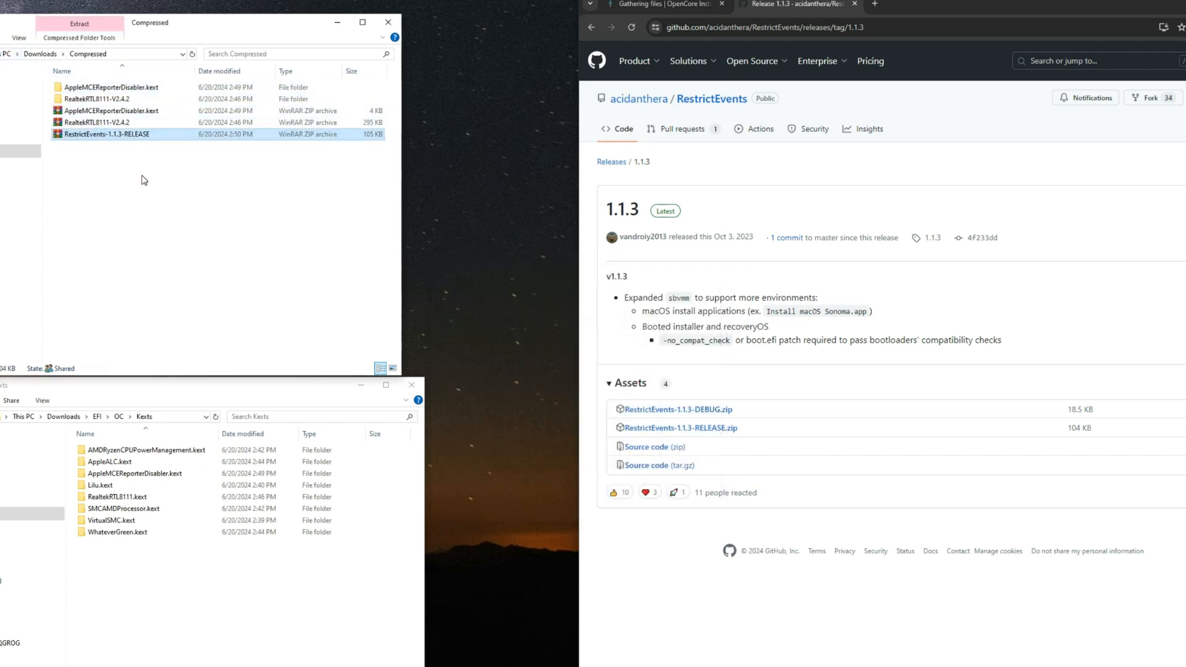
# Step: Copy RestrictEvents.kext from the extracted RestrictEvents-1.1.3-RELEASE folder into EFI/OC/Kexts
pyautogui.doubleClick(105, 111)
pyautogui.click(104, 91)
pyautogui.rightClick(141, 88)
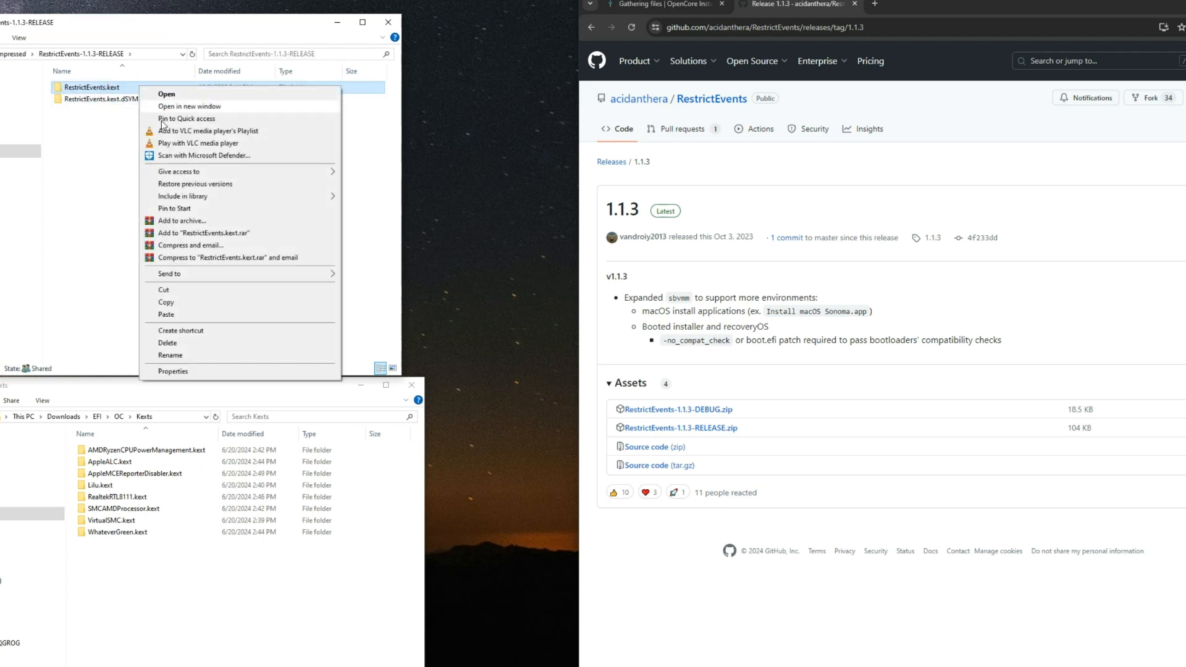
pyautogui.click(192, 304)
pyautogui.click(161, 577)
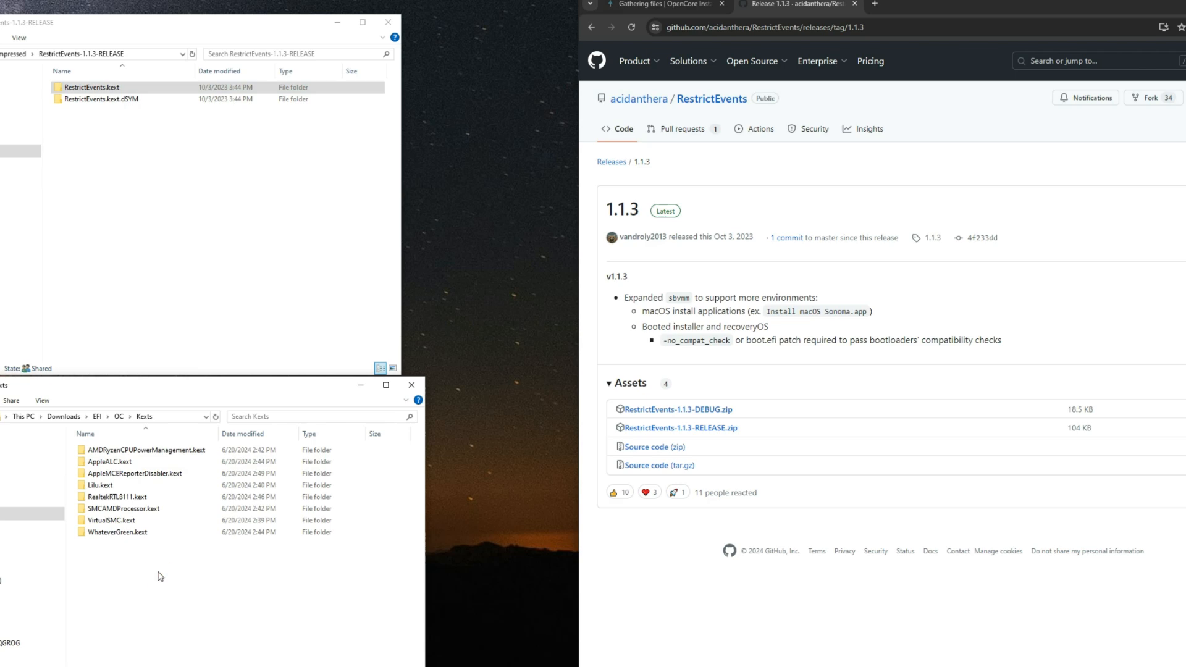
pyautogui.hotkey('ctrl', 'v')
pyautogui.click(165, 580)
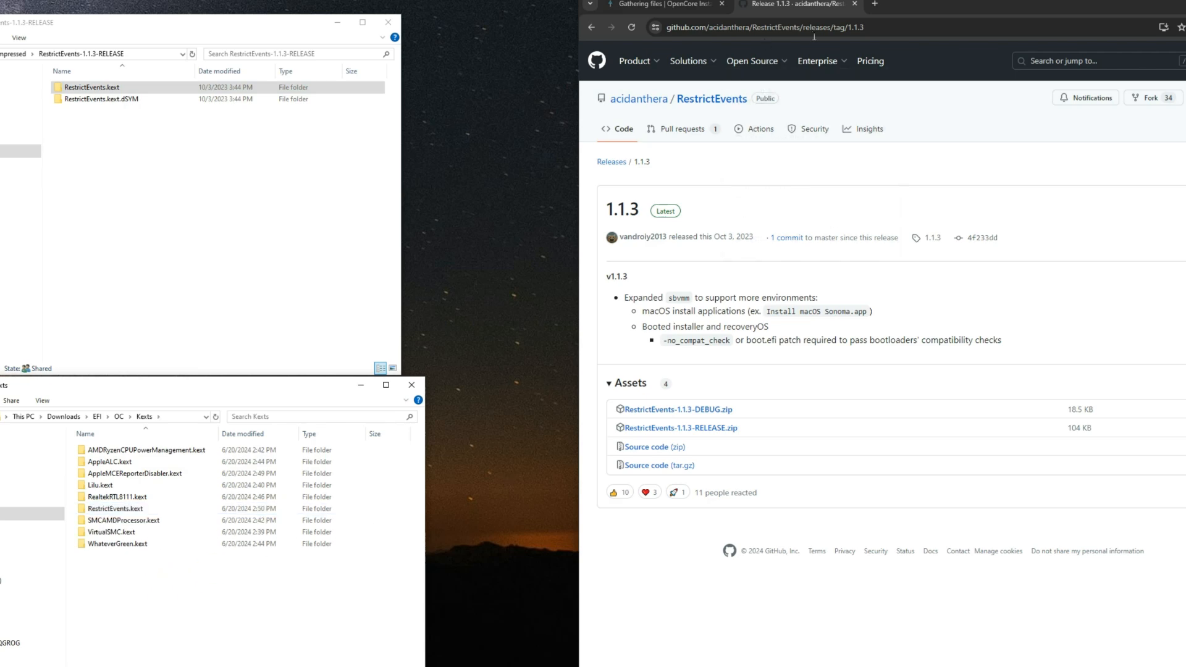
# Step: Close the RestrictEvents release page and look over the guide's Laptop Input kexts
pyautogui.click(854, 5)
pyautogui.scroll(-5, 873, 458)
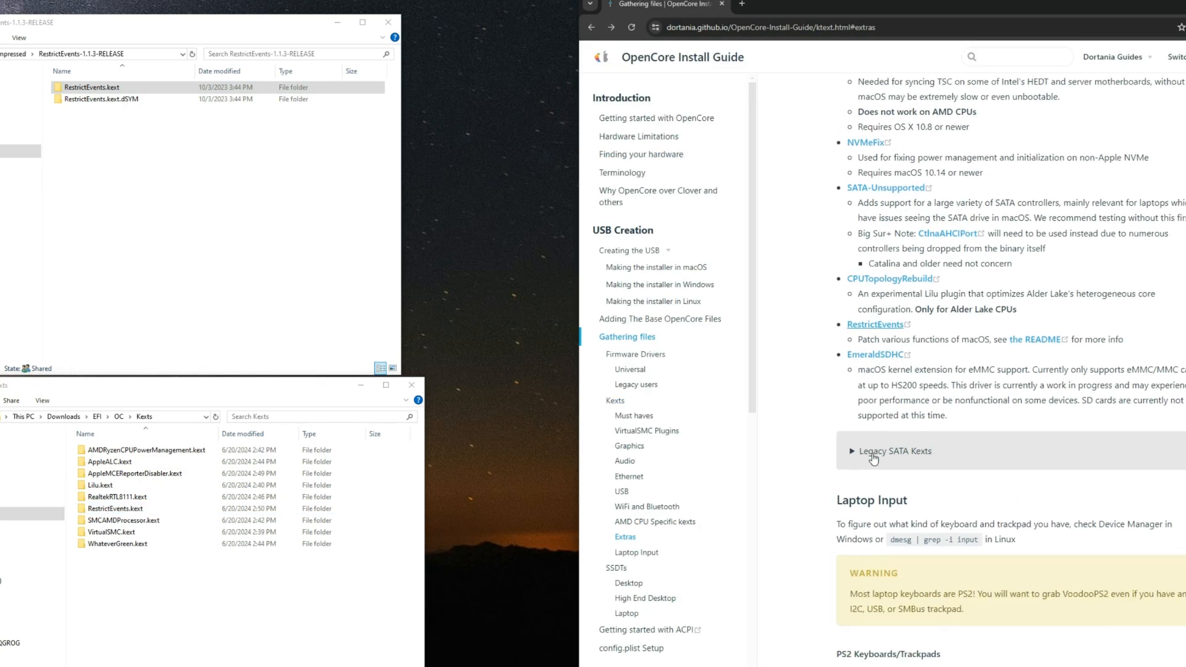
pyautogui.scroll(-5, 873, 459)
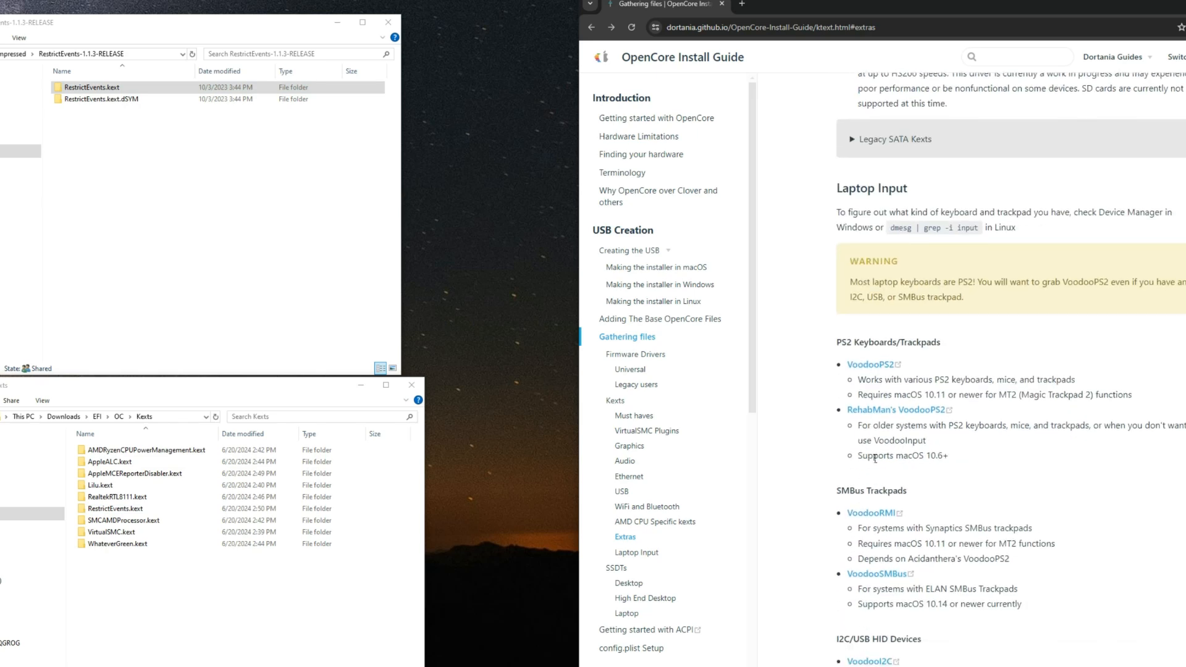
pyautogui.scroll(-5, 871, 457)
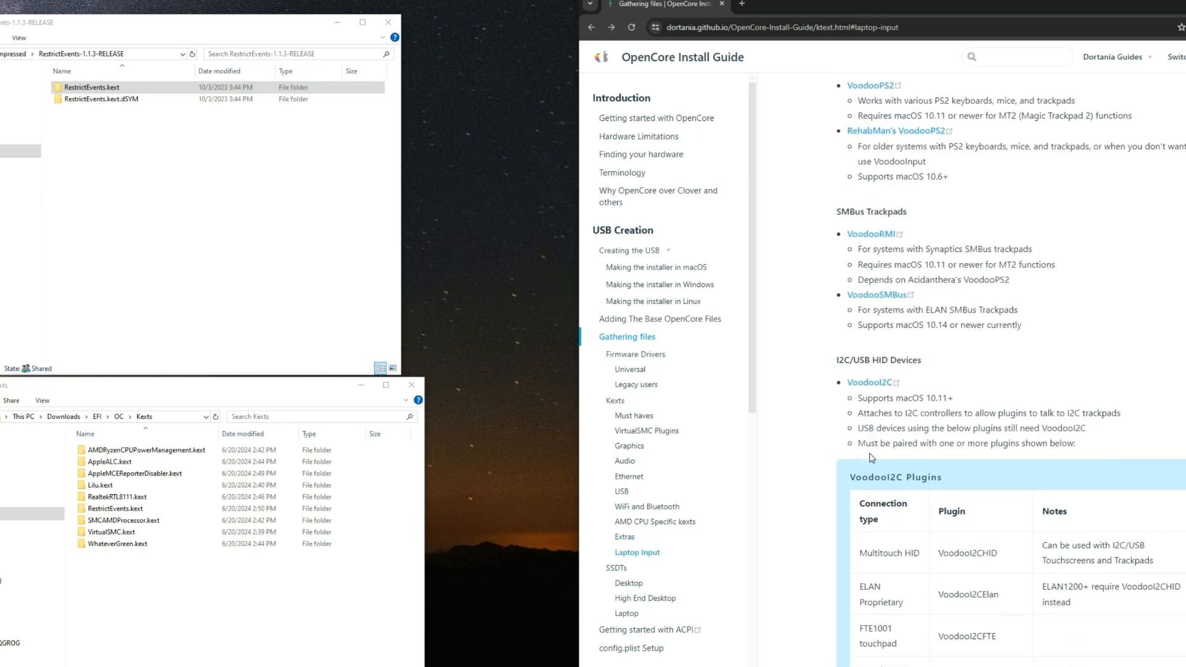
pyautogui.scroll(-4, 872, 457)
pyautogui.scroll(3, 877, 457)
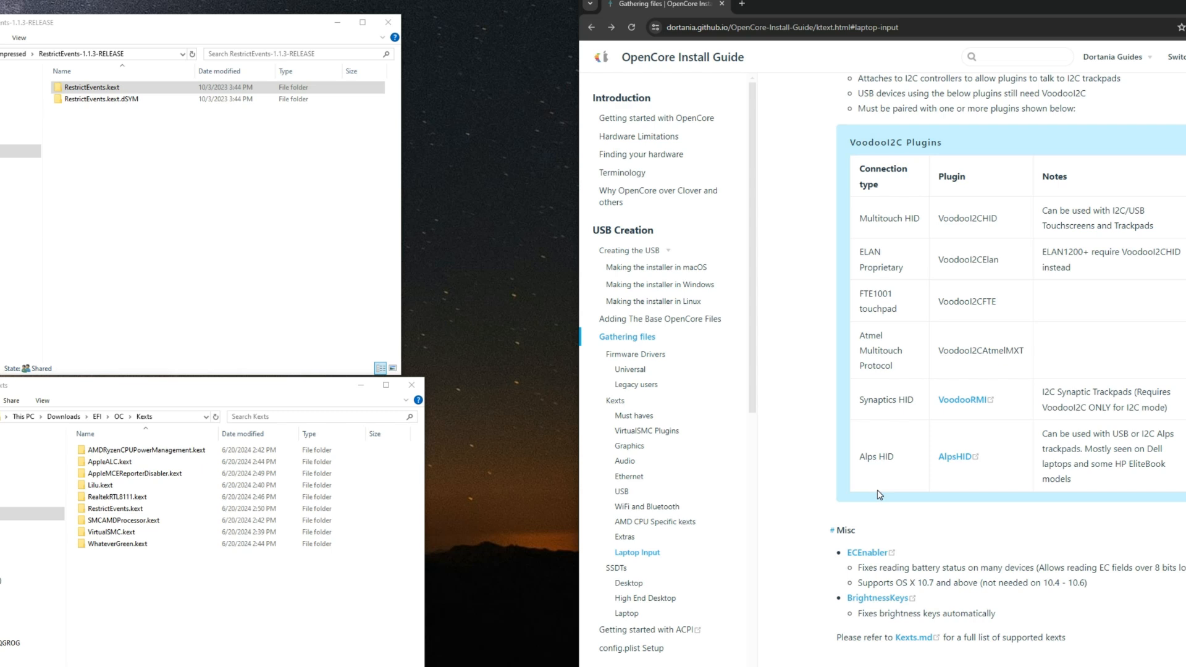
# Step: Open the EFI/OC/ACPI folder and follow the guide's SSDTs section to Getting Started With ACPI
pyautogui.click(119, 417)
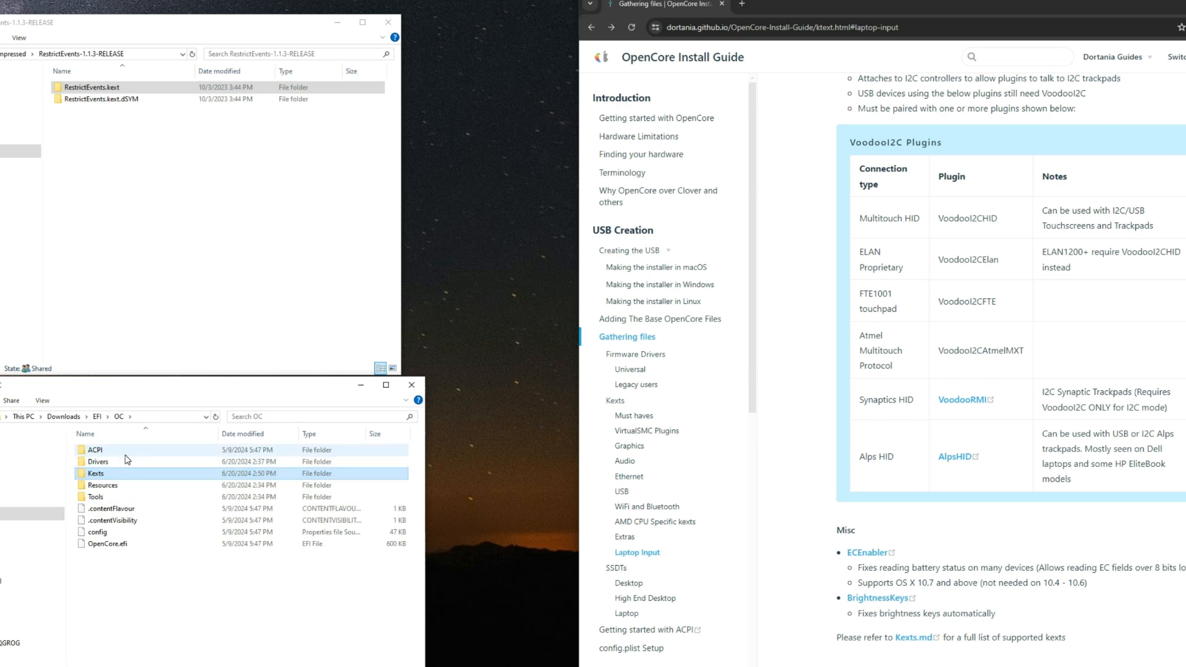
pyautogui.doubleClick(119, 451)
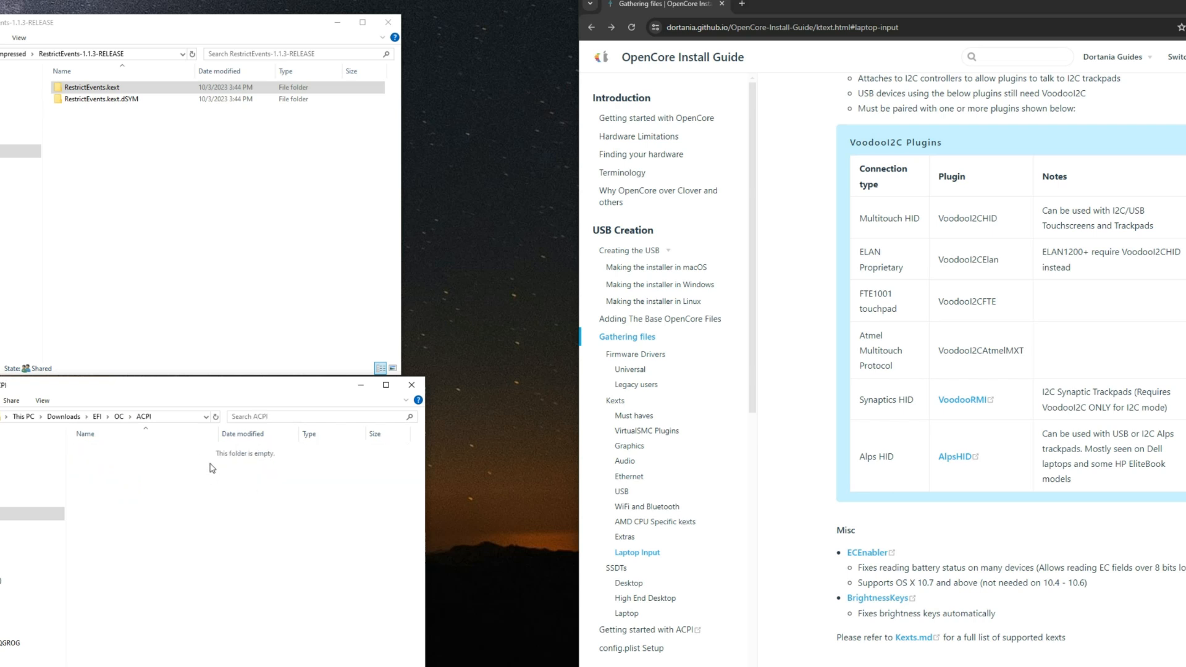
pyautogui.scroll(-4, 845, 559)
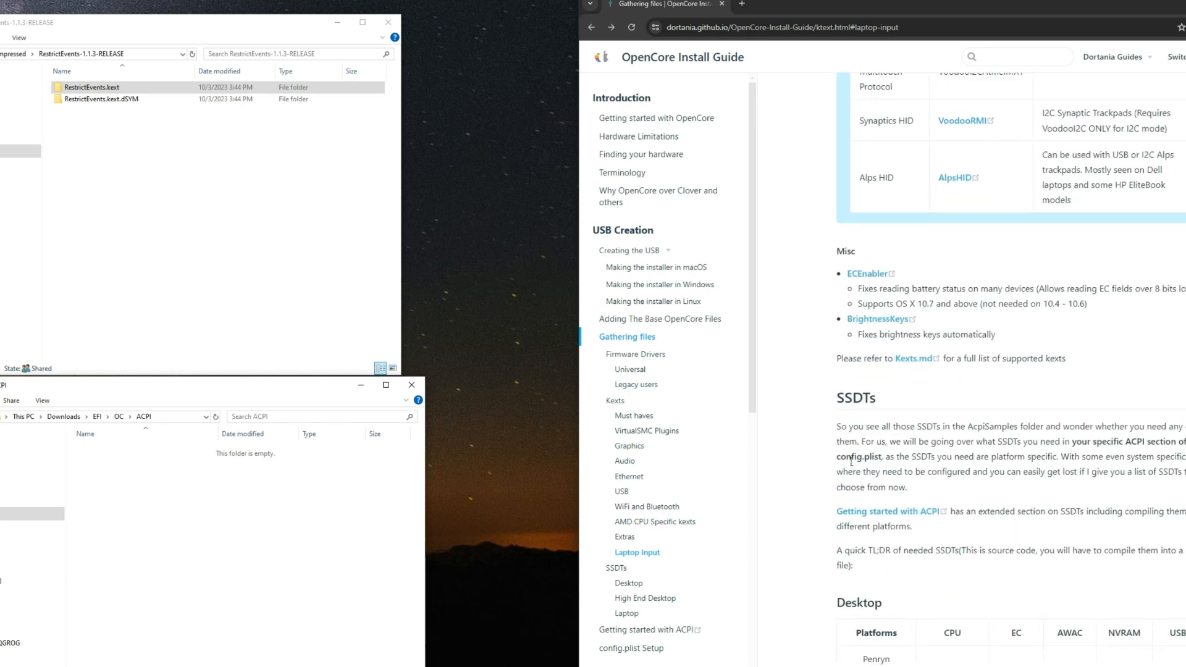
pyautogui.scroll(-15, 851, 460)
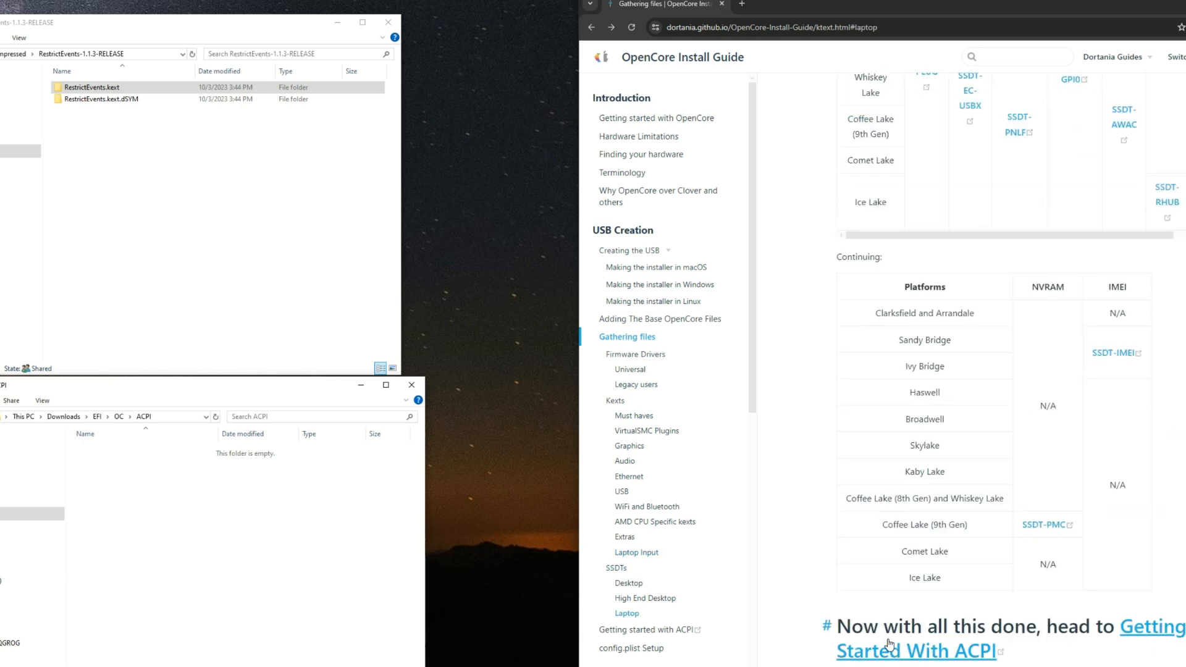
pyautogui.click(897, 653)
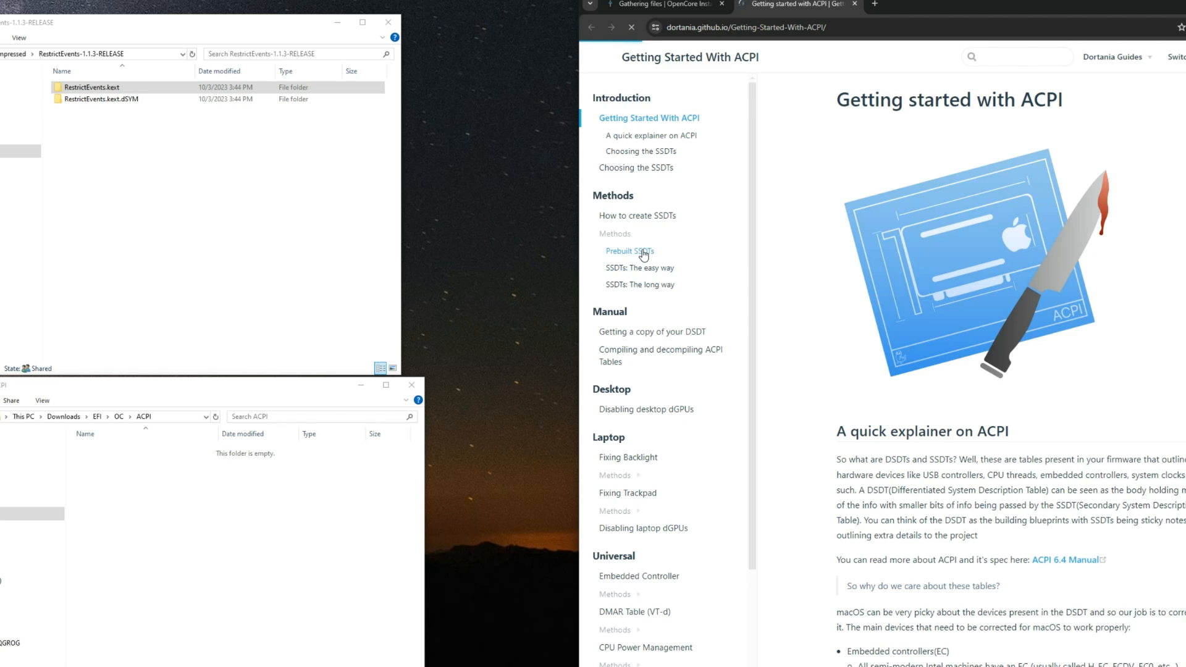
# Step: Go to the AMD Zen section of the Prebuilt SSDTs page and open SSDT-EC-USBX-DESKTOP in a new tab
pyautogui.click(642, 253)
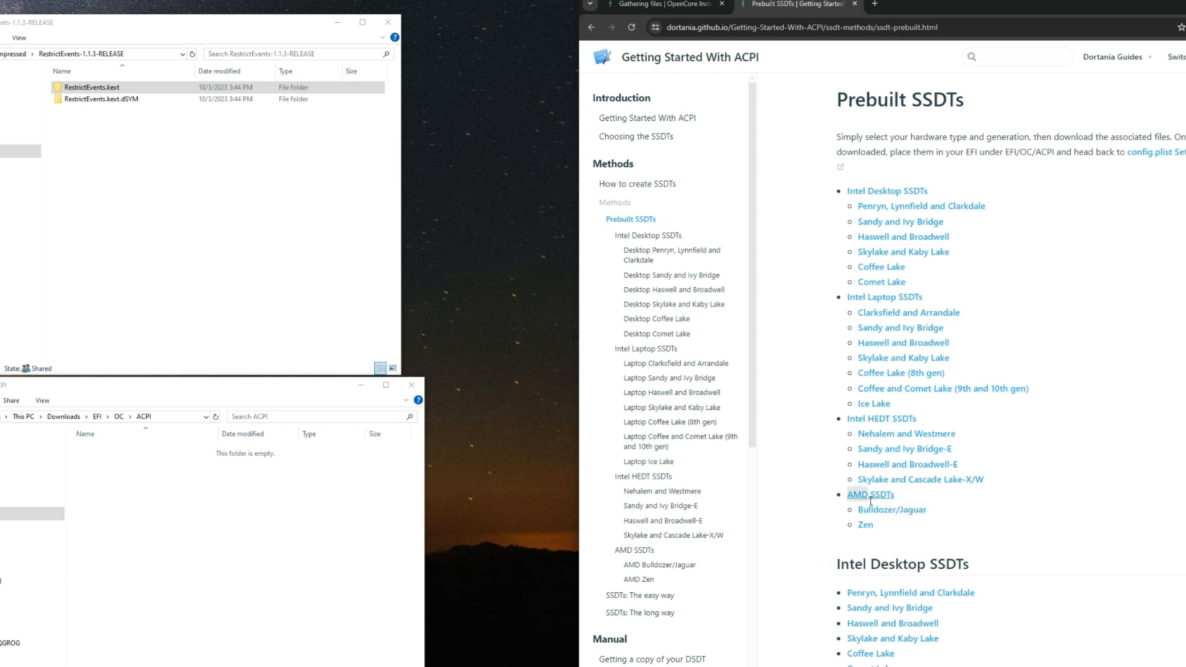
pyautogui.click(886, 535)
pyautogui.click(865, 526)
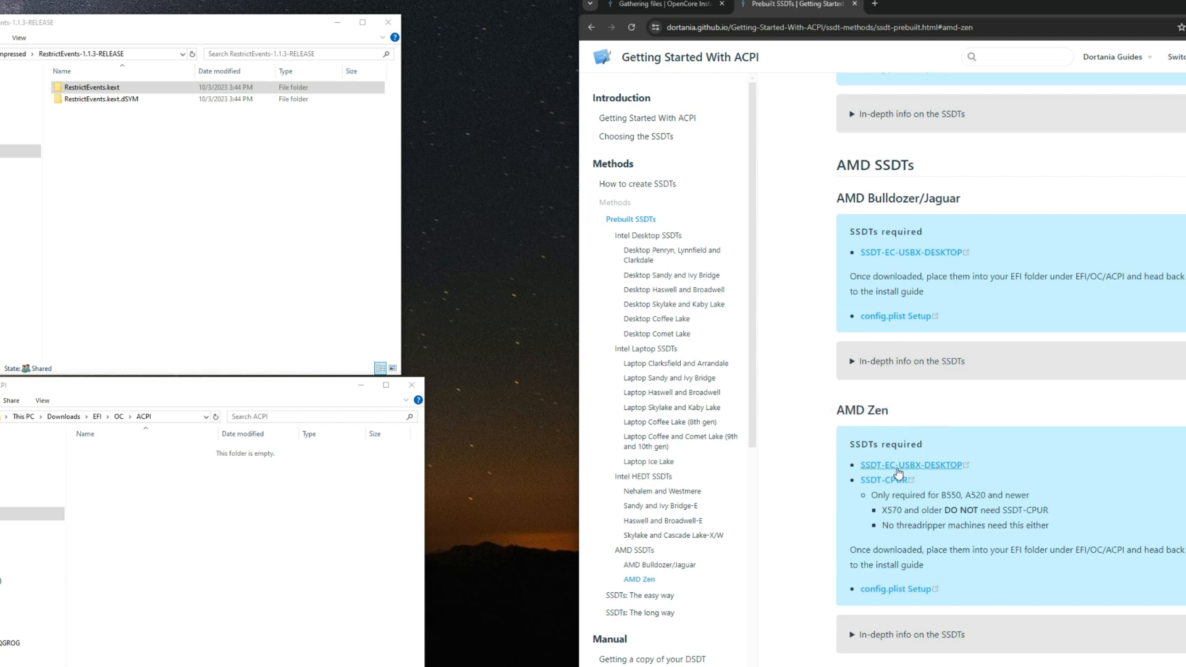
pyautogui.rightClick(931, 468)
pyautogui.click(956, 480)
# Step: Read which AMD Zen motherboards require SSDT-CPUR
pyautogui.moveTo(871, 494); pyautogui.dragTo(958, 494)
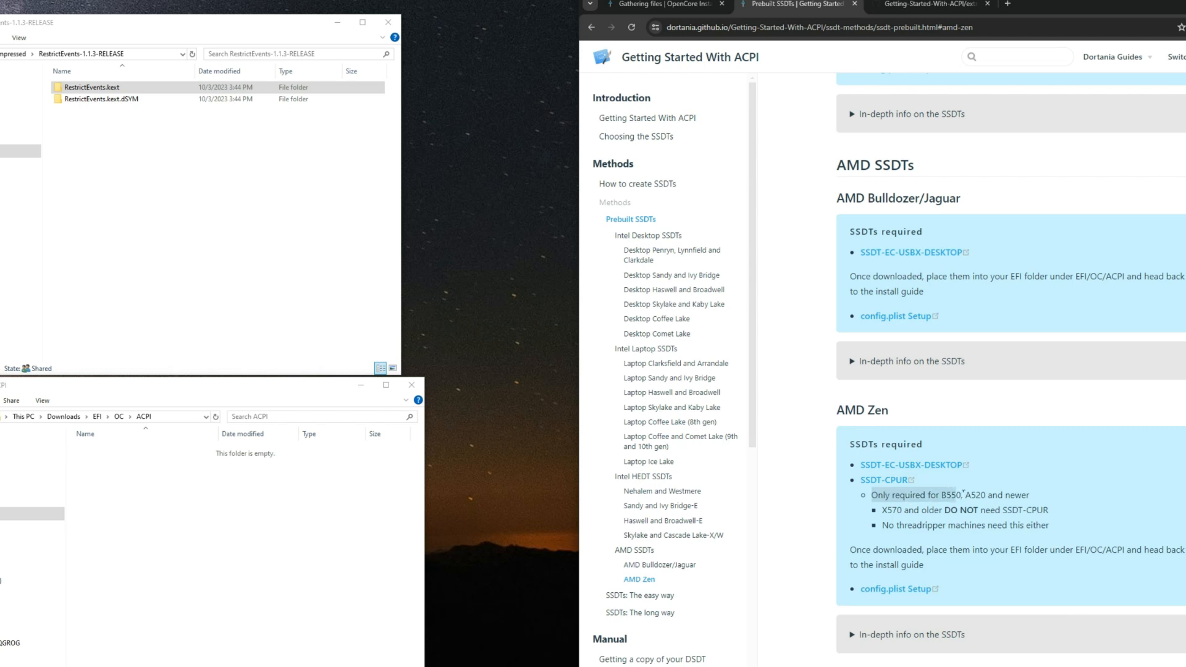
pyautogui.moveTo(965, 494); pyautogui.dragTo(1000, 496)
pyautogui.click(1007, 496)
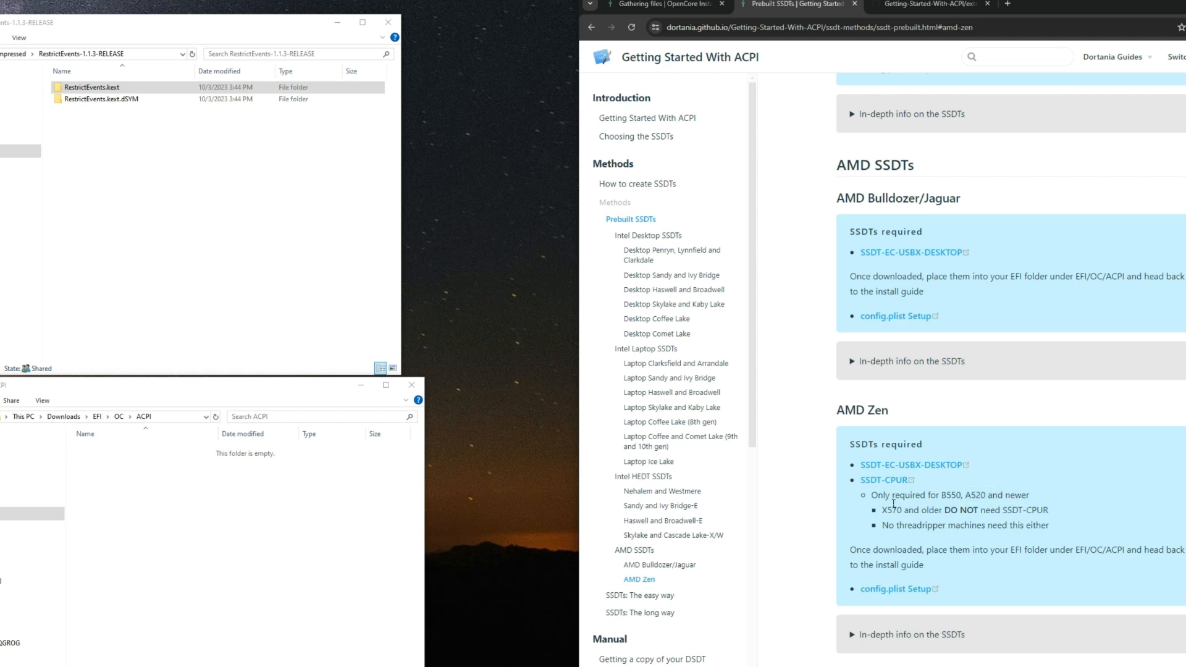
pyautogui.moveTo(871, 495); pyautogui.dragTo(1002, 501)
pyautogui.click(945, 497)
pyautogui.moveTo(860, 481); pyautogui.dragTo(911, 485)
pyautogui.click(956, 491)
# Step: Check the BaseBoard Product in Windows System Information to identify the motherboard's chipset
pyautogui.press('super')
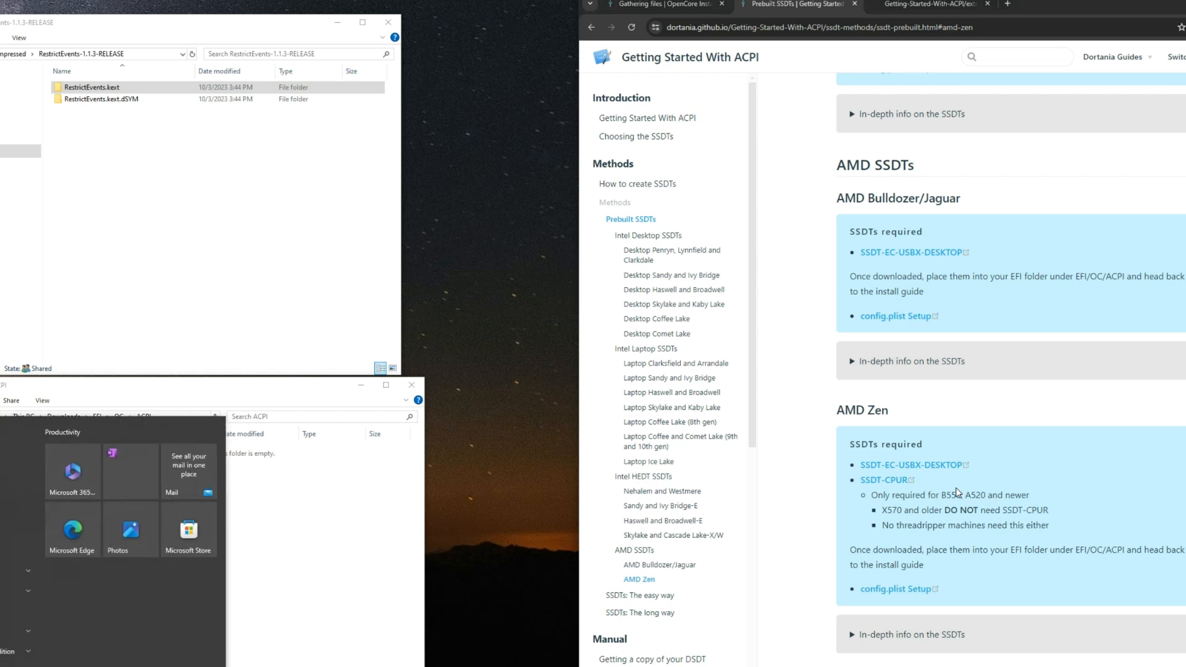
pyautogui.write('sys')
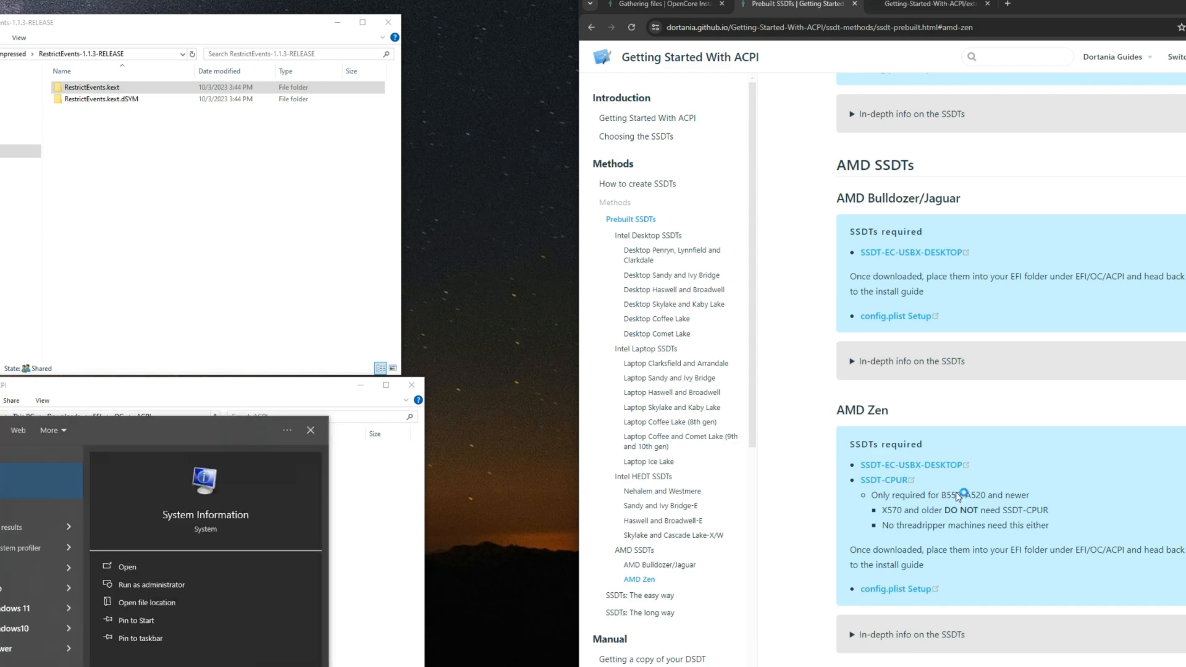
pyautogui.press('Return')
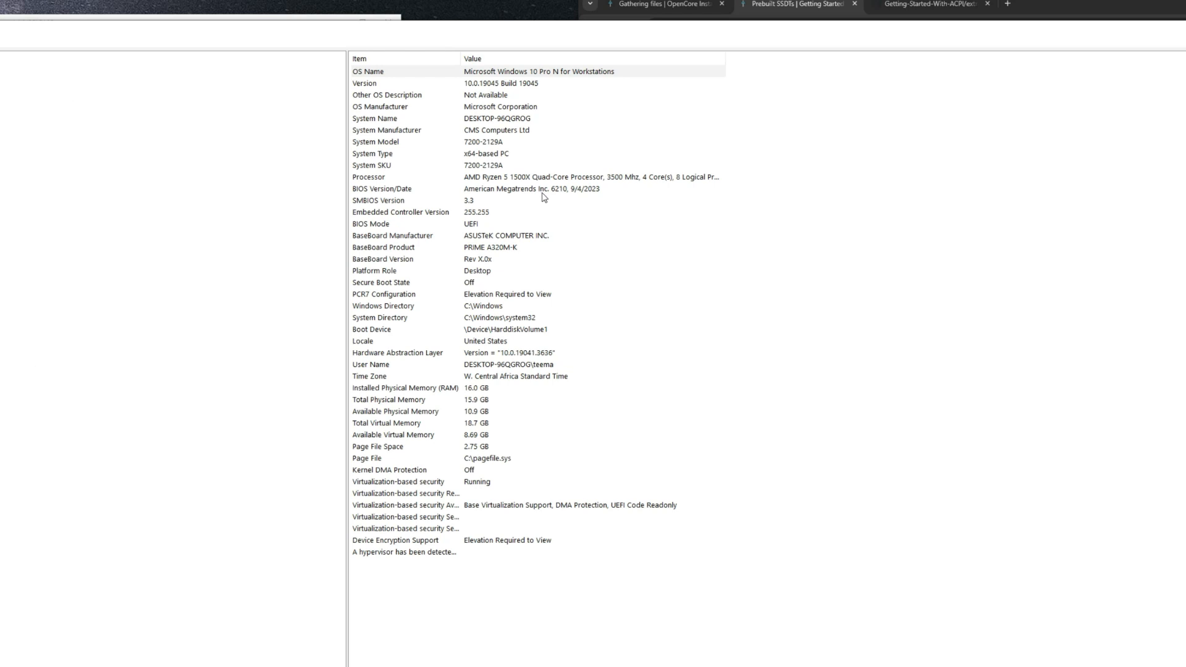
pyautogui.click(478, 249)
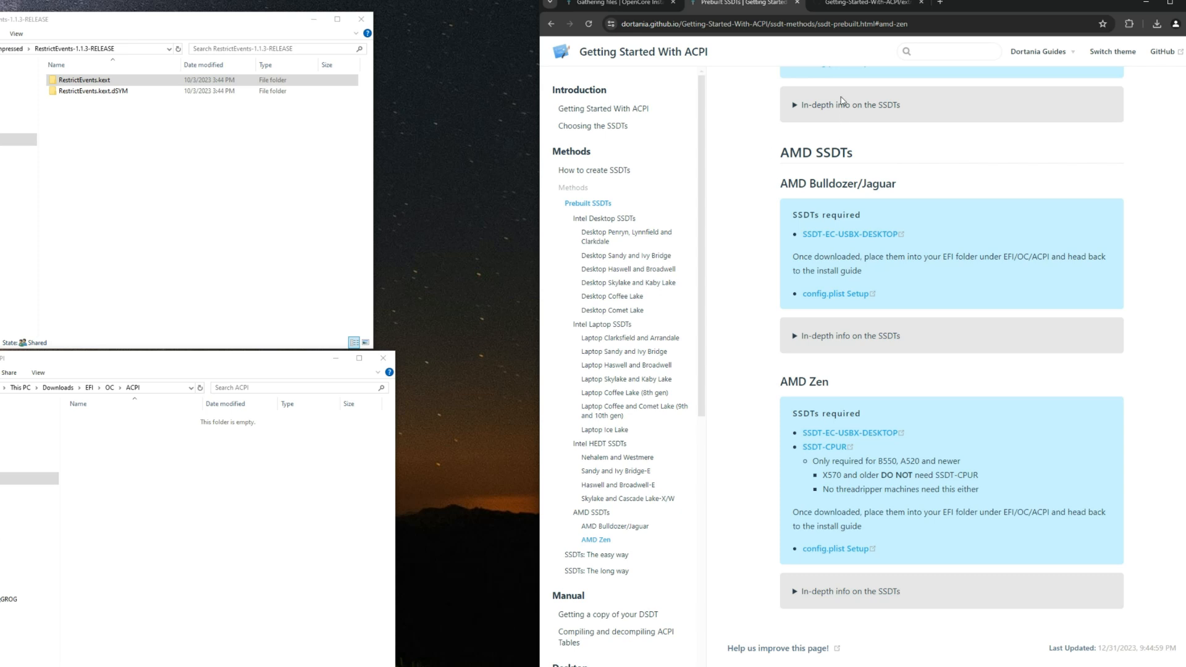
# Step: Download the raw SSDT-EC-USBX-DESKTOP.aml file from GitHub and refresh the Downloads folder
pyautogui.click(846, 2)
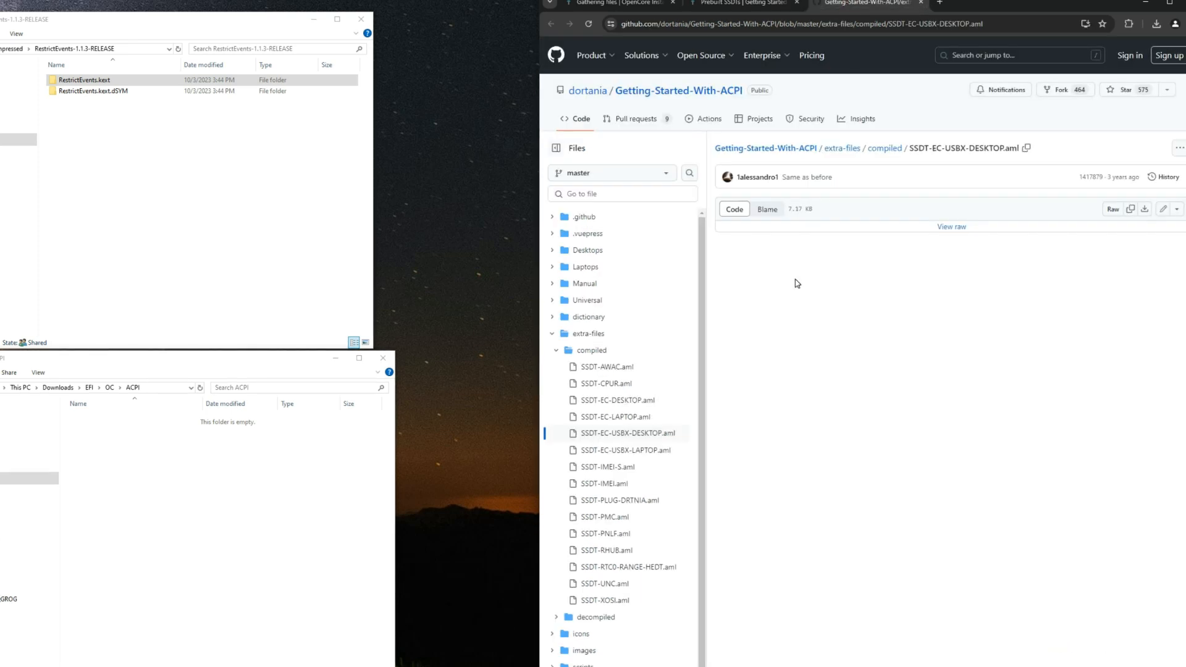
pyautogui.click(1145, 211)
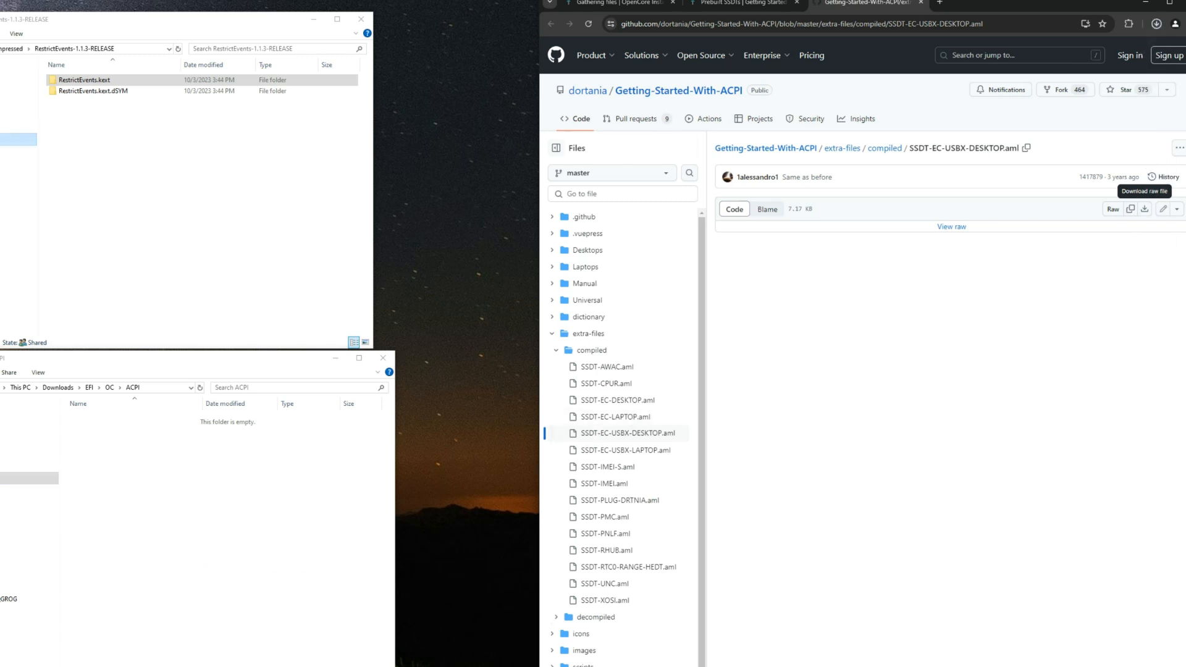
pyautogui.click(19, 140)
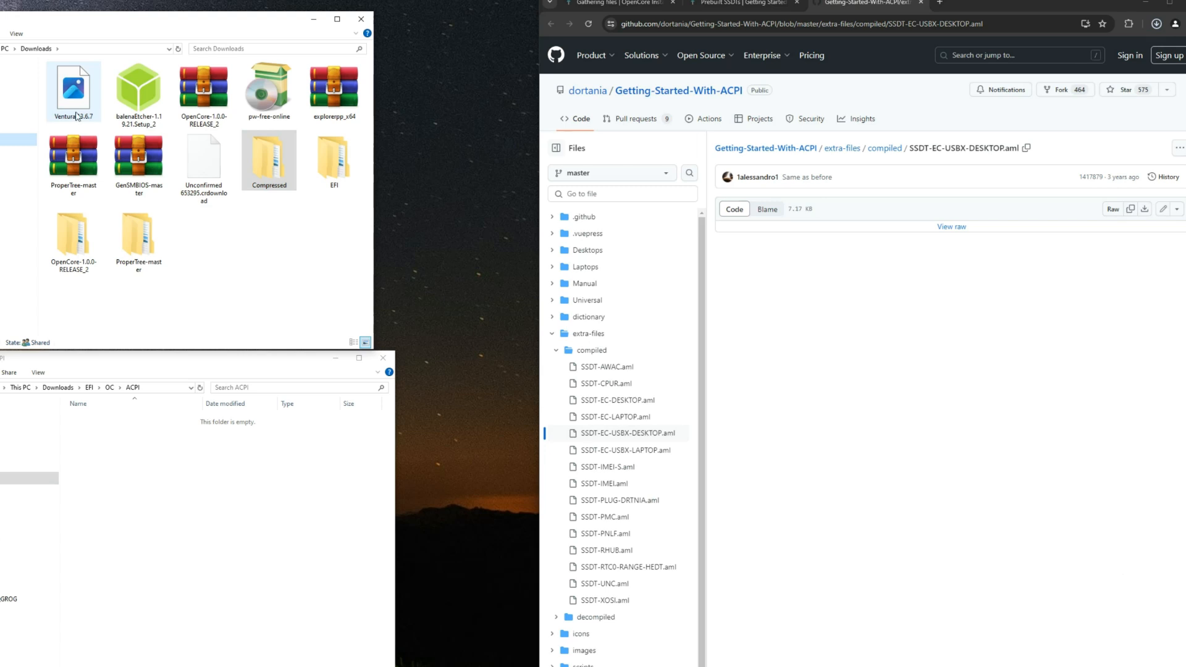
pyautogui.rightClick(241, 262)
pyautogui.click(251, 317)
# Step: Copy SSDT-EC-USBX-DESKTOP.aml from Downloads into the EFI/OC/ACPI folder
pyautogui.click(204, 166)
pyautogui.rightClick(202, 161)
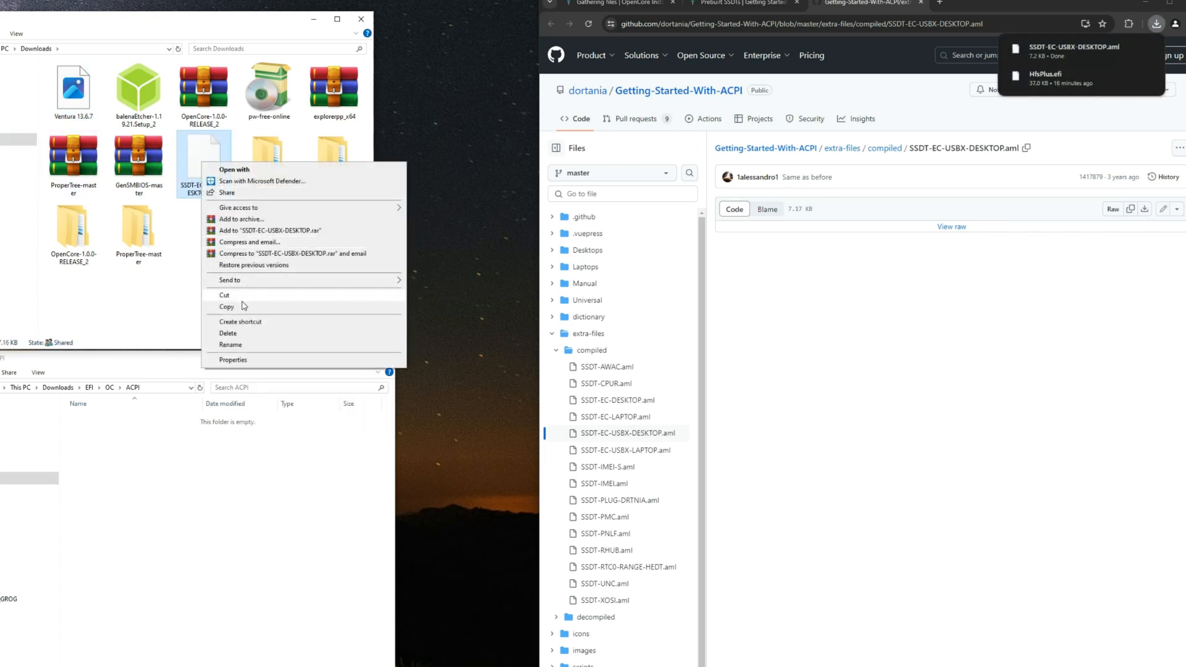
pyautogui.click(226, 307)
pyautogui.click(180, 479)
pyautogui.click(109, 388)
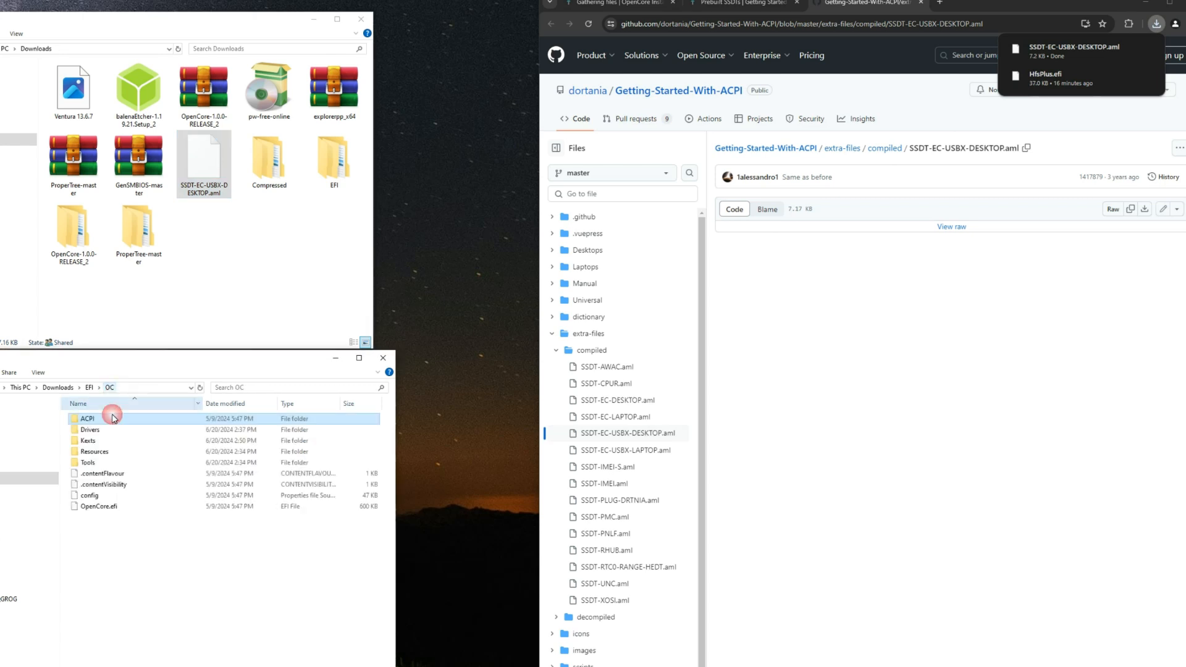
pyautogui.doubleClick(117, 418)
pyautogui.rightClick(147, 426)
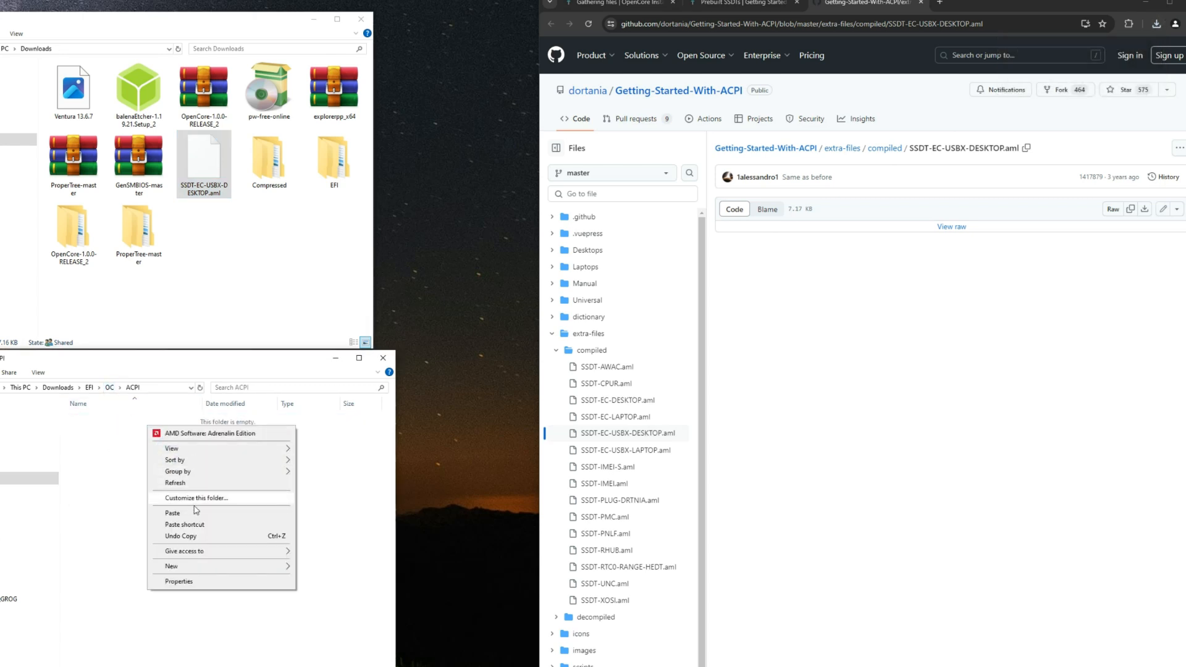
pyautogui.click(176, 513)
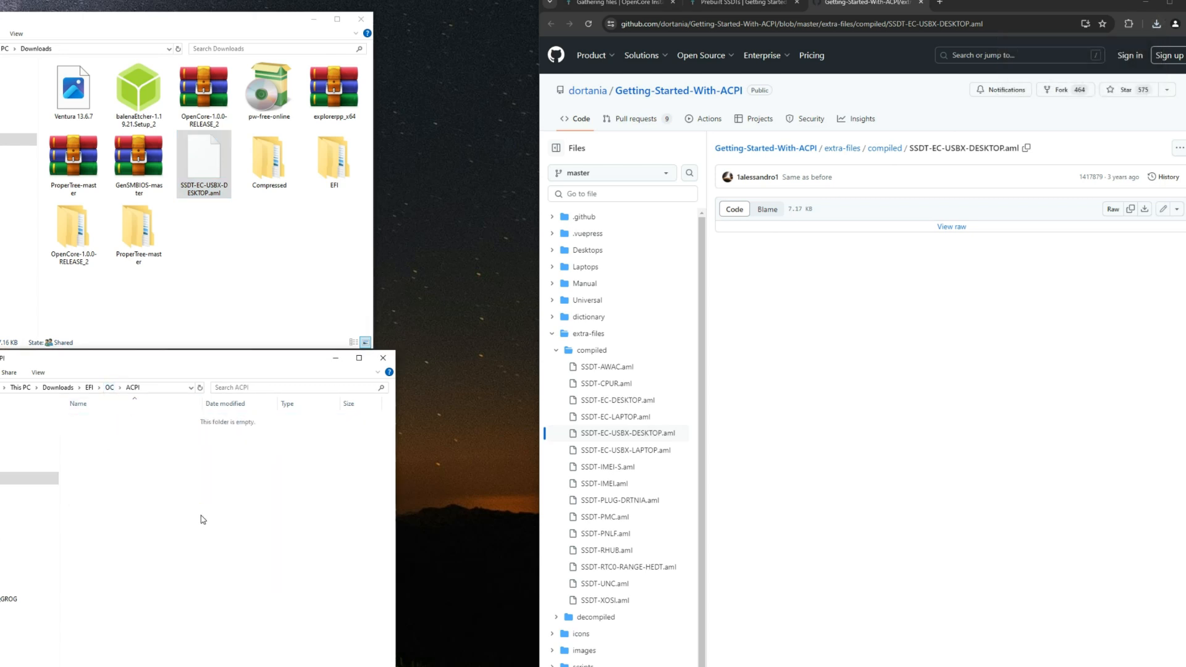
pyautogui.click(266, 498)
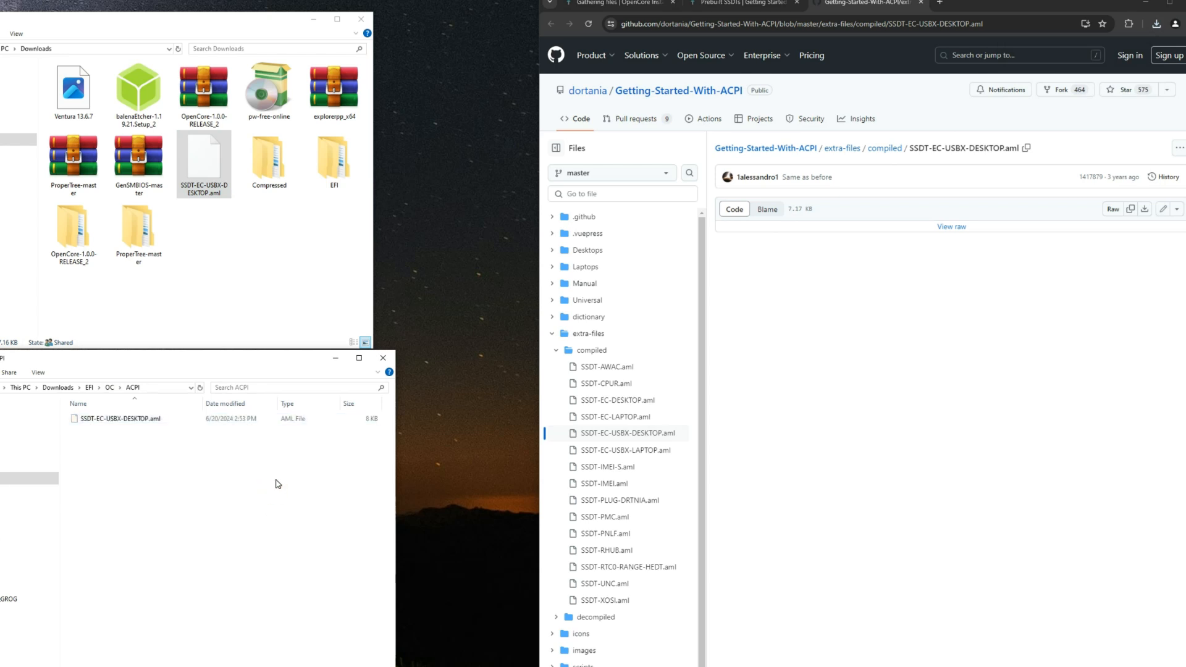
# Step: Close the SSDT's GitHub page and open Binary Resources from the OpenCore beauty treatment guide in a new tab
pyautogui.click(923, 3)
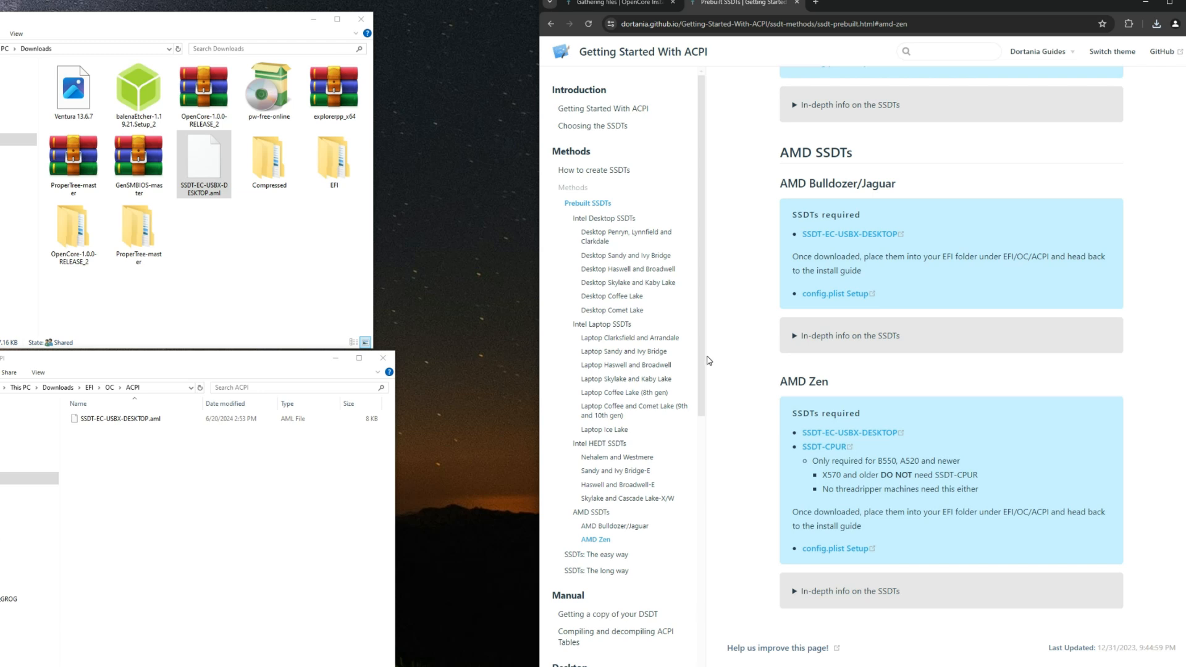
pyautogui.scroll(-6, 701, 374)
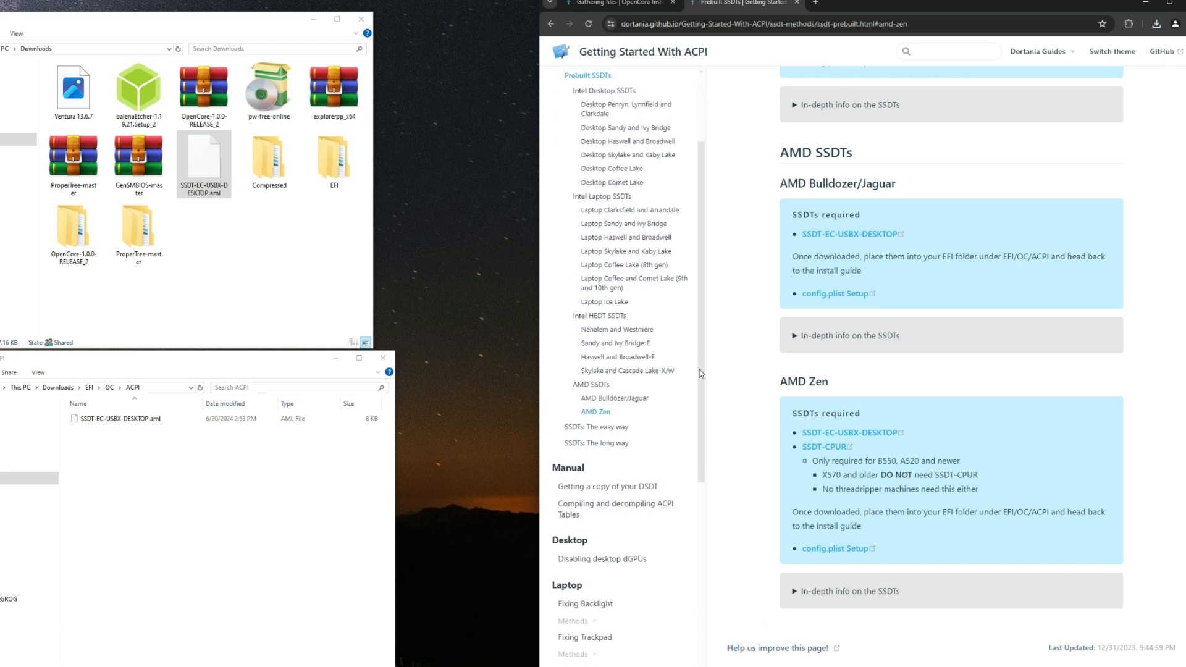
pyautogui.scroll(-3, 701, 373)
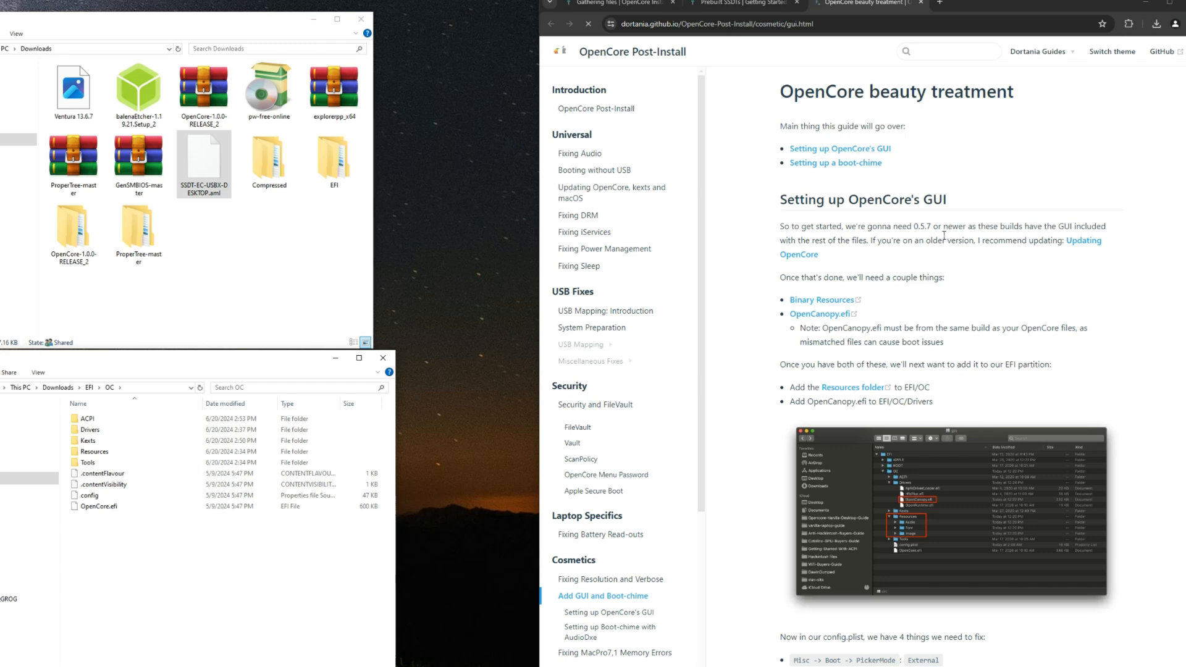
pyautogui.scroll(-2, 839, 221)
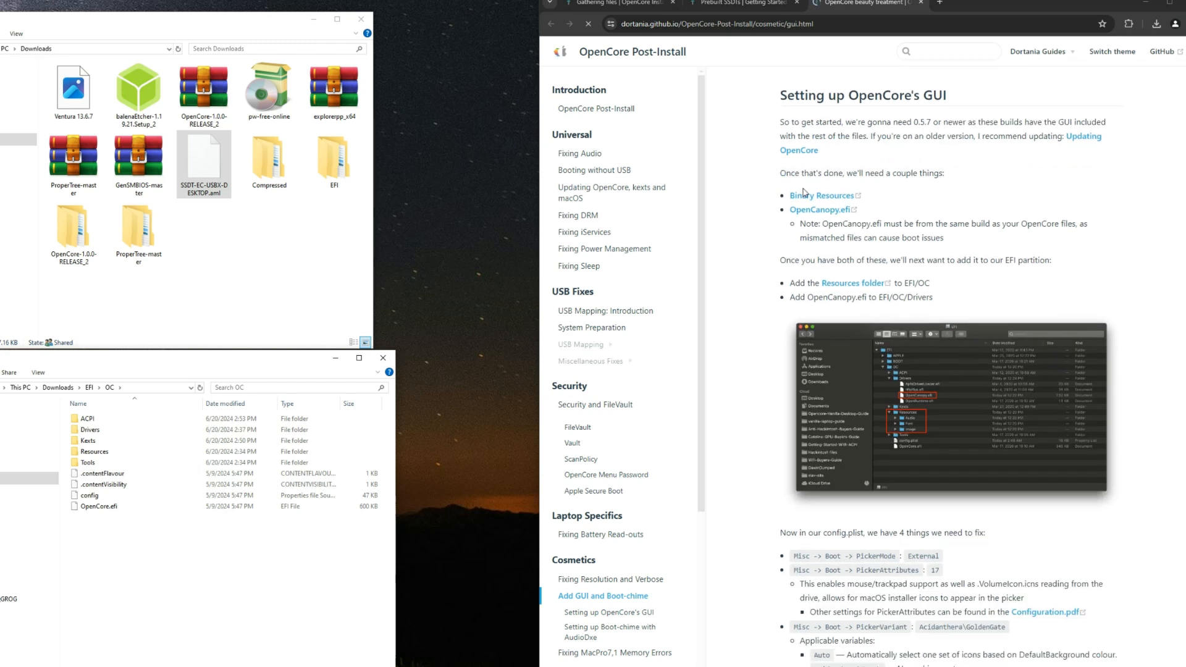
pyautogui.rightClick(820, 198)
pyautogui.click(849, 207)
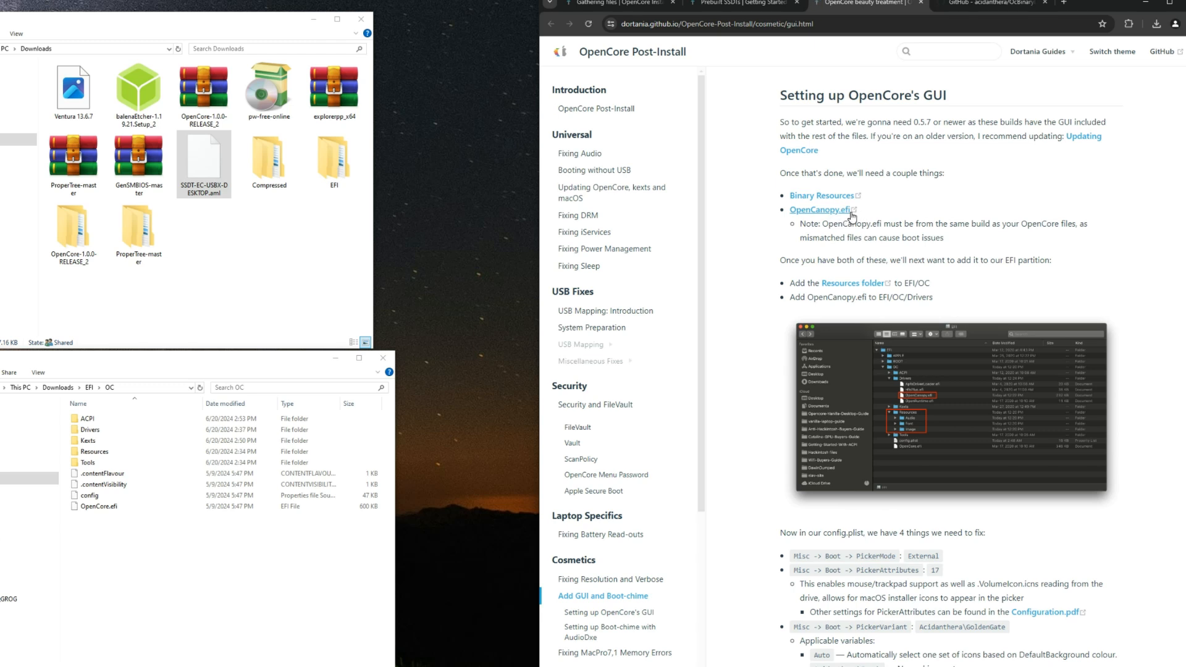
# Step: Check the EFI/OC/Drivers folder for OpenCanopy.efi and return to the OC folder
pyautogui.click(174, 530)
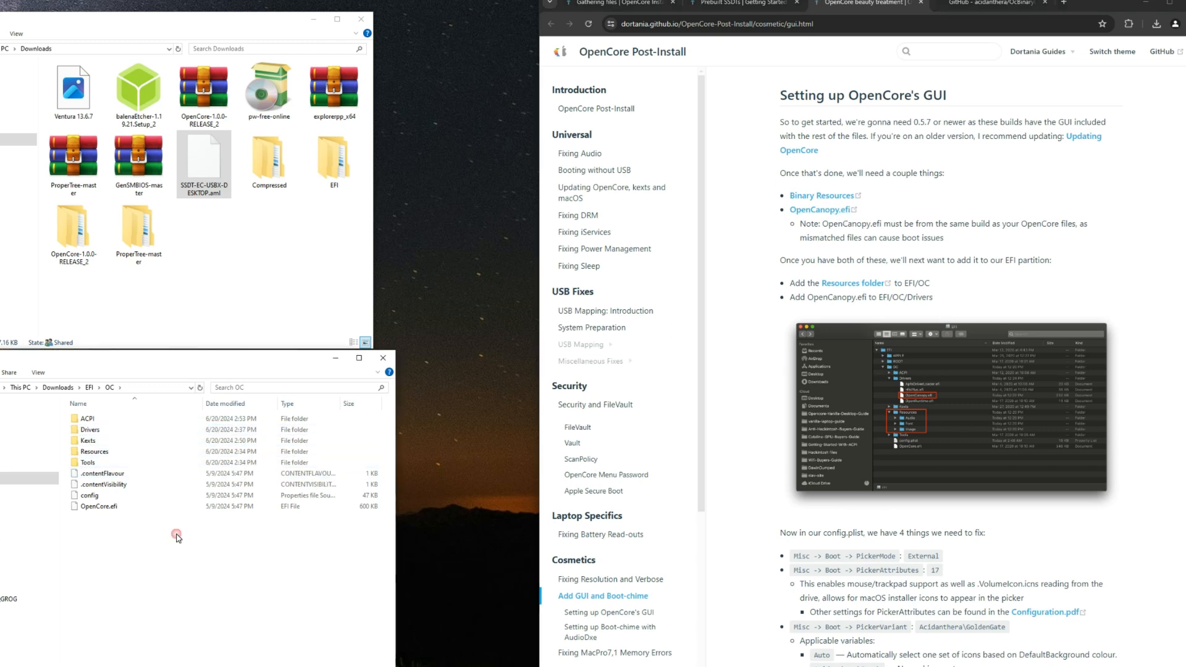
pyautogui.doubleClick(118, 430)
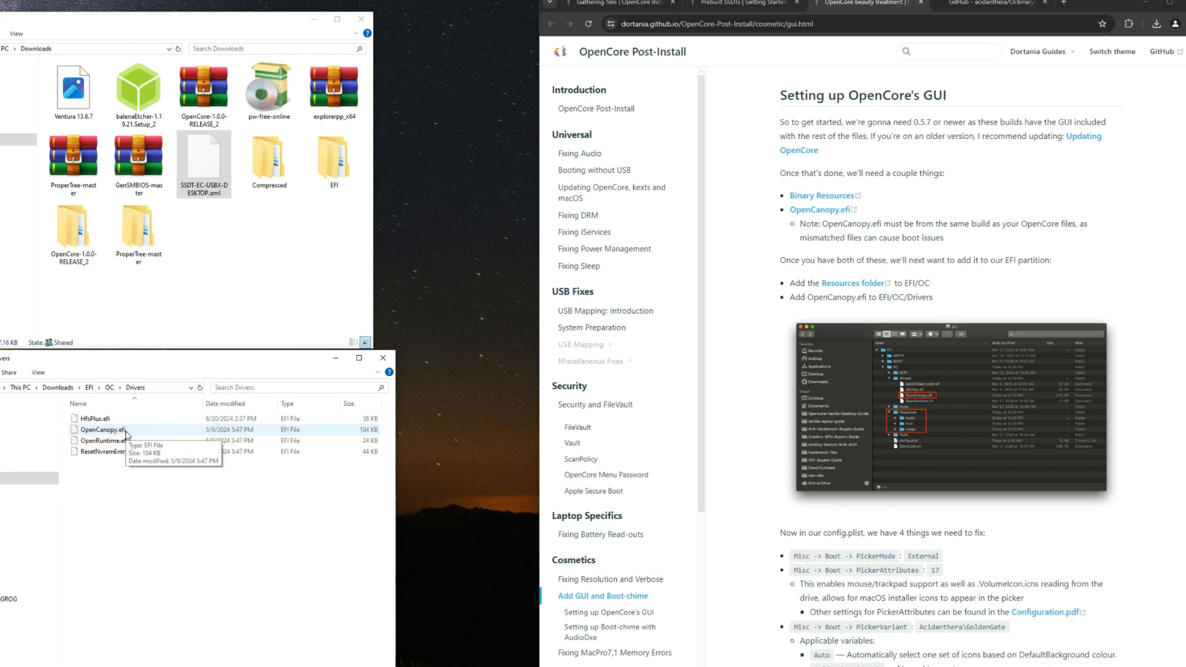
pyautogui.click(110, 387)
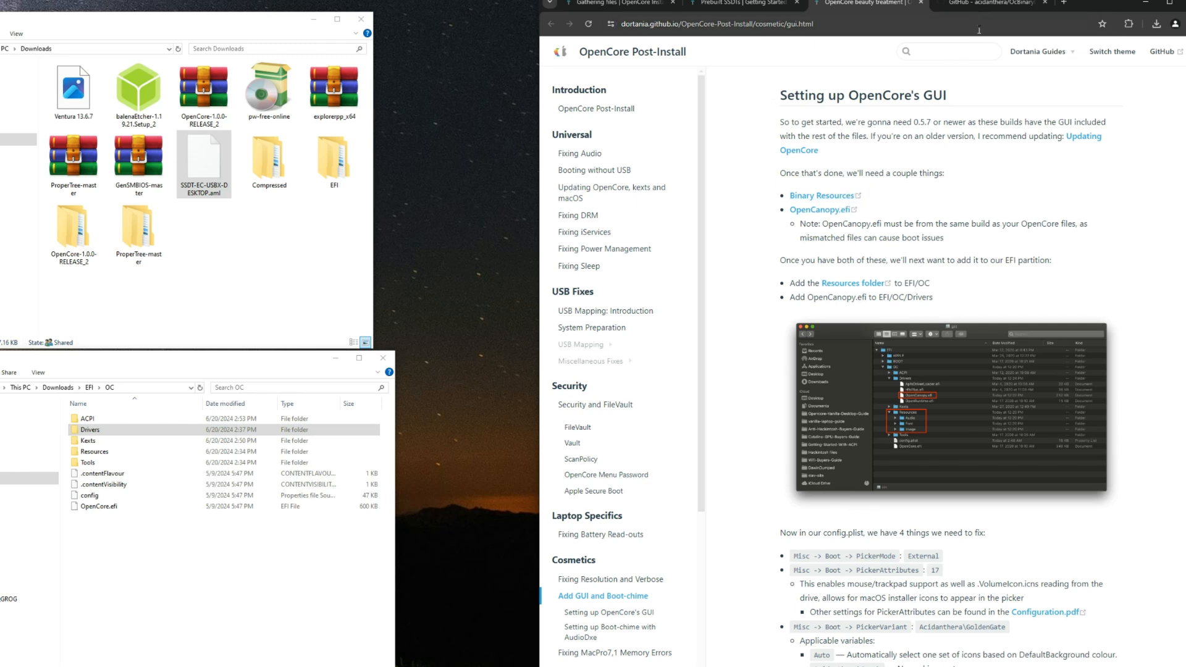
# Step: Download the acidanthera/OcBinaryData repository as a ZIP archive
pyautogui.click(977, 3)
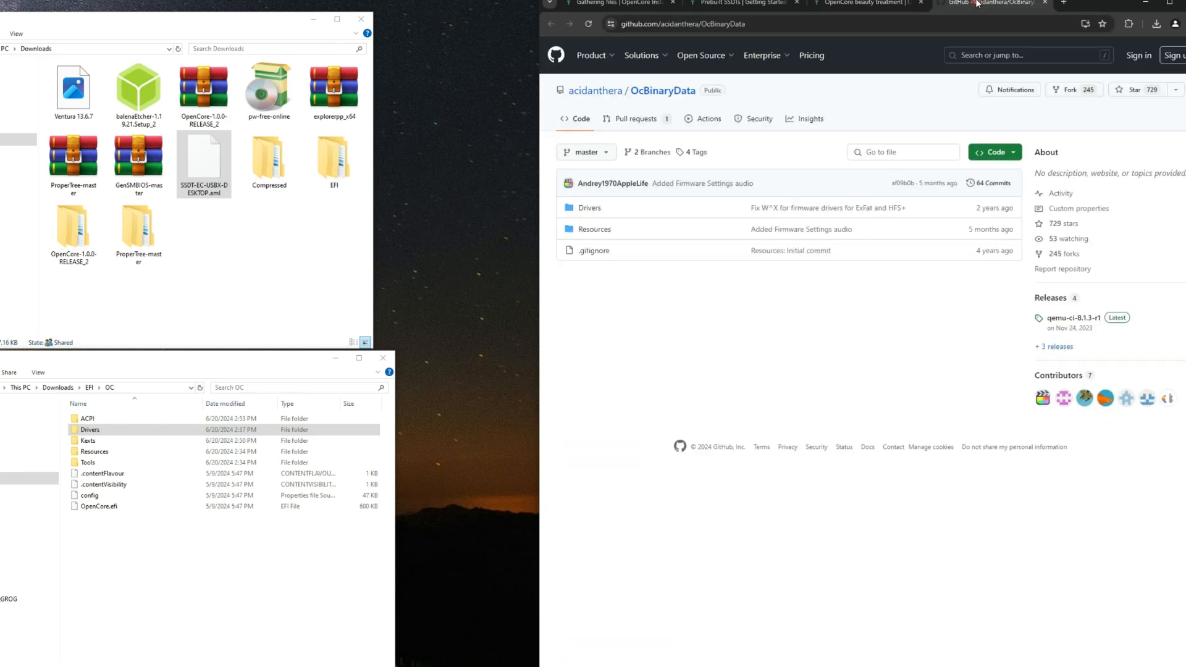
pyautogui.click(994, 156)
pyautogui.click(872, 298)
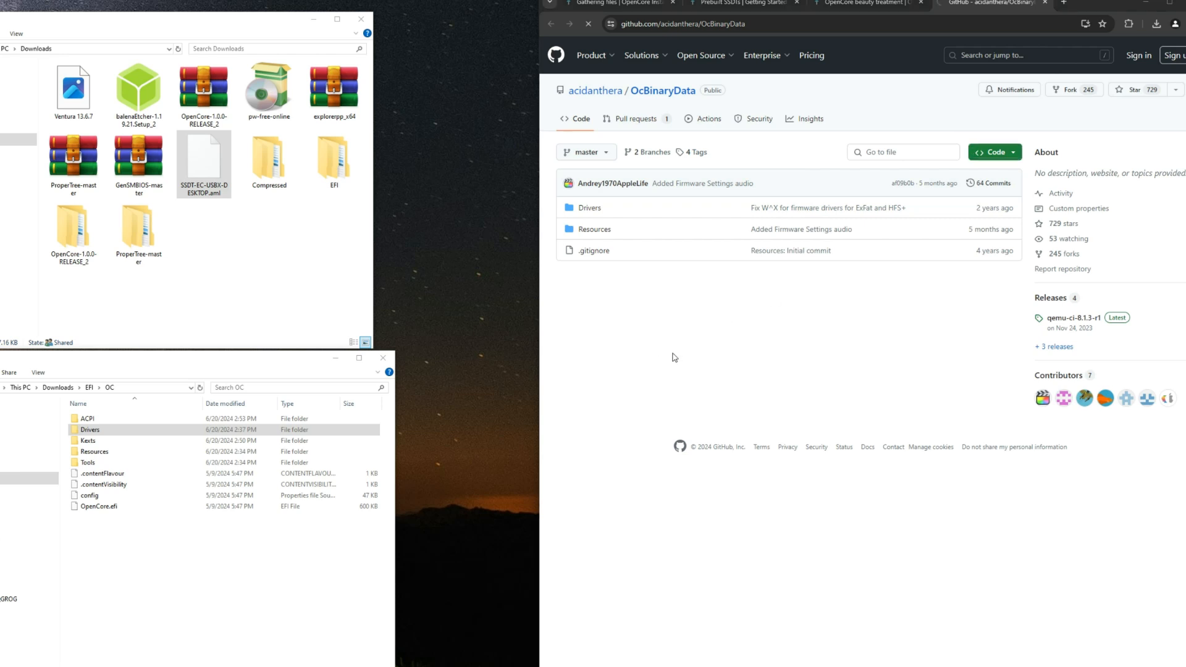
pyautogui.click(536, 412)
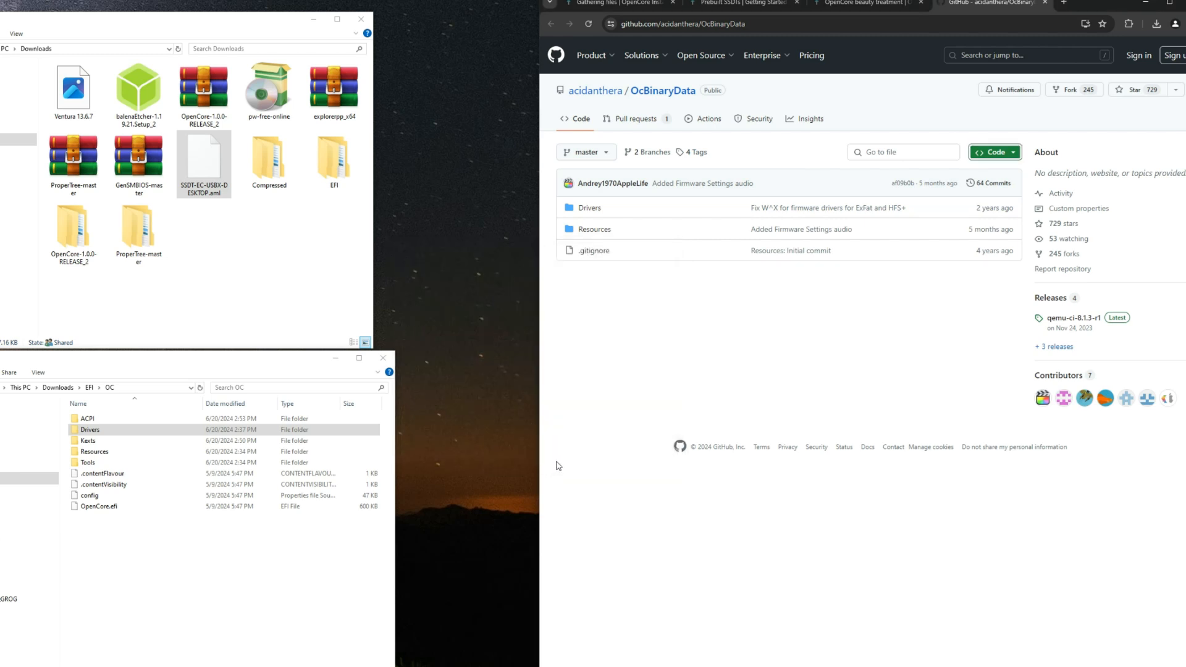
# Step: Extract the OcBinaryData-master_2 archive inside the Downloads/Compressed folder
pyautogui.doubleClick(253, 164)
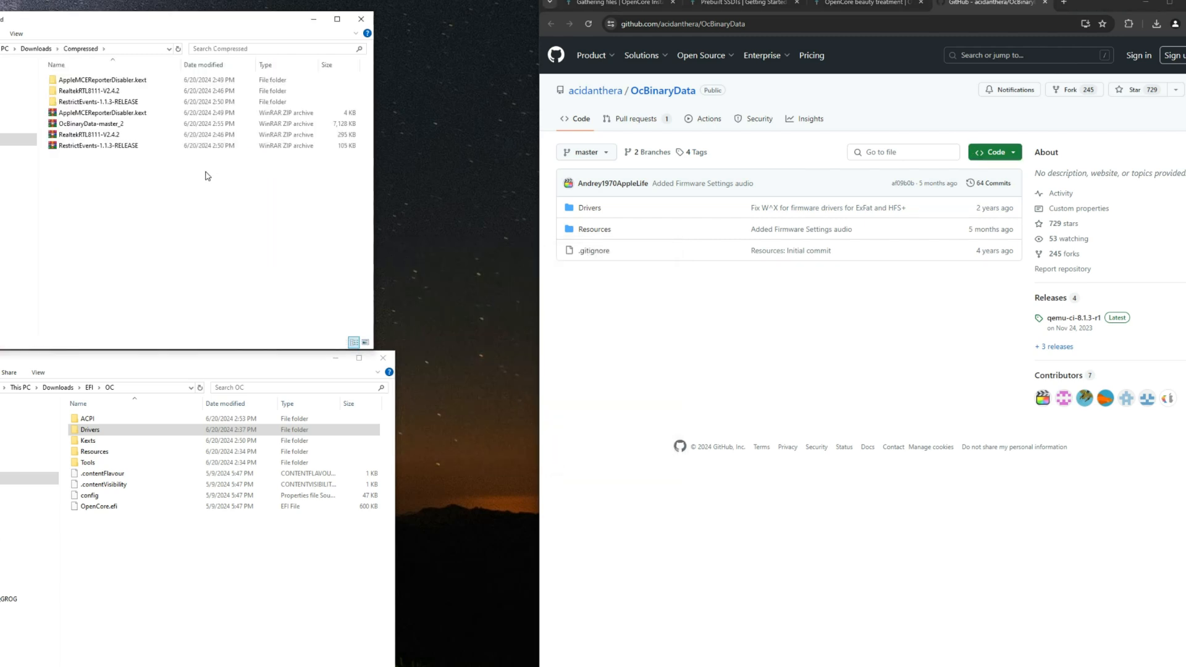
pyautogui.click(87, 125)
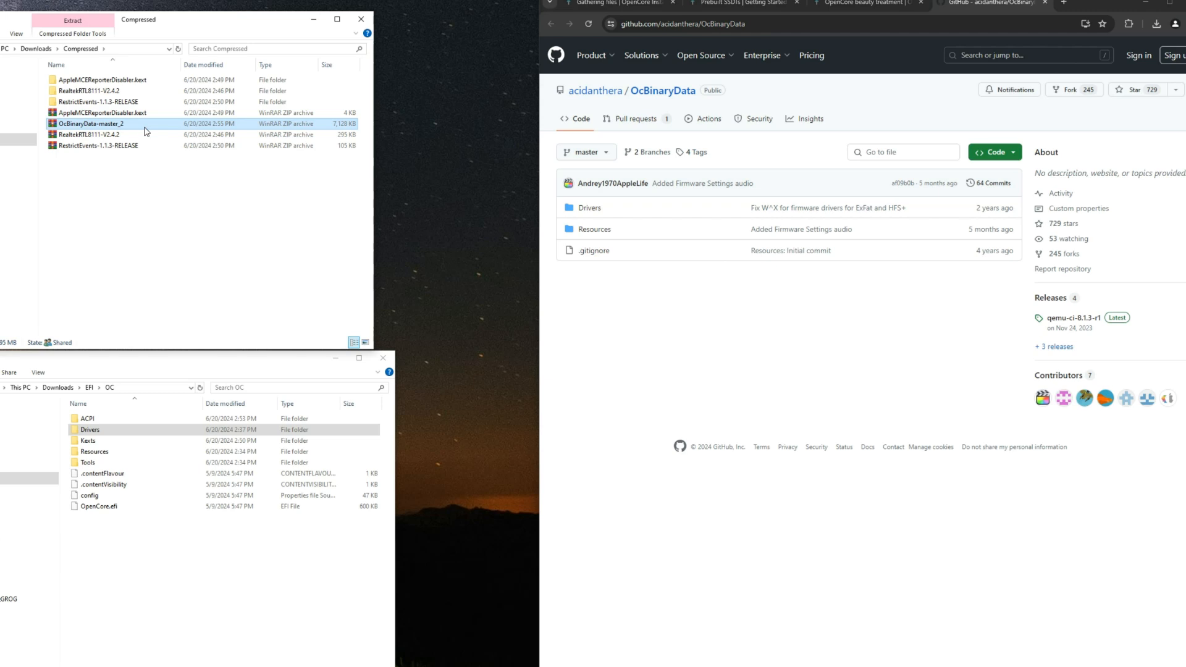
pyautogui.rightClick(138, 128)
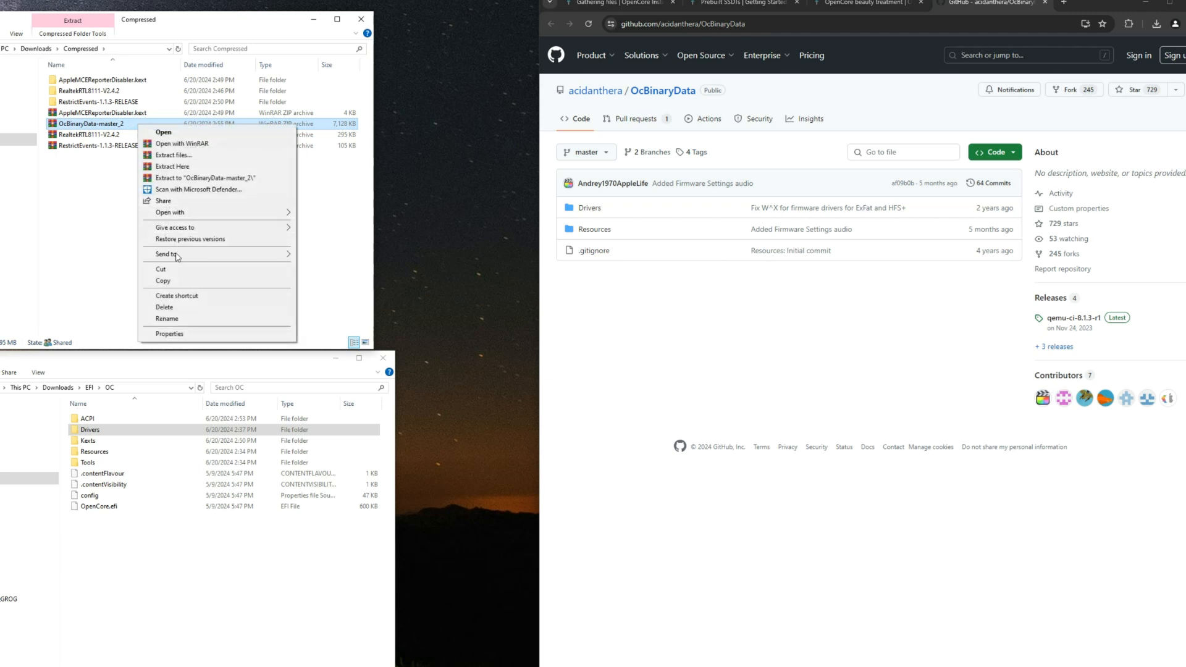
pyautogui.click(173, 155)
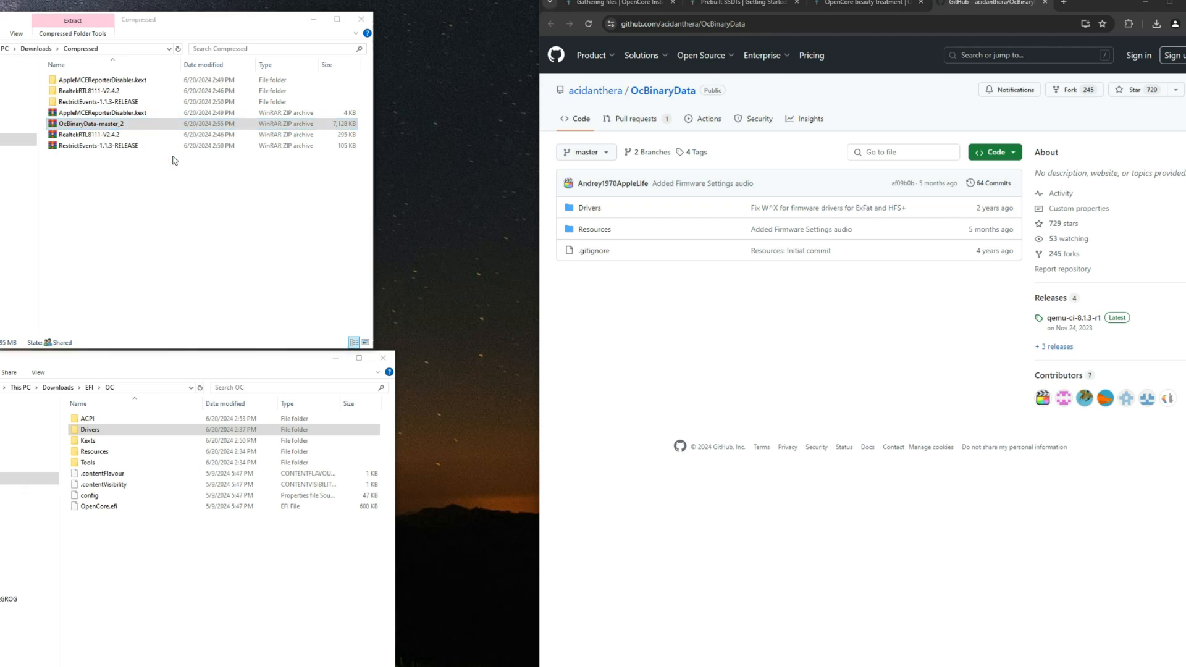
pyautogui.press('Return')
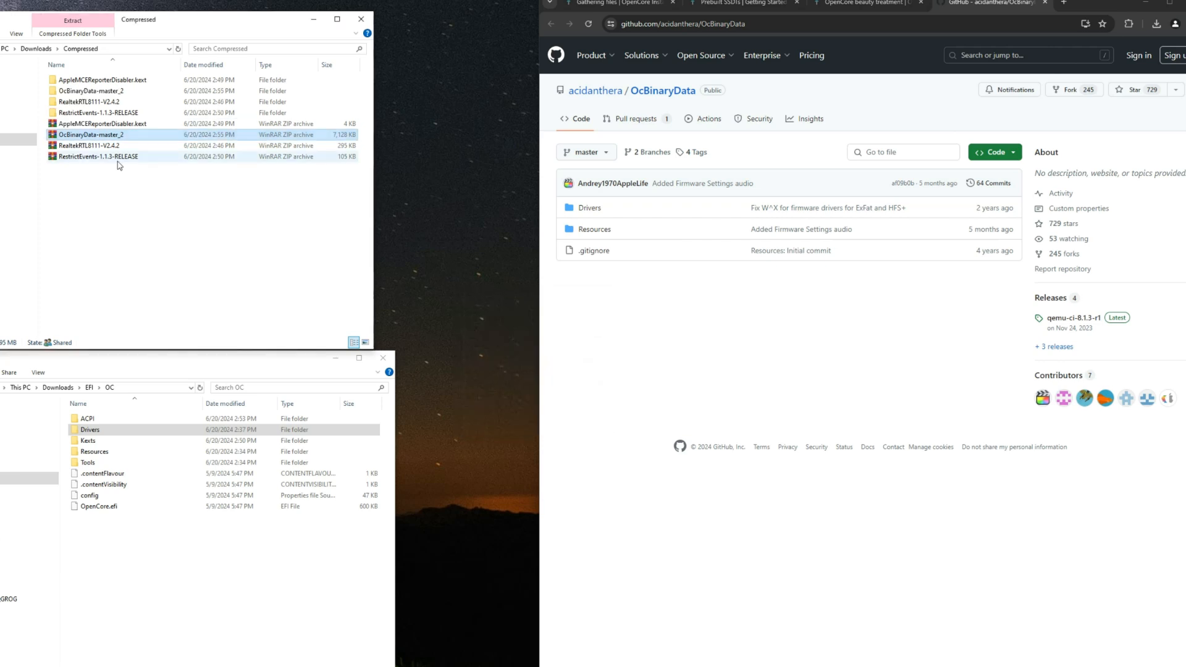
# Step: Open the extracted OcBinaryData-master folder and look through its Drivers and Resources subfolders
pyautogui.doubleClick(102, 92)
pyautogui.doubleClick(102, 82)
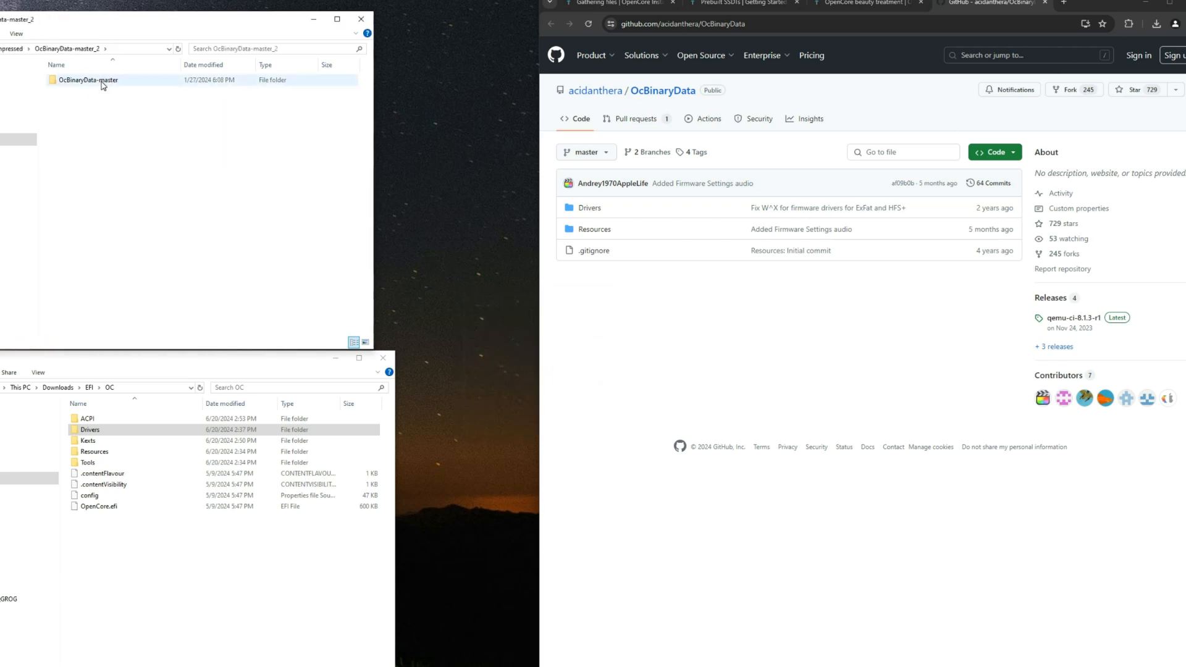
pyautogui.doubleClick(78, 82)
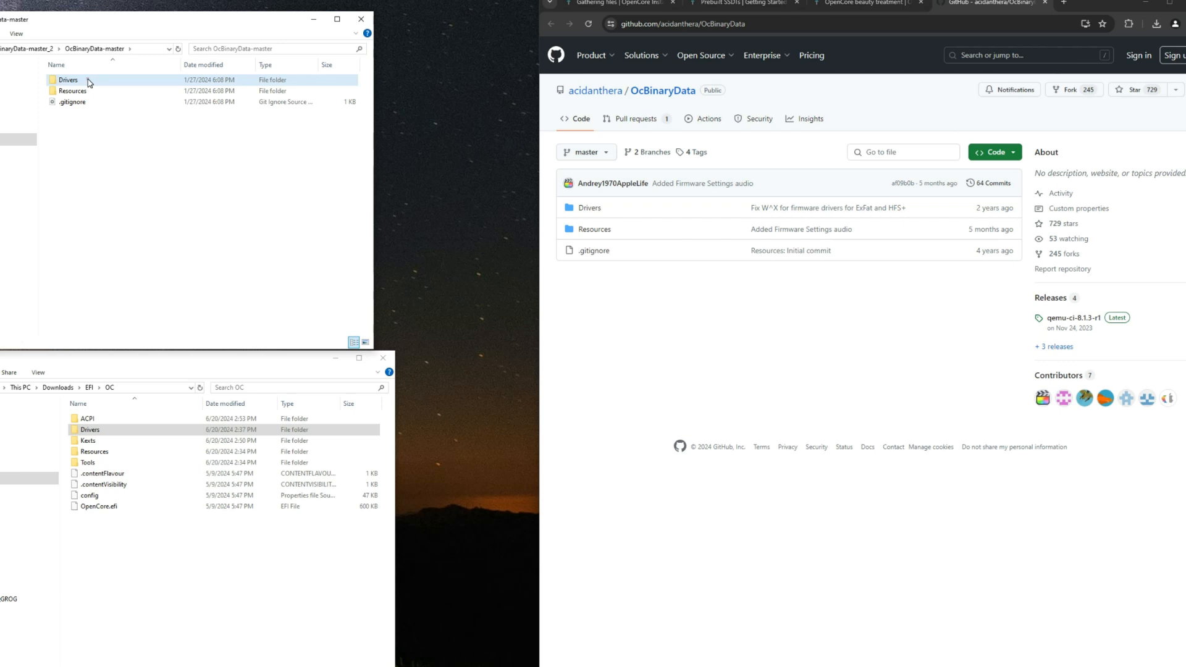
pyautogui.click(35, 50)
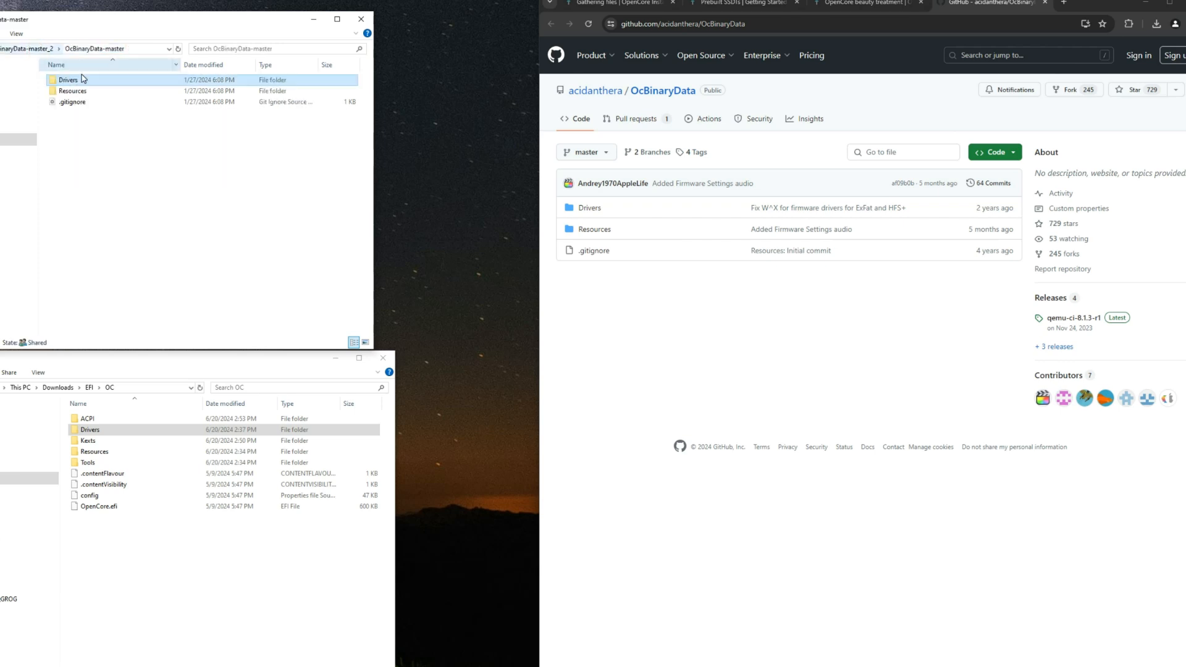
pyautogui.doubleClick(106, 92)
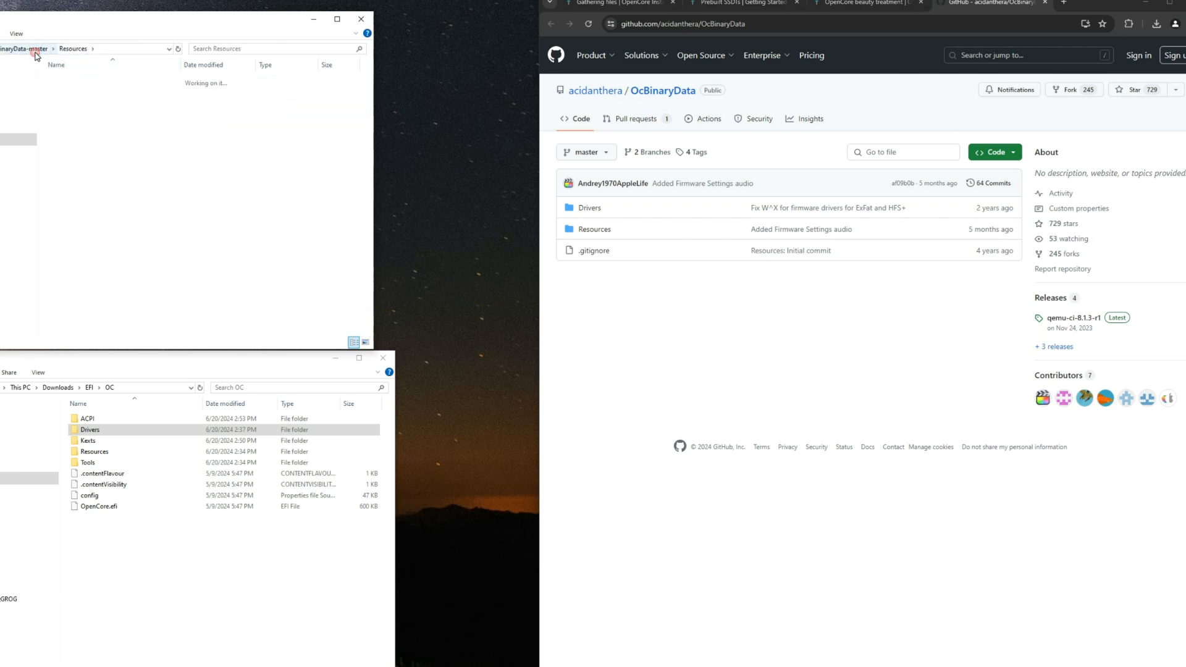
pyautogui.click(28, 48)
# Step: Copy the Resources folder from OcBinaryData-master into the EFI/OC folder
pyautogui.rightClick(101, 94)
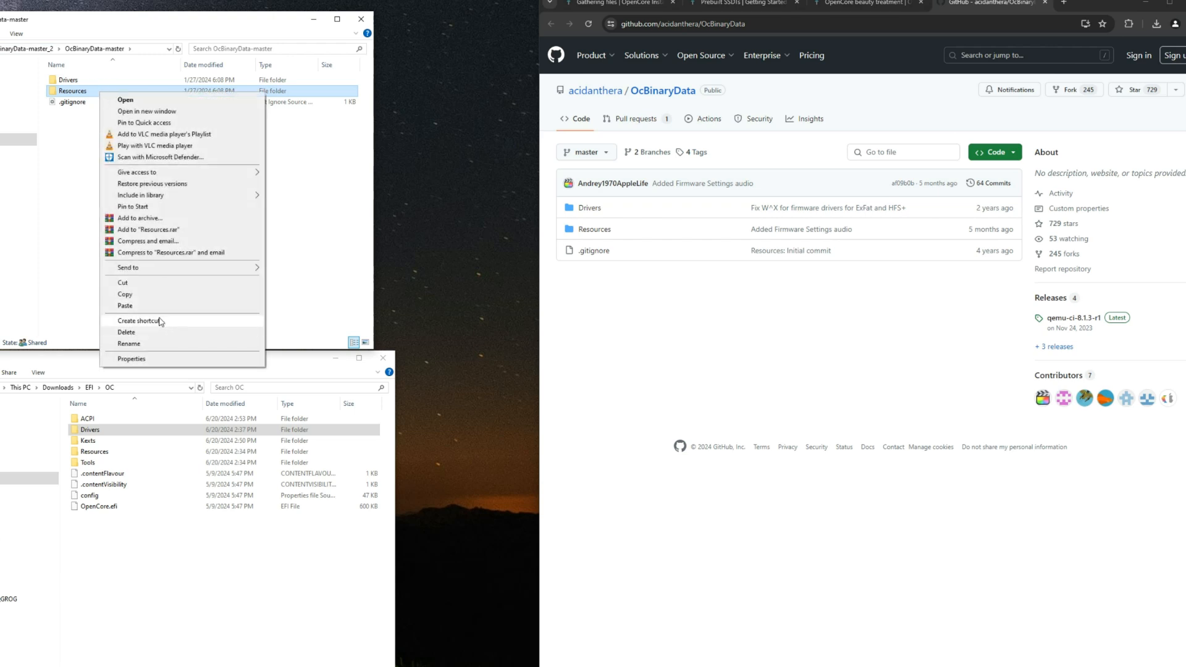
pyautogui.click(148, 296)
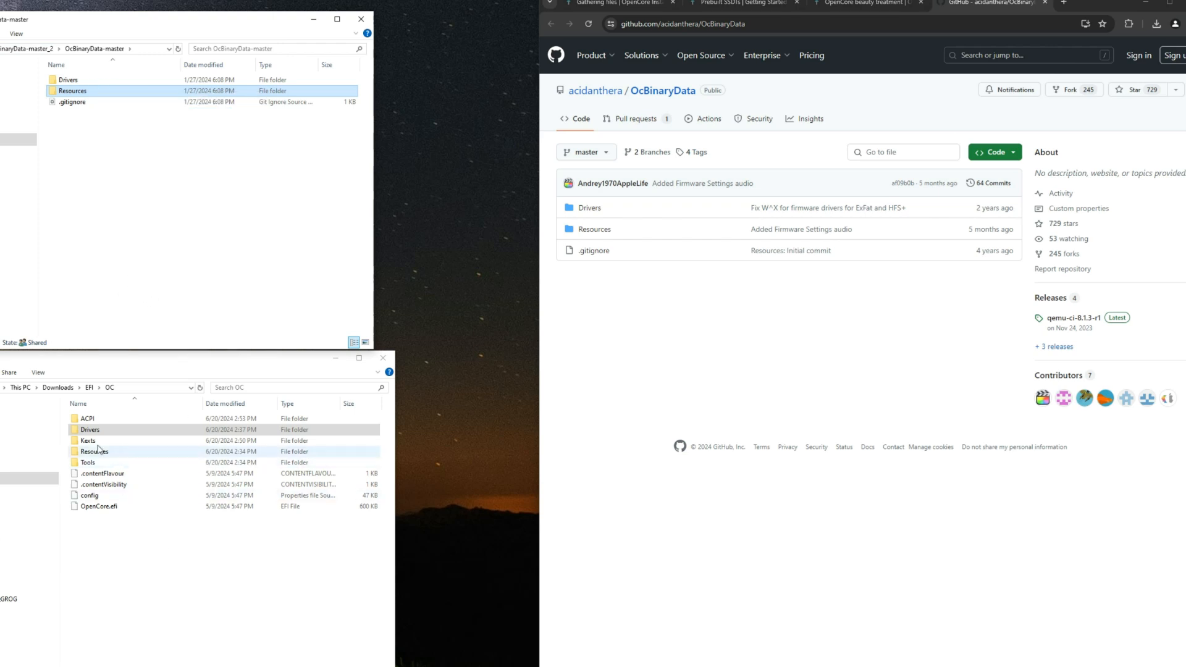
pyautogui.click(89, 388)
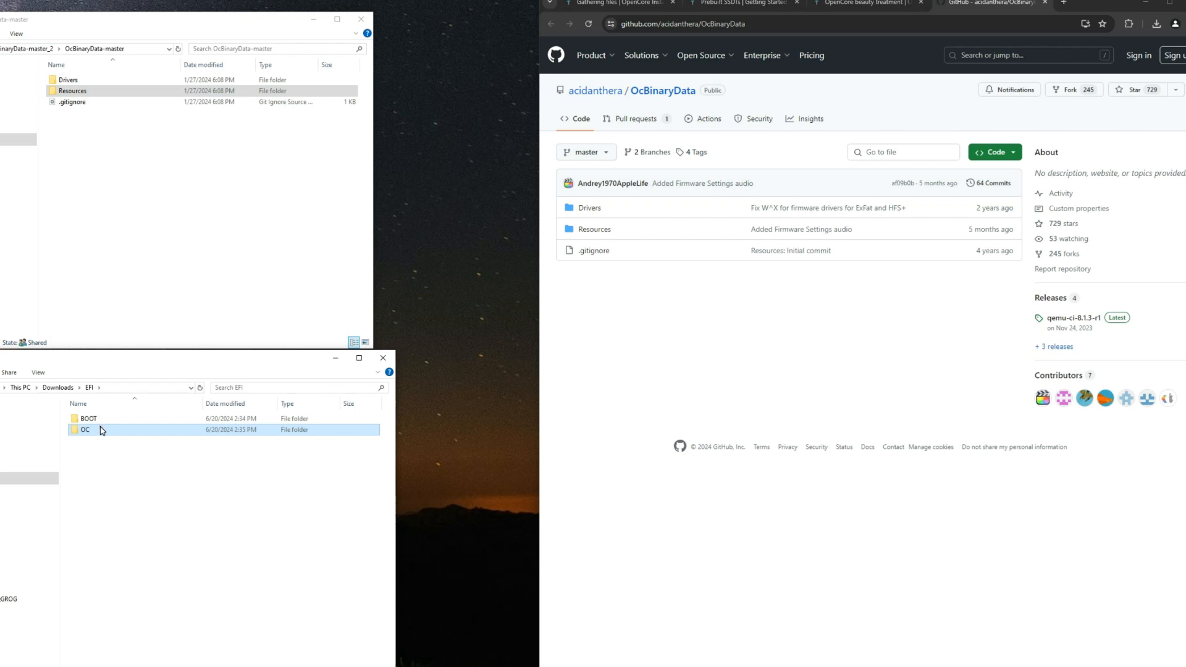
pyautogui.doubleClick(87, 430)
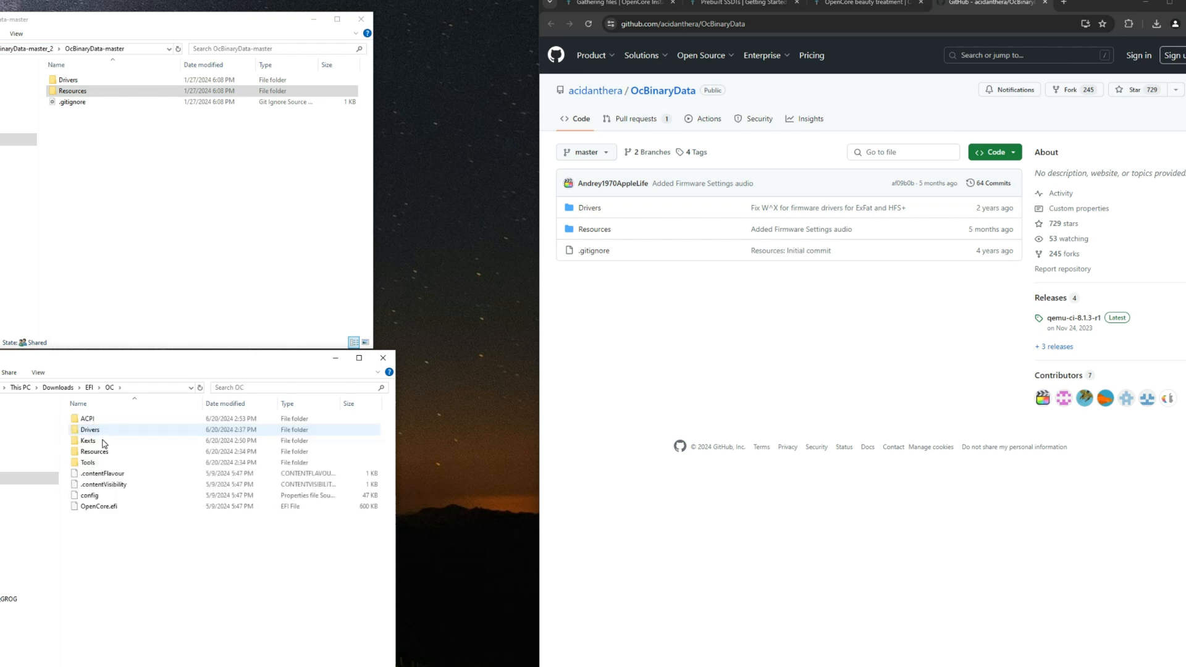
pyautogui.rightClick(142, 550)
pyautogui.click(168, 637)
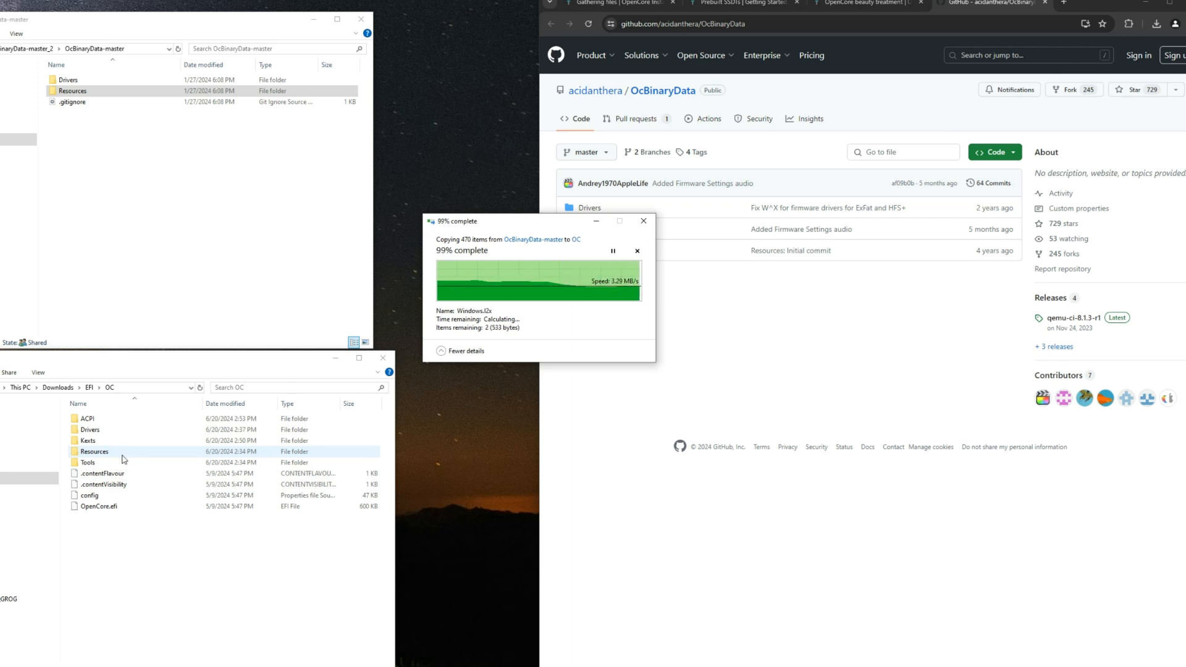
# Step: Inspect the contents of EFI/OC/Resources and its Image subfolder
pyautogui.click(126, 454)
pyautogui.doubleClick(126, 454)
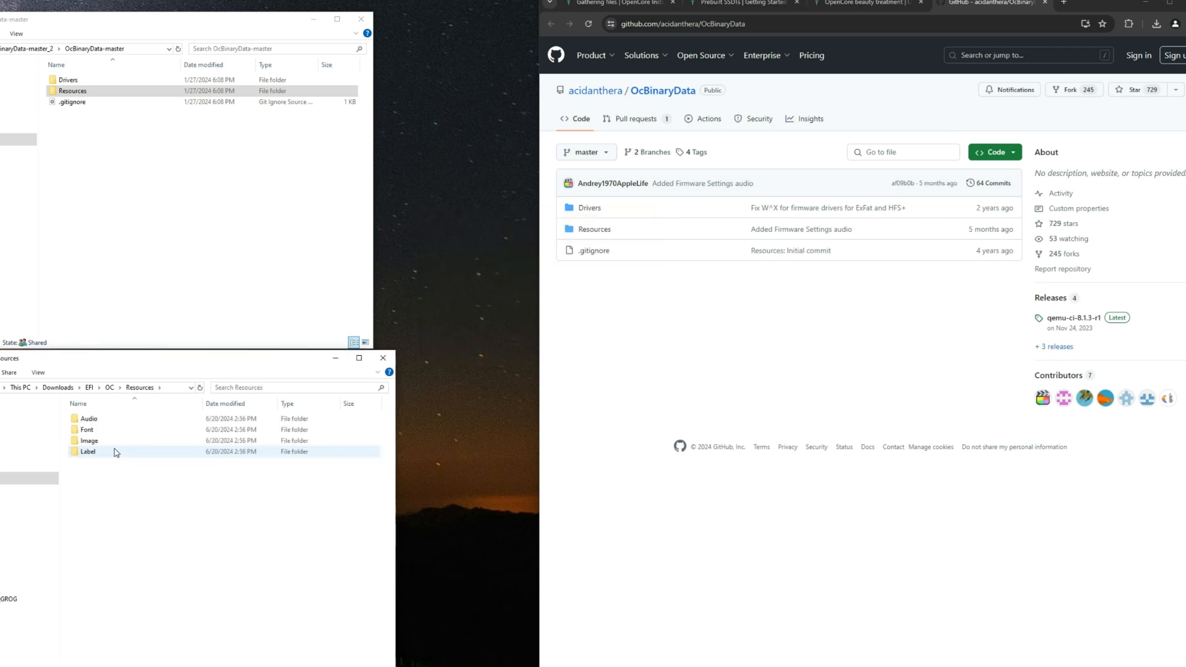
pyautogui.doubleClick(105, 440)
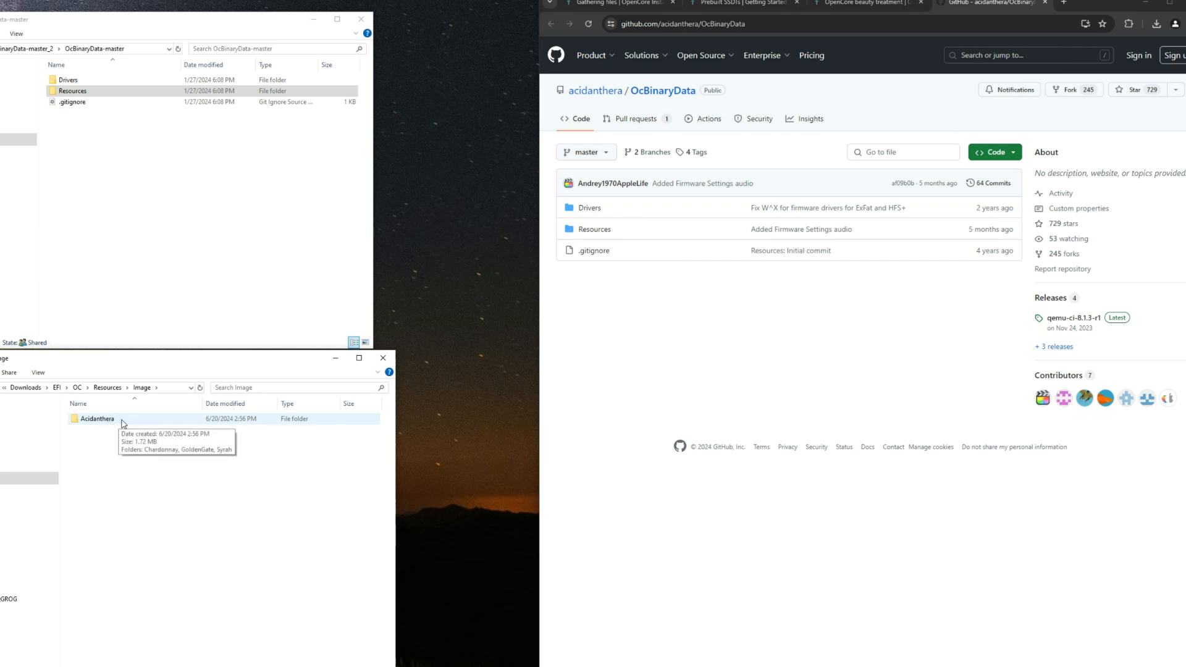
# Step: Return to the EFI/OC folder and close the OcBinaryData, OpenCore beauty treatment and Prebuilt SSDTs browser tabs
pyautogui.click(108, 387)
pyautogui.click(109, 388)
pyautogui.click(192, 557)
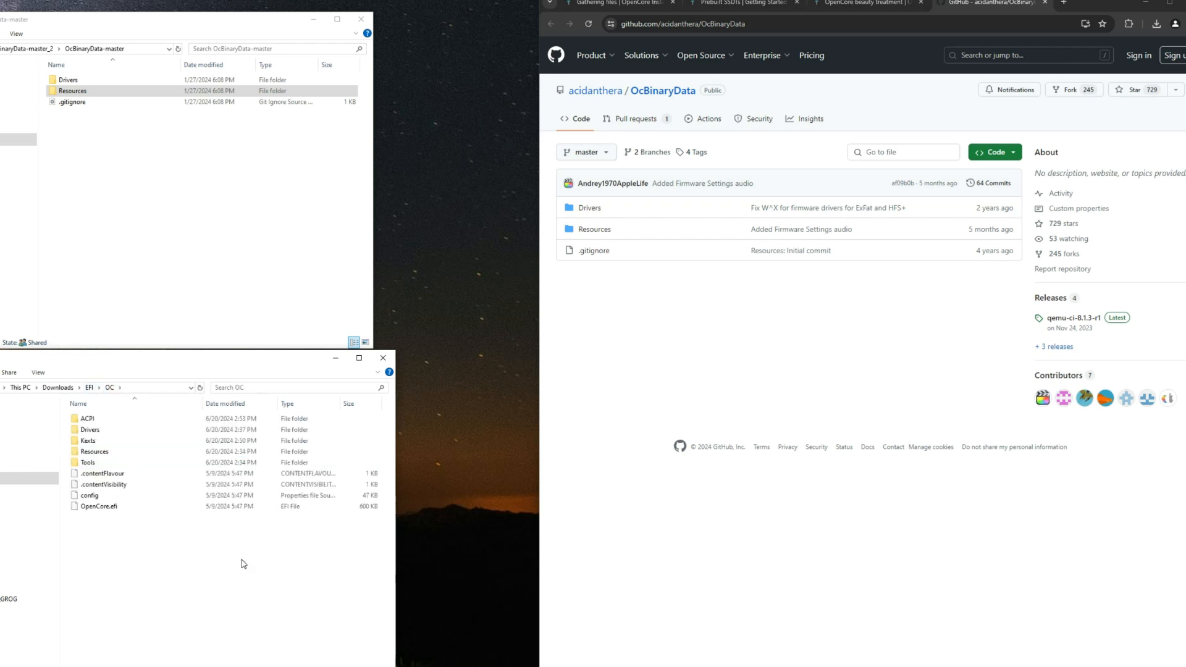
pyautogui.click(1045, 5)
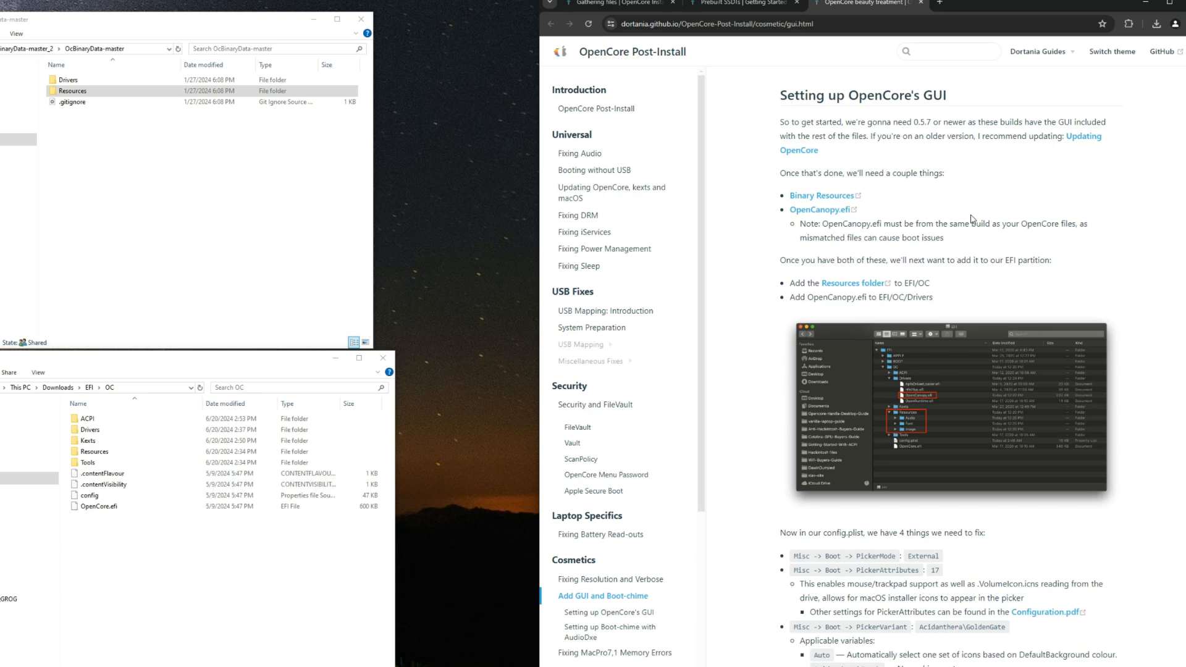
pyautogui.hotkey('ctrl', 'w')
pyautogui.hotkey('ctrl', 'w')
# Step: Look through the guide's Intel Desktop config.plist platforms and open the Penryn page as an example
pyautogui.scroll(-2, 585, 310)
pyautogui.scroll(-2, 586, 310)
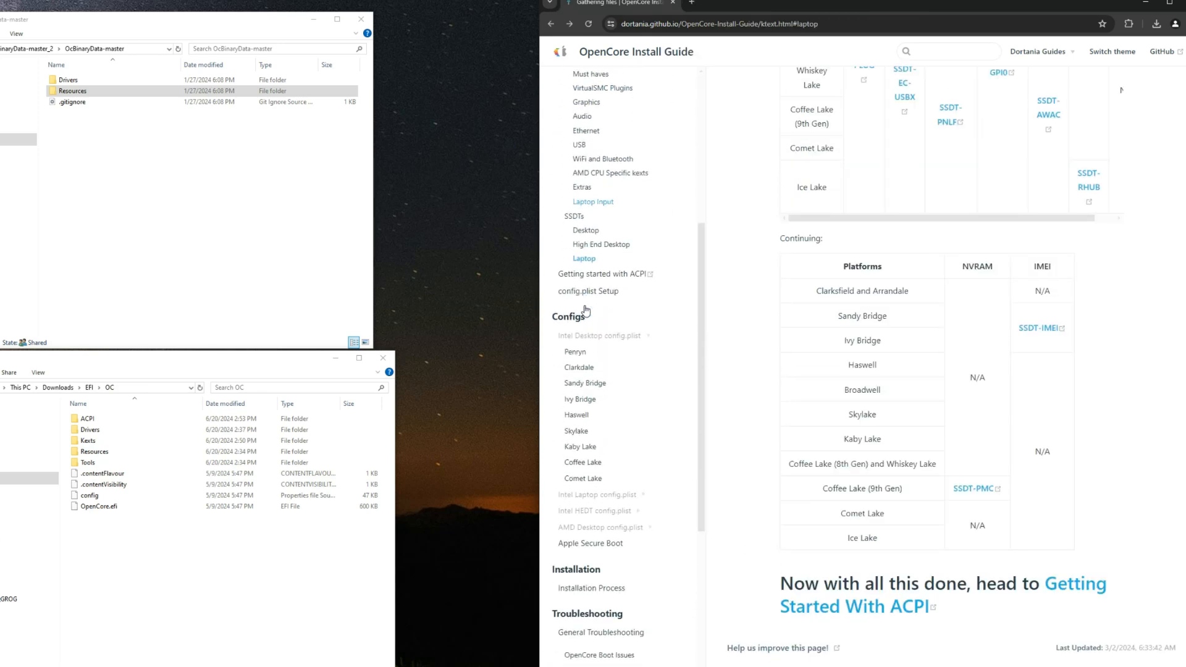
pyautogui.scroll(-2, 601, 331)
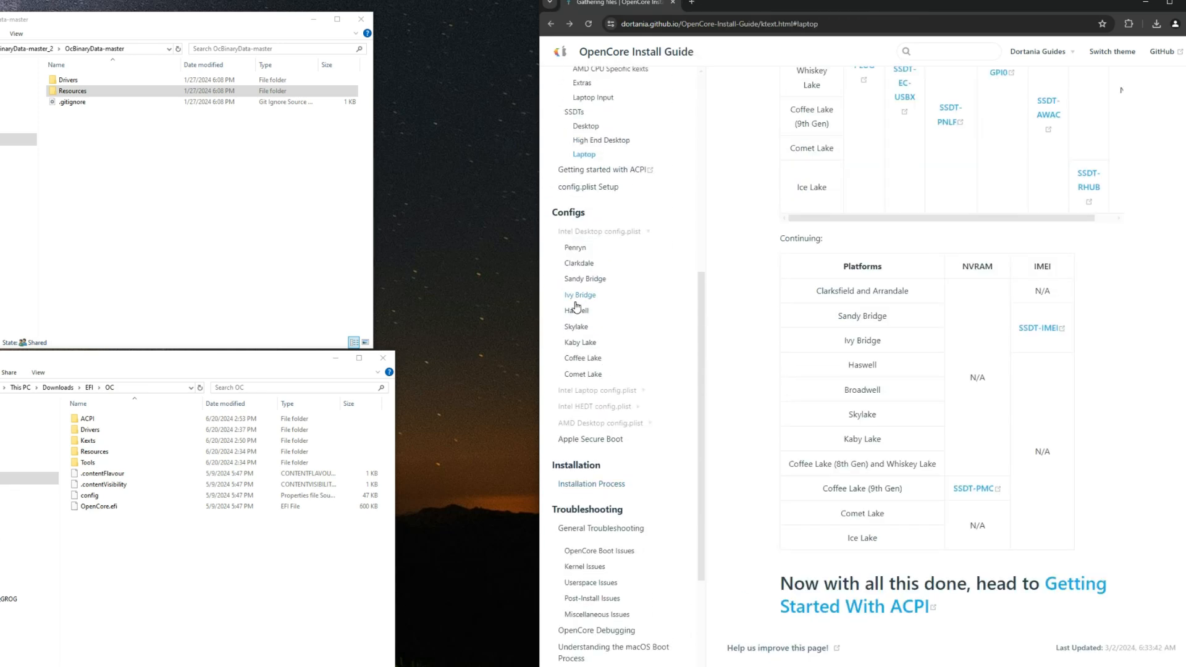
pyautogui.moveTo(588, 214); pyautogui.dragTo(550, 218)
pyautogui.click(585, 219)
pyautogui.click(587, 232)
pyautogui.click(598, 231)
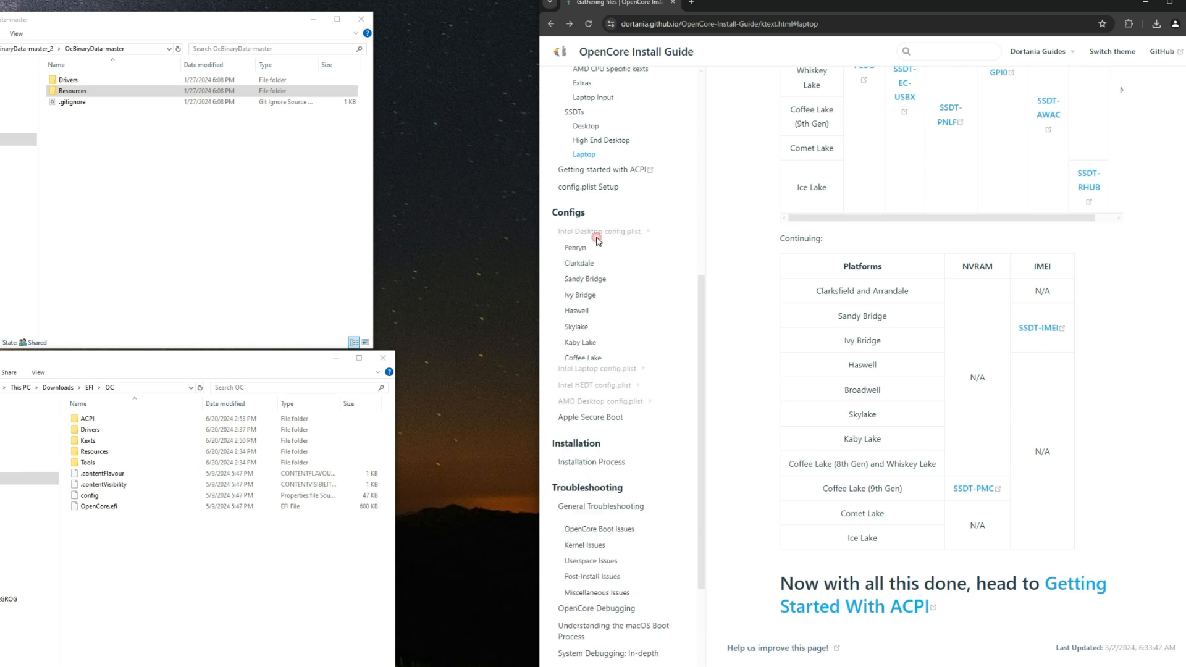
pyautogui.click(575, 248)
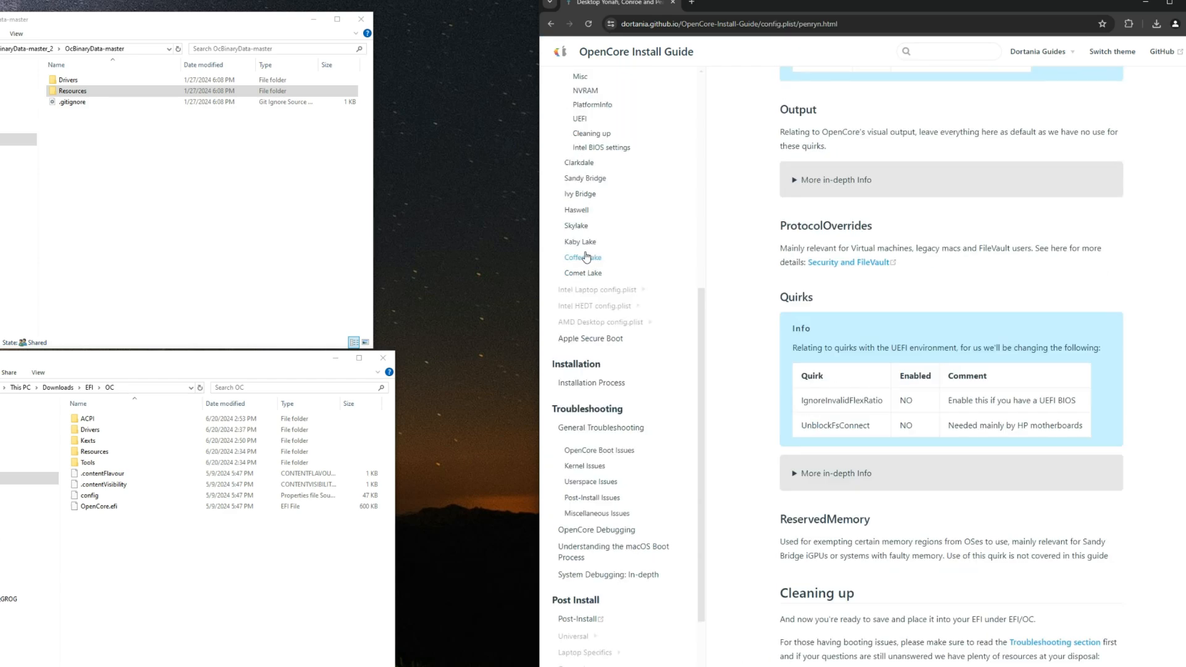
pyautogui.scroll(-5, 583, 234)
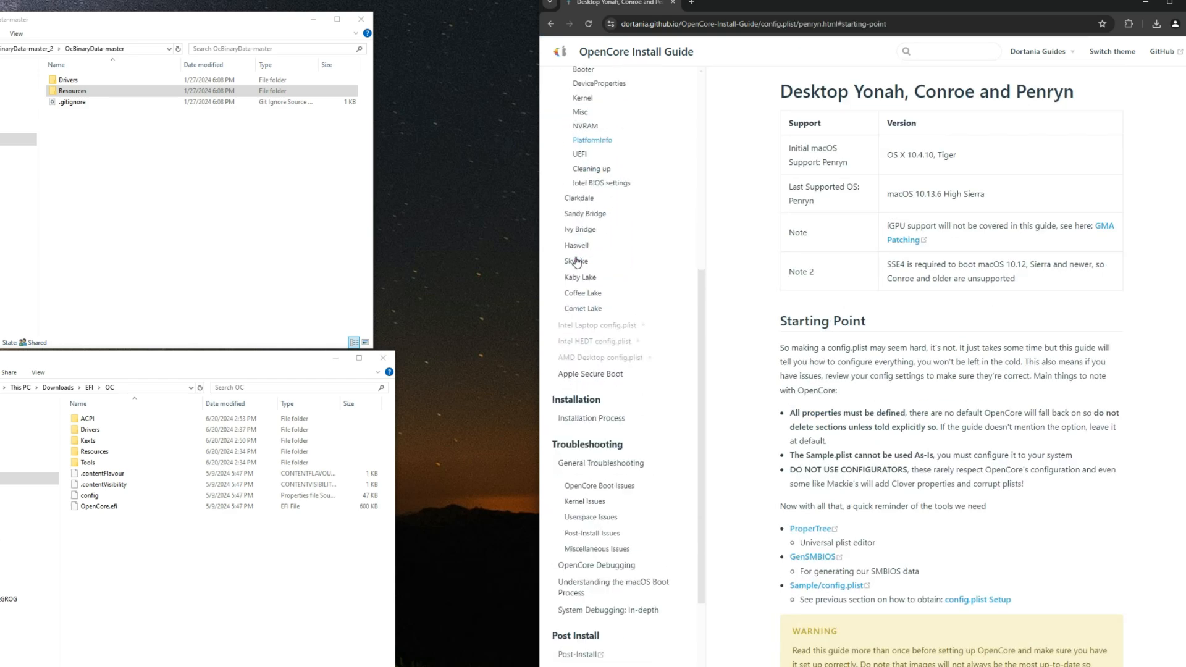
pyautogui.scroll(5, 599, 326)
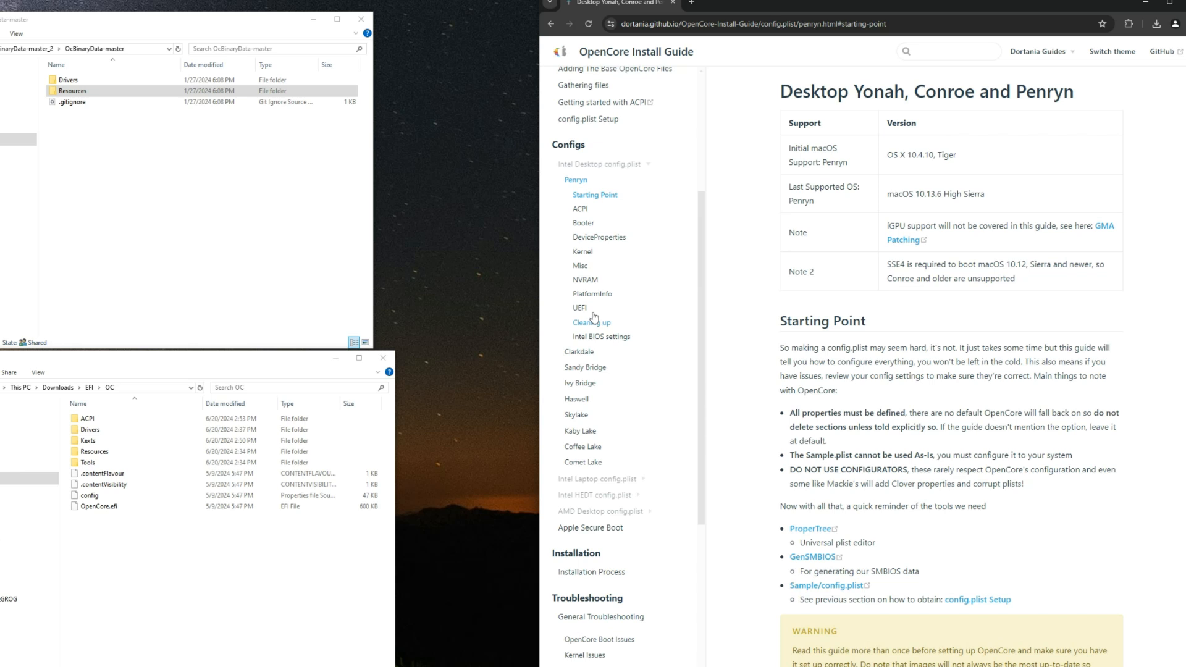
pyautogui.scroll(-2, 584, 417)
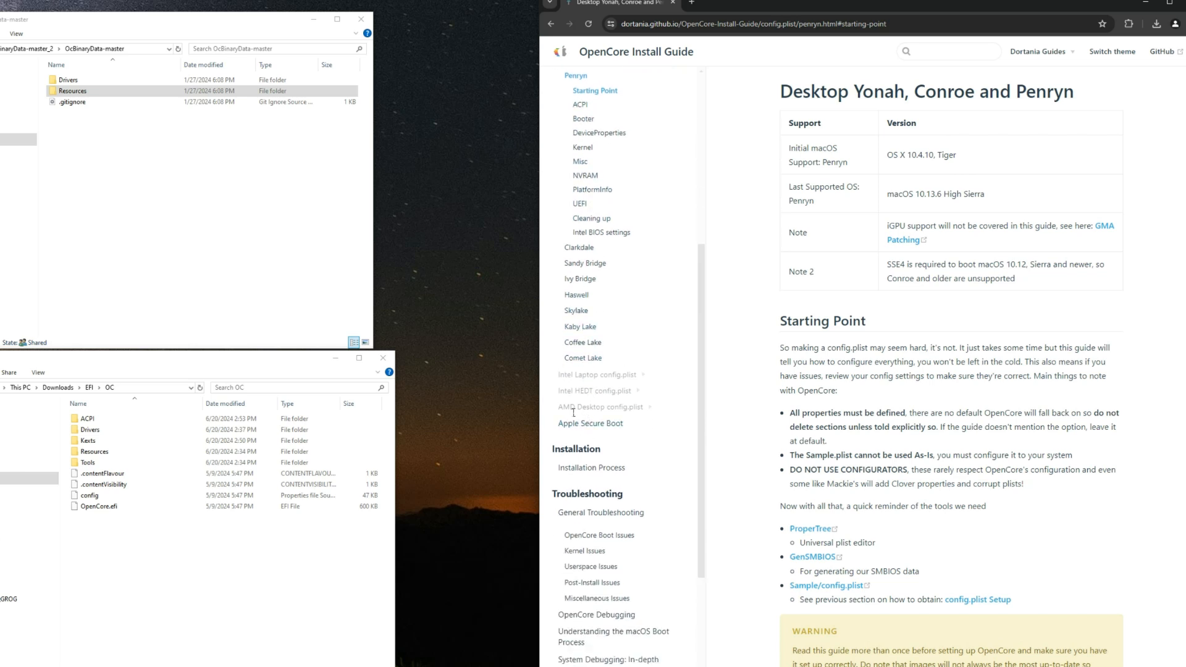
# Step: Expand the guide's AMD Desktop config.plist section and open the Ryzen and Threadripper(17h and 19h) page
pyautogui.click(601, 408)
pyautogui.scroll(-4, 602, 371)
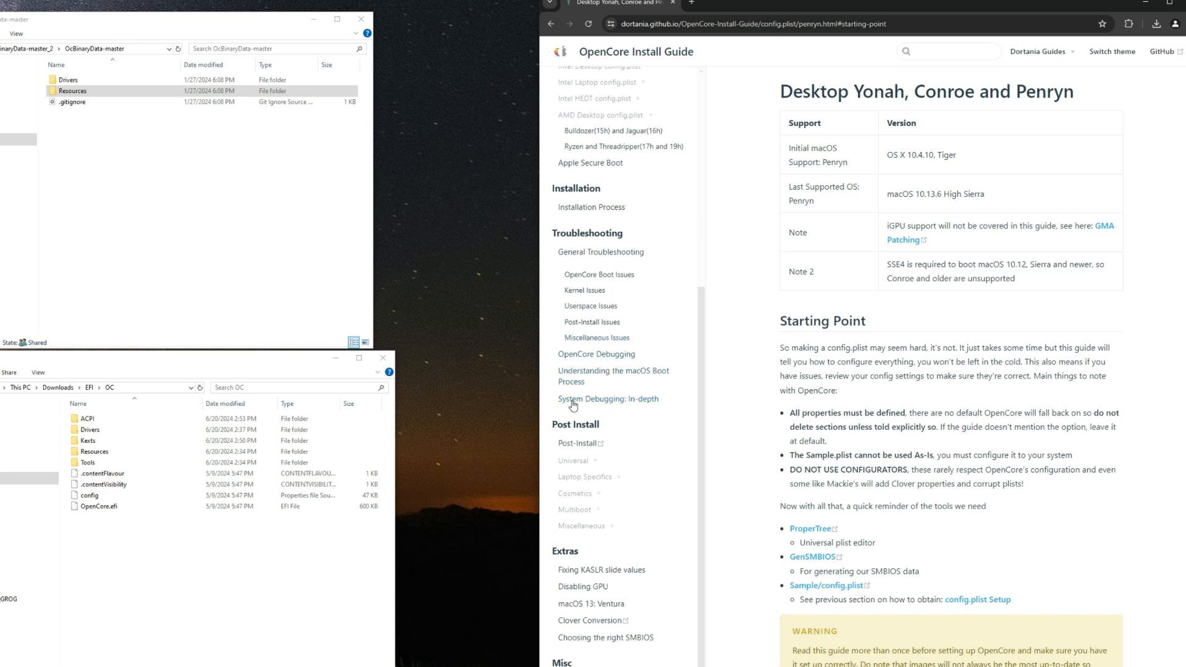
pyautogui.scroll(2, 582, 329)
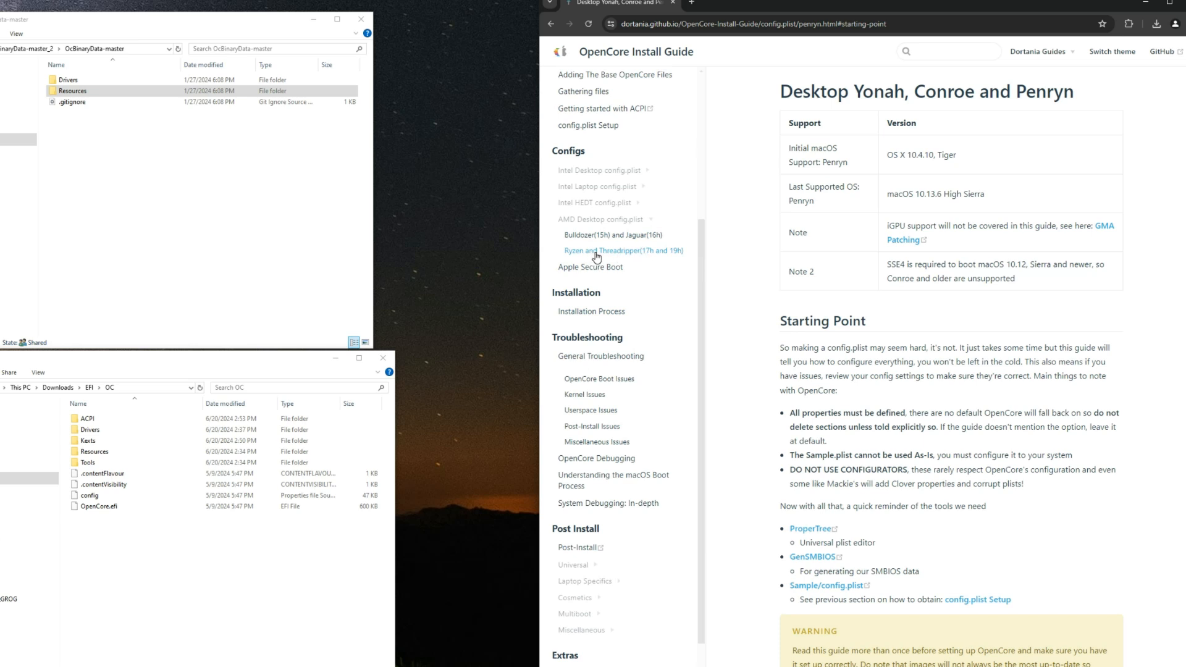
pyautogui.click(596, 252)
pyautogui.click(594, 252)
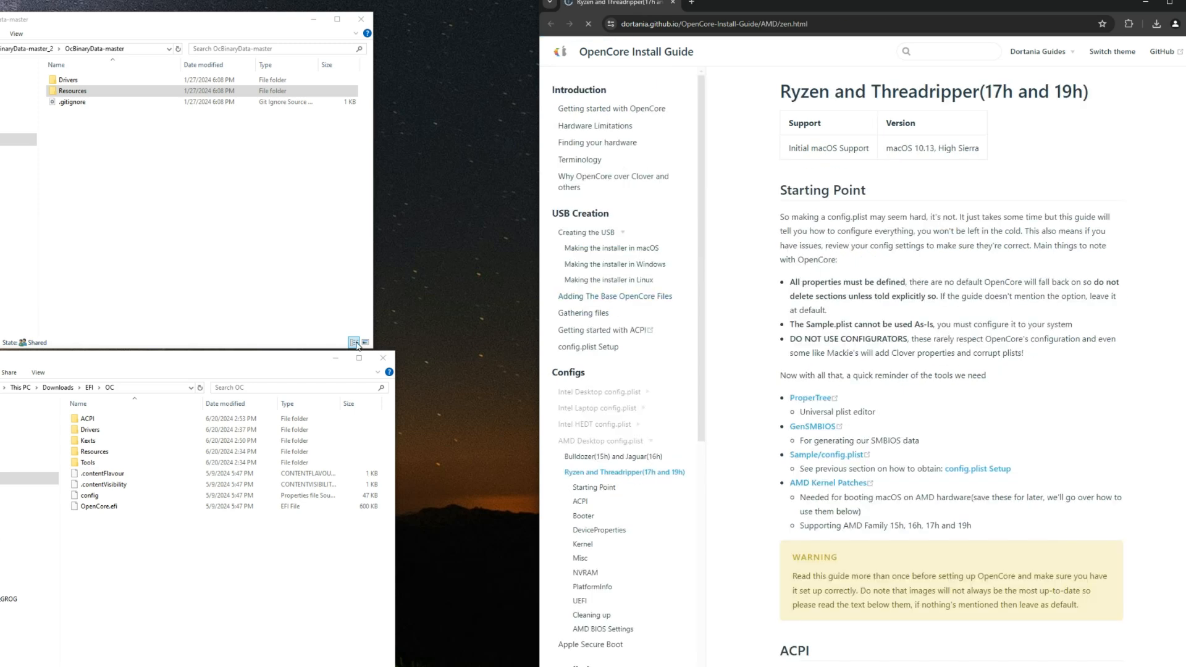
# Step: Close the OcBinaryData-master window and run the ProperTree batch file from Downloads/ProperTree-master as administrator
pyautogui.click(361, 19)
pyautogui.moveTo(167, 358); pyautogui.dragTo(159, 177)
pyautogui.click(32, 289)
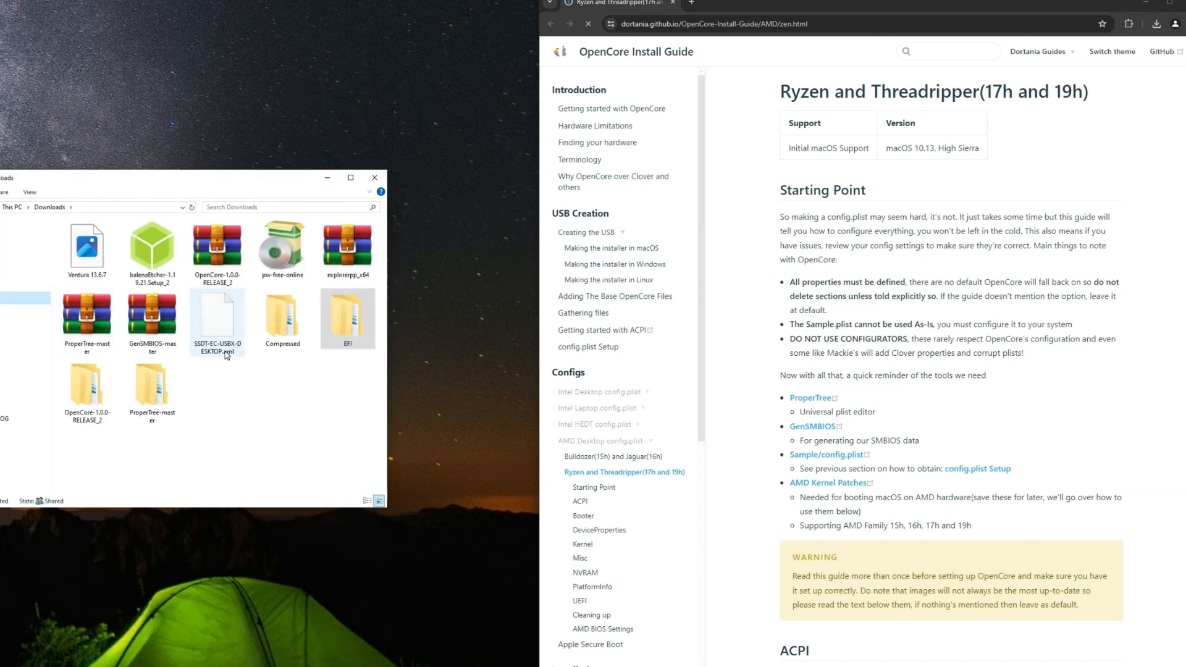
pyautogui.doubleClick(152, 388)
pyautogui.doubleClick(99, 238)
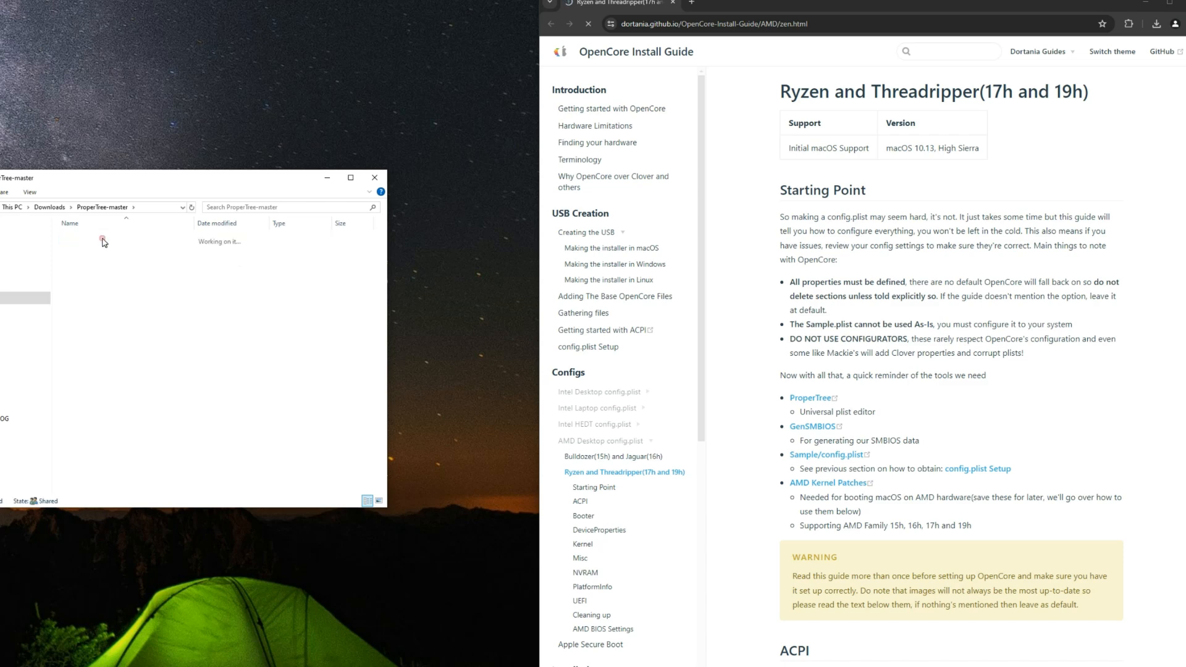
pyautogui.click(121, 284)
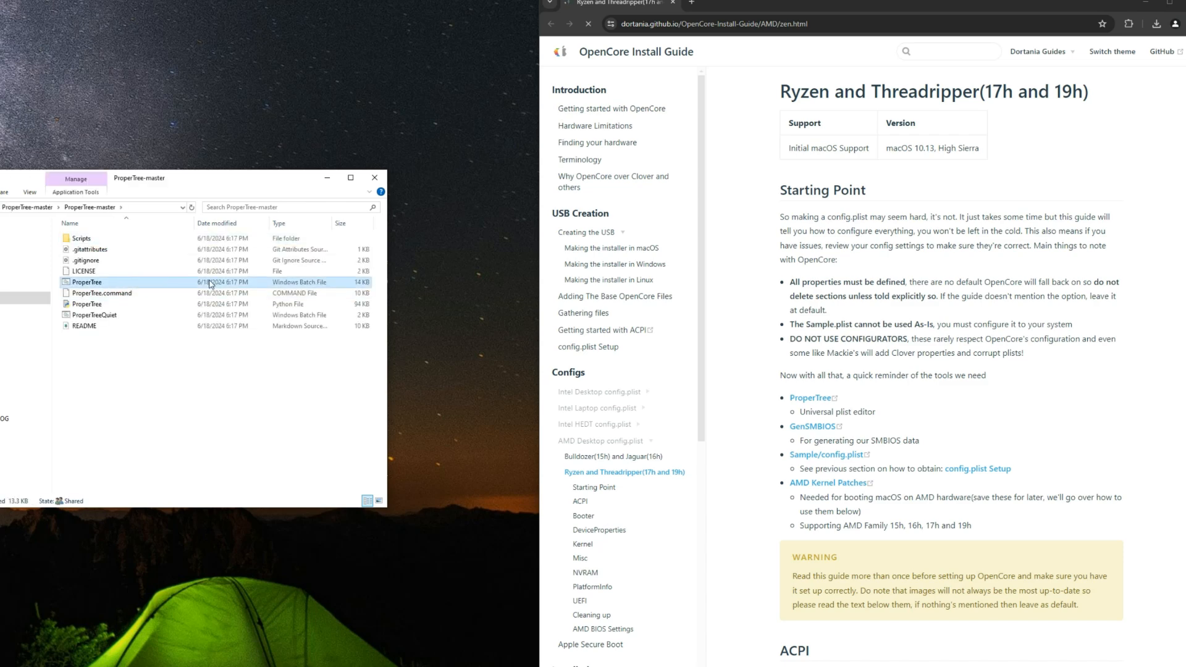
pyautogui.rightClick(152, 285)
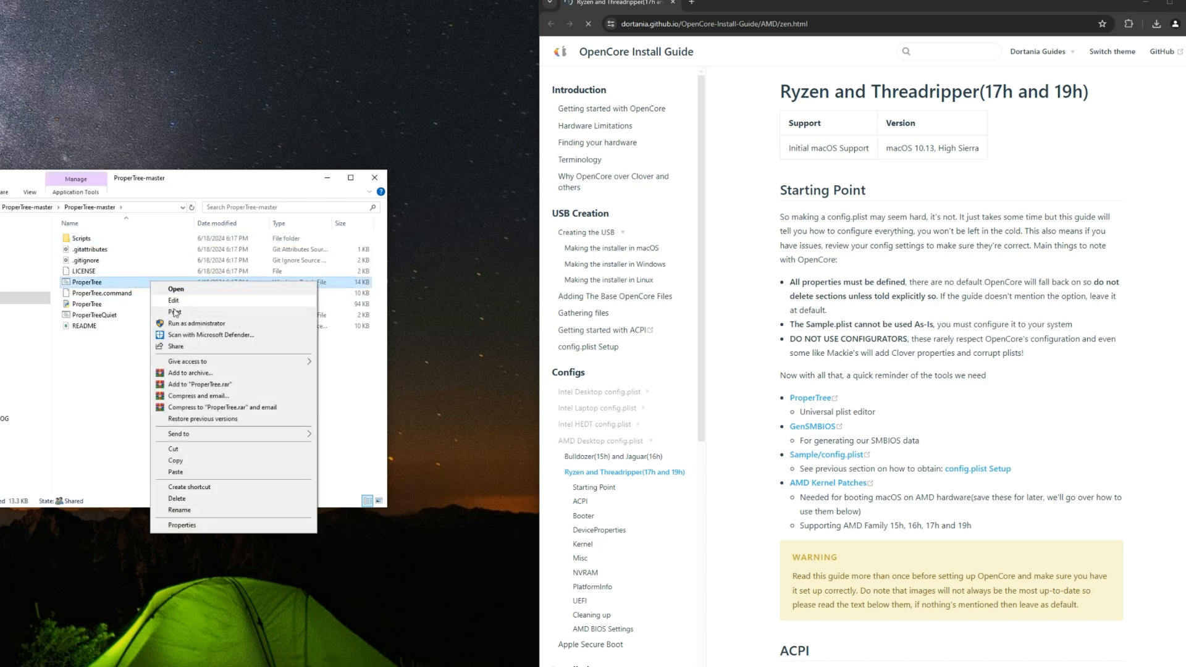
pyautogui.click(188, 324)
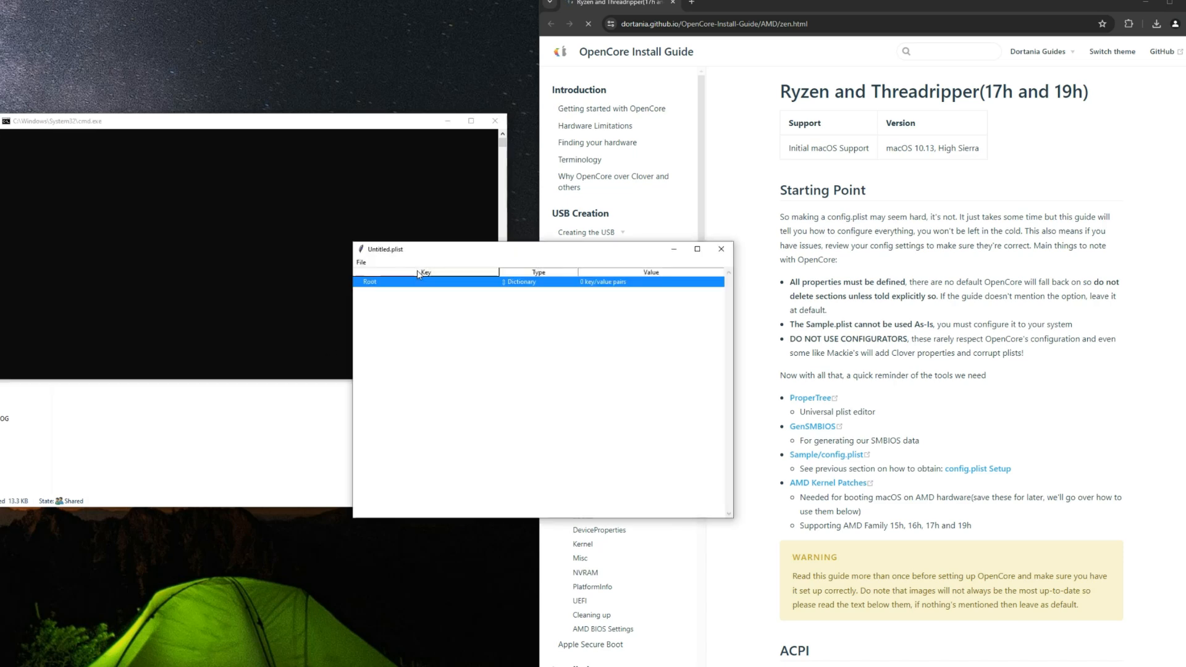
# Step: Open config.plist from Downloads/EFI/OC in ProperTree and minimize the console window behind it
pyautogui.click(362, 263)
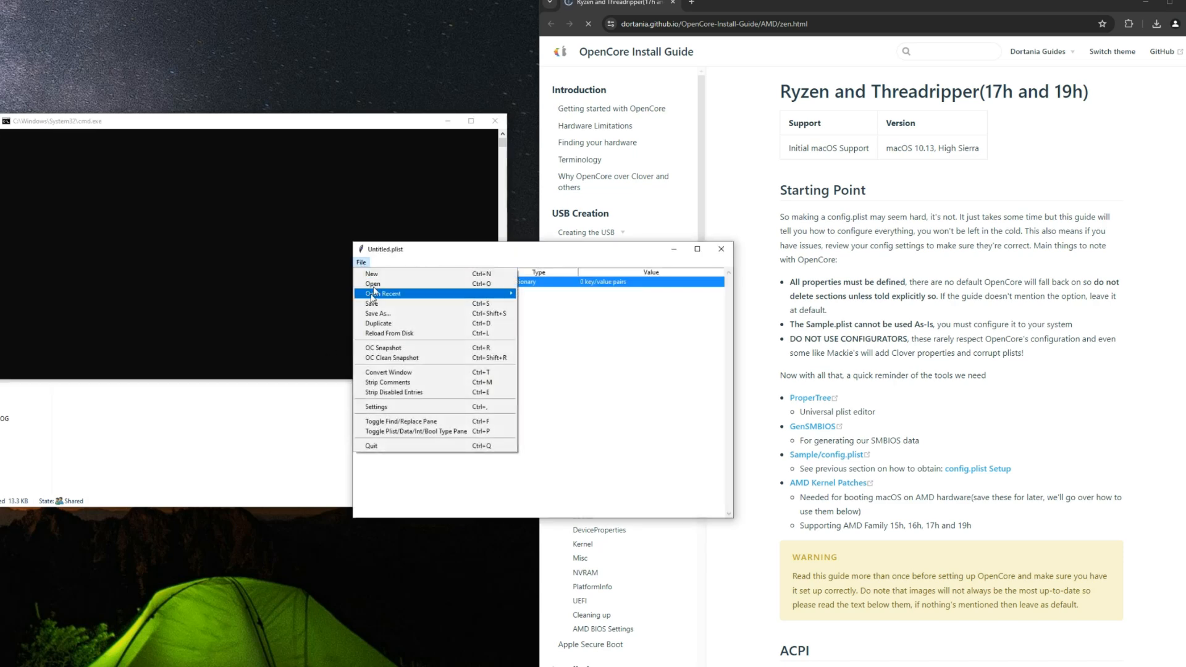
pyautogui.click(373, 284)
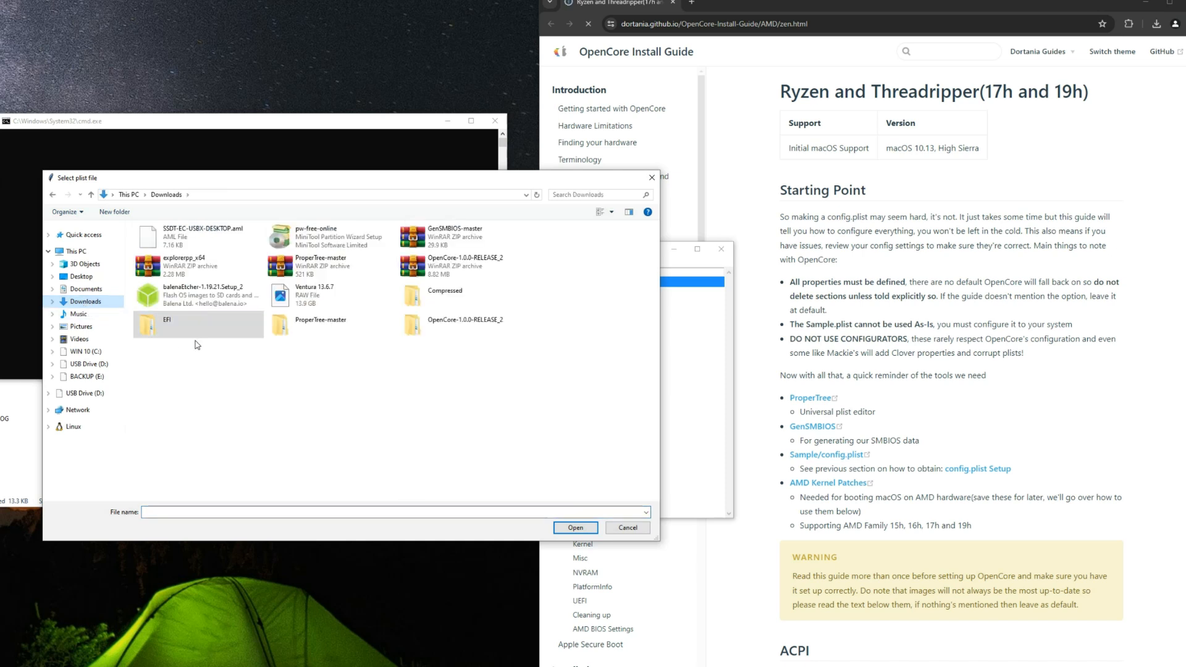
pyautogui.doubleClick(191, 340)
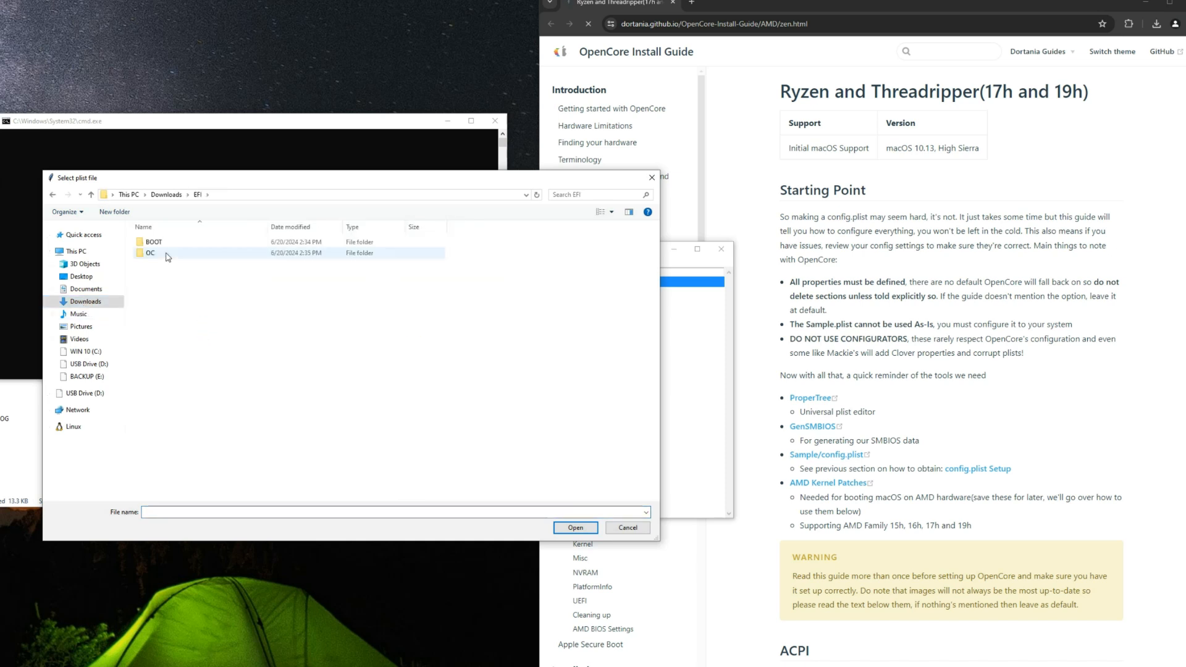
pyautogui.doubleClick(168, 257)
pyautogui.click(182, 320)
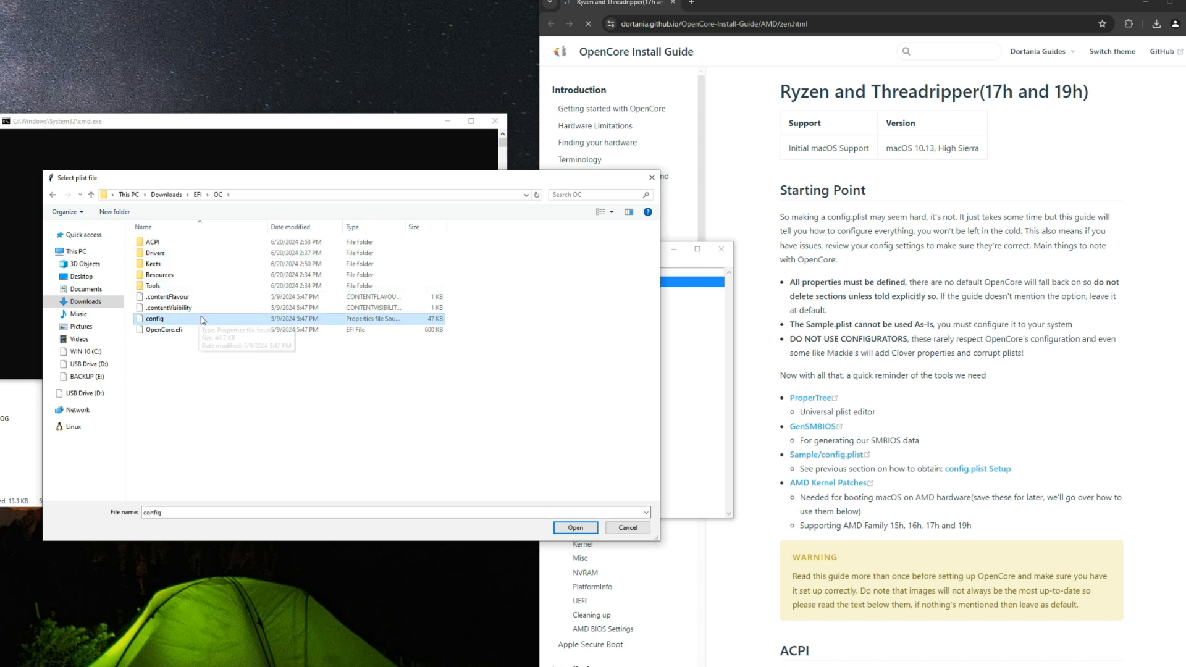
pyautogui.click(575, 528)
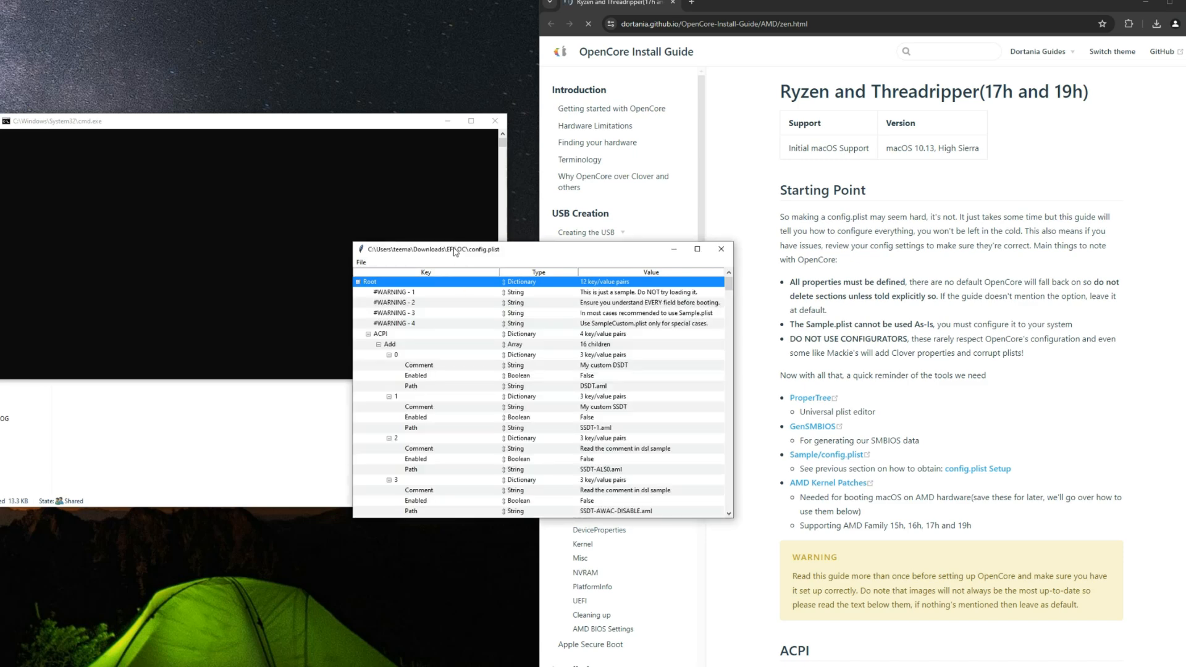
pyautogui.moveTo(449, 250); pyautogui.dragTo(159, 194)
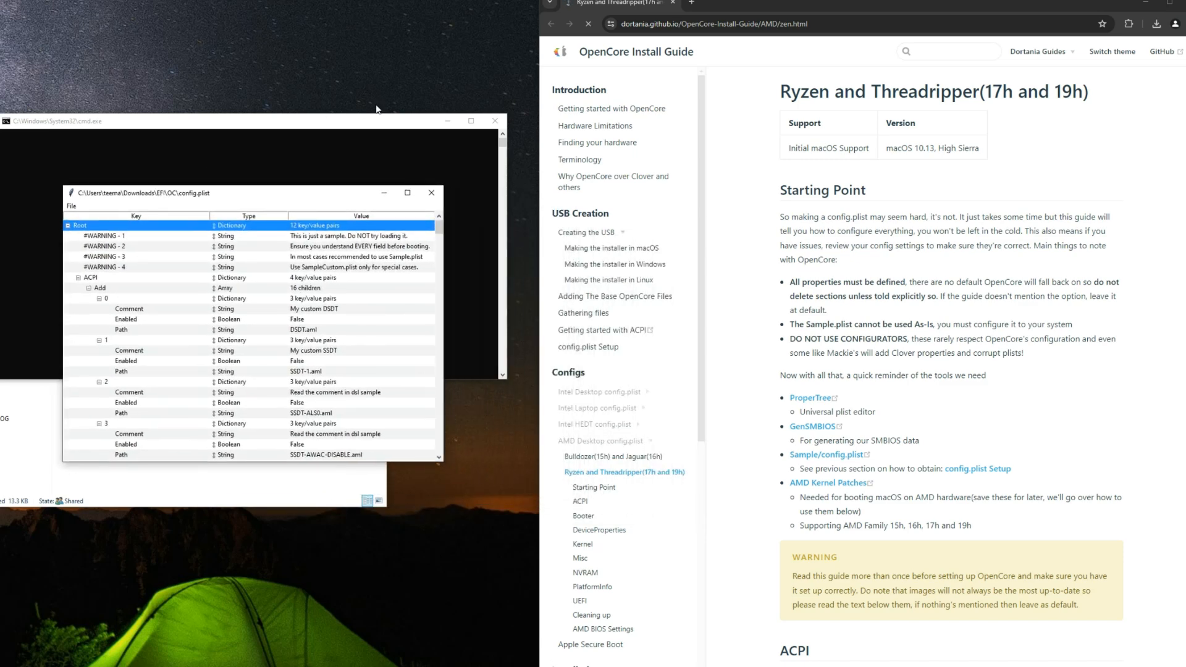
pyautogui.click(448, 122)
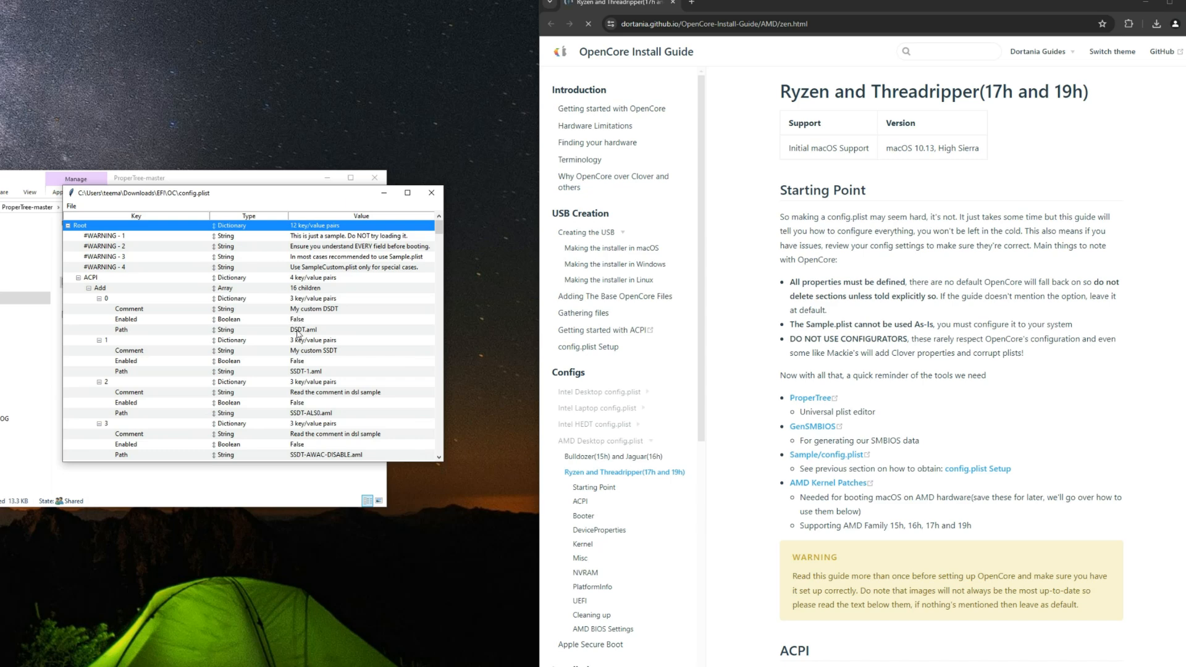
# Step: Take an OC snapshot of the Downloads/EFI/OC folder into config.plist
pyautogui.click(72, 206)
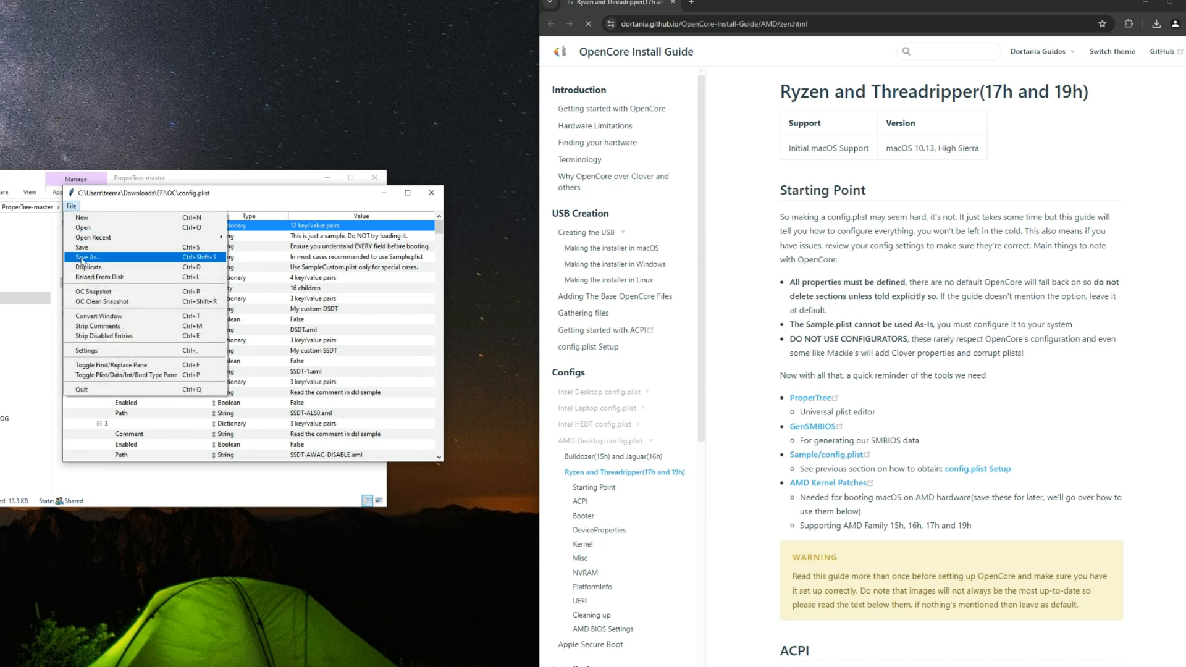
pyautogui.click(99, 294)
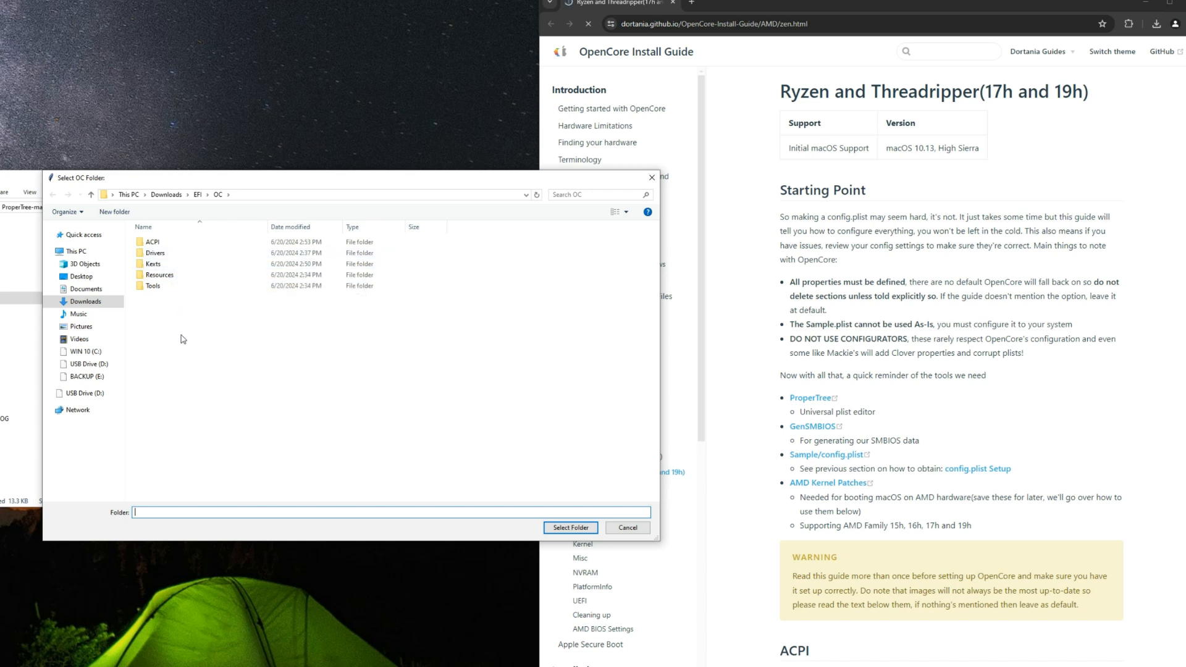
pyautogui.click(104, 308)
pyautogui.doubleClick(290, 237)
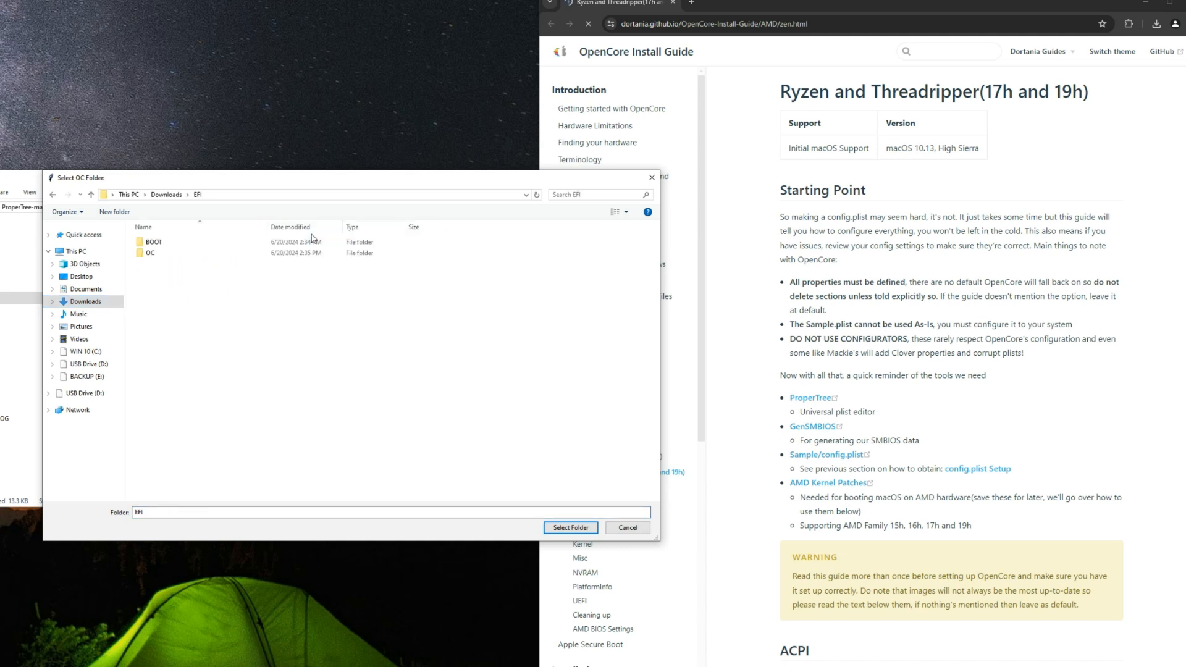
pyautogui.doubleClick(185, 256)
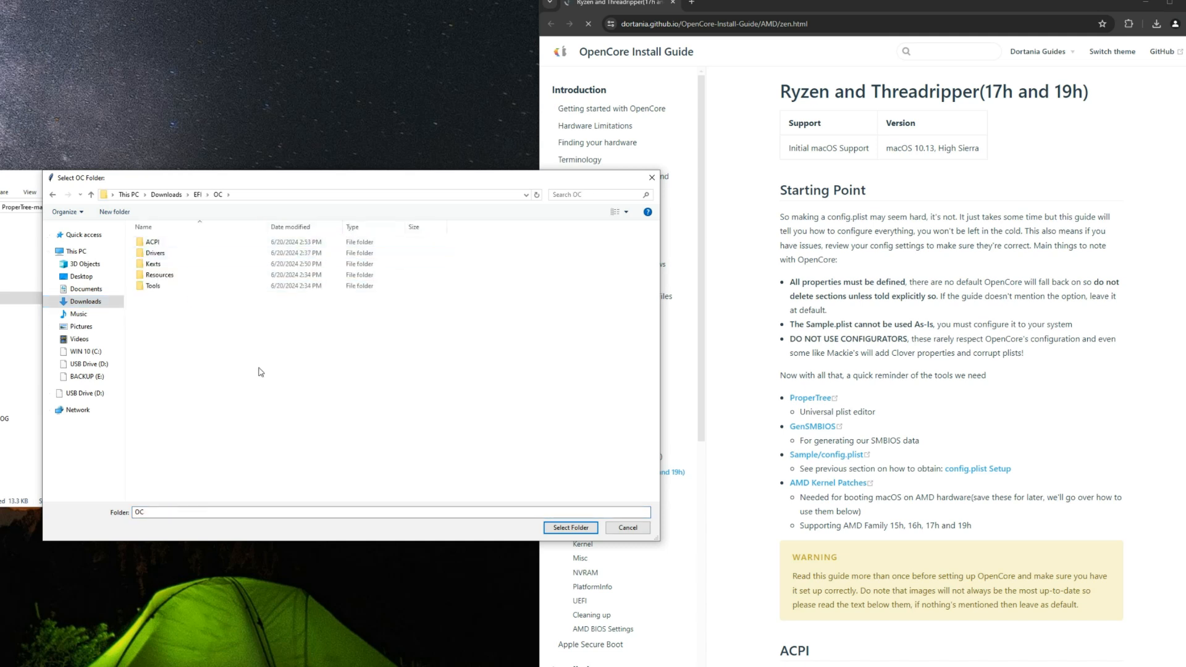
pyautogui.click(569, 529)
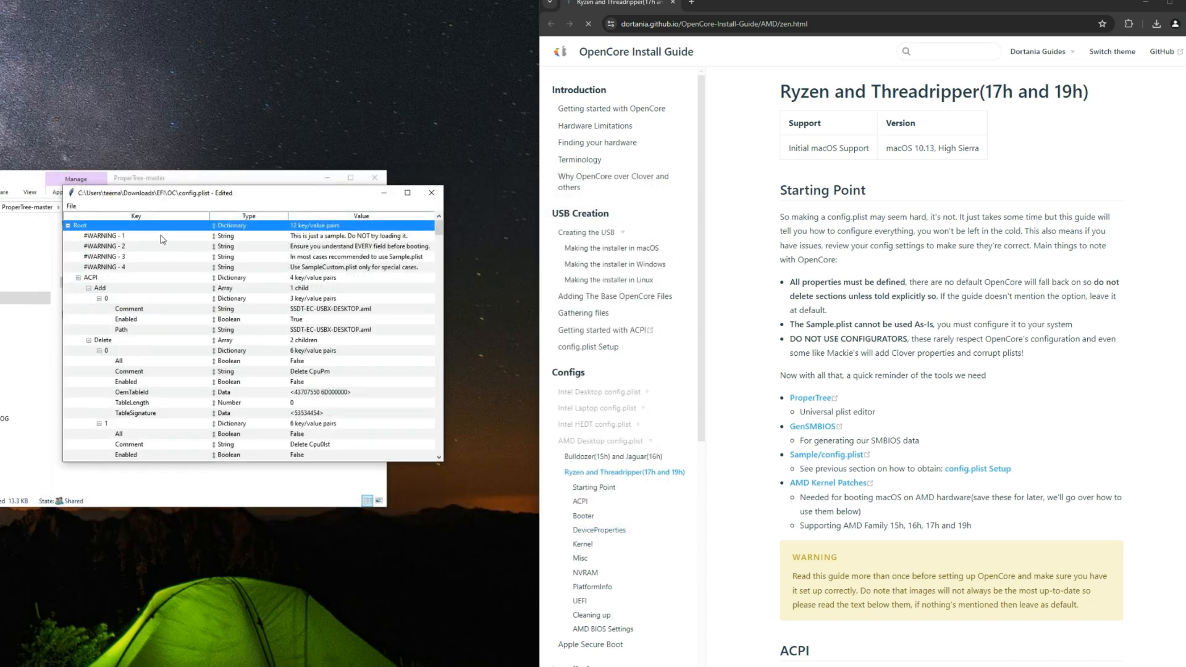
# Step: Delete the four #WARNING entries under Root in config.plist
pyautogui.click(124, 237)
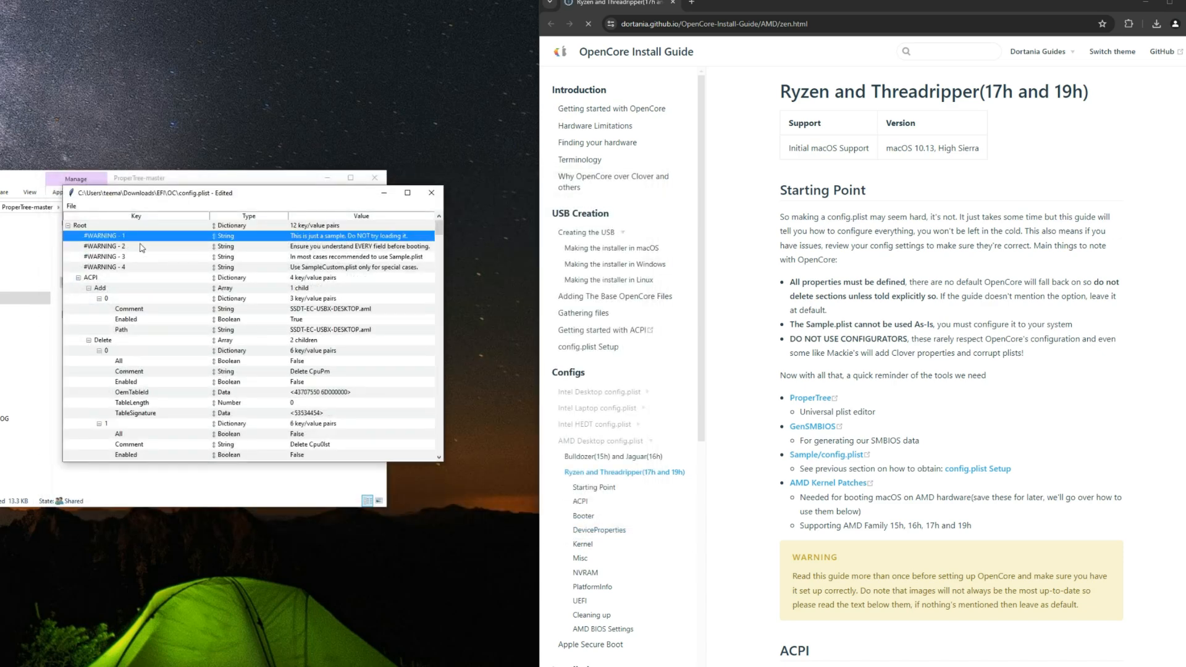
pyautogui.press('Delete')
pyautogui.press('Delete')
pyautogui.press('Delete')
pyautogui.press('Delete')
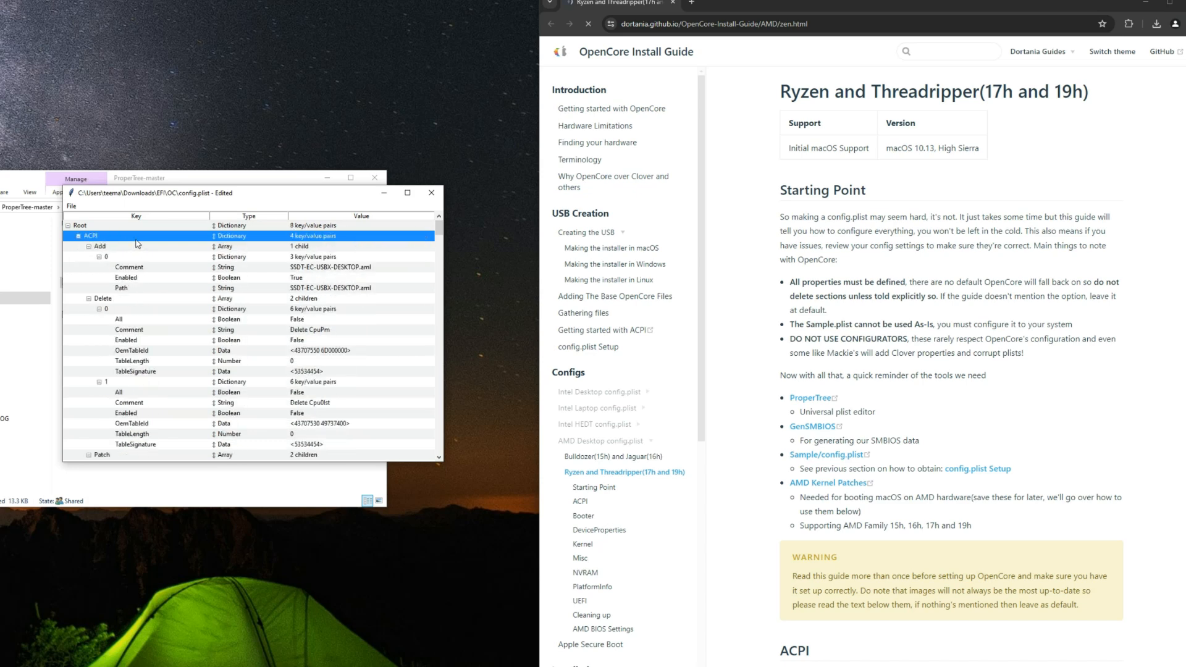
# Step: Collapse all eight sections under Root, from ACPI to UEFI, and save config.plist
pyautogui.click(78, 236)
pyautogui.click(78, 246)
pyautogui.click(78, 257)
pyautogui.click(78, 267)
pyautogui.click(79, 278)
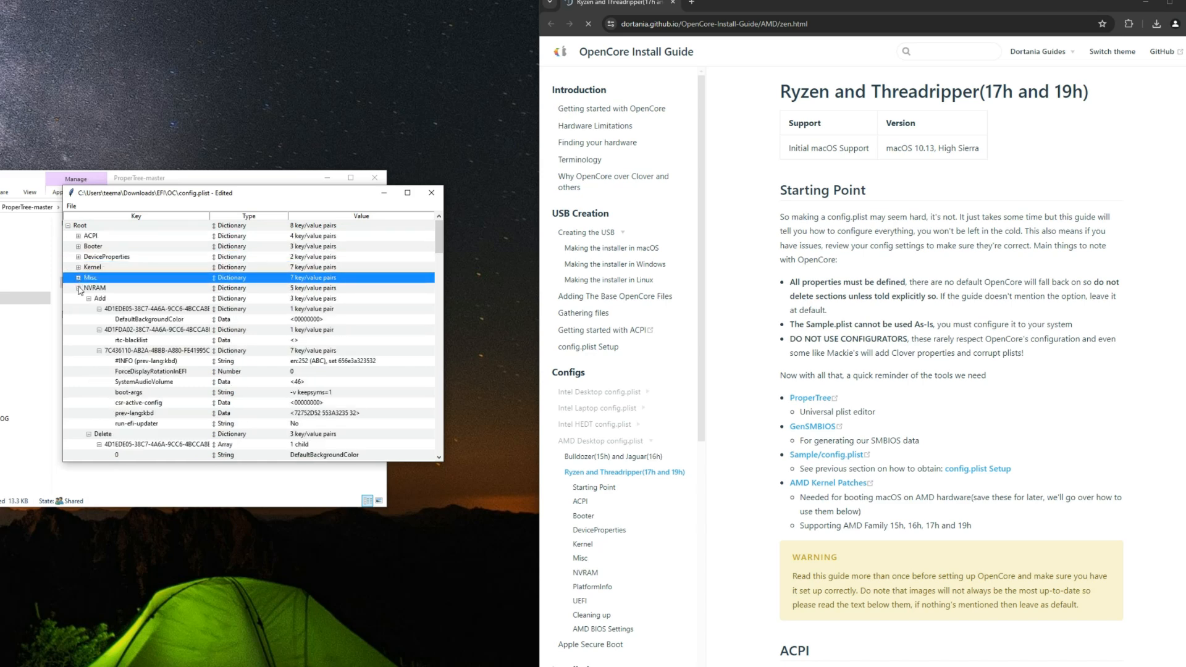
pyautogui.click(78, 287)
pyautogui.click(78, 299)
pyautogui.click(78, 308)
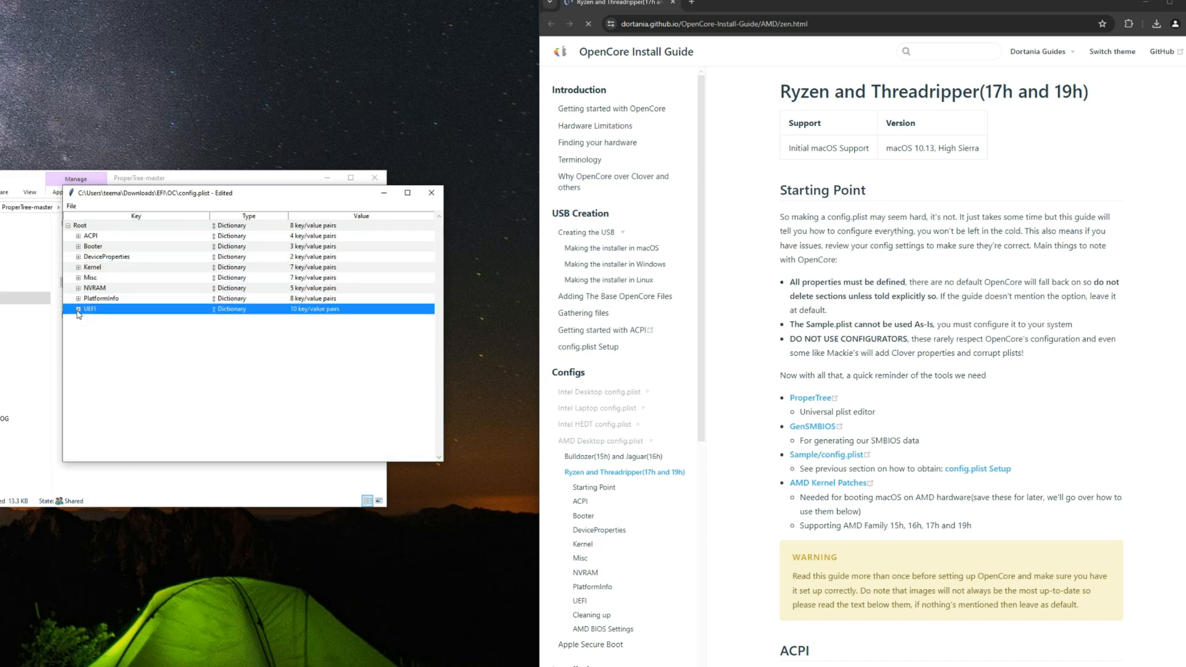
pyautogui.click(71, 206)
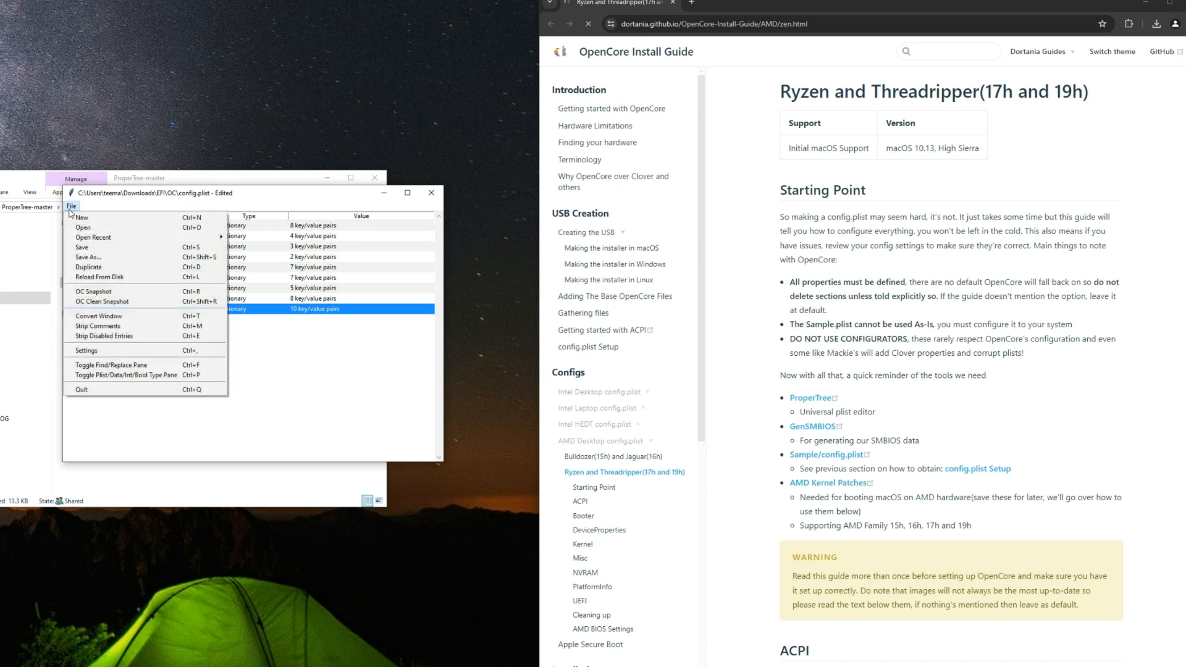
pyautogui.click(83, 248)
# Step: Arrange the config.plist window beside the Ryzen guide and bring up the guide's ACPI section
pyautogui.moveTo(542, 168); pyautogui.dragTo(298, 198)
pyautogui.moveTo(207, 196); pyautogui.dragTo(107, 183)
pyautogui.scroll(-9, 577, 208)
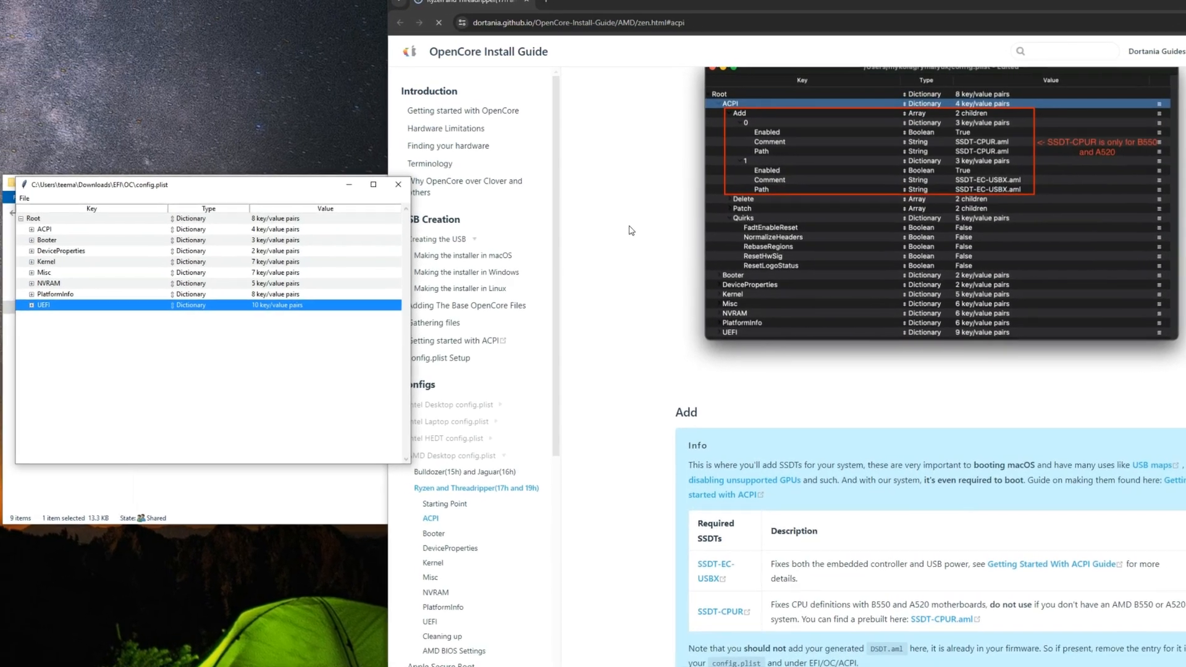
# Step: Review the guide's ACPI section, move on to its Booter section, and expand Booter in config.plist
pyautogui.scroll(3, 664, 231)
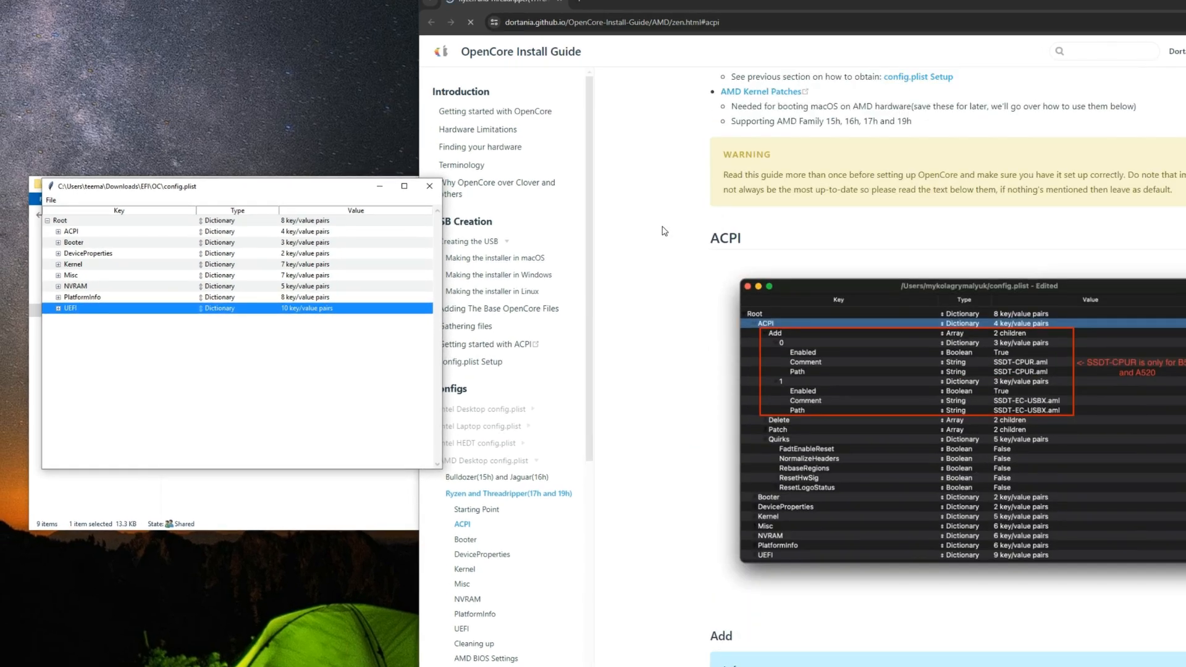
pyautogui.click(702, 240)
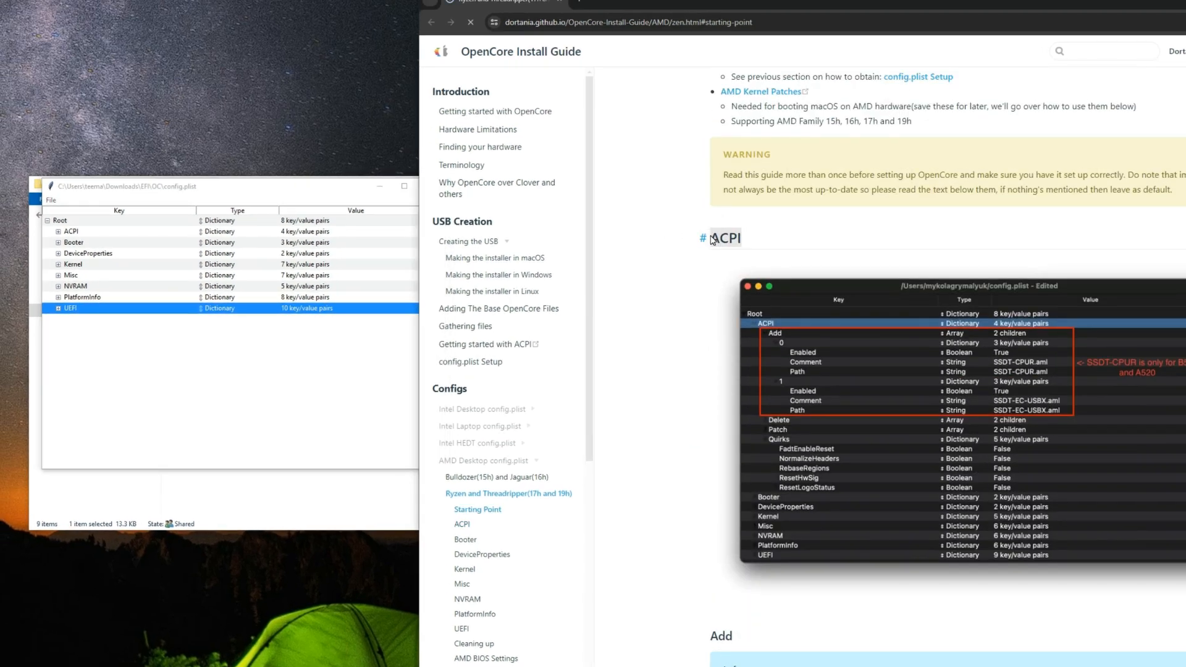
pyautogui.scroll(-4, 748, 230)
pyautogui.scroll(-10, 748, 230)
pyautogui.click(742, 193)
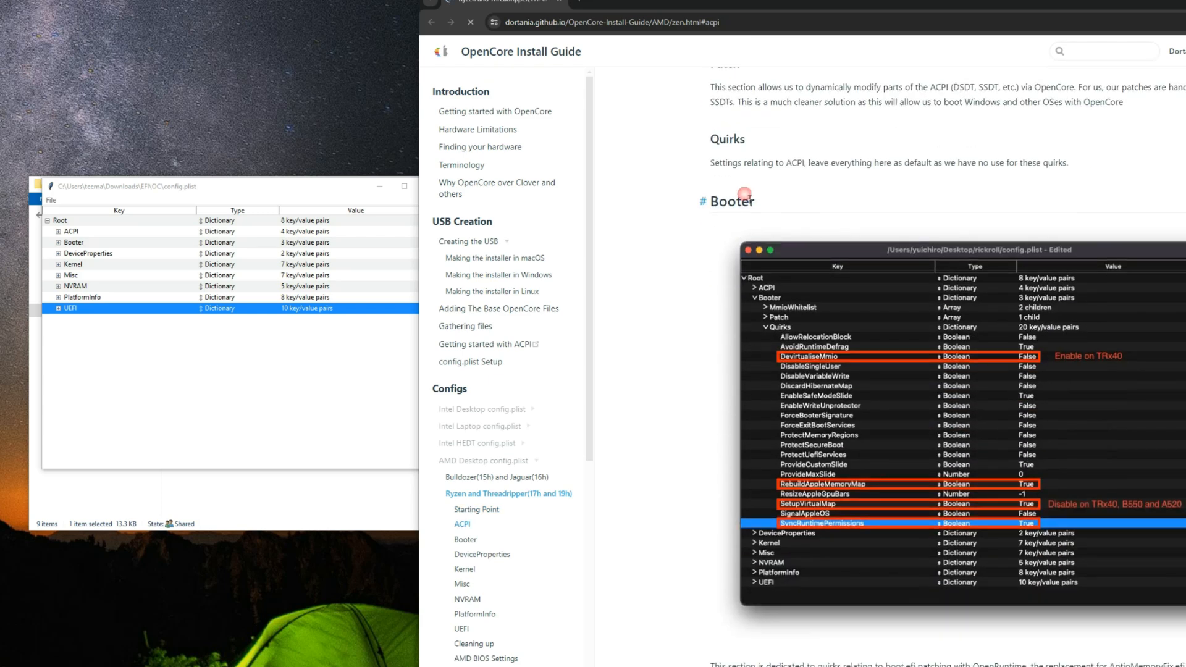
pyautogui.moveTo(761, 207); pyautogui.dragTo(709, 209)
pyautogui.click(740, 204)
pyautogui.scroll(-5, 735, 202)
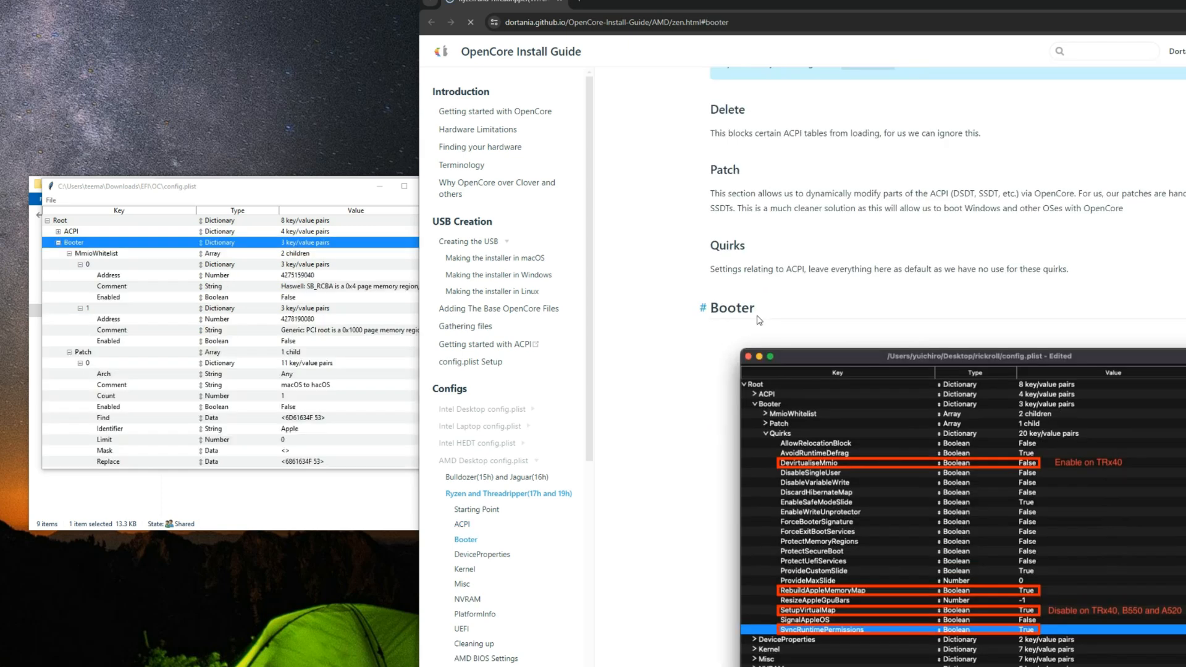
pyautogui.scroll(-7, 761, 319)
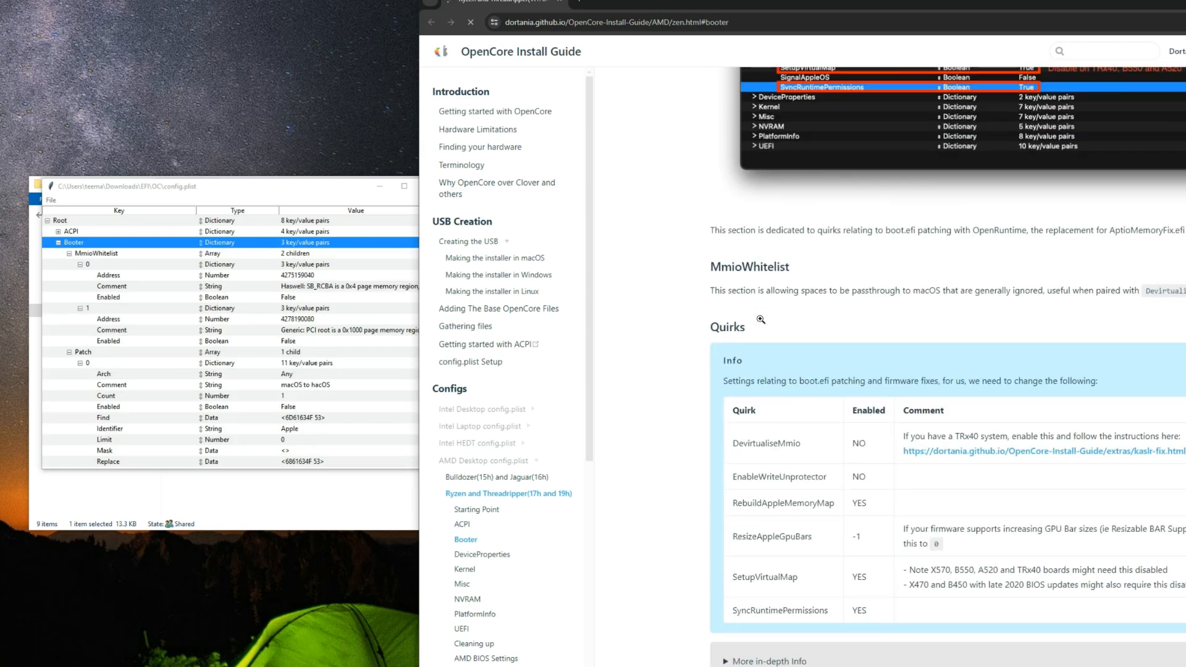
# Step: Read the guide's MmioWhitelist note and its table of required Booter quirks
pyautogui.moveTo(715, 270); pyautogui.dragTo(801, 269)
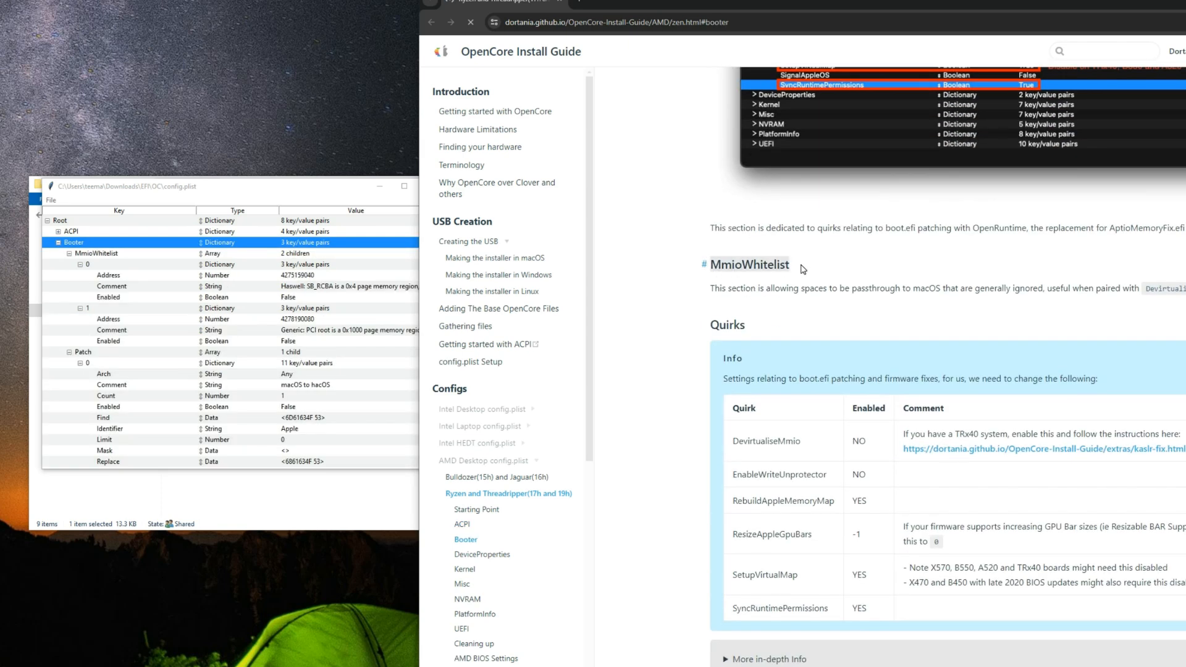
pyautogui.click(766, 275)
pyautogui.scroll(-2, 764, 288)
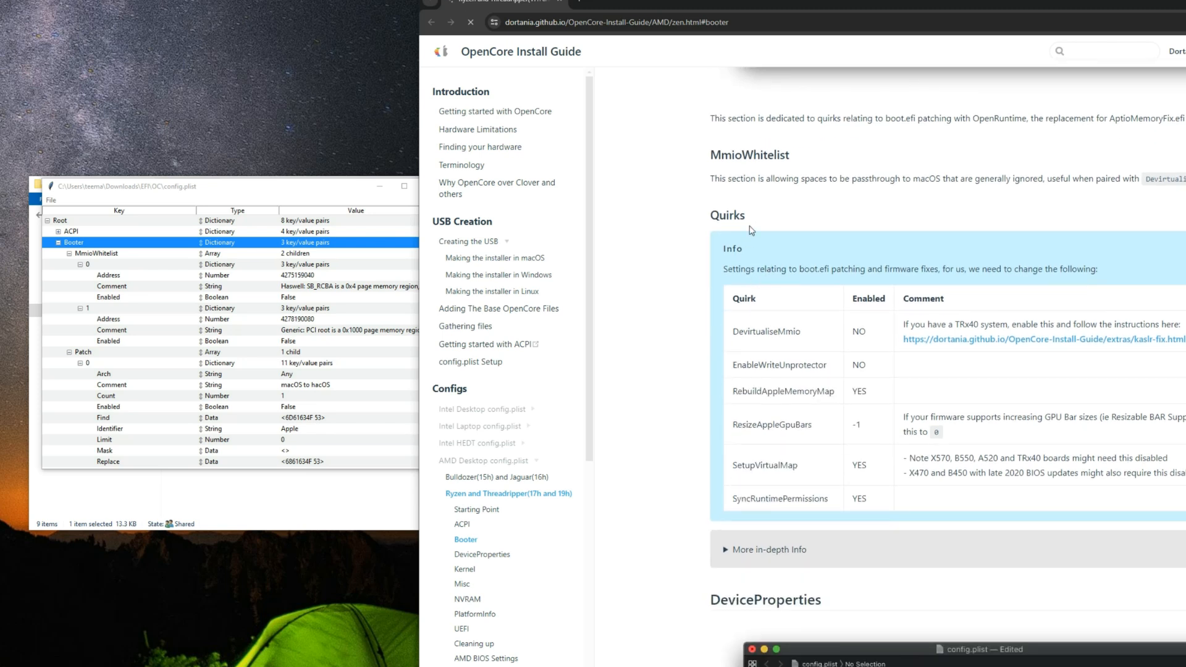
pyautogui.moveTo(748, 218); pyautogui.dragTo(695, 217)
pyautogui.click(771, 229)
pyautogui.moveTo(956, 324); pyautogui.dragTo(1010, 326)
pyautogui.click(1003, 327)
# Step: Collapse MmioWhitelist and Patch under Booter in config.plist and check the DevirtualiseMmio quirk
pyautogui.click(69, 253)
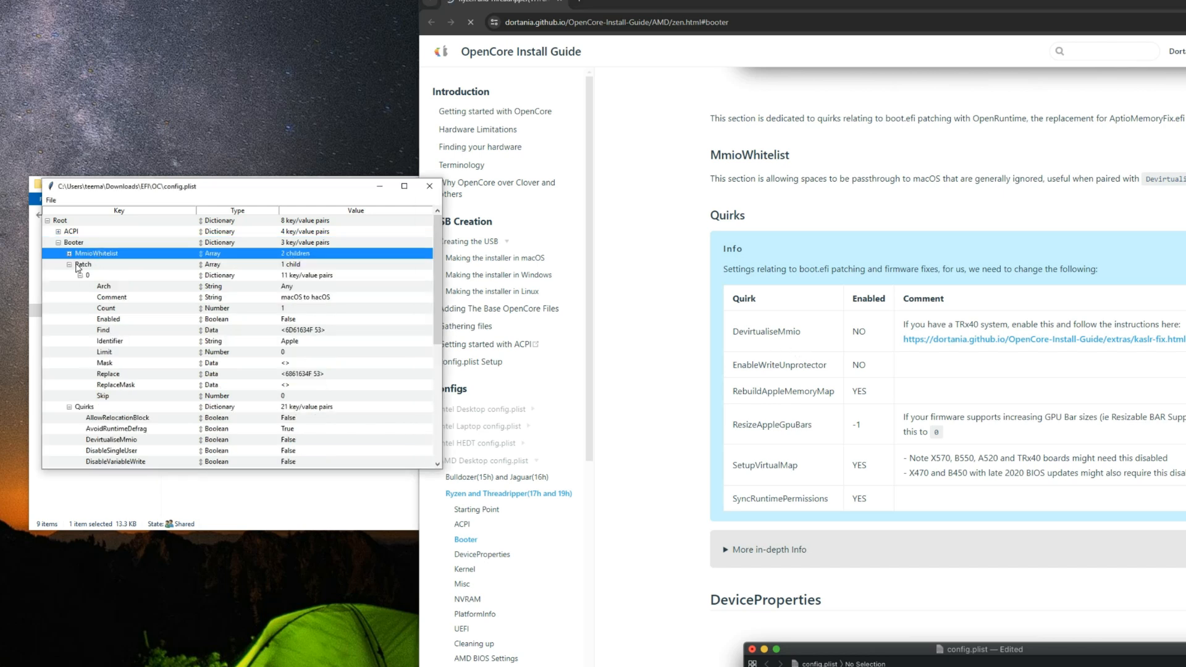
pyautogui.click(69, 264)
pyautogui.click(109, 277)
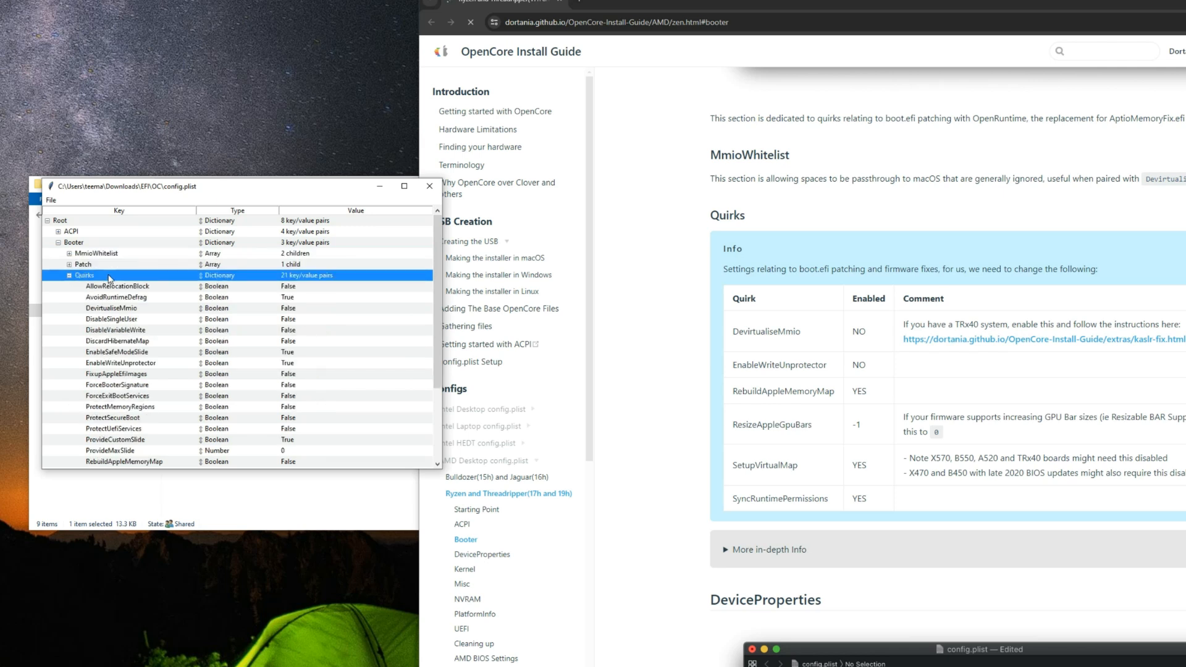
pyautogui.click(129, 310)
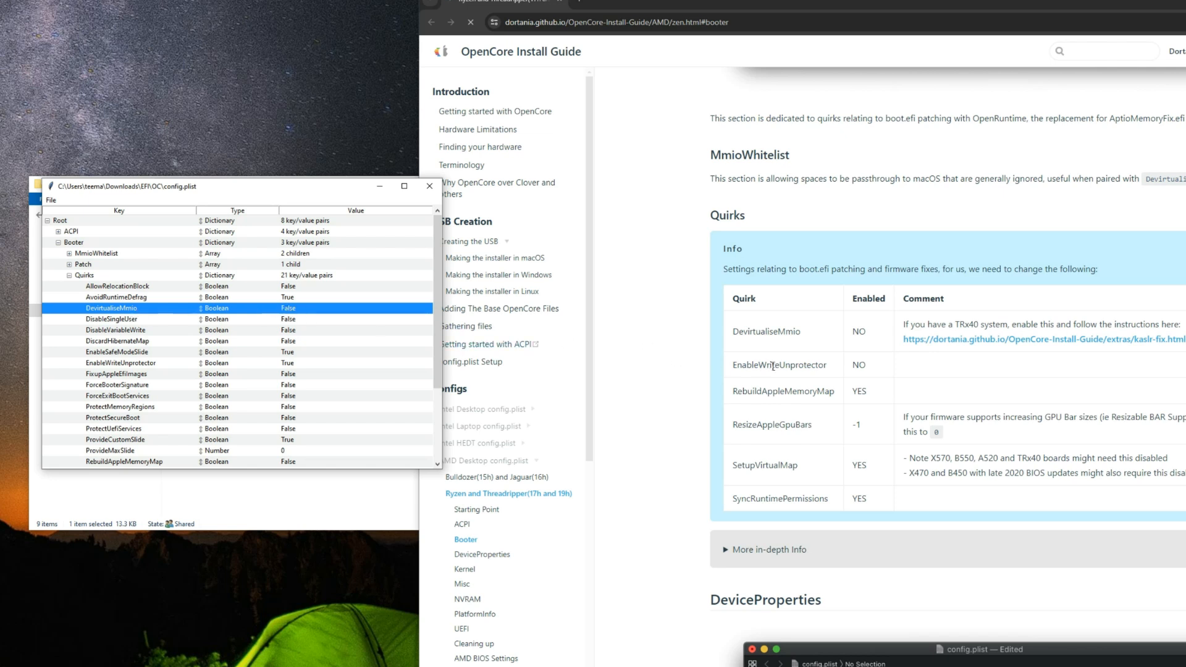
# Step: Set the EnableWriteUnprotector quirk under Booter to False in config.plist
pyautogui.click(836, 375)
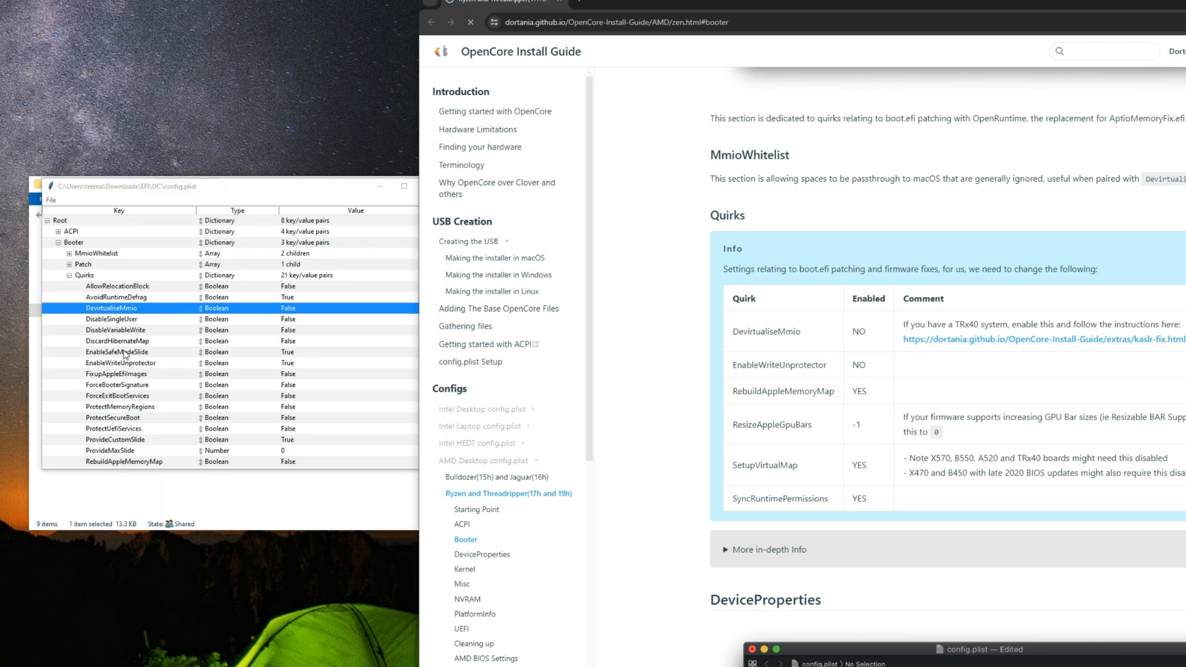
pyautogui.click(128, 321)
pyautogui.click(126, 364)
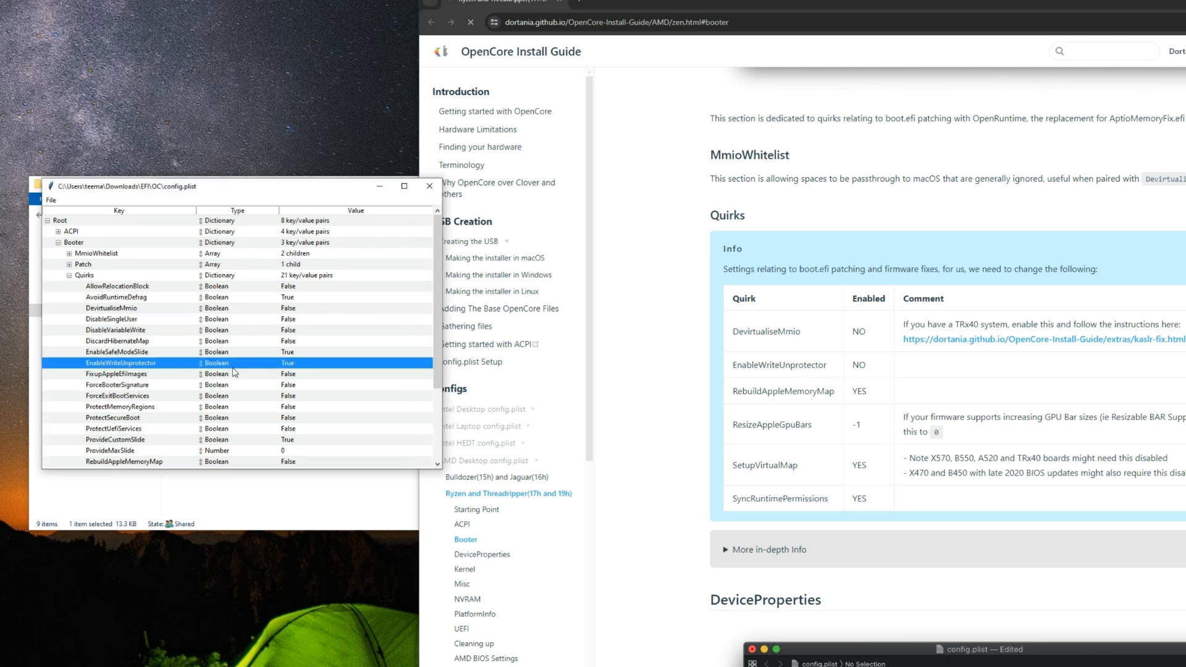
pyautogui.click(288, 365)
pyautogui.click(307, 381)
# Step: Set the RebuildAppleMemoryMap quirk under Booter to True, as listed in the guide
pyautogui.click(777, 403)
pyautogui.moveTo(748, 392); pyautogui.dragTo(852, 392)
pyautogui.click(872, 393)
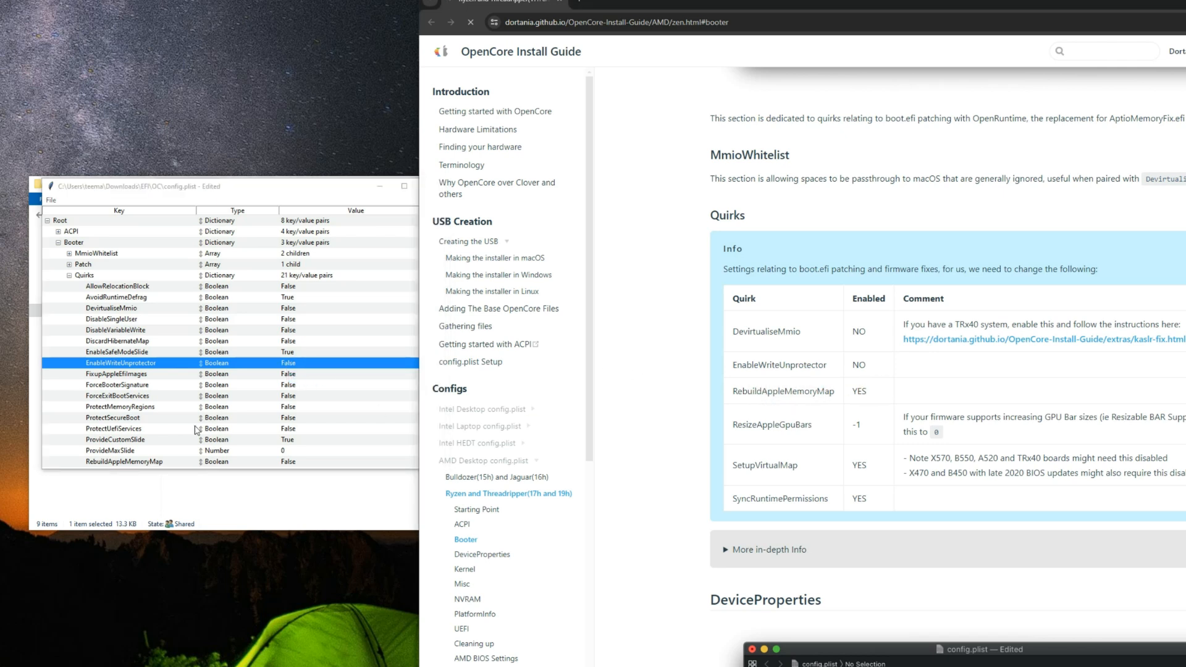
pyautogui.click(139, 406)
pyautogui.scroll(-2, 136, 402)
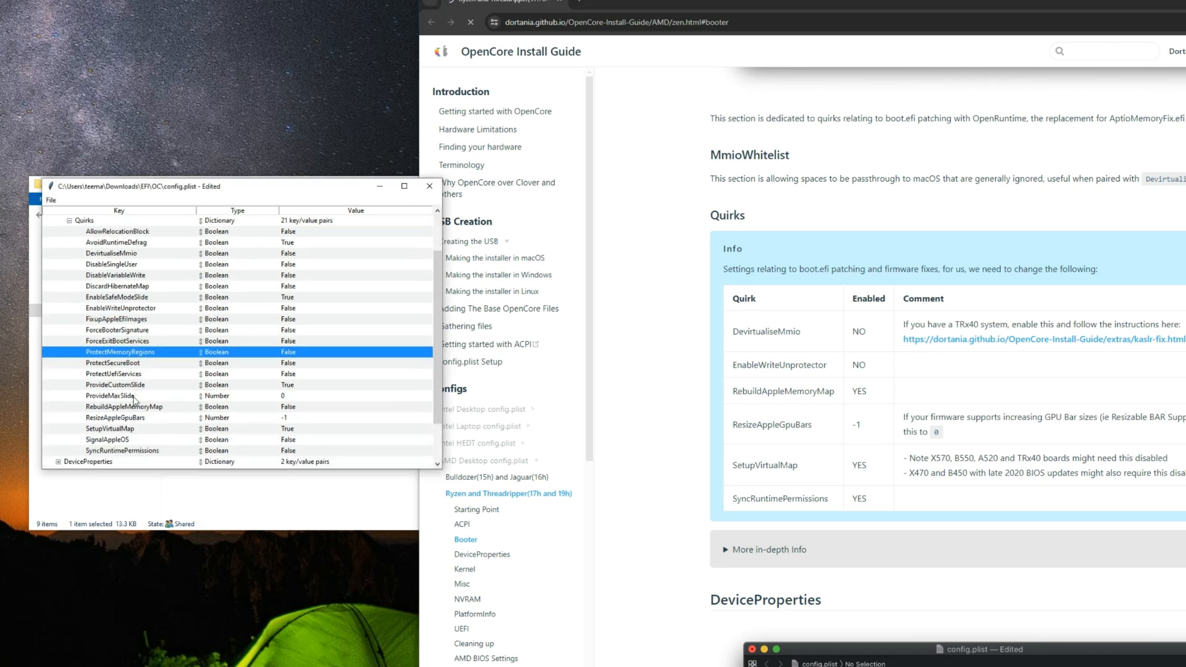
pyautogui.click(139, 408)
pyautogui.click(293, 408)
pyautogui.click(301, 417)
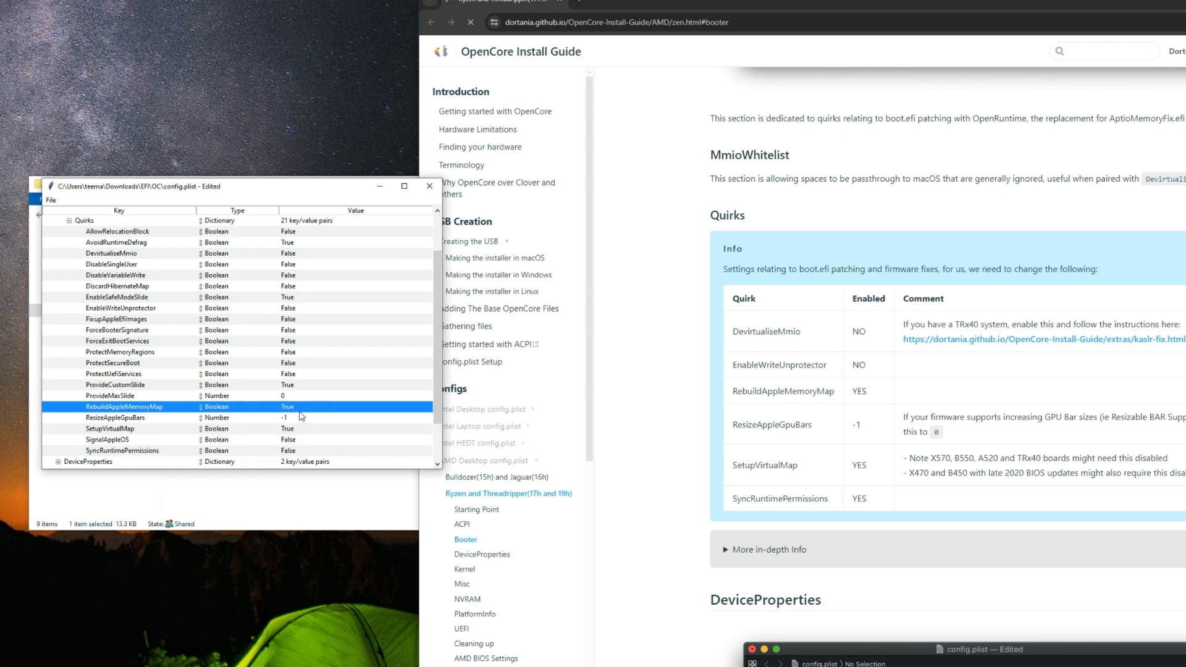
# Step: Check ResizeAppleGpuBars and SetupVirtualMap against the guide's quirks table and set SyncRuntimePermissions to True
pyautogui.click(824, 449)
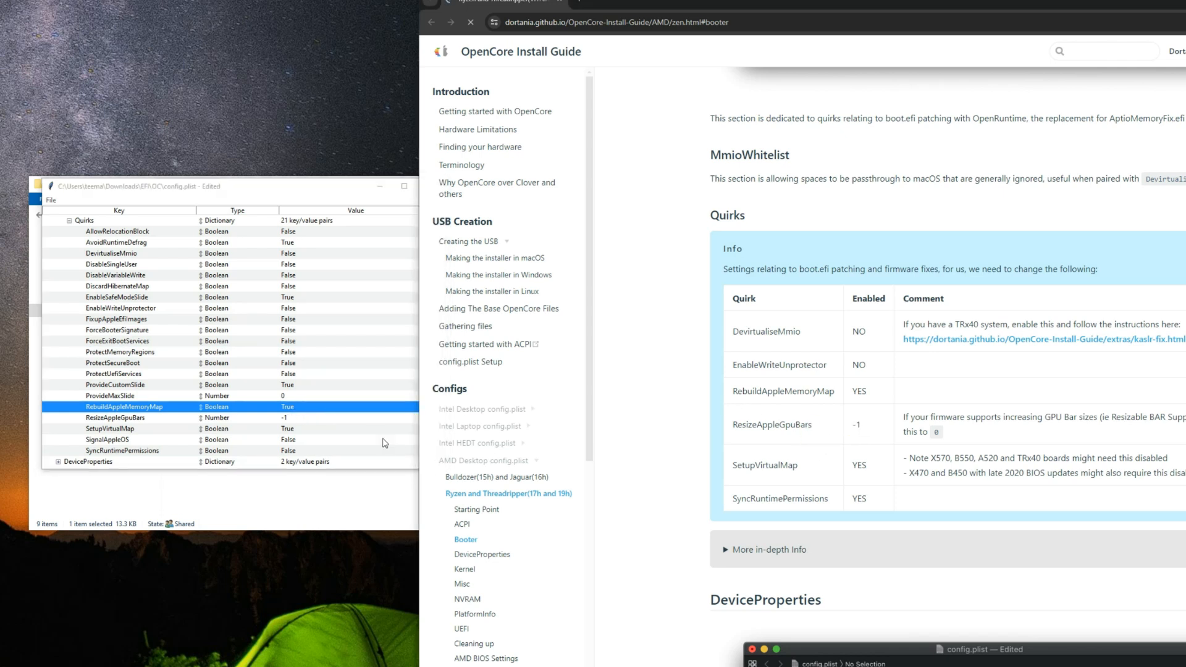
pyautogui.click(344, 423)
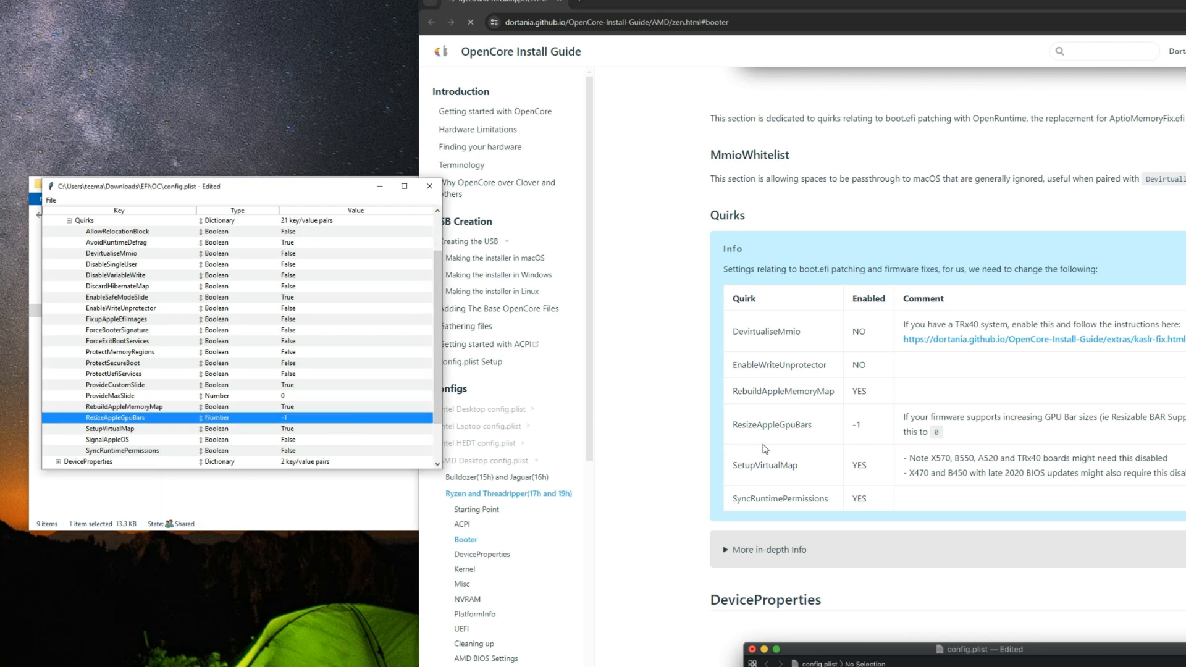
pyautogui.click(777, 468)
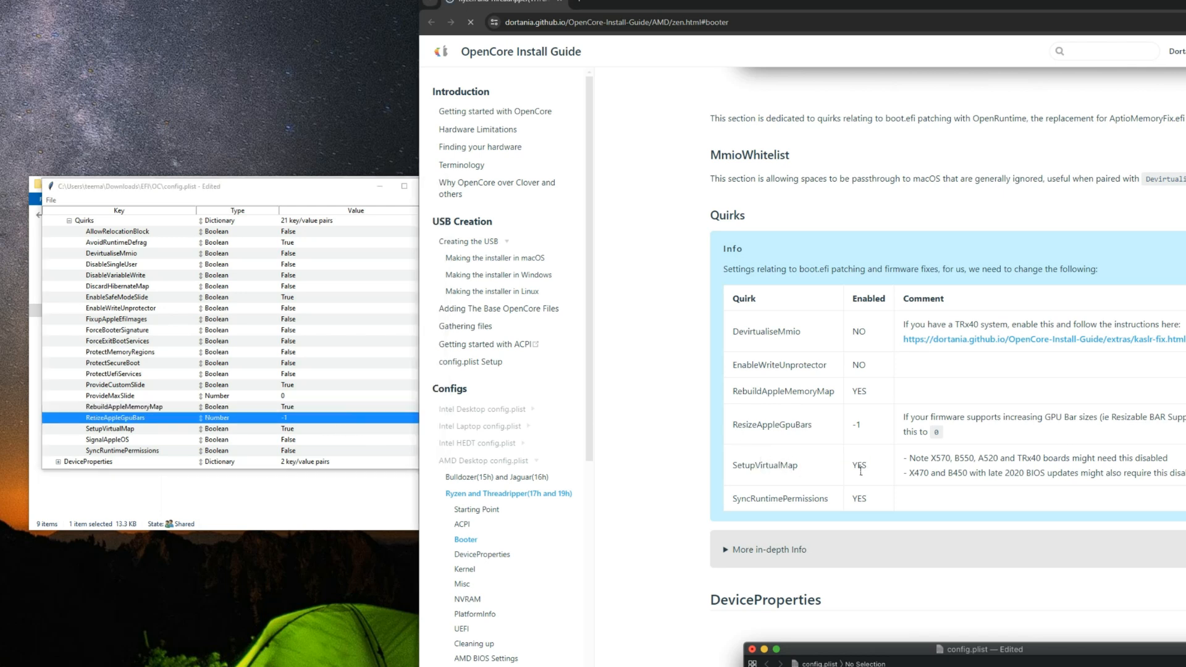
pyautogui.click(254, 429)
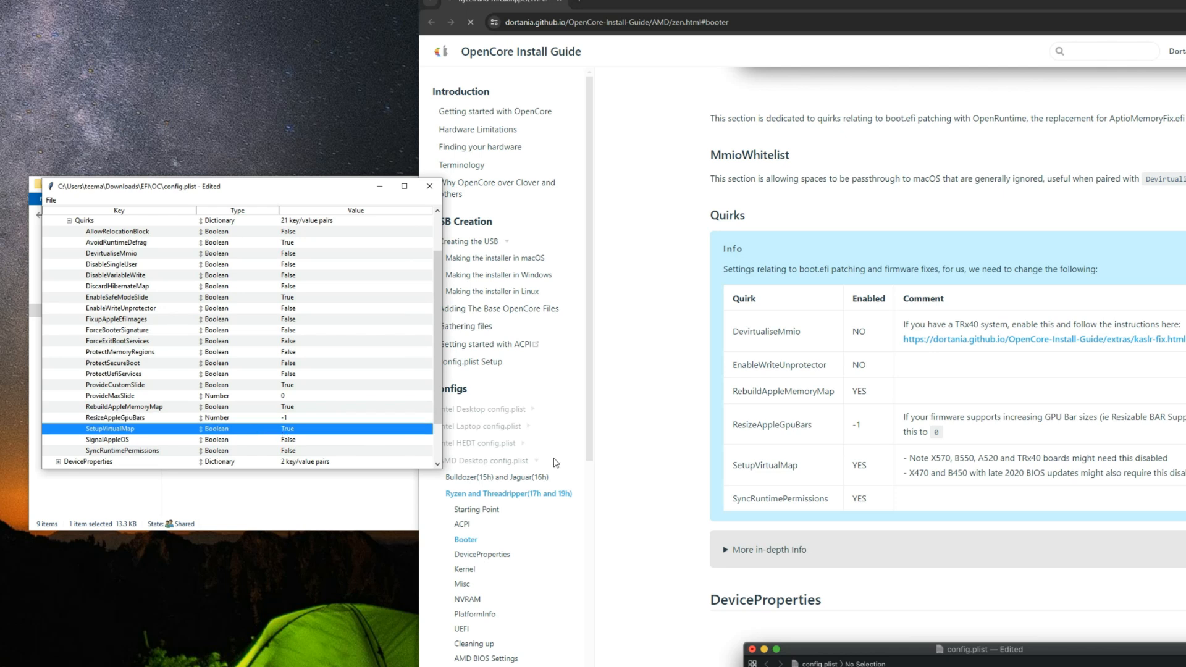
pyautogui.click(744, 500)
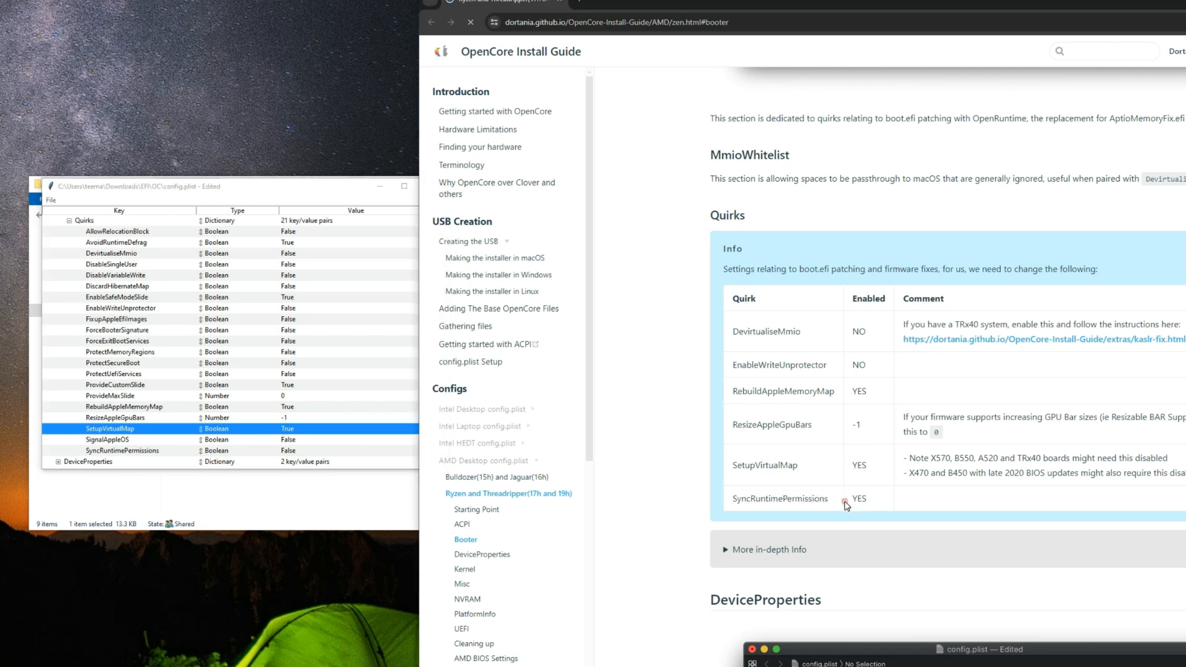
pyautogui.click(220, 451)
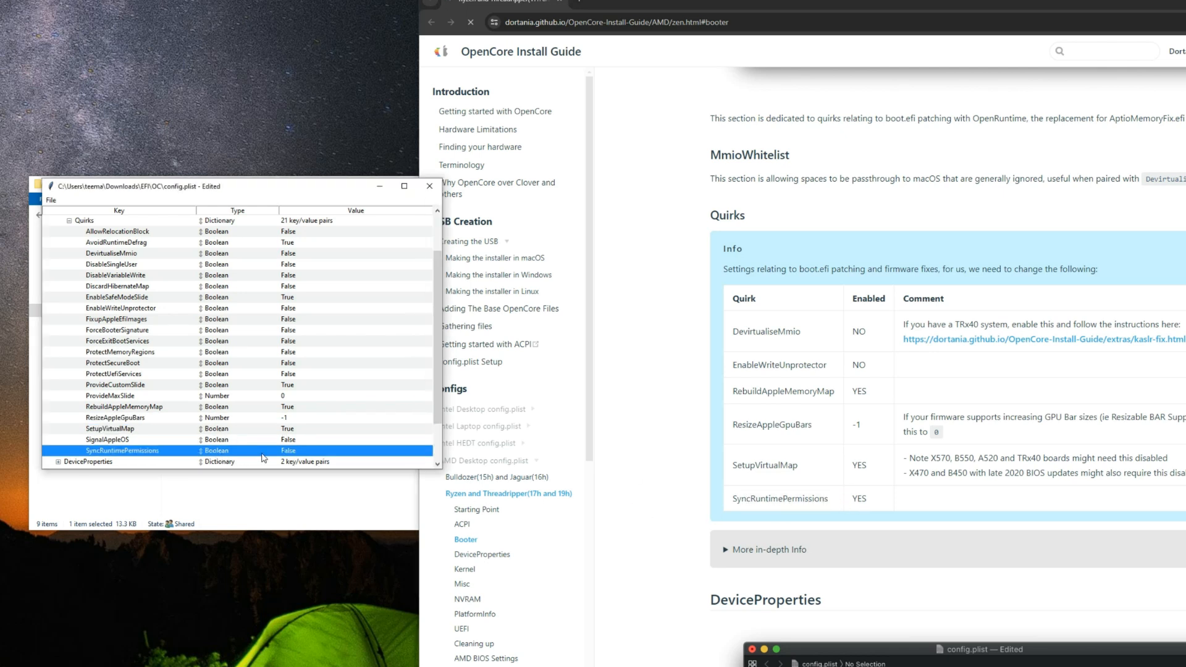
pyautogui.click(290, 457)
pyautogui.click(293, 461)
# Step: Collapse the Quirks dictionary under Booter and save config.plist
pyautogui.scroll(2, 240, 375)
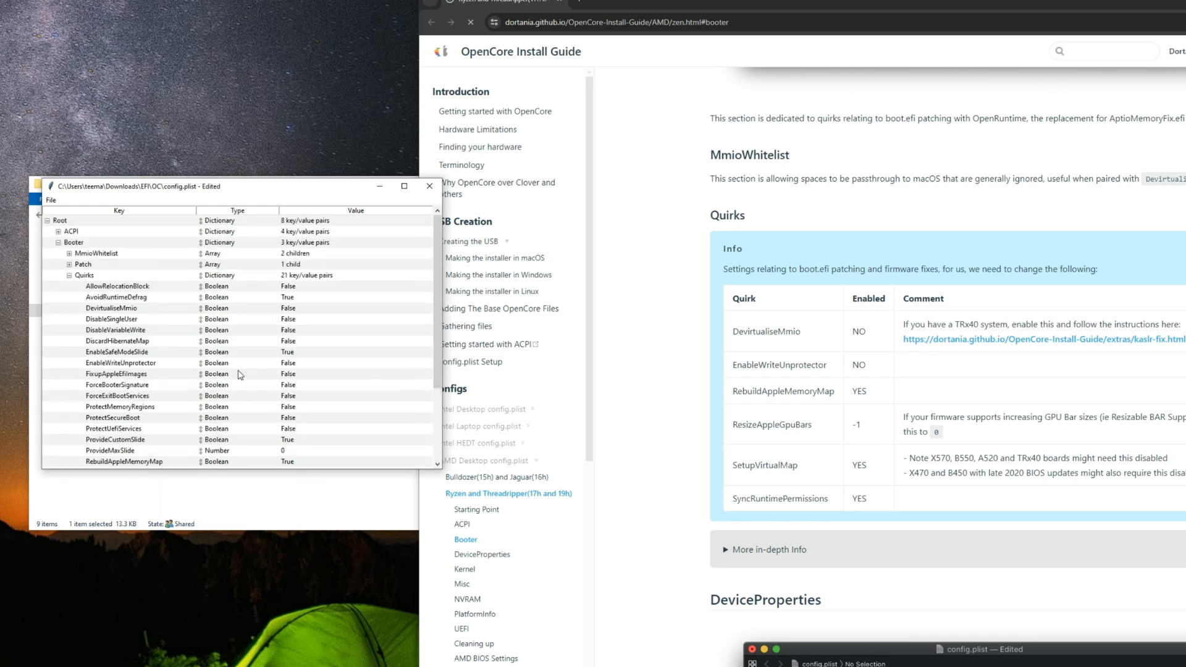
pyautogui.click(70, 276)
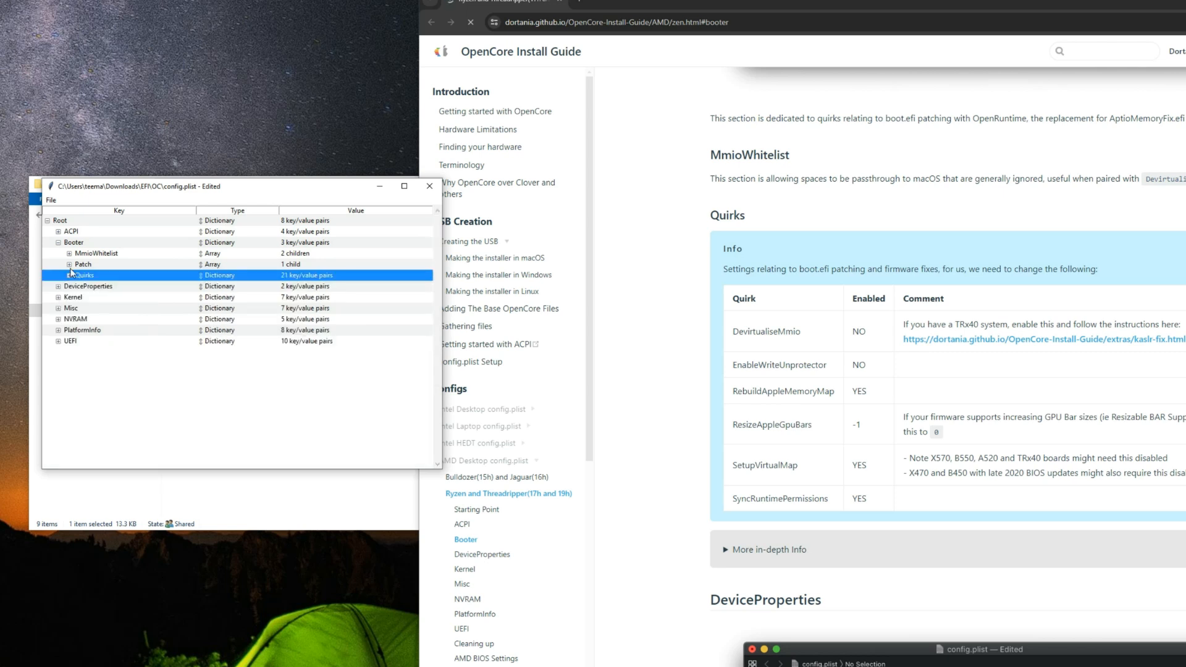
pyautogui.click(51, 199)
pyautogui.click(73, 244)
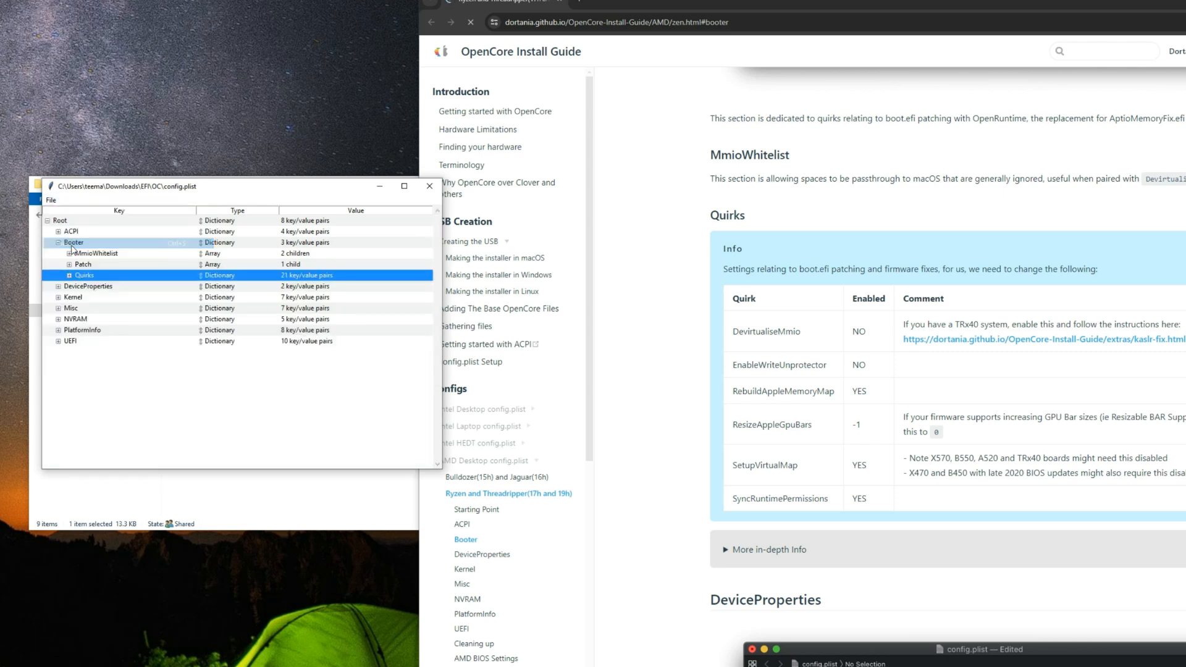
# Step: Read the guide's DeviceProperties and Kernel sections down to the instructions for merging the AMD kernel patches
pyautogui.scroll(-4, 717, 355)
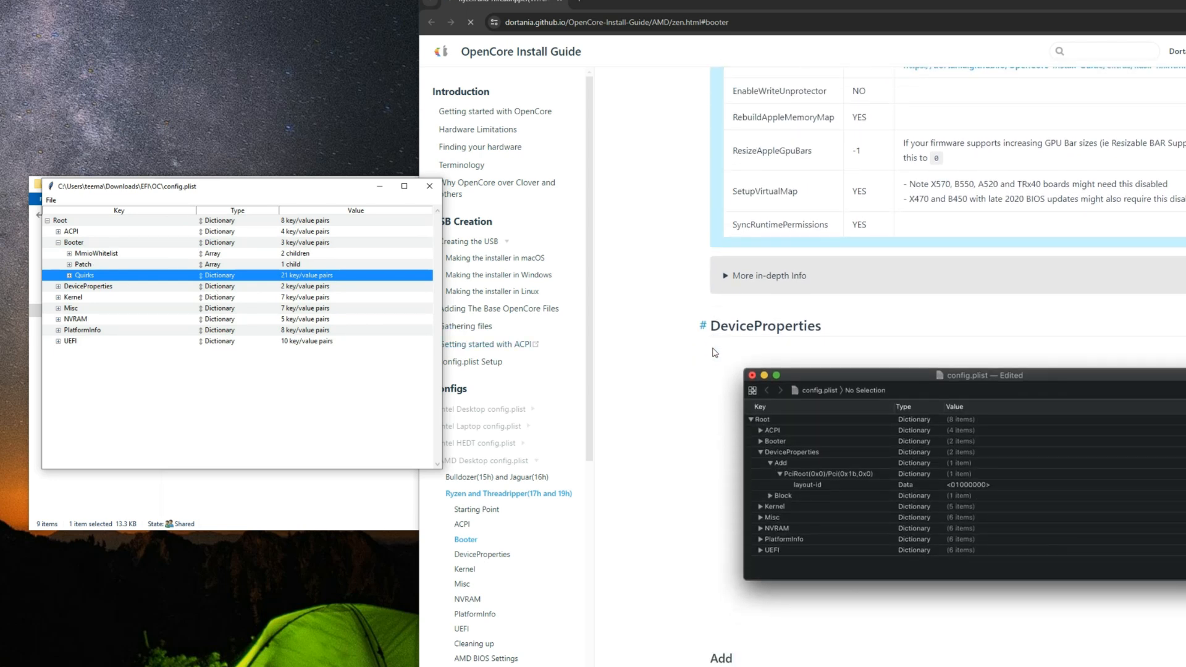
pyautogui.scroll(-2, 717, 346)
pyautogui.click(837, 225)
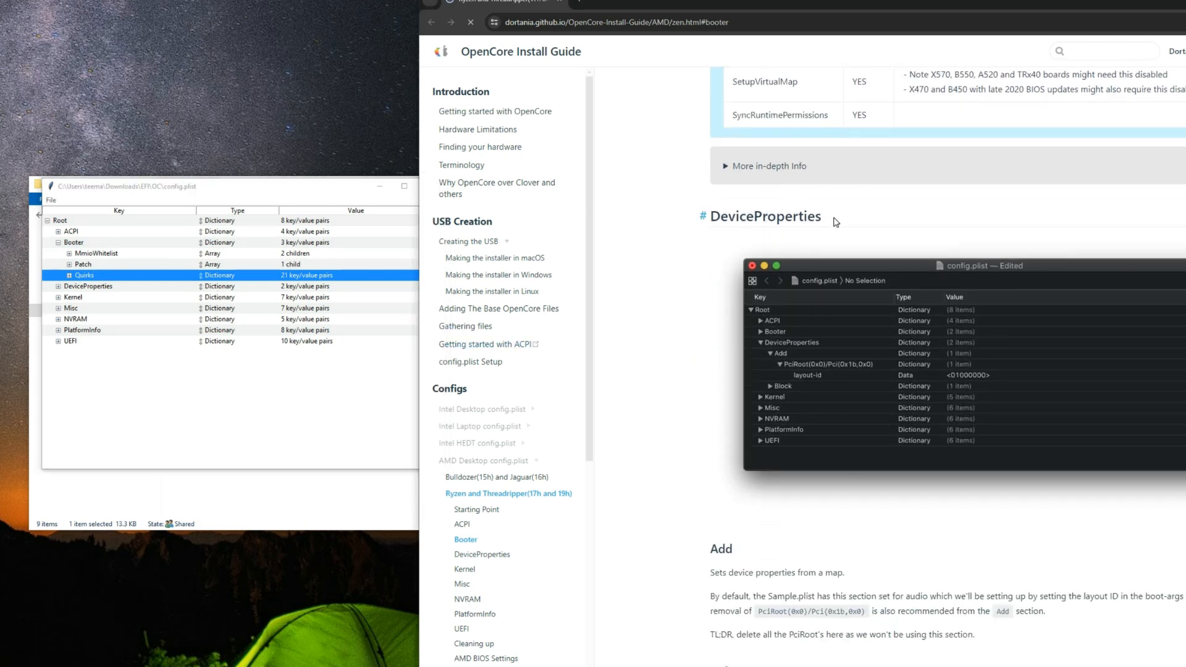
pyautogui.doubleClick(807, 223)
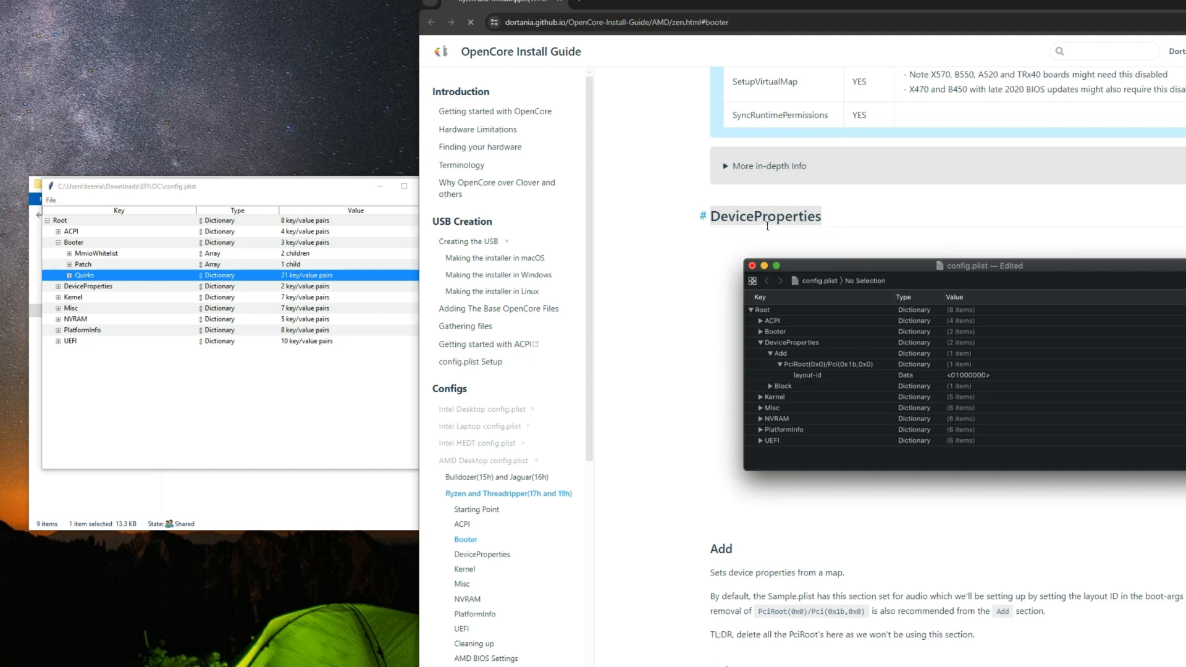
pyautogui.scroll(-8, 767, 226)
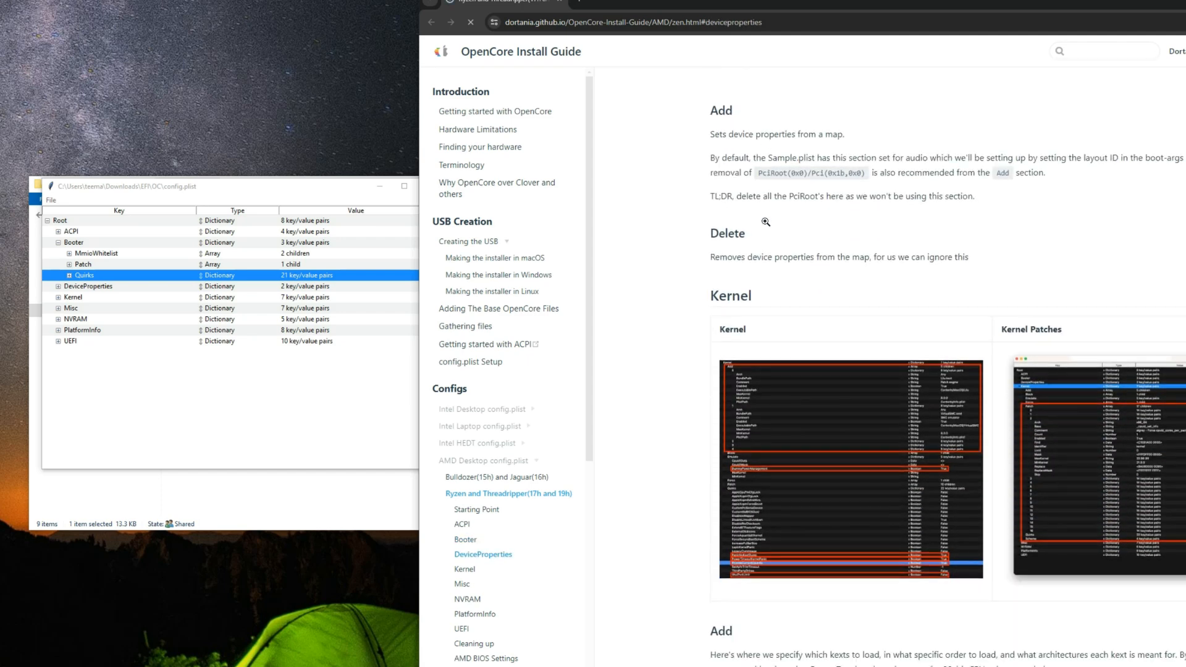
pyautogui.scroll(-2, 743, 246)
pyautogui.doubleClick(736, 188)
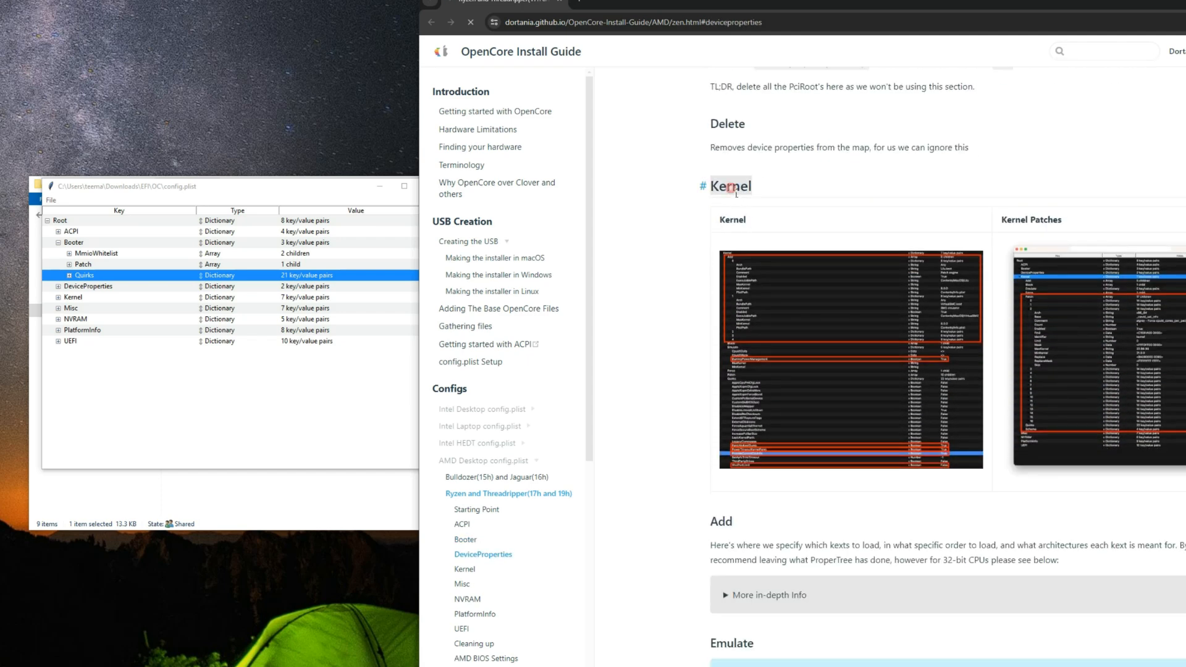
pyautogui.scroll(-4, 723, 185)
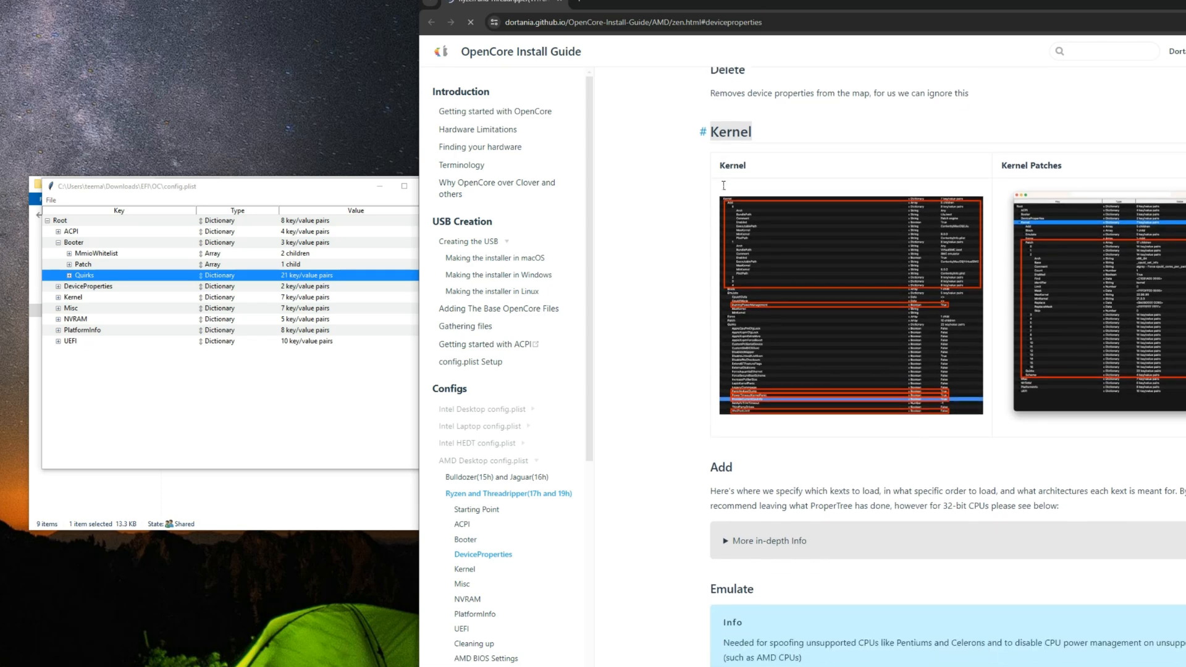
pyautogui.scroll(-7, 718, 184)
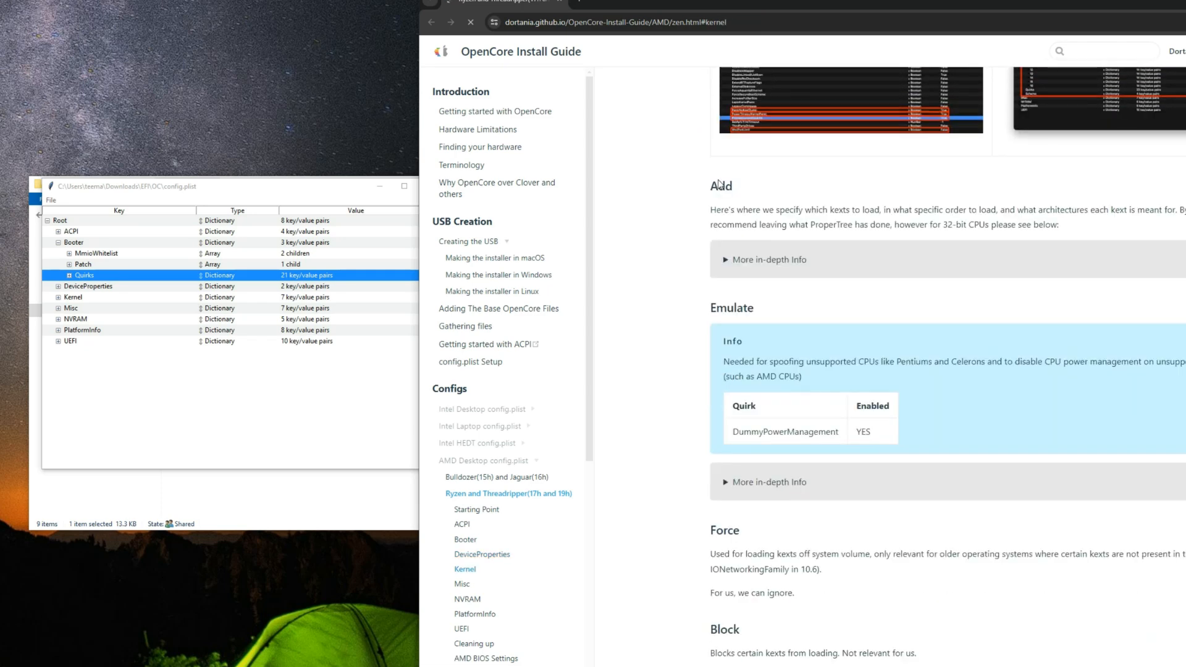
pyautogui.scroll(-5, 720, 183)
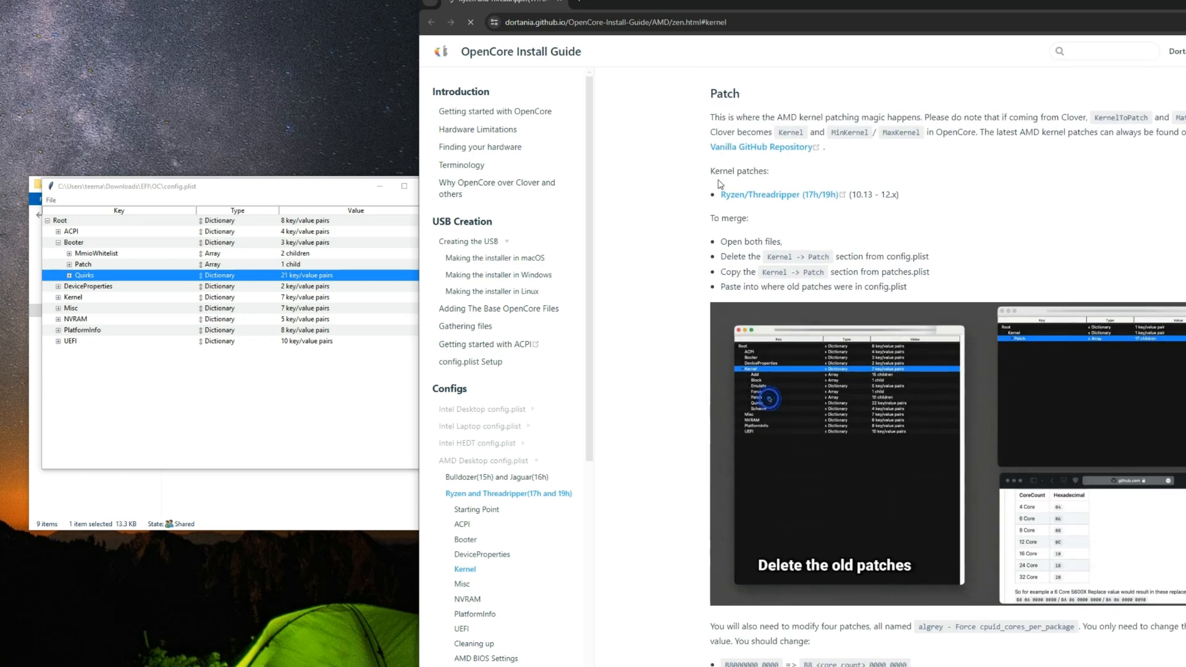
pyautogui.scroll(-1, 735, 203)
pyautogui.scroll(2, 803, 284)
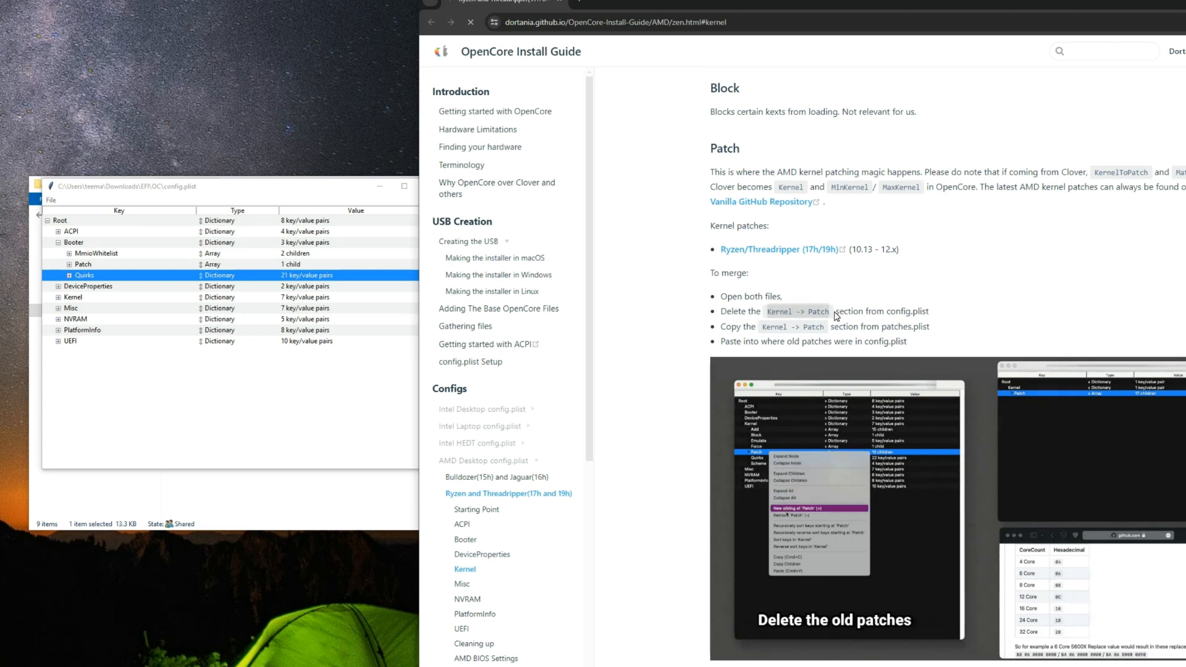
# Step: Collapse Booter in config.plist, expand Kernel and collapse its Add, Block, Emulate and Force entries
pyautogui.click(226, 403)
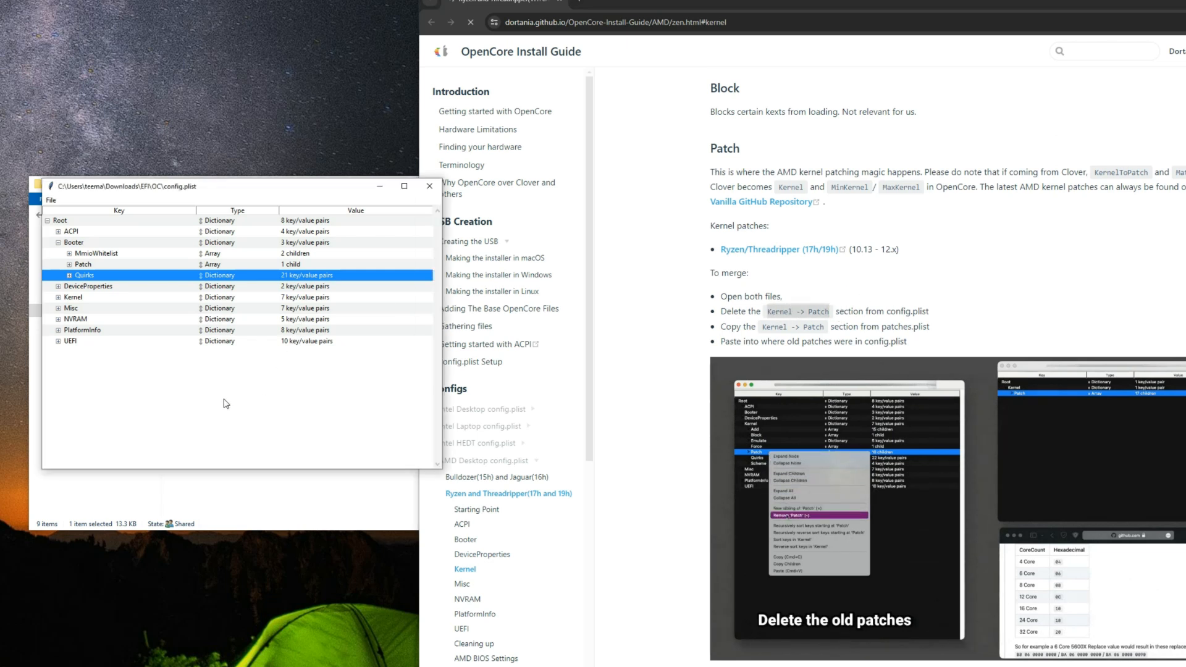
pyautogui.click(58, 243)
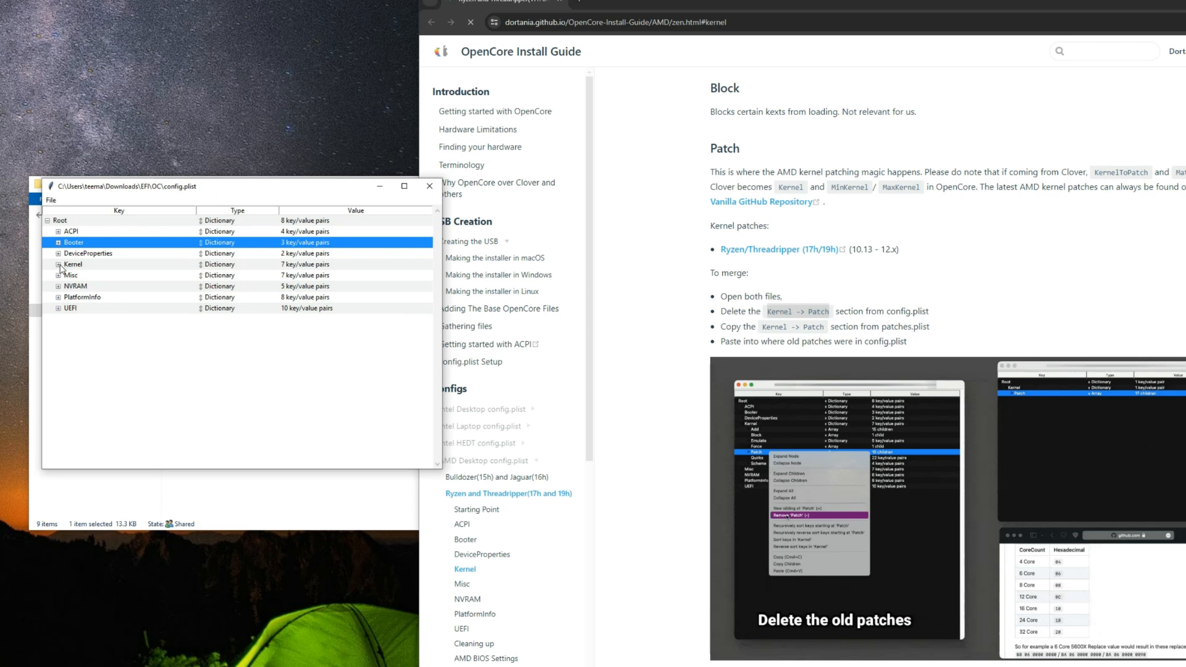
pyautogui.click(58, 264)
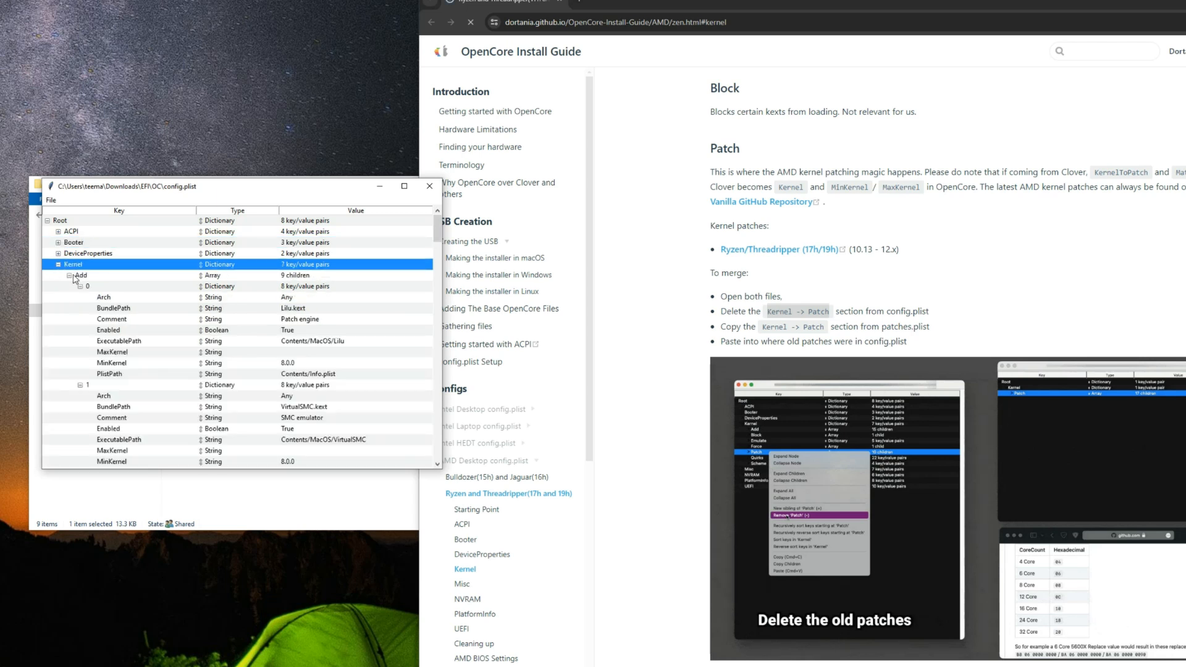
pyautogui.click(69, 275)
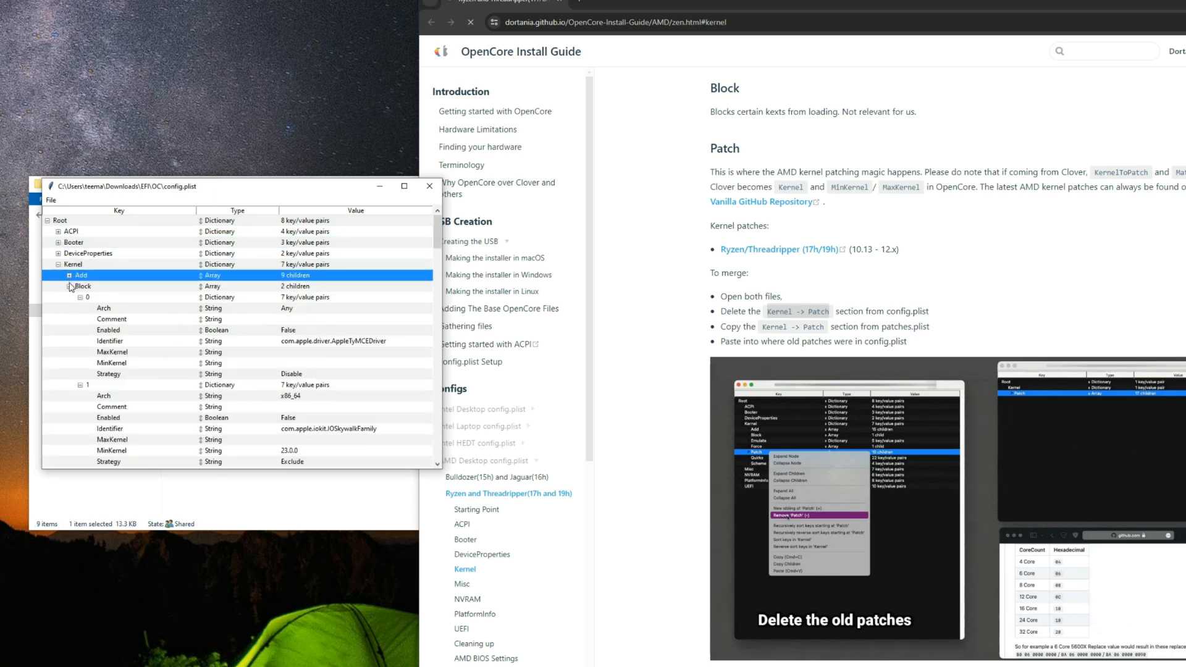
pyautogui.click(69, 286)
pyautogui.click(69, 297)
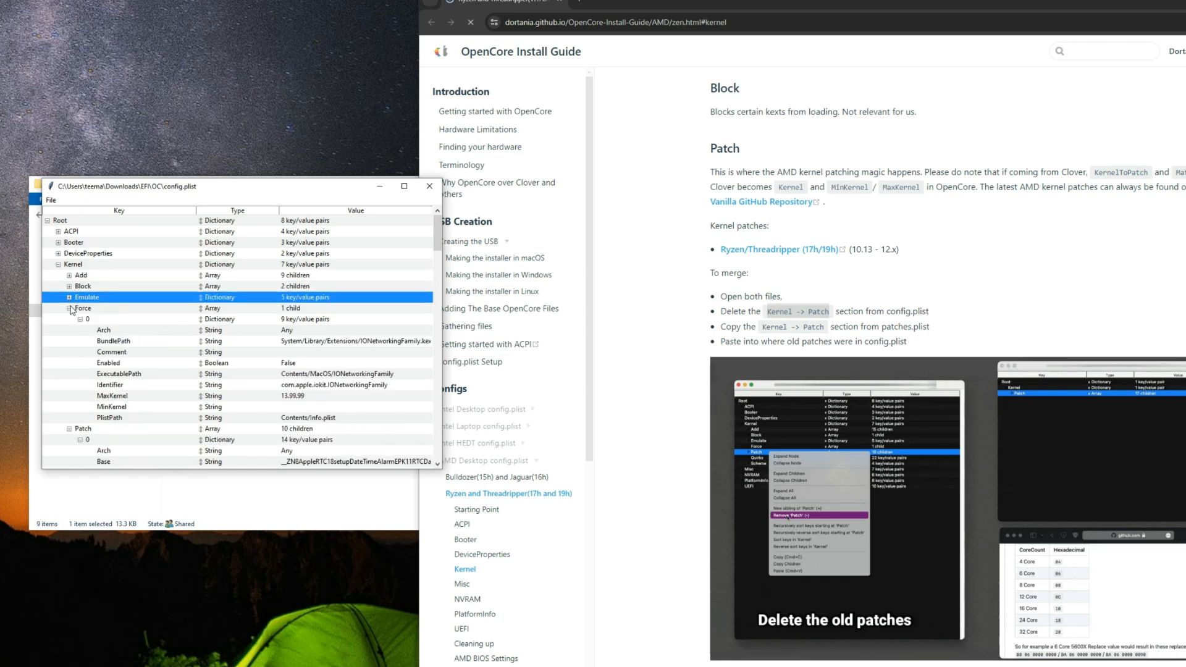
pyautogui.click(69, 308)
# Step: Remove the Patch array and all its children from the Kernel section of config.plist
pyautogui.click(104, 321)
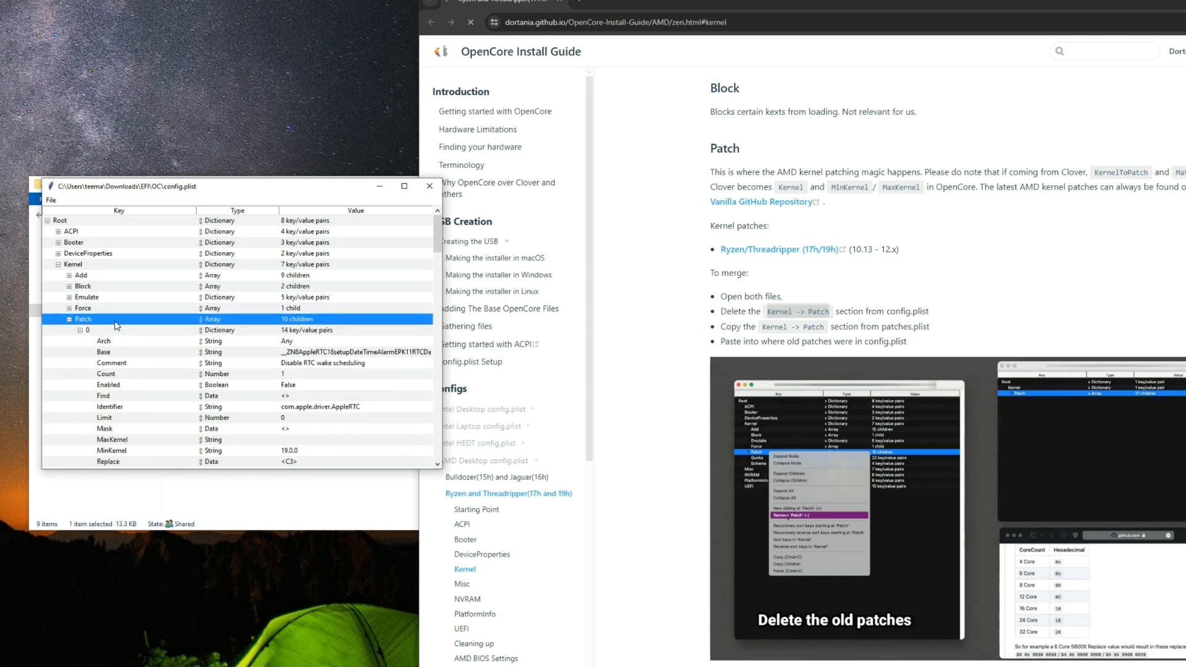
pyautogui.rightClick(119, 322)
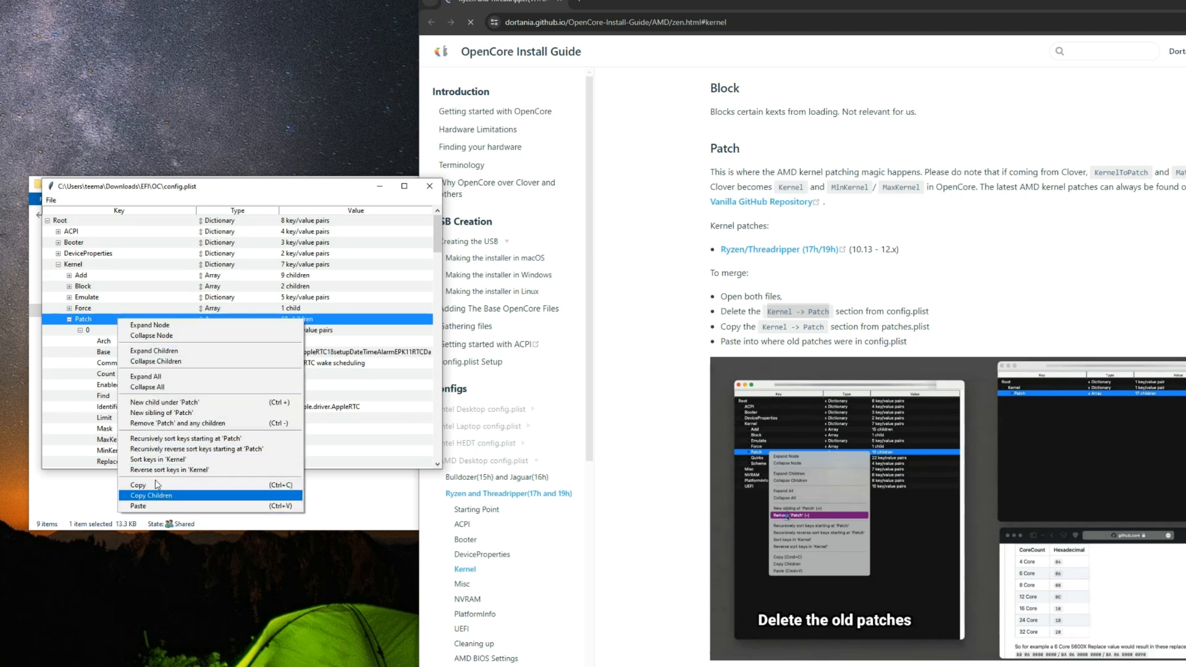
pyautogui.click(147, 426)
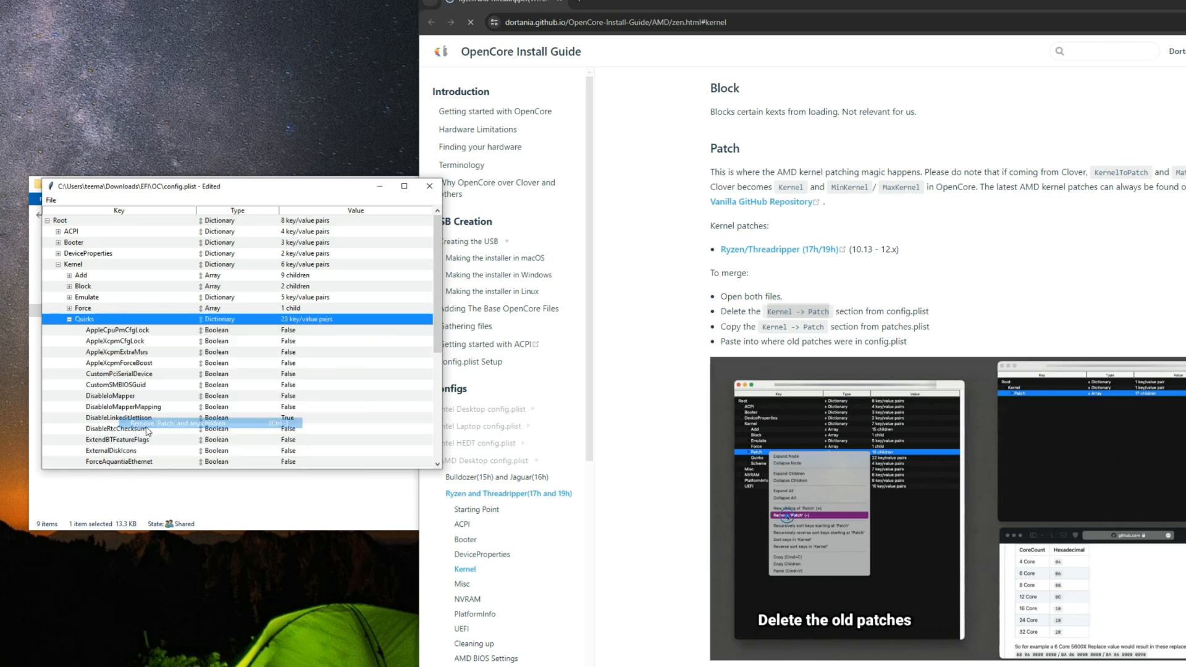
# Step: Open the guide's Ryzen/Threadripper (17h/19h) kernel patches link in a new browser tab and switch to it
pyautogui.click(761, 306)
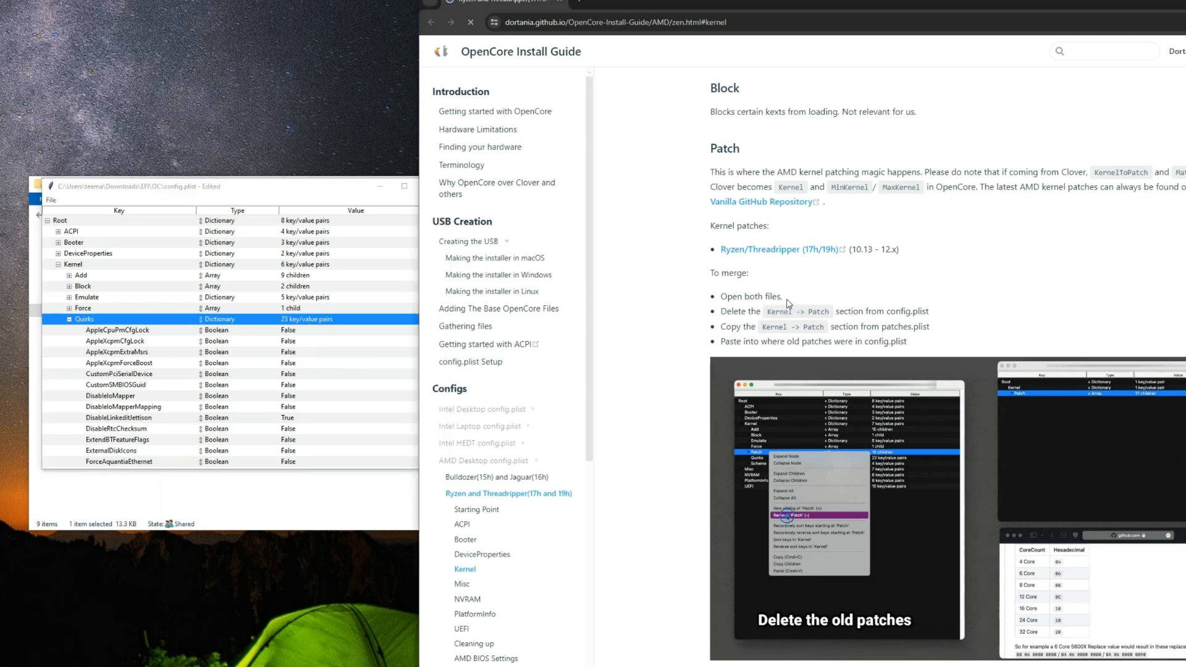
pyautogui.scroll(1, 786, 302)
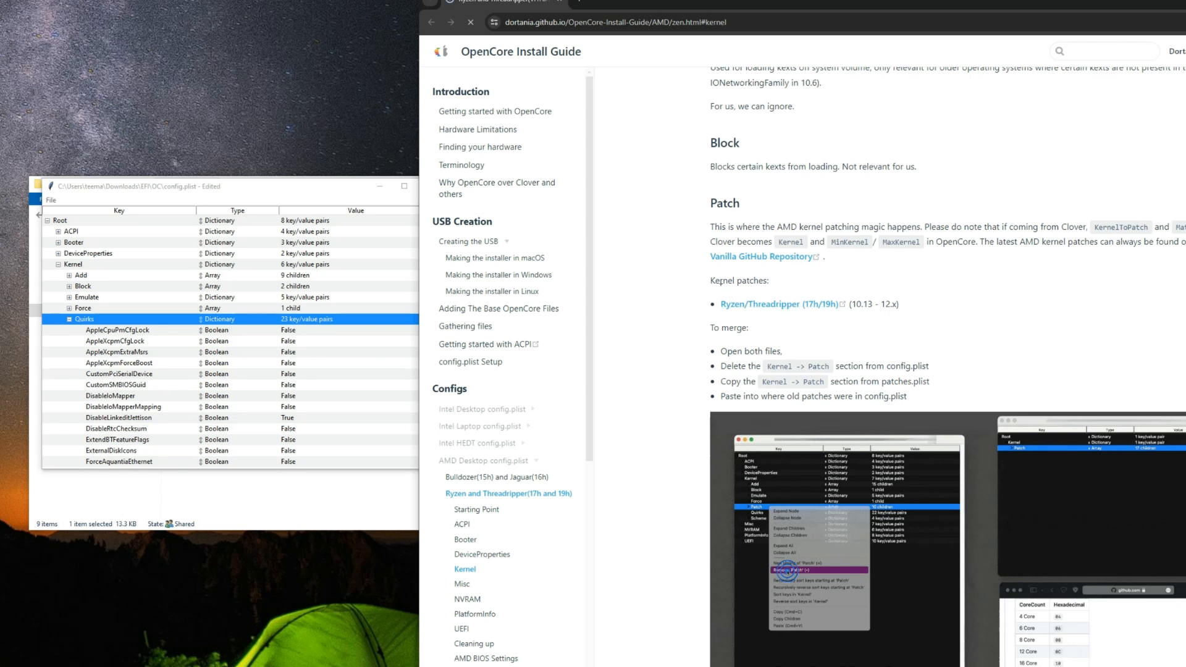
pyautogui.moveTo(716, 281); pyautogui.dragTo(766, 287)
pyautogui.rightClick(767, 305)
pyautogui.click(781, 313)
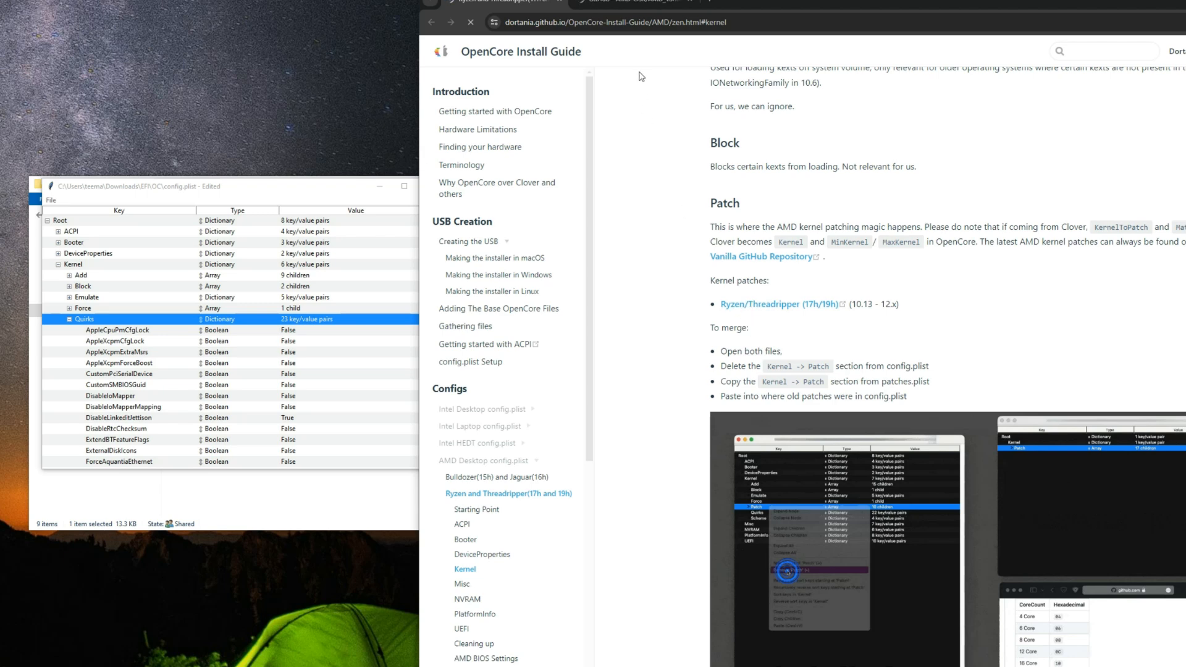
pyautogui.click(631, 9)
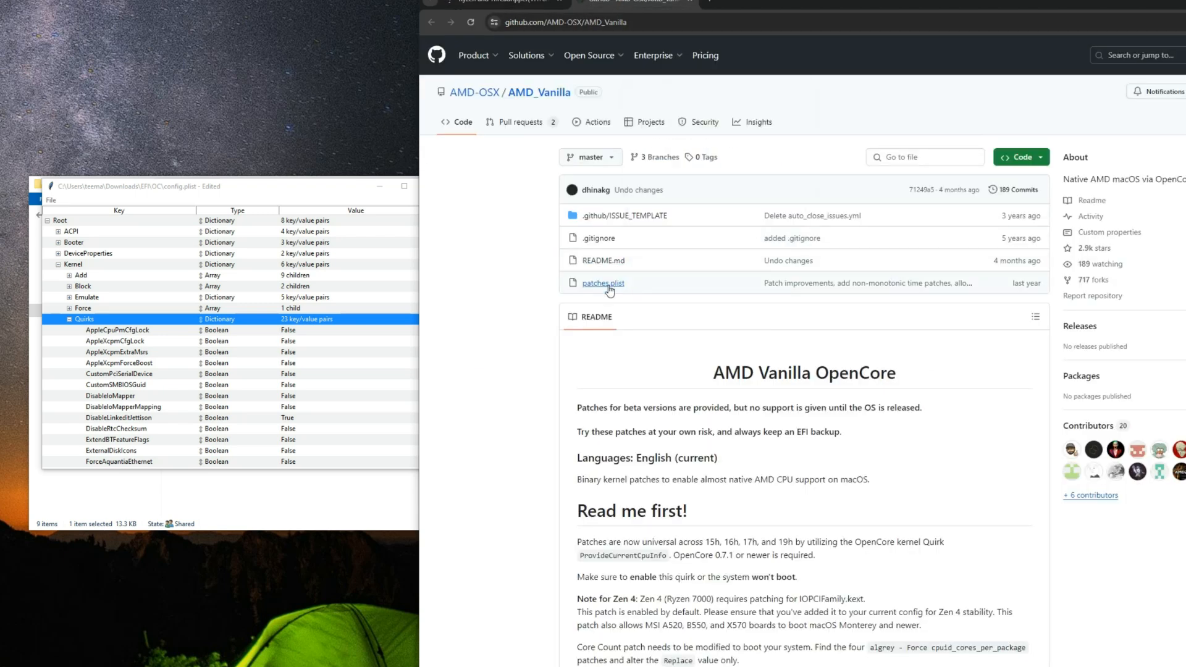
# Step: Download the AMD_Vanilla repository from GitHub as a ZIP archive
pyautogui.click(1038, 169)
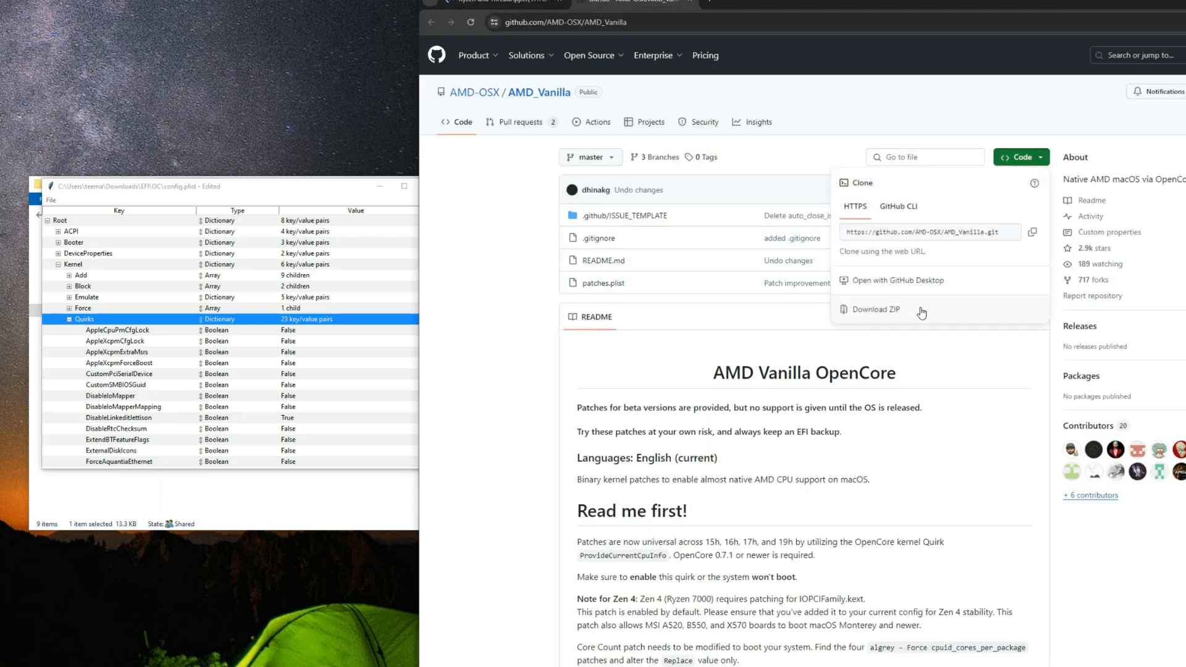
pyautogui.click(850, 307)
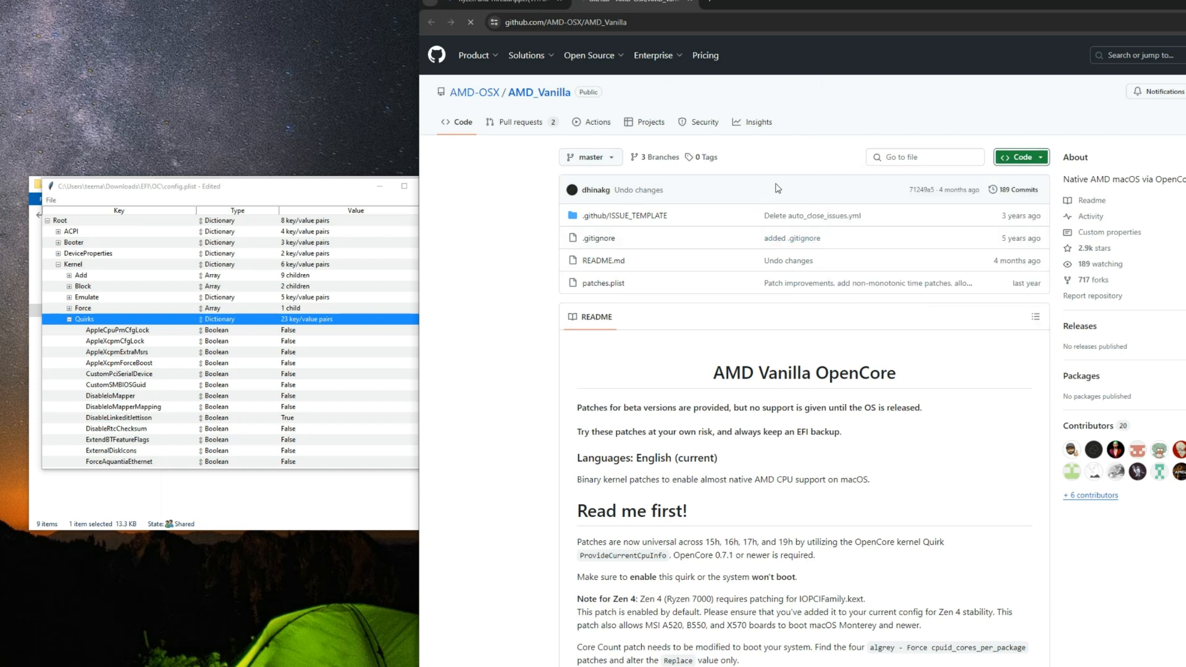
pyautogui.click(674, 425)
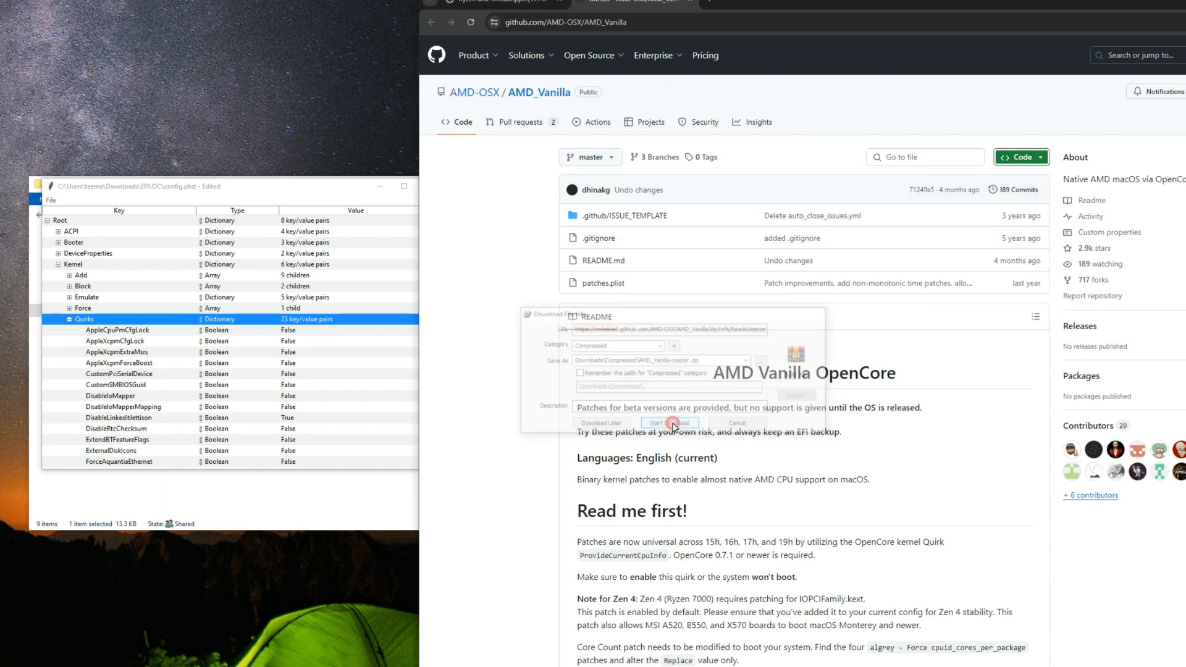
# Step: Extract the AMD_Vanilla-master archive in Downloads\Compressed into a folder of the same name
pyautogui.click(352, 512)
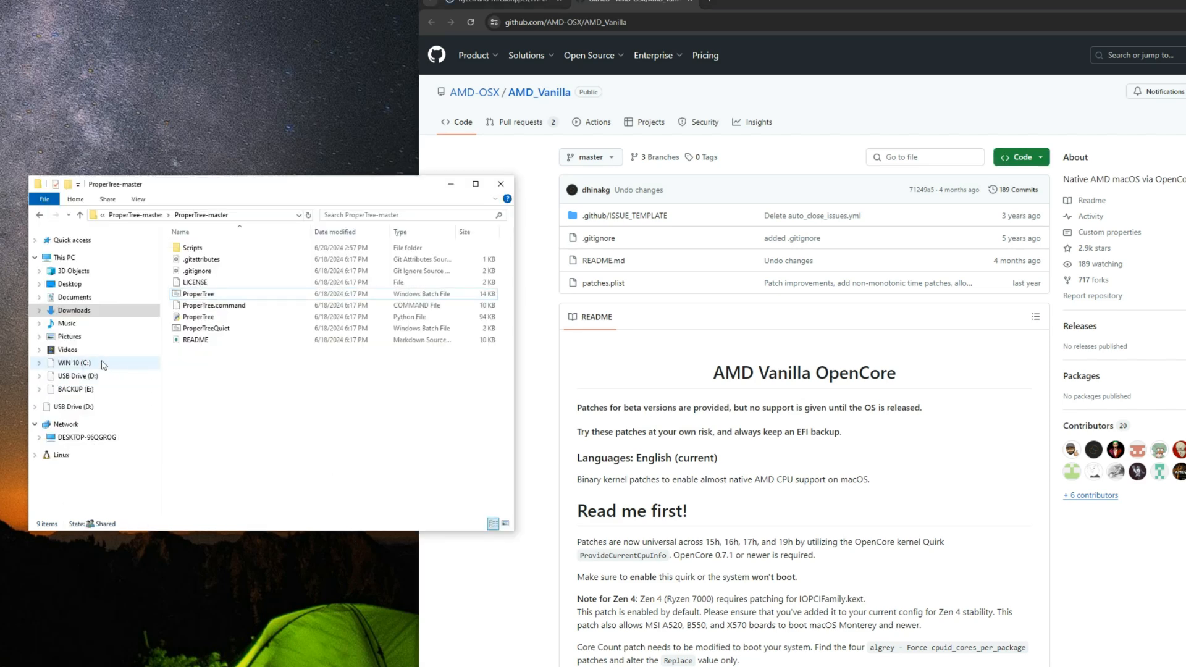
pyautogui.click(74, 310)
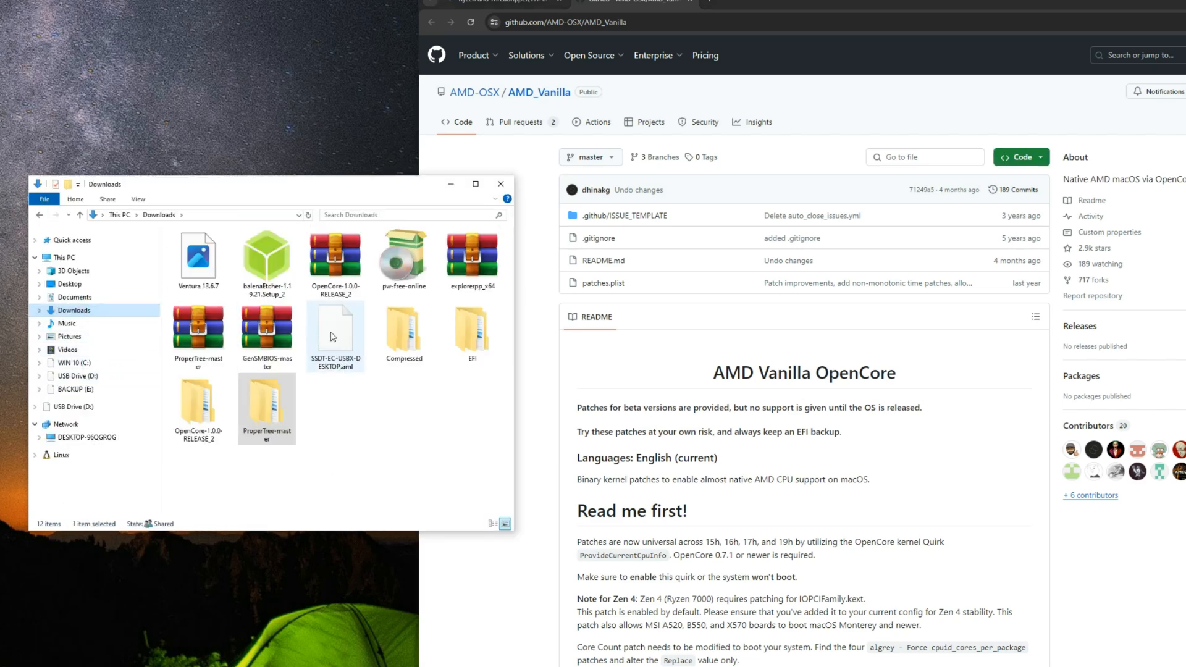
pyautogui.doubleClick(414, 336)
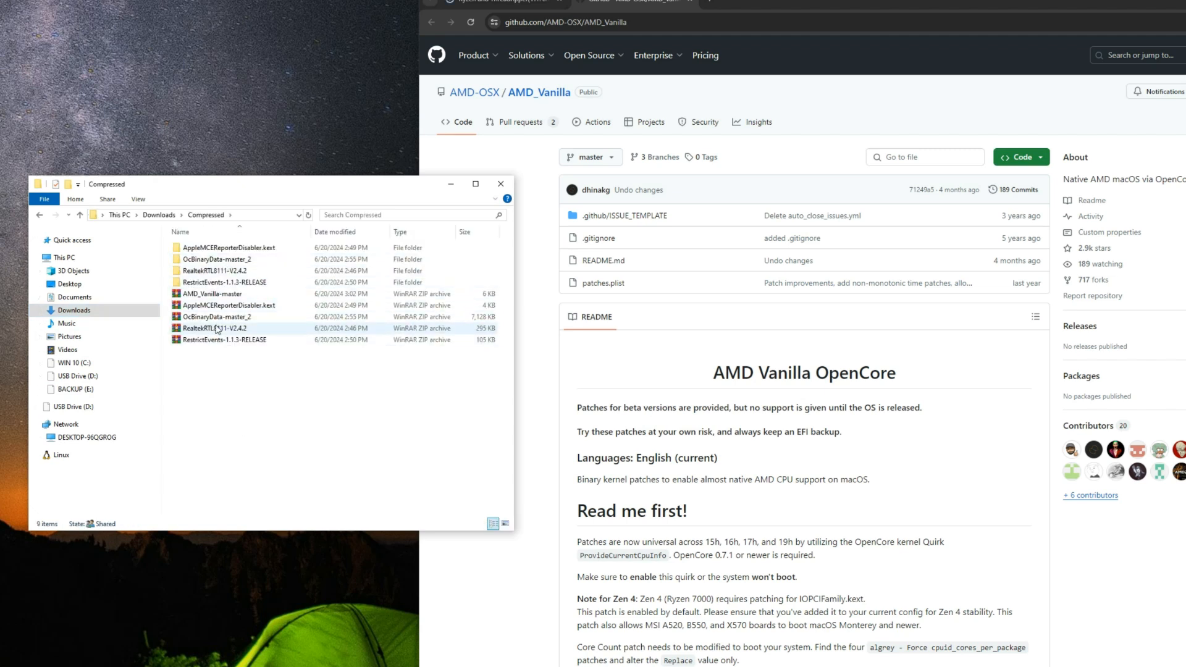
pyautogui.click(258, 297)
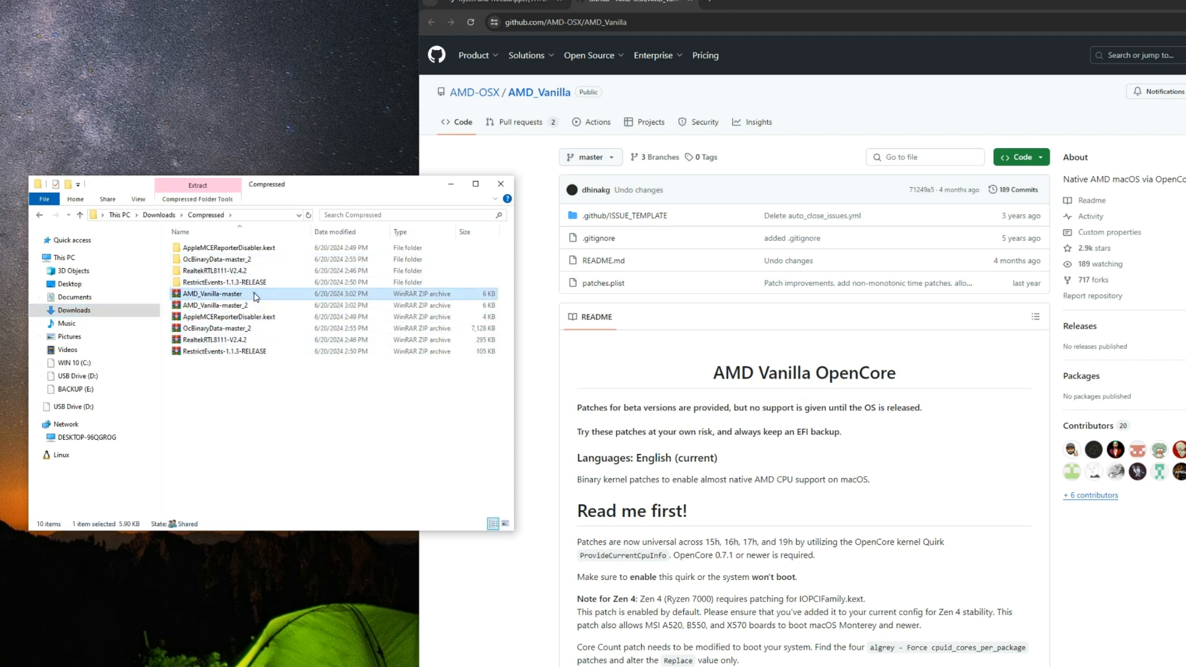
pyautogui.rightClick(255, 297)
pyautogui.click(290, 315)
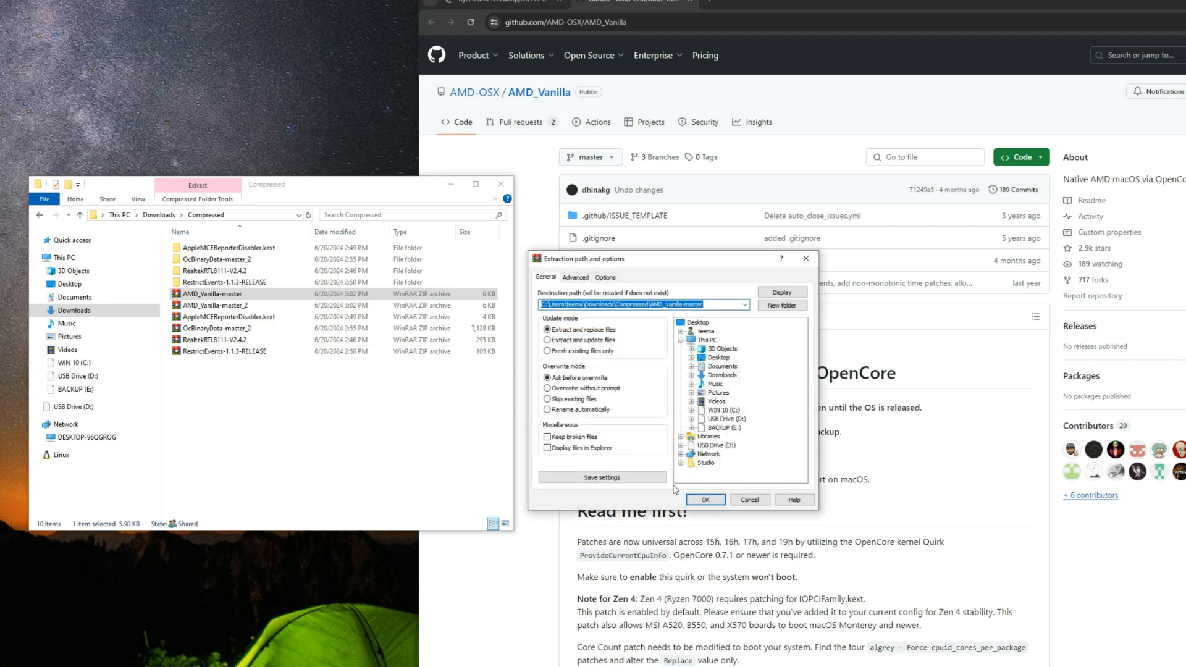
pyautogui.click(704, 500)
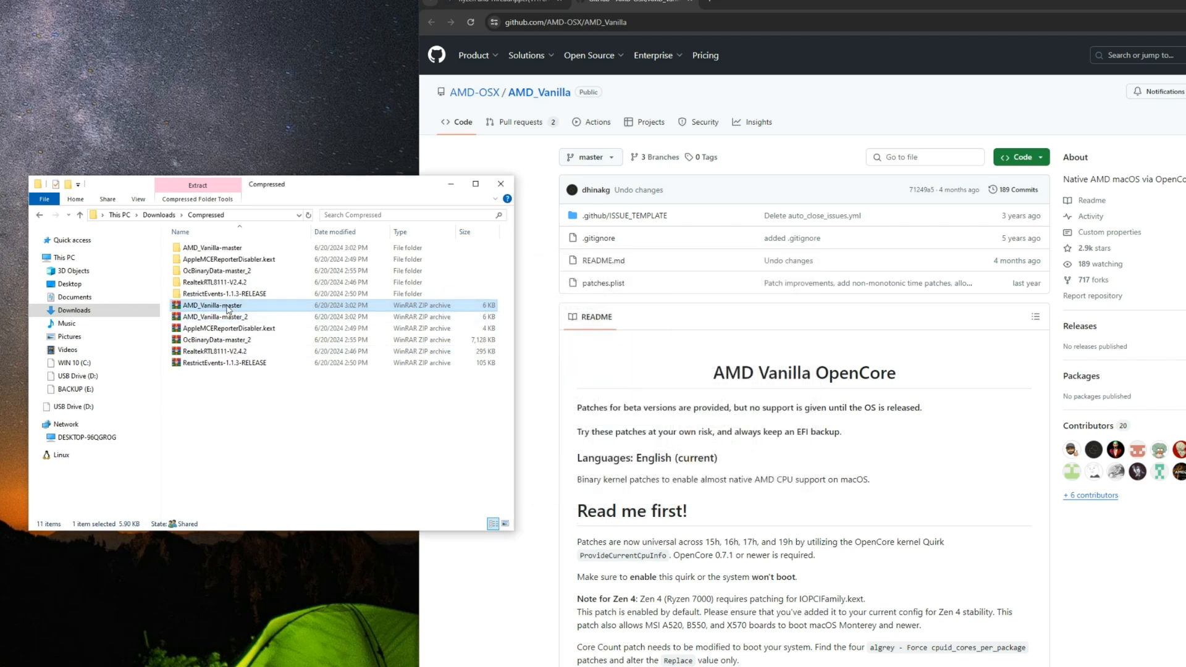
# Step: Locate the patches file in the extracted AMD_Vanilla-master folder and move the folder and config.plist windows apart
pyautogui.doubleClick(210, 247)
pyautogui.doubleClick(210, 247)
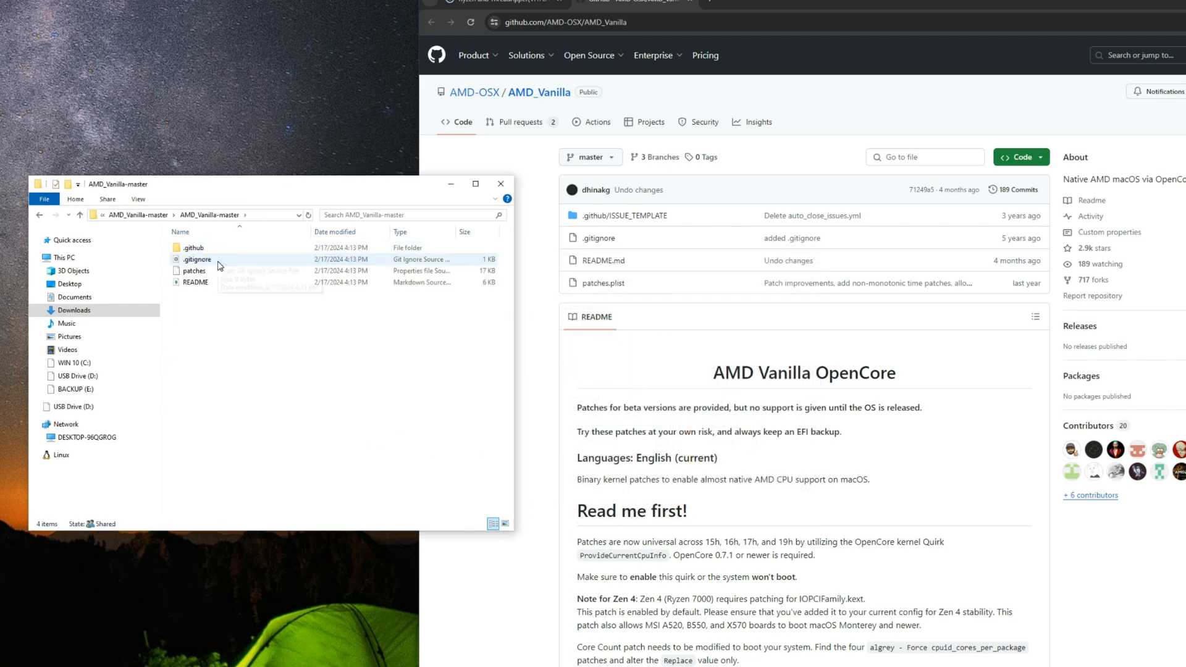
pyautogui.click(220, 272)
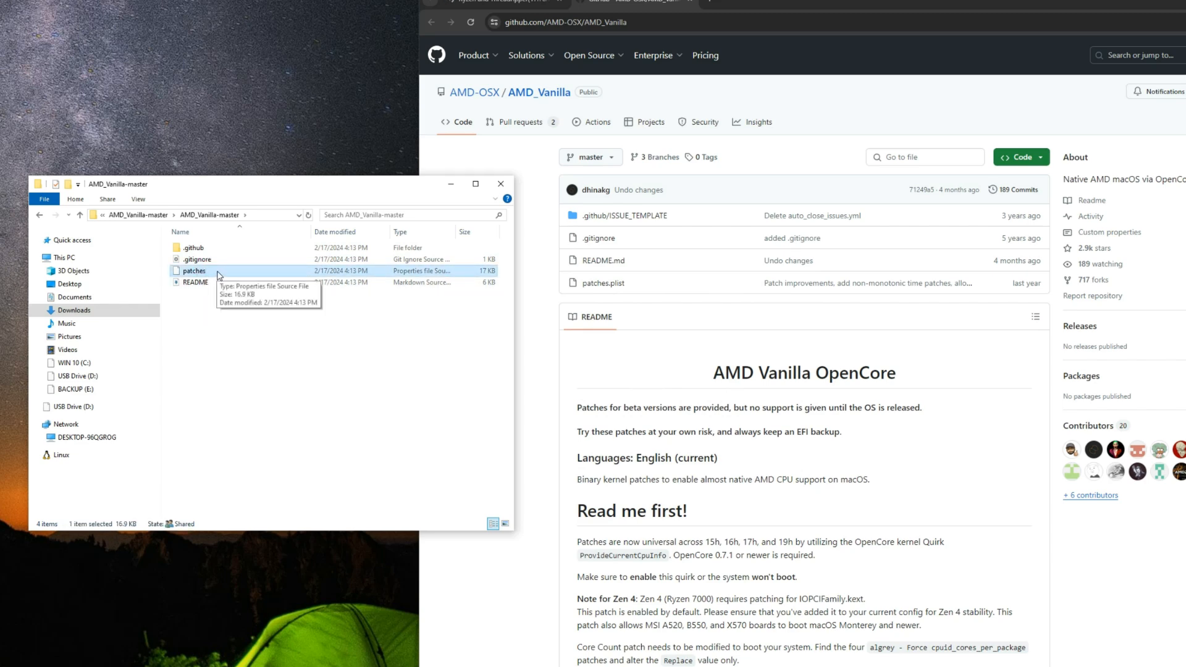
pyautogui.moveTo(213, 189); pyautogui.dragTo(452, 331)
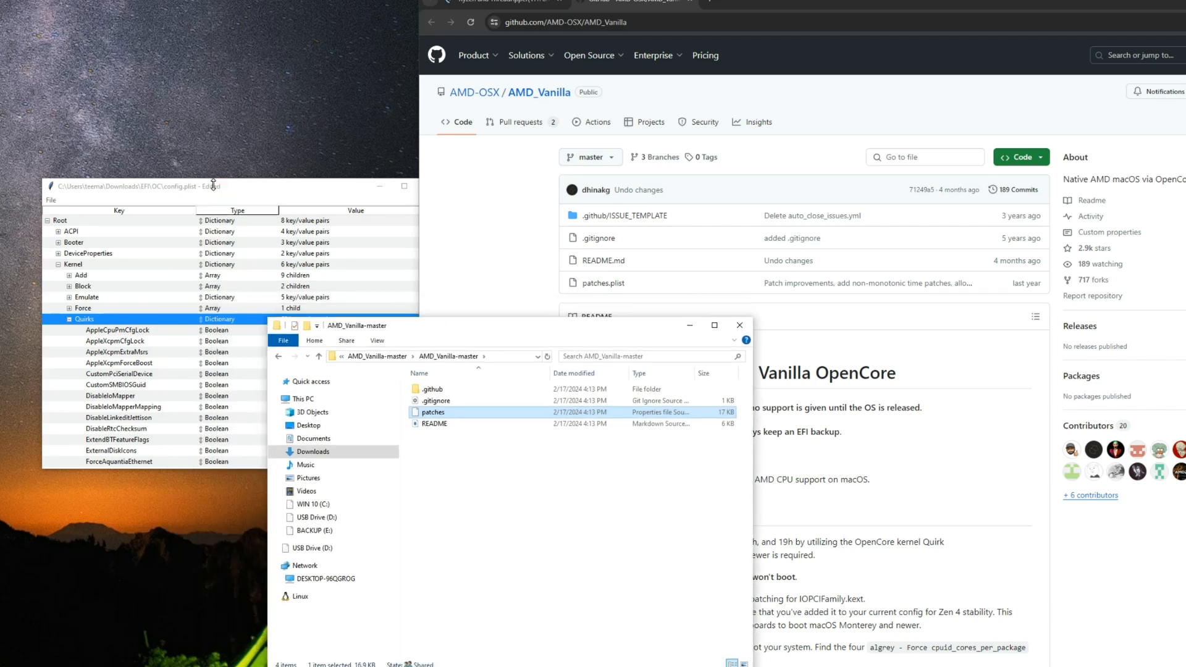
pyautogui.moveTo(243, 193); pyautogui.dragTo(209, 192)
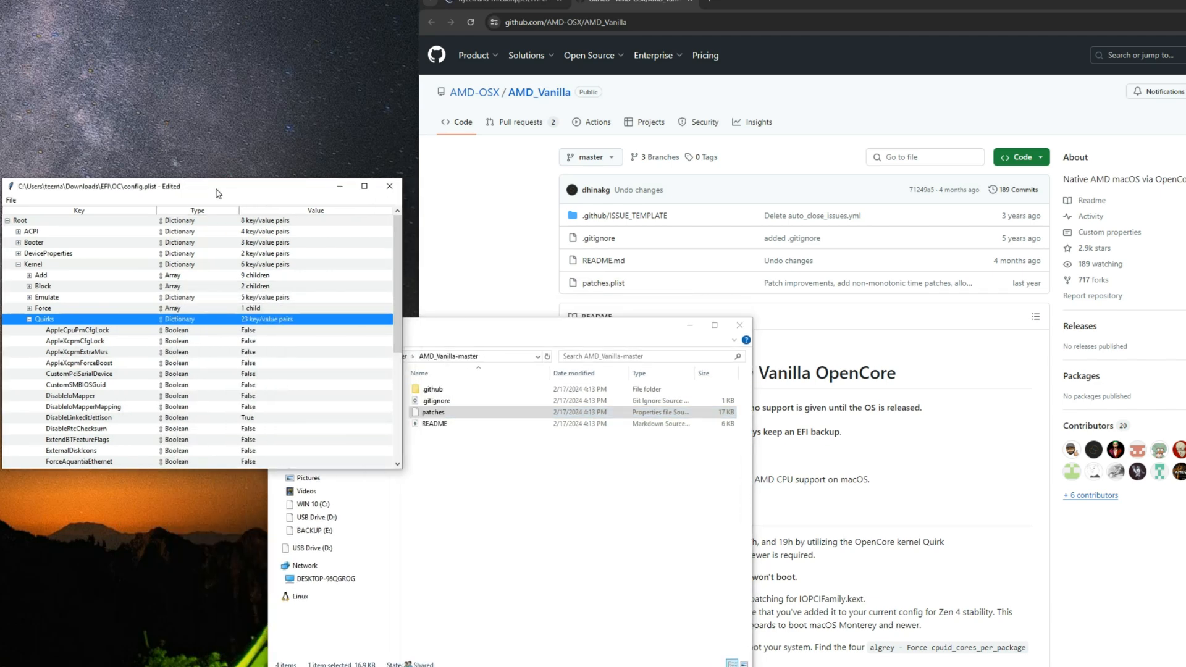
# Step: Open patches.plist from Downloads\Compressed\AMD_Vanilla-master\AMD_Vanilla-master in ProperTree alongside config.plist
pyautogui.click(15, 198)
pyautogui.click(26, 225)
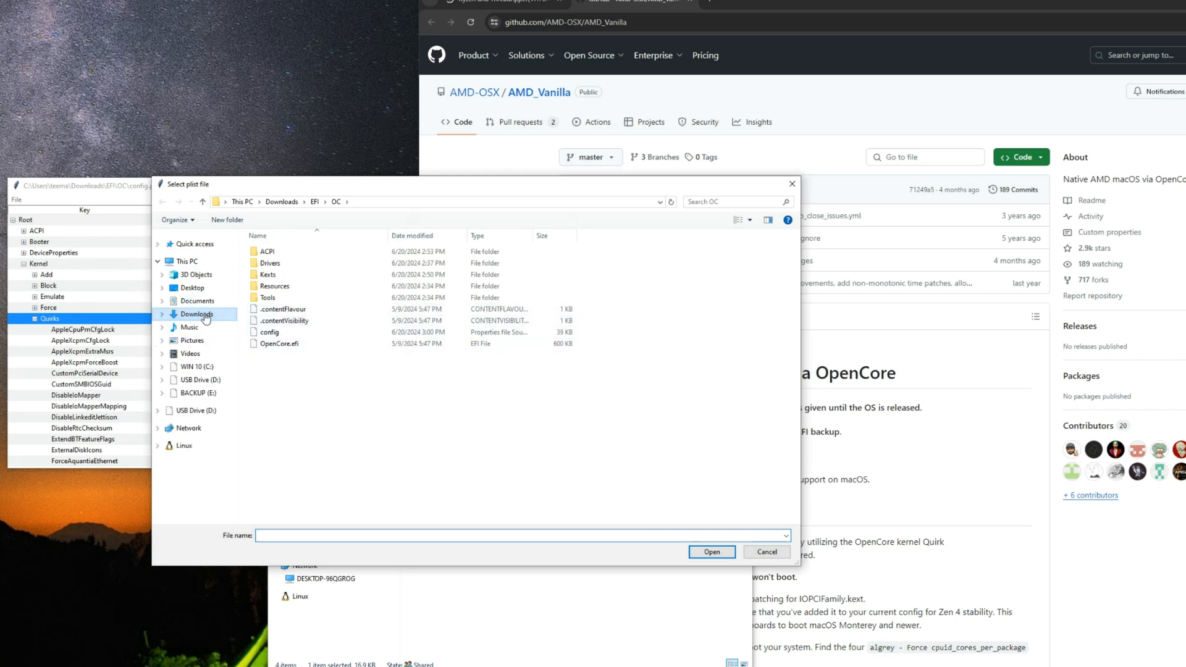
pyautogui.click(196, 315)
pyautogui.doubleClick(574, 321)
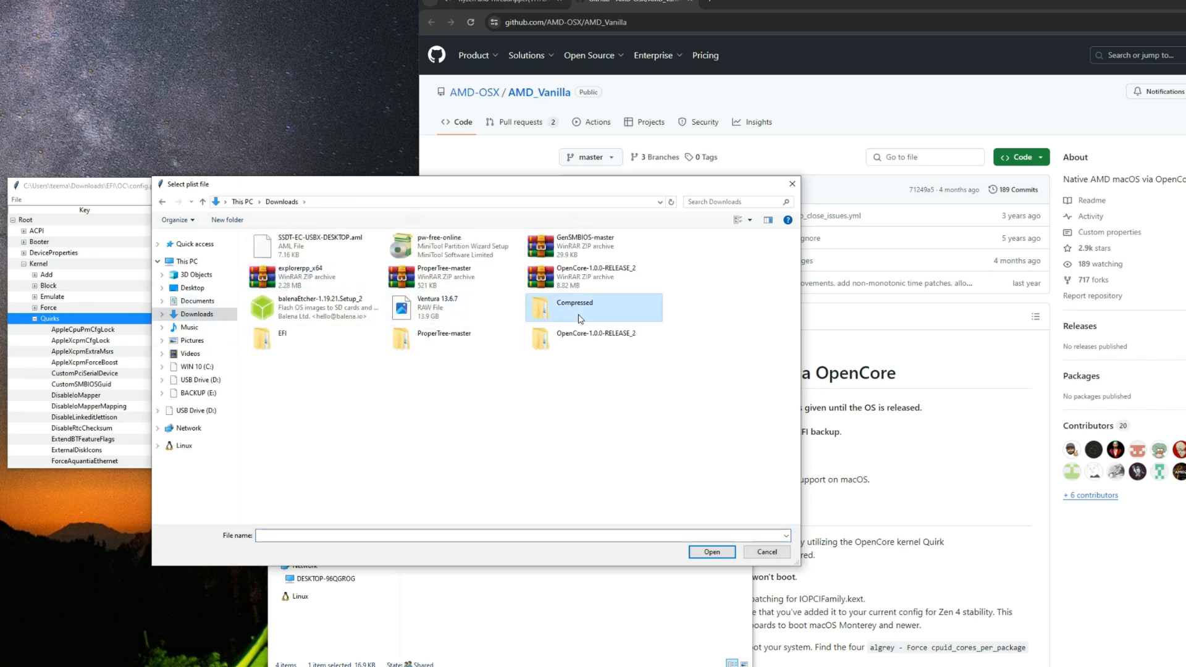
pyautogui.doubleClick(295, 255)
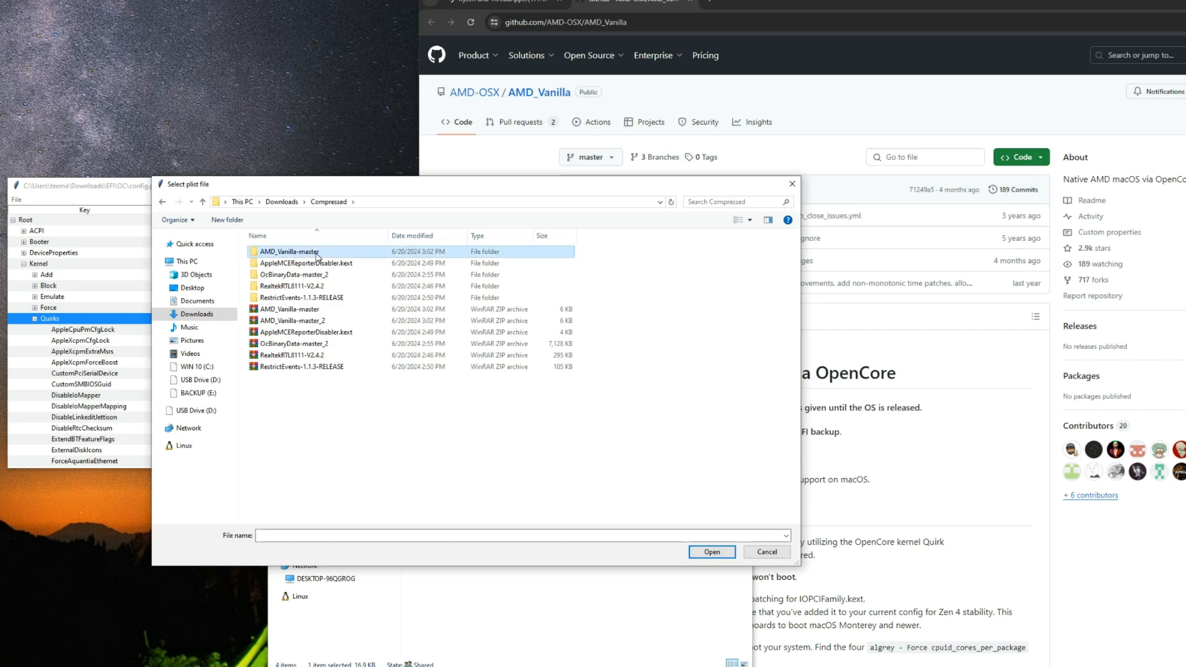
pyautogui.doubleClick(296, 254)
pyautogui.doubleClick(278, 275)
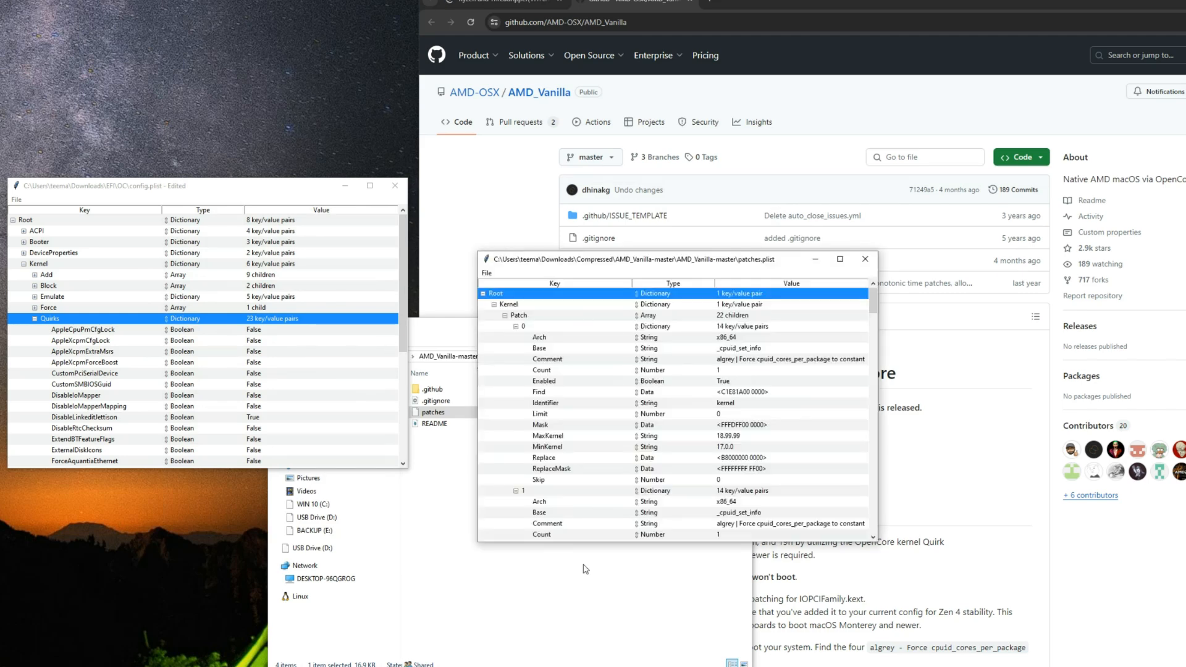
# Step: Collapse the Patch array under Kernel in patches.plist and copy it
pyautogui.click(505, 316)
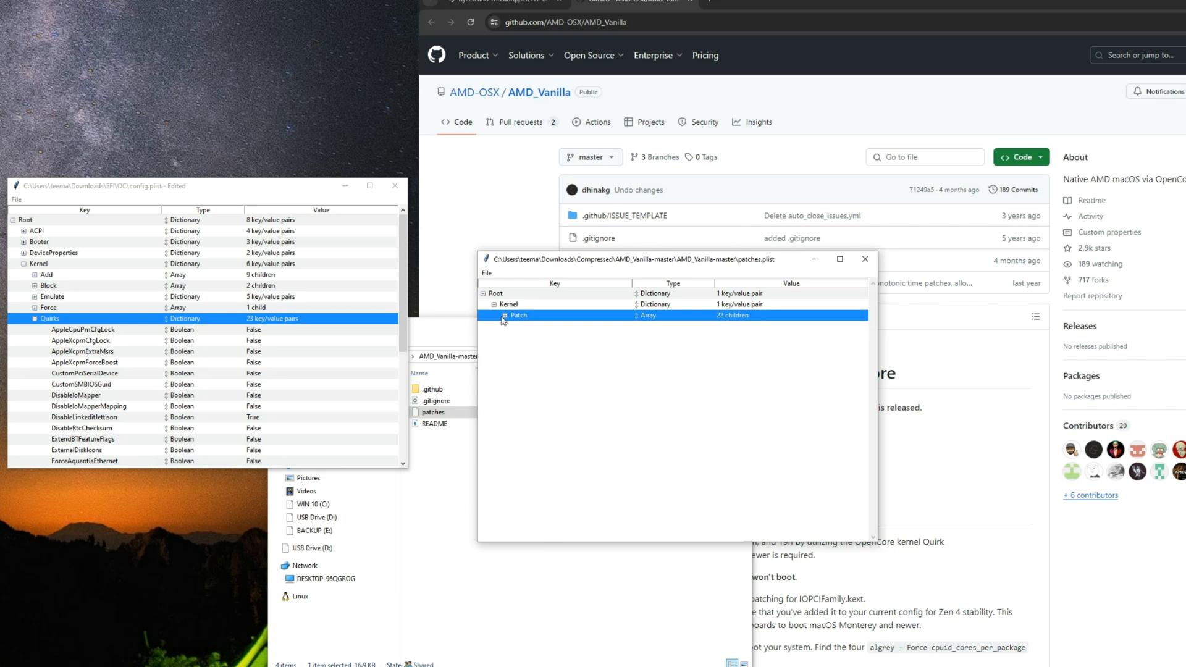
pyautogui.rightClick(530, 320)
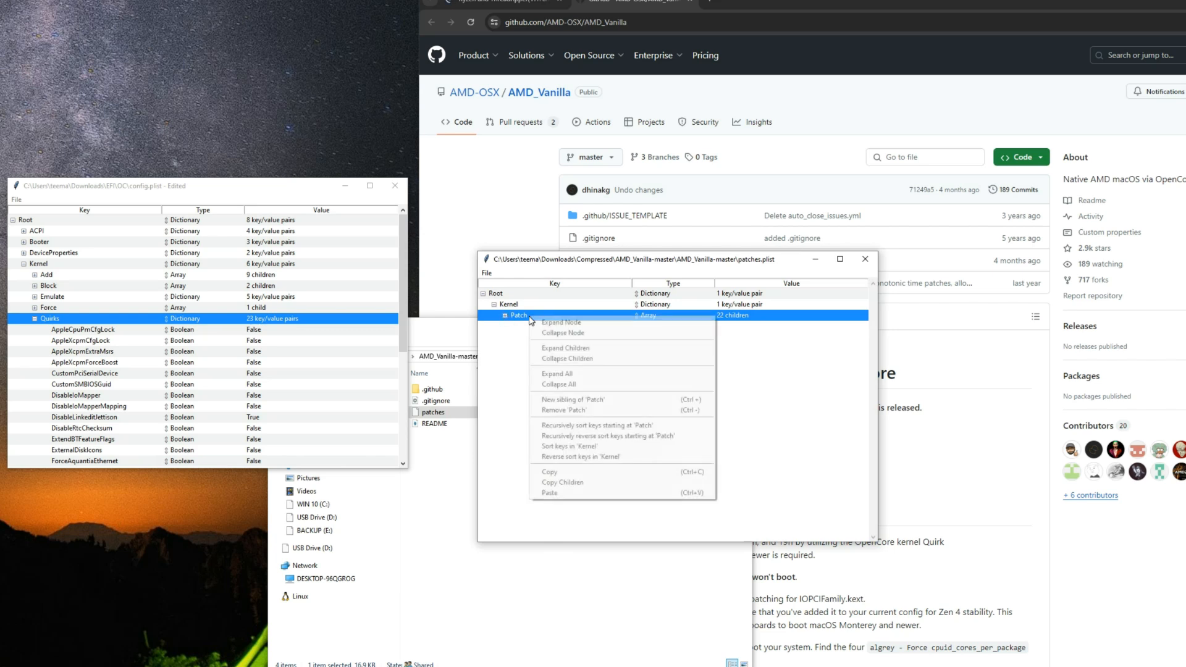
pyautogui.click(560, 473)
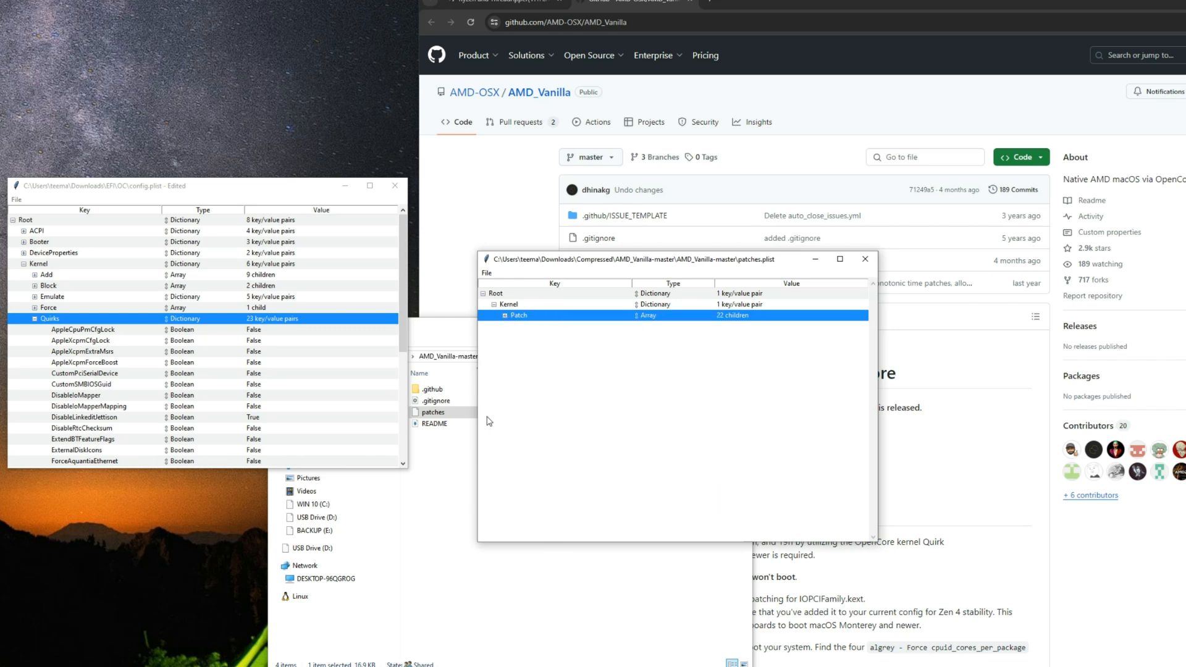
# Step: Paste the copied Patch array into the Kernel dictionary of config.plist, collapse it and close patches.plist
pyautogui.click(53, 265)
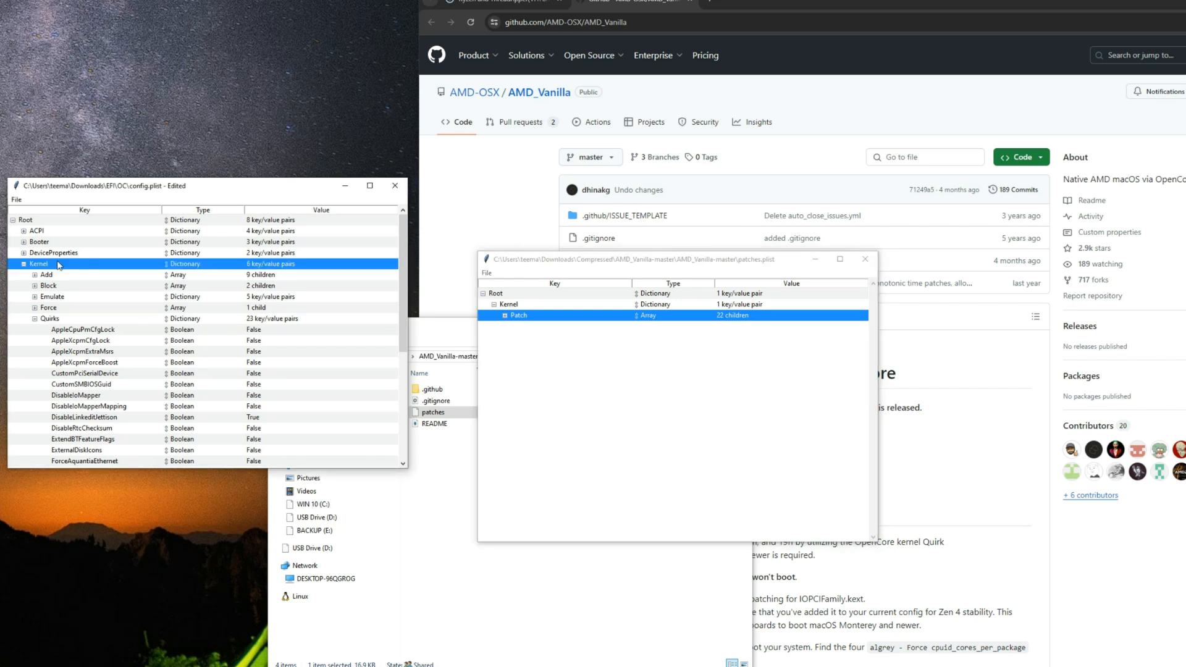
pyautogui.rightClick(62, 266)
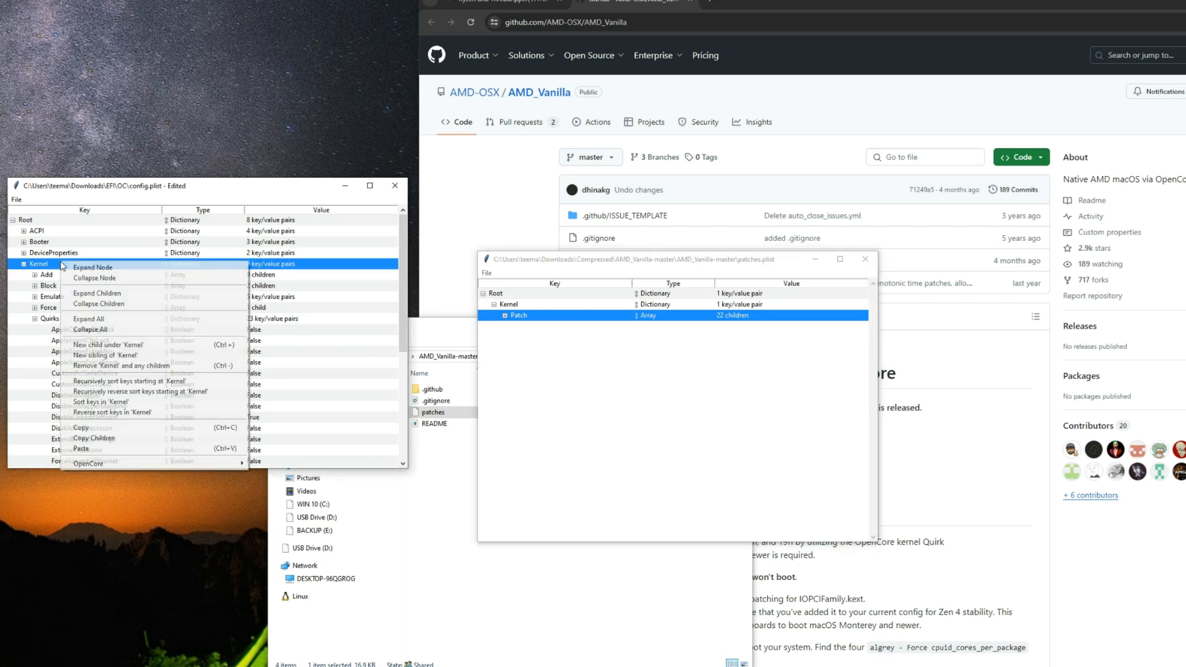
pyautogui.click(131, 448)
pyautogui.click(34, 275)
pyautogui.click(34, 275)
pyautogui.click(35, 275)
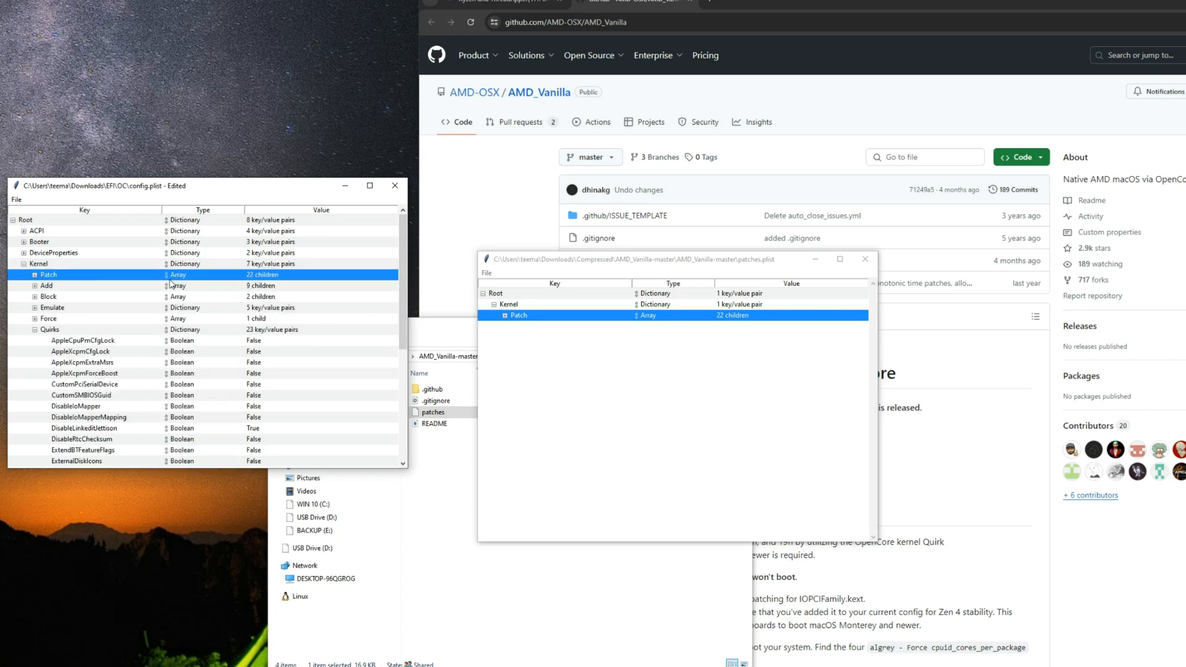
pyautogui.click(865, 259)
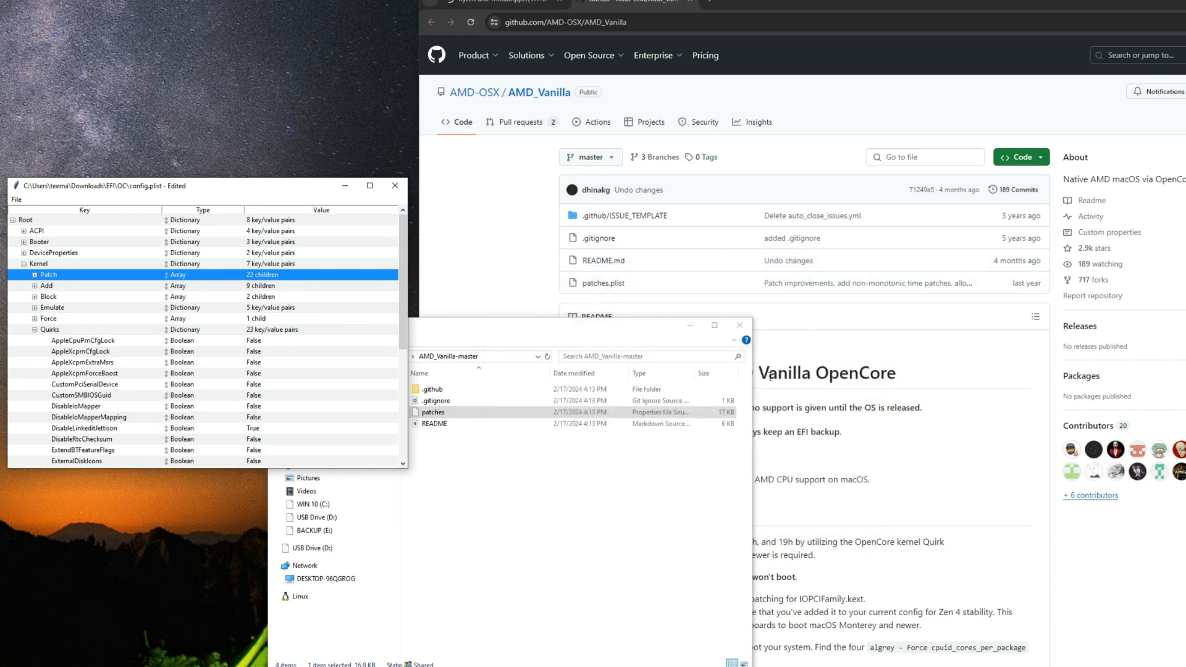
# Step: Close the AMD_Vanilla-master folder window and expand the Patch array under Kernel in config.plist
pyautogui.click(739, 325)
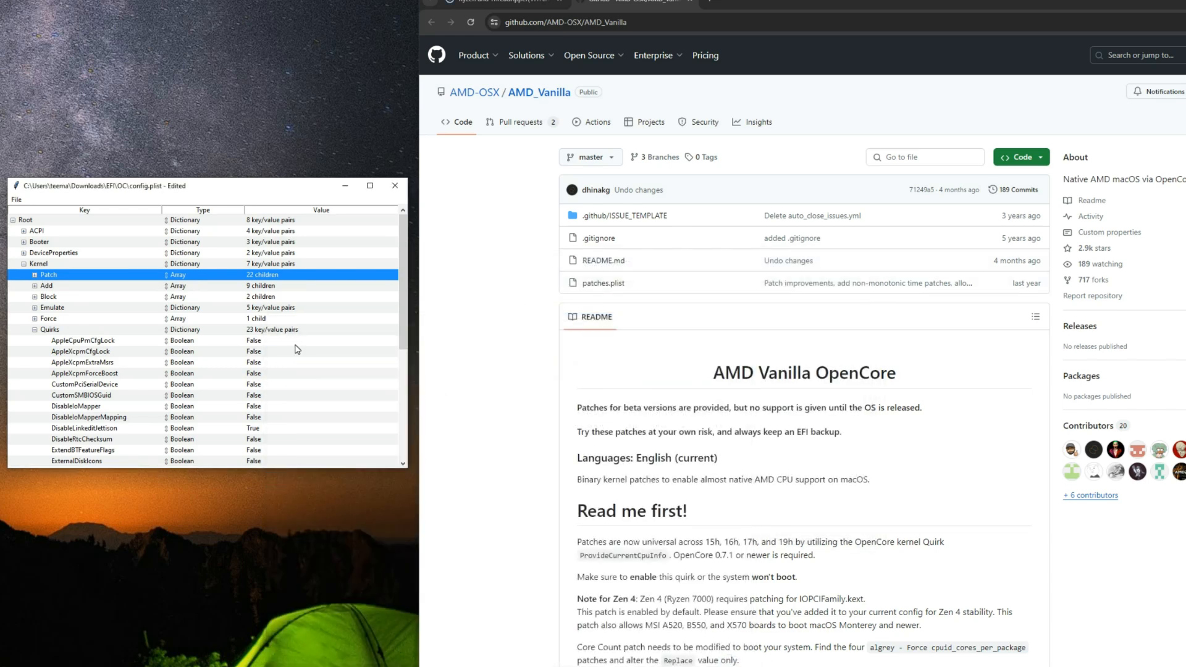
pyautogui.click(35, 275)
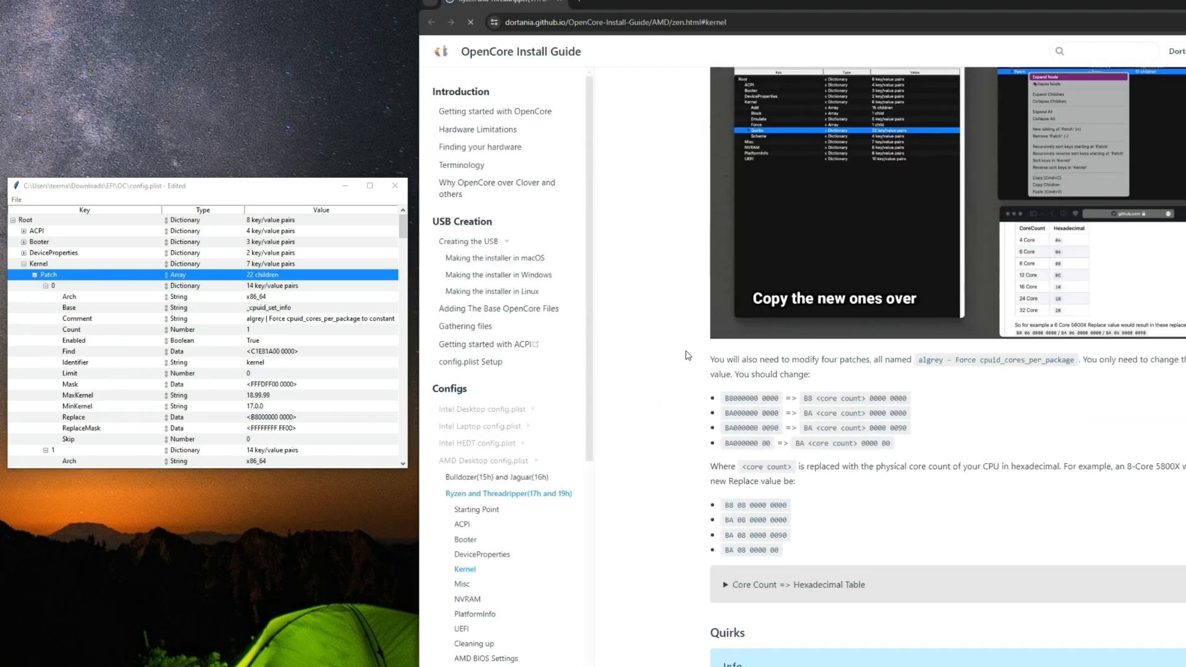
pyautogui.scroll(1, 686, 355)
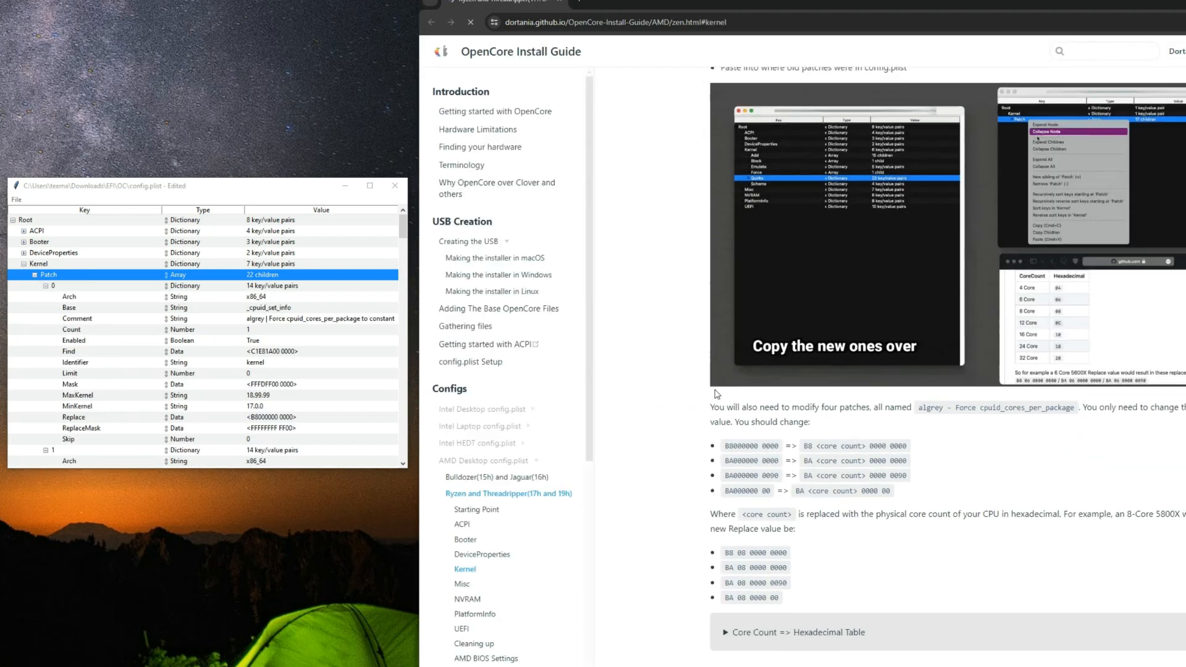
# Step: Check the guide's example core-count Replace values and look up the CPU's physical core count in Task Manager
pyautogui.moveTo(725, 557); pyautogui.dragTo(787, 557)
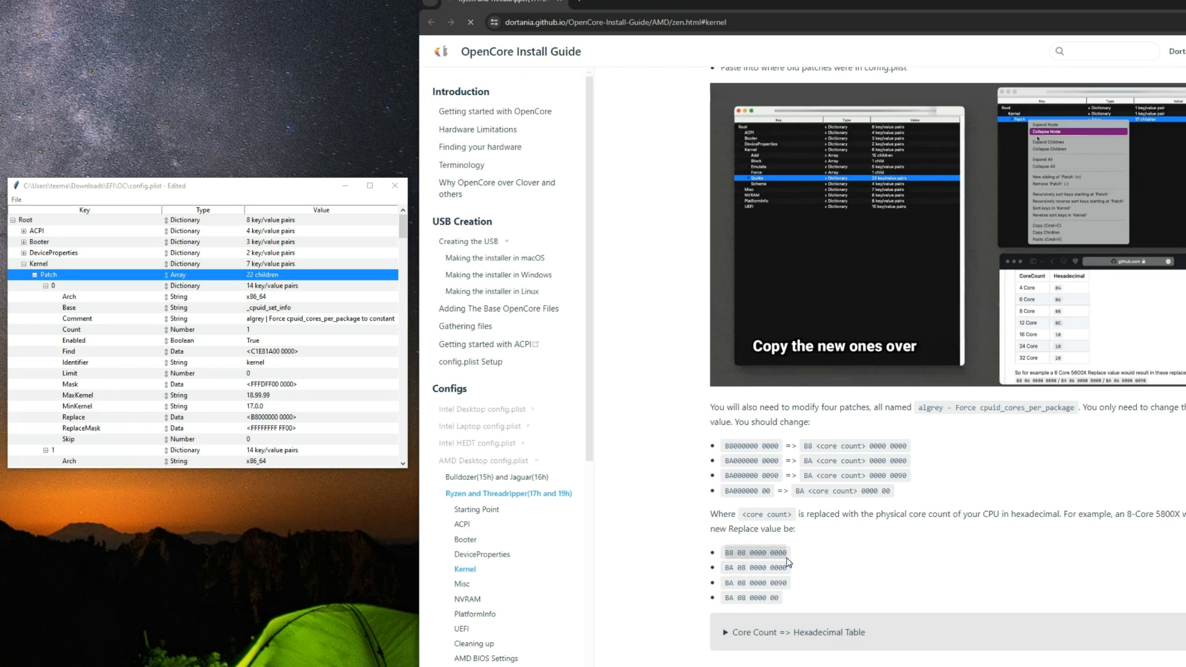
pyautogui.click(824, 551)
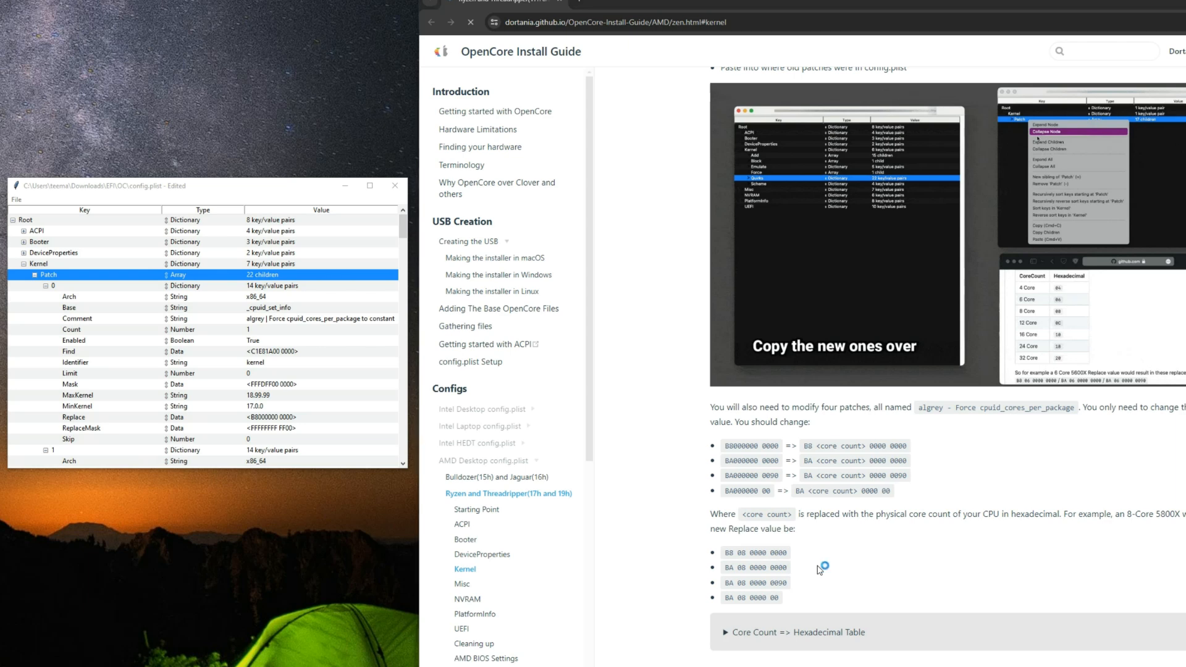
pyautogui.hotkey('ctrl', 'shift', 'Escape')
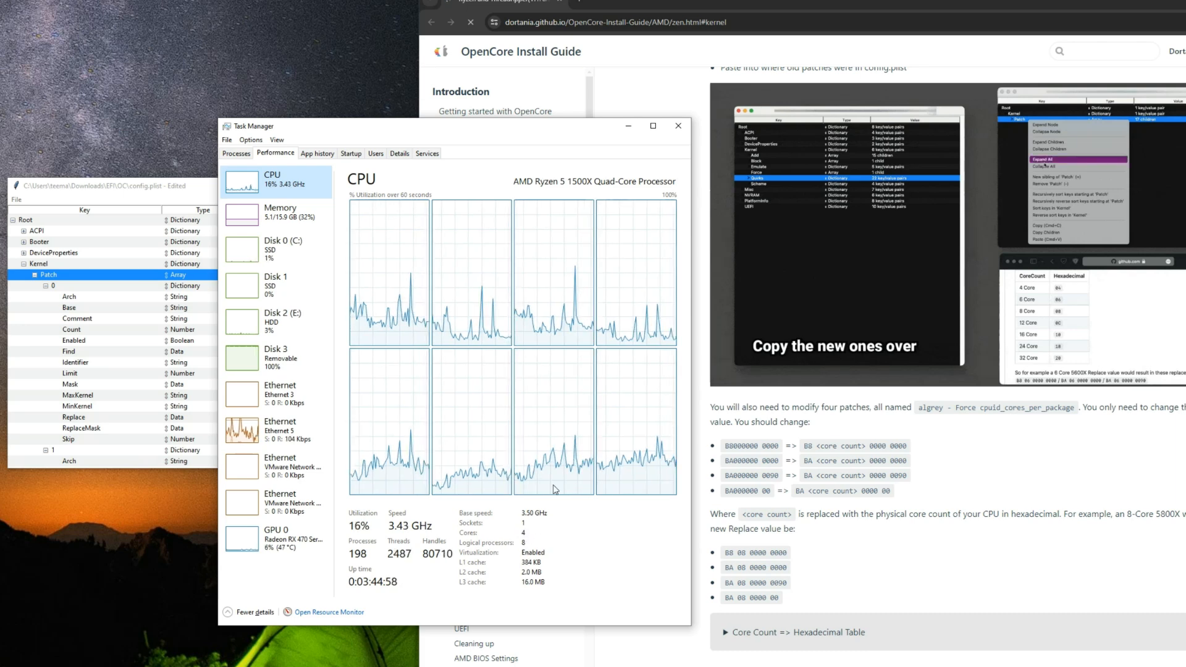
pyautogui.click(678, 126)
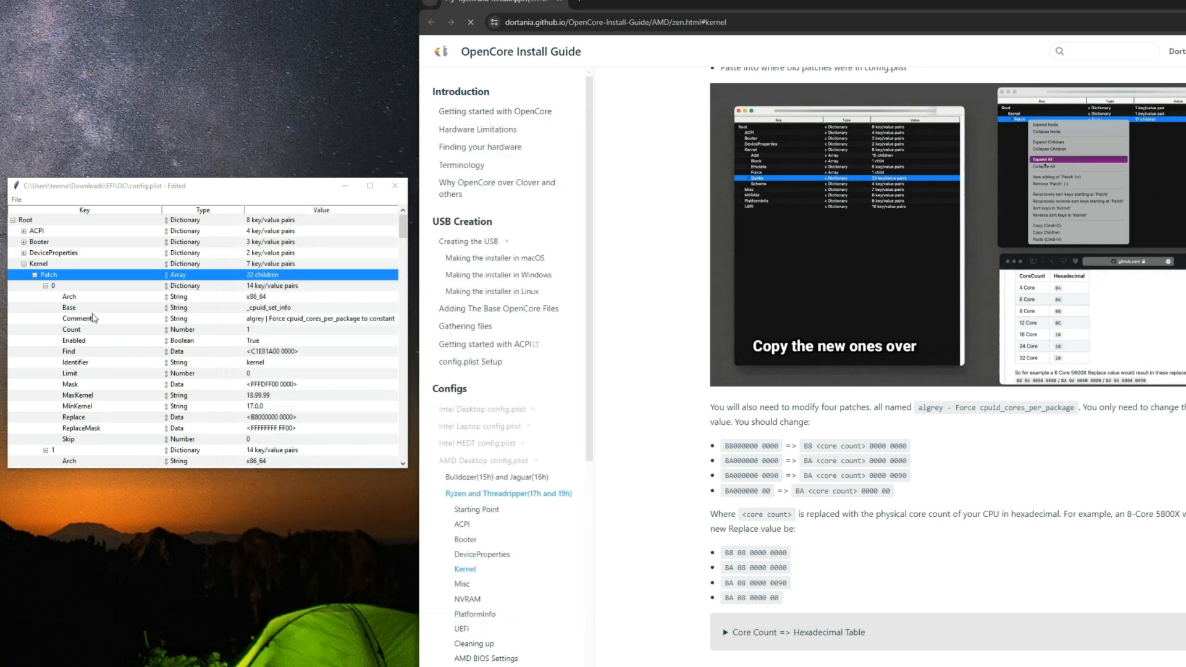
# Step: Collapse entries 0 through 3 of the Kernel Patch array in config.plist
pyautogui.click(50, 287)
pyautogui.click(45, 286)
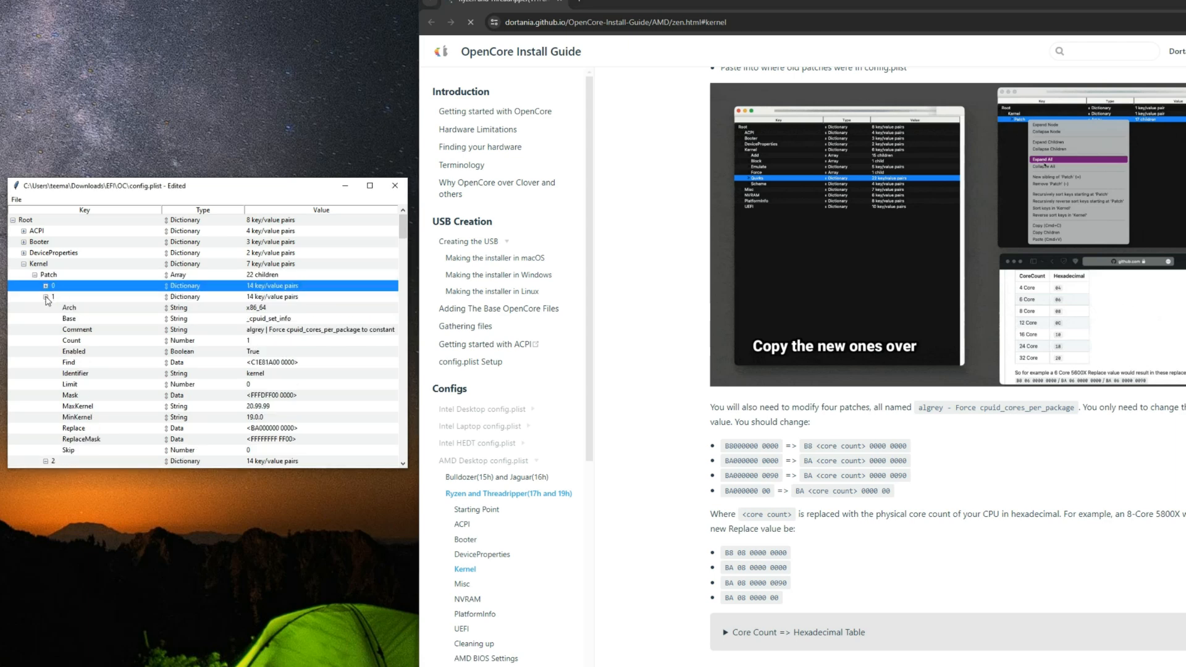
pyautogui.click(46, 297)
pyautogui.click(45, 308)
pyautogui.click(46, 319)
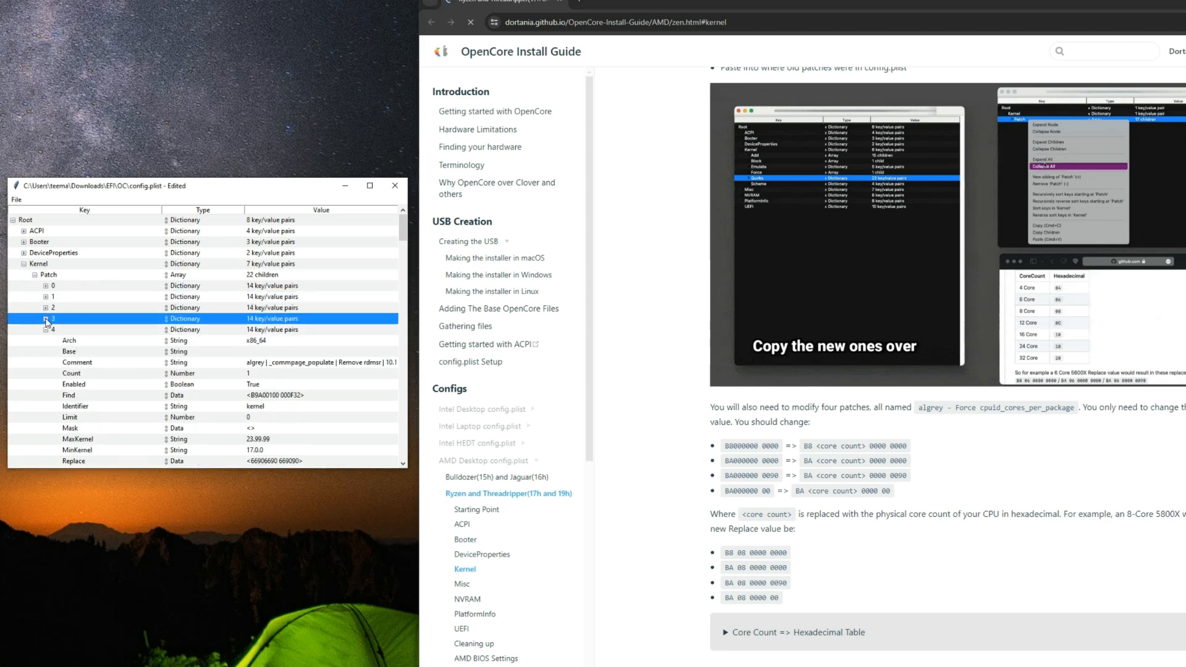
pyautogui.click(46, 286)
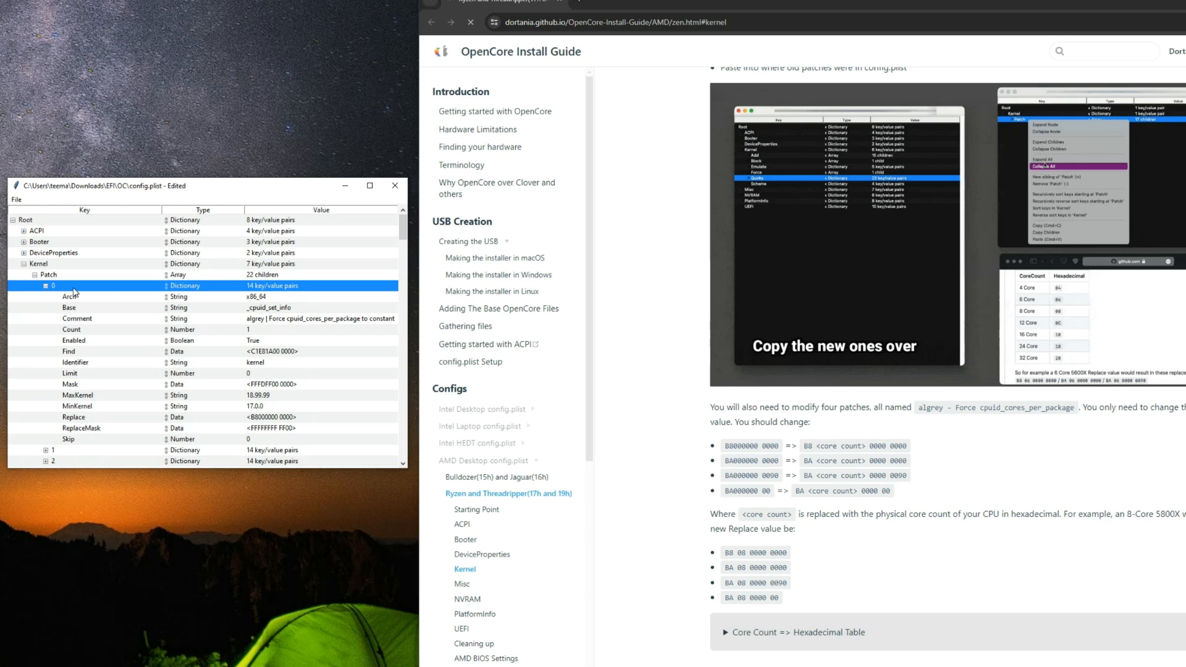
pyautogui.click(94, 419)
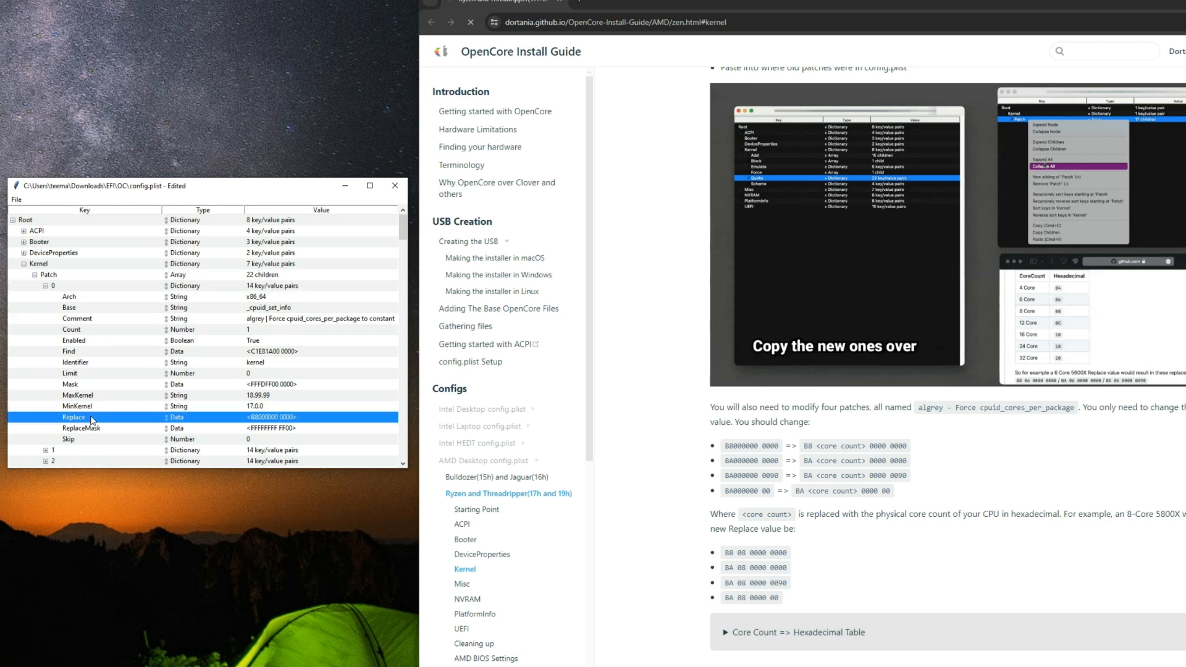
pyautogui.doubleClick(266, 417)
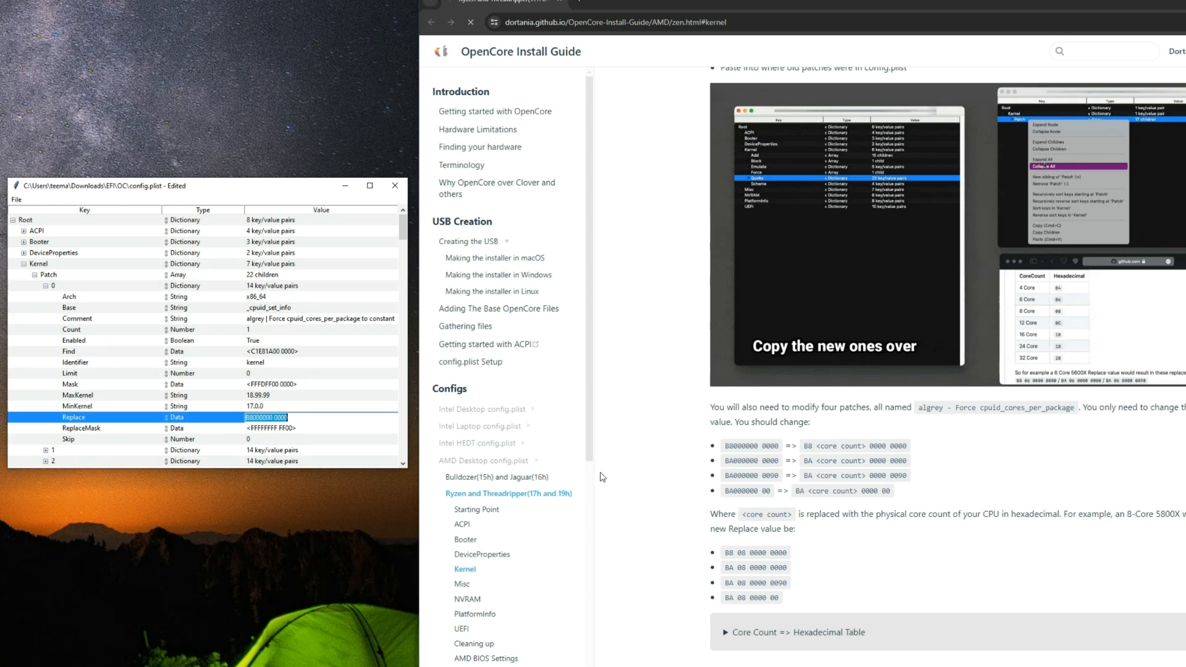
pyautogui.click(735, 555)
pyautogui.moveTo(733, 557); pyautogui.dragTo(777, 559)
pyautogui.rightClick(777, 558)
pyautogui.click(802, 565)
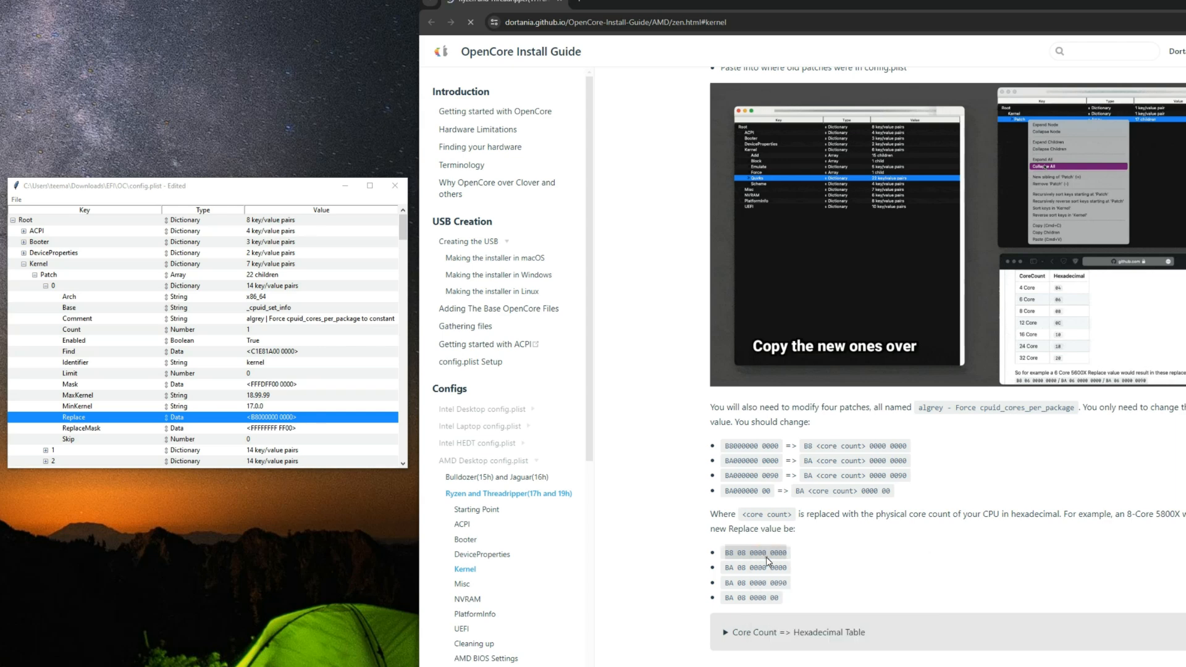
pyautogui.doubleClick(266, 417)
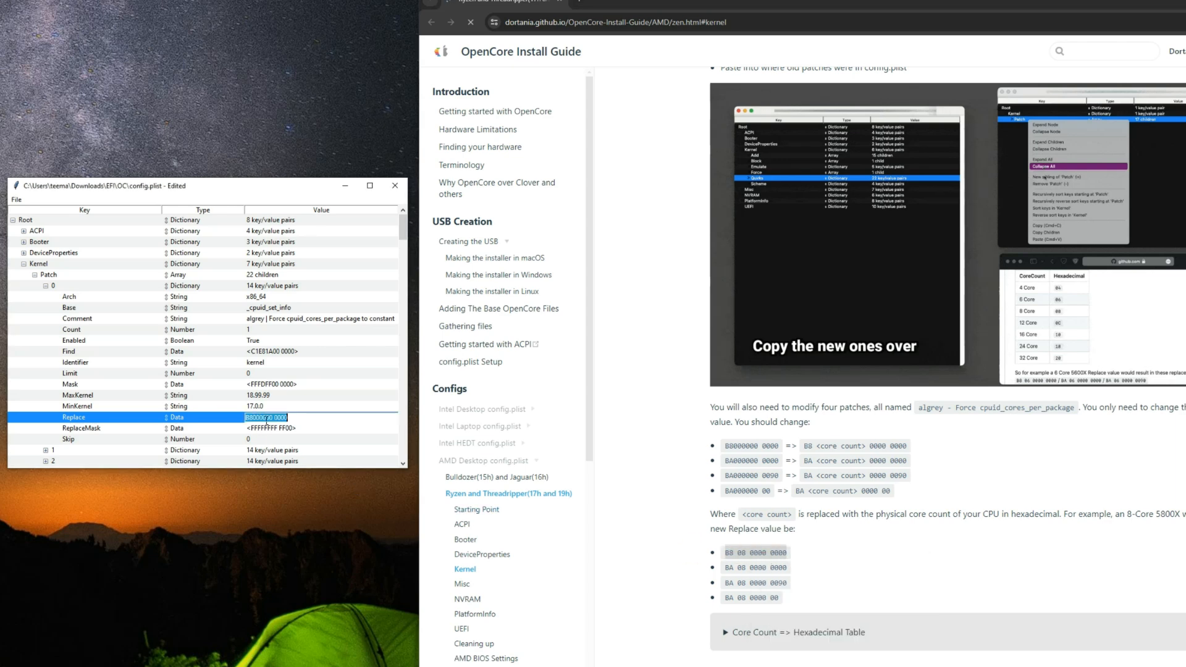
pyautogui.hotkey('ctrl', 'v')
pyautogui.click(262, 420)
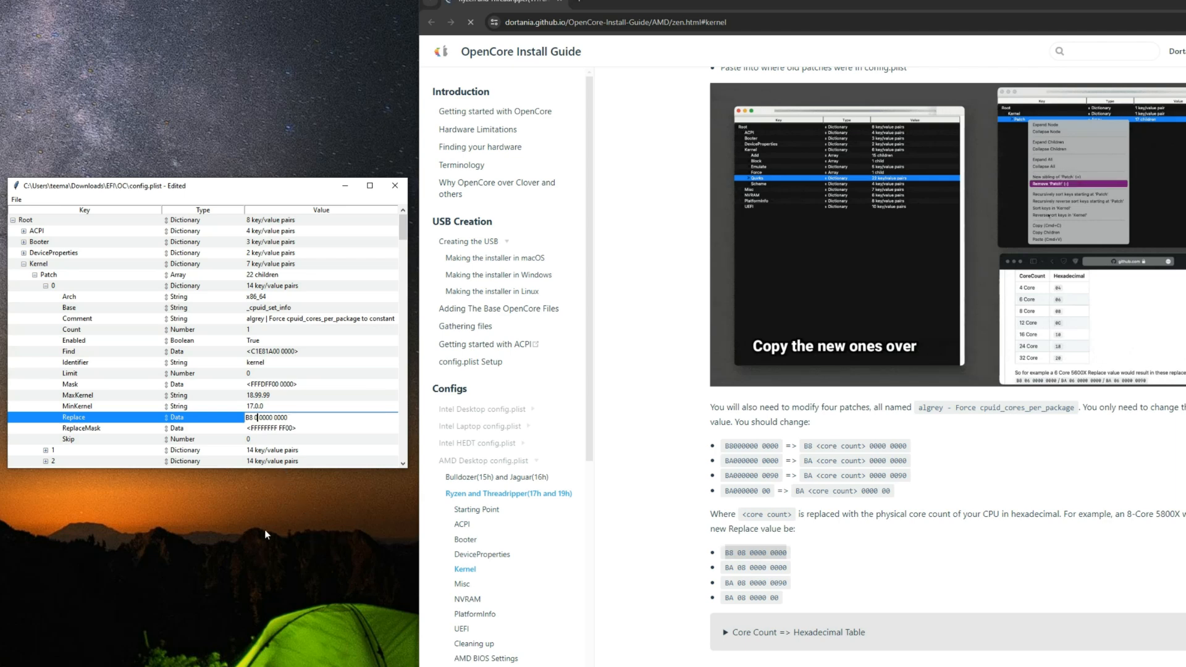
pyautogui.write('4')
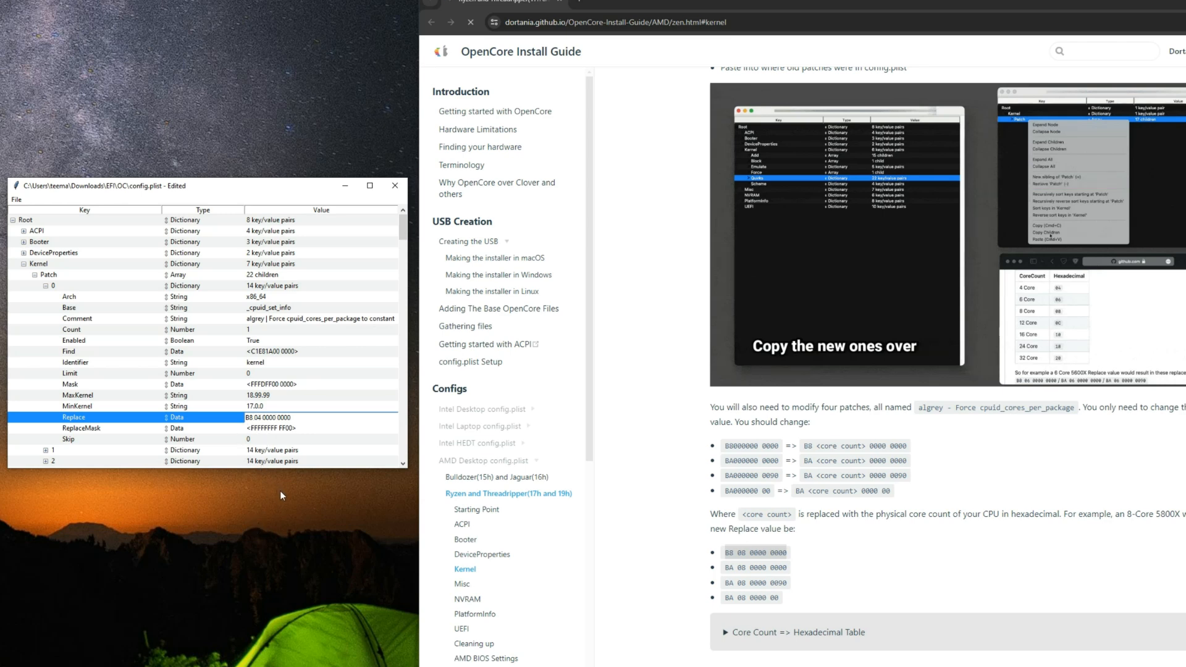
pyautogui.click(45, 285)
pyautogui.click(45, 296)
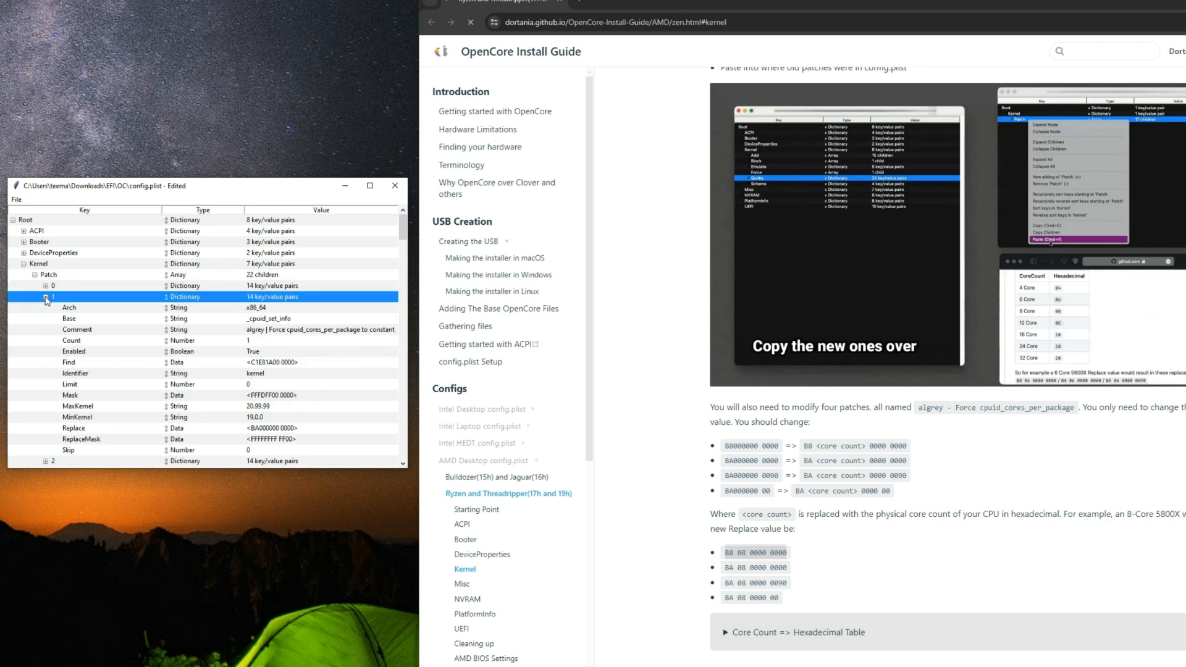
pyautogui.click(724, 568)
pyautogui.moveTo(725, 570); pyautogui.dragTo(795, 566)
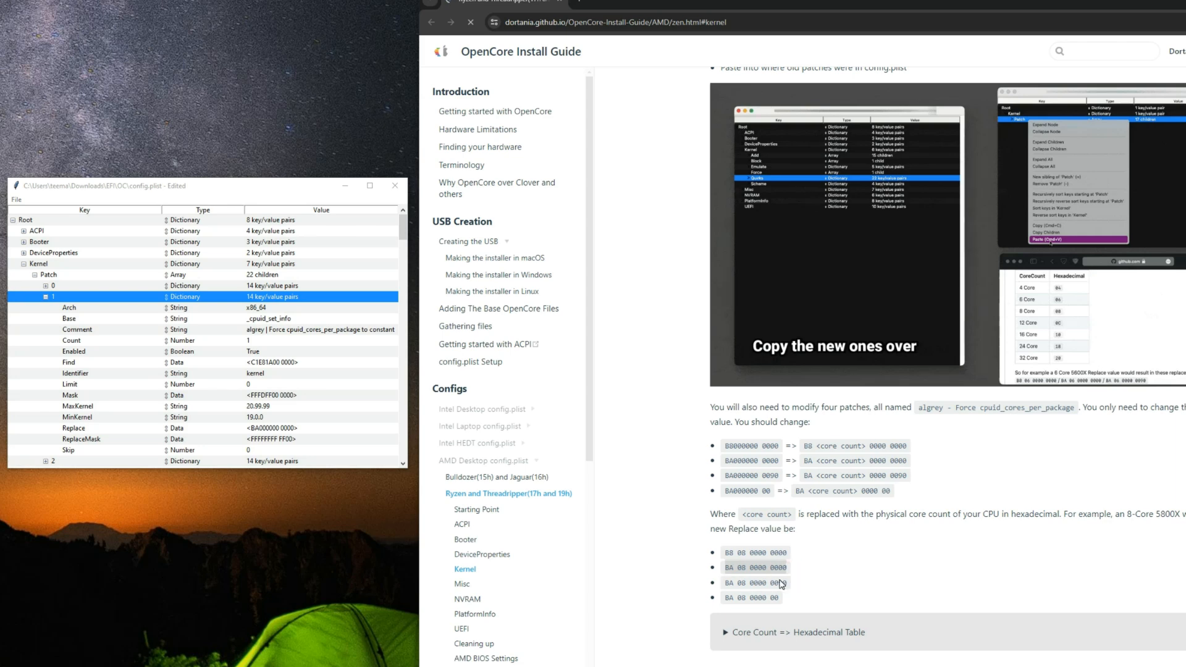
pyautogui.click(282, 428)
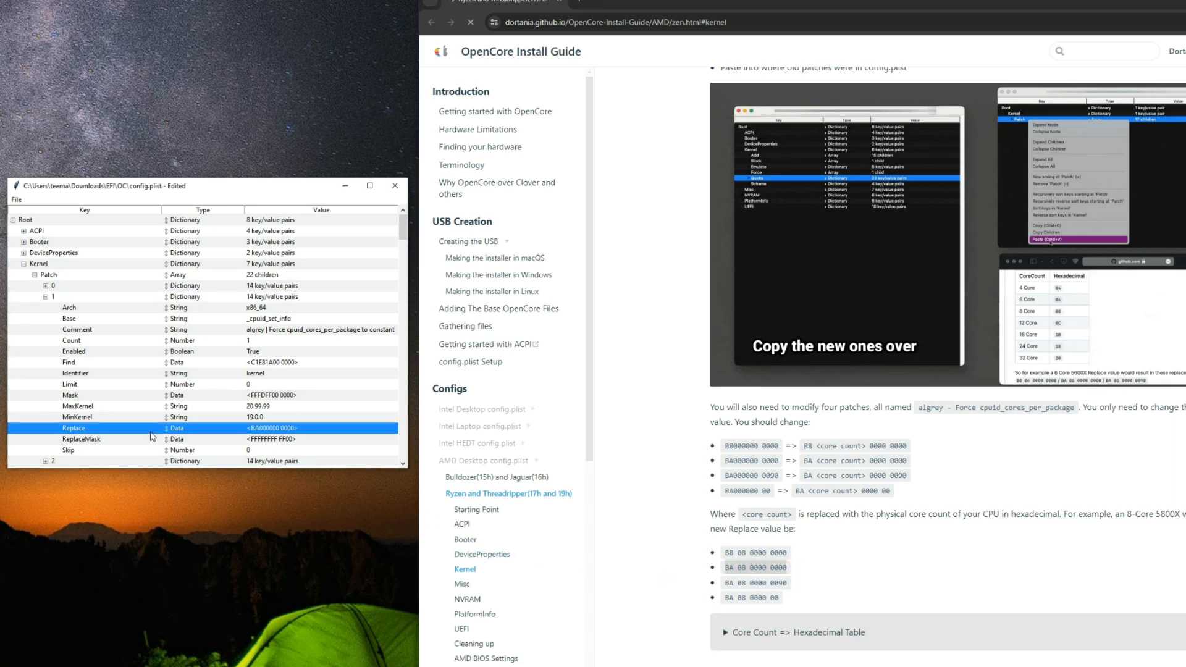
pyautogui.doubleClick(276, 428)
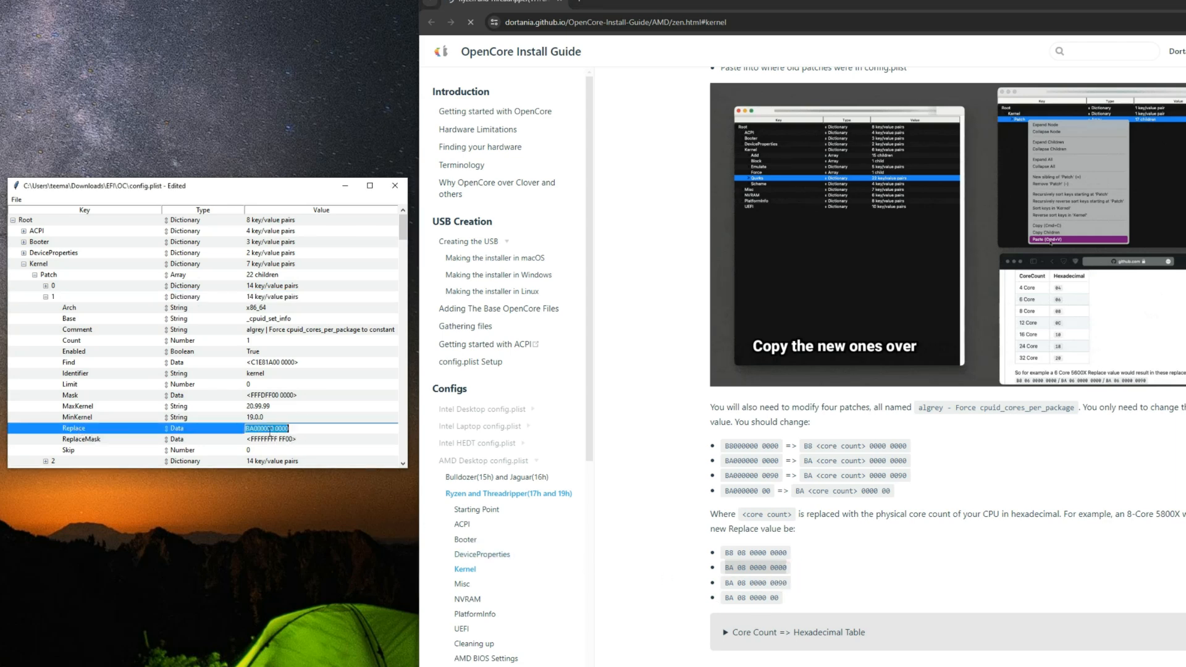
pyautogui.hotkey('ctrl', 'v')
pyautogui.press('Return')
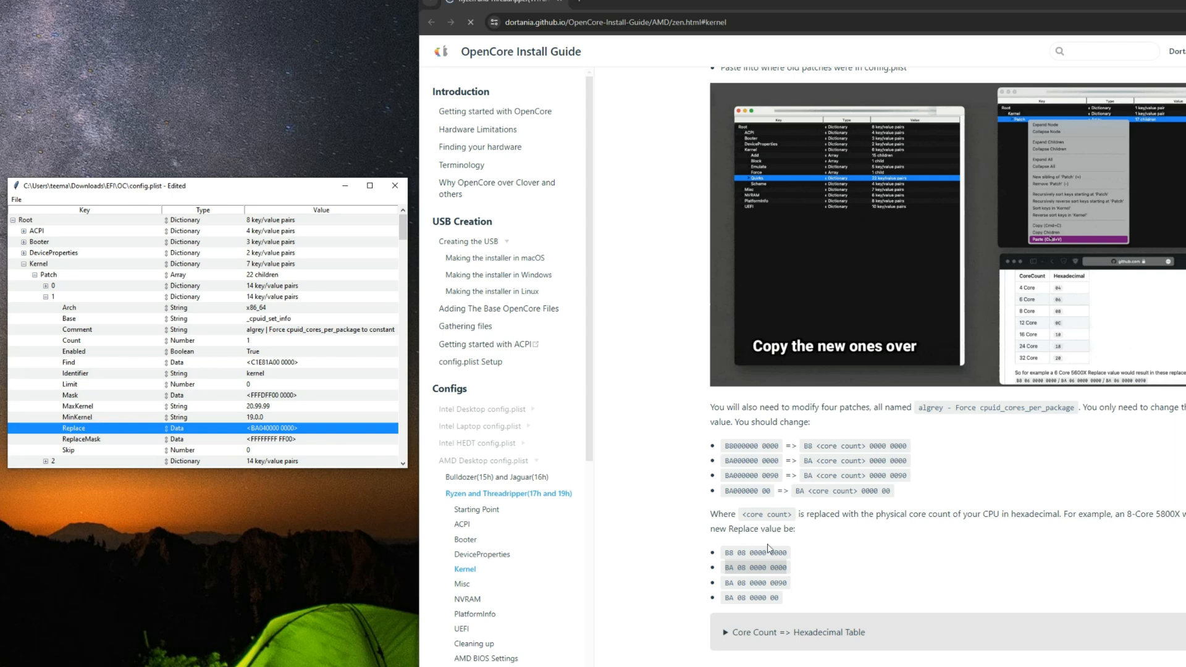
pyautogui.tripleClick(744, 584)
pyautogui.hotkey('ctrl', 'c')
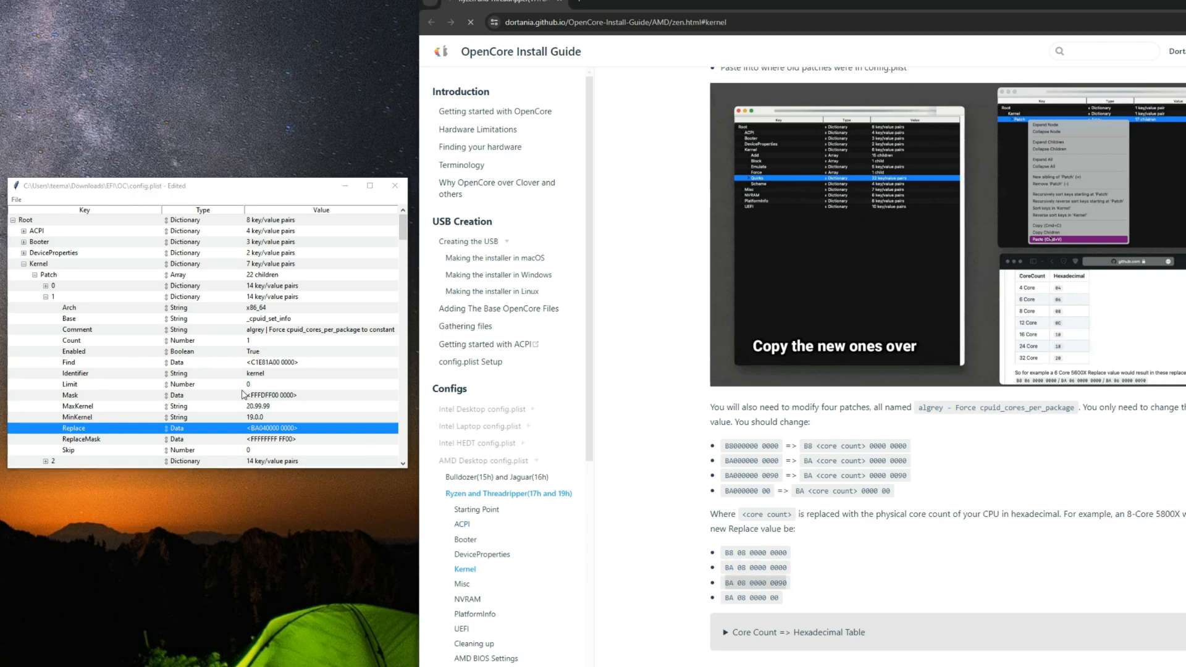
pyautogui.click(46, 296)
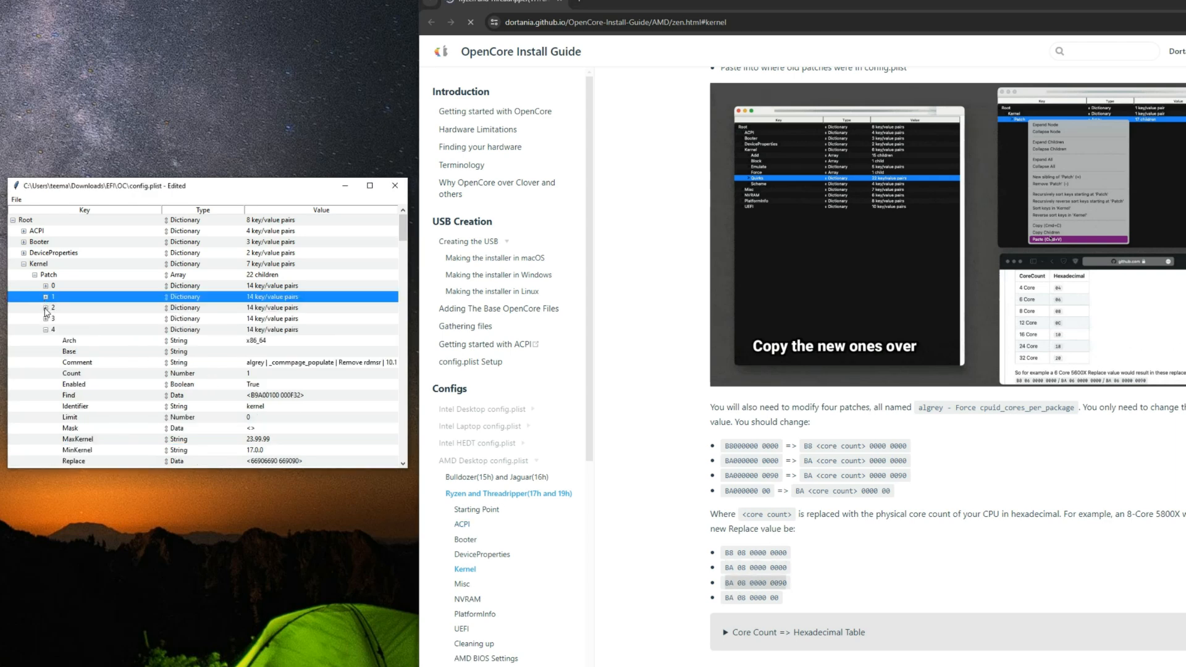
pyautogui.click(46, 307)
pyautogui.doubleClick(270, 440)
pyautogui.hotkey('ctrl', 'v')
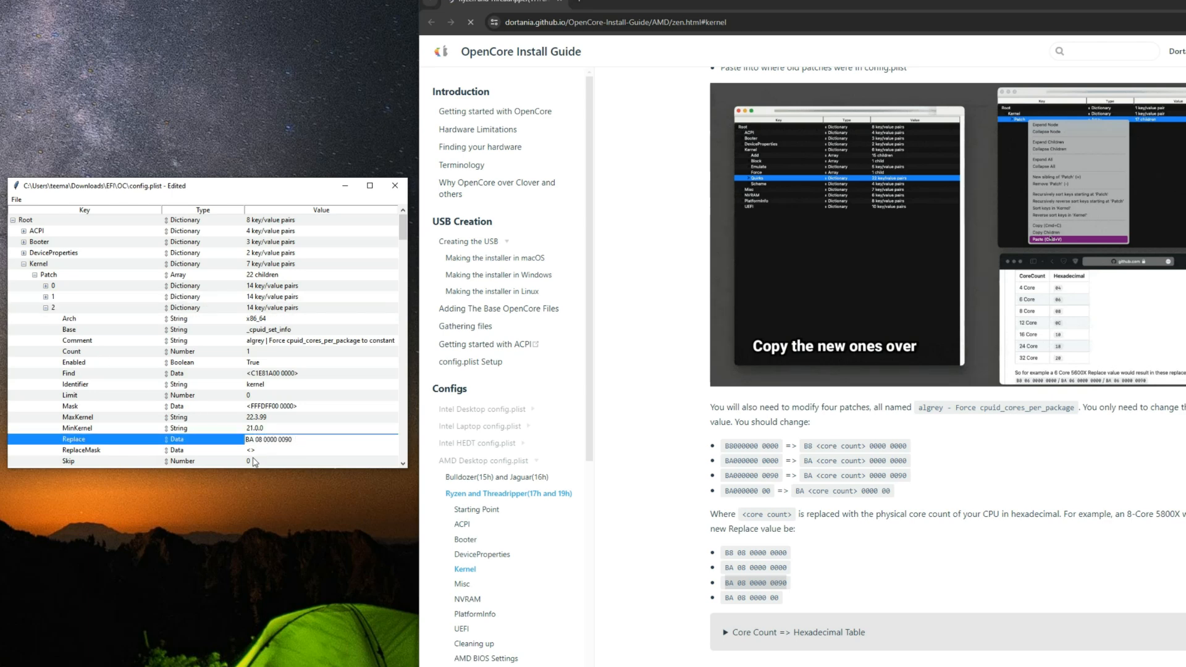
pyautogui.write('4')
pyautogui.press('Return')
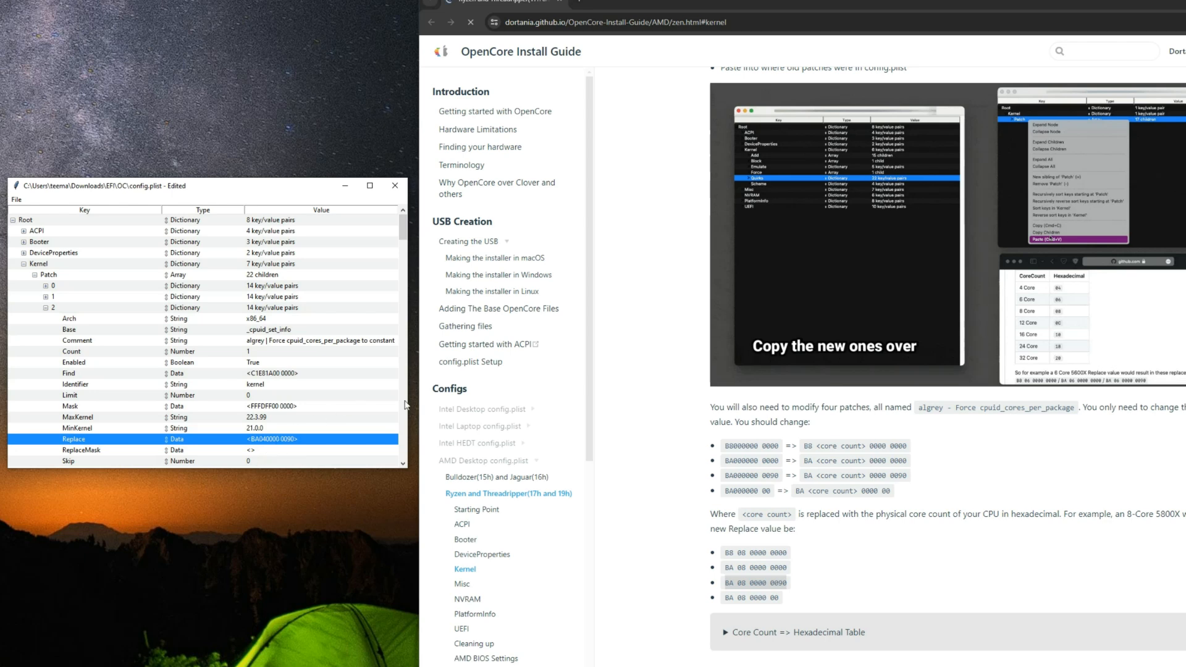
# Step: Set the Replace value of Kernel Patch entry 3 to BA 04 0000 00 and save config.plist
pyautogui.tripleClick(746, 601)
pyautogui.hotkey('ctrl', 'c')
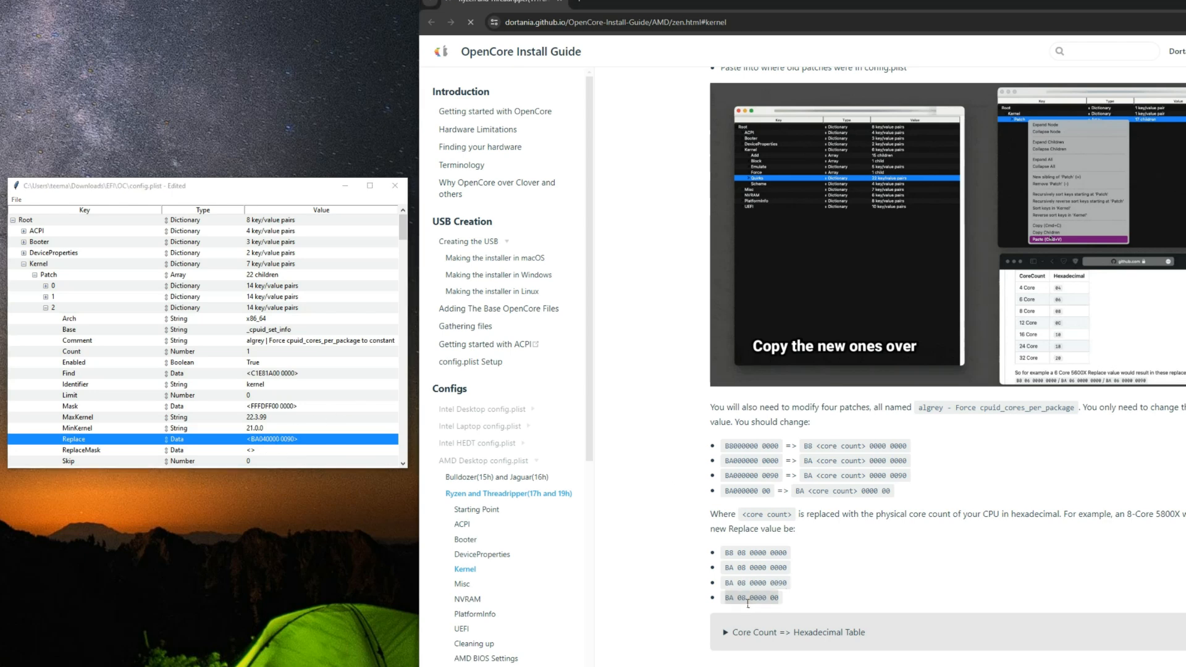
pyautogui.click(46, 308)
pyautogui.click(45, 319)
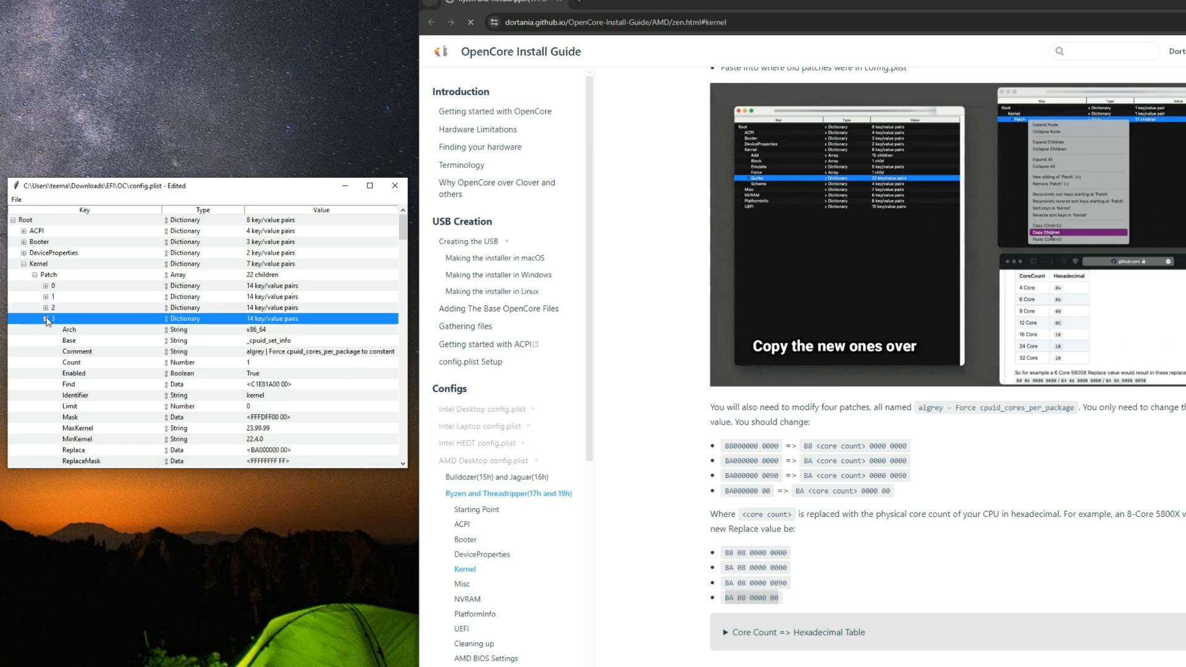
pyautogui.click(281, 450)
pyautogui.click(282, 451)
pyautogui.hotkey('ctrl', 'v')
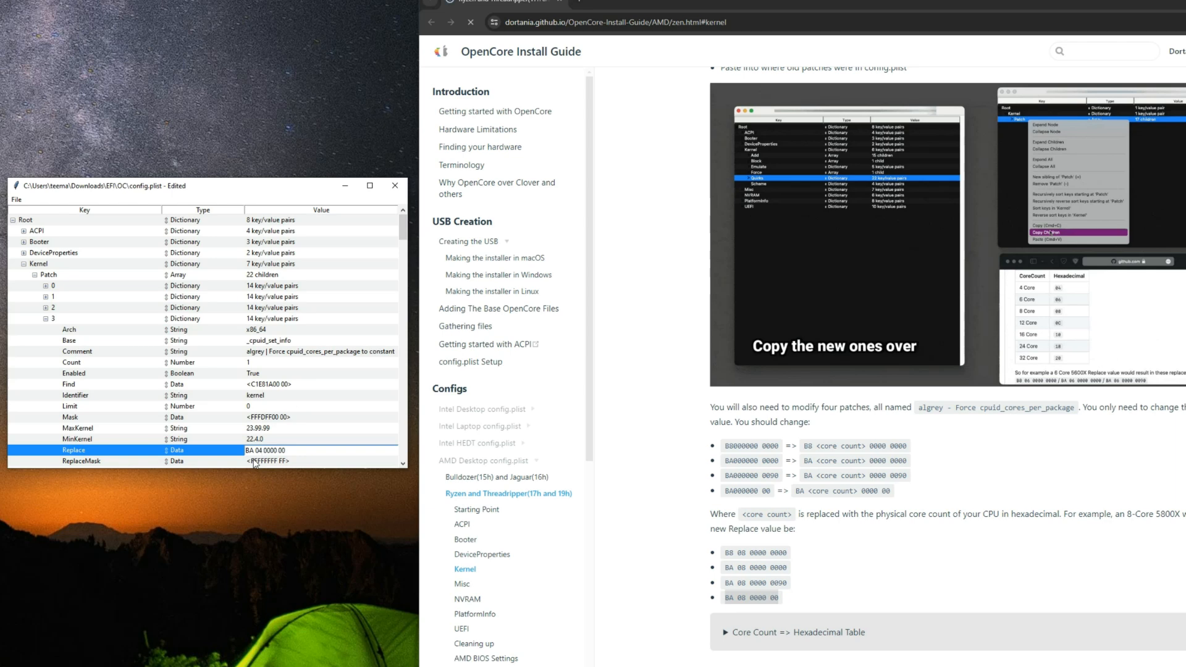
pyautogui.press('Return')
pyautogui.click(16, 200)
pyautogui.click(27, 244)
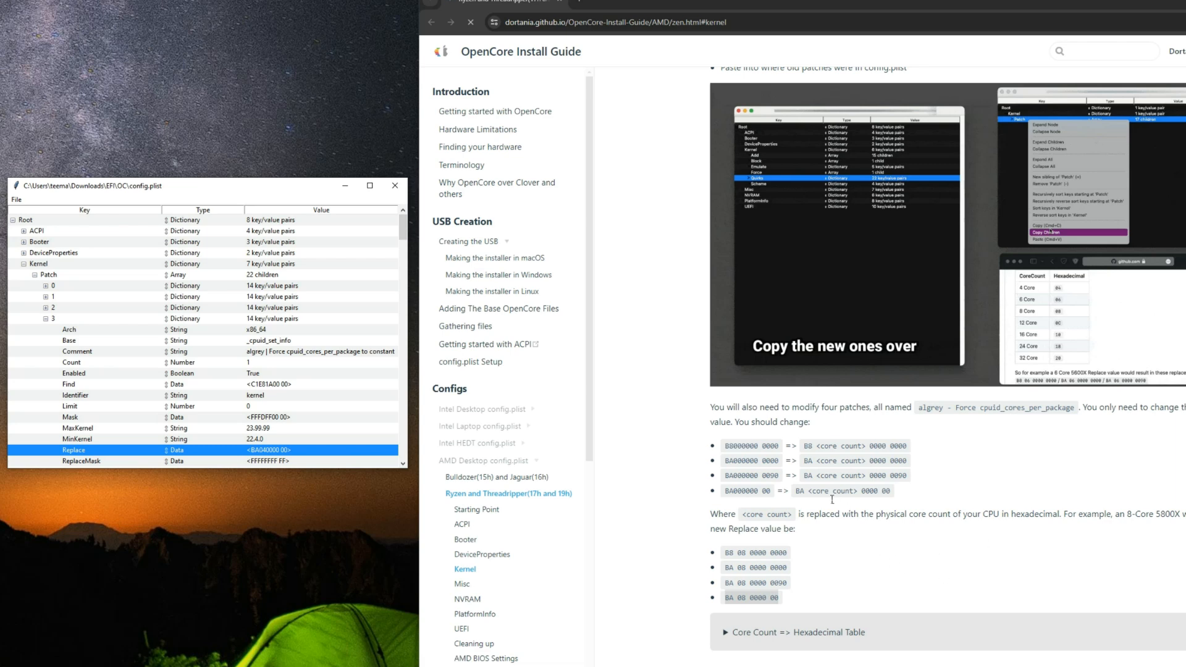
# Step: Collapse the Patch array and set the PanicNoKextDump quirk under Kernel Quirks to True
pyautogui.scroll(-4, 801, 492)
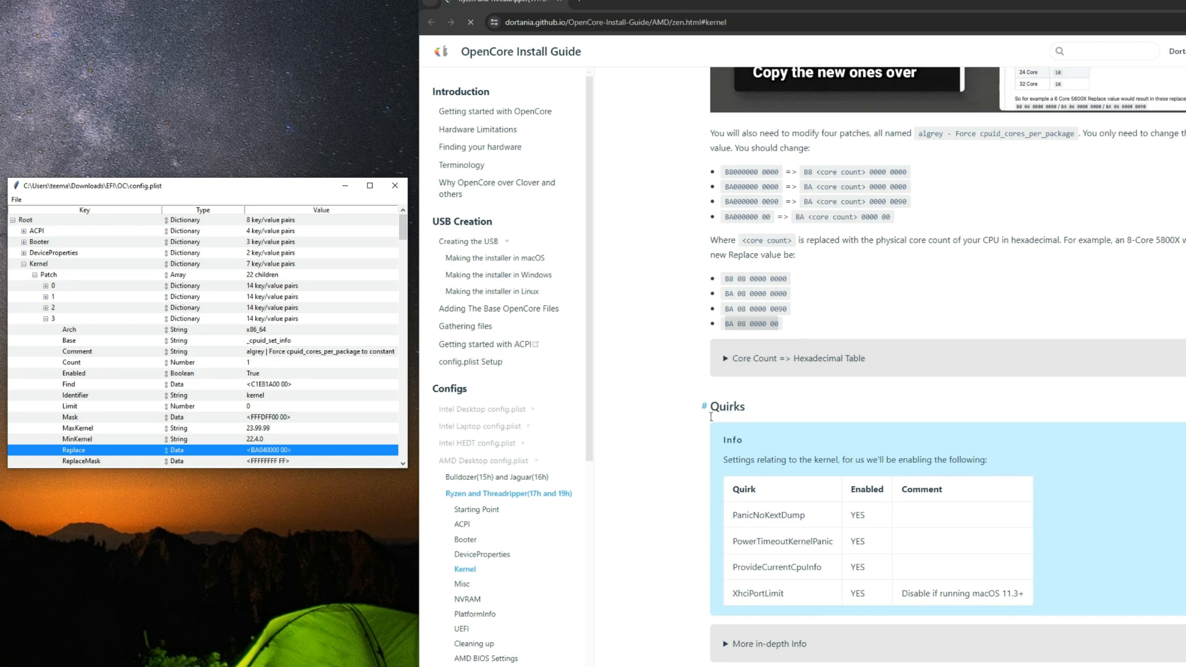
pyautogui.click(35, 275)
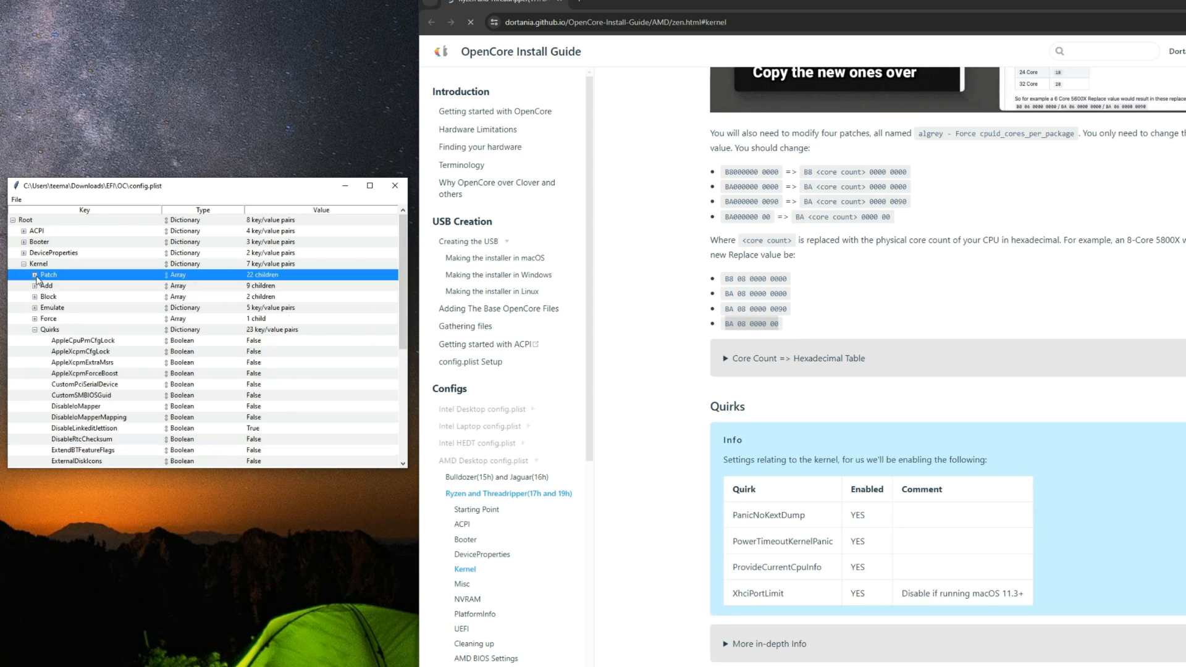
pyautogui.click(62, 330)
pyautogui.scroll(-2, 87, 343)
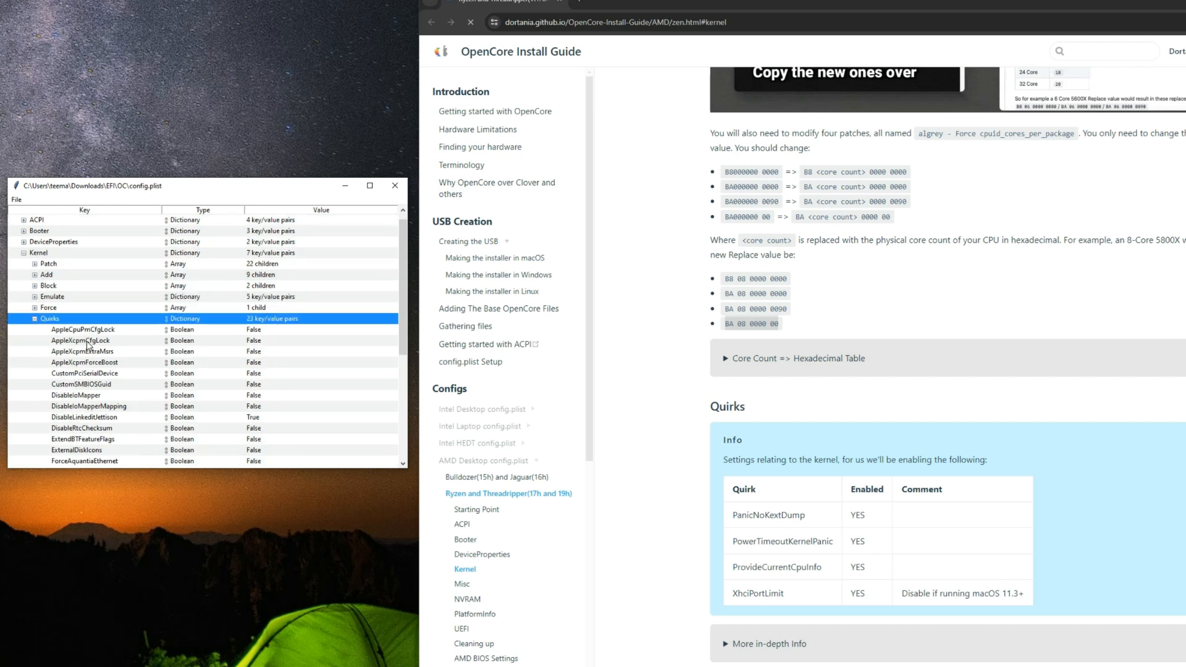
pyautogui.moveTo(741, 516); pyautogui.dragTo(806, 518)
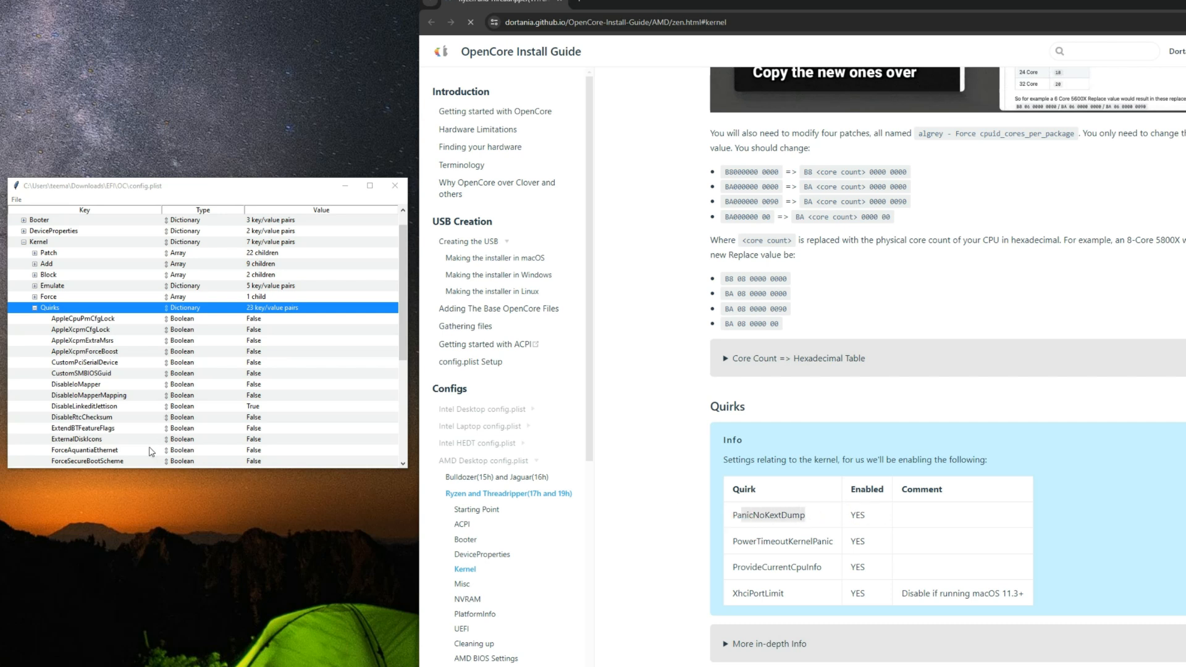
pyautogui.scroll(-3, 95, 433)
pyautogui.scroll(-3, 97, 432)
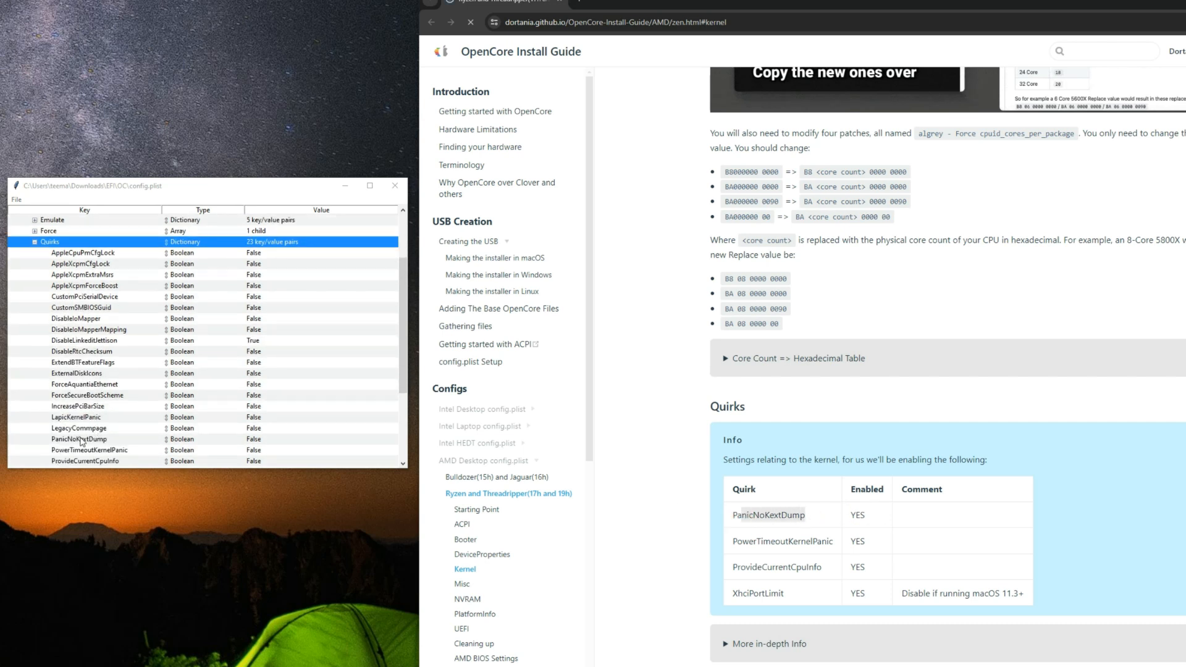
pyautogui.click(81, 441)
pyautogui.click(254, 441)
pyautogui.click(264, 444)
# Step: Set the PowerTimeoutKernelPanic quirk under Kernel Quirks to True, as the guide's quirk table requires
pyautogui.moveTo(756, 544); pyautogui.dragTo(825, 550)
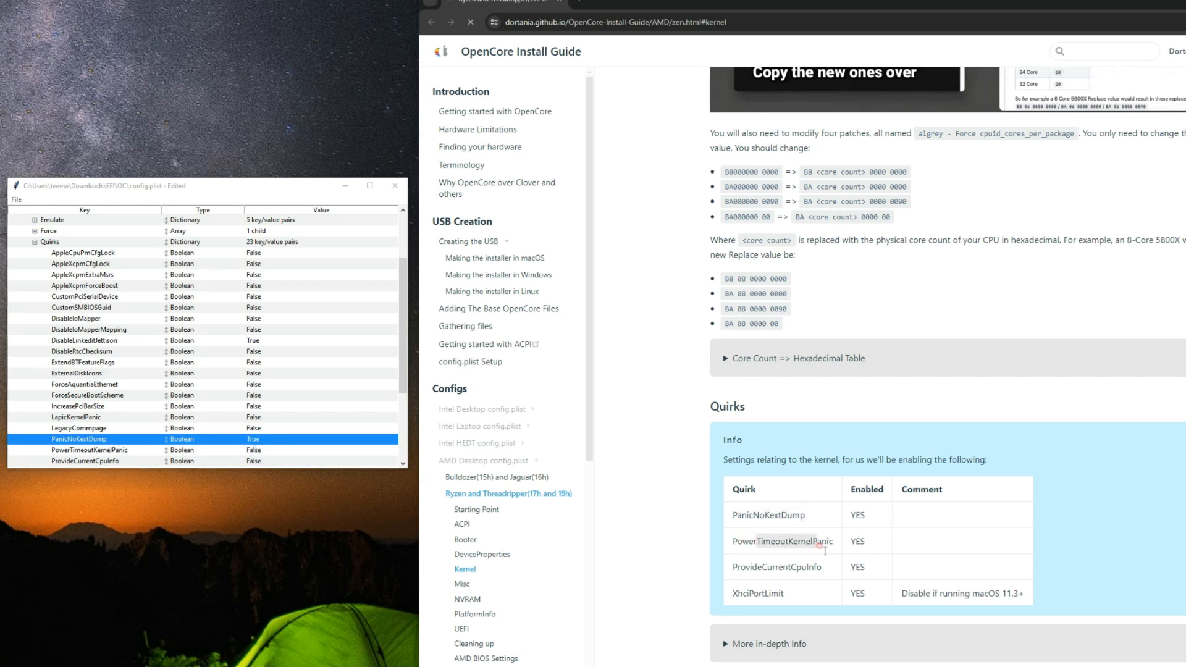
pyautogui.scroll(-2, 127, 426)
pyautogui.click(131, 431)
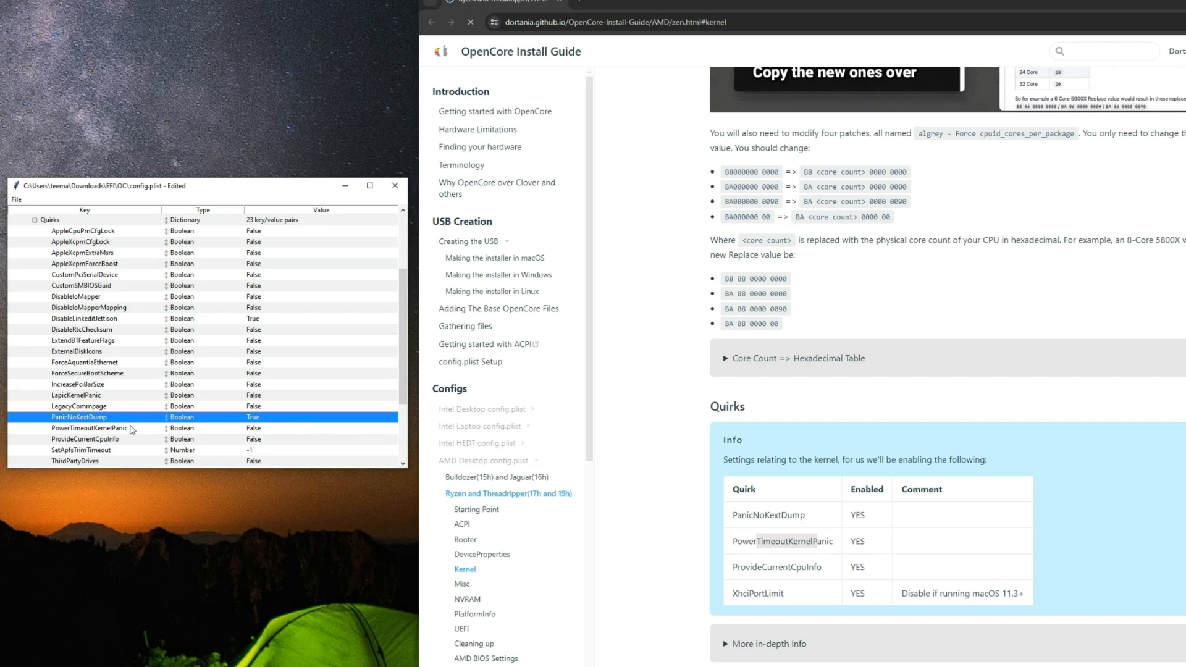
pyautogui.click(131, 431)
pyautogui.click(256, 430)
pyautogui.click(272, 436)
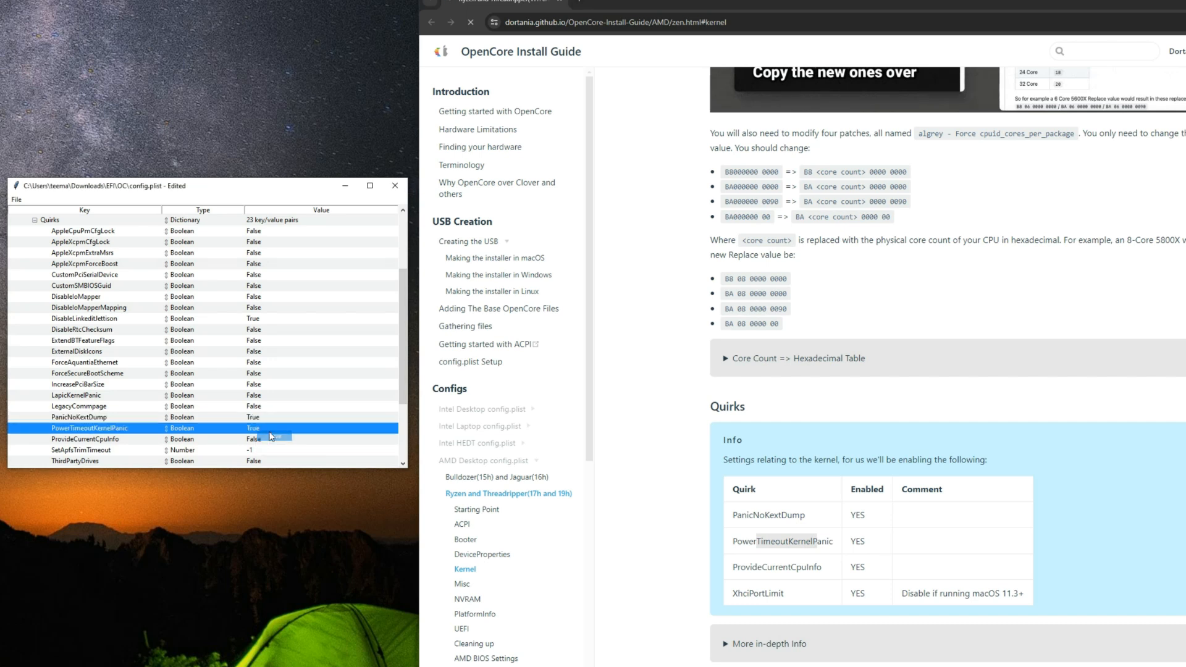
# Step: Set the ProvideCurrentCpuInfo quirk under Kernel Quirks to True, following the guide's quirk table
pyautogui.moveTo(751, 567); pyautogui.dragTo(822, 567)
pyautogui.scroll(-1, 190, 436)
pyautogui.scroll(-1, 190, 436)
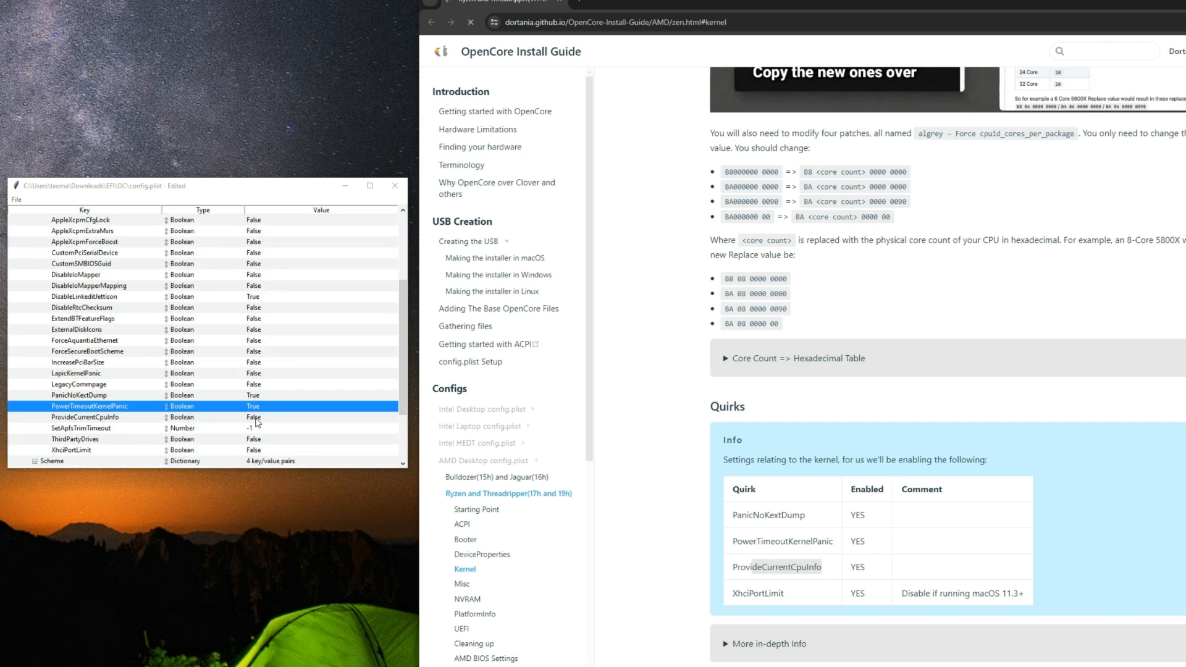
pyautogui.click(255, 419)
pyautogui.click(263, 426)
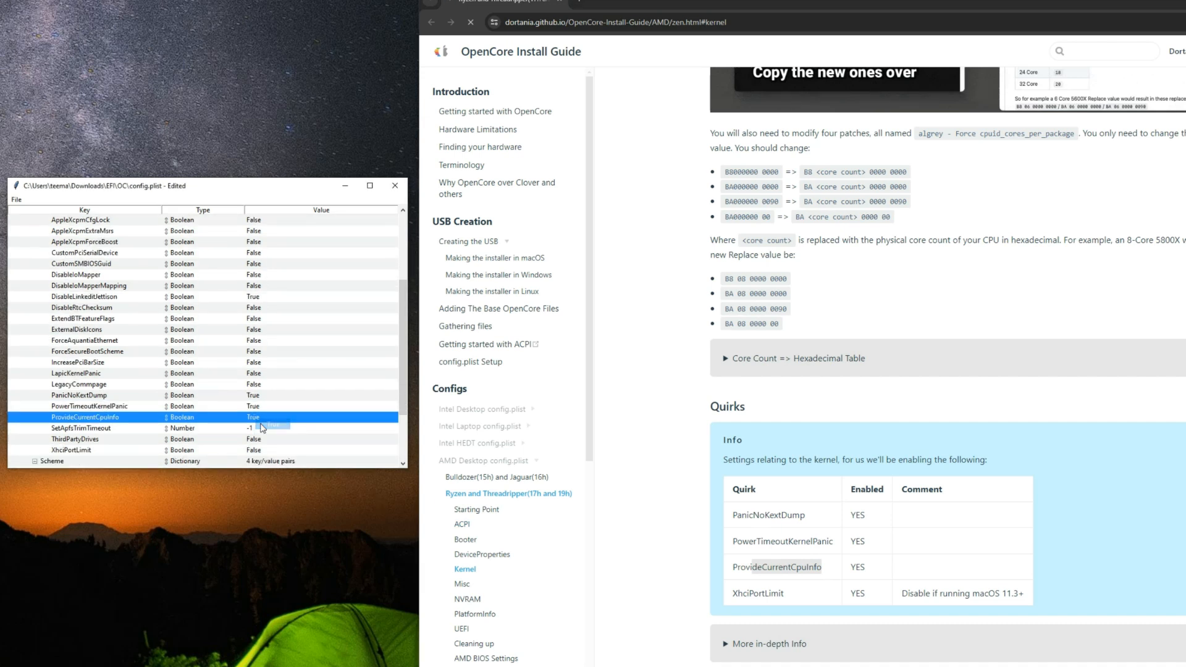
# Step: Check the guide's macOS version comment for the XhciPortLimit quirk against its entry in Kernel Quirks
pyautogui.doubleClick(763, 599)
pyautogui.click(755, 600)
pyautogui.moveTo(738, 600); pyautogui.dragTo(788, 597)
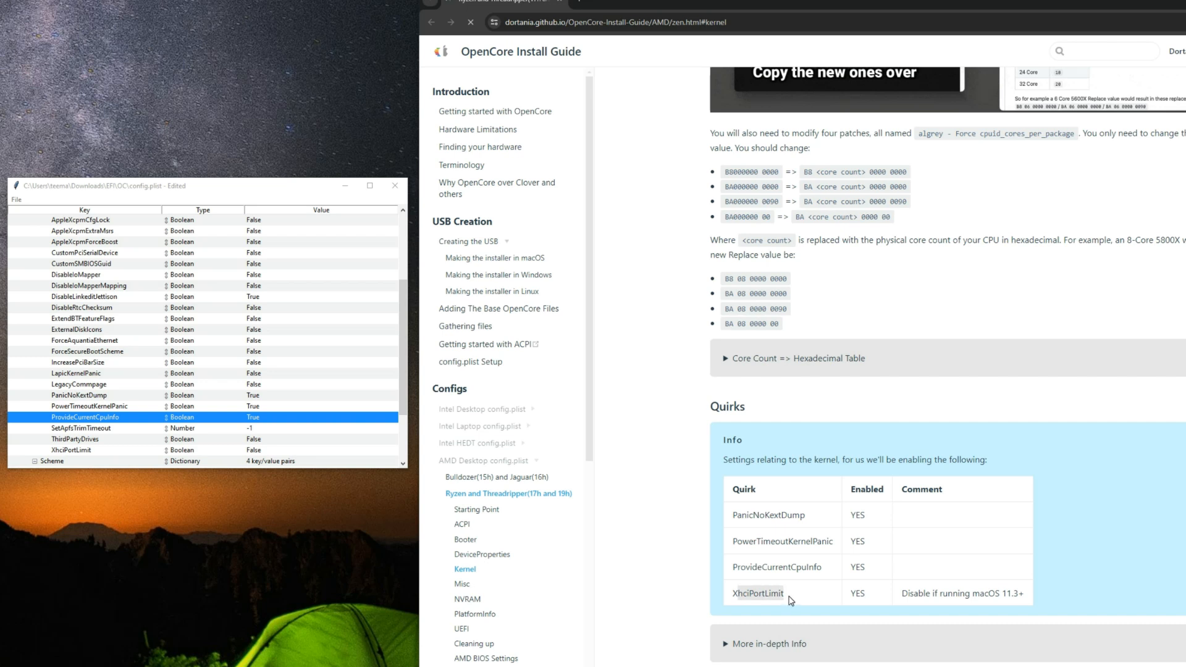
pyautogui.click(868, 601)
pyautogui.moveTo(907, 602); pyautogui.dragTo(1028, 601)
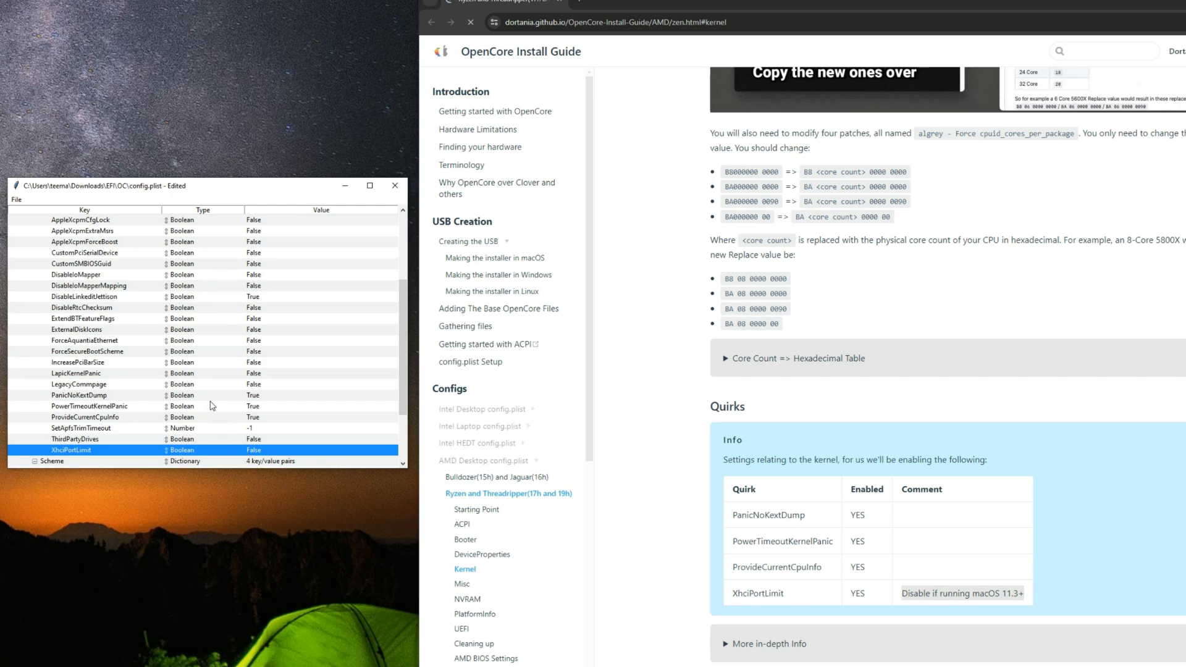
# Step: Collapse the Kernel section with its Quirks and expand Misc, moving on to the guide's Misc section
pyautogui.scroll(2, 207, 390)
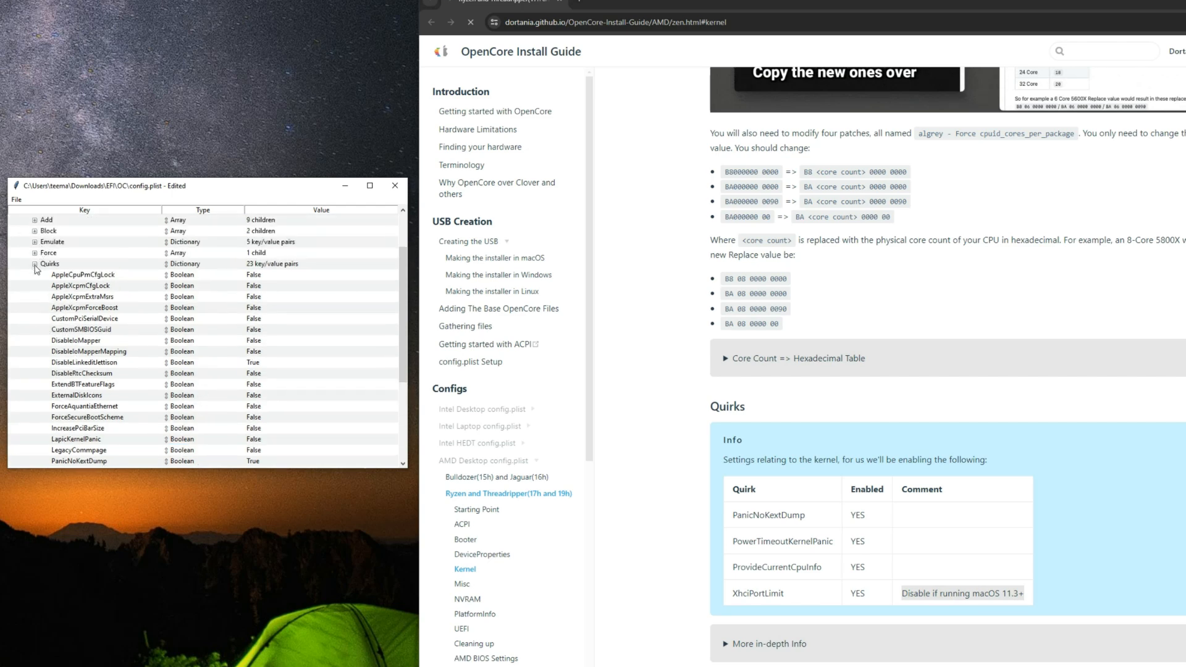
pyautogui.click(34, 264)
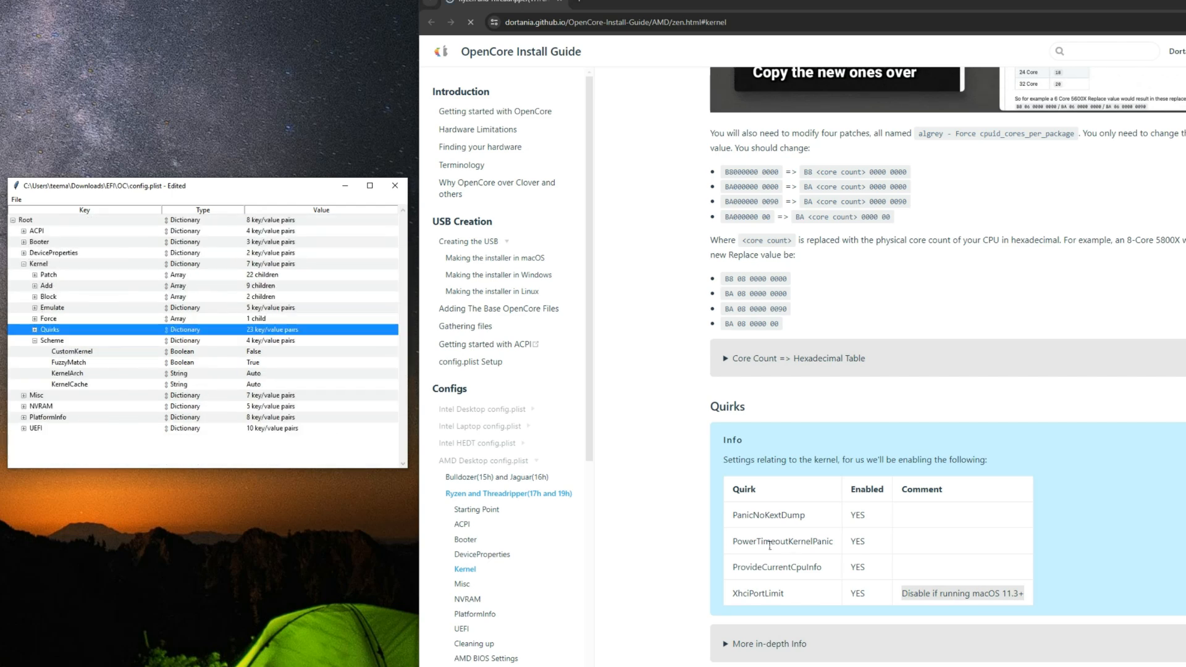
pyautogui.scroll(-3, 766, 541)
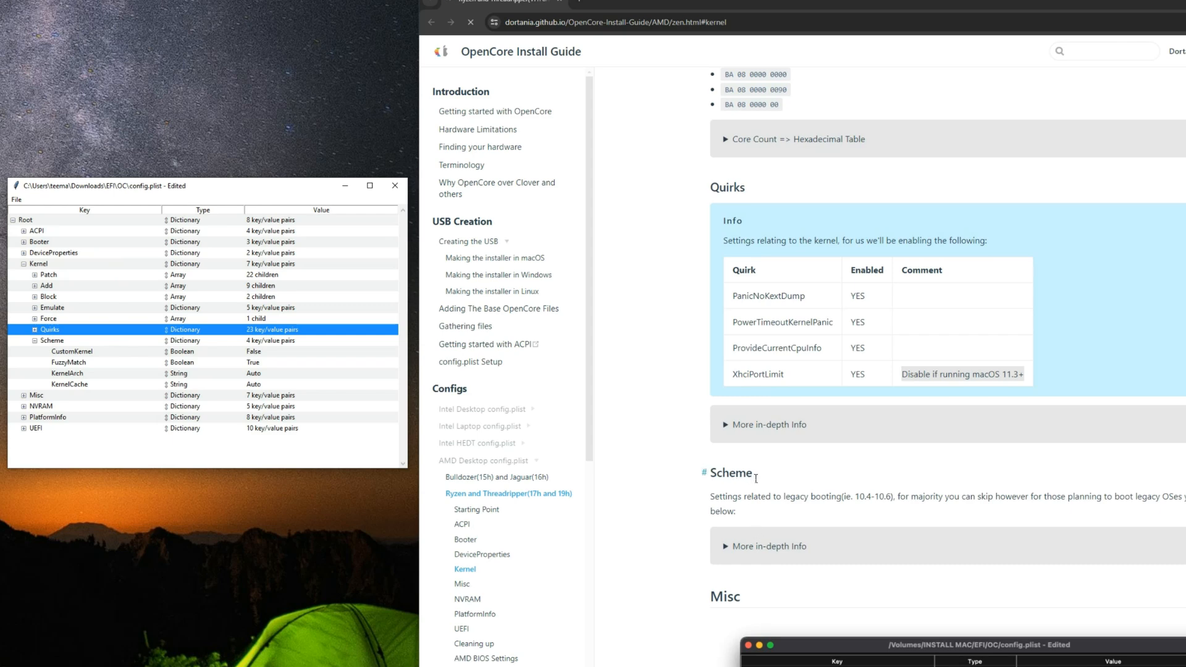
pyautogui.scroll(-4, 749, 467)
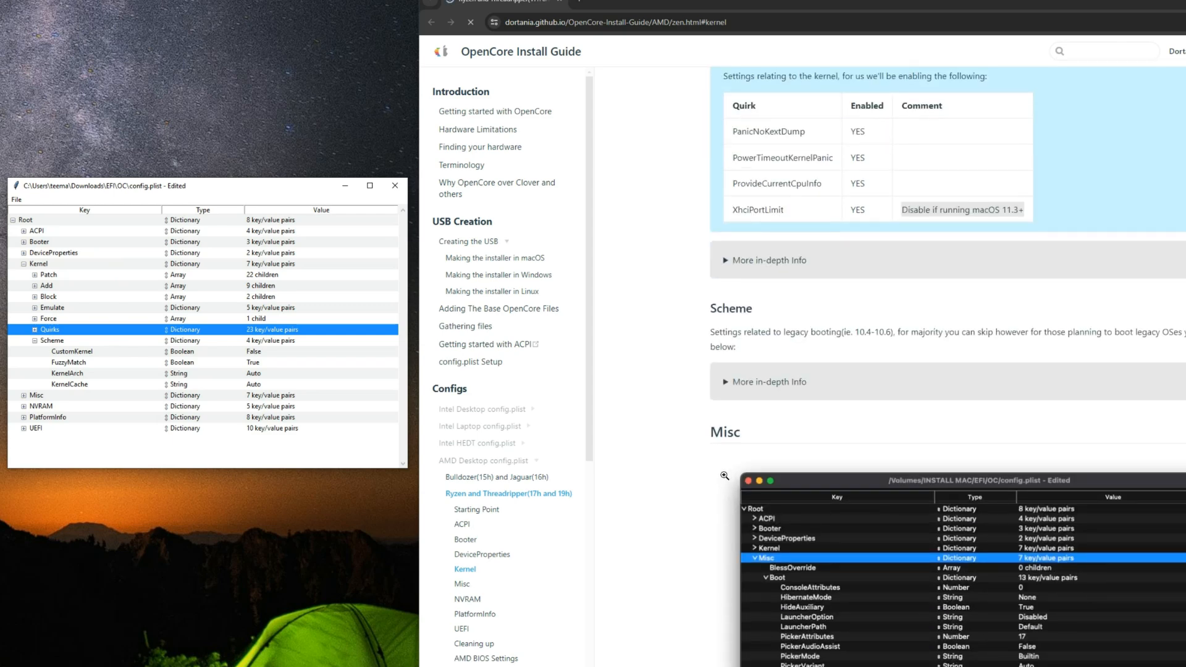
pyautogui.scroll(-2, 737, 329)
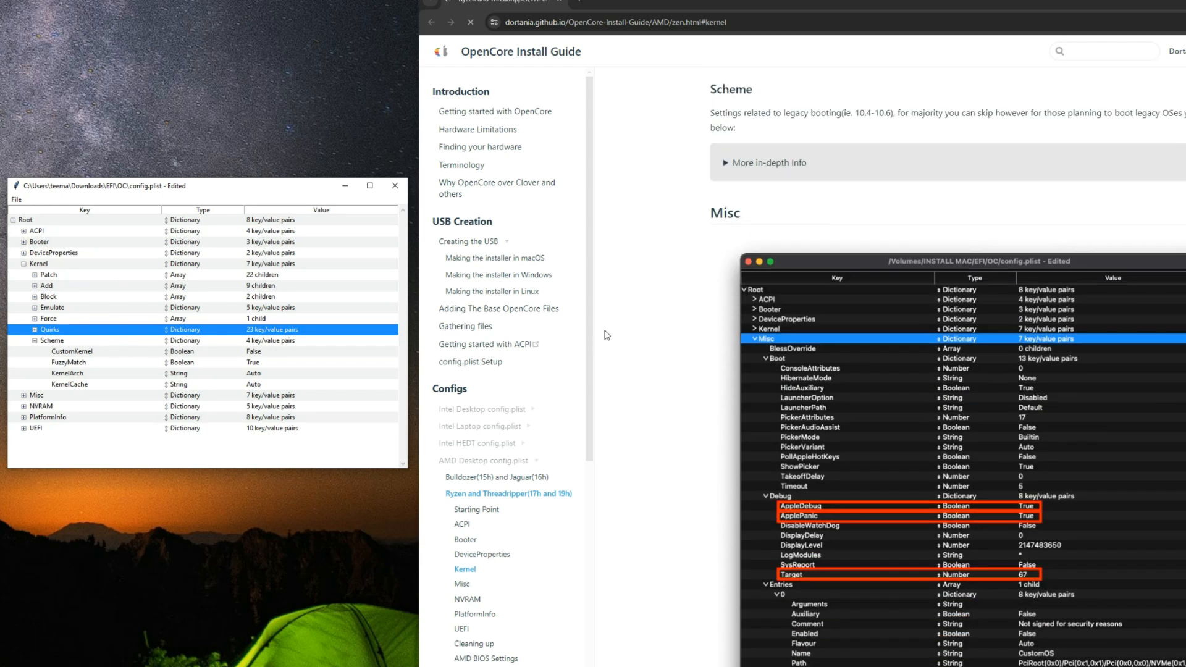
pyautogui.click(24, 264)
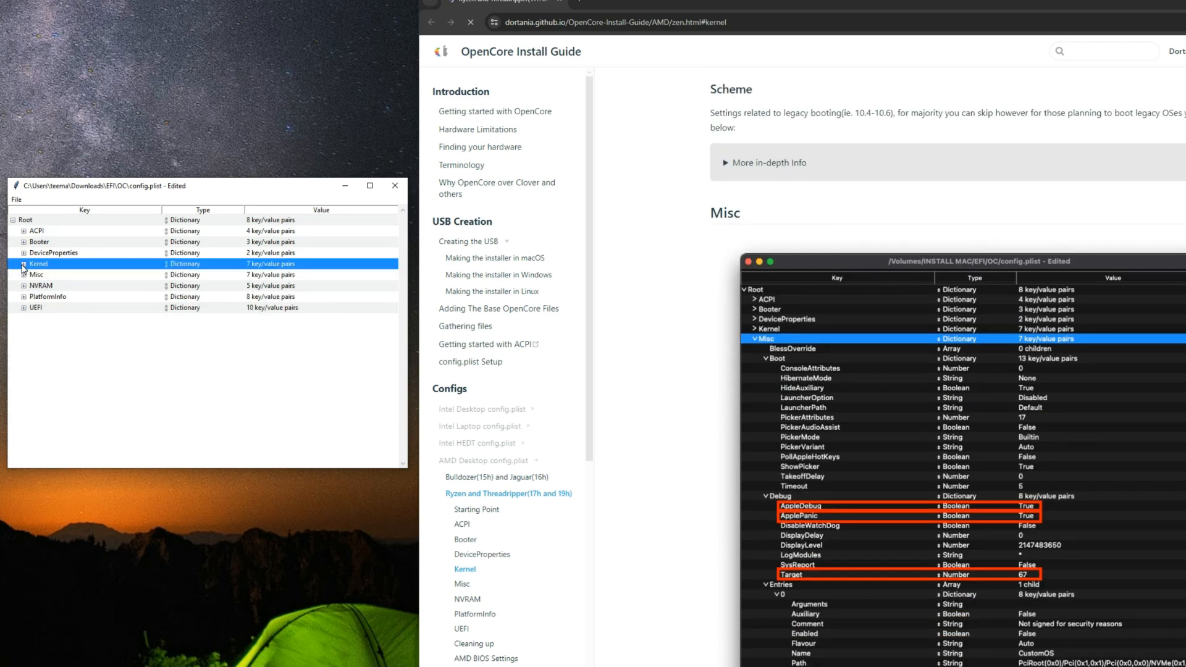
pyautogui.click(23, 275)
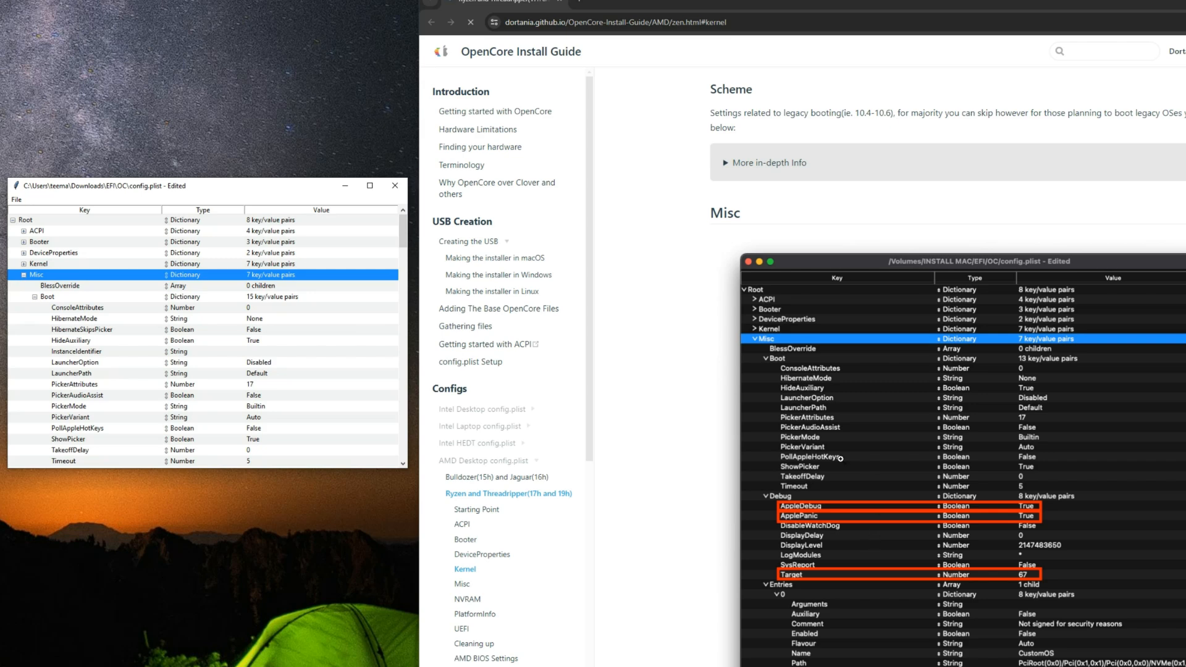
# Step: Compare the HideAuxiliary value under Misc Boot with the guide's Boot table and collapse Boot
pyautogui.scroll(-10, 709, 355)
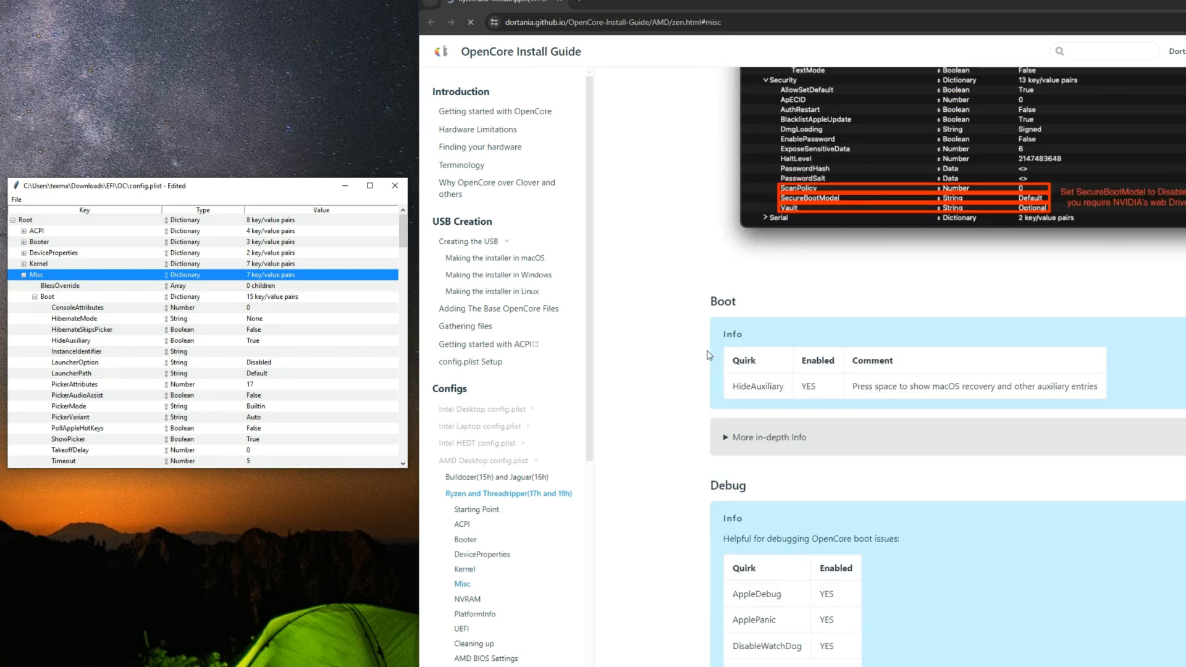
pyautogui.moveTo(732, 386); pyautogui.dragTo(788, 396)
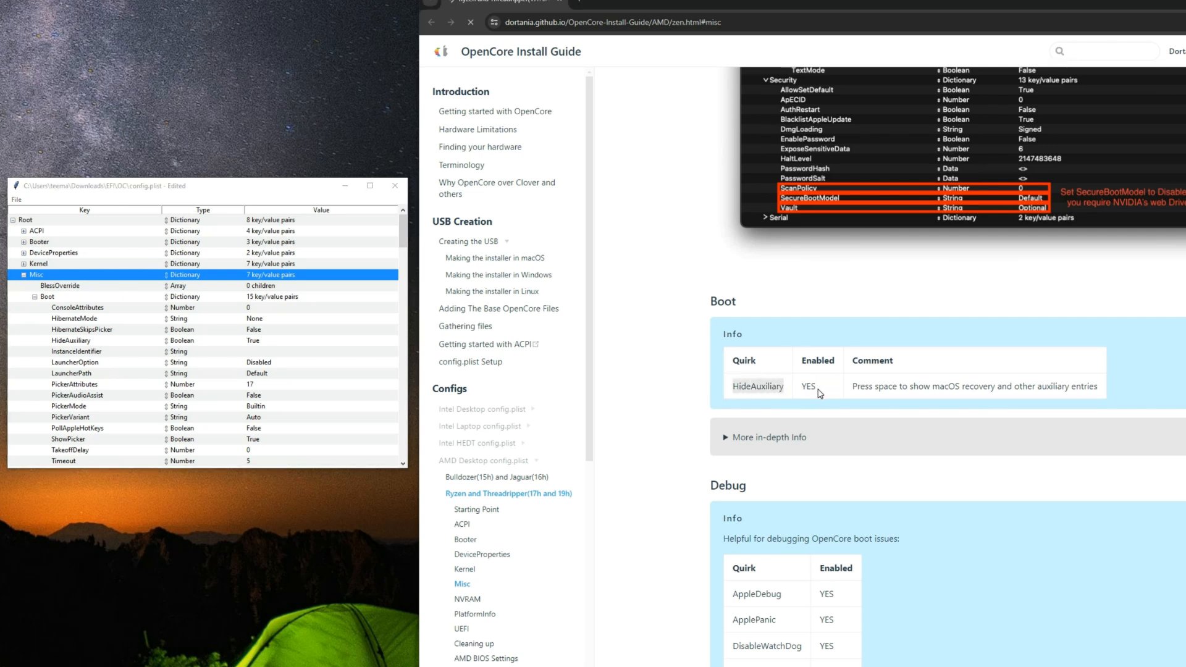
pyautogui.click(820, 393)
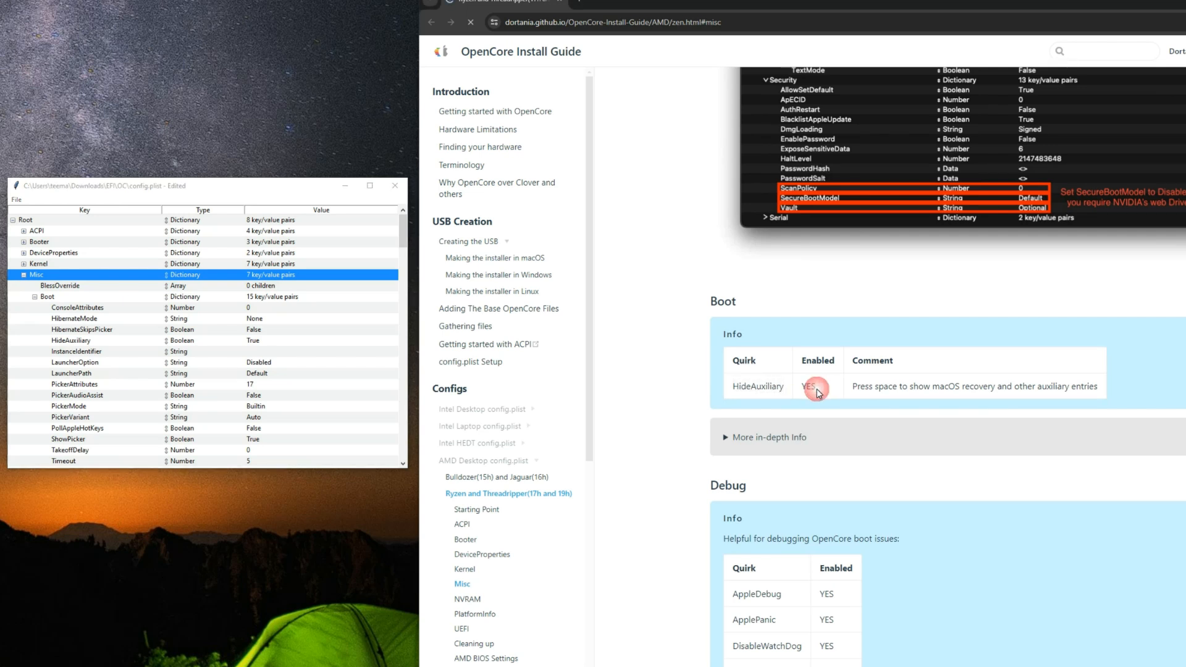
pyautogui.click(43, 298)
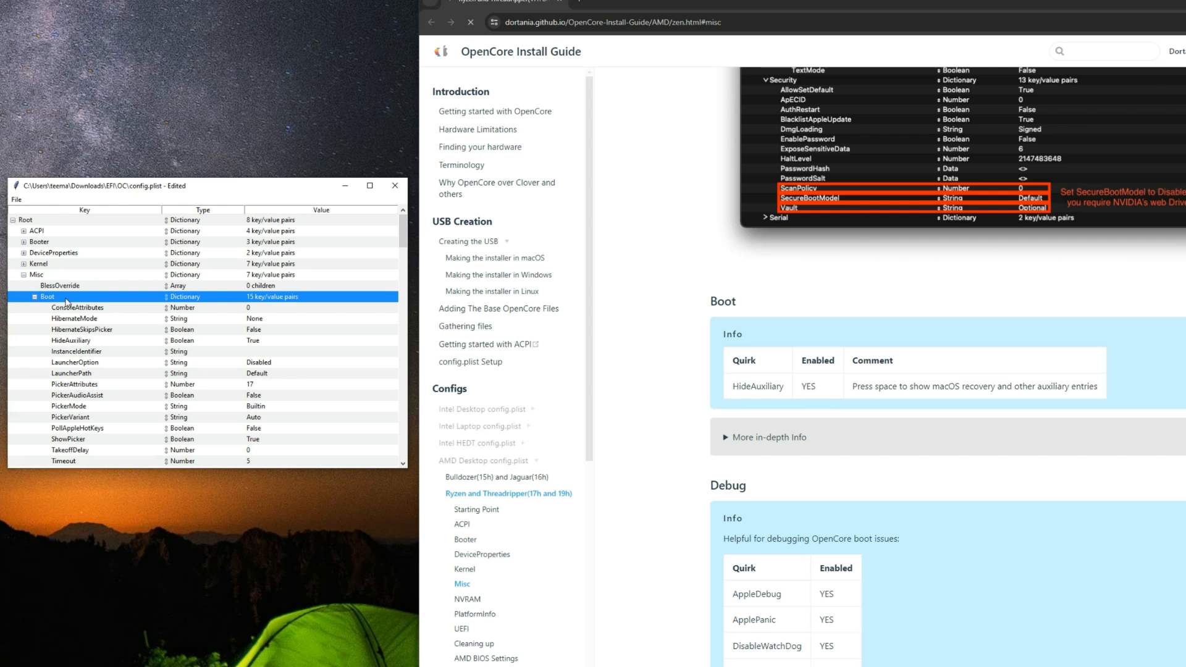
pyautogui.click(79, 343)
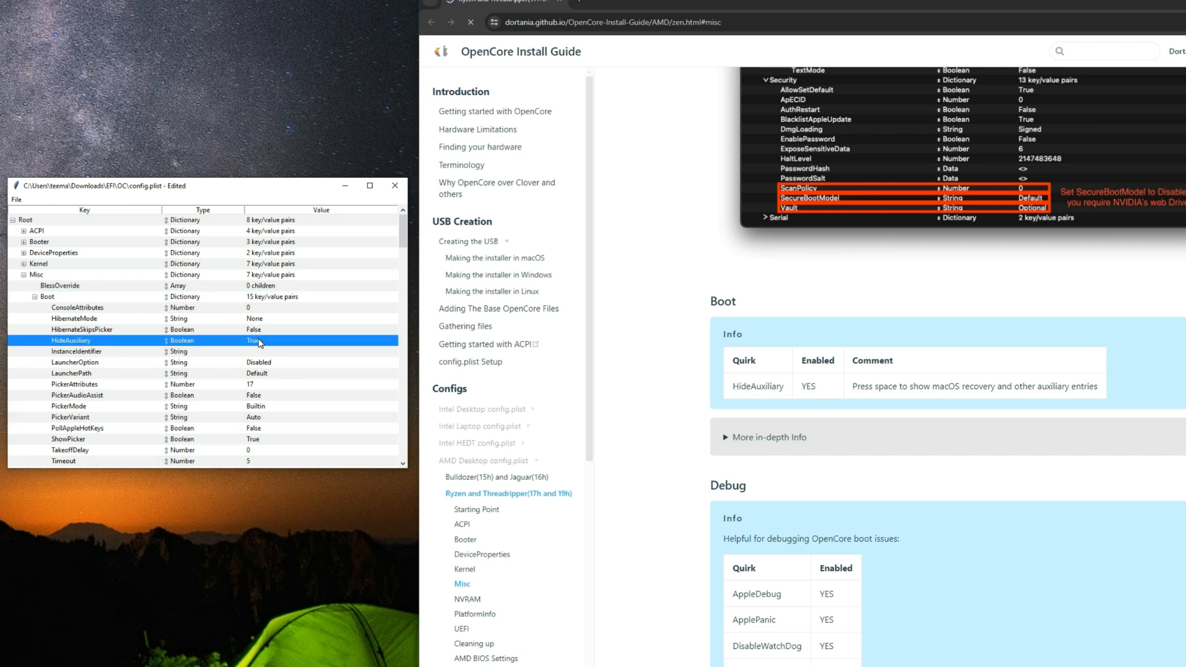
pyautogui.click(36, 298)
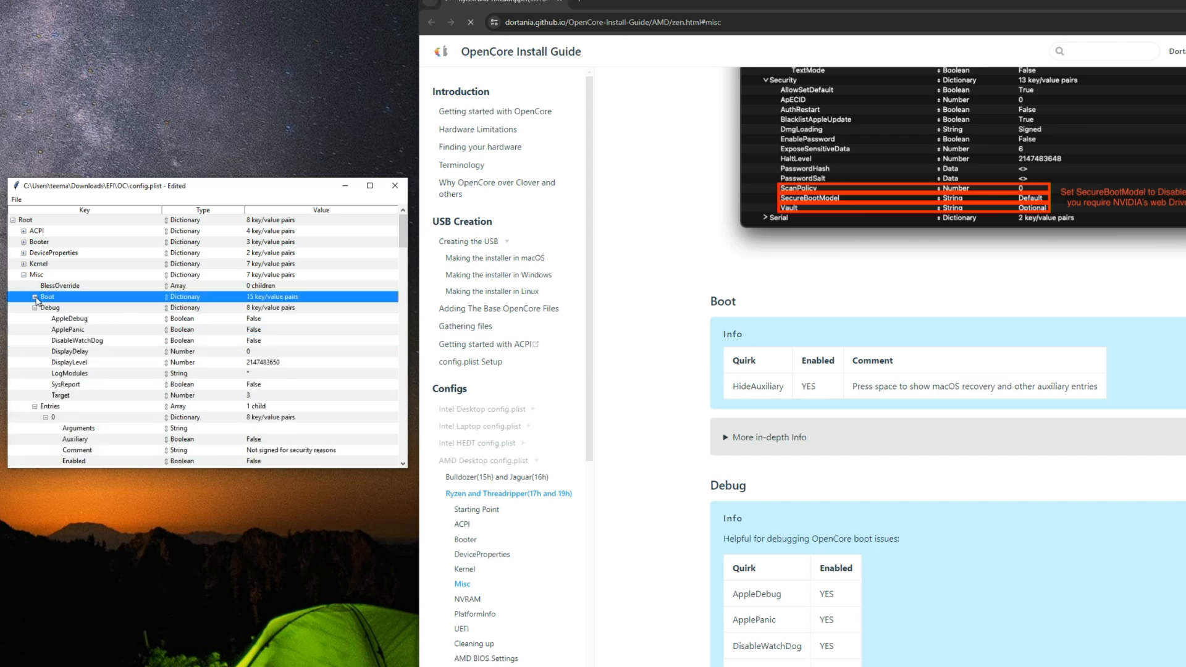
pyautogui.scroll(-2, 735, 446)
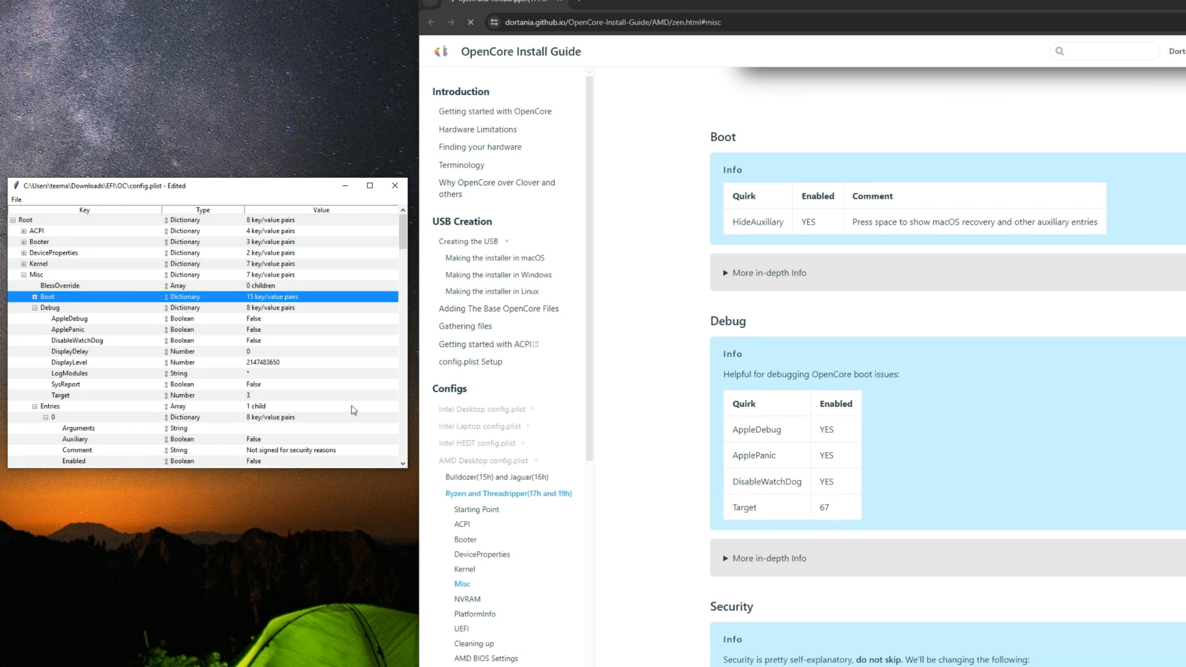
# Step: Set AppleDebug, ApplePanic and DisableWatchDog under Misc Debug to True, following the guide's Debug table
pyautogui.click(254, 321)
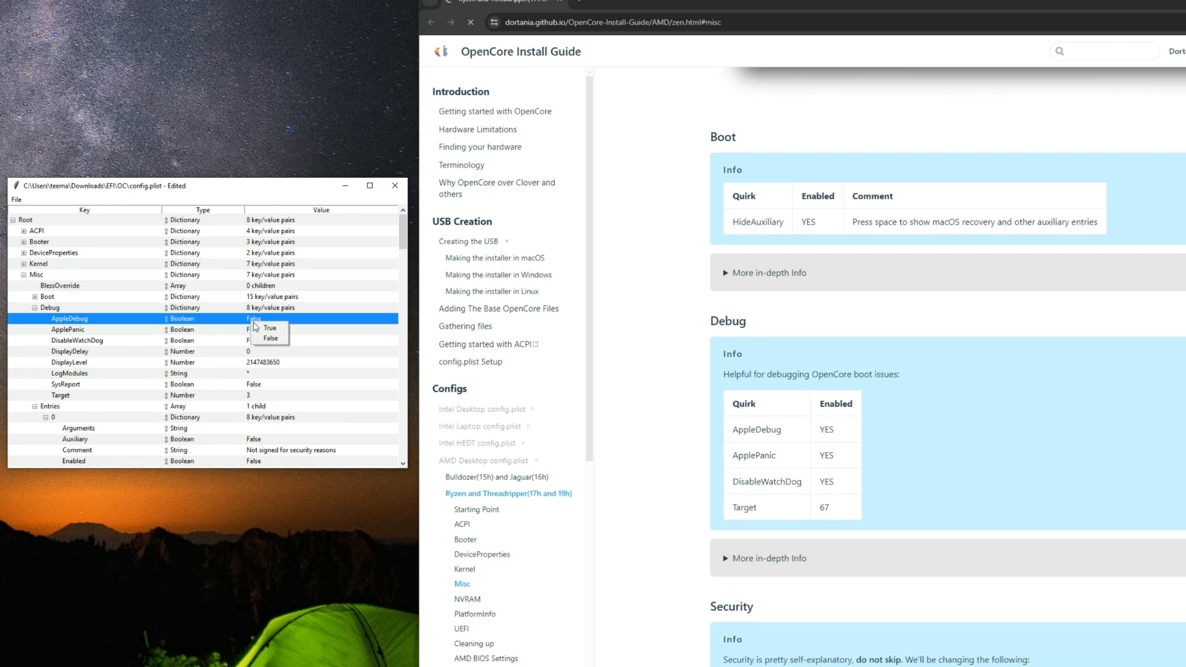
pyautogui.click(265, 328)
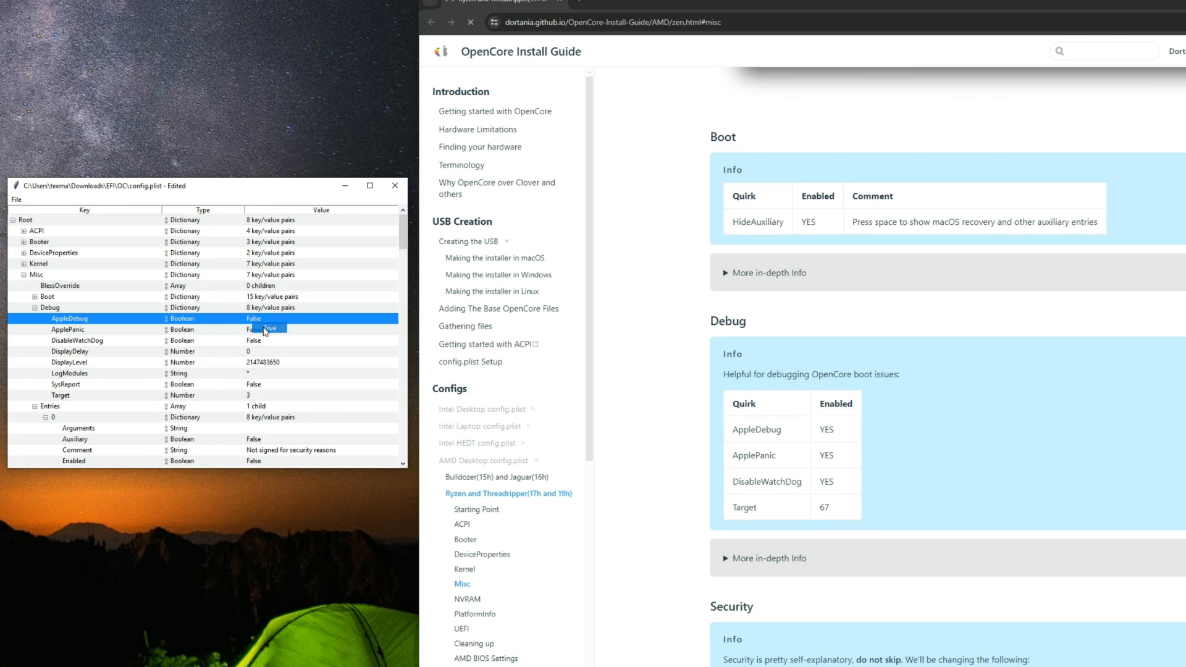
pyautogui.click(254, 332)
pyautogui.click(263, 339)
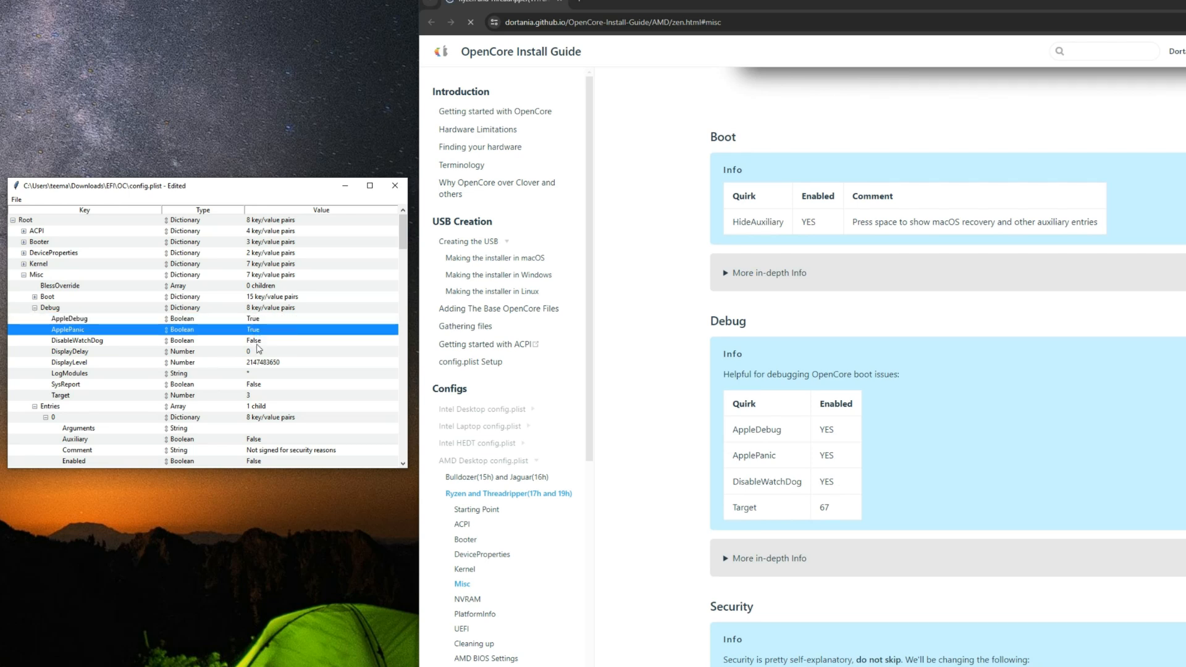
pyautogui.click(257, 343)
pyautogui.click(256, 341)
pyautogui.click(263, 350)
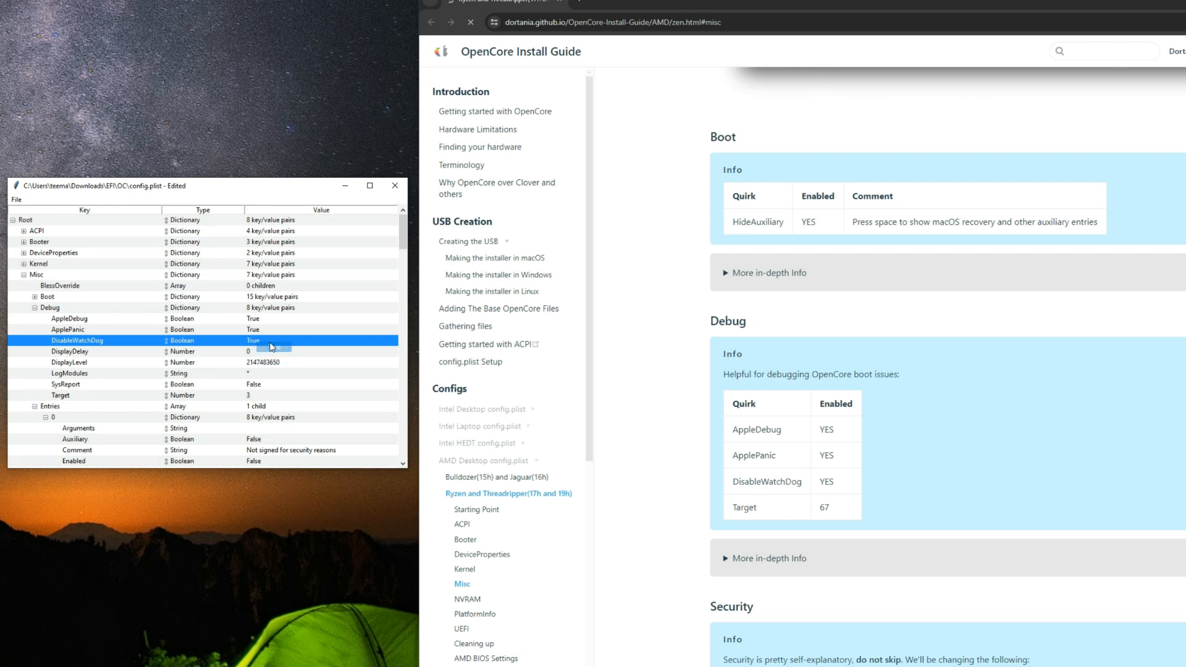
# Step: Set the Target number under Misc Debug to 67
pyautogui.click(255, 352)
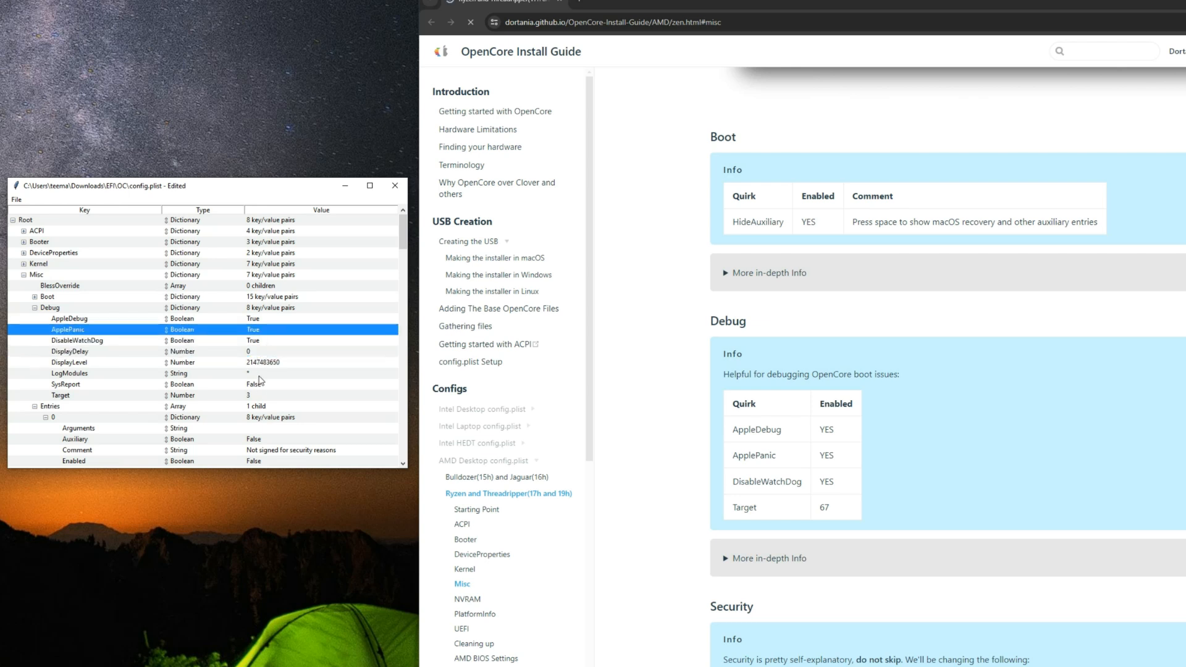
pyautogui.doubleClick(260, 399)
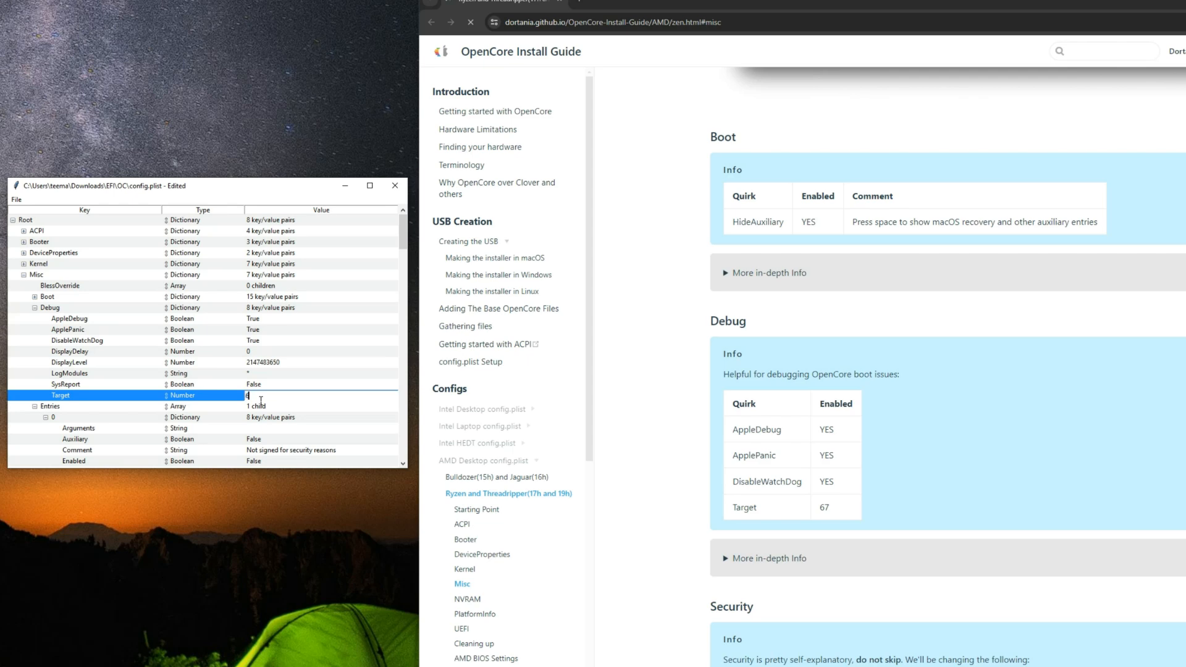
pyautogui.click(294, 376)
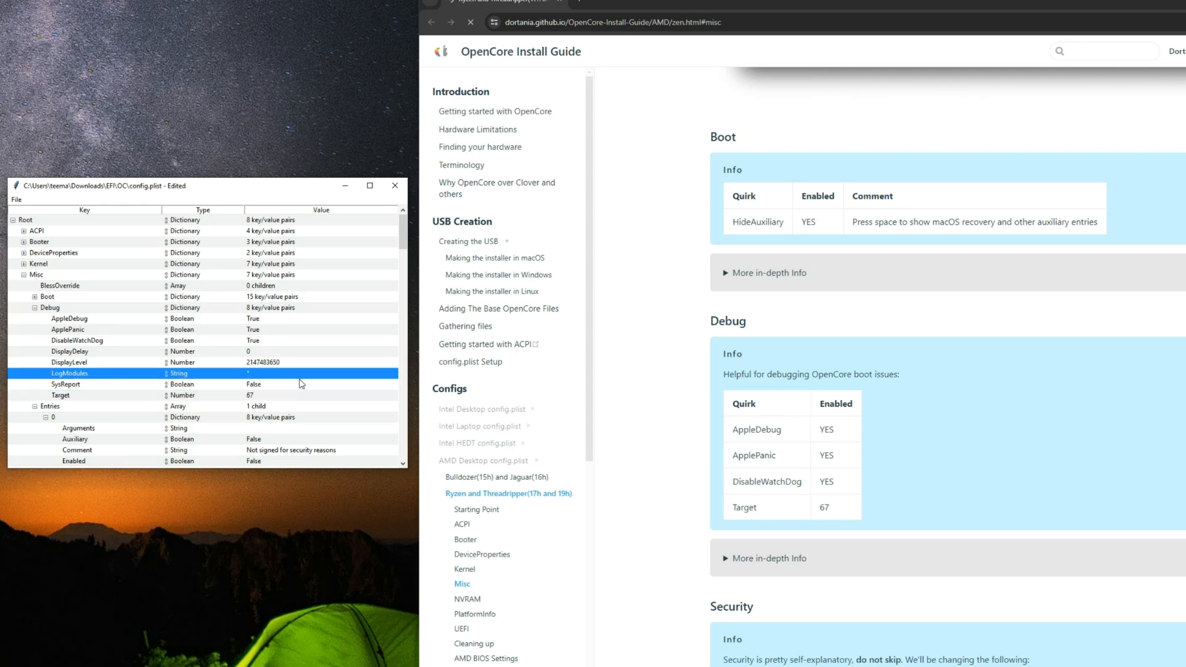
# Step: Review the guide's Security quirk table, and collapse Debug and Entries under Misc to reach the Security settings
pyautogui.scroll(-4, 734, 402)
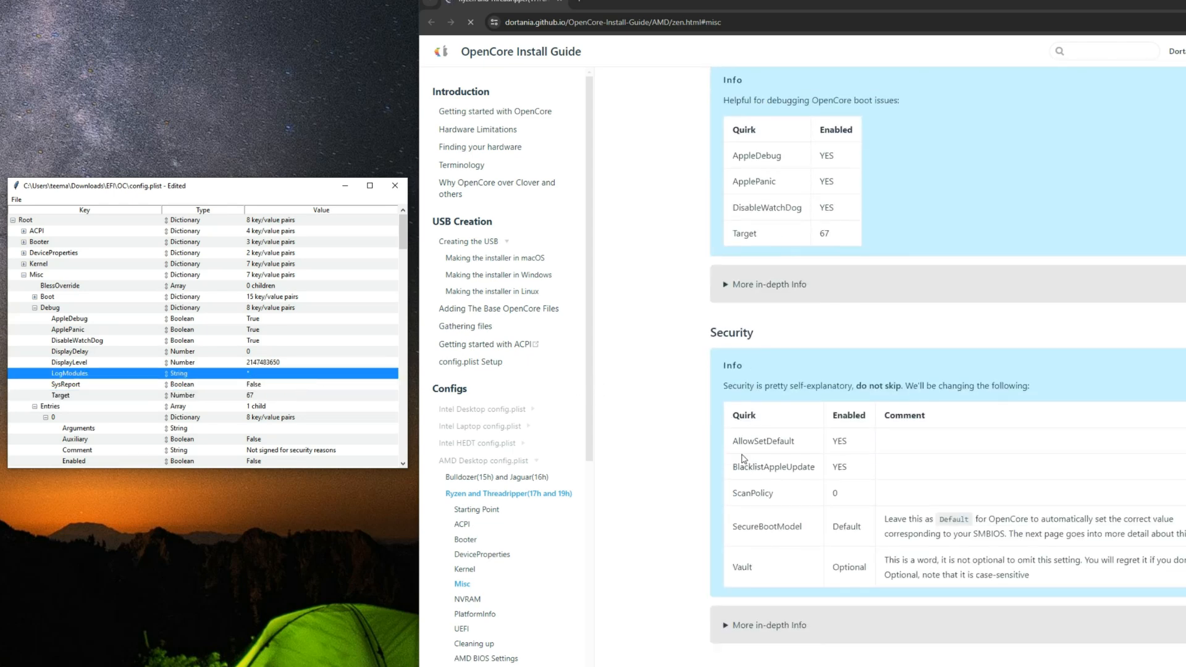
pyautogui.click(747, 450)
pyautogui.moveTo(739, 443); pyautogui.dragTo(814, 467)
pyautogui.click(841, 444)
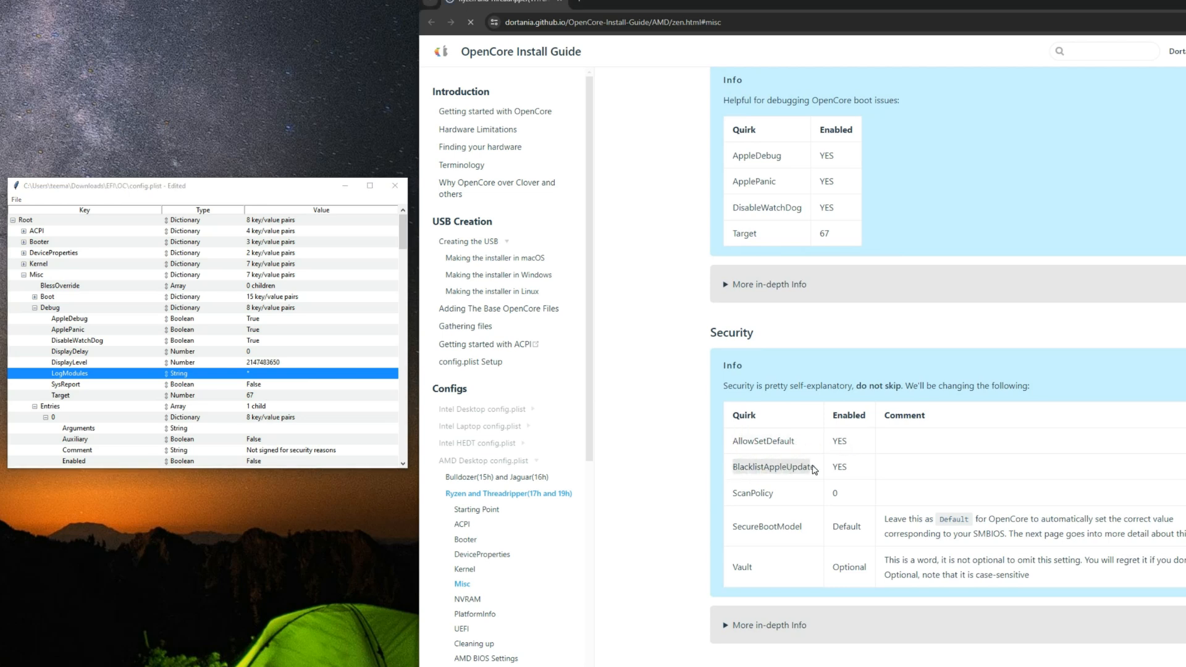
pyautogui.click(795, 504)
pyautogui.moveTo(736, 494); pyautogui.dragTo(756, 495)
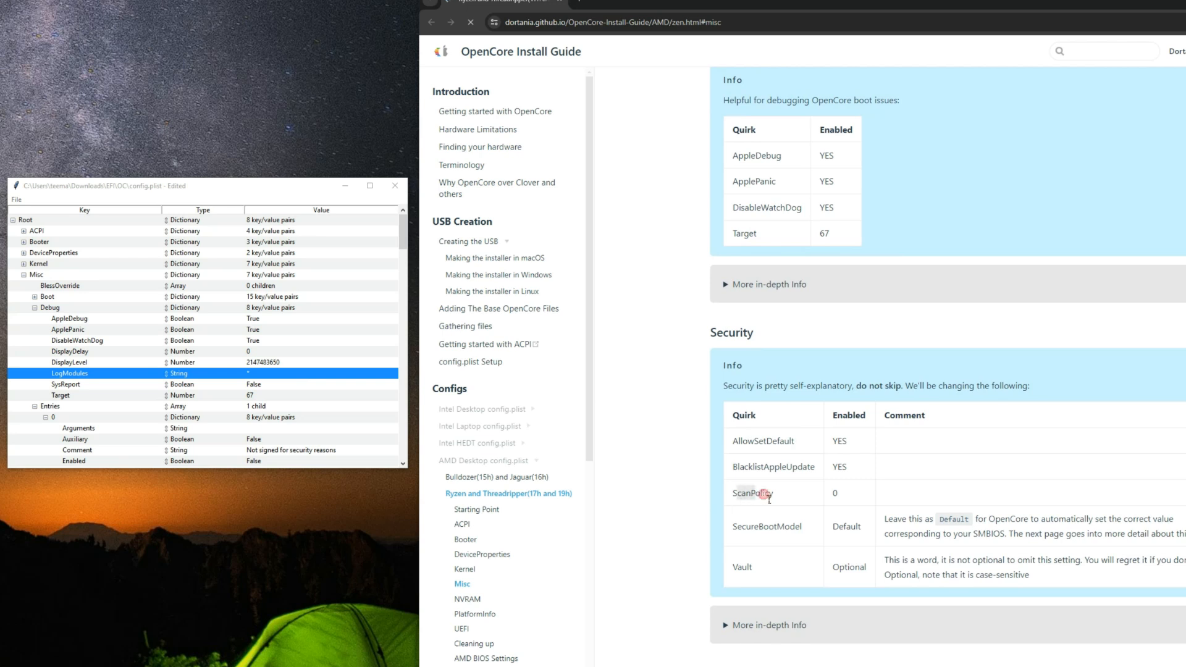
pyautogui.click(35, 307)
pyautogui.click(35, 319)
pyautogui.click(52, 329)
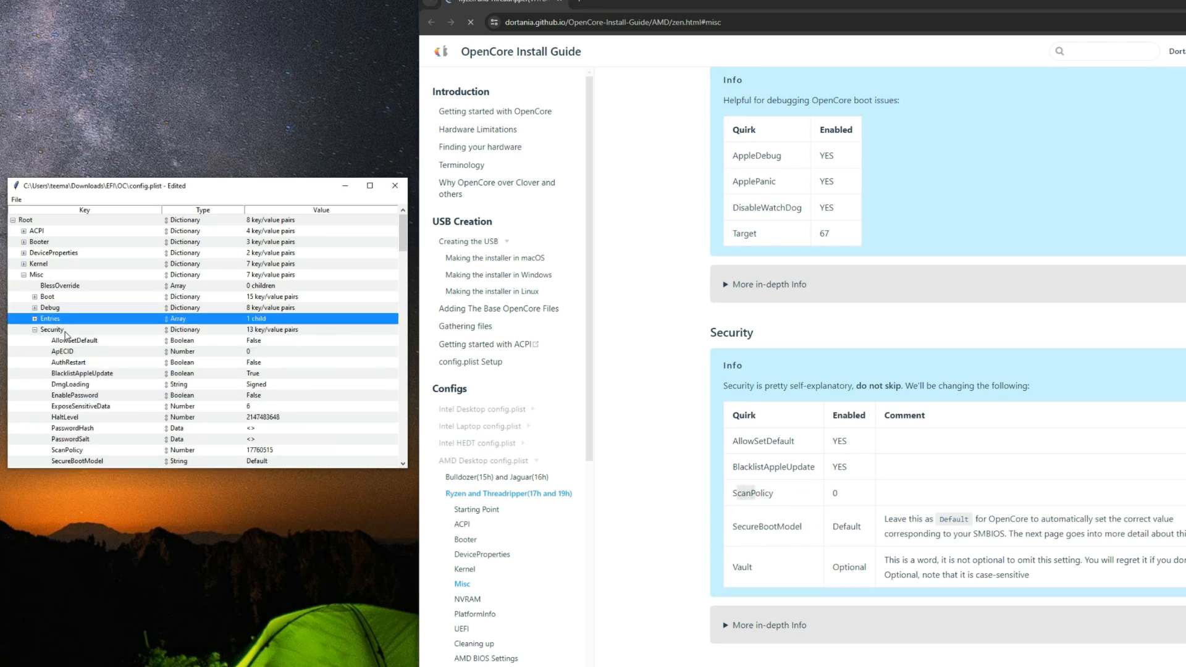
# Step: Set AllowSetDefault under Misc Security to True and check BlacklistAppleUpdate against the guide's table
pyautogui.scroll(-1, 110, 352)
pyautogui.click(104, 332)
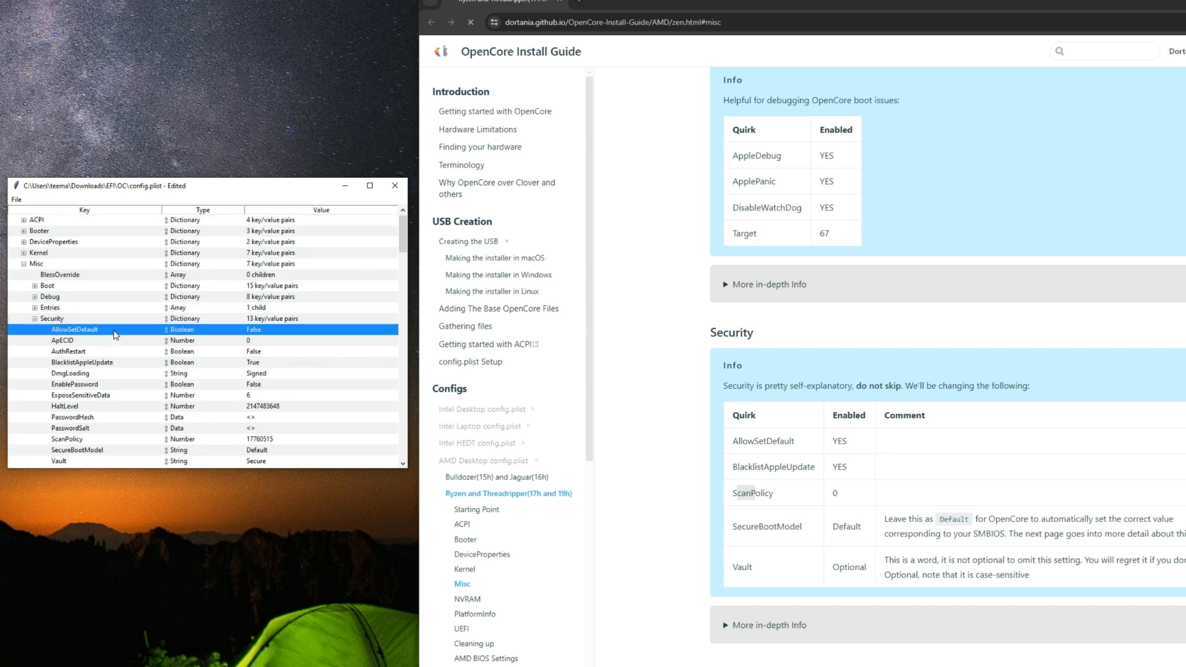
pyautogui.doubleClick(258, 332)
pyautogui.click(272, 334)
pyautogui.click(114, 364)
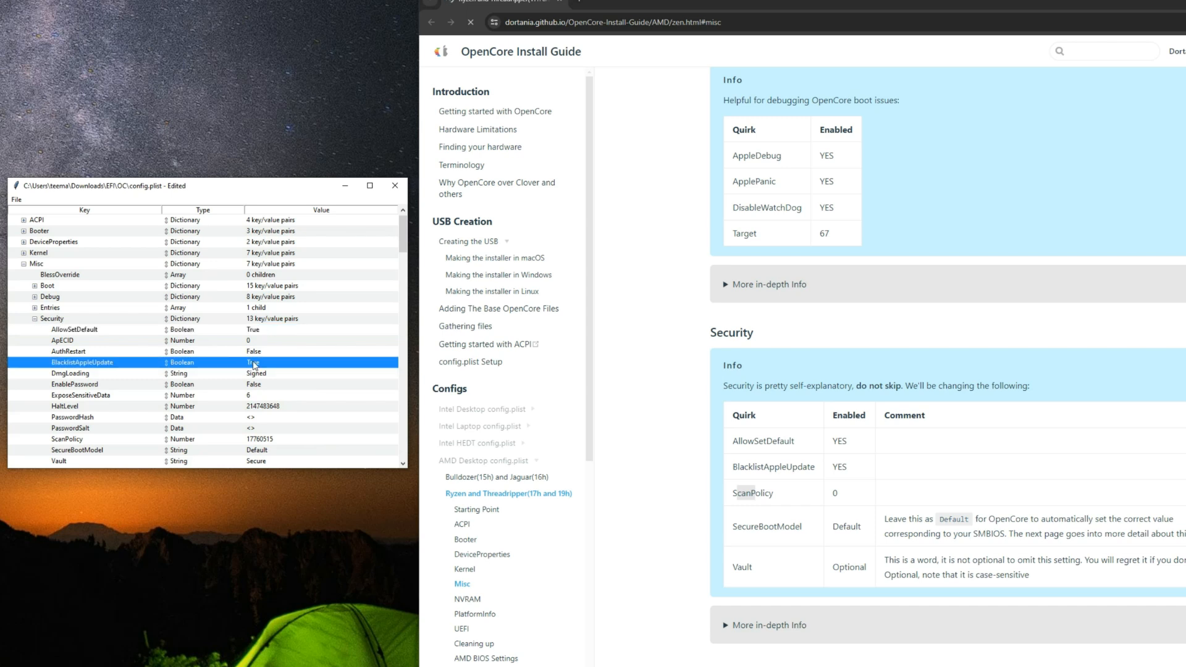
pyautogui.click(254, 396)
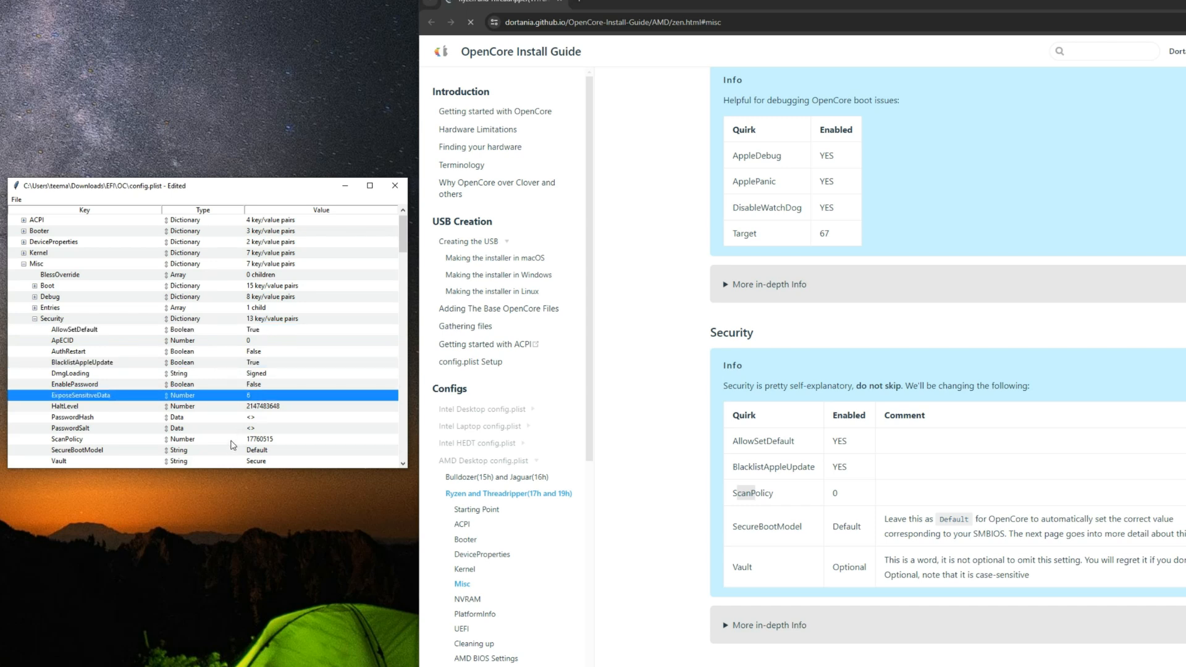
# Step: Set the ScanPolicy number under Misc Security to 0
pyautogui.click(235, 440)
pyautogui.click(272, 439)
pyautogui.write('0')
pyautogui.click(237, 442)
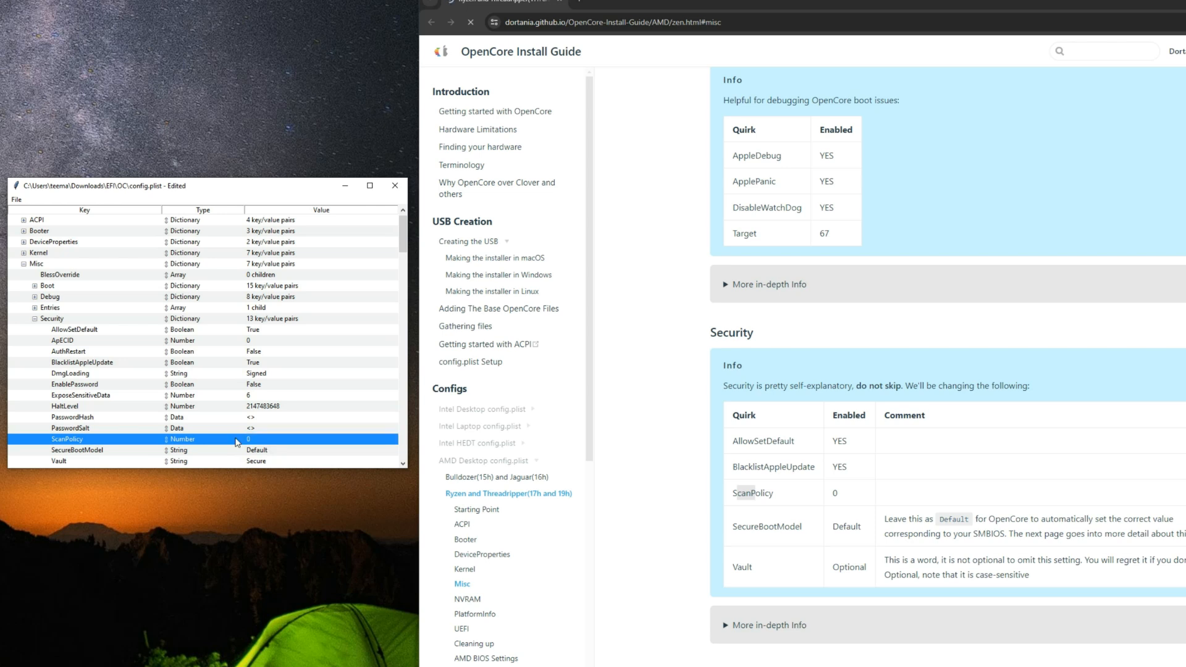
# Step: Check SecureBootModel against the guide, set Vault under Misc Security to Optional, and collapse Security
pyautogui.scroll(-1, 273, 423)
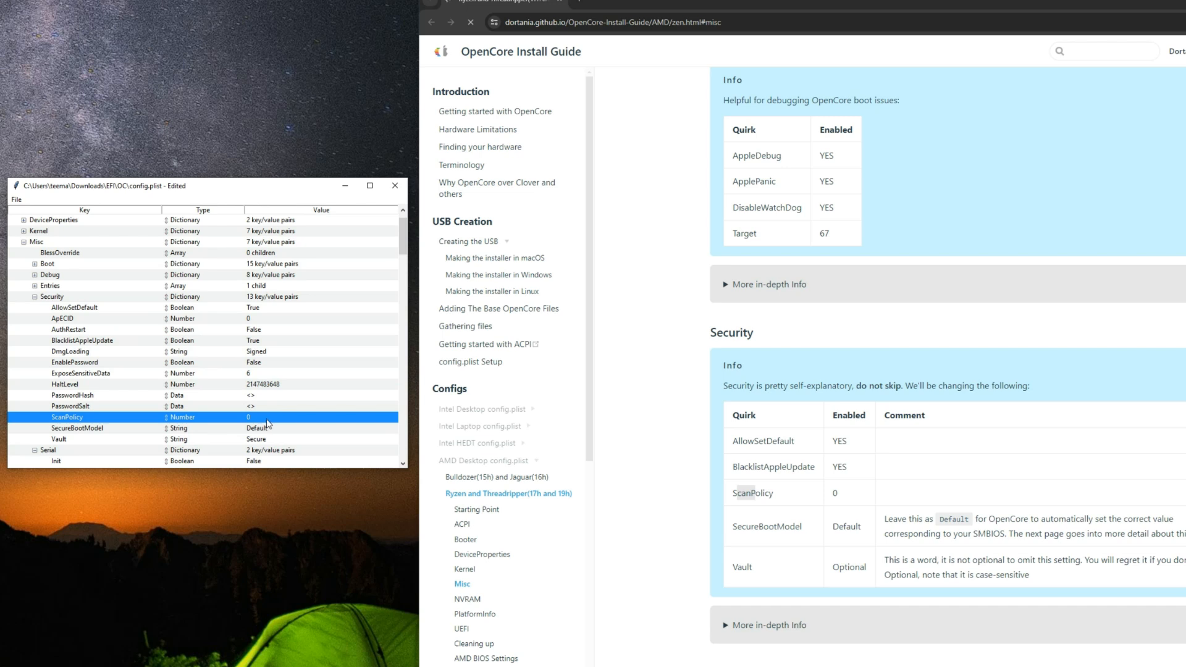
pyautogui.click(266, 428)
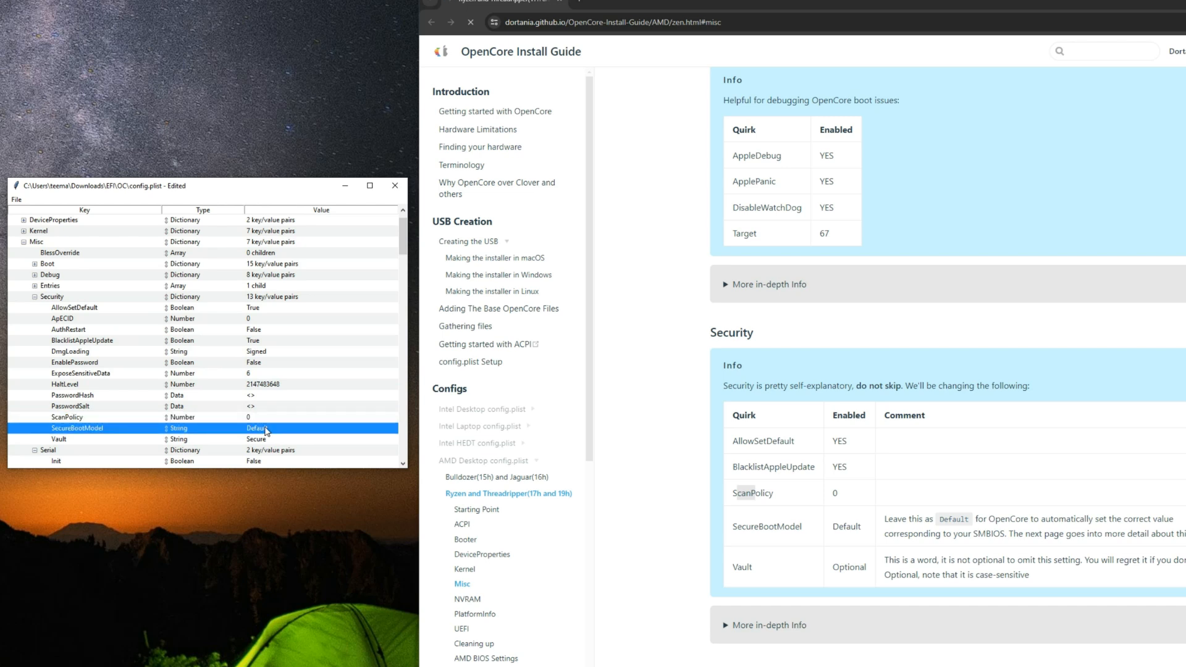
pyautogui.click(261, 443)
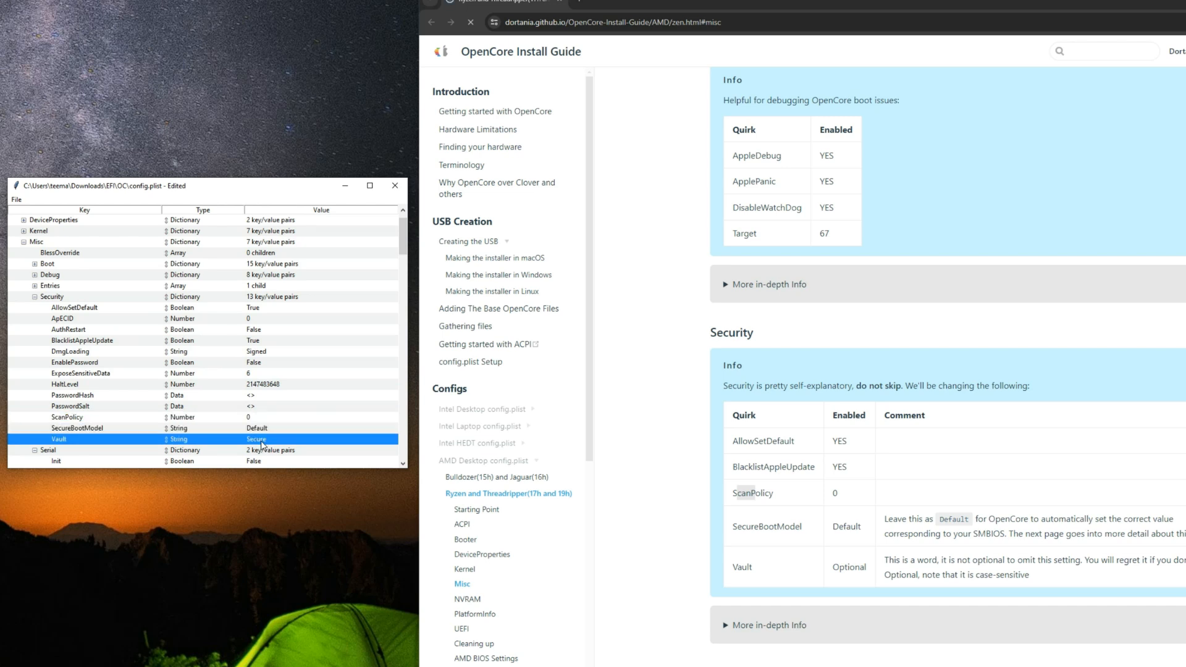
pyautogui.doubleClick(263, 440)
pyautogui.write('O')
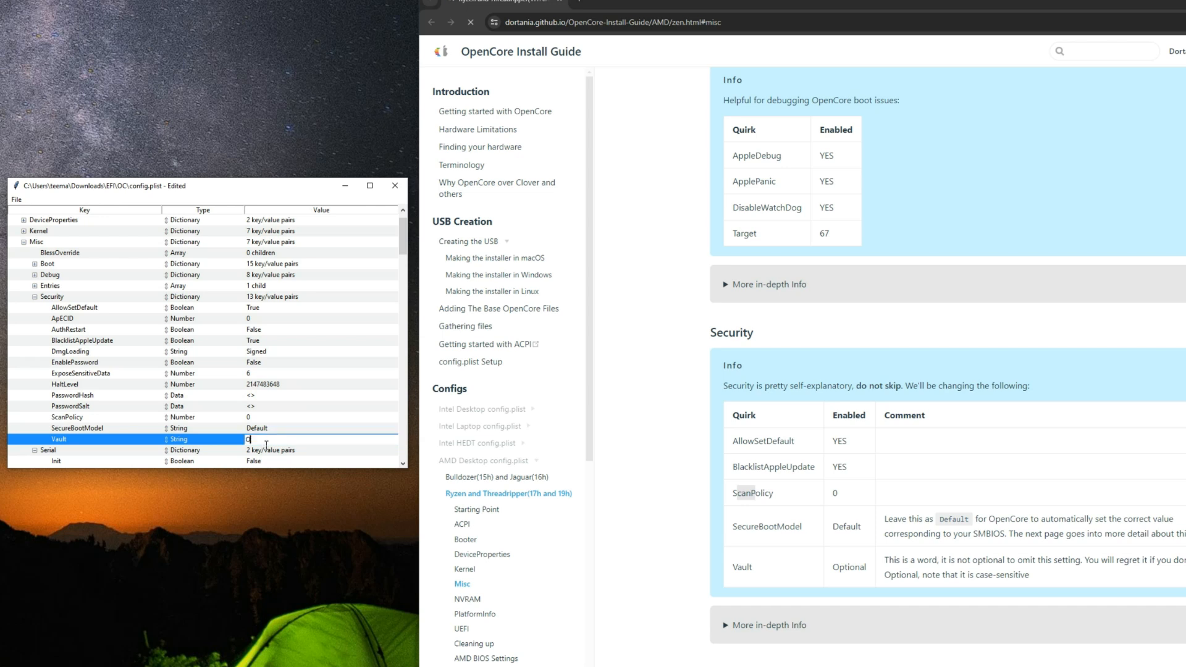
pyautogui.write('ptional')
pyautogui.press('Return')
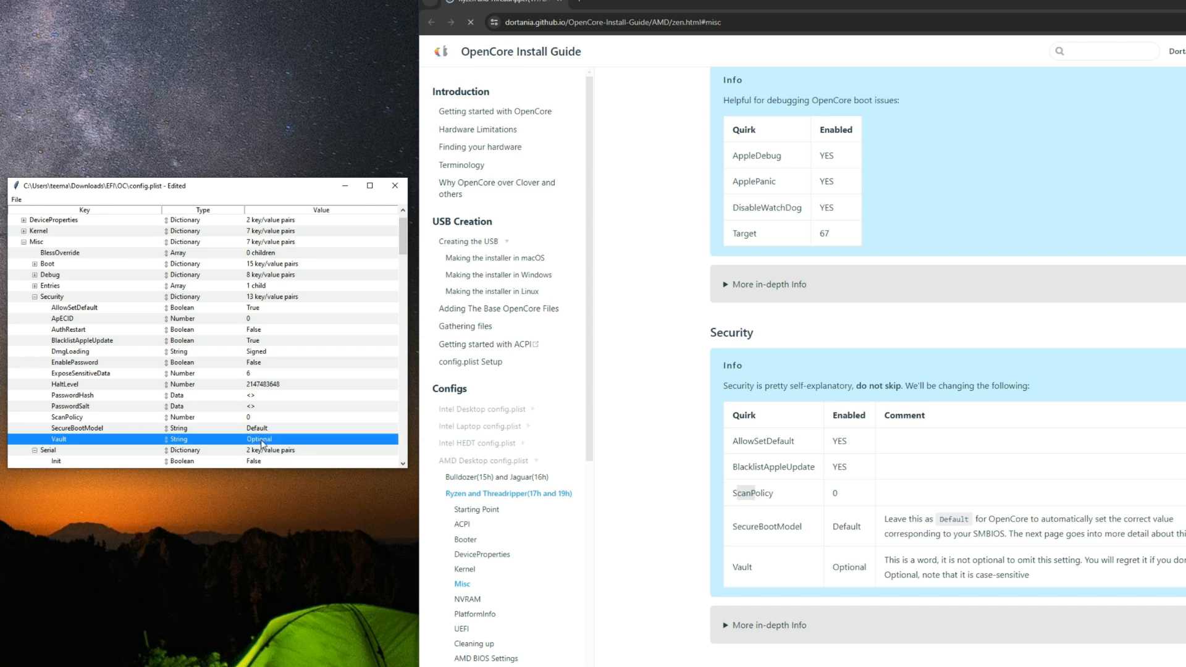
pyautogui.click(35, 297)
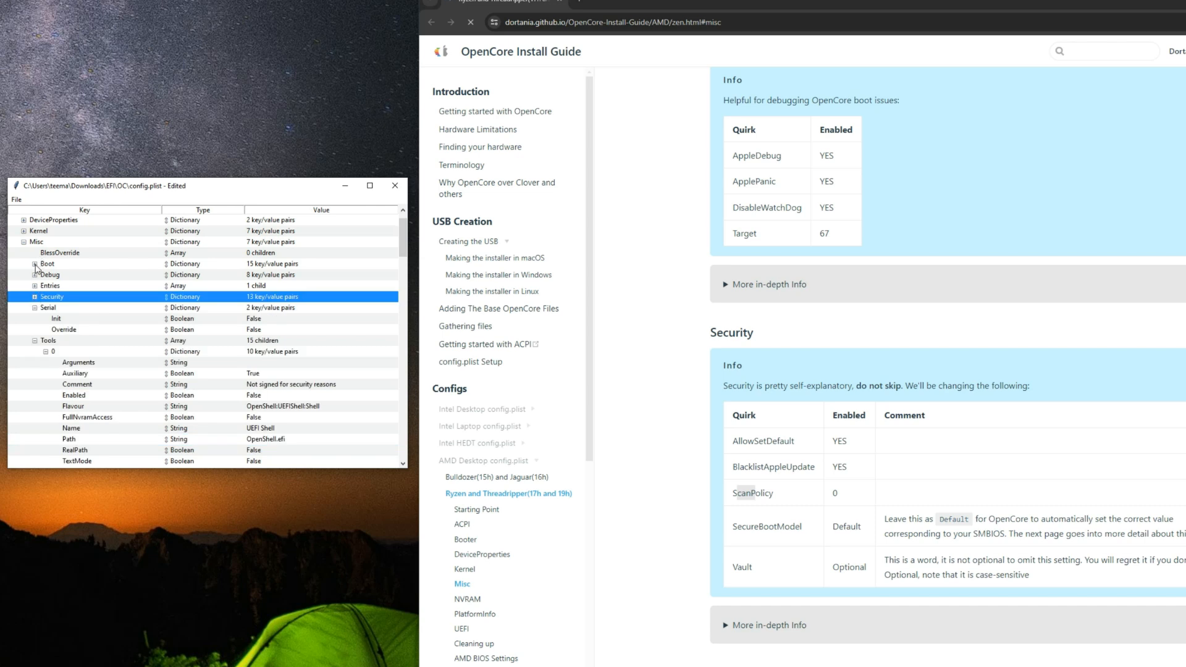
# Step: Set PickerMode under Misc Boot to External and collapse Boot again
pyautogui.click(34, 264)
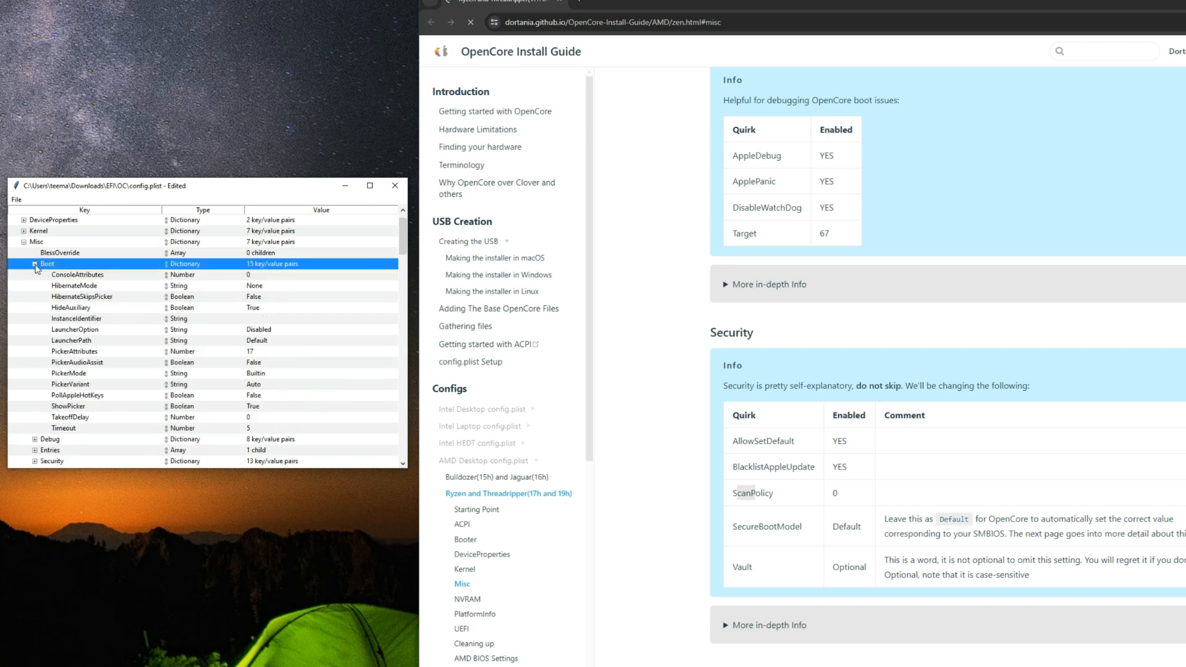
pyautogui.click(107, 375)
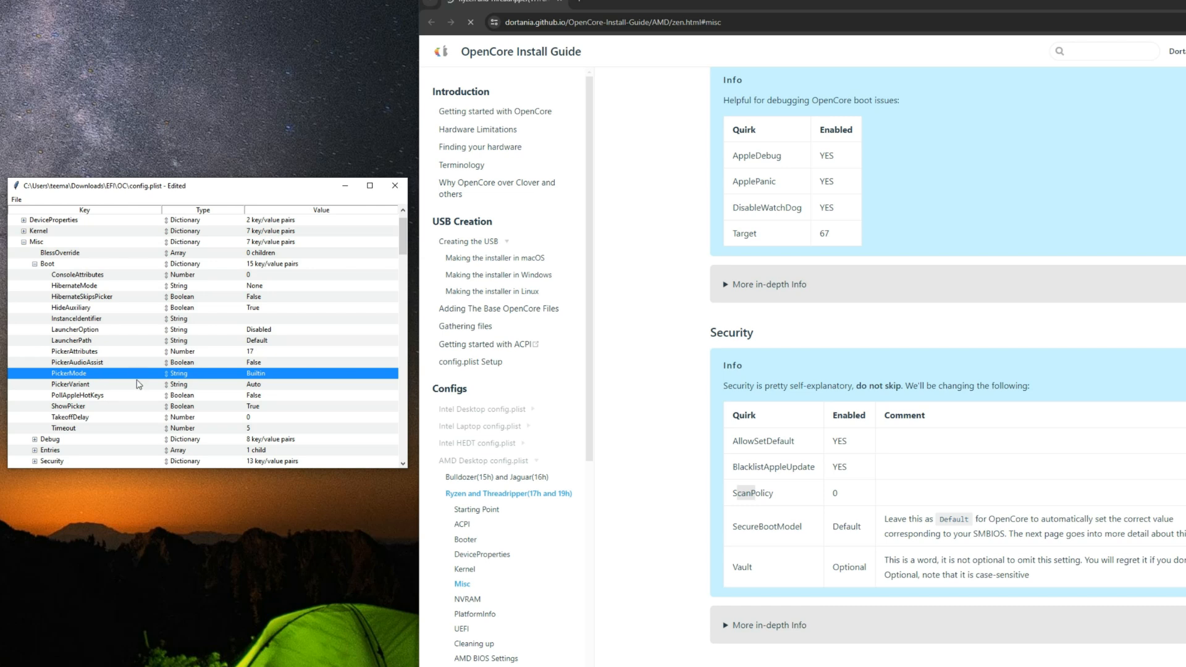
pyautogui.doubleClick(263, 374)
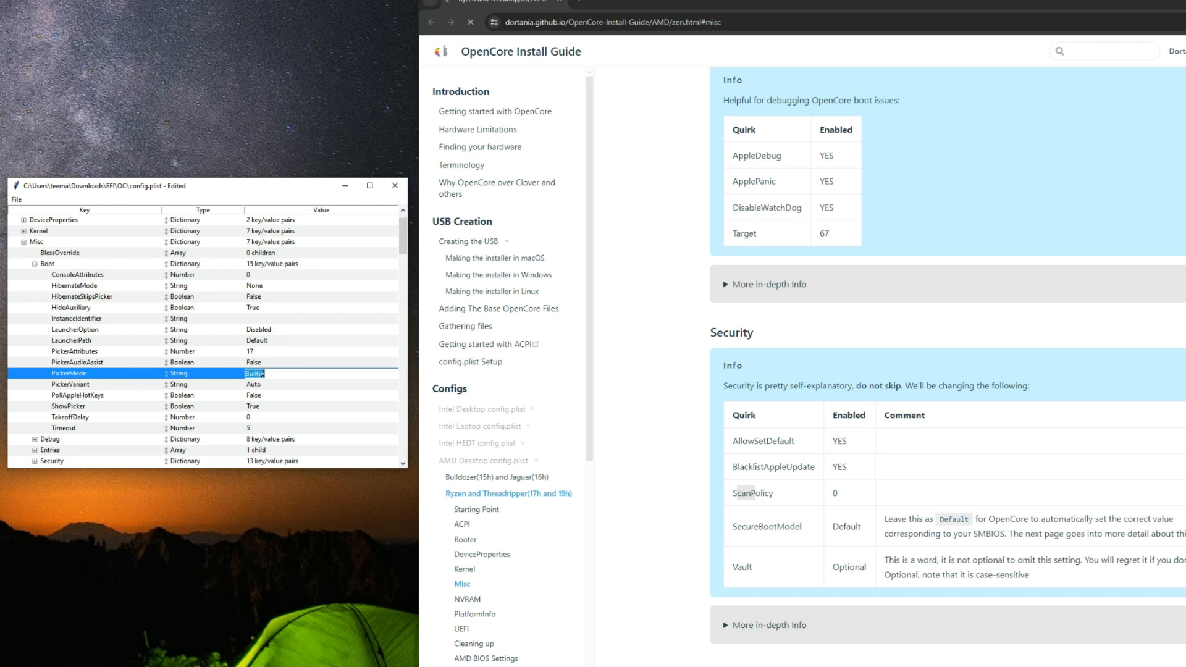
pyautogui.write('External')
pyautogui.press('Return')
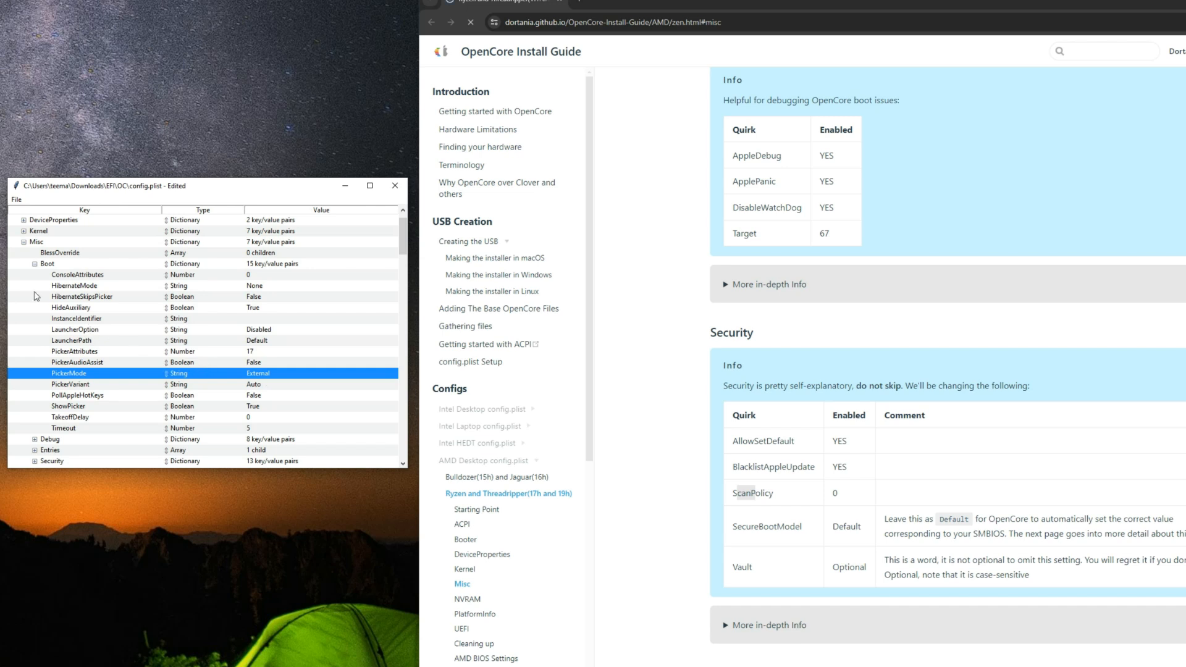
pyautogui.click(35, 265)
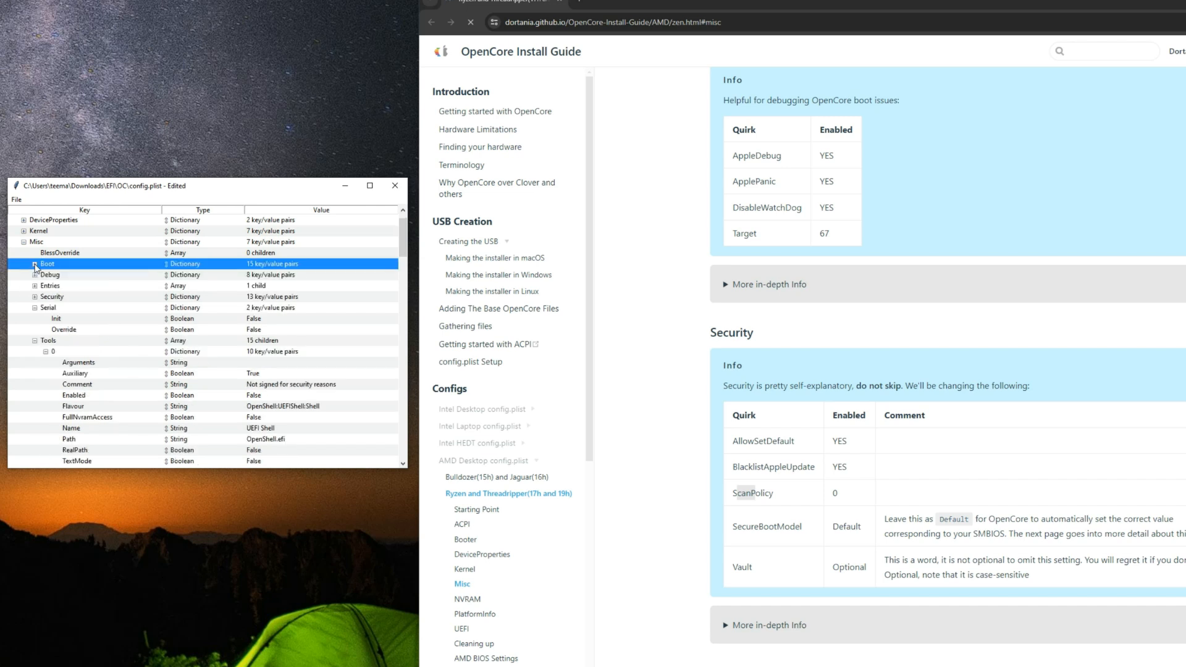
# Step: Collapse the Misc section and expand NVRAM, moving on to the boot-args table in the guide's NVRAM section
pyautogui.click(24, 242)
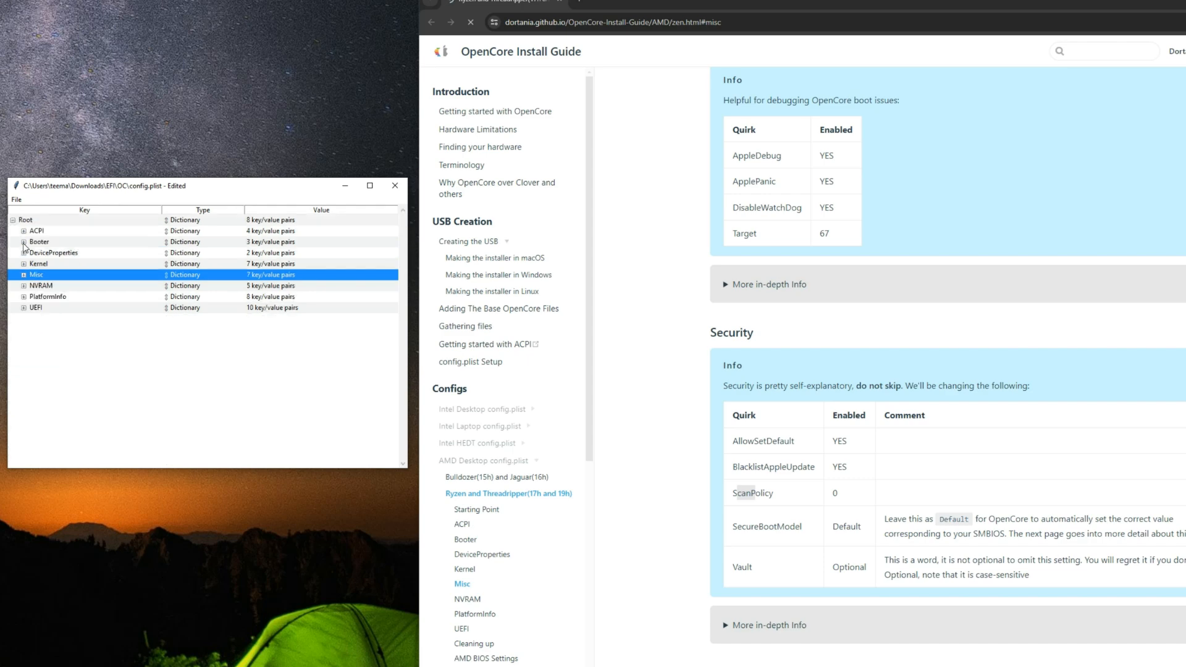
pyautogui.scroll(-5, 722, 418)
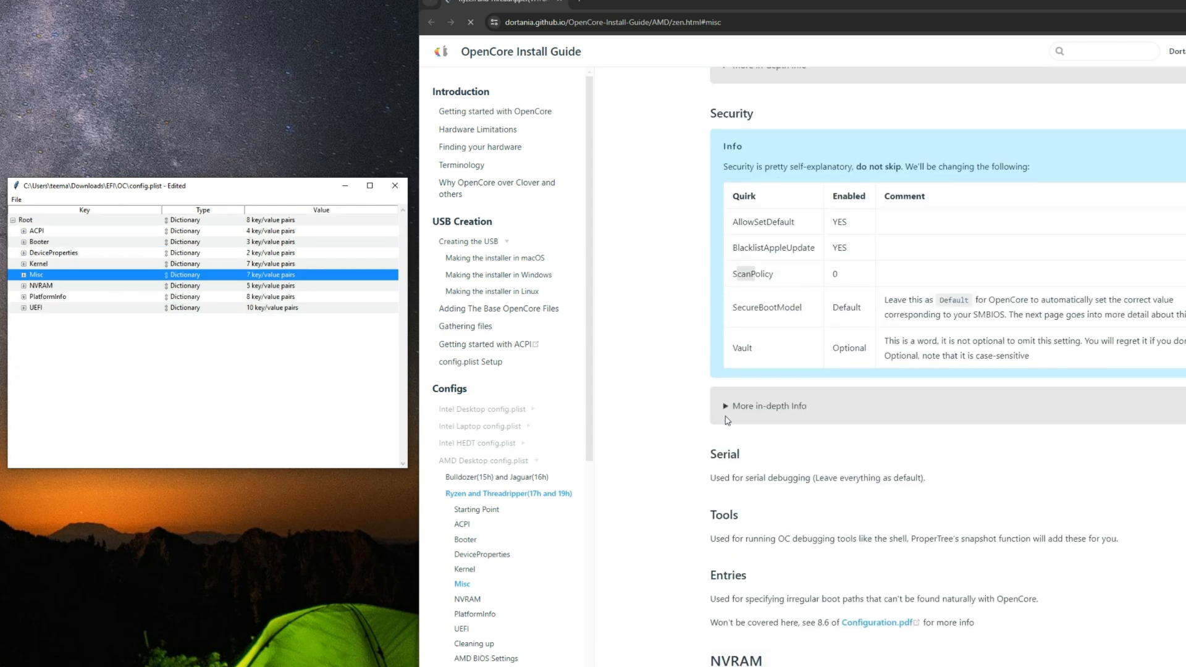
pyautogui.scroll(-5, 724, 419)
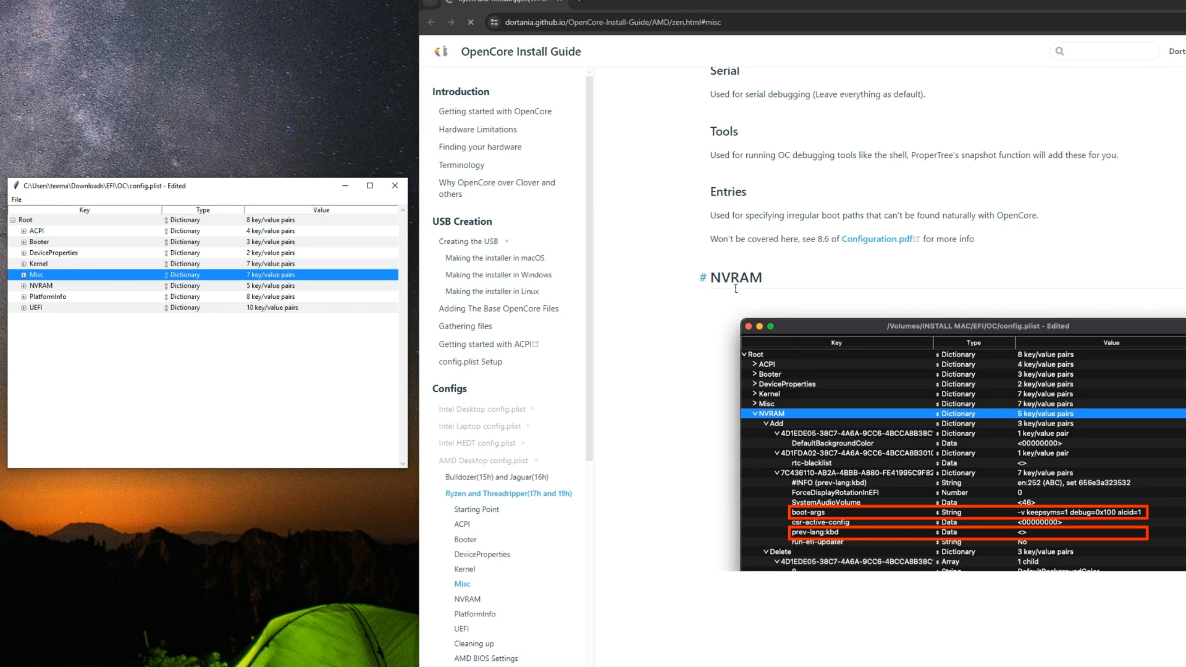
pyautogui.scroll(-12, 728, 278)
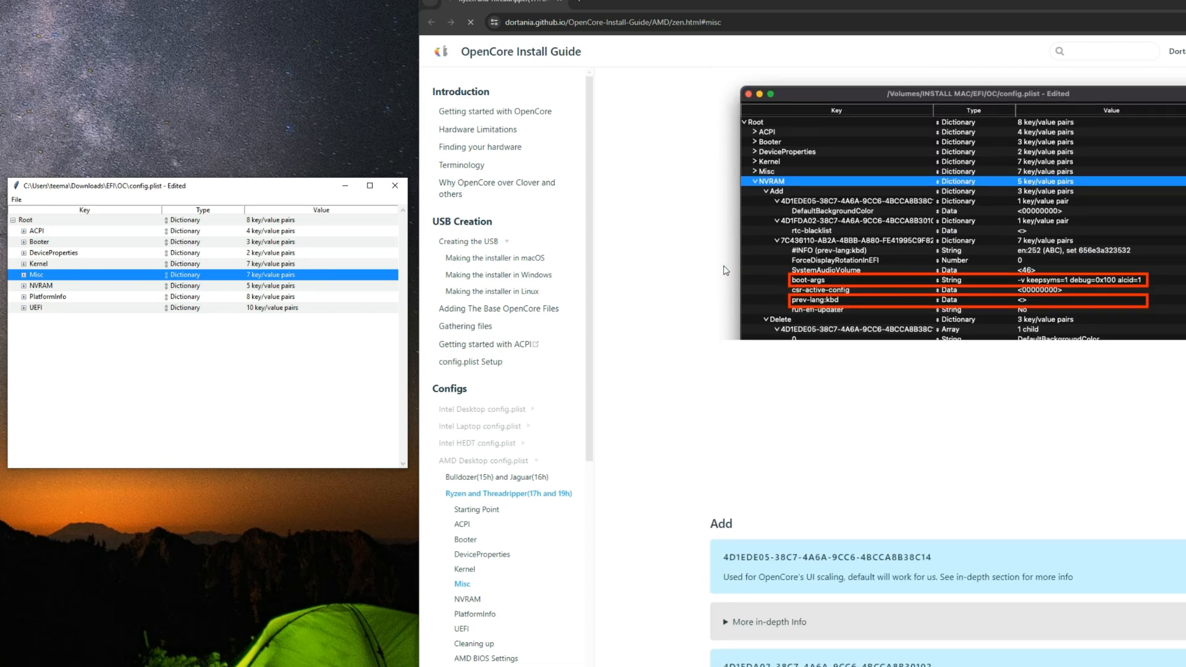
pyautogui.scroll(-1, 726, 270)
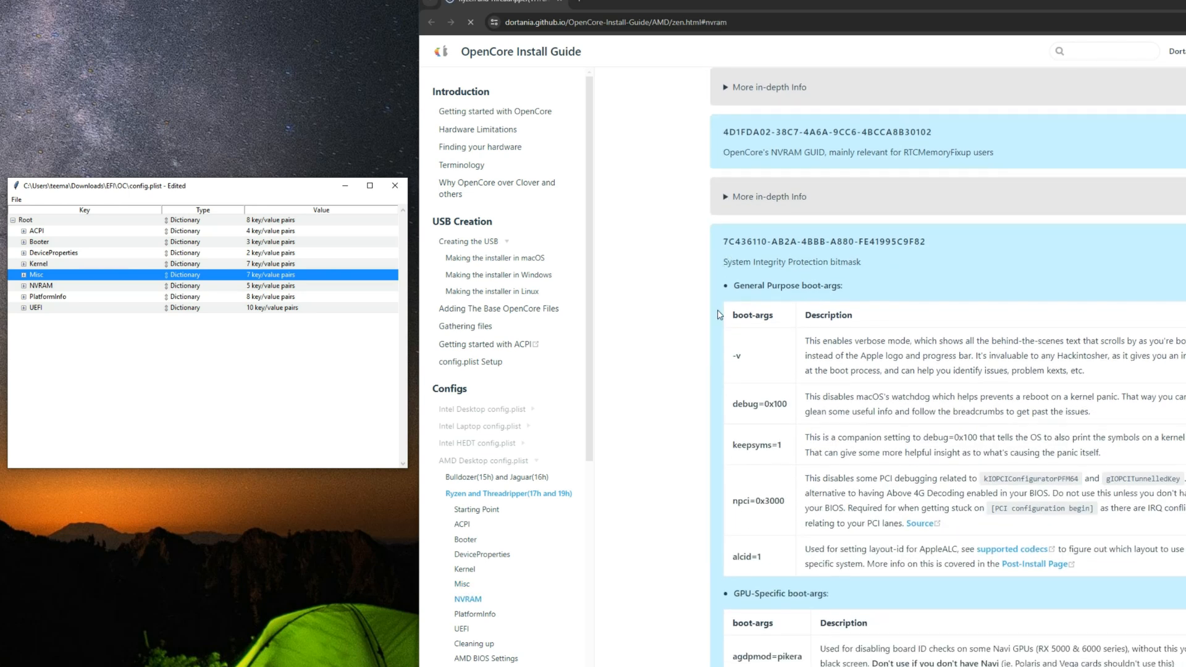
pyautogui.click(23, 285)
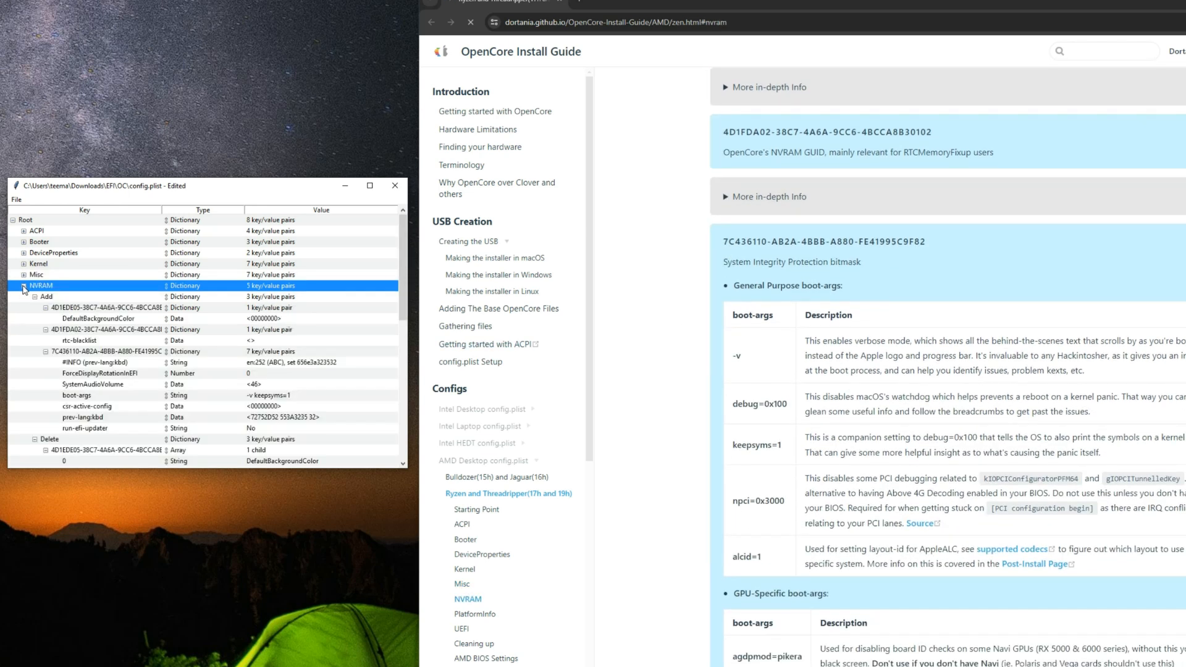
# Step: Locate boot-args under NVRAM Add and read the guide's description of npci=0x3000 and its BIOS requirement
pyautogui.click(68, 296)
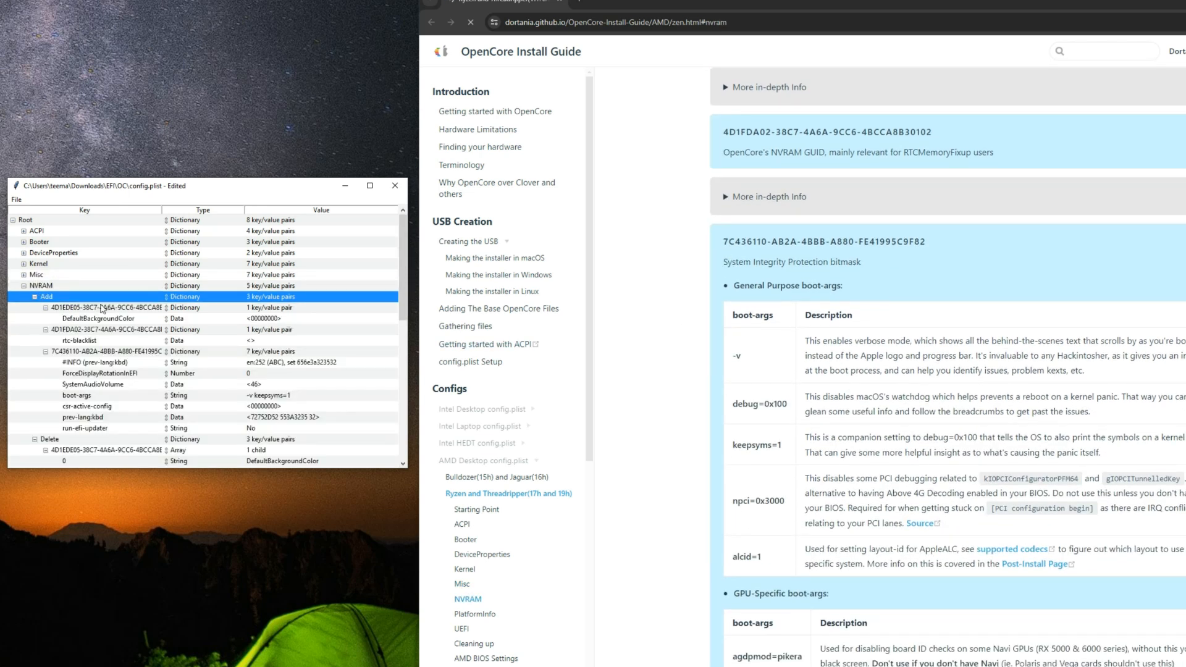
pyautogui.click(91, 397)
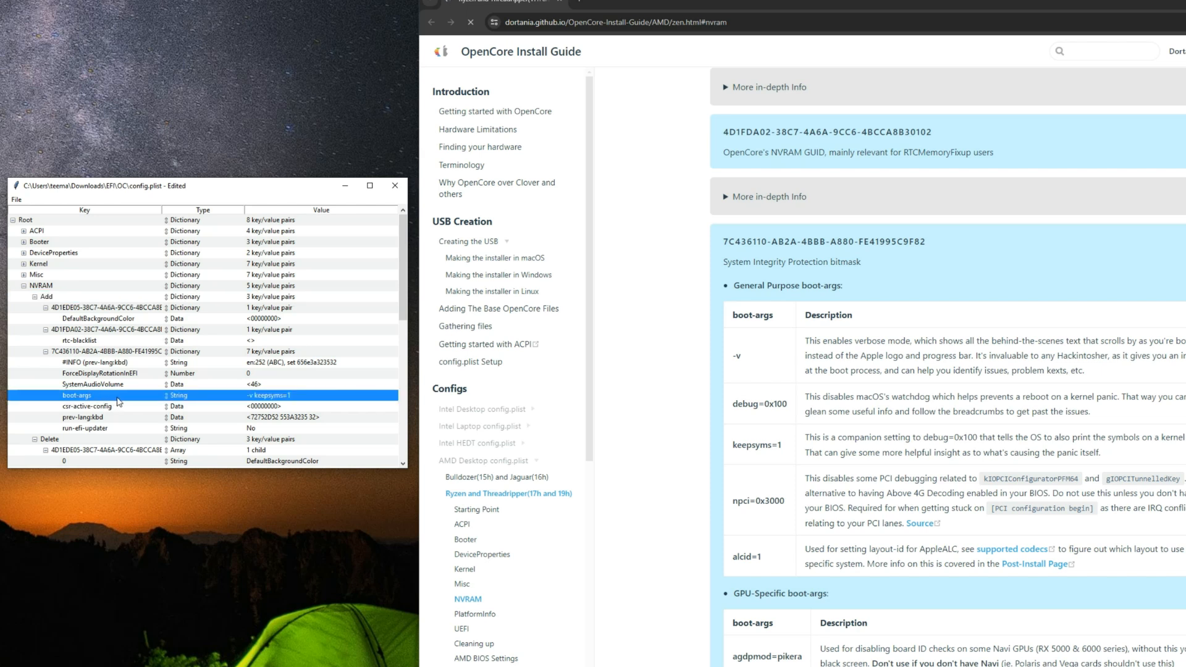
pyautogui.doubleClick(276, 398)
pyautogui.press('Home')
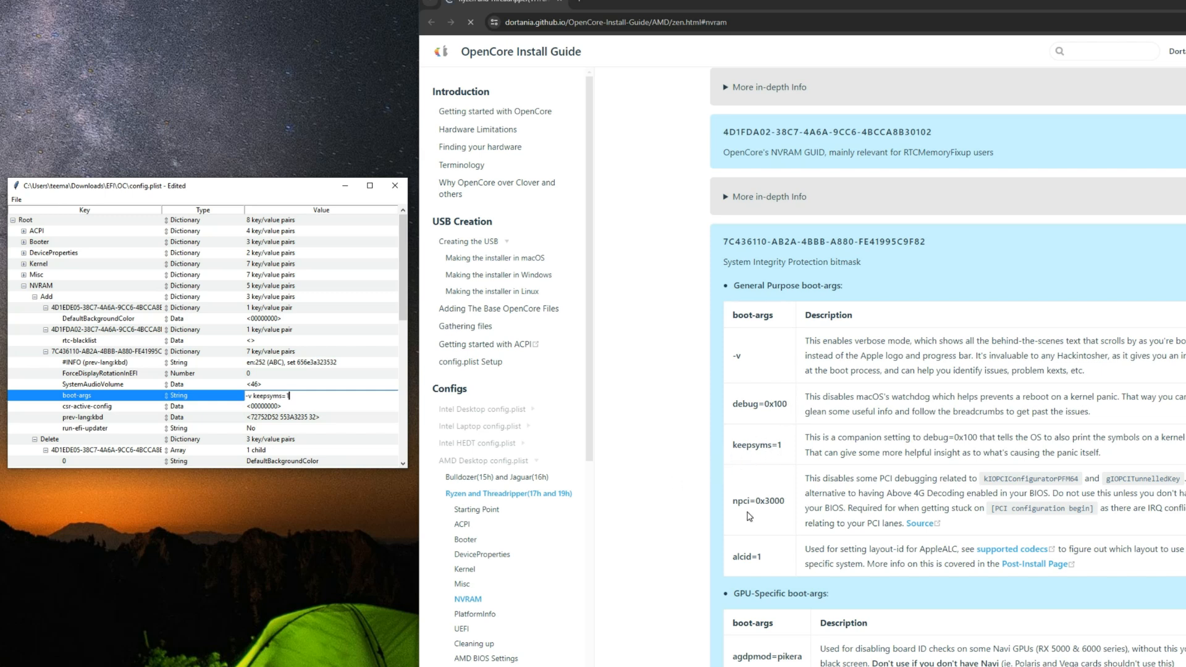
pyautogui.moveTo(733, 506); pyautogui.dragTo(788, 507)
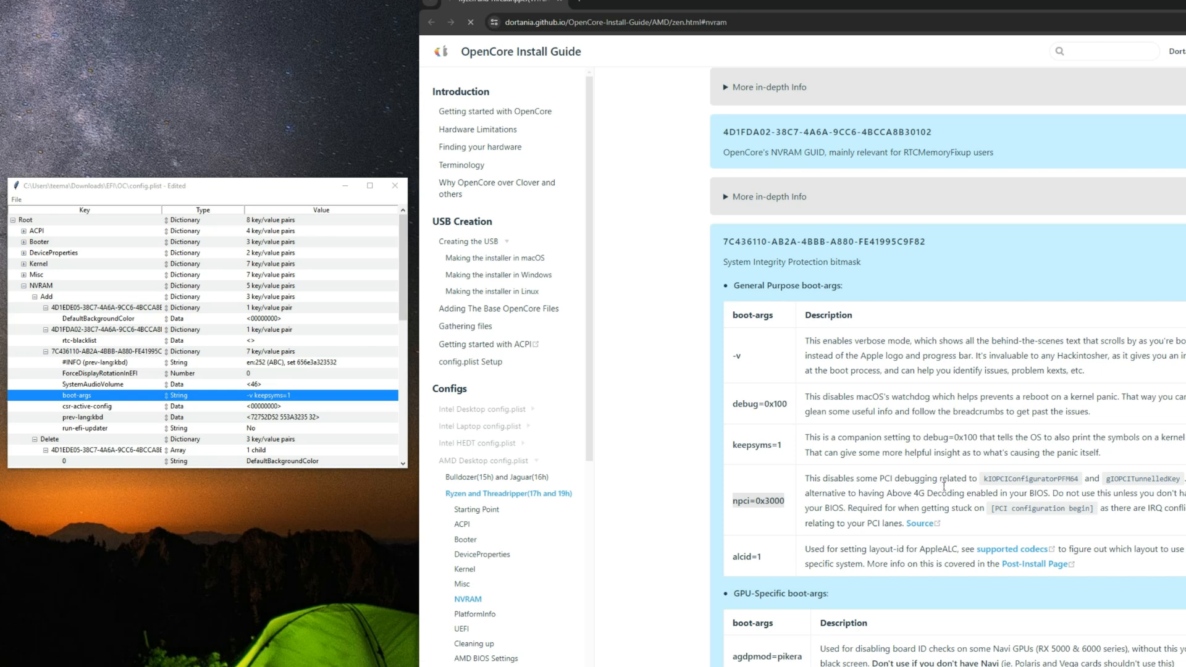
pyautogui.moveTo(1005, 481); pyautogui.dragTo(1177, 481)
pyautogui.click(858, 516)
pyautogui.moveTo(848, 514); pyautogui.dragTo(1073, 517)
# Step: Append the guide's npci=0x3000 argument to the NVRAM boot-args value
pyautogui.moveTo(732, 501); pyautogui.dragTo(788, 501)
pyautogui.rightClick(770, 502)
pyautogui.click(782, 513)
pyautogui.doubleClick(304, 401)
pyautogui.click(307, 401)
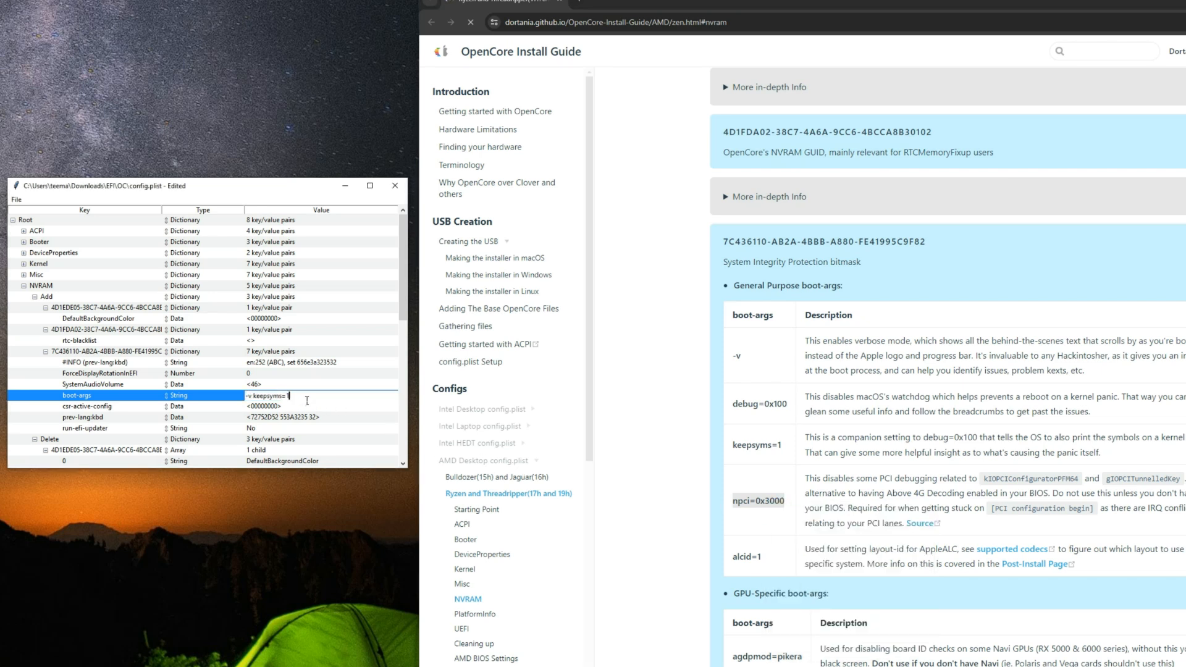
pyautogui.hotkey('ctrl', 'v')
pyautogui.click(778, 569)
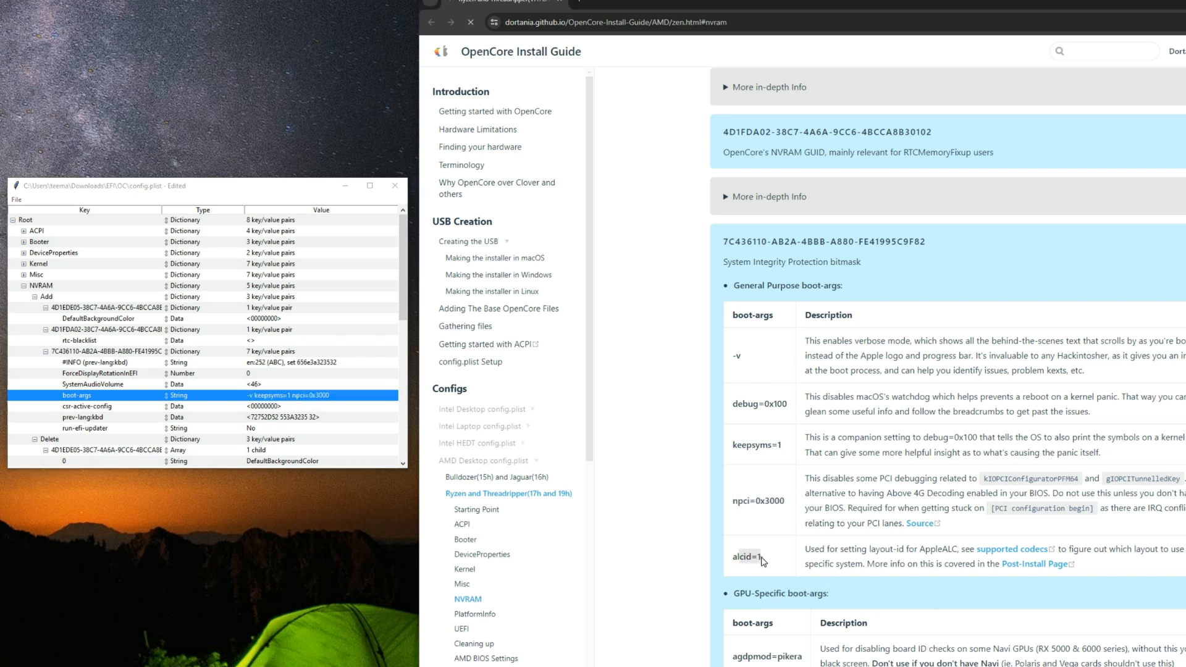
# Step: Review the guide's AppleALC layout-id note and append alcid=1 to the NVRAM boot-args value
pyautogui.moveTo(804, 549); pyautogui.dragTo(958, 551)
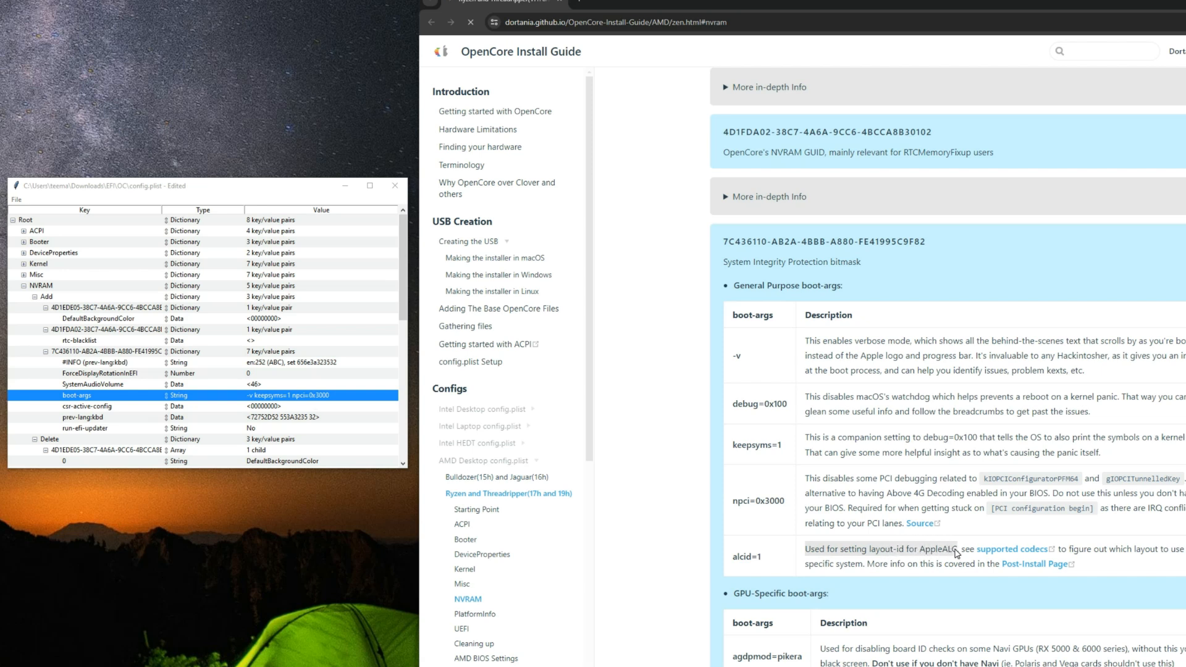
pyautogui.moveTo(764, 558); pyautogui.dragTo(737, 562)
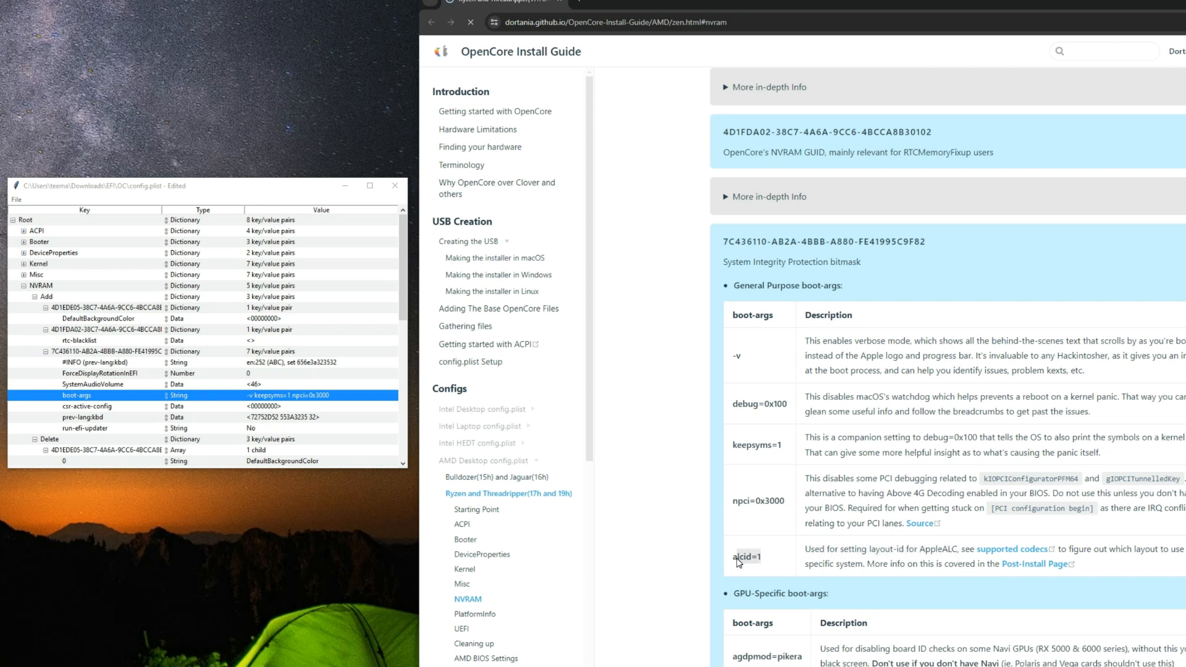
pyautogui.tripleClick(747, 562)
pyautogui.rightClick(747, 562)
pyautogui.click(772, 573)
pyautogui.doubleClick(335, 400)
pyautogui.click(353, 395)
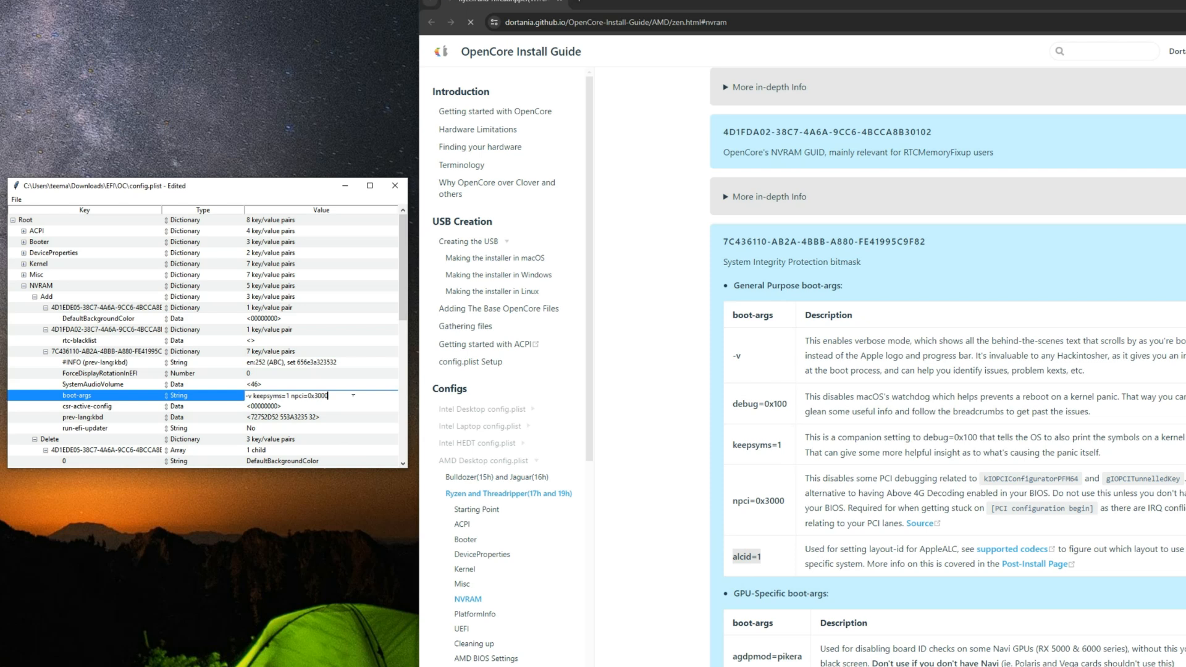
pyautogui.hotkey('ctrl', 'v')
# Step: Check the existing boot-args entries against the guide and append debug=0x100
pyautogui.doubleClick(249, 399)
pyautogui.moveTo(253, 397); pyautogui.dragTo(294, 405)
pyautogui.click(789, 409)
pyautogui.moveTo(732, 406); pyautogui.dragTo(787, 406)
pyautogui.rightClick(776, 405)
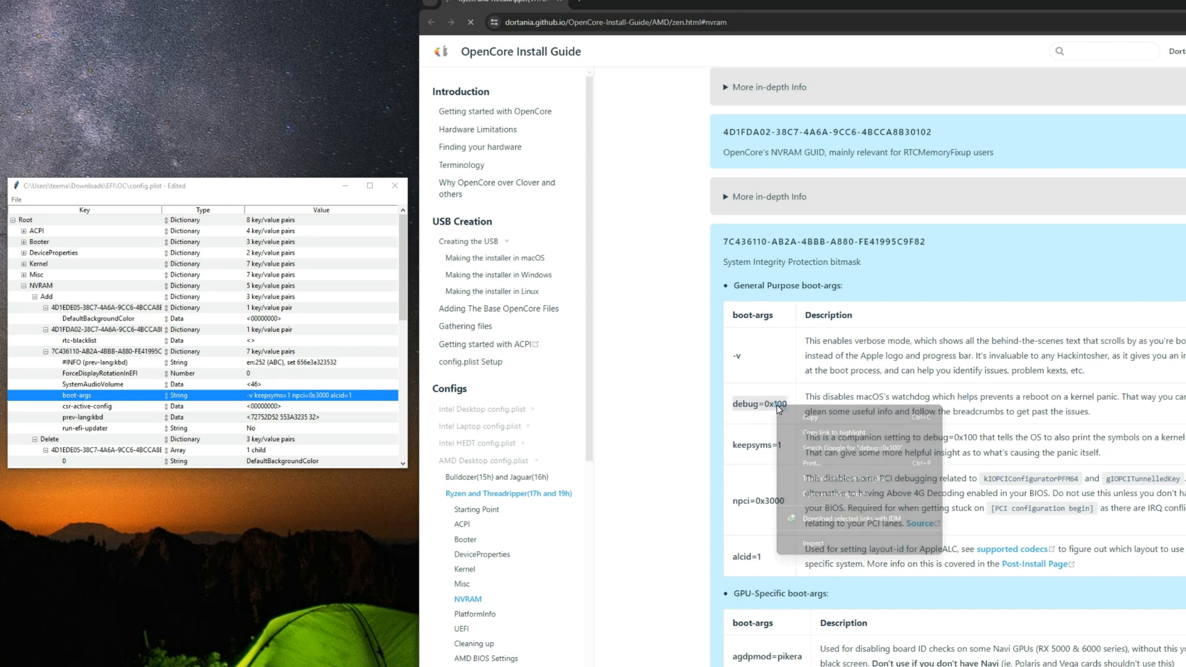
pyautogui.click(788, 415)
pyautogui.doubleClick(367, 395)
pyautogui.click(368, 396)
pyautogui.hotkey('ctrl', 'v')
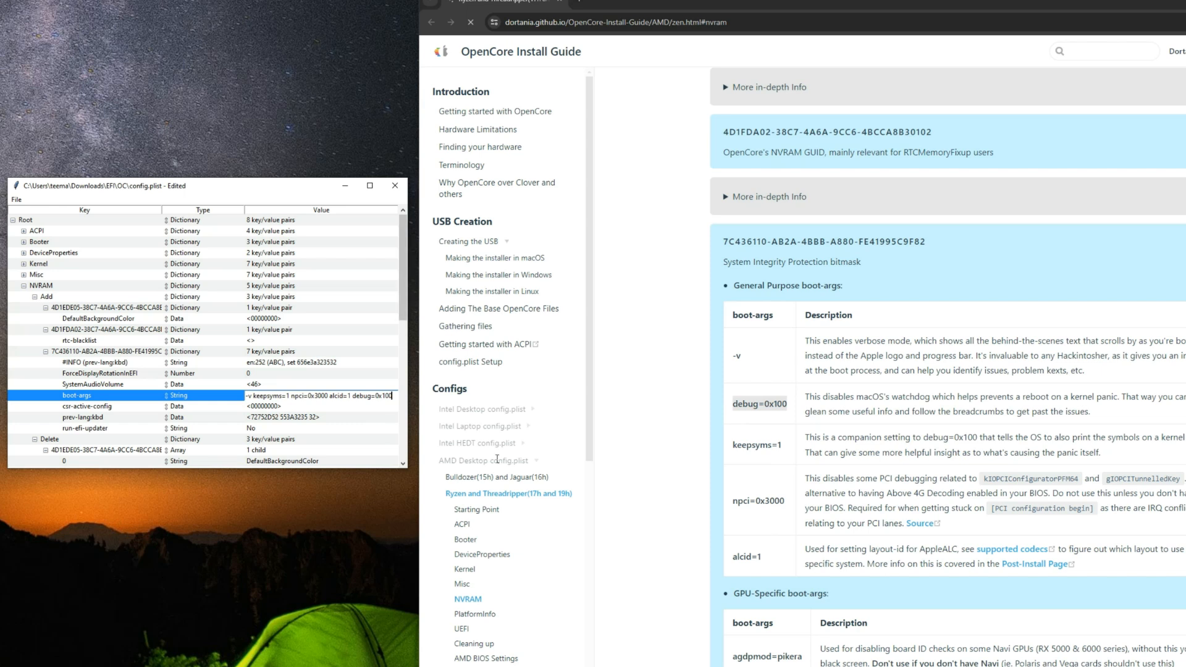
# Step: Check boot-args against the guide's keepsyms=1 description and save config.plist
pyautogui.click(944, 437)
pyautogui.moveTo(944, 436); pyautogui.dragTo(979, 442)
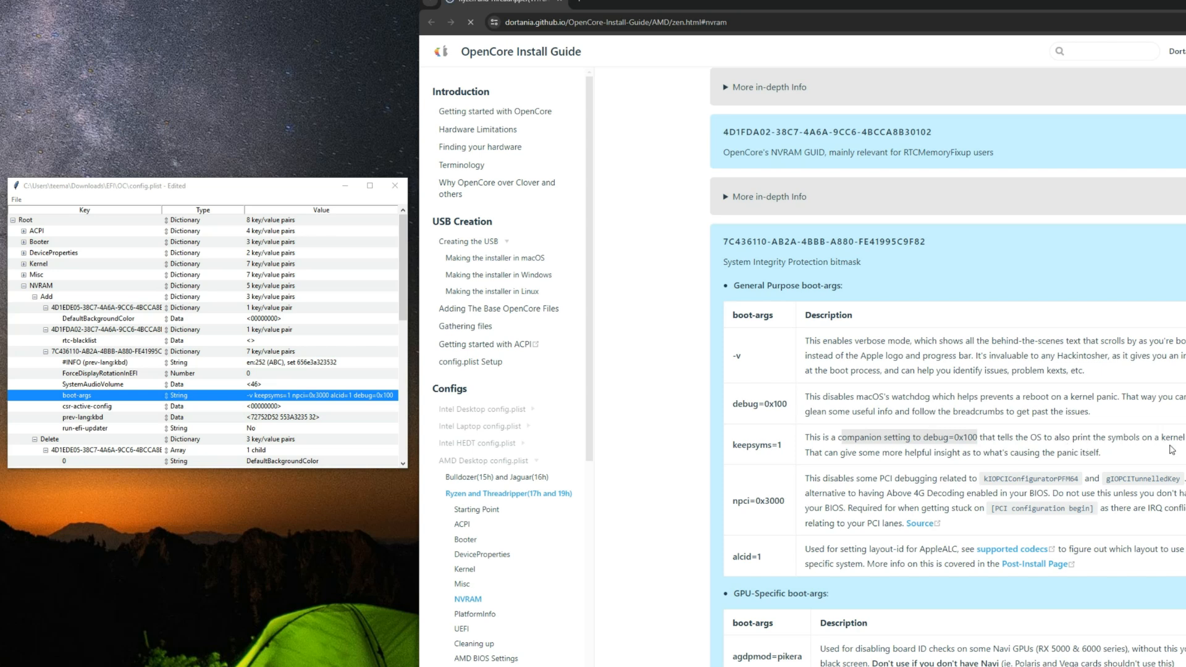
pyautogui.doubleClick(314, 396)
pyautogui.moveTo(289, 400); pyautogui.dragTo(281, 402)
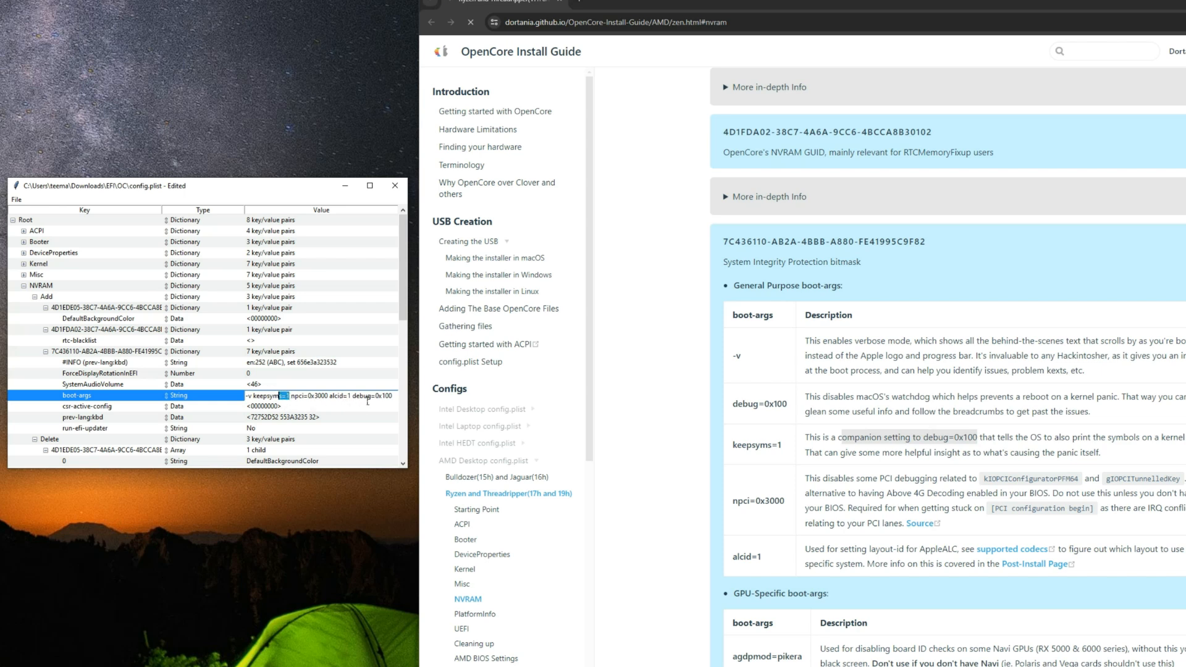
pyautogui.doubleClick(297, 400)
pyautogui.moveTo(311, 403); pyautogui.dragTo(334, 402)
pyautogui.click(266, 400)
pyautogui.press('Return')
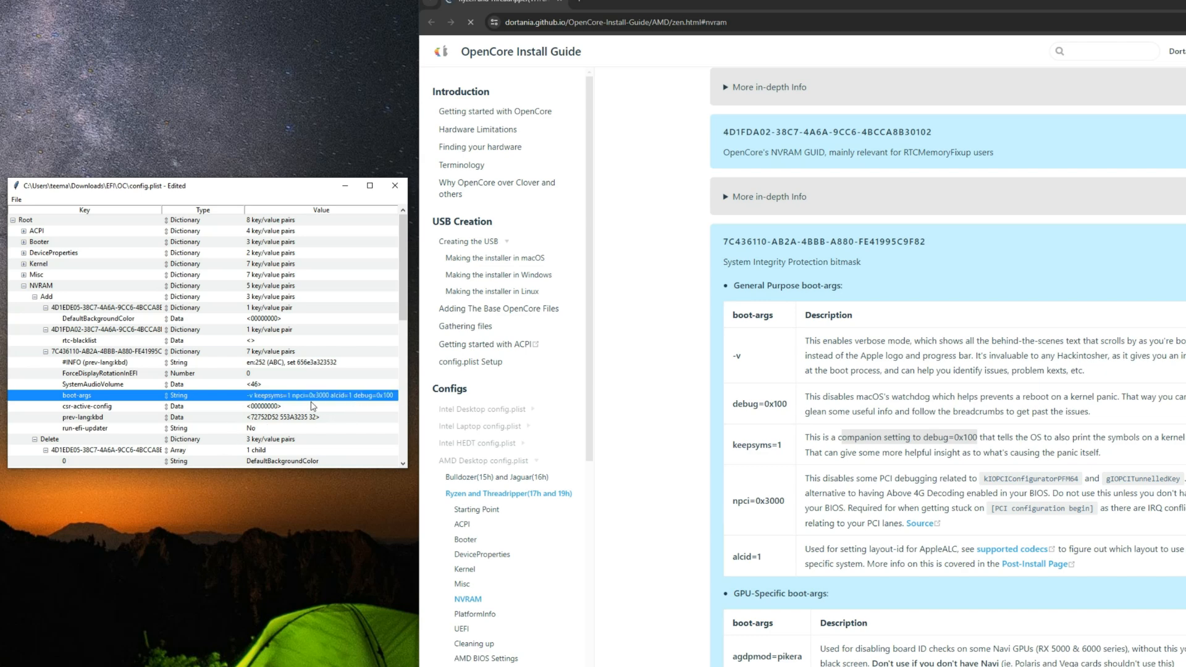
pyautogui.click(16, 200)
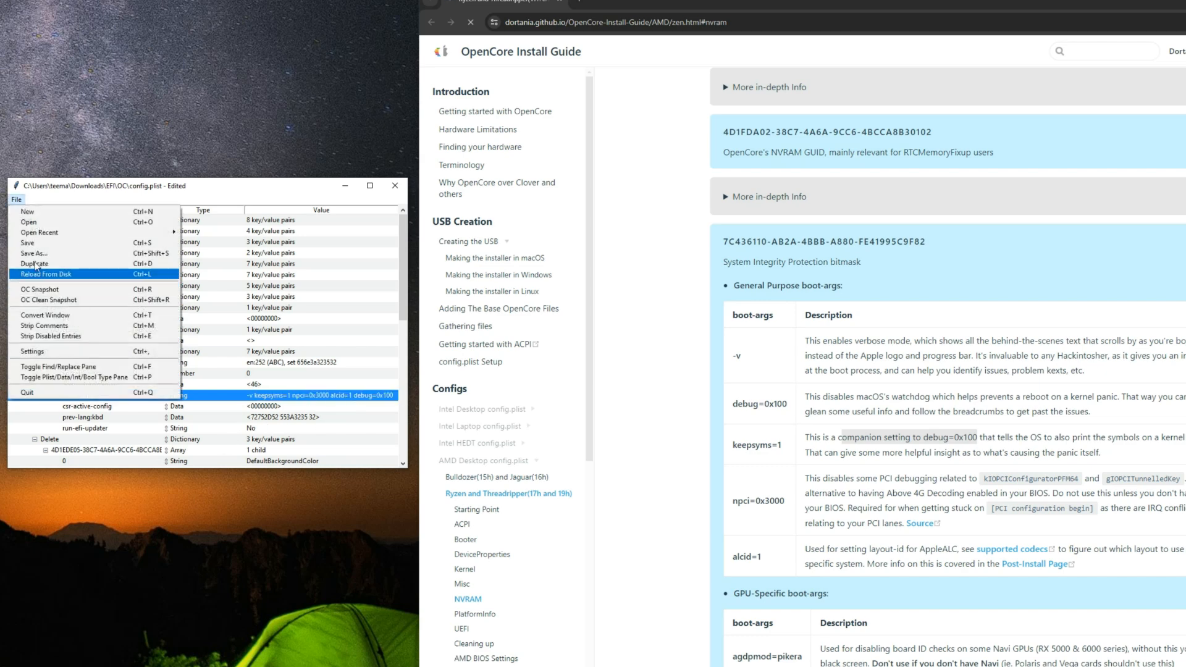
pyautogui.click(28, 242)
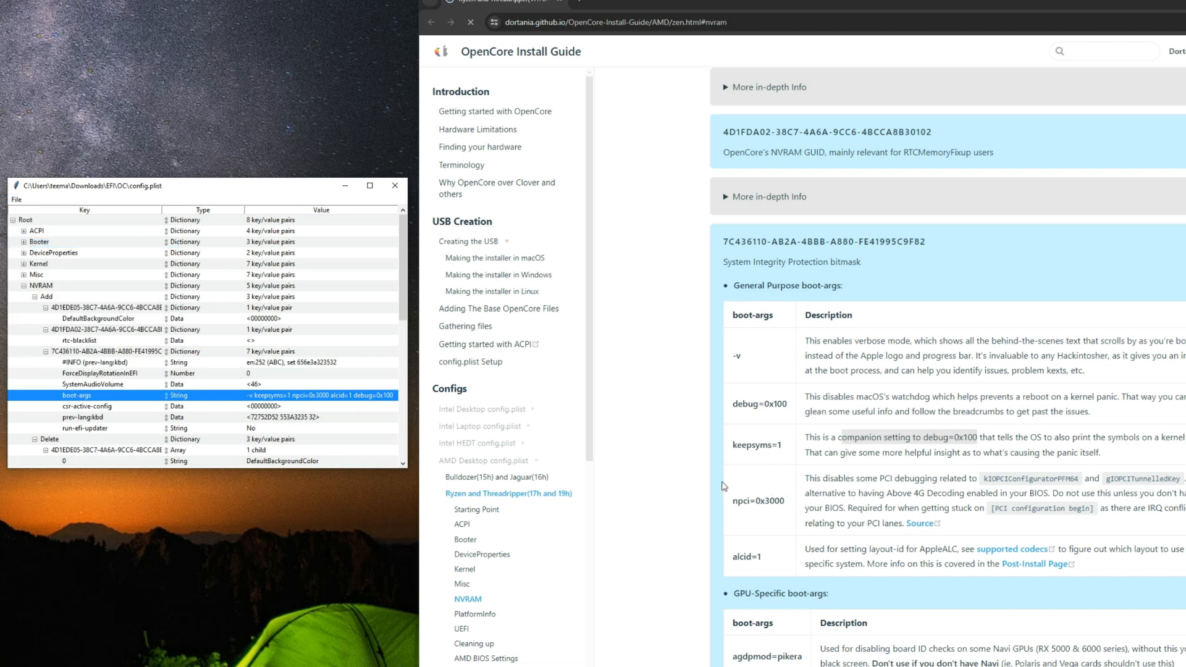
# Step: Review the guide's GPU-specific boot-args and the remaining NVRAM entries down to the Delete section
pyautogui.scroll(-3, 724, 486)
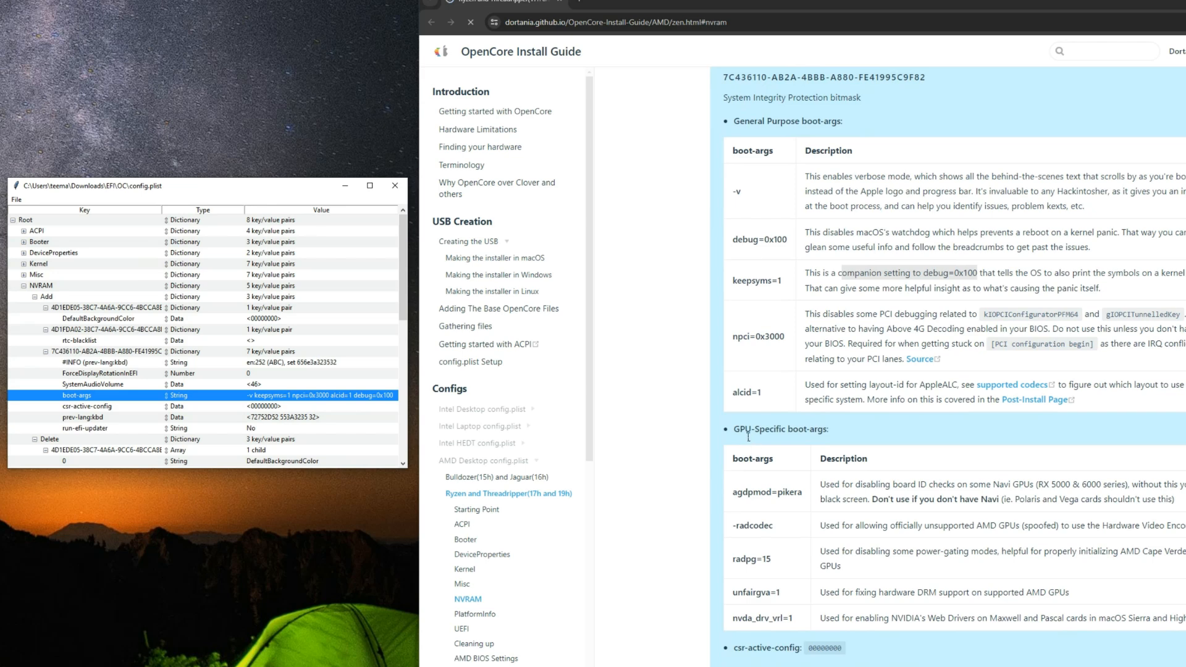
pyautogui.moveTo(736, 434); pyautogui.dragTo(793, 434)
pyautogui.scroll(-3, 827, 466)
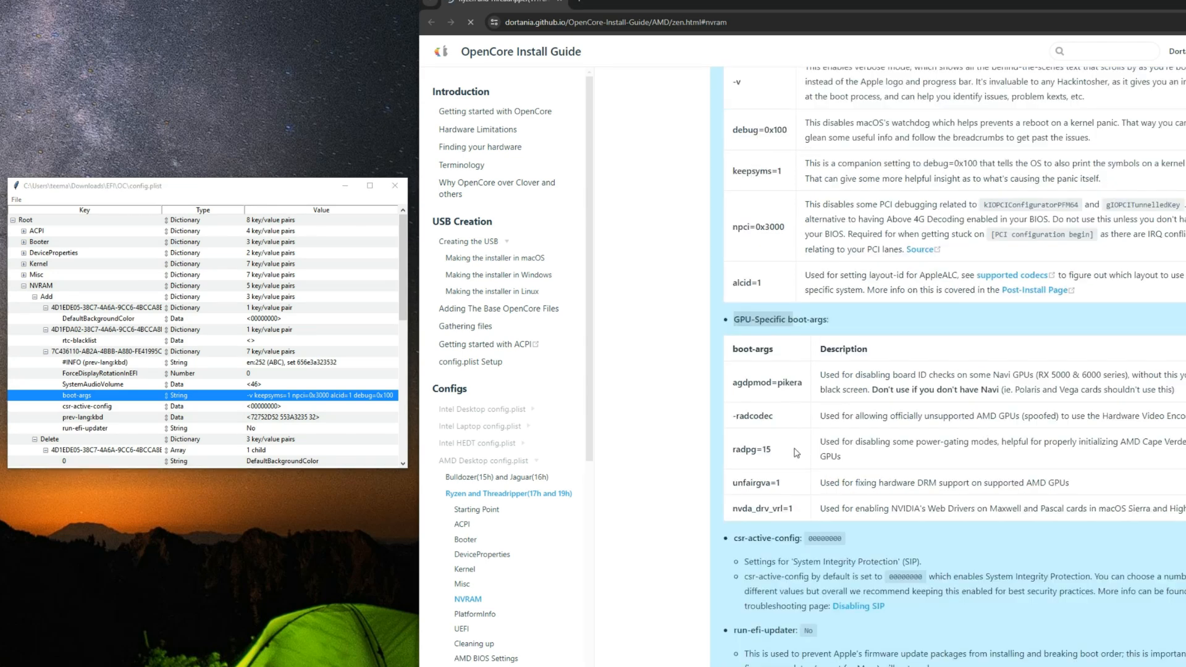
pyautogui.scroll(-1, 790, 447)
pyautogui.scroll(-1, 772, 436)
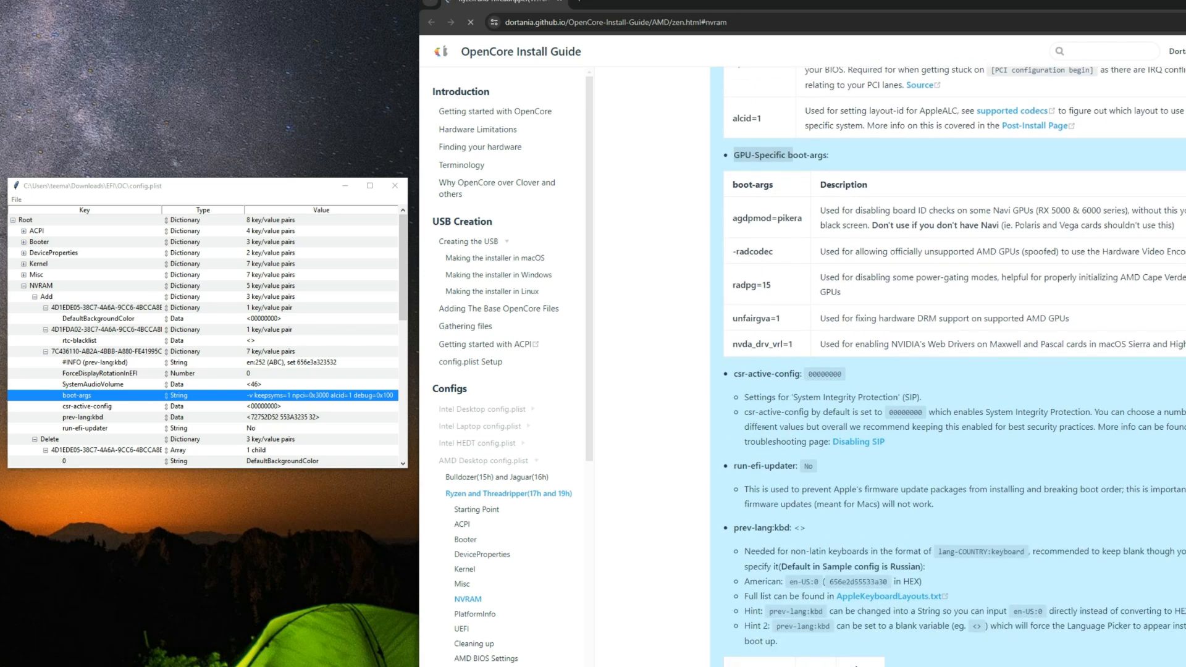
pyautogui.scroll(-6, 766, 426)
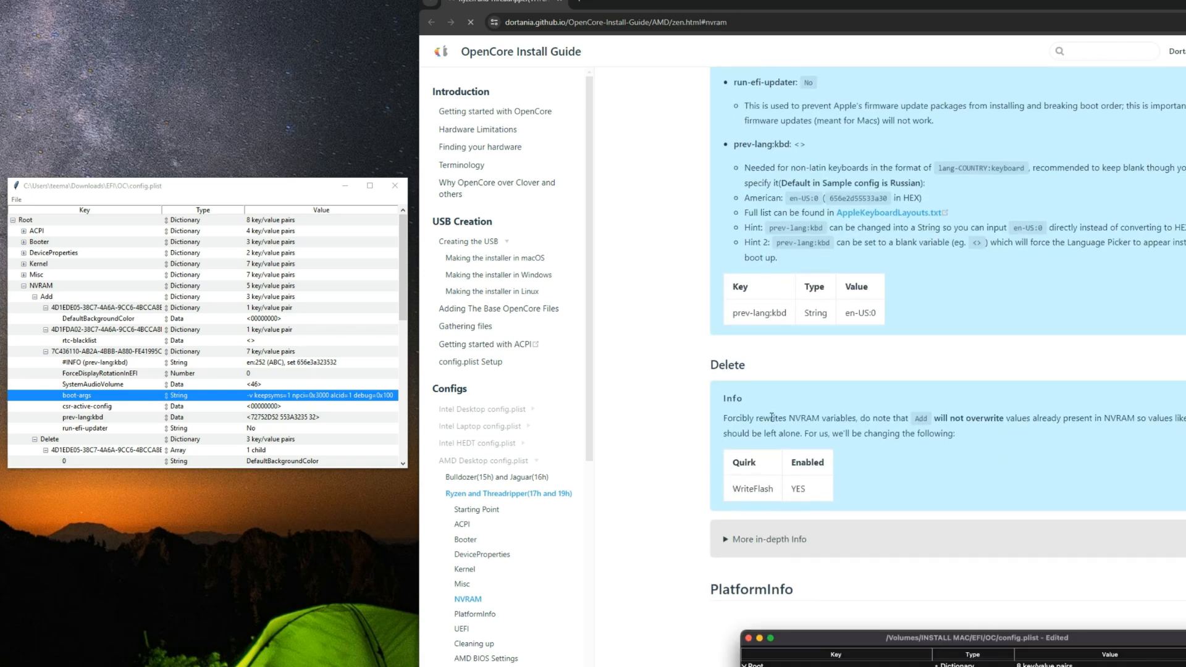
# Step: Check WriteFlash under NVRAM against the guide's Delete section and collapse NVRAM
pyautogui.doubleClick(719, 369)
pyautogui.click(777, 484)
pyautogui.scroll(-7, 57, 371)
pyautogui.click(49, 356)
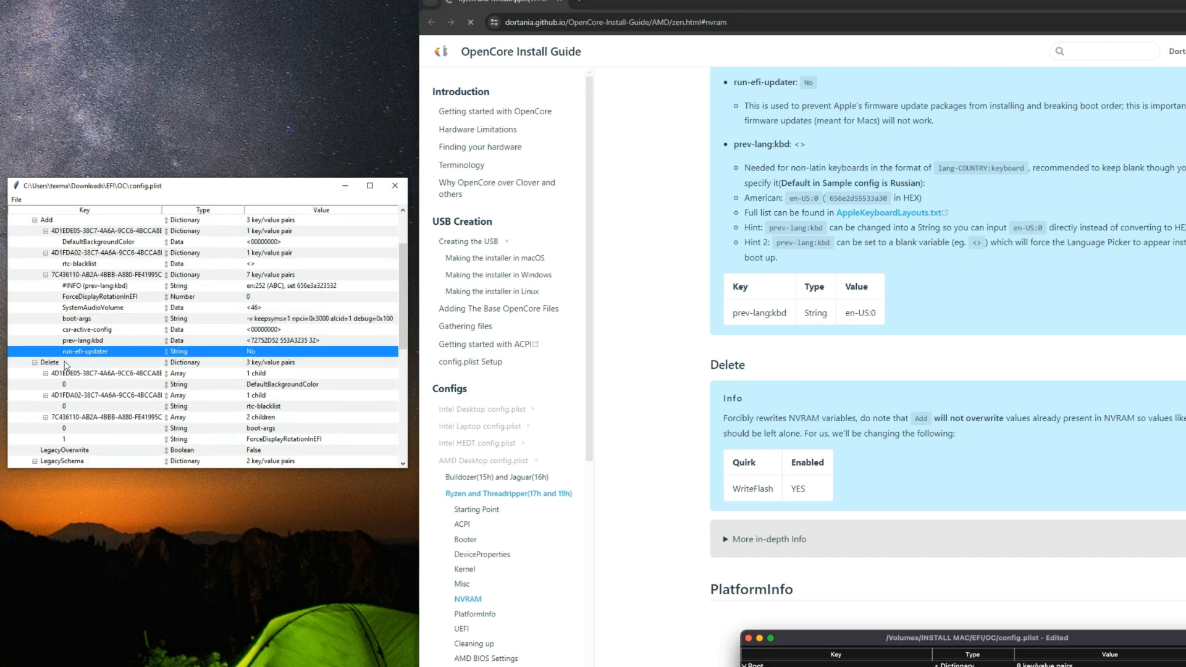
pyautogui.click(66, 363)
pyautogui.scroll(-6, 73, 370)
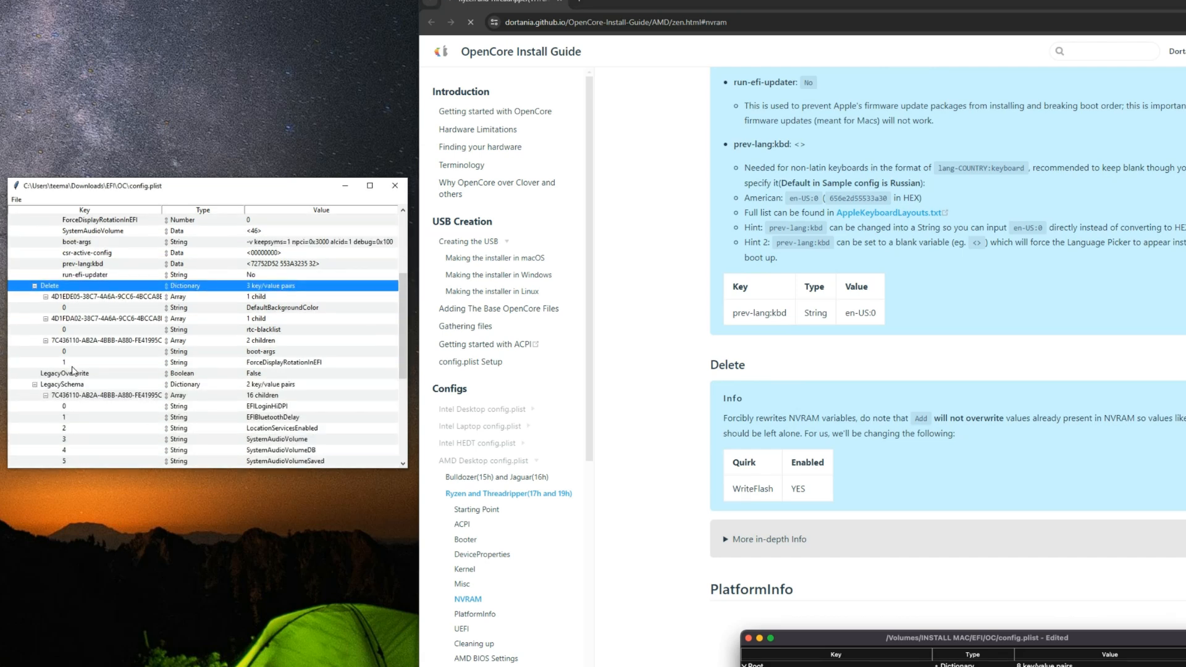
pyautogui.scroll(-3, 73, 370)
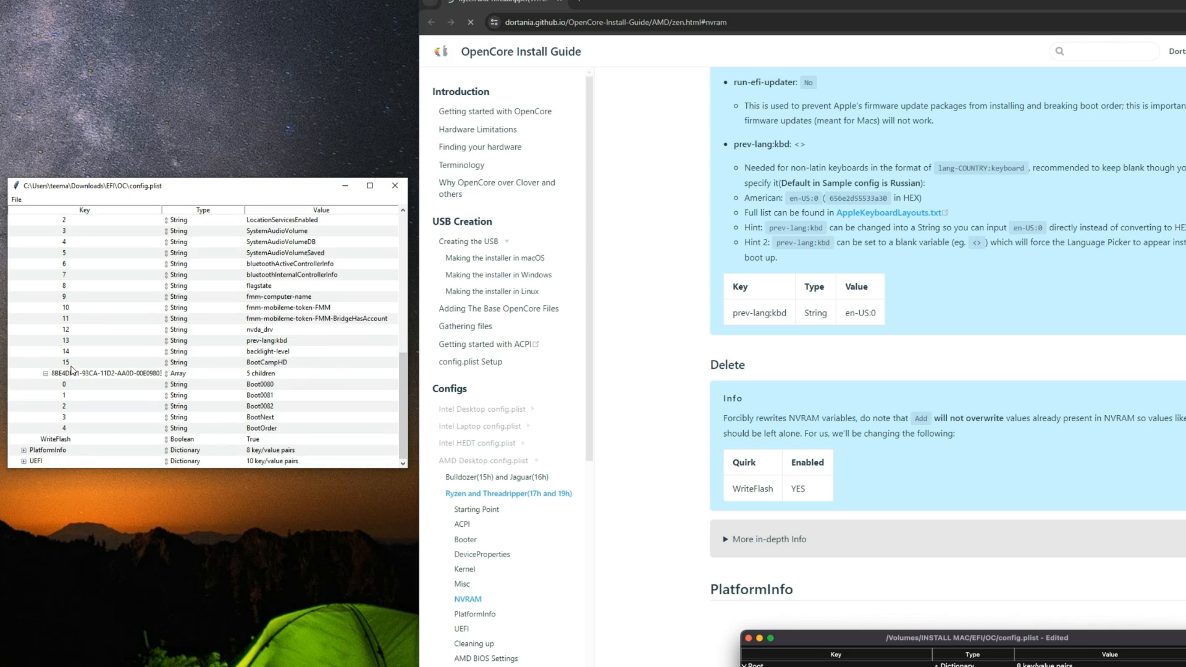
pyautogui.click(109, 440)
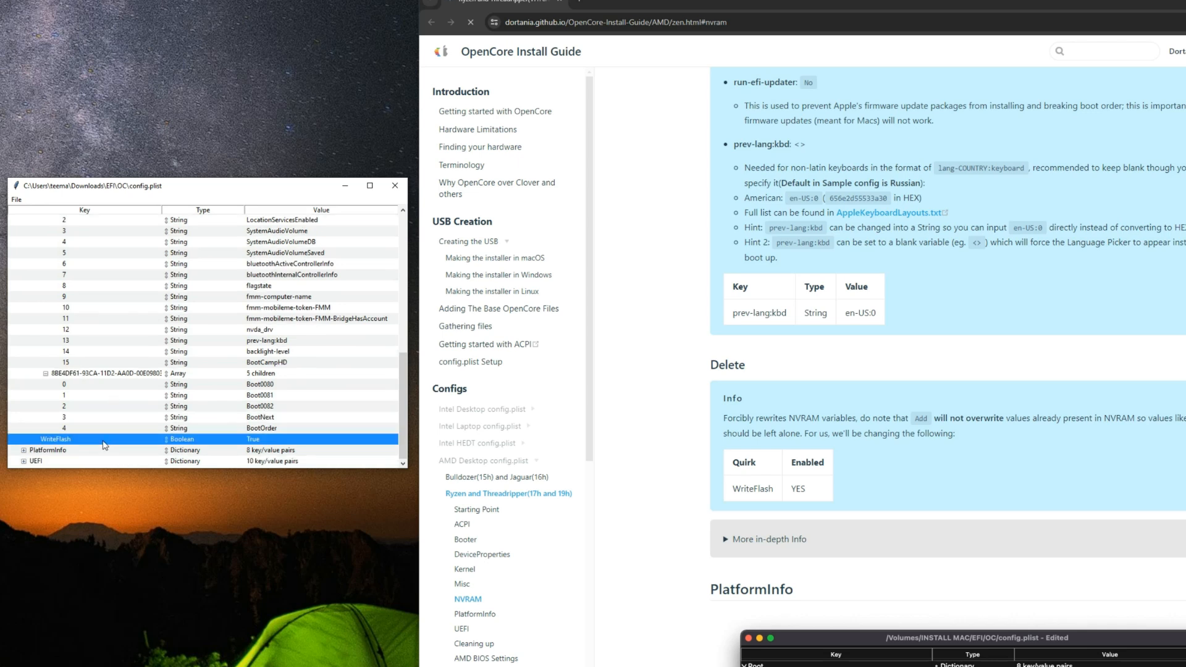
pyautogui.scroll(3, 104, 314)
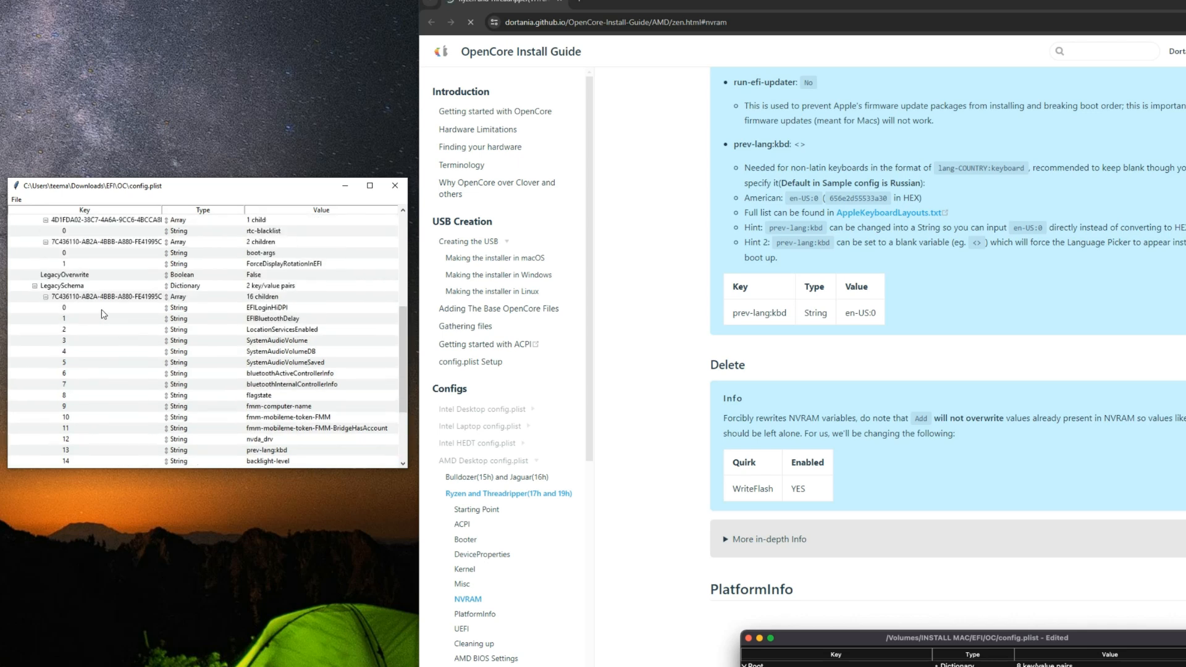
pyautogui.scroll(8, 104, 315)
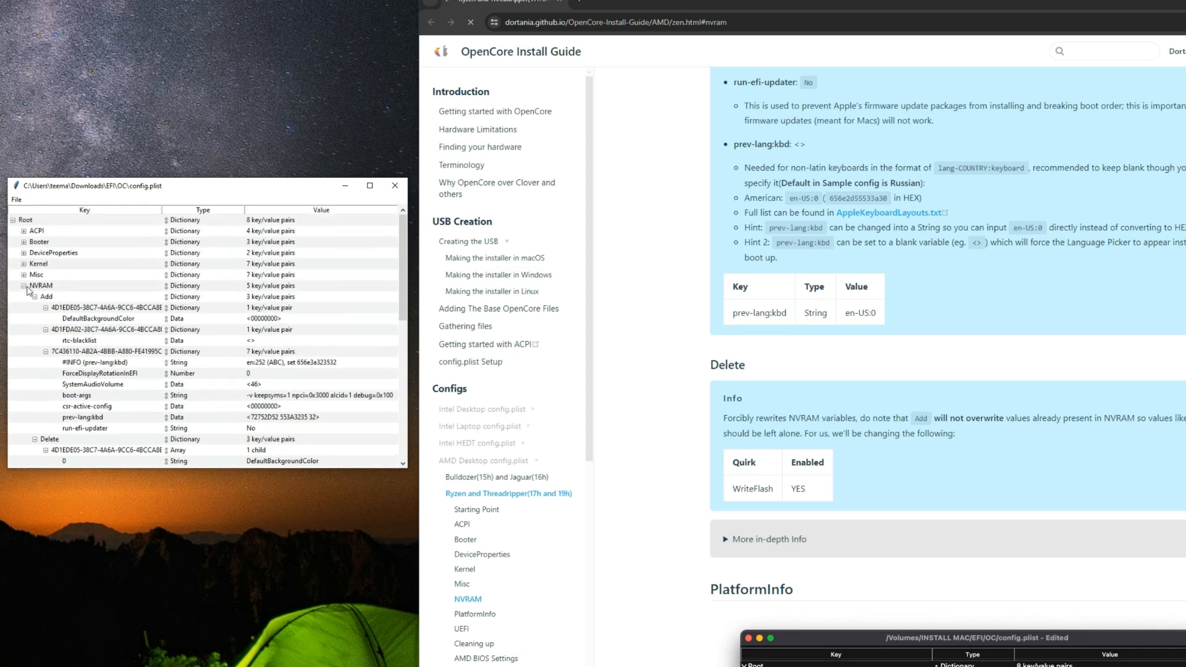
pyautogui.click(25, 286)
# Step: Look over the guide's PlatformInfo section, move on to its UEFI section, and expand UEFI in config.plist
pyautogui.scroll(-5, 784, 399)
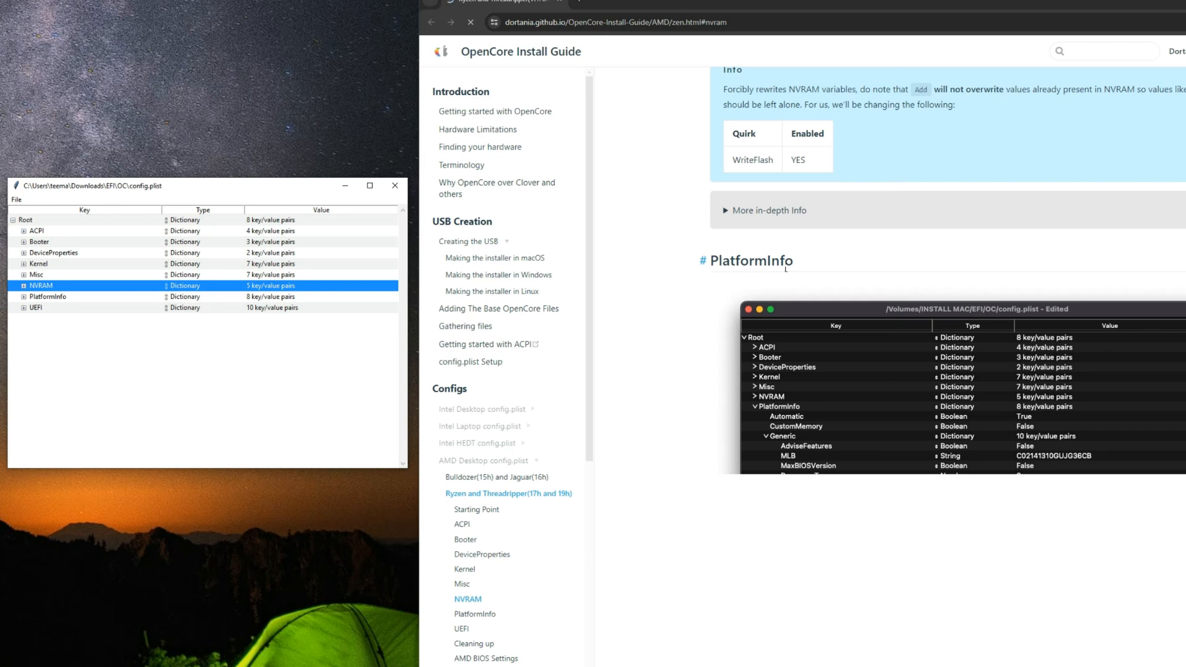
pyautogui.scroll(-10, 768, 274)
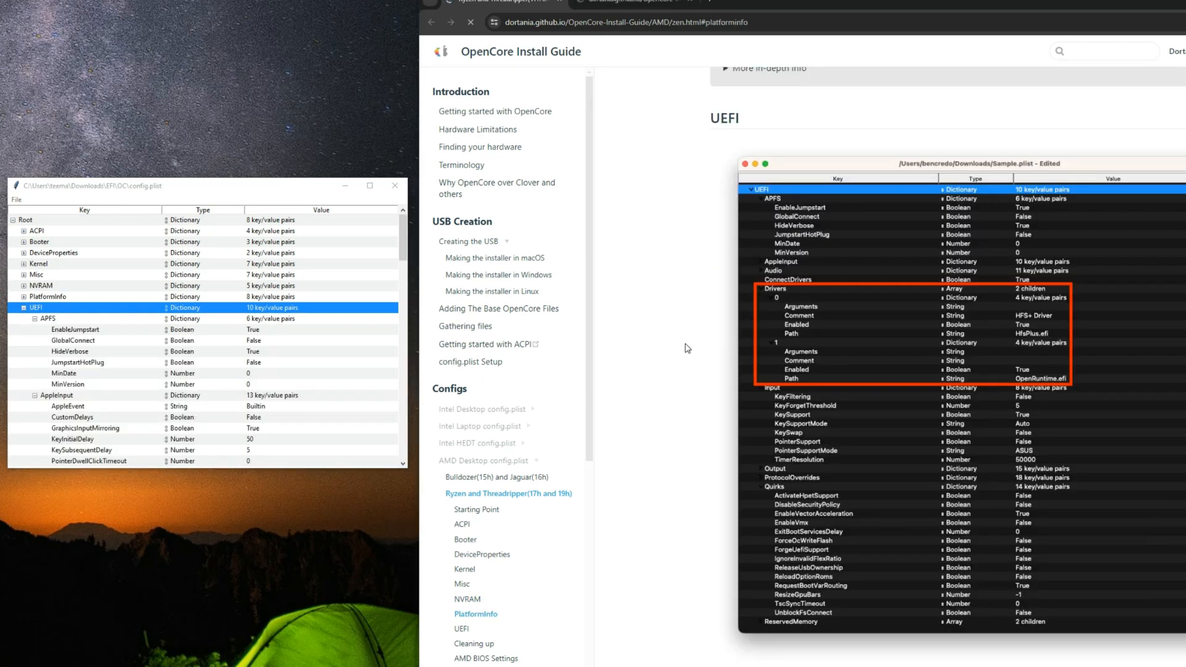
pyautogui.scroll(-2, 687, 348)
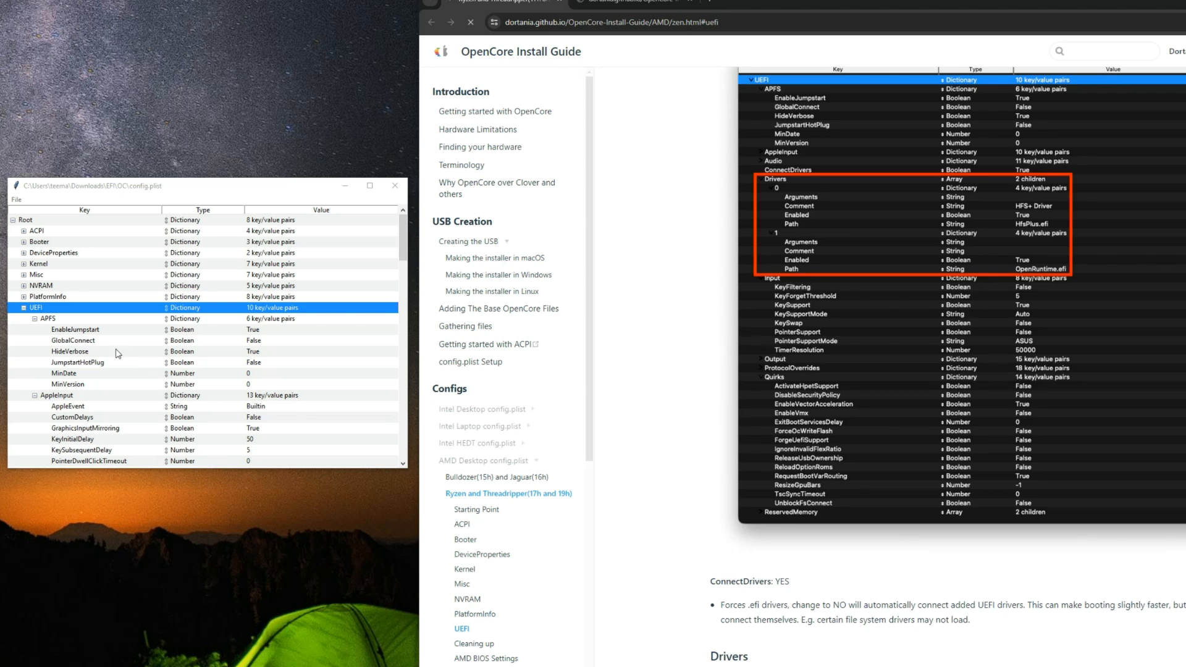
# Step: Collapse the APFS, AppleInput and Audio sections under UEFI
pyautogui.click(81, 320)
pyautogui.scroll(-2, 121, 341)
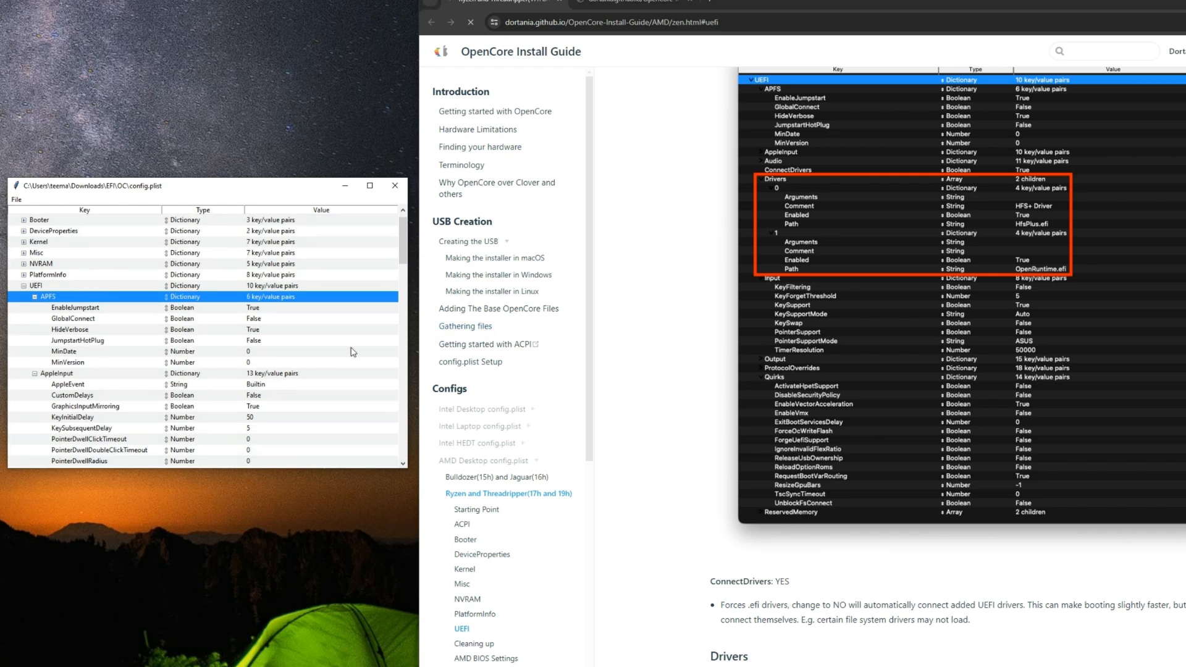
pyautogui.scroll(-5, 48, 334)
pyautogui.scroll(5, 57, 333)
pyautogui.click(34, 297)
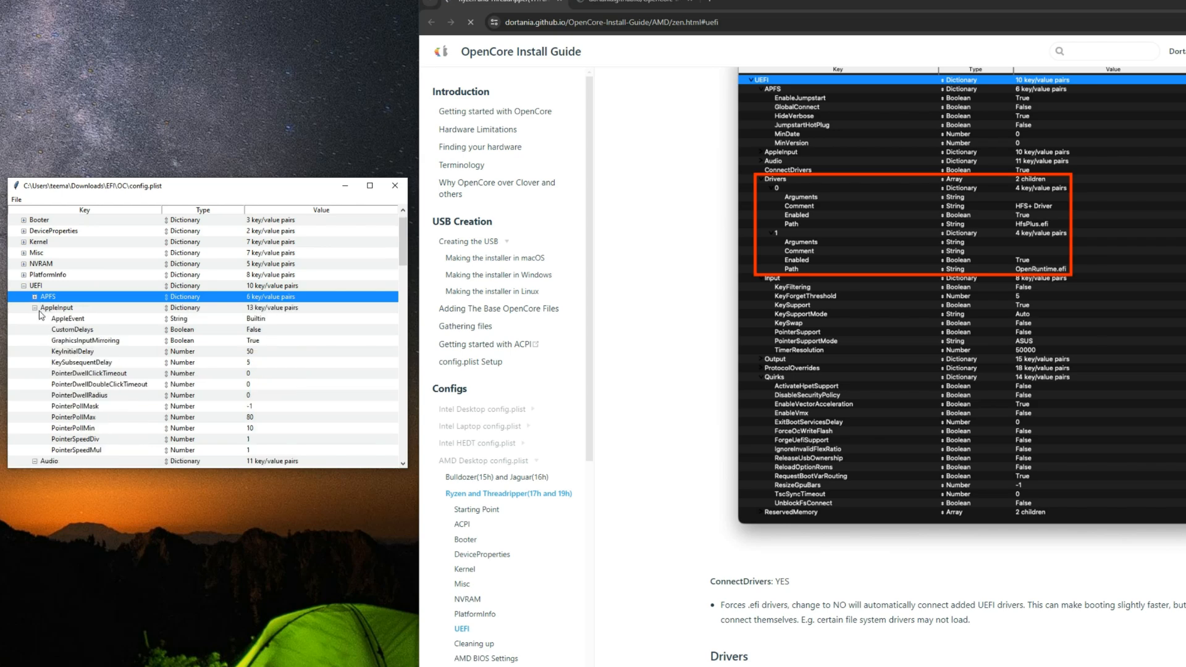
pyautogui.click(35, 309)
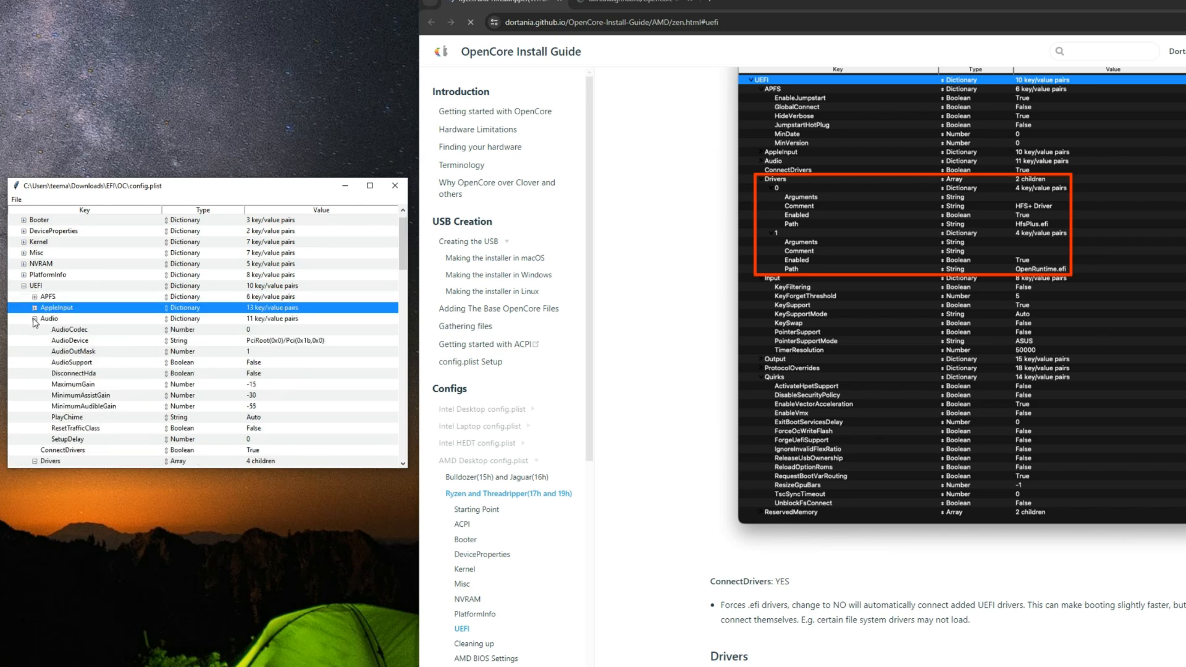
pyautogui.click(34, 320)
# Step: Check ConnectDrivers under UEFI against the guide and save config.plist
pyautogui.click(87, 331)
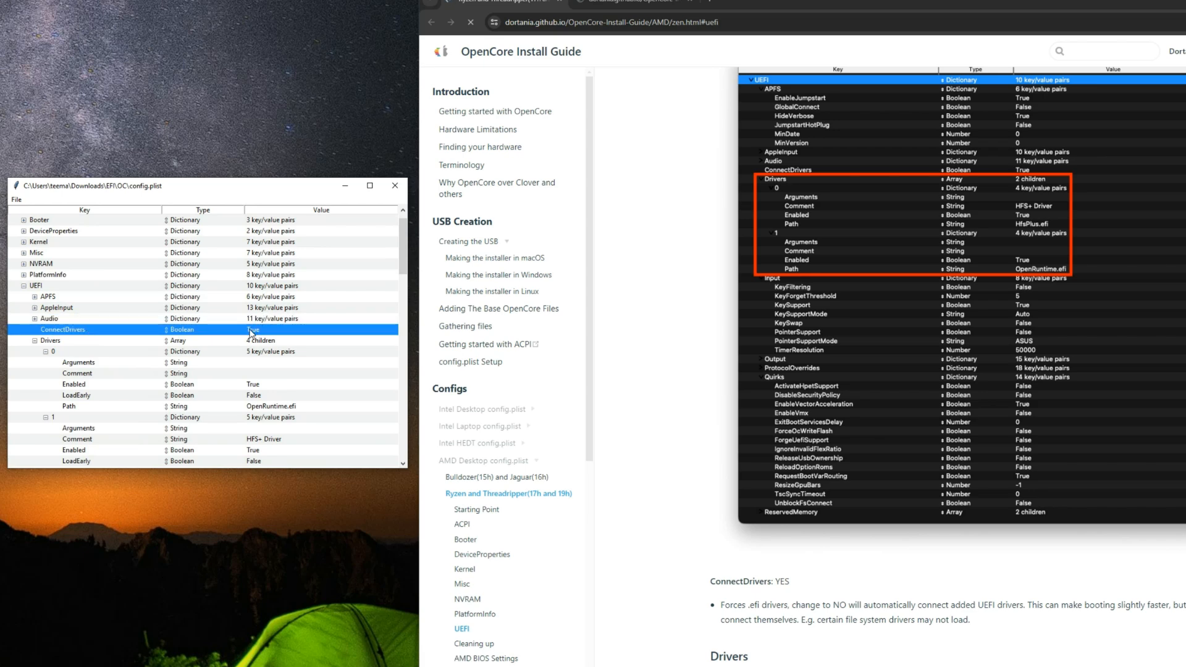
pyautogui.click(17, 199)
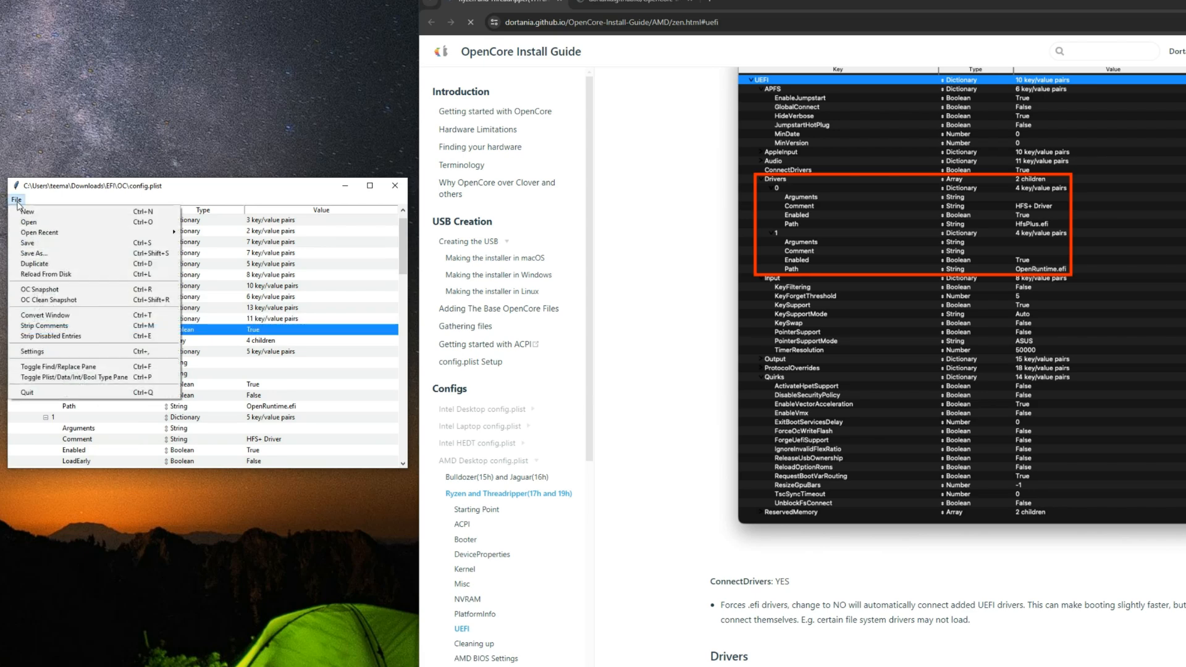
pyautogui.click(28, 243)
pyautogui.scroll(-15, 688, 361)
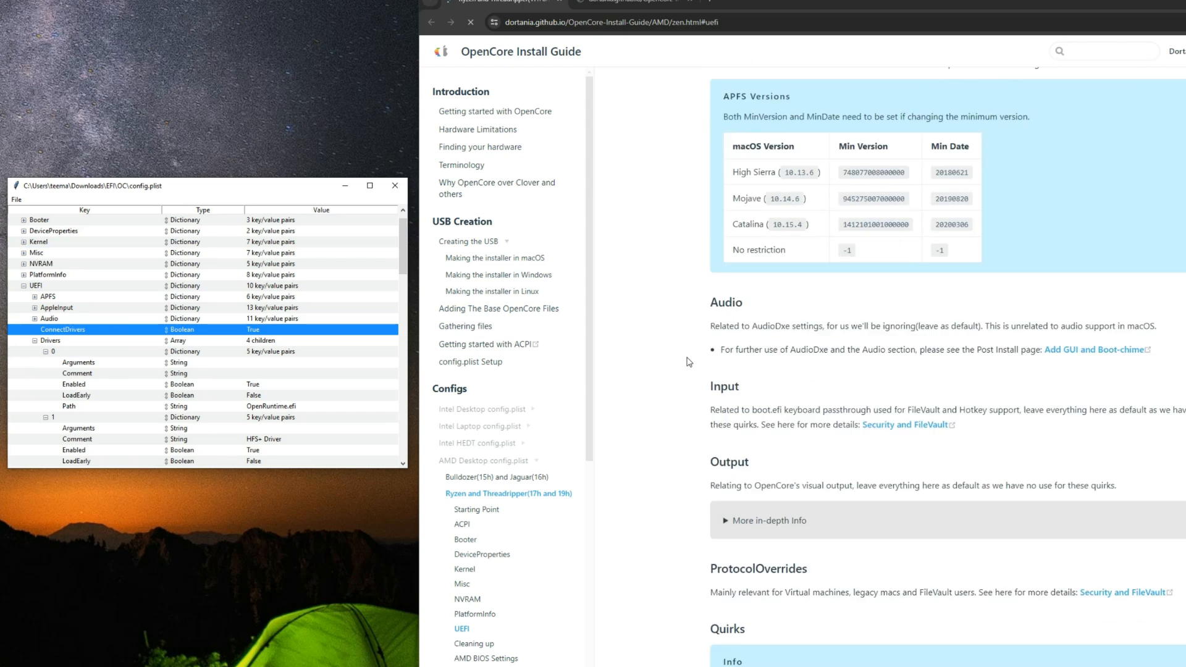
# Step: Read the Quirks table in the guide's UEFI section for the recommended UnblockFsConnect setting
pyautogui.scroll(-4, 688, 362)
pyautogui.moveTo(739, 468); pyautogui.dragTo(806, 471)
pyautogui.click(833, 468)
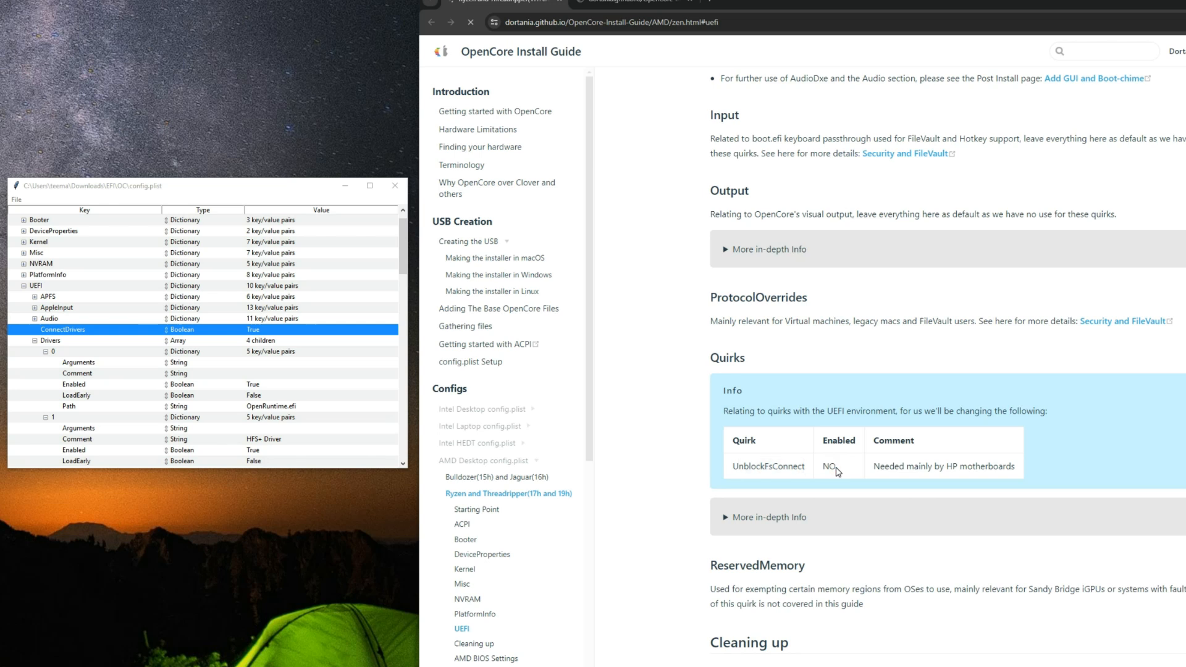
# Step: Collapse the Drivers, Input, Output and ProtocolOverrides sections under UEFI in config.plist
pyautogui.click(35, 340)
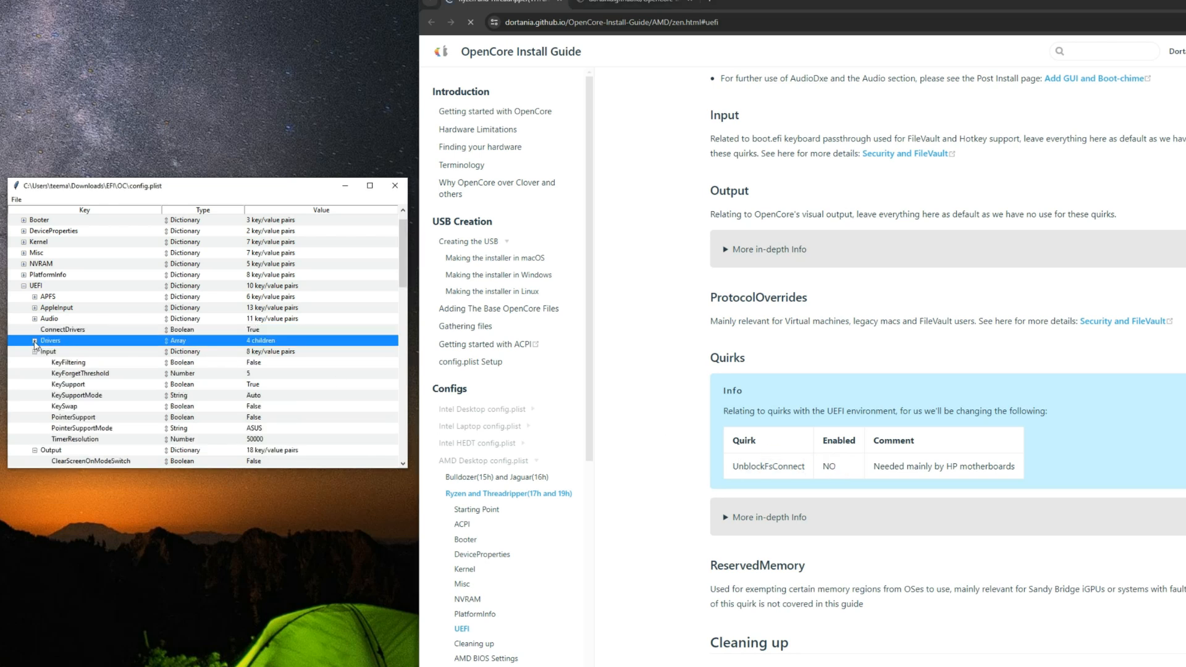
pyautogui.click(35, 351)
pyautogui.click(35, 363)
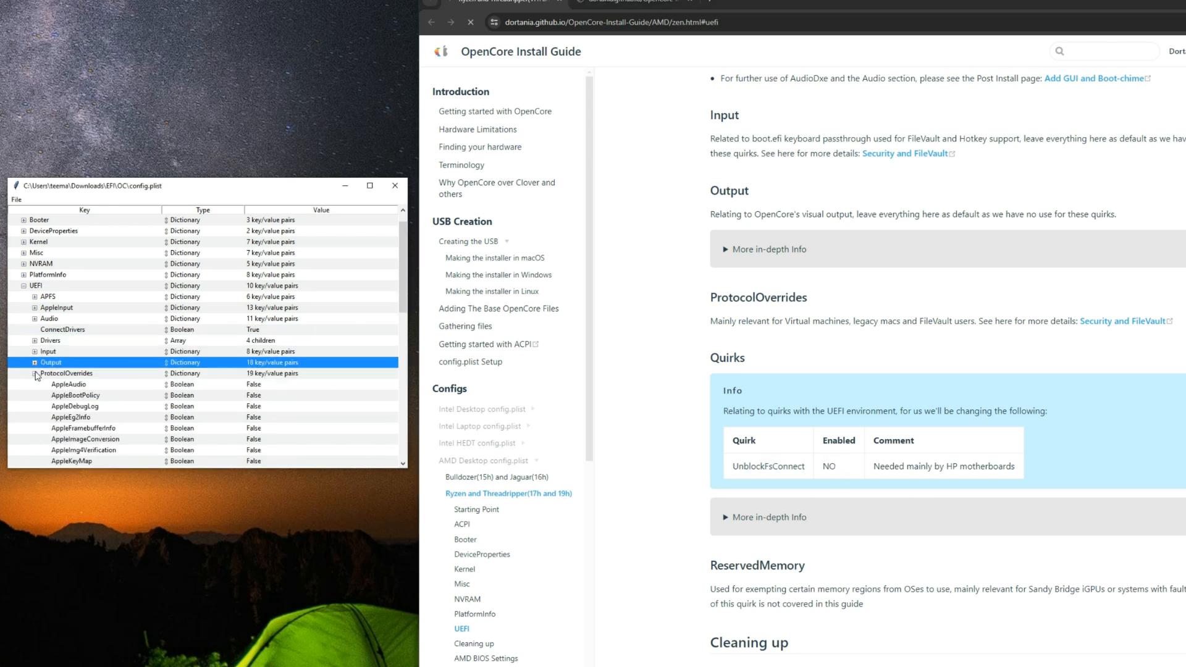
pyautogui.click(35, 374)
# Step: Check UnblockFsConnect under UEFI Quirks against the guide, and look over the guide's Cleaning up and AMD BIOS Settings sections
pyautogui.click(78, 387)
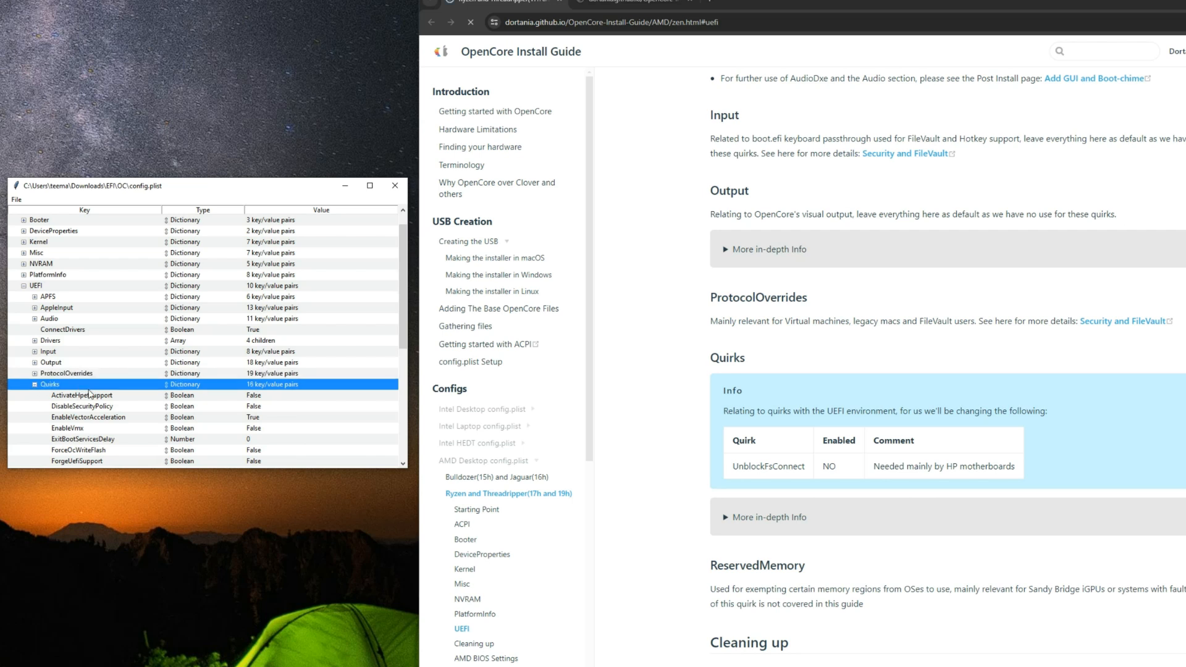
pyautogui.scroll(-4, 121, 414)
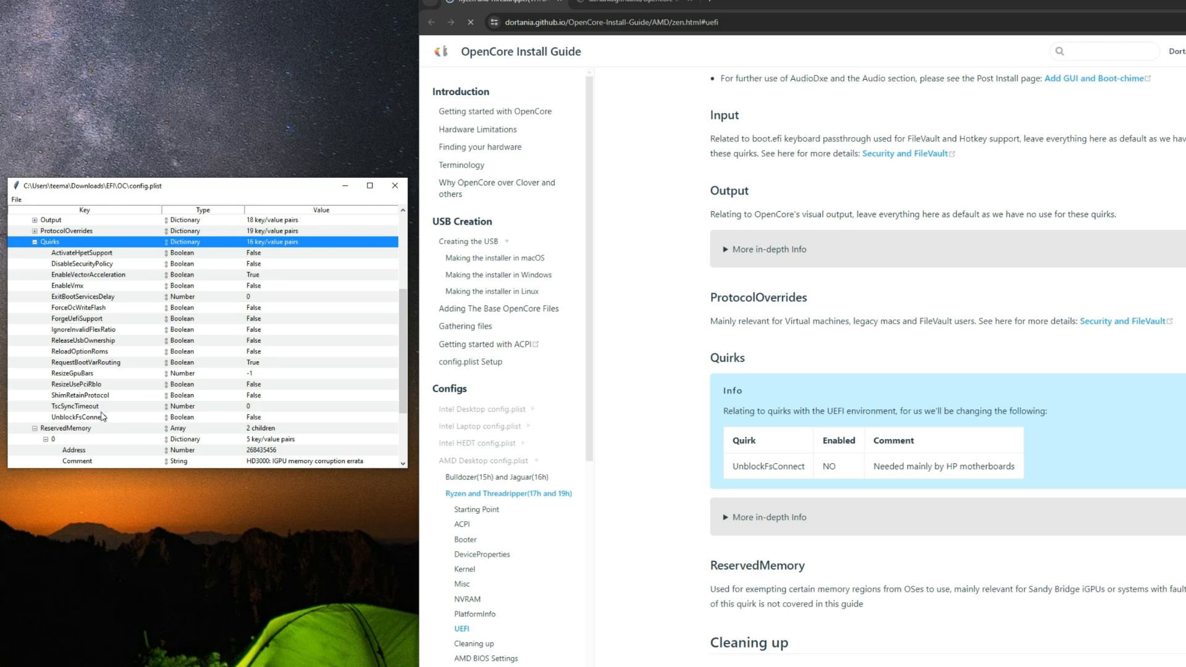
pyautogui.click(95, 419)
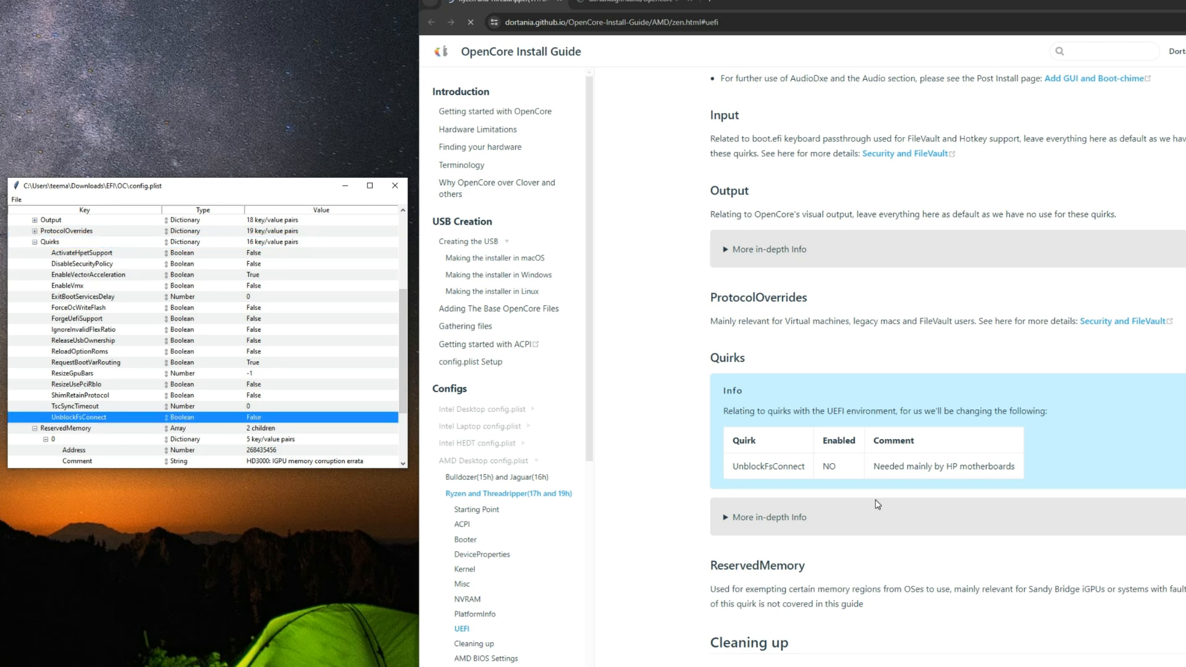
pyautogui.moveTo(953, 473); pyautogui.dragTo(1012, 472)
pyautogui.click(970, 472)
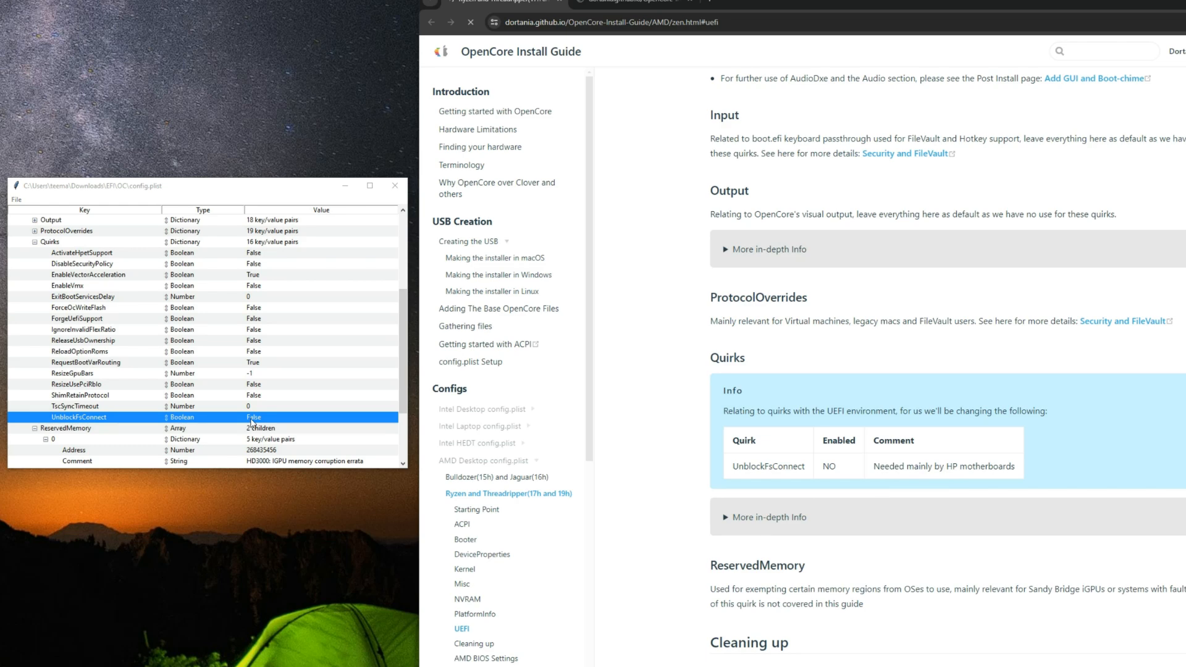
pyautogui.scroll(-6, 771, 439)
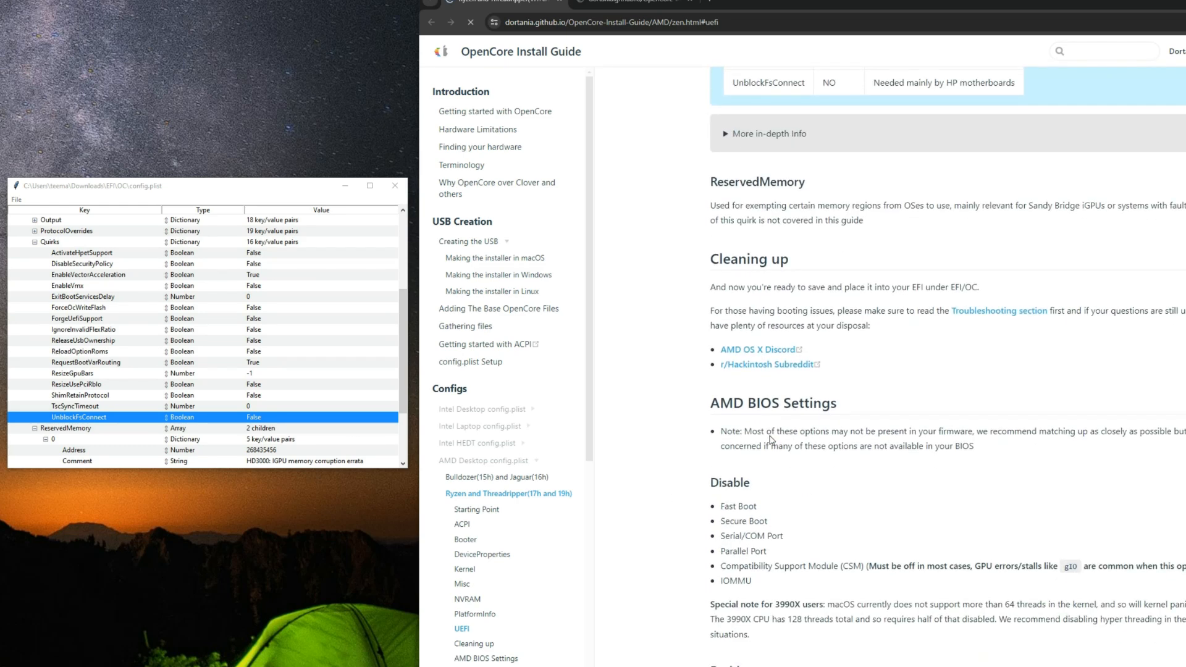
pyautogui.scroll(-4, 770, 439)
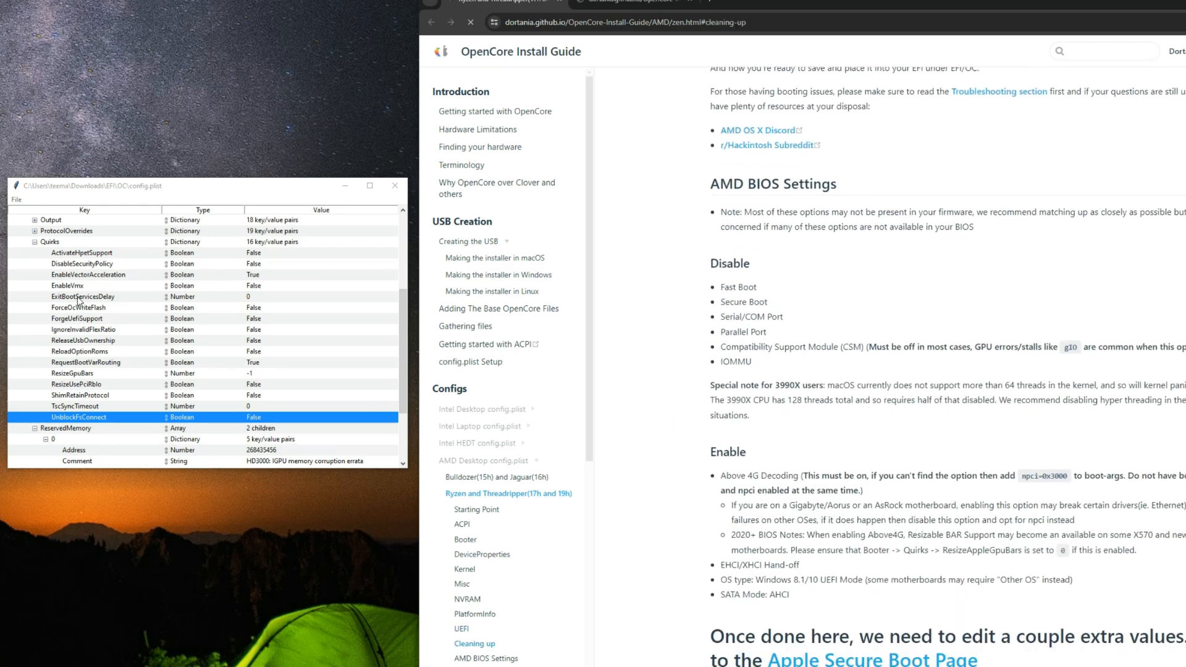
# Step: Collapse Quirks, ReservedMemory and the whole UEFI section, and save config.plist
pyautogui.click(35, 242)
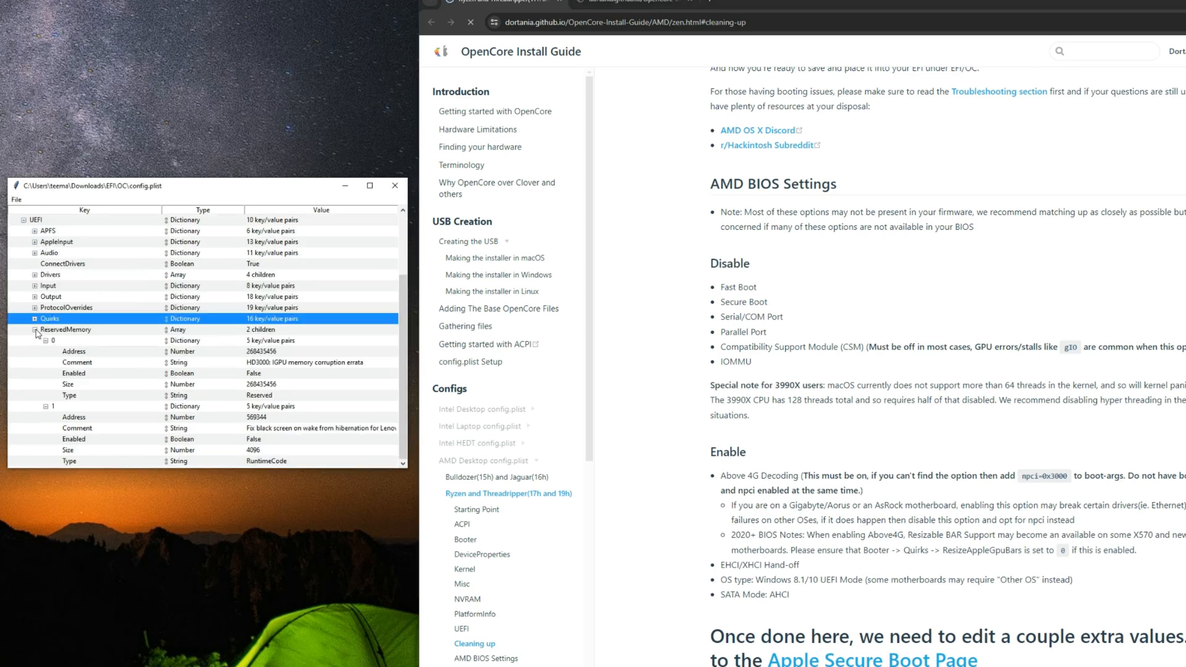
pyautogui.click(35, 330)
pyautogui.click(24, 308)
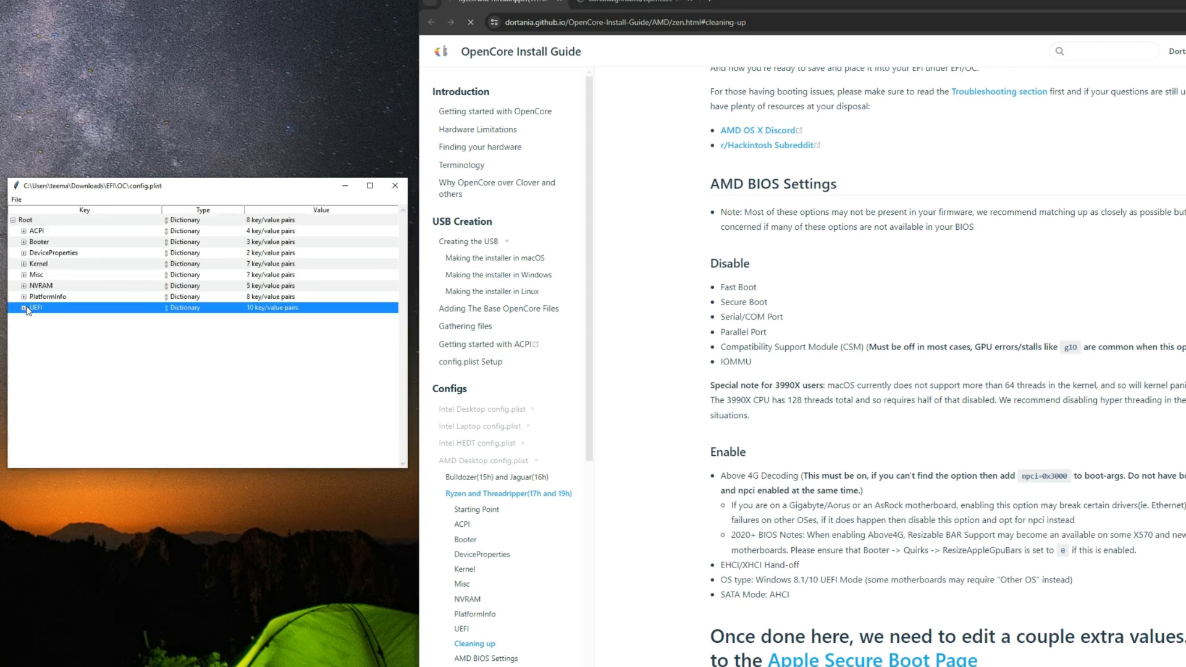
pyautogui.click(17, 200)
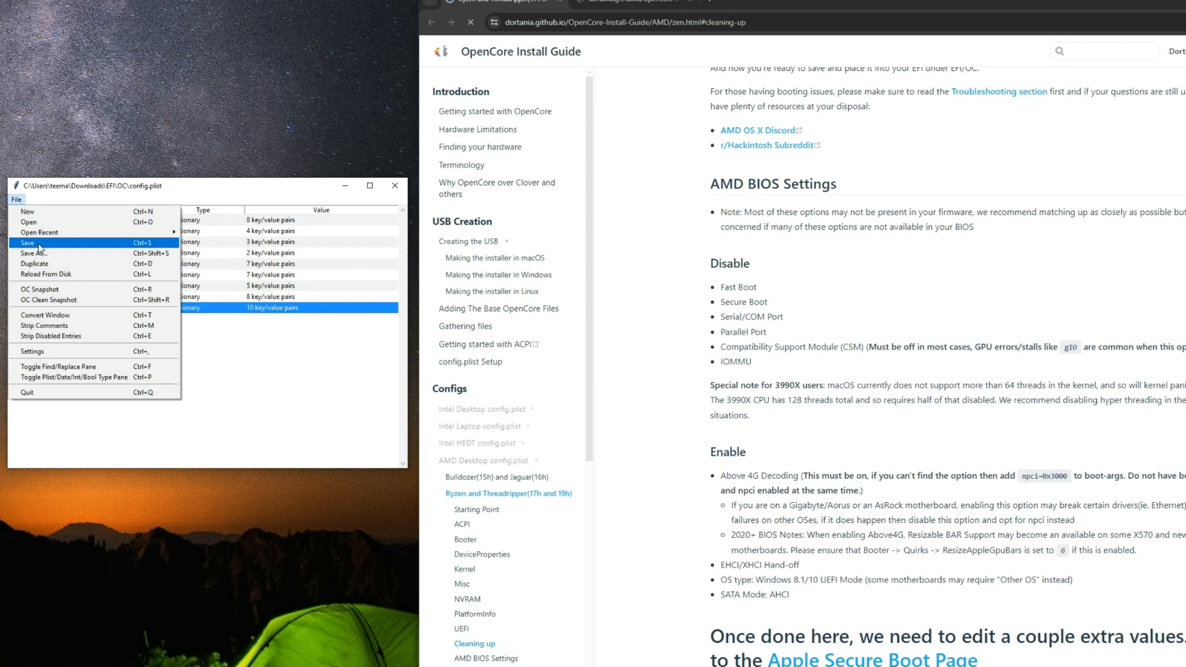
pyautogui.click(35, 244)
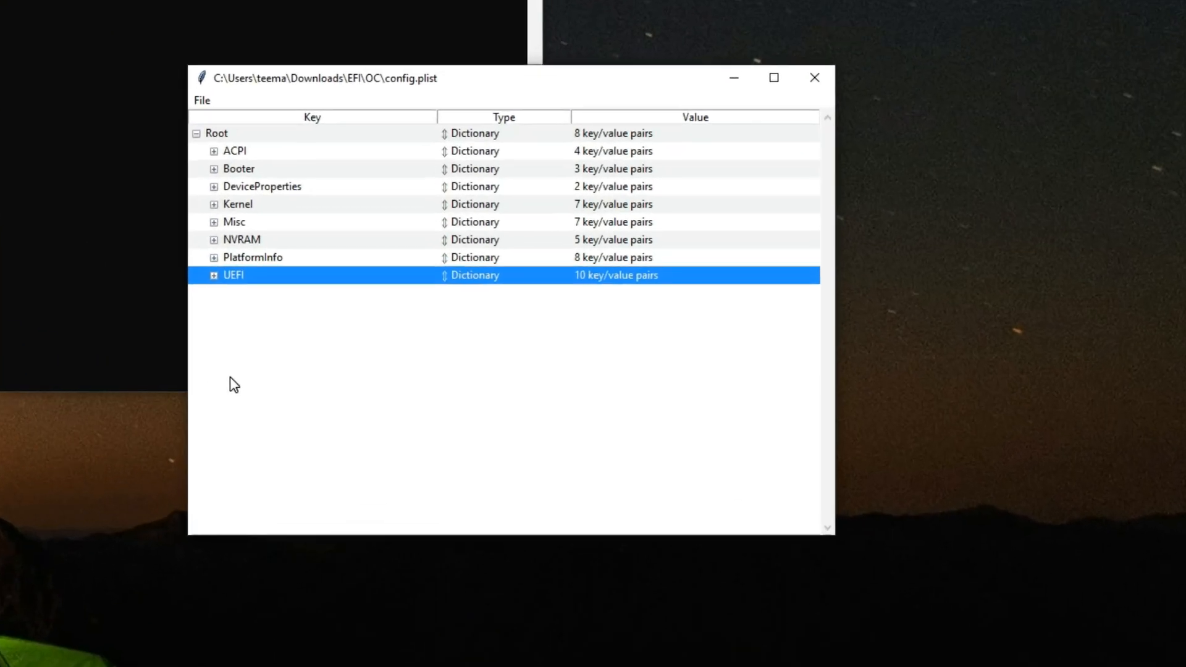
# Step: Expand UEFI and set Enabled to True for the HfsPlus.efi driver, checking the OpenRuntime.efi entry as well
pyautogui.click(193, 270)
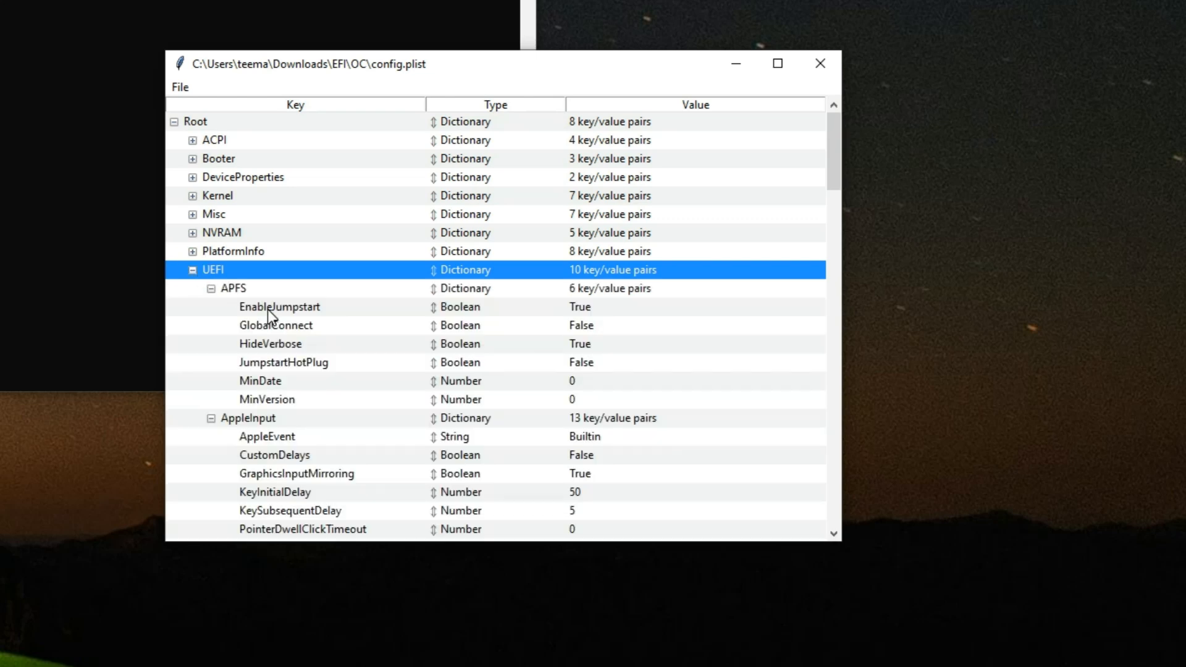
pyautogui.scroll(-3, 268, 309)
pyautogui.scroll(-9, 250, 326)
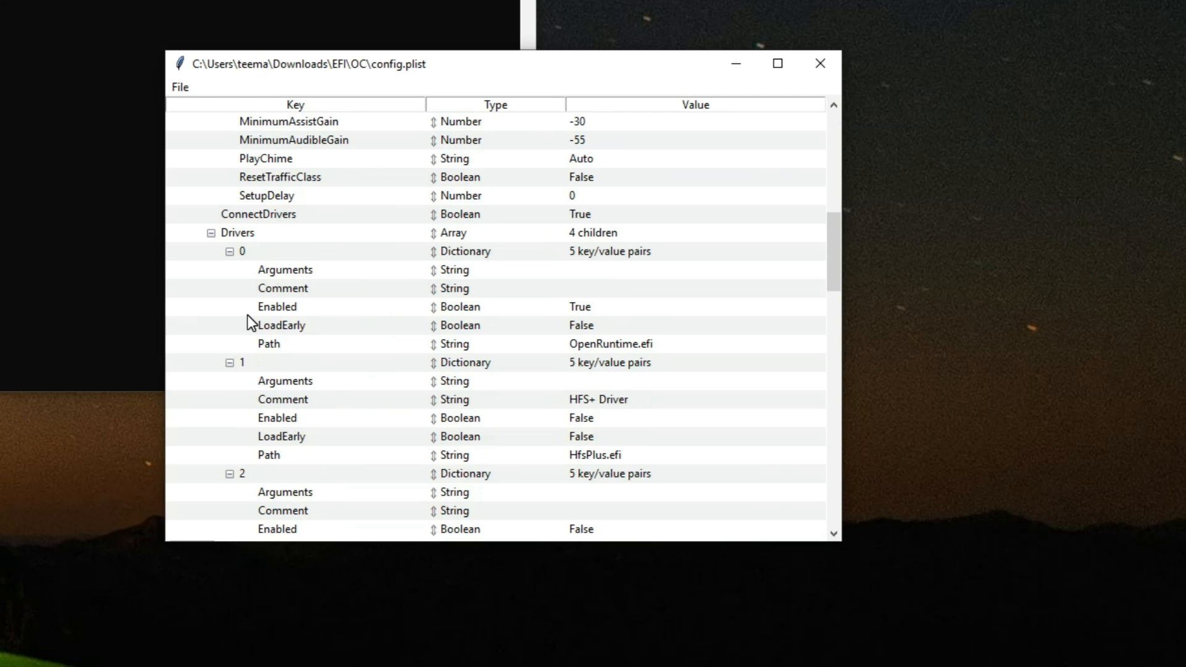
pyautogui.click(271, 234)
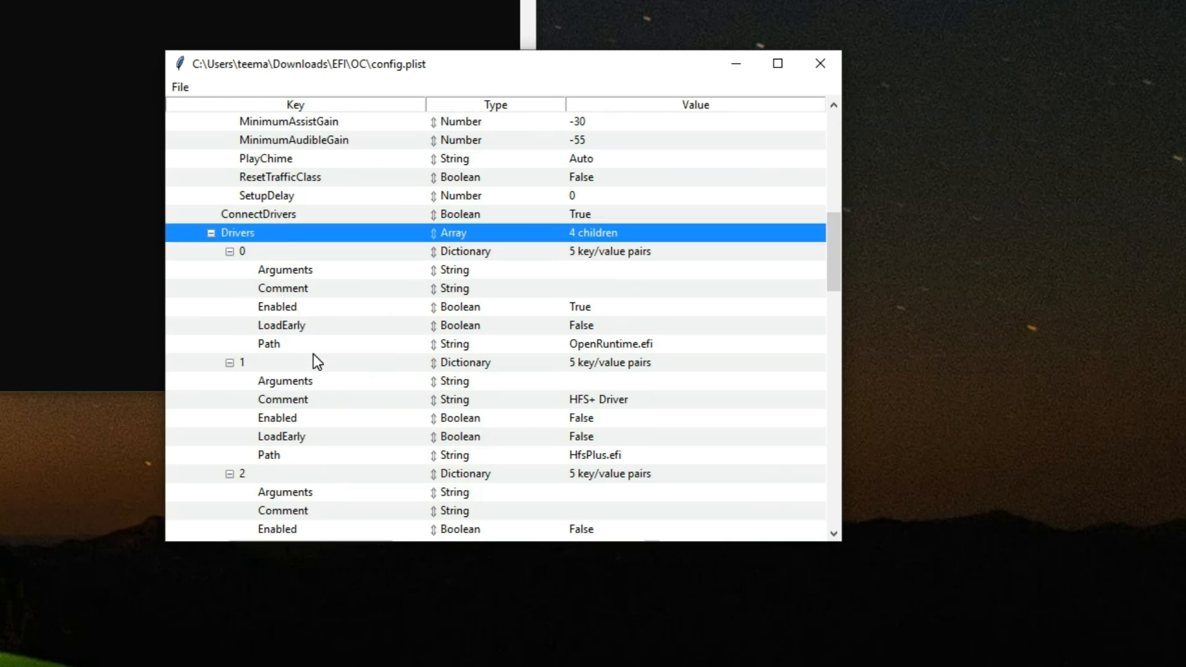
pyautogui.click(580, 454)
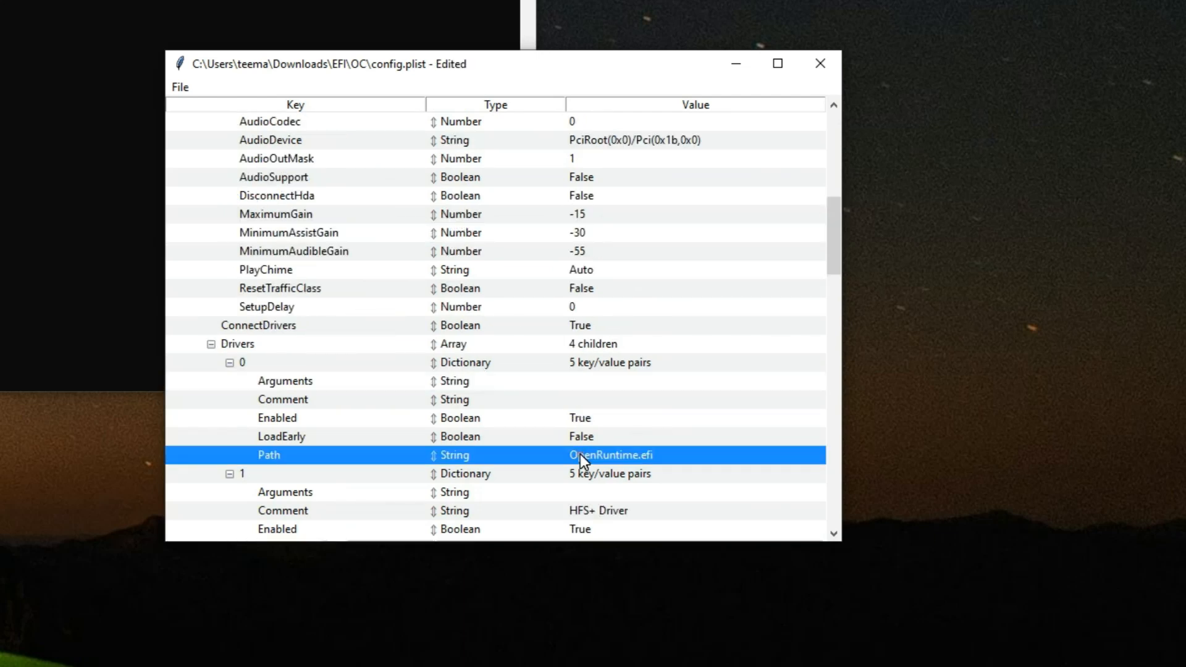
pyautogui.click(583, 419)
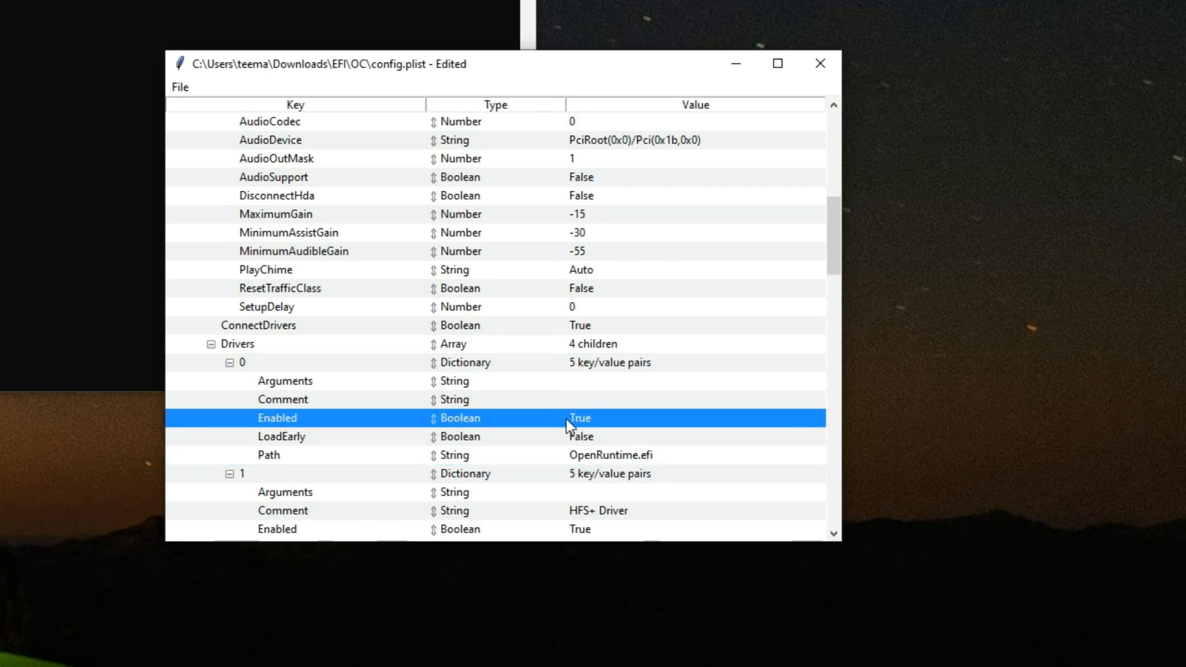
# Step: Set Enabled to True for the OpenCanopy.efi driver under UEFI Drivers
pyautogui.scroll(-1, 488, 406)
pyautogui.scroll(-1, 487, 406)
pyautogui.scroll(-2, 487, 404)
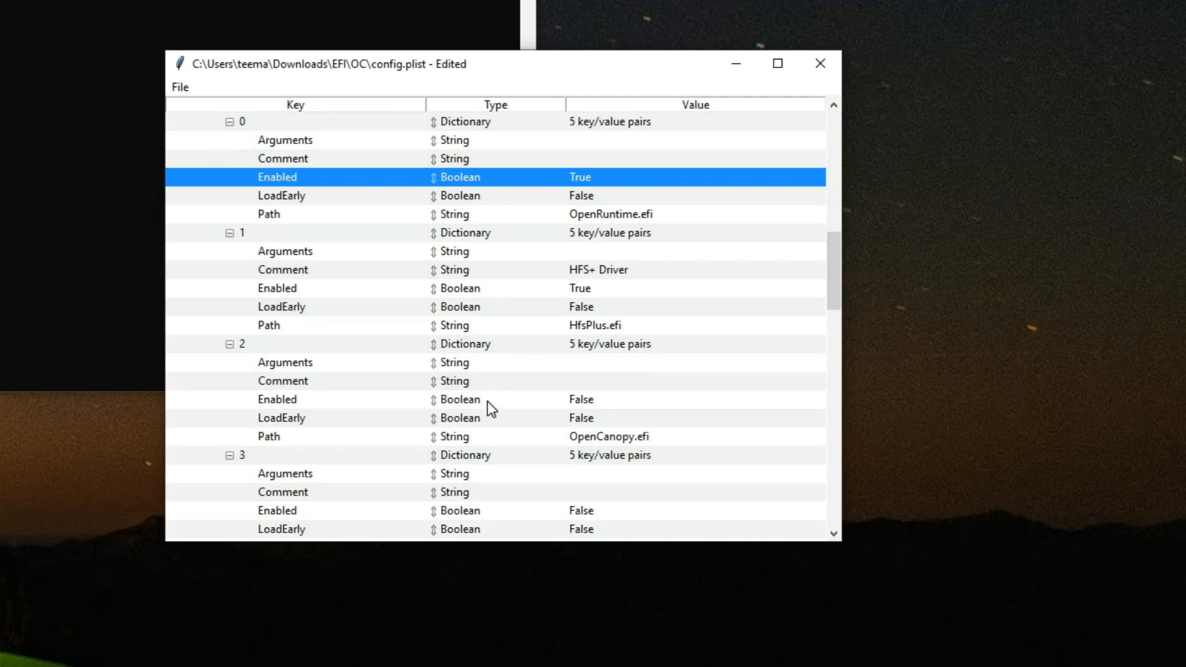
pyautogui.click(621, 418)
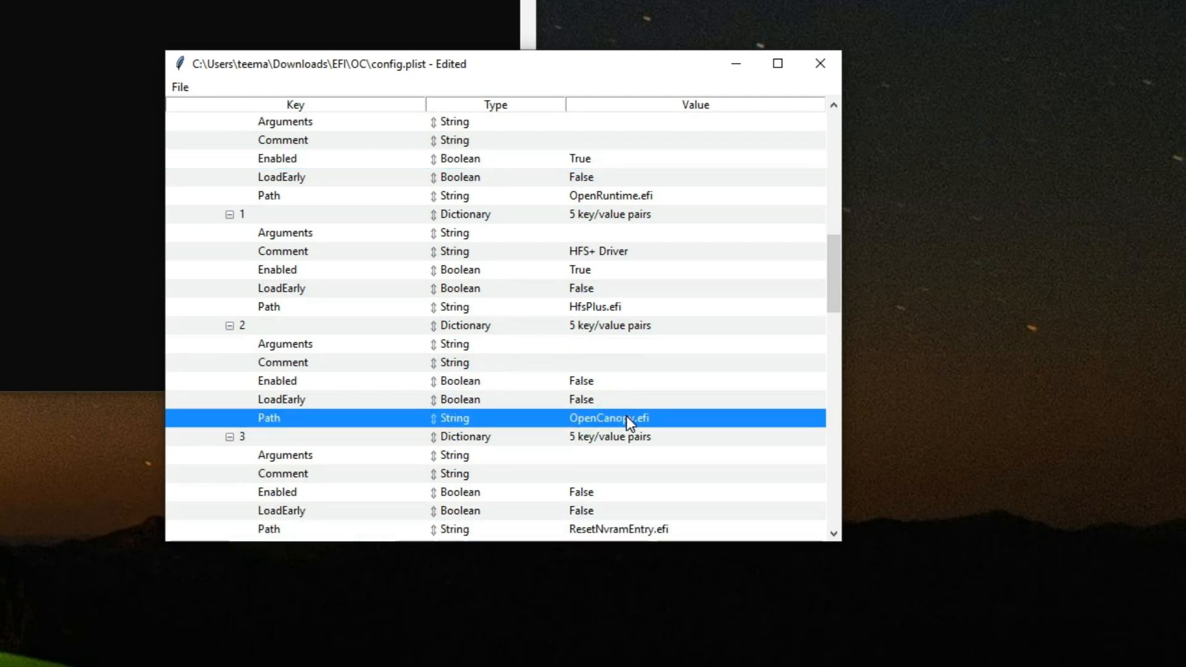
pyautogui.click(517, 381)
pyautogui.click(589, 381)
pyautogui.click(599, 389)
# Step: Set Enabled to True for the ResetNvramEntry.efi driver under UEFI Drivers
pyautogui.scroll(-2, 533, 386)
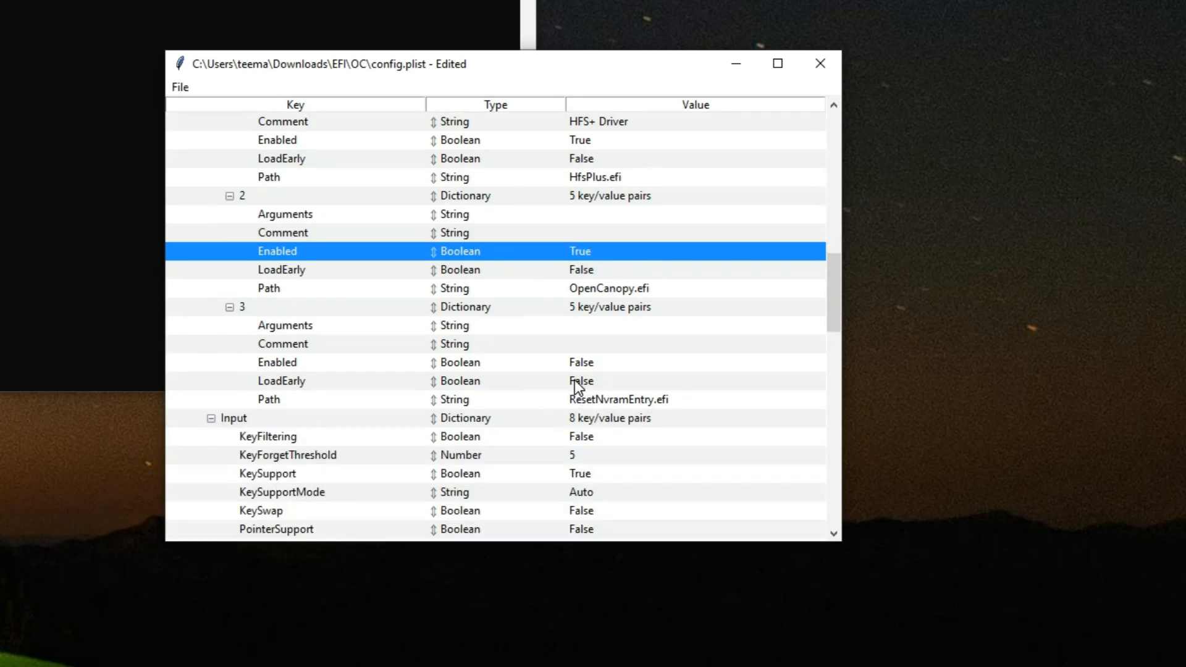
pyautogui.click(611, 400)
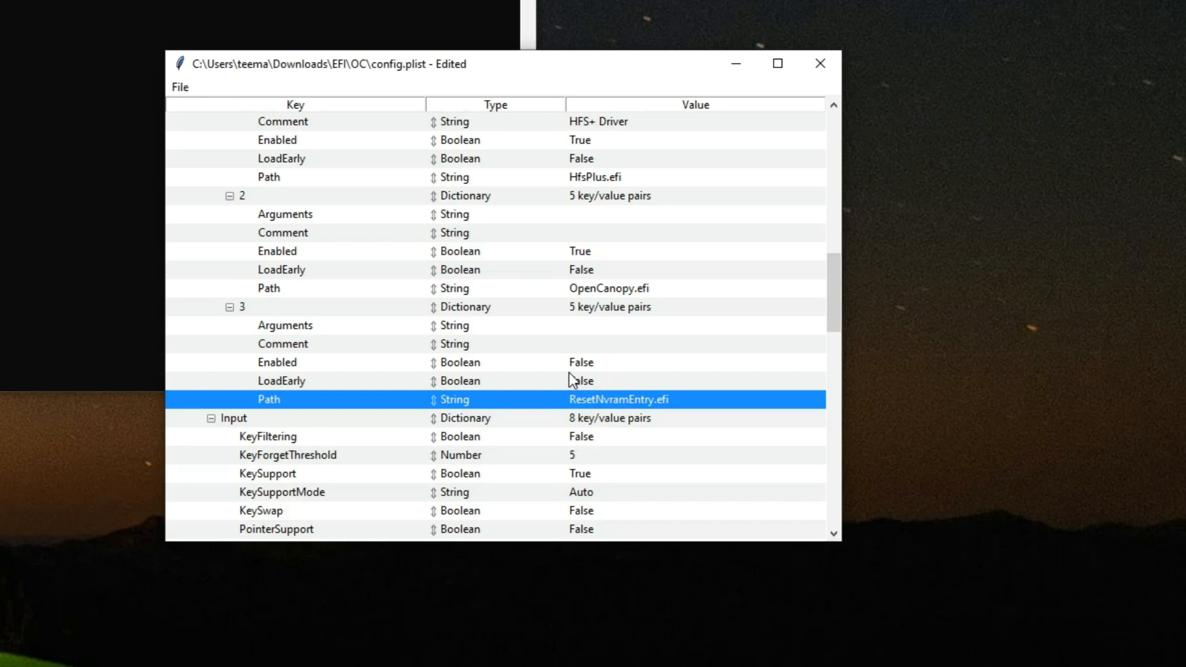
pyautogui.doubleClick(583, 364)
pyautogui.click(600, 367)
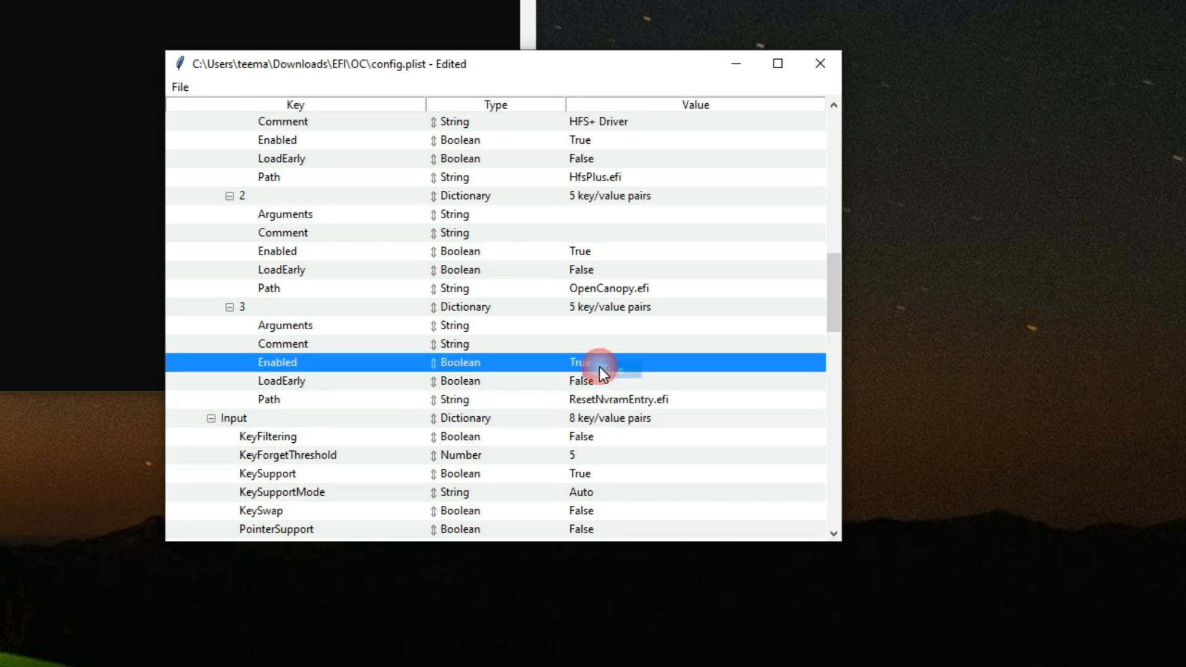
# Step: Collapse the UEFI section and expand the Add array under Kernel
pyautogui.scroll(9, 505, 365)
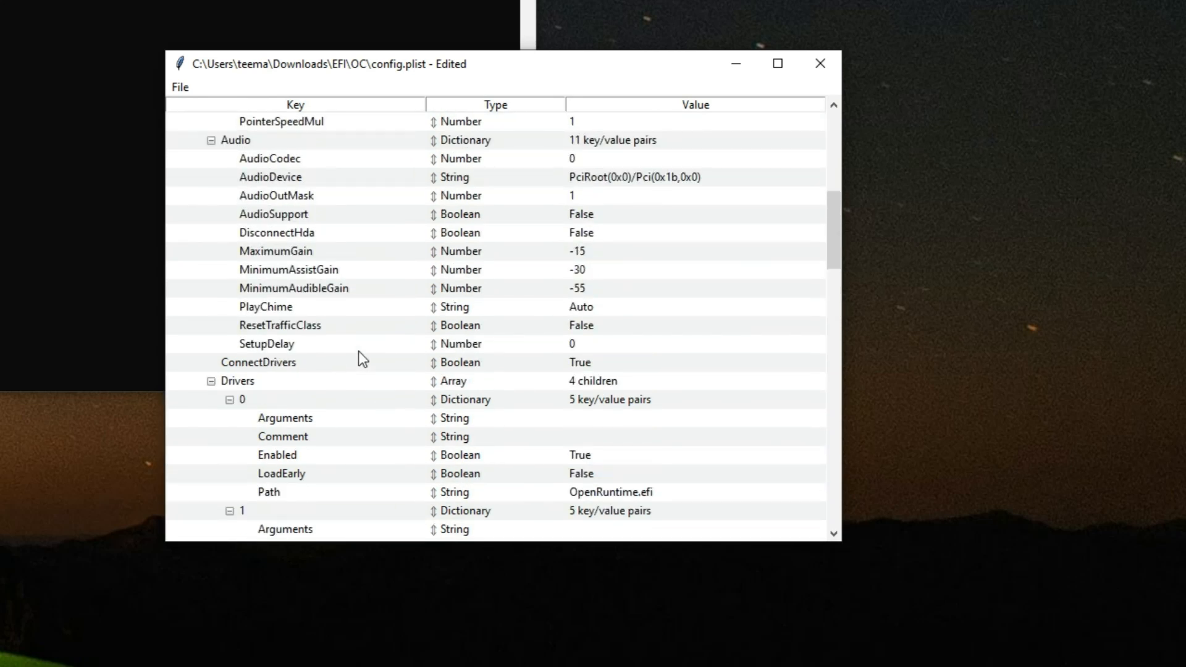
pyautogui.scroll(8, 254, 289)
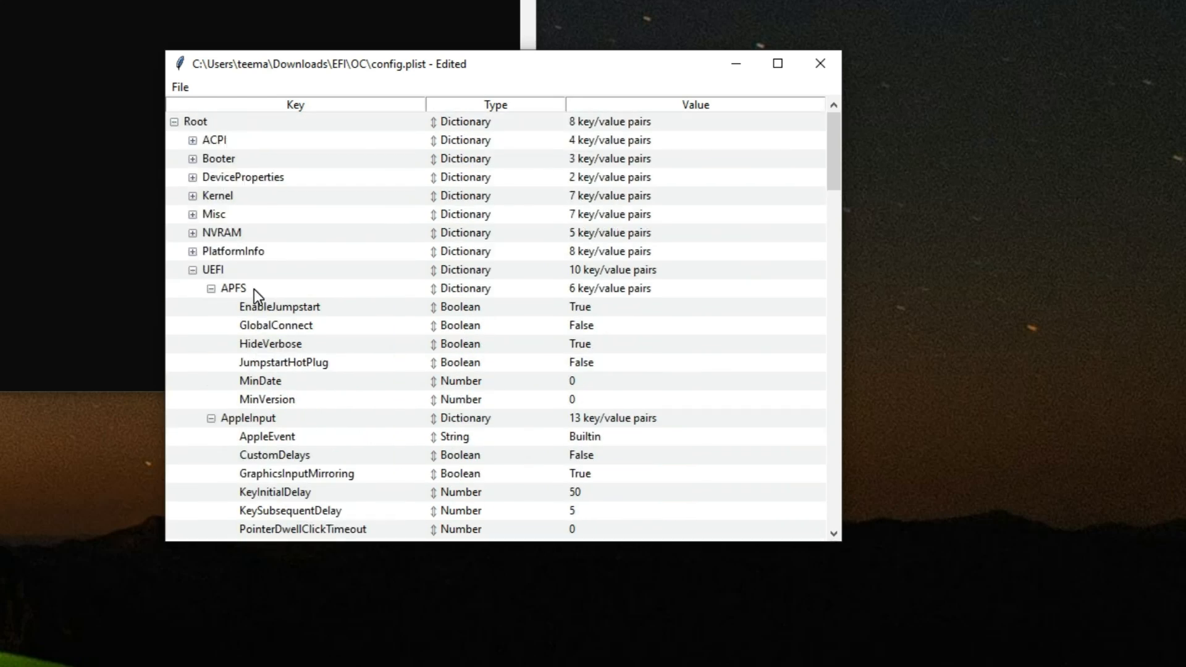
pyautogui.click(193, 270)
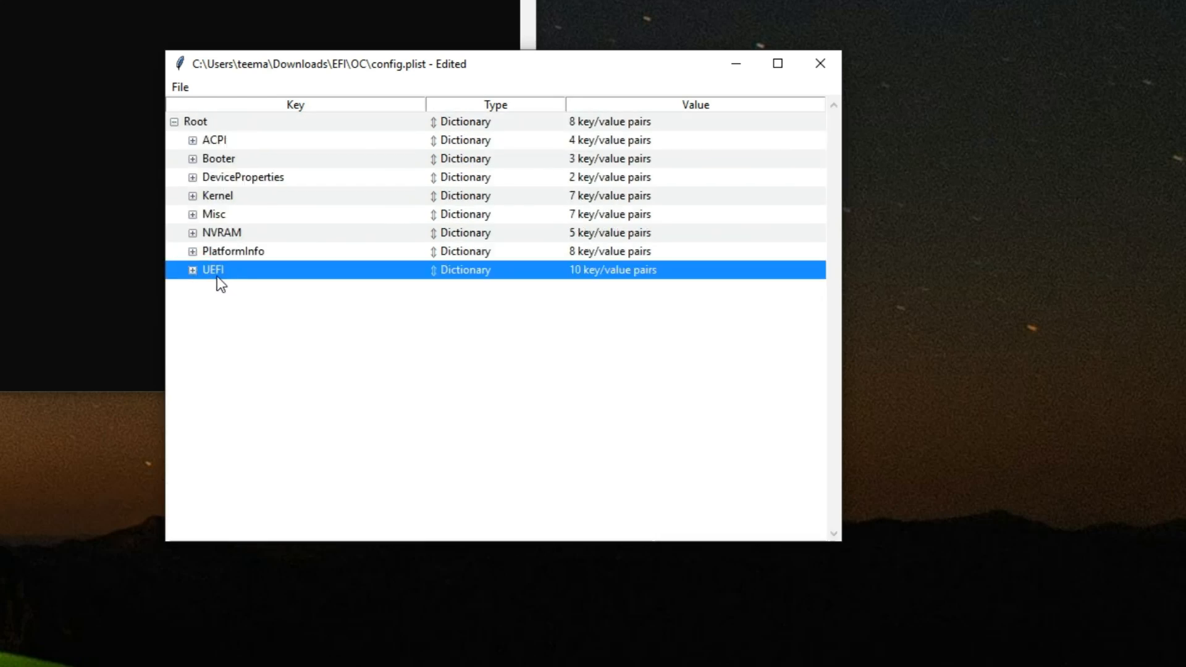
pyautogui.click(192, 196)
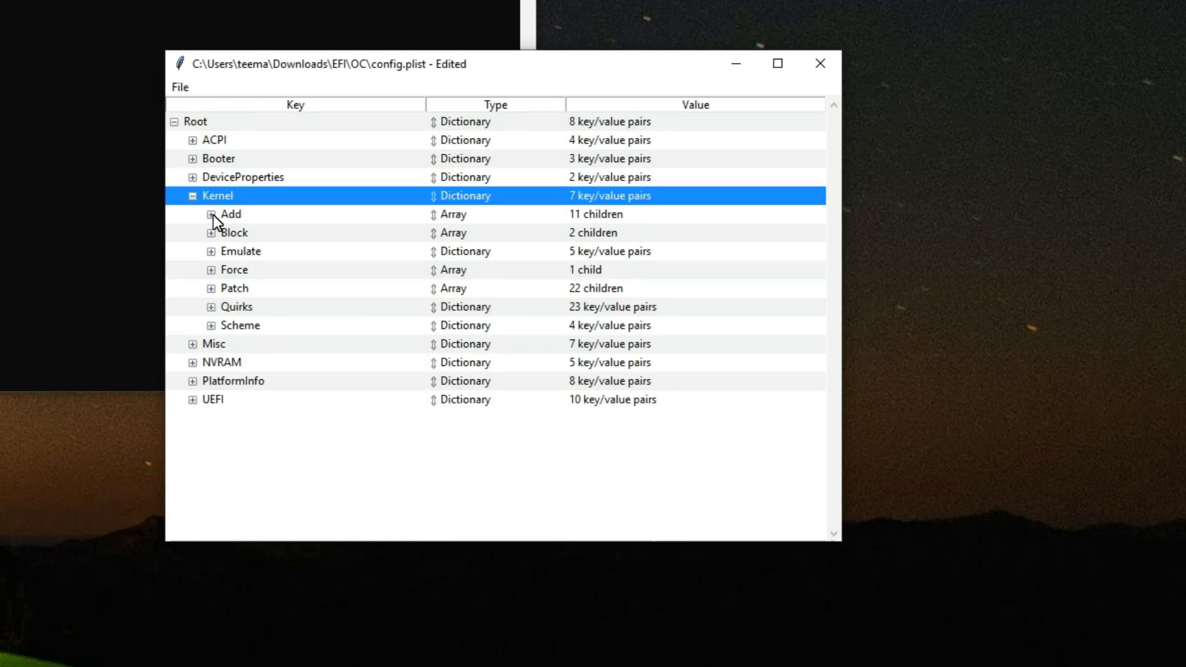
pyautogui.click(211, 214)
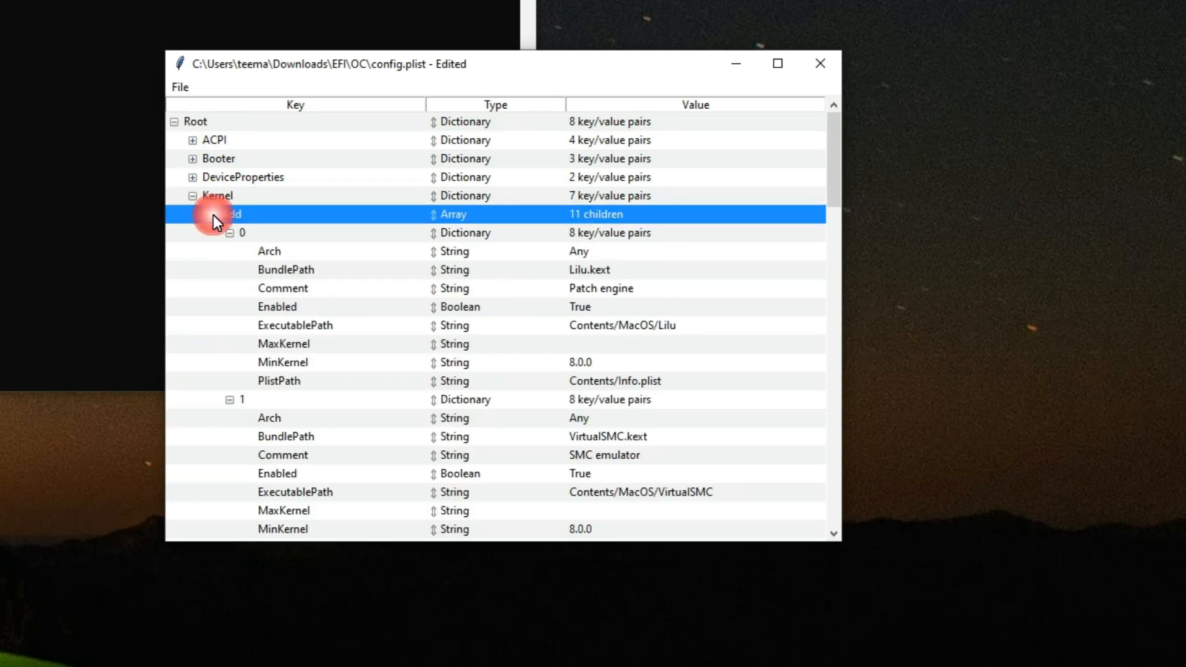
# Step: Check the Enabled values of the Lilu, VirtualSMC, WhateverGreen and AppleALC kexts under Kernel Add
pyautogui.click(595, 327)
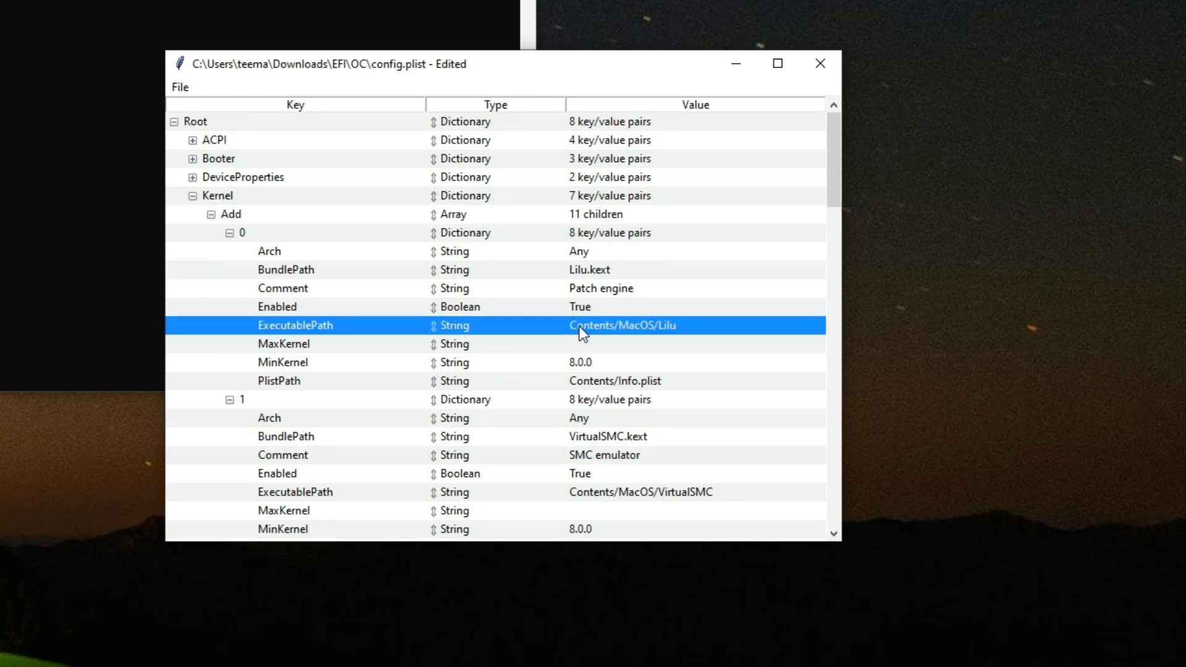
pyautogui.click(586, 309)
pyautogui.scroll(-3, 479, 346)
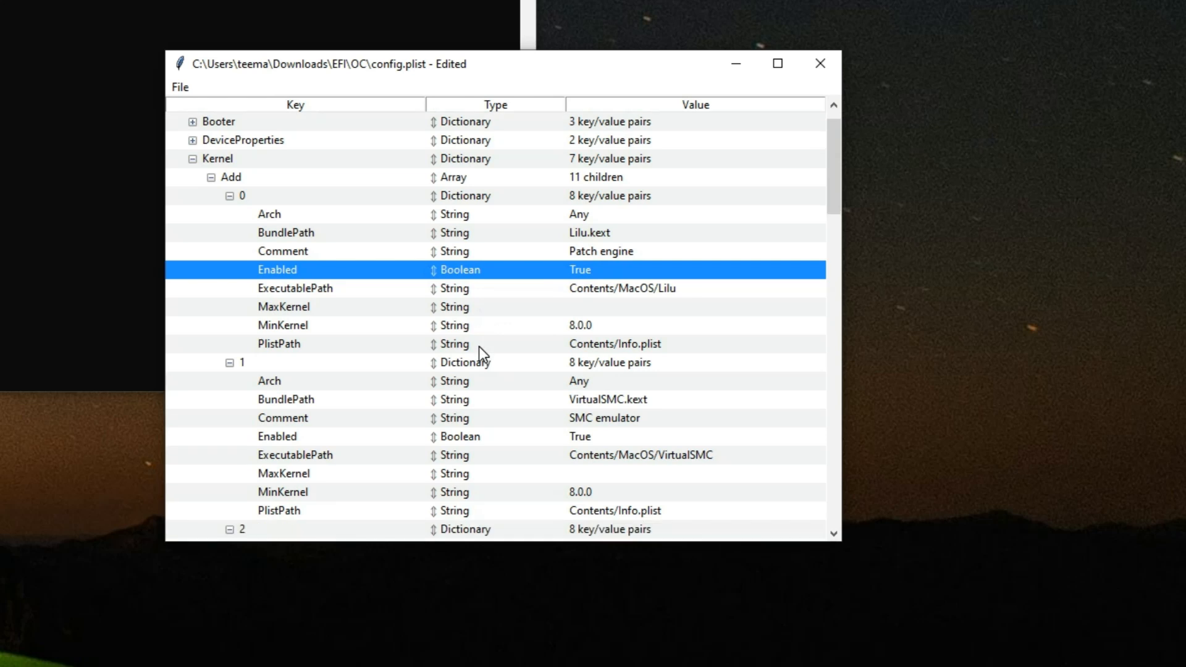
pyautogui.scroll(-5, 479, 346)
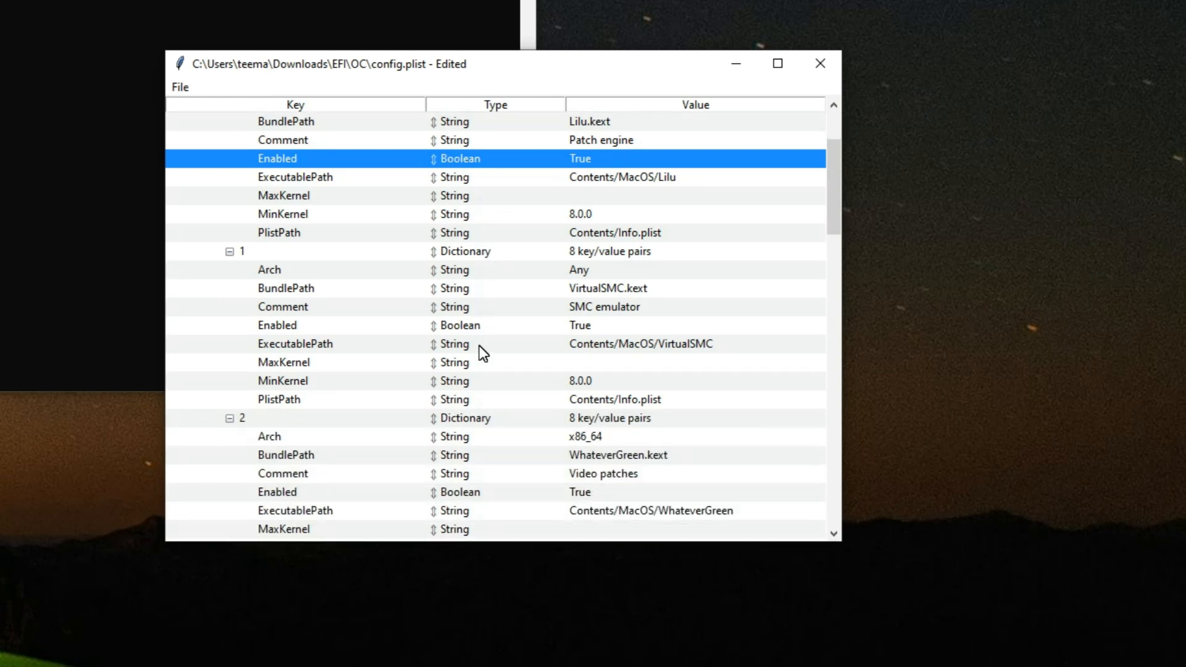
pyautogui.scroll(-3, 479, 346)
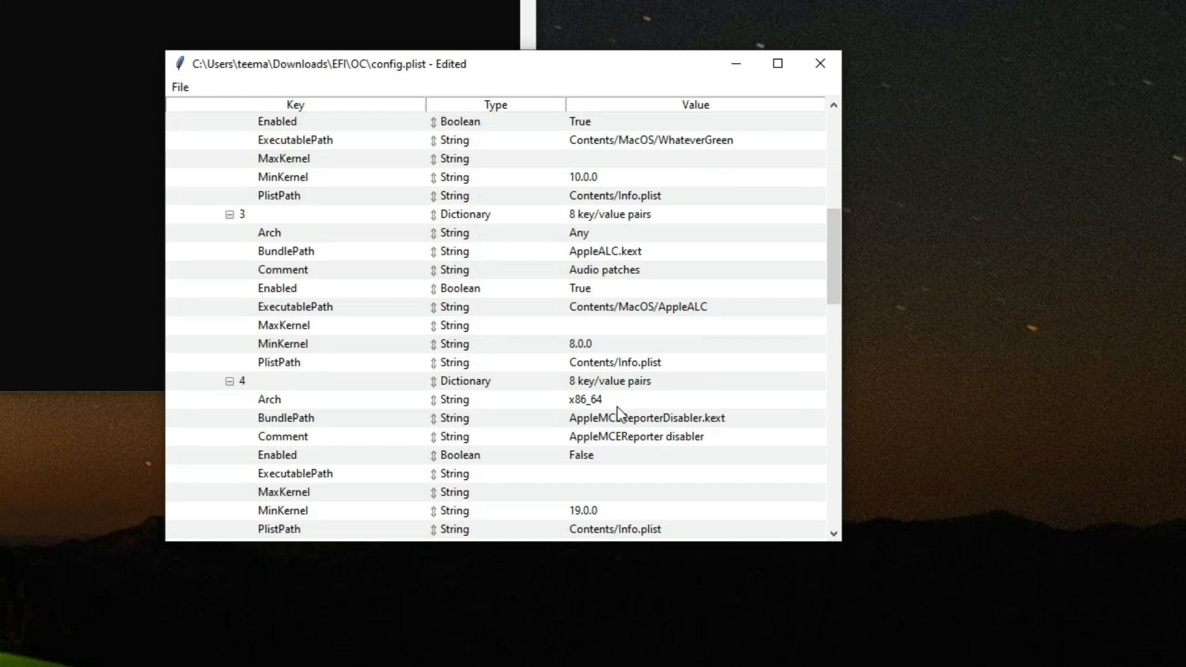
# Step: Set Enabled to True for AppleMCEReporterDisabler.kext under Kernel Add
pyautogui.click(623, 415)
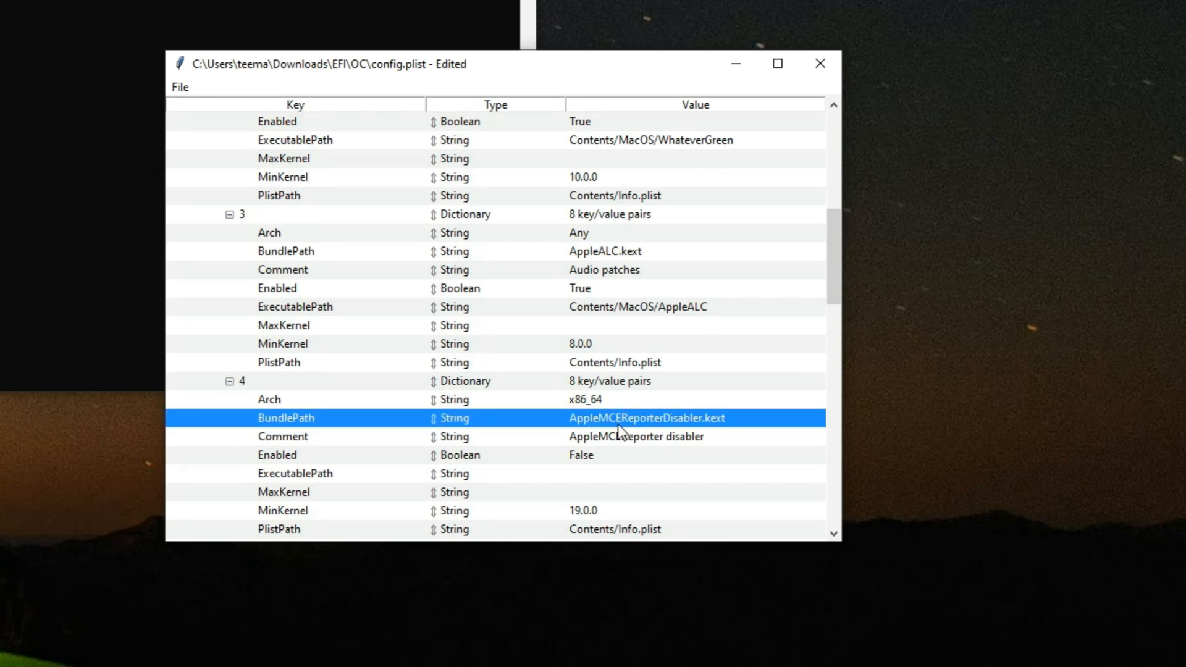
pyautogui.click(594, 455)
pyautogui.scroll(-2, 583, 420)
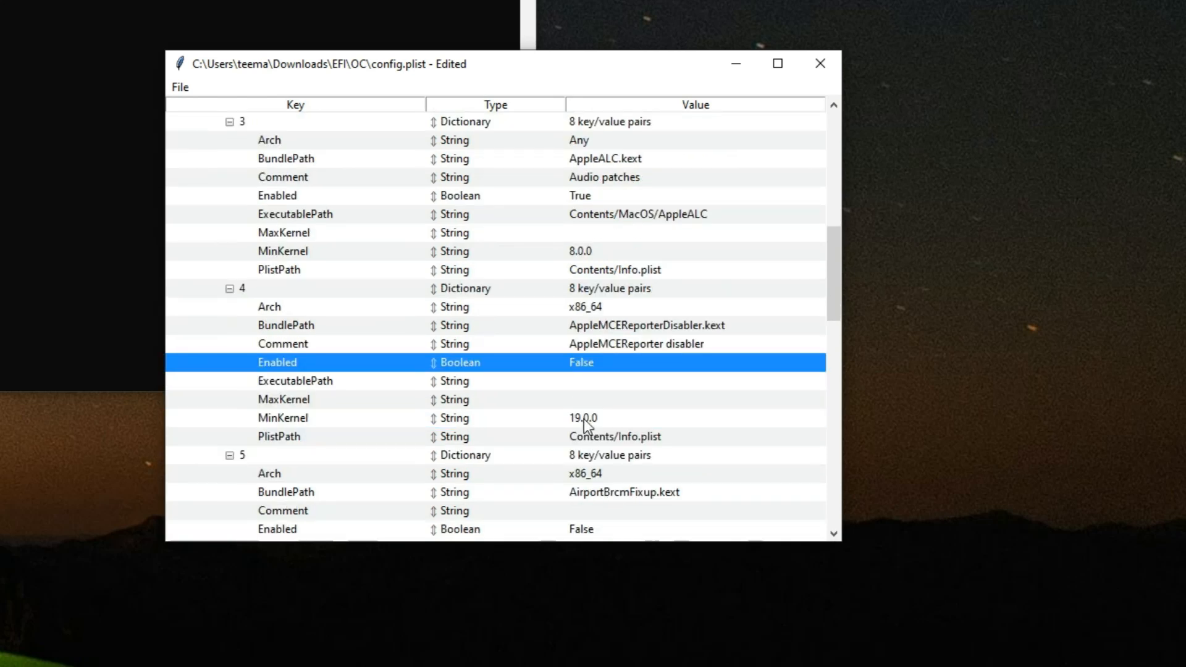
pyautogui.click(582, 363)
pyautogui.click(602, 375)
pyautogui.scroll(-2, 480, 359)
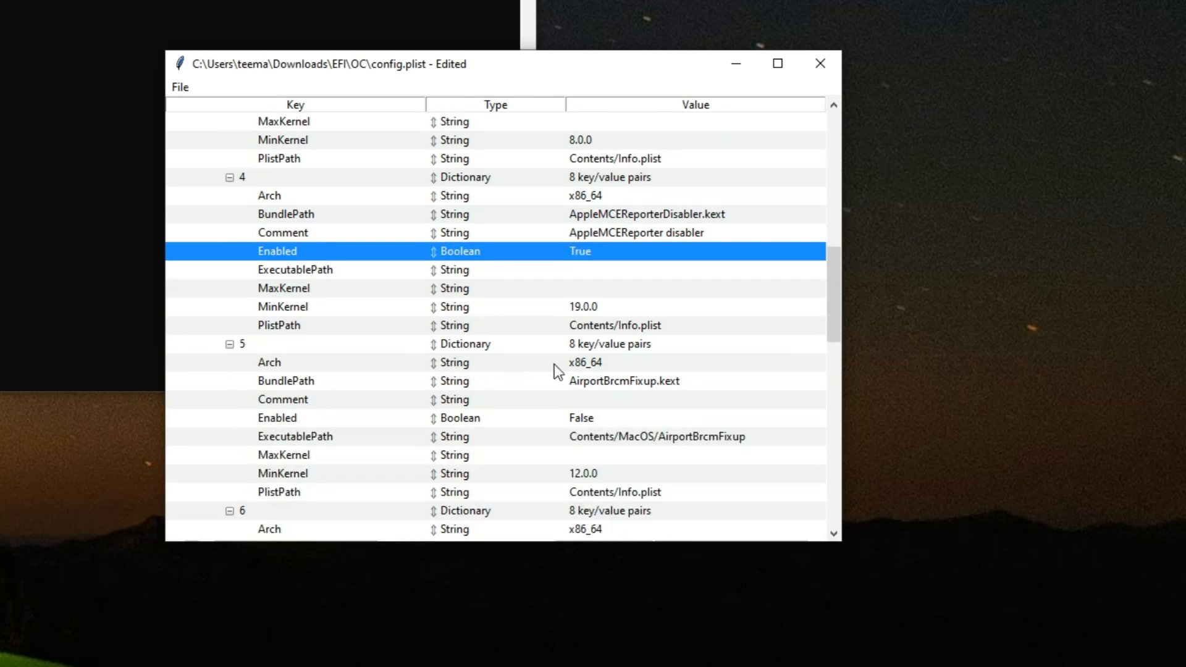
# Step: Set Enabled to True for AirportBrcmFixup.kext, entry 5 under Kernel Add
pyautogui.click(631, 385)
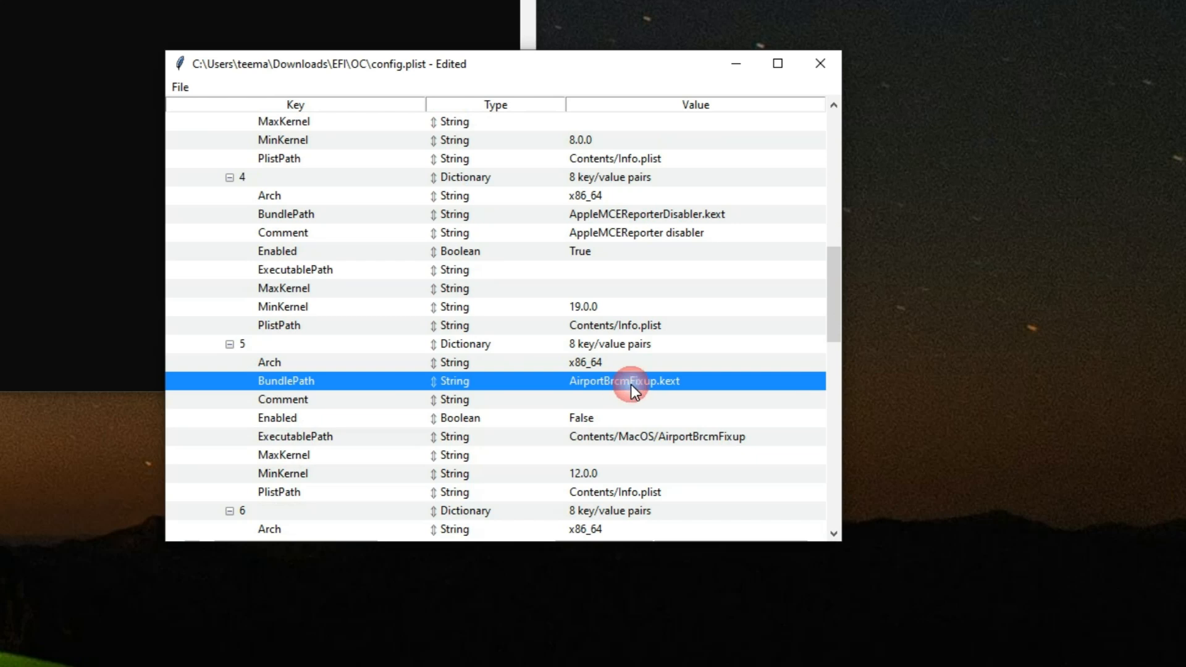
pyautogui.click(584, 418)
pyautogui.click(596, 424)
# Step: Set Enabled to True for the AirportBrcmFixup plug-in in entry 6 under Kernel Add
pyautogui.scroll(-2, 545, 407)
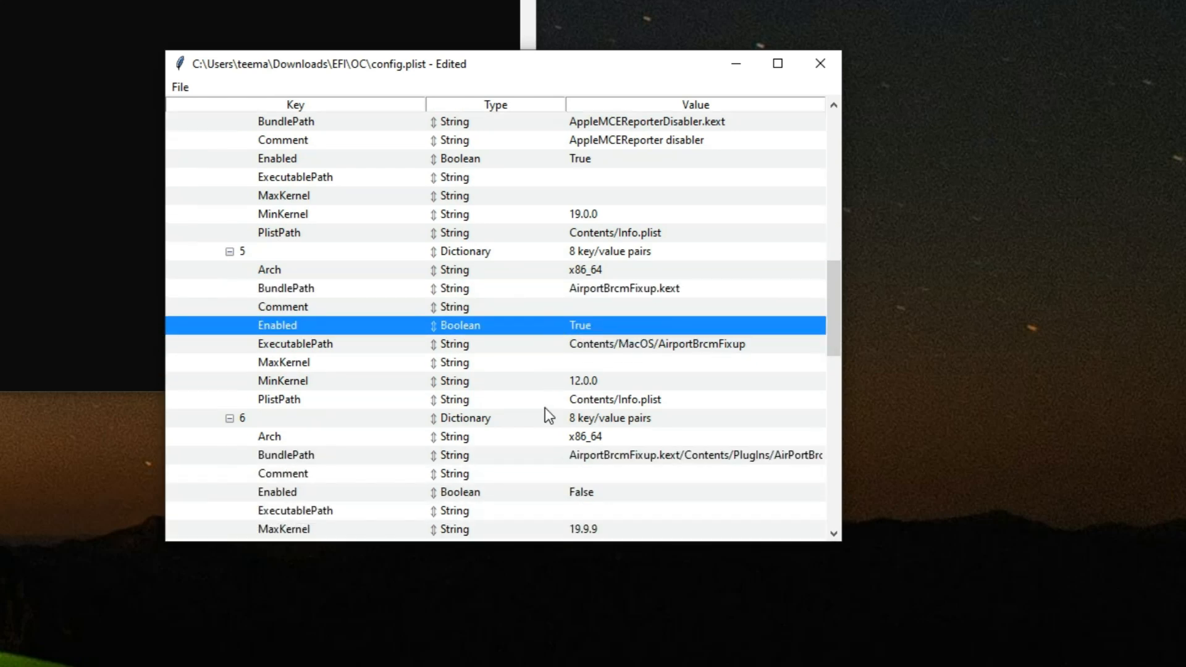
pyautogui.scroll(-2, 545, 408)
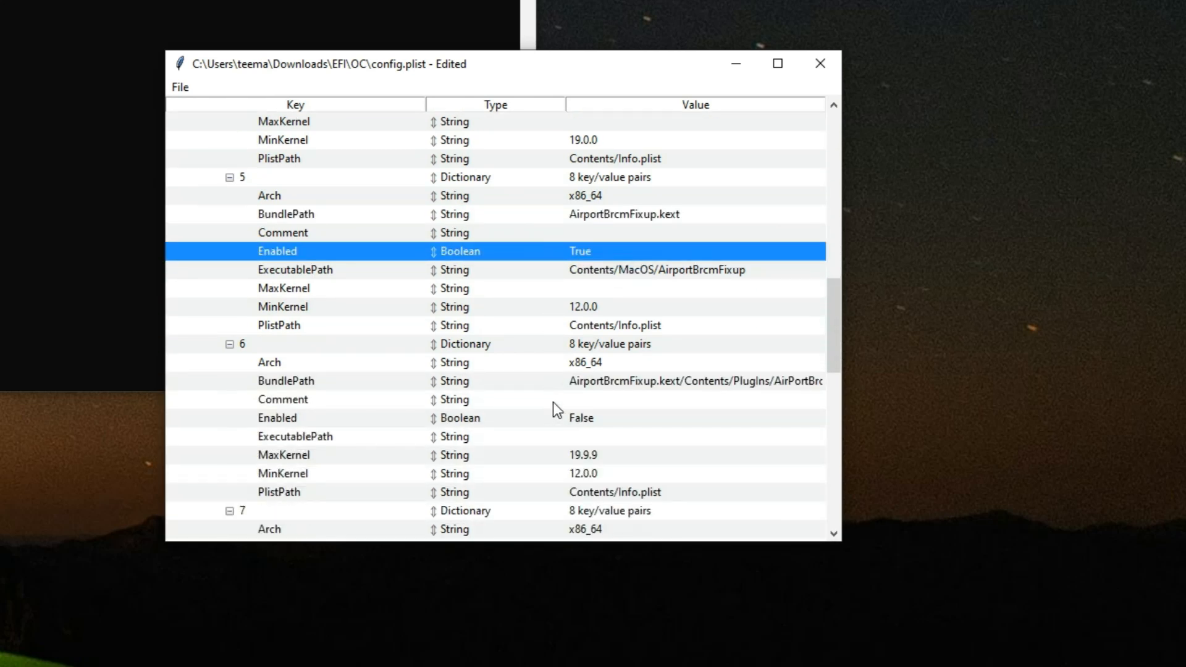
pyautogui.click(590, 420)
pyautogui.click(590, 420)
pyautogui.click(602, 428)
# Step: Set Enabled to True for the AirportBrcmFixup plug-in in entry 7 under Kernel Add
pyautogui.scroll(-1, 524, 409)
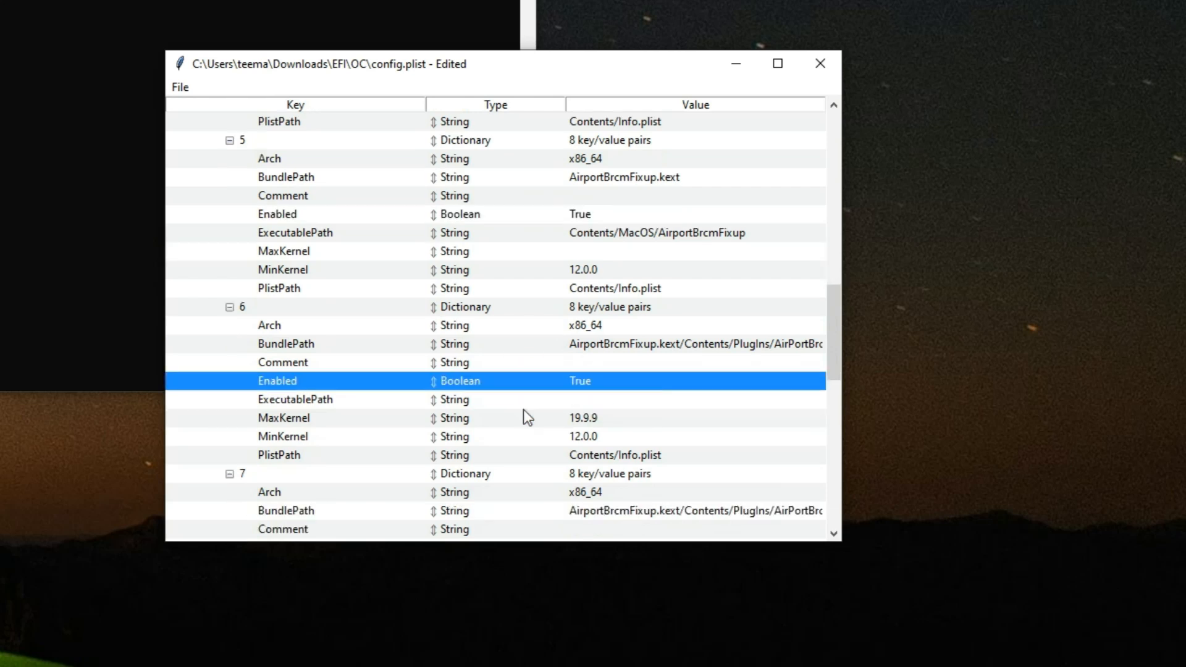
pyautogui.scroll(-3, 523, 409)
pyautogui.click(632, 382)
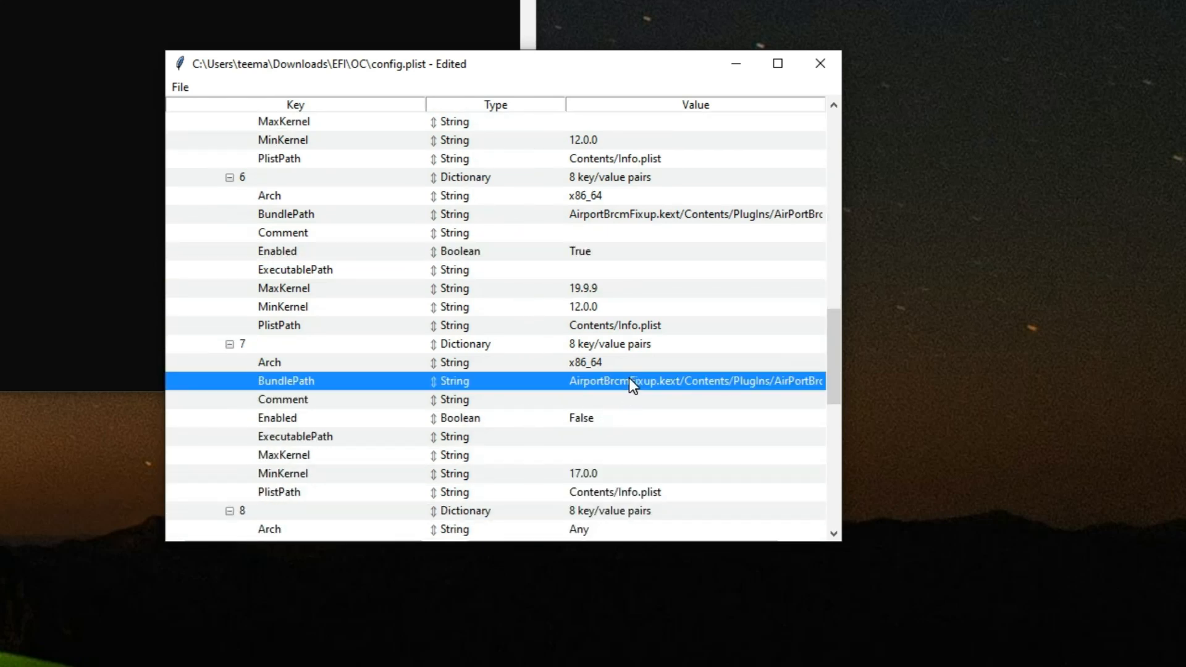
pyautogui.click(584, 419)
pyautogui.click(584, 419)
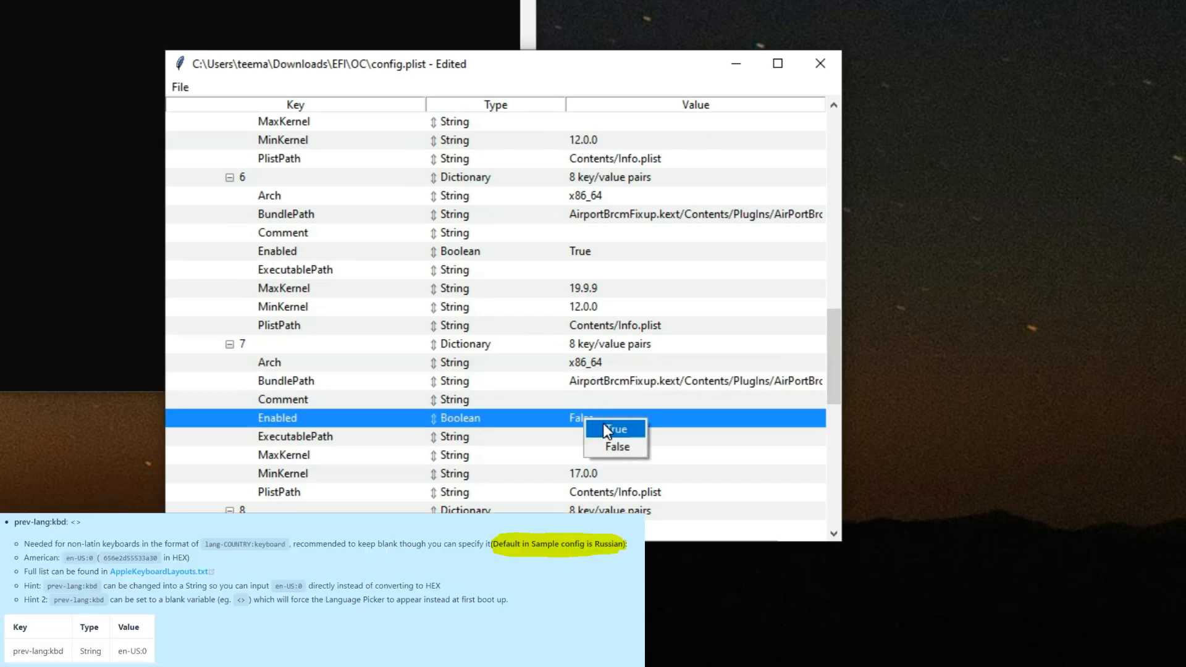
pyautogui.click(603, 423)
# Step: Check the AMDRyzenCPUPowerManagement.kext entry, then collapse the Kernel section and expand NVRAM
pyautogui.scroll(-1, 556, 422)
pyautogui.scroll(-7, 544, 420)
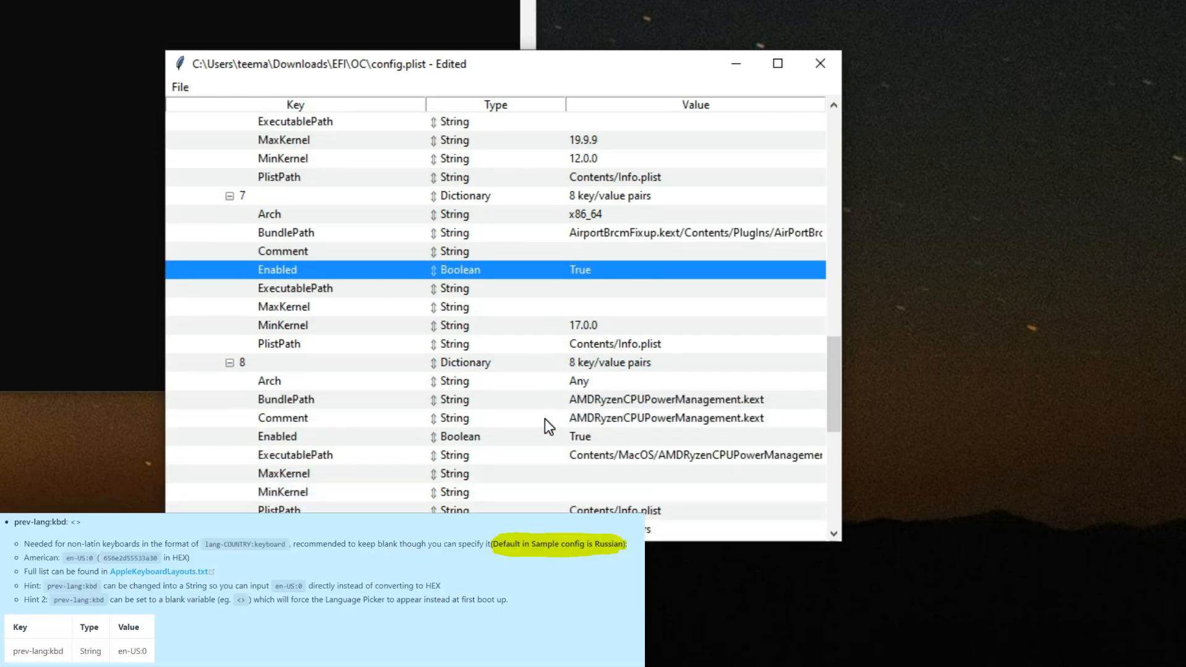
pyautogui.scroll(-4, 546, 417)
pyautogui.scroll(20, 346, 278)
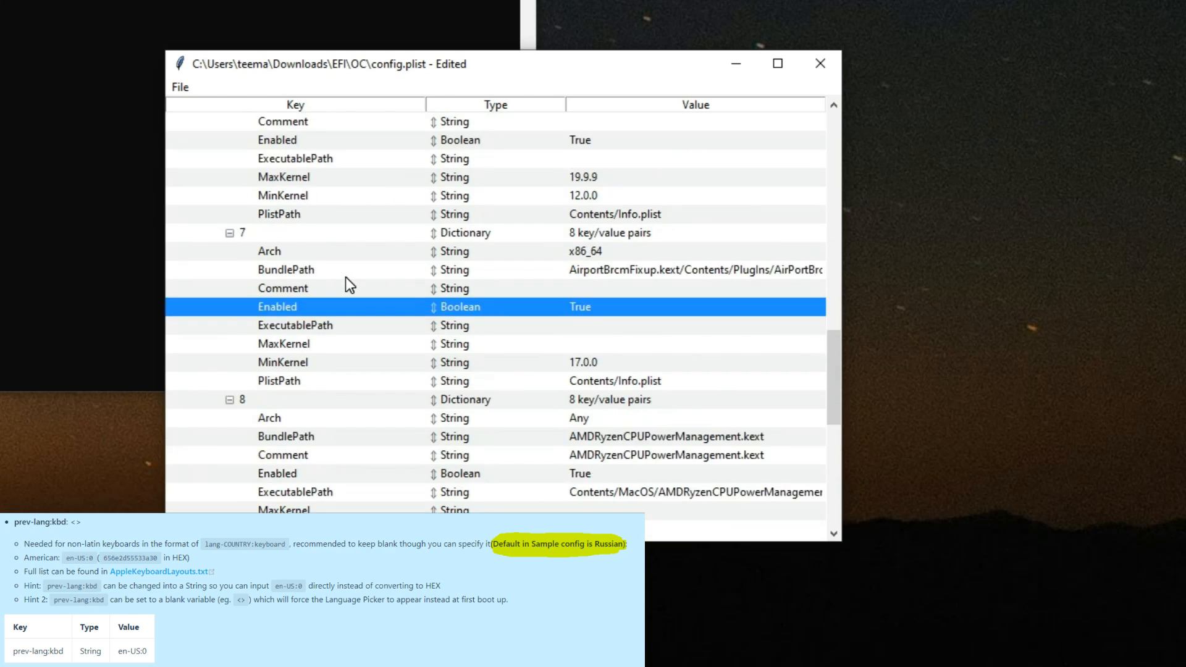
pyautogui.click(192, 196)
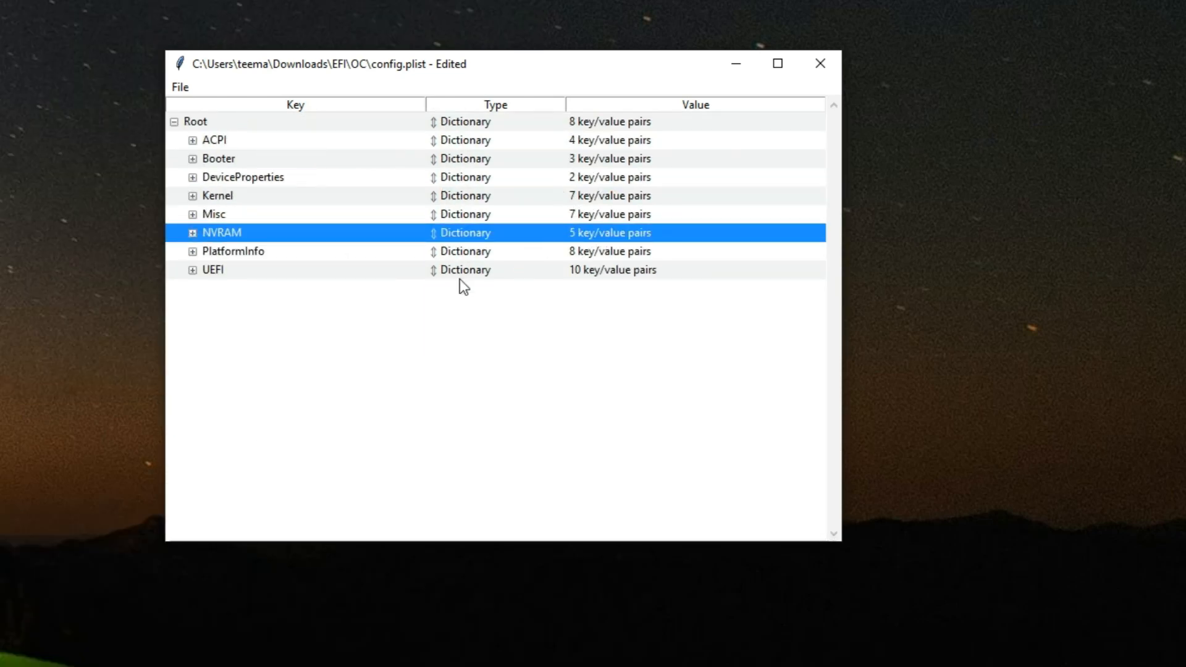
pyautogui.click(193, 233)
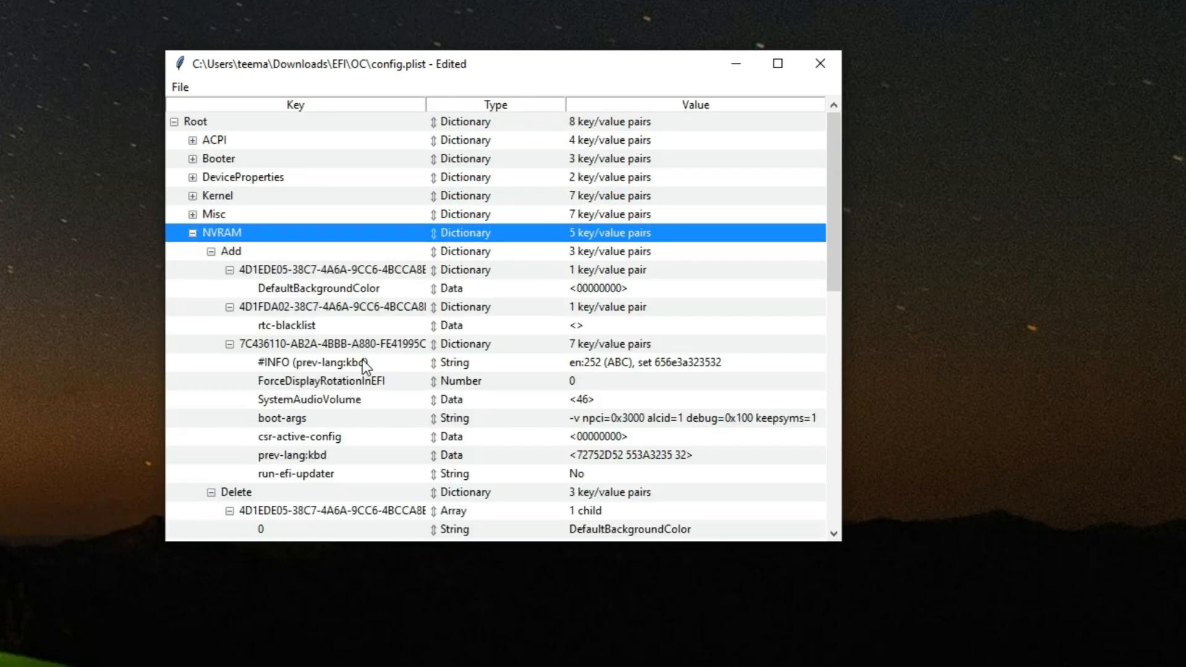
# Step: Clear the prev-lang:kbd data value under NVRAM Add so it is left blank
pyautogui.click(290, 457)
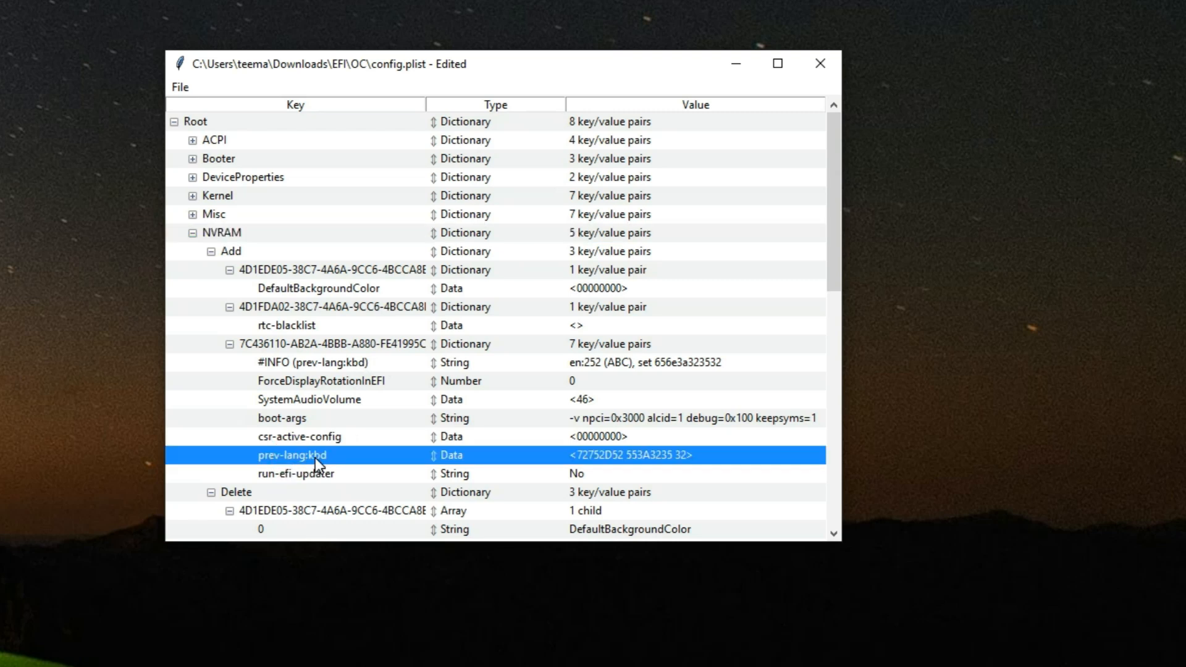
pyautogui.doubleClick(641, 454)
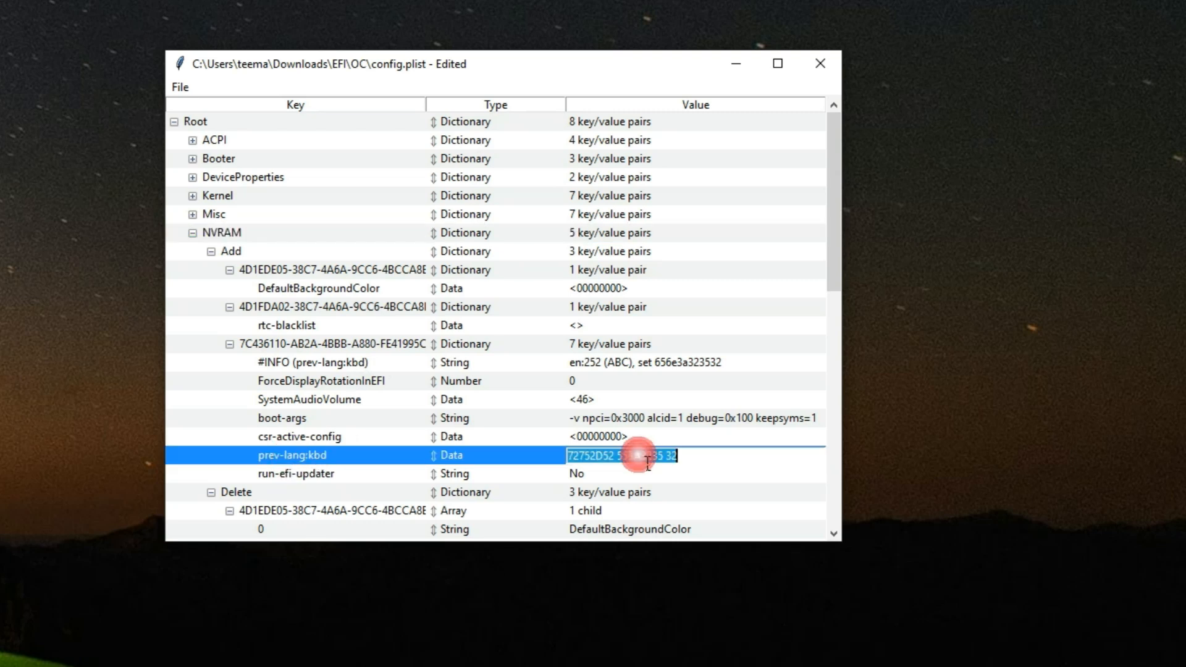
pyautogui.press('BackSpace')
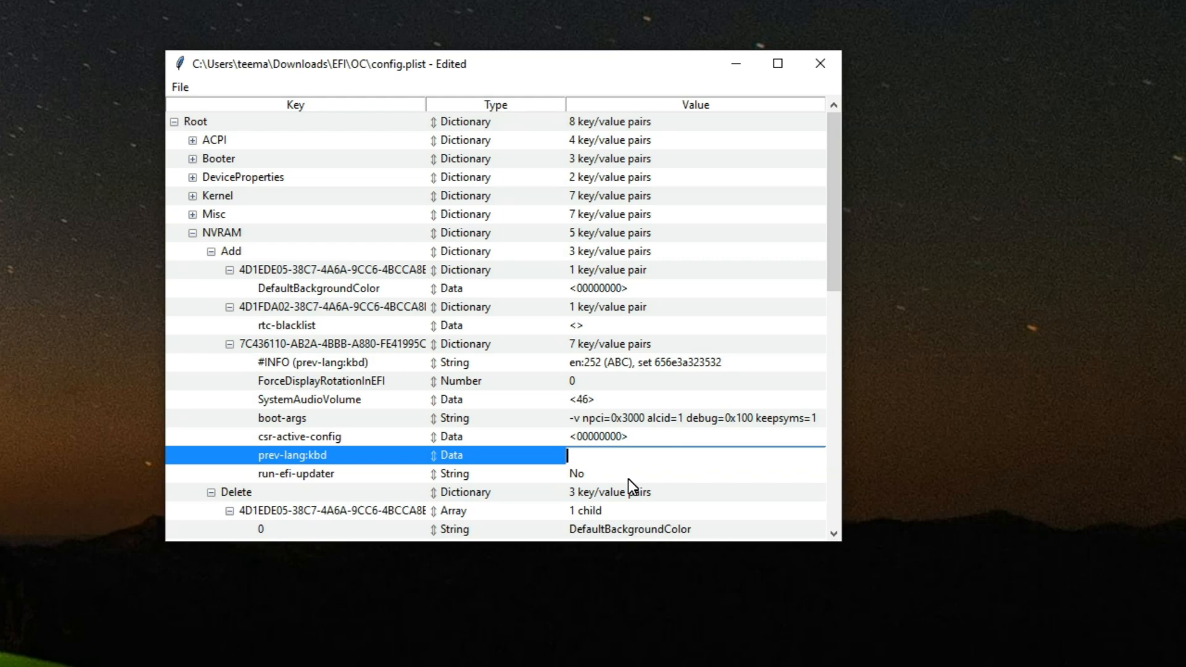
pyautogui.press('Return')
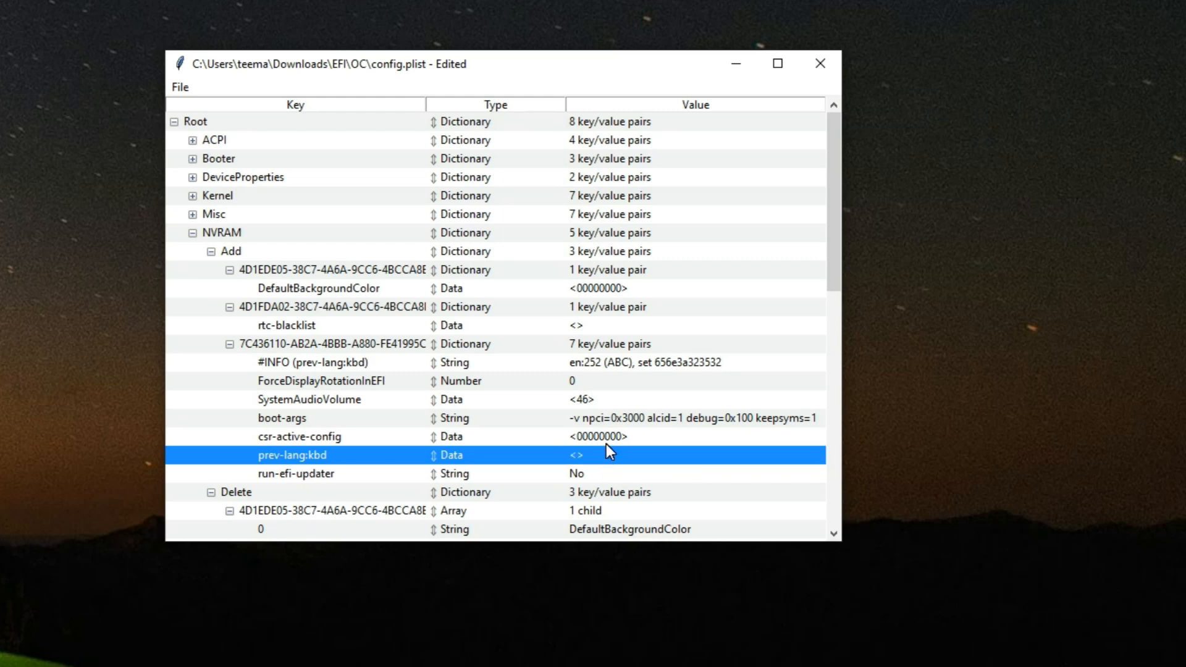
# Step: Save the edited config.plist
pyautogui.click(186, 90)
pyautogui.click(191, 158)
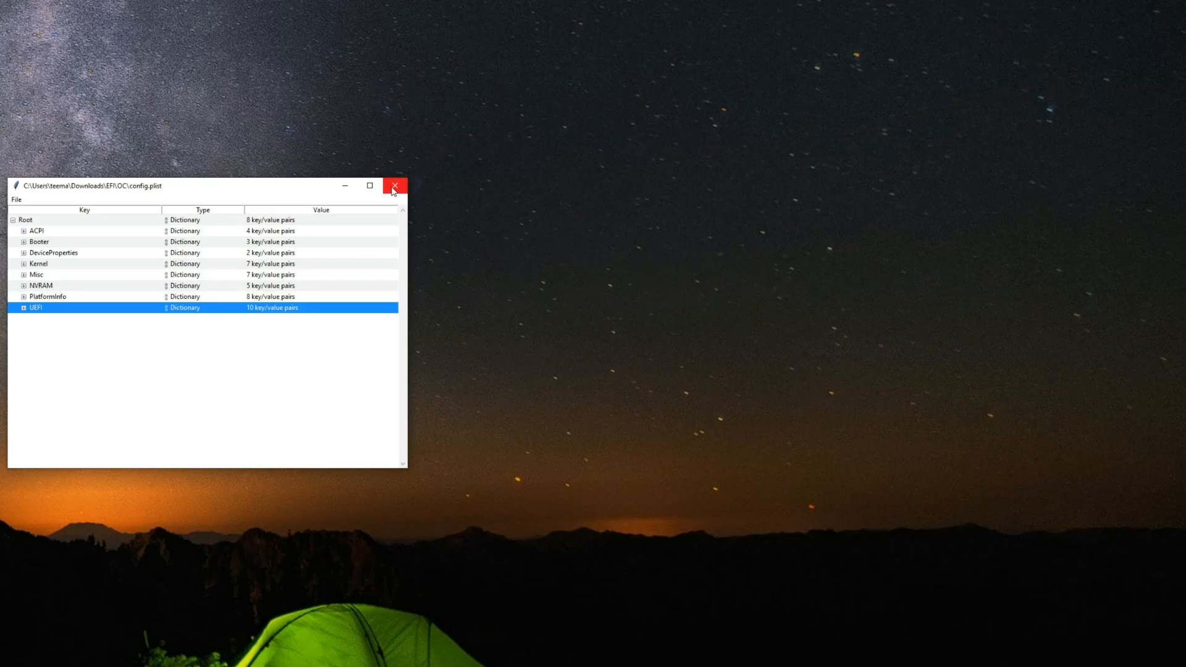
pyautogui.click(393, 189)
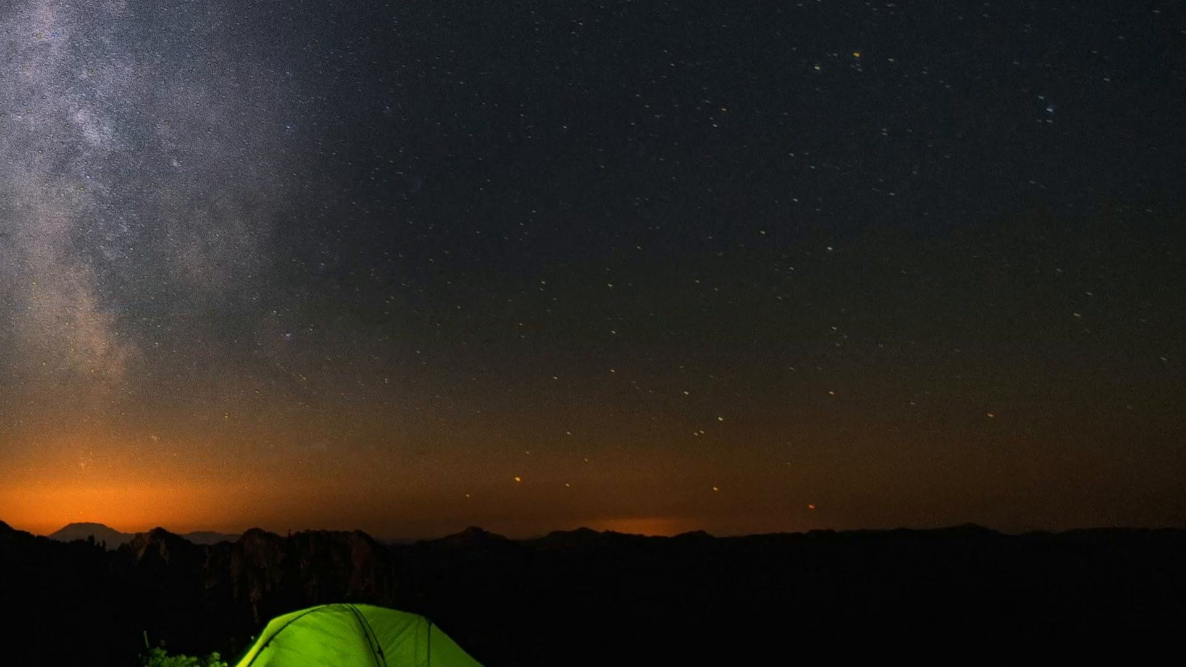
# Step: Switch to File Explorer, look inside the EFI folder in Downloads and return to Downloads
pyautogui.press('super+e')
pyautogui.click(320, 457)
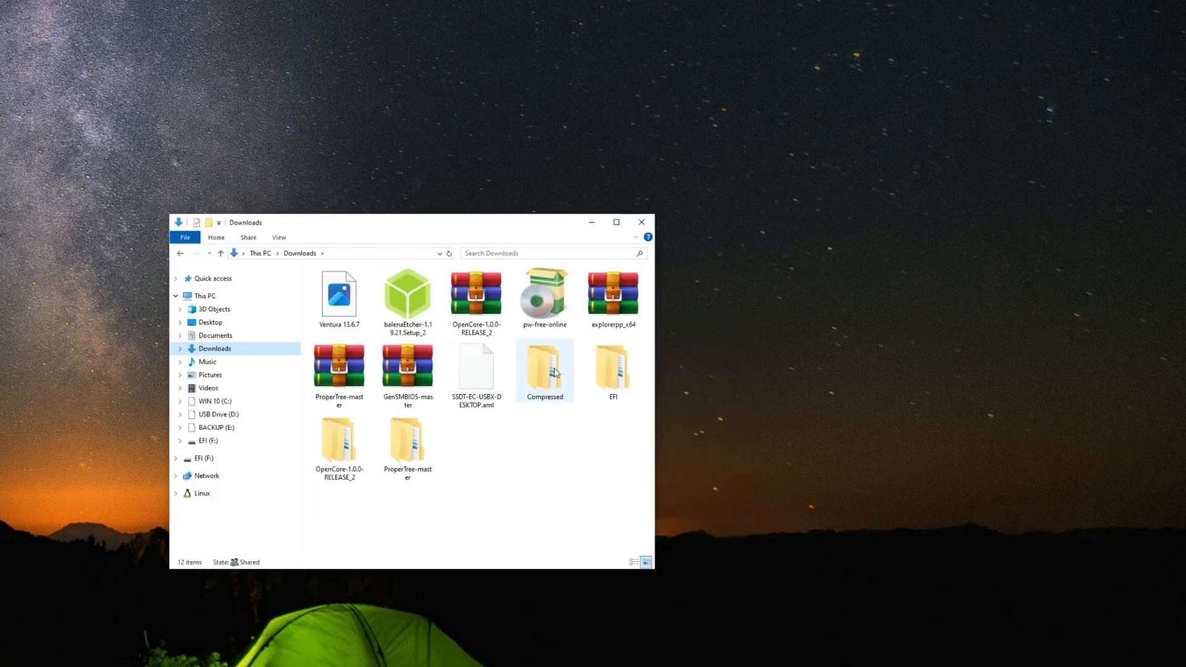
pyautogui.click(612, 386)
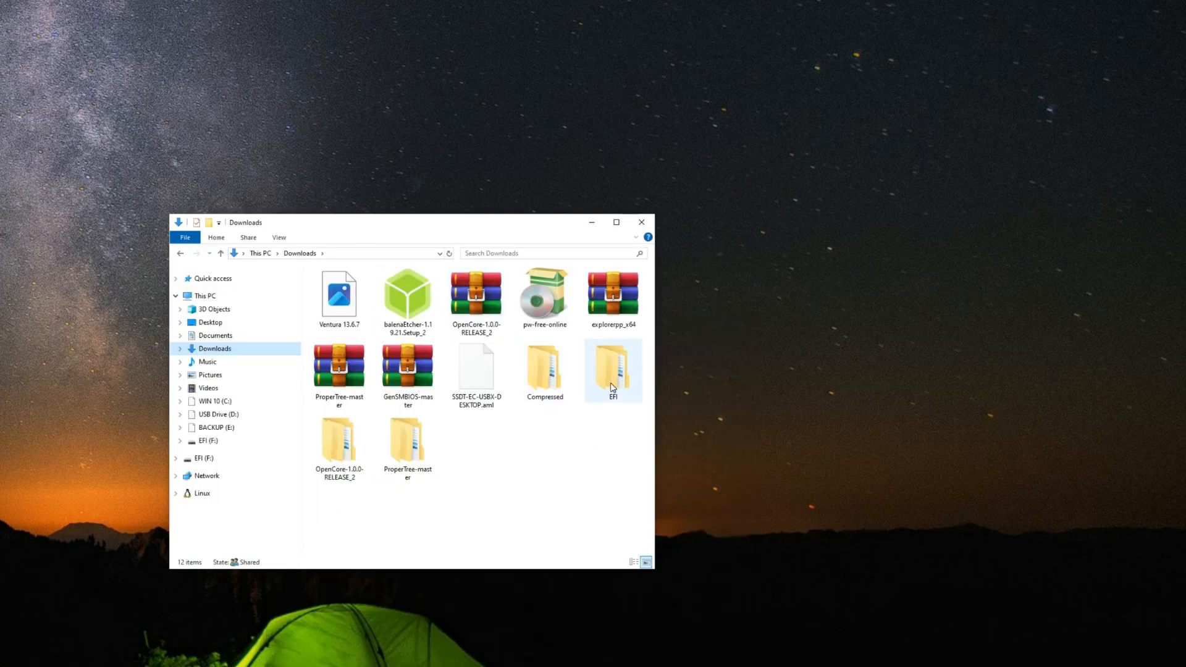
pyautogui.doubleClick(611, 387)
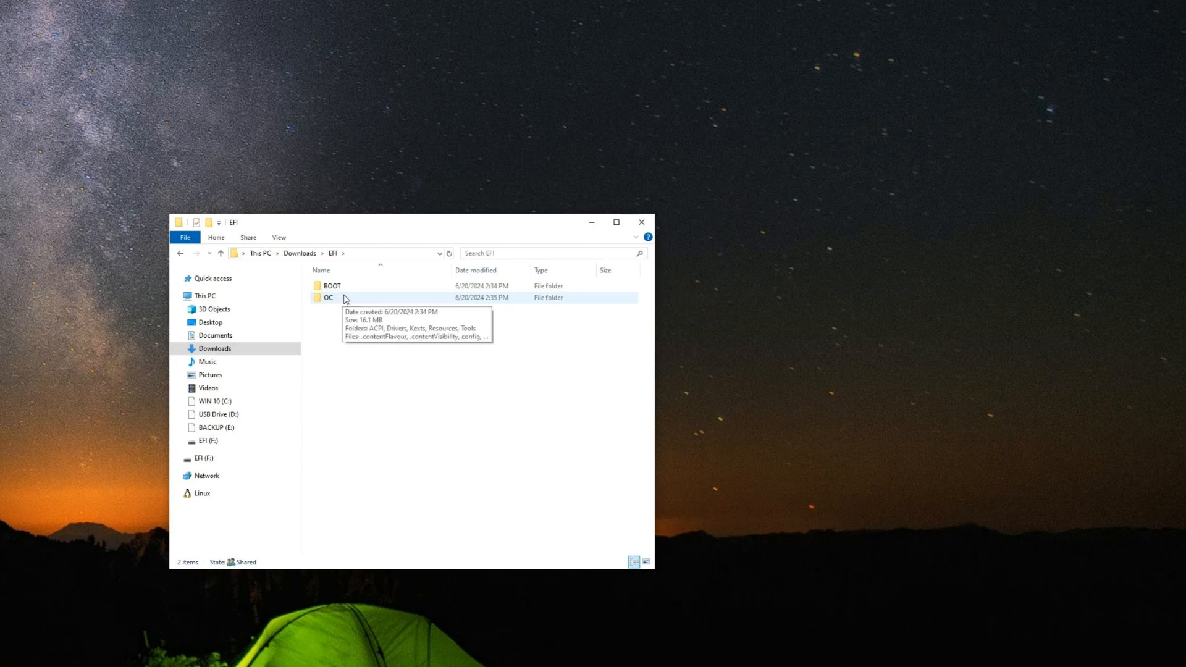
pyautogui.click(304, 255)
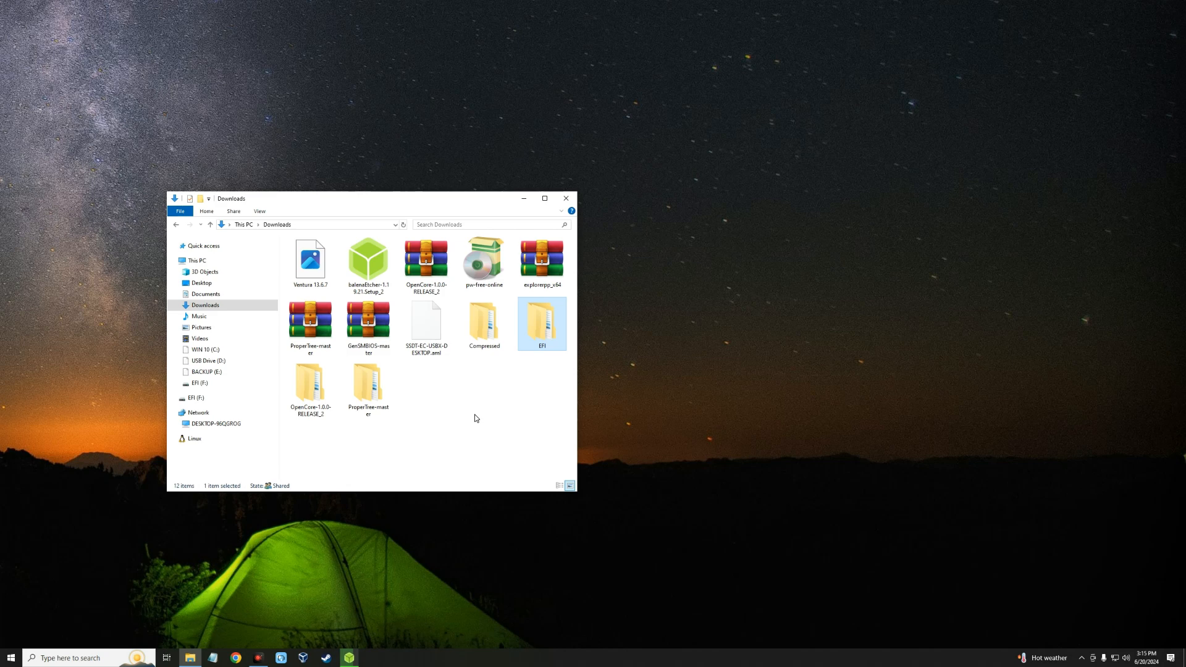
# Step: Extract the GenSMBIOS-master archive into a GenSMBIOS-master folder within Downloads
pyautogui.click(375, 331)
pyautogui.rightClick(367, 328)
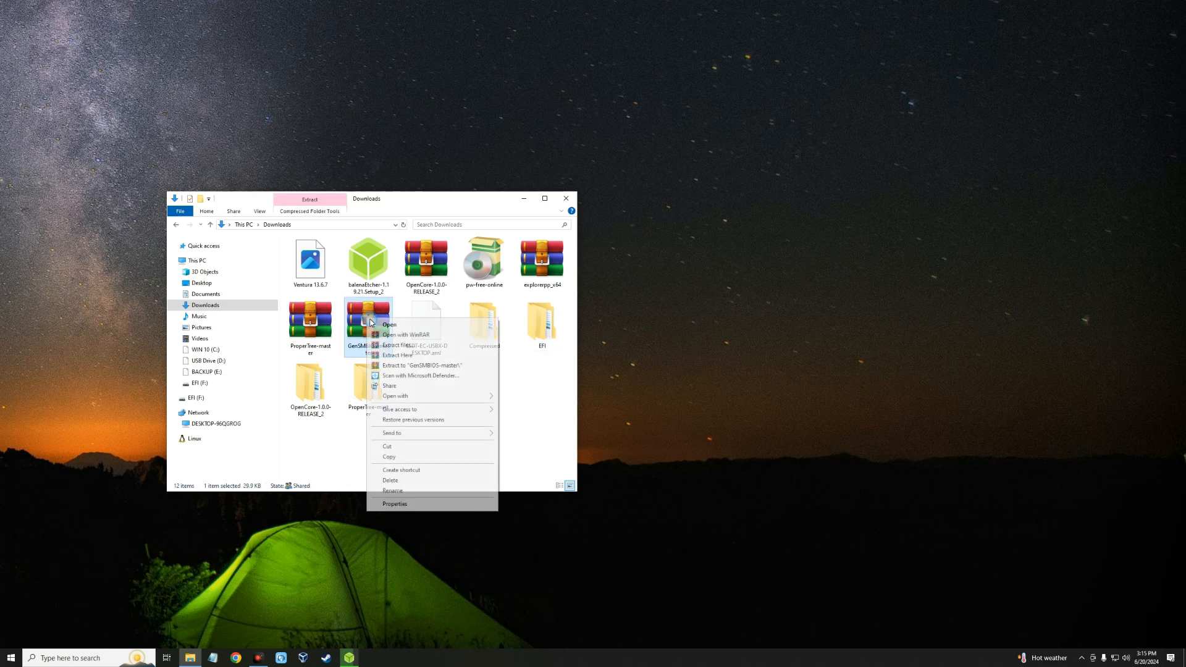
pyautogui.click(389, 347)
pyautogui.press('Escape')
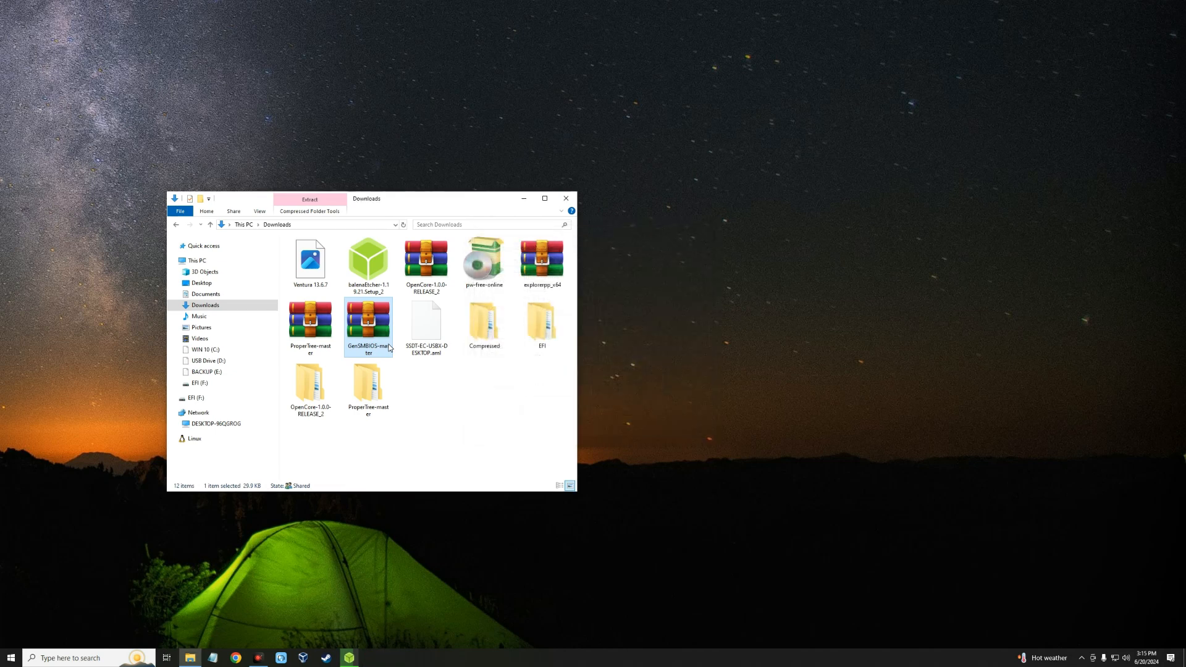
pyautogui.click(465, 411)
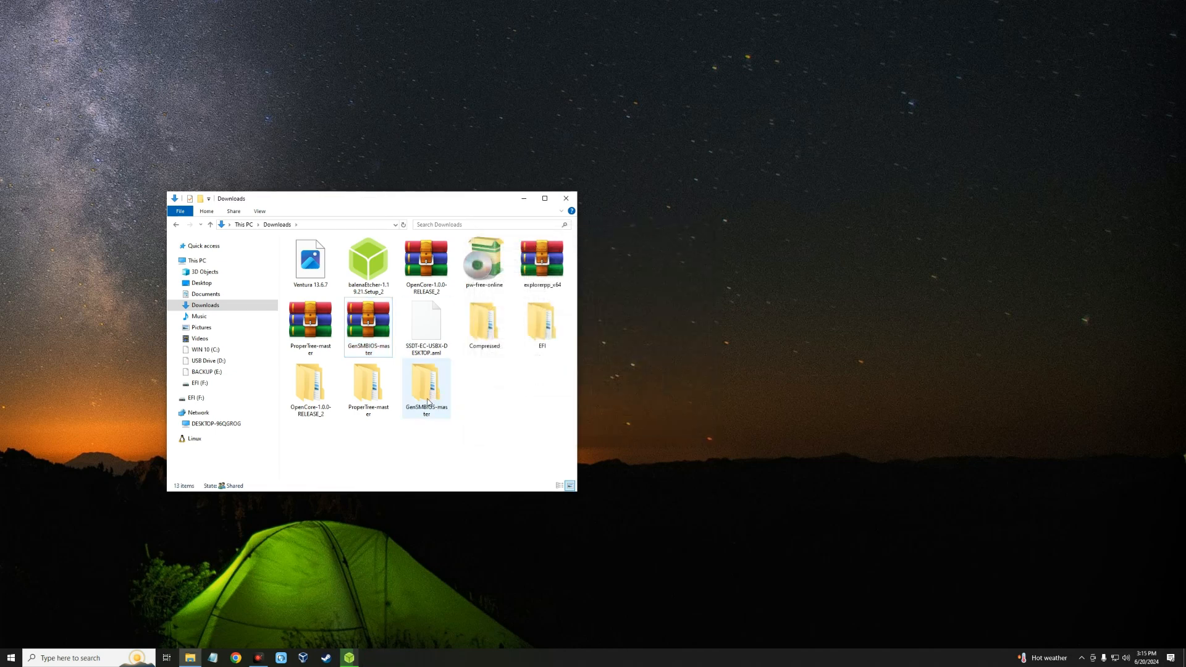
# Step: Open the nested GenSMBIOS-master folder and run the GenSMBIOS Windows batch file
pyautogui.doubleClick(430, 397)
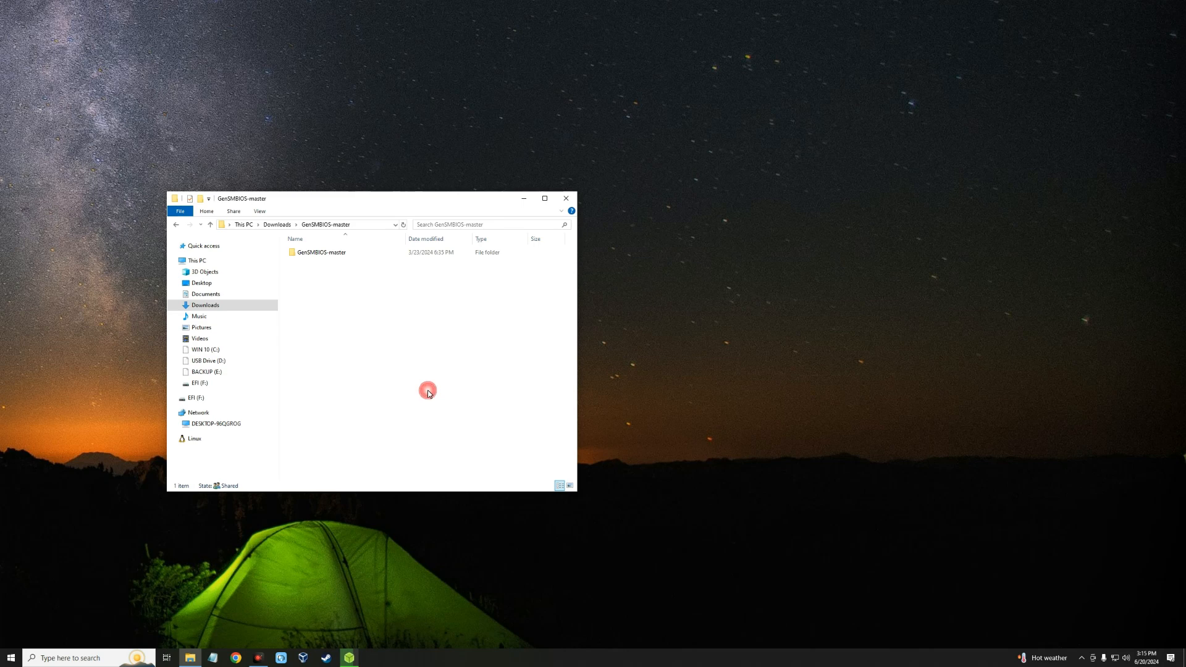
pyautogui.doubleClick(334, 252)
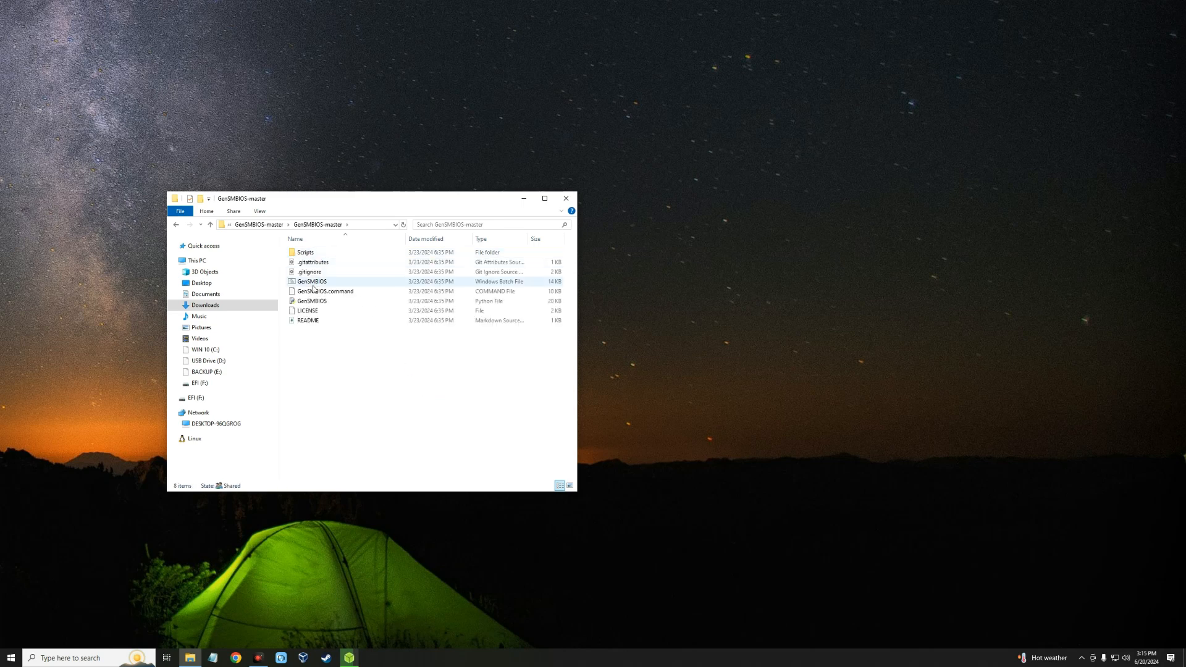
pyautogui.click(335, 283)
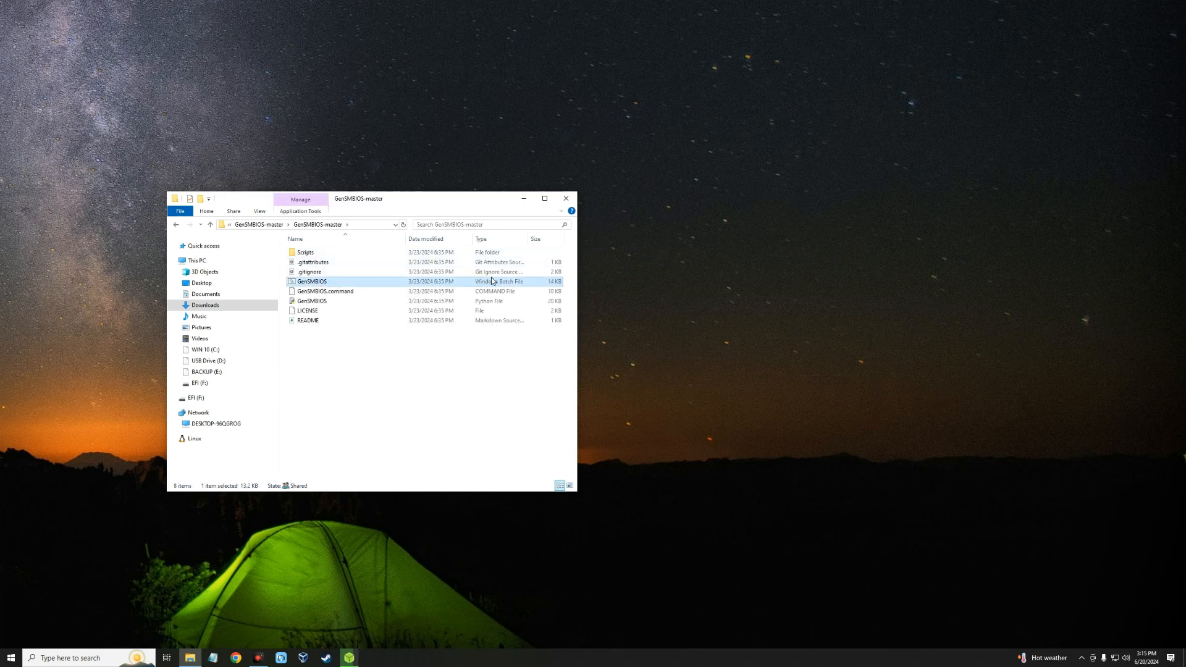
pyautogui.rightClick(344, 284)
pyautogui.click(365, 288)
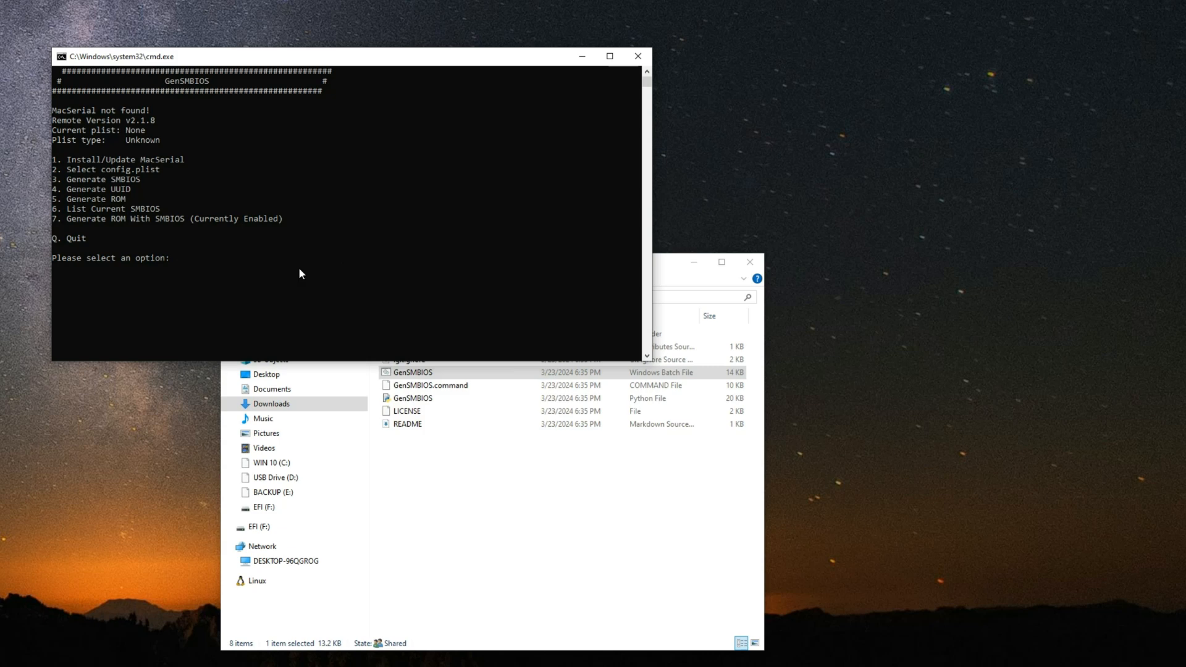
# Step: Install MacSerial in GenSMBIOS with option 1
pyautogui.click(294, 275)
pyautogui.write('1')
pyautogui.press('Return')
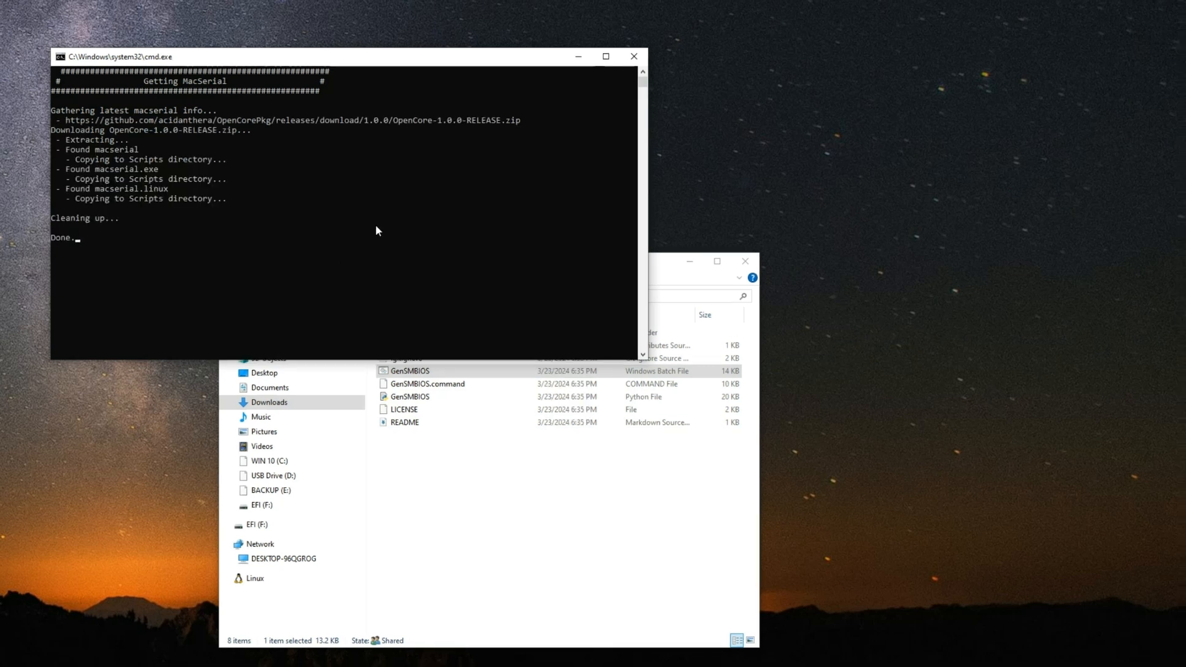
# Step: Choose option 2 in GenSMBIOS and select config.plist from Downloads\EFI\OC as the target plist
pyautogui.click(241, 245)
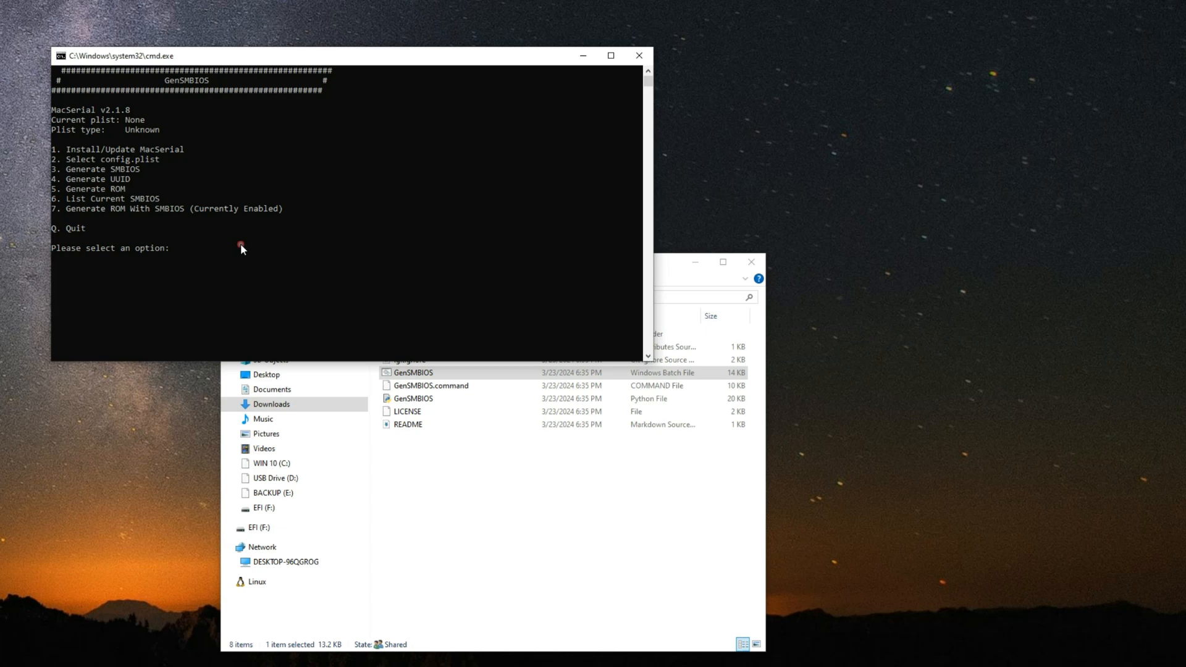
pyautogui.write('2')
pyautogui.press('Return')
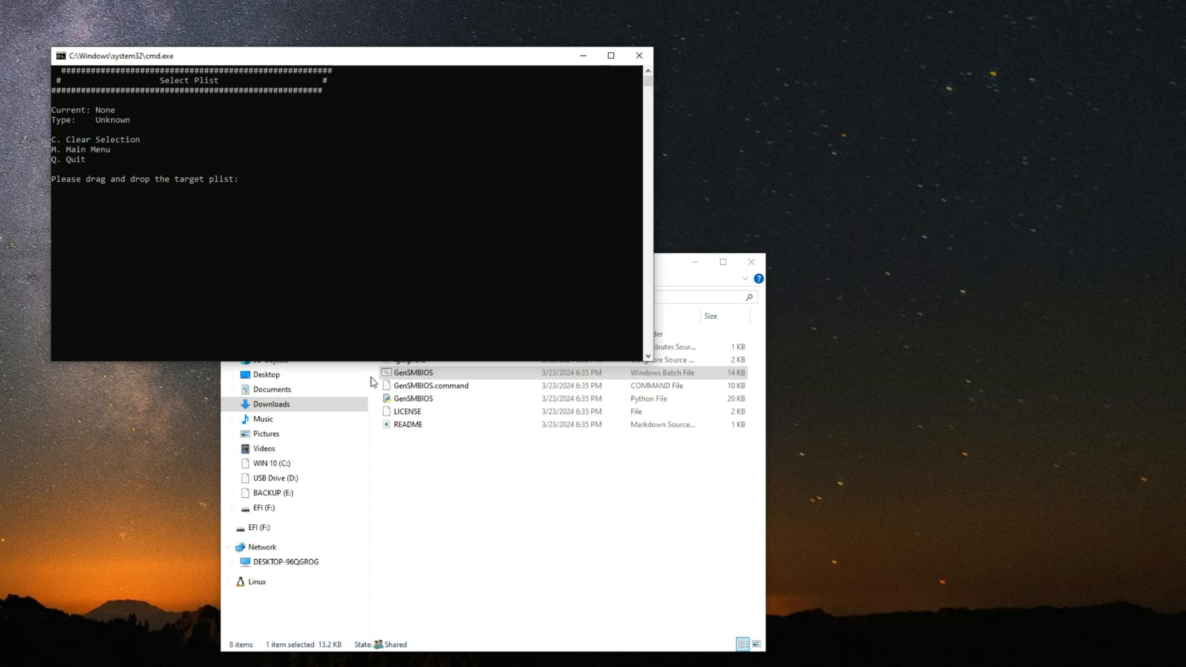
pyautogui.click(478, 461)
pyautogui.click(292, 404)
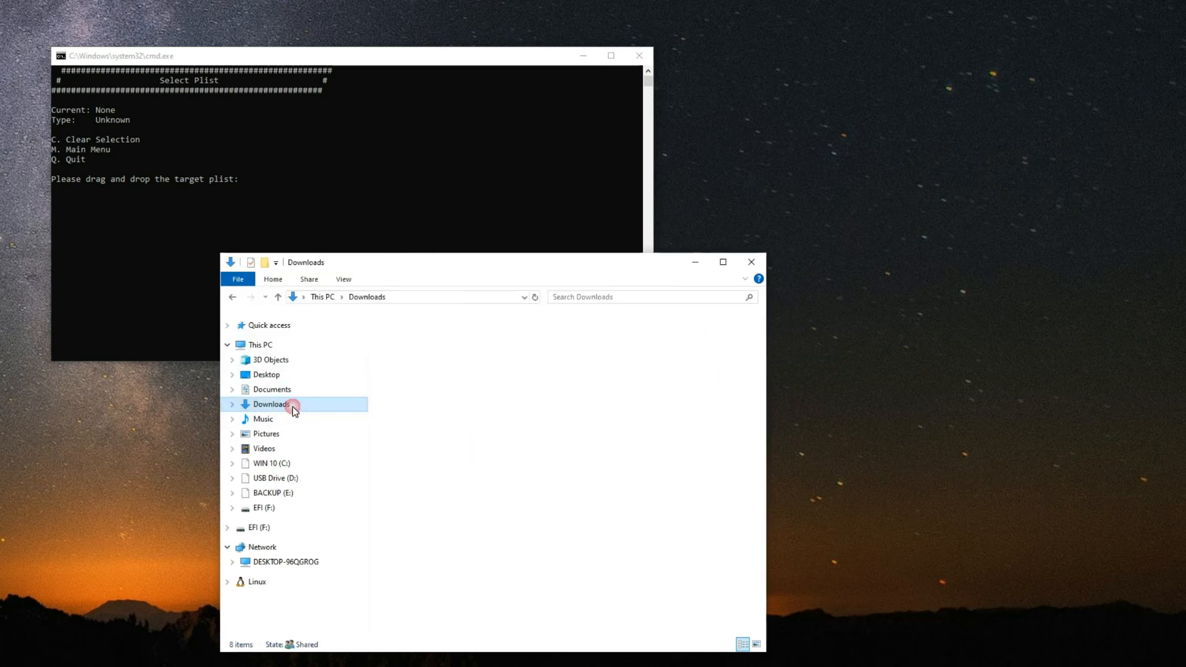
pyautogui.doubleClick(706, 431)
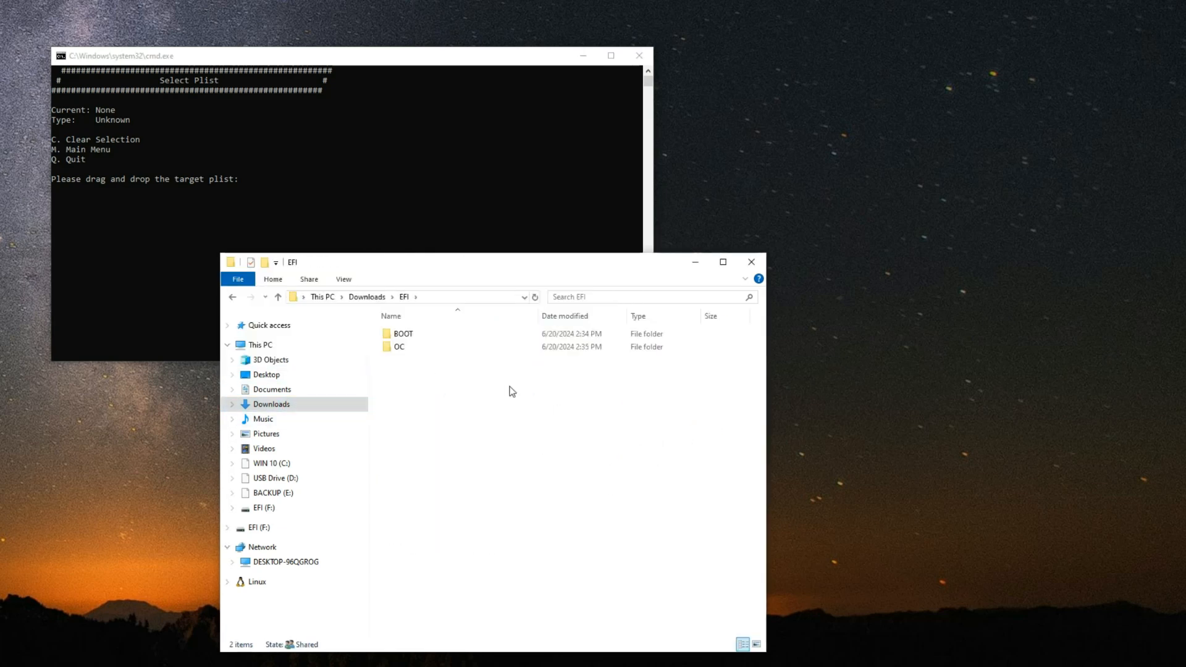
pyautogui.doubleClick(420, 344)
pyautogui.moveTo(407, 262); pyautogui.dragTo(839, 219)
pyautogui.moveTo(848, 385); pyautogui.dragTo(284, 184)
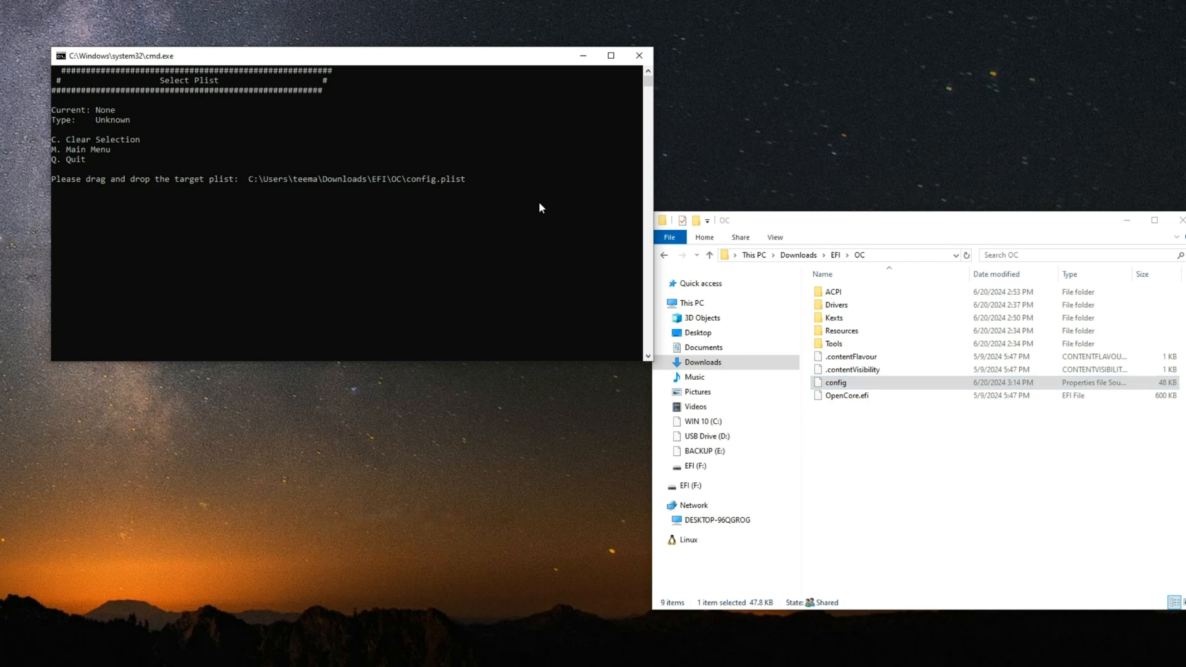
pyautogui.press('Return')
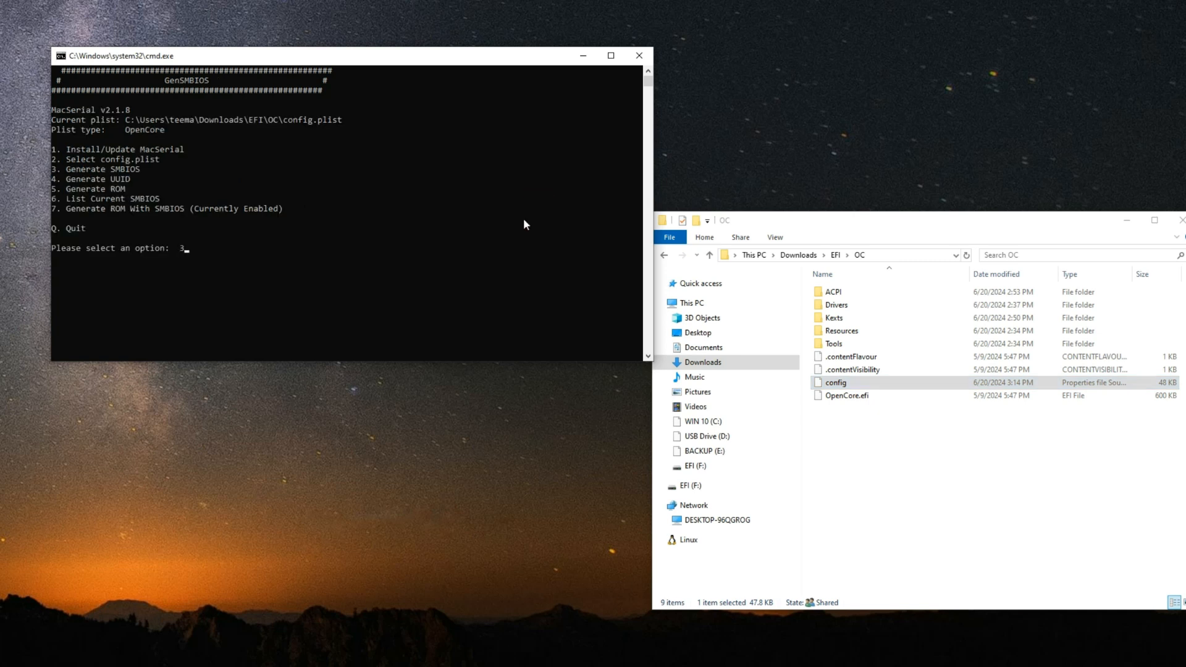
# Step: Generate an SMBIOS for MacPro7,1 with option 3 and write it to config.plist
pyautogui.press('Return')
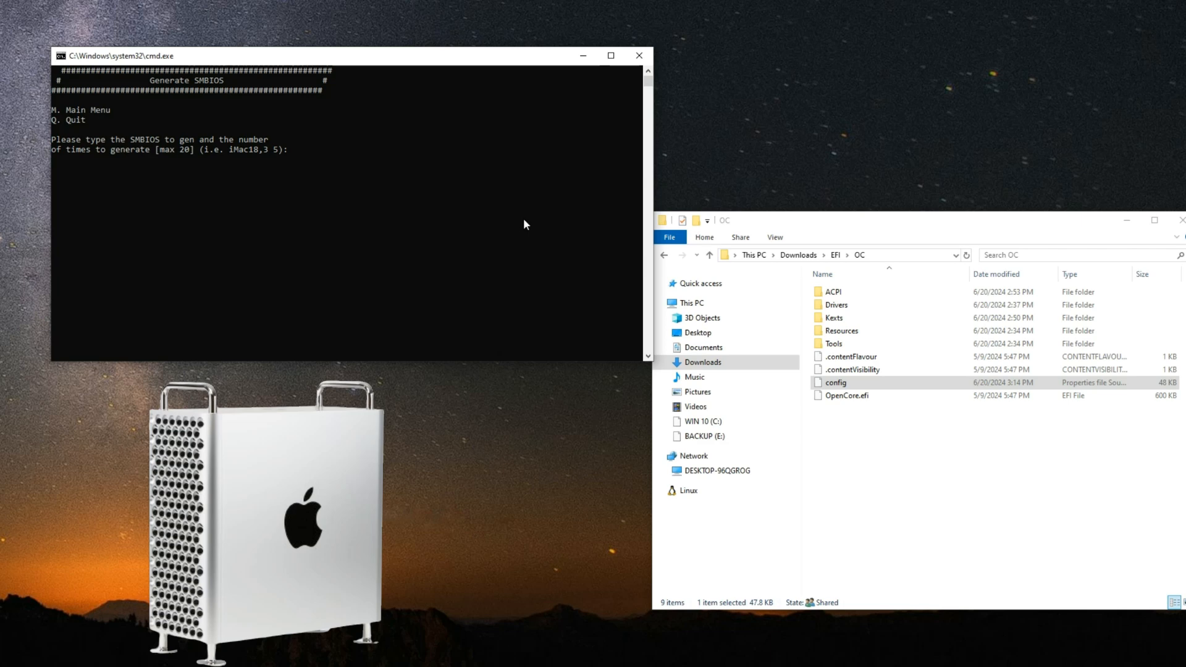
pyautogui.write('MacPro7,1')
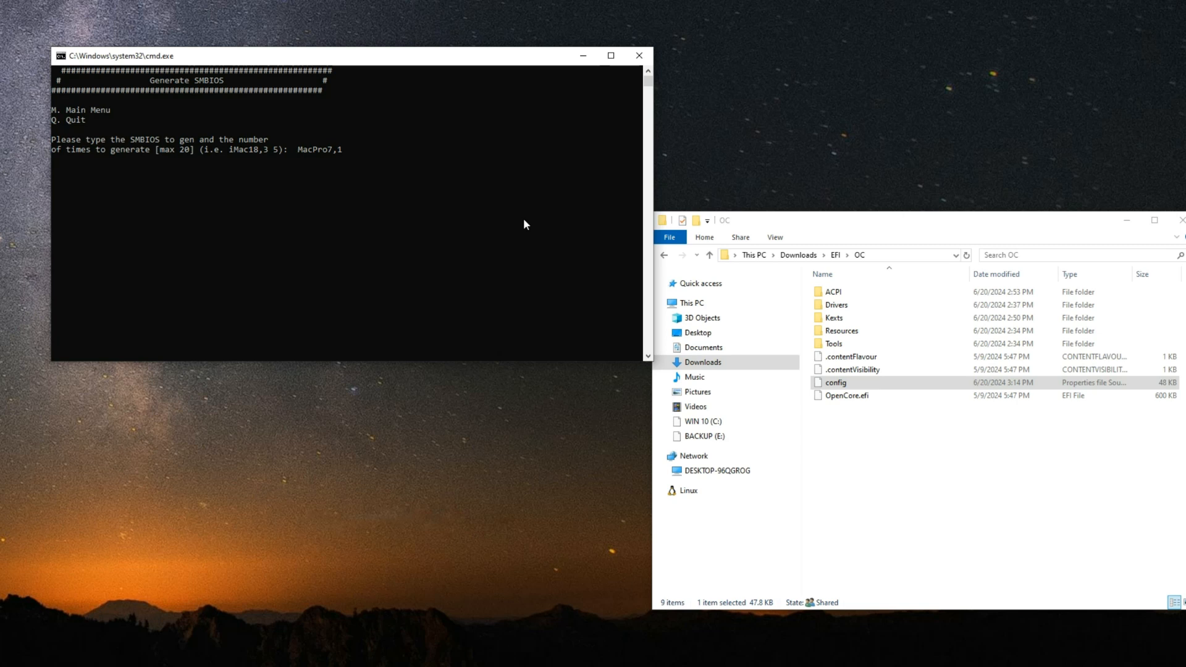
pyautogui.press('Return')
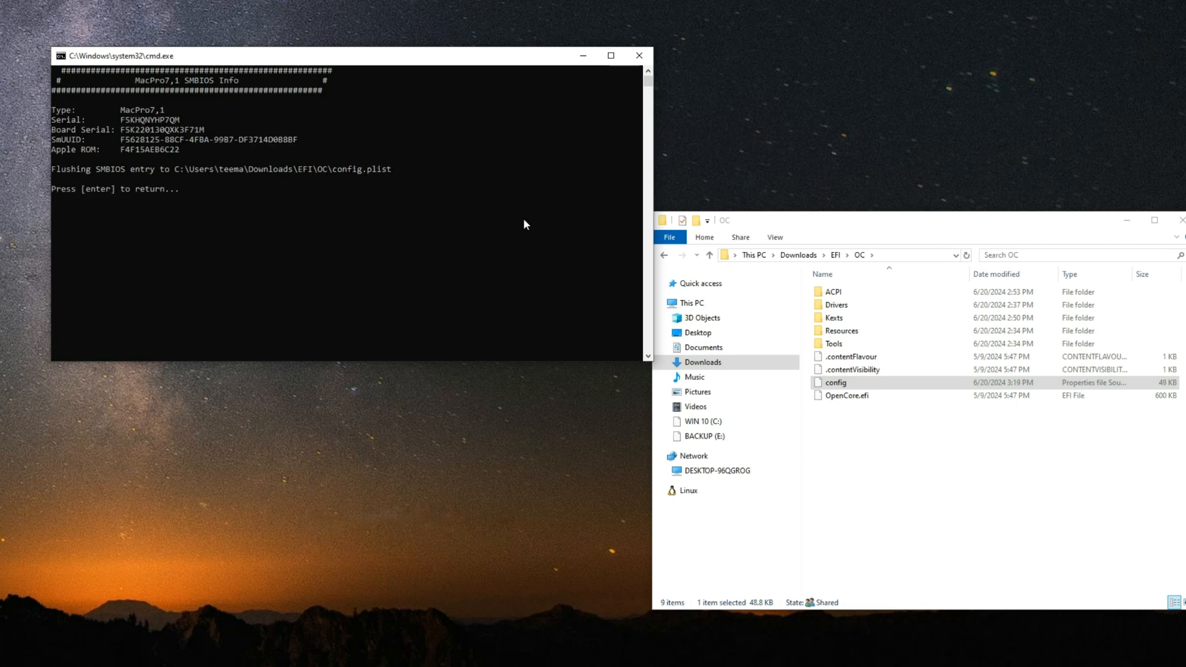
# Step: Return to the GenSMBIOS main menu, close its console window, and show the Downloads folder
pyautogui.press('Return')
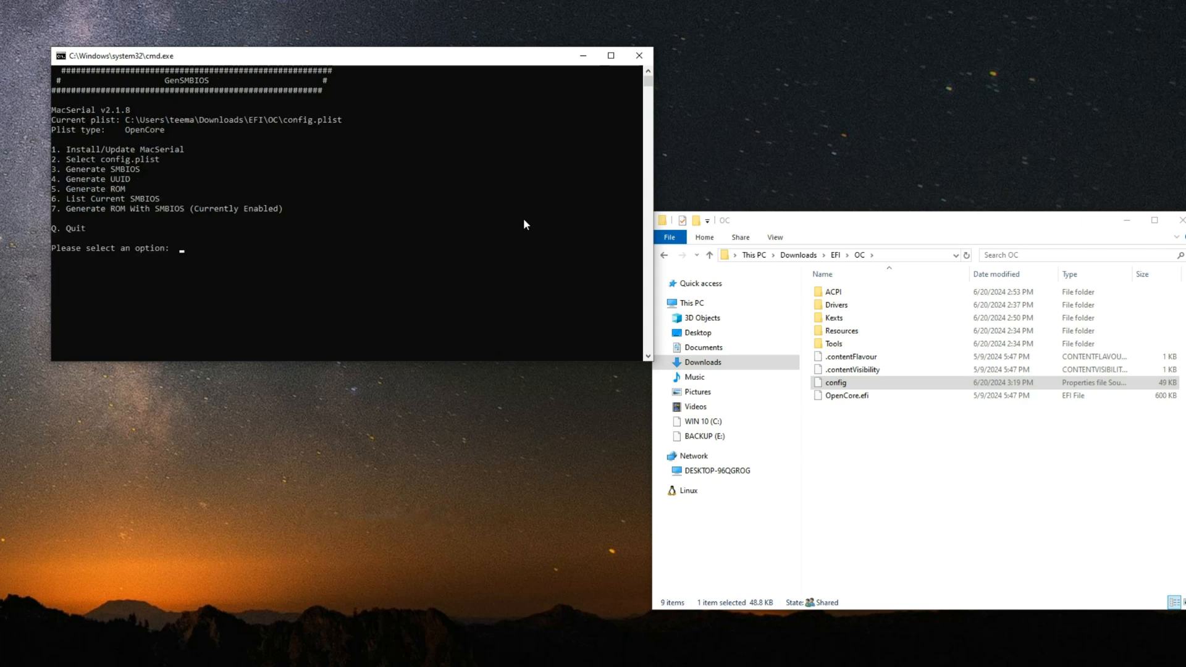
pyautogui.click(639, 55)
pyautogui.moveTo(814, 225); pyautogui.dragTo(331, 224)
pyautogui.click(247, 365)
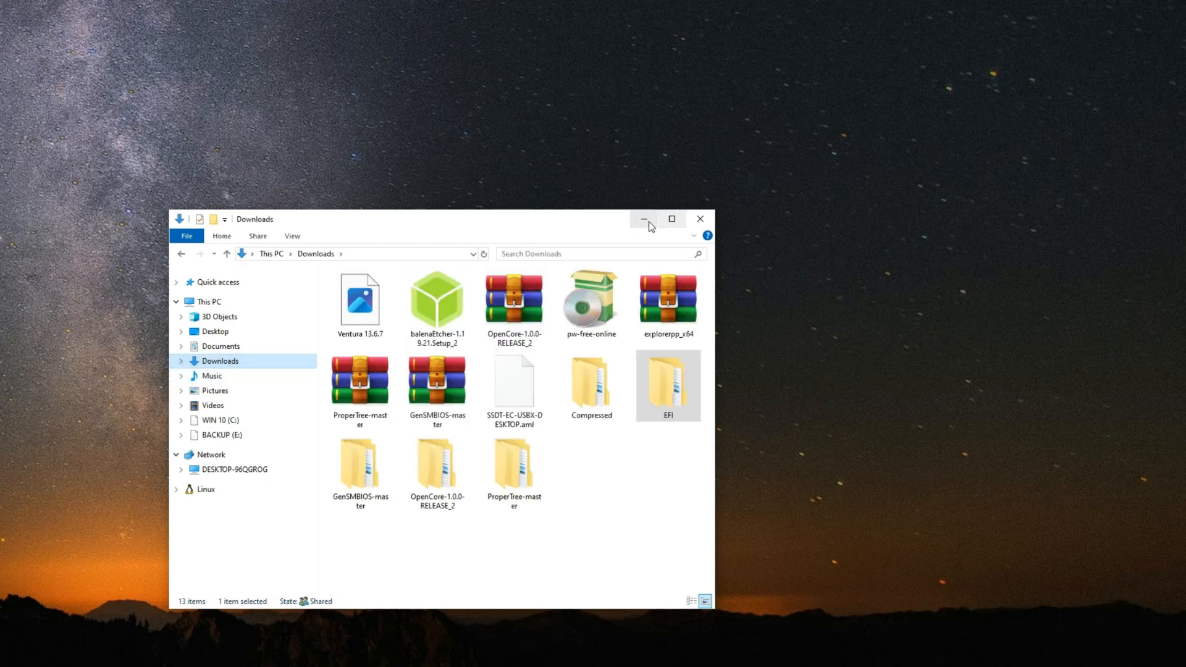
# Step: Minimize the Downloads window, bring up balenaEtcher and close it
pyautogui.click(644, 219)
pyautogui.click(615, 666)
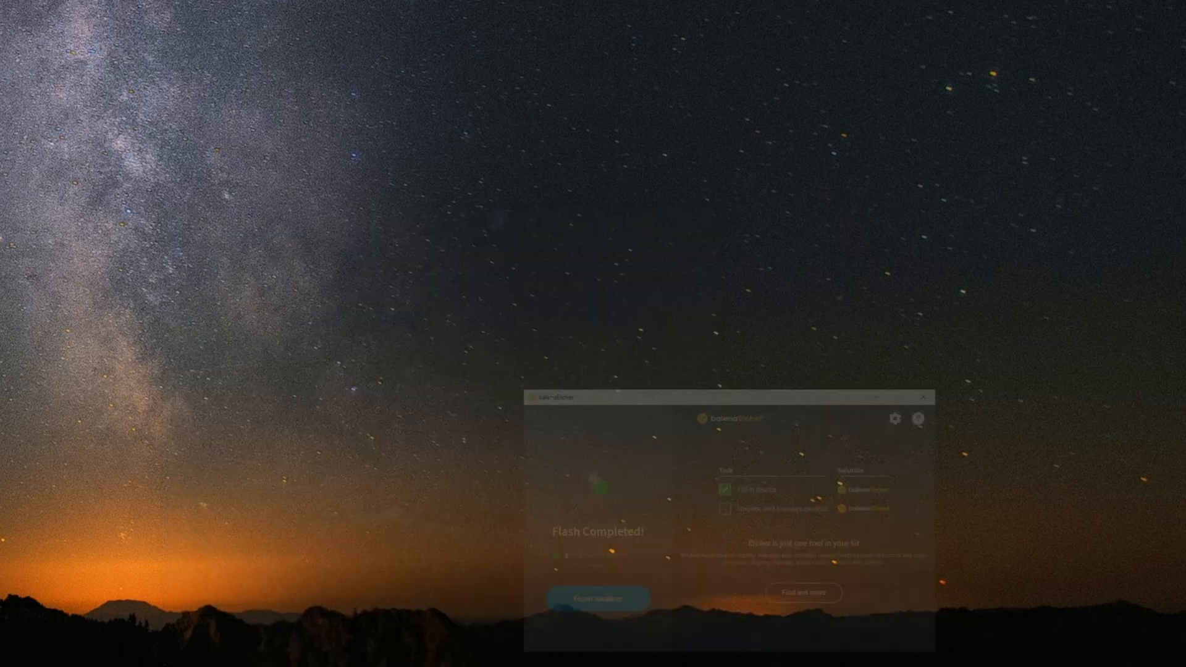
pyautogui.moveTo(725, 277); pyautogui.dragTo(576, 255)
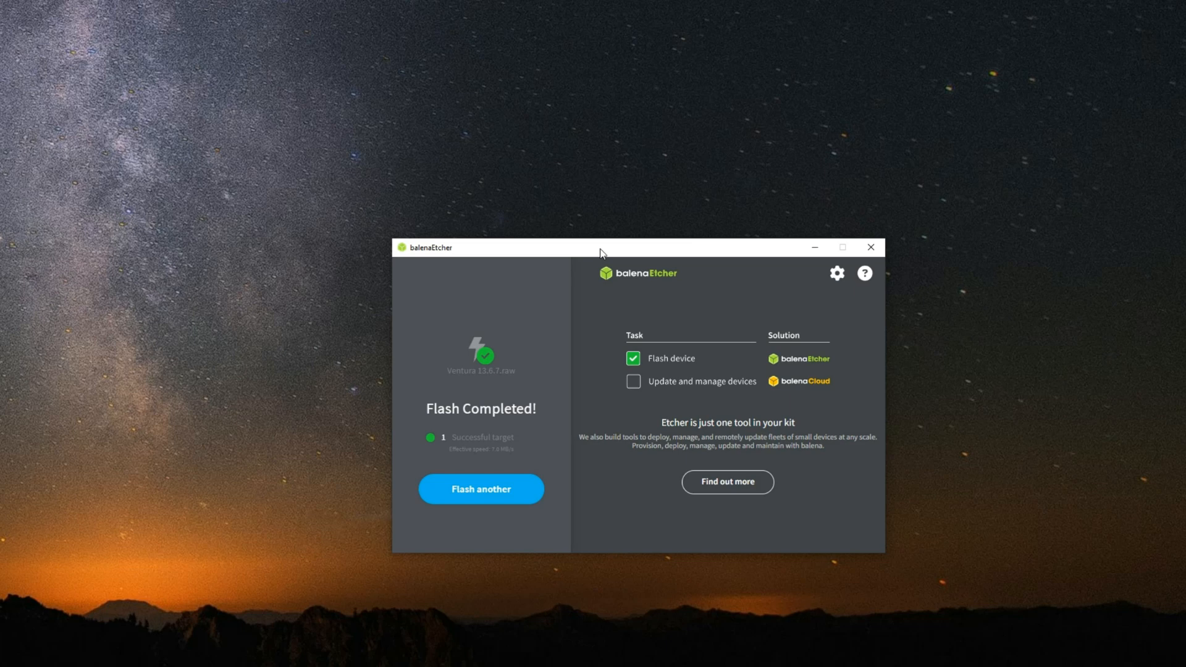
pyautogui.click(870, 247)
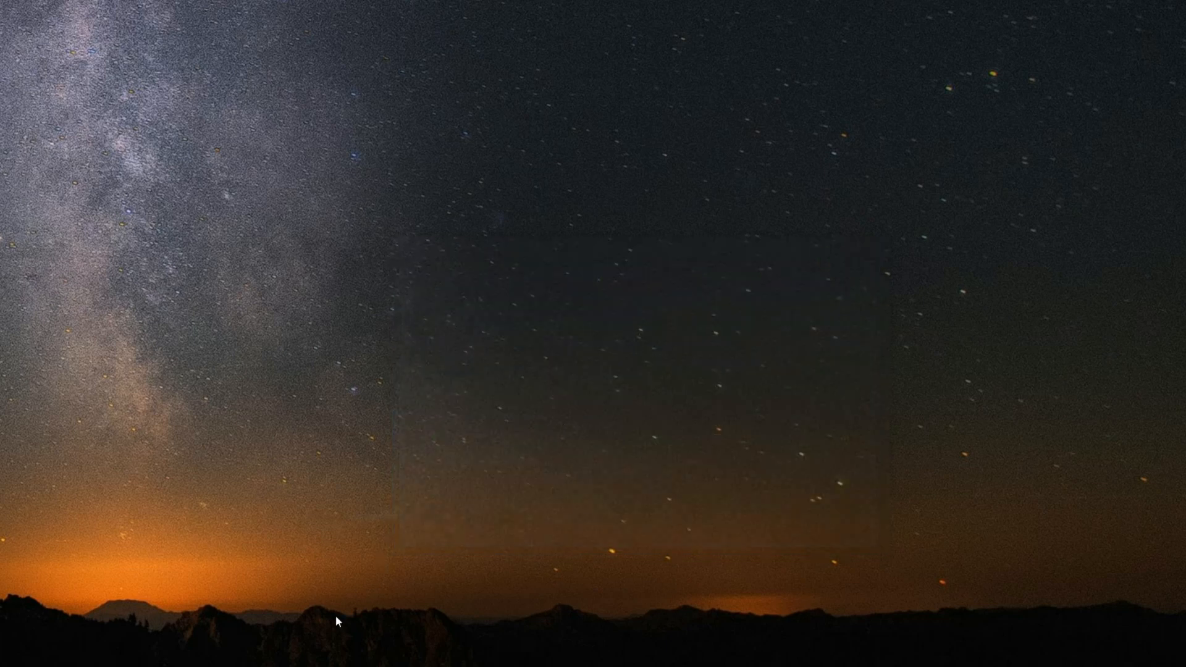
# Step: Delete the balenaEtcher setup, SSDT-EC-USBX-DESKTOP.aml, the Compressed folder, and the OpenCore, ProperTree and GenSMBIOS archives and folders from Downloads
pyautogui.click(370, 659)
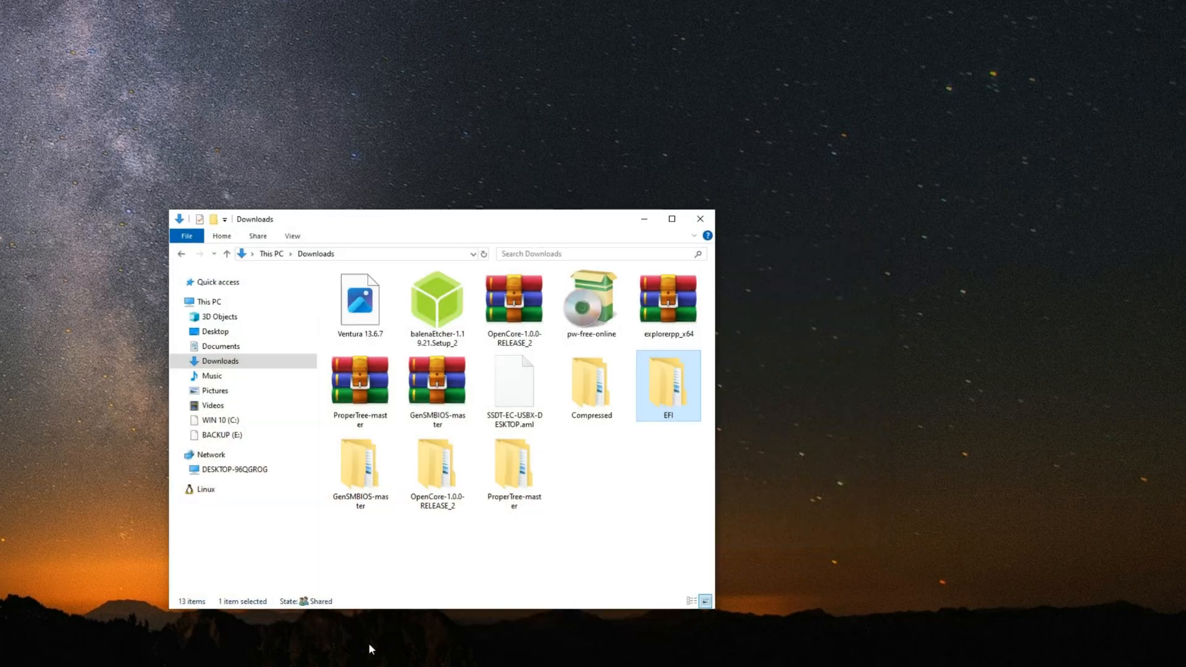
pyautogui.click(435, 304)
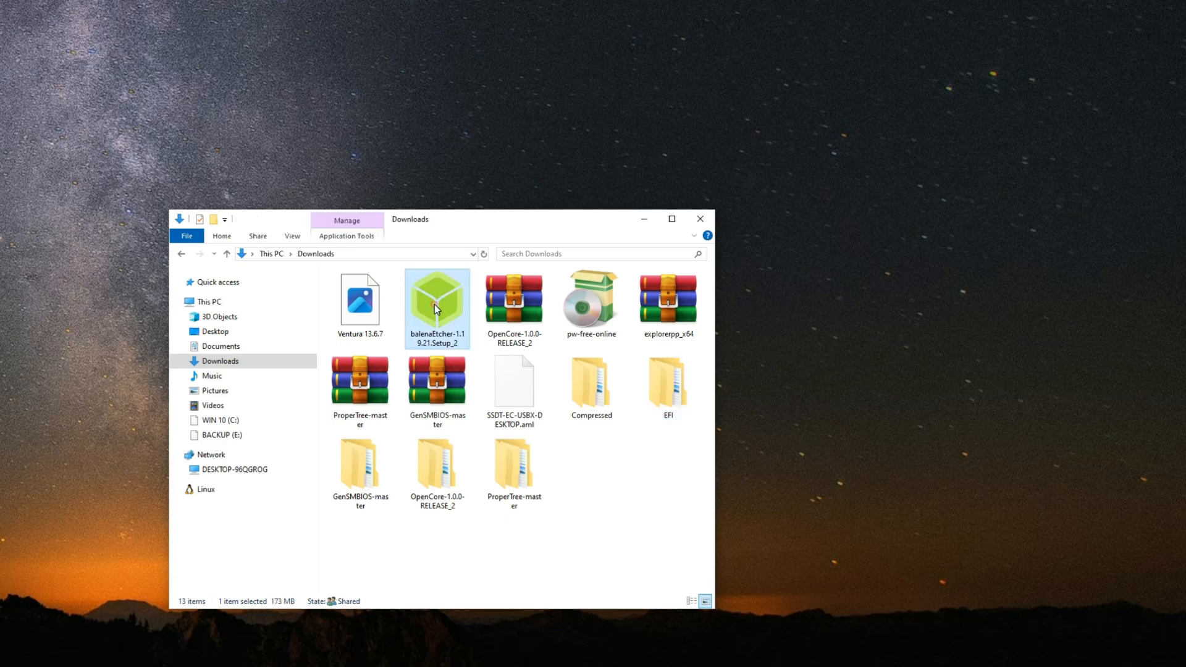
pyautogui.keyDown('ctrl'); pyautogui.click(520, 318); pyautogui.keyUp('ctrl')
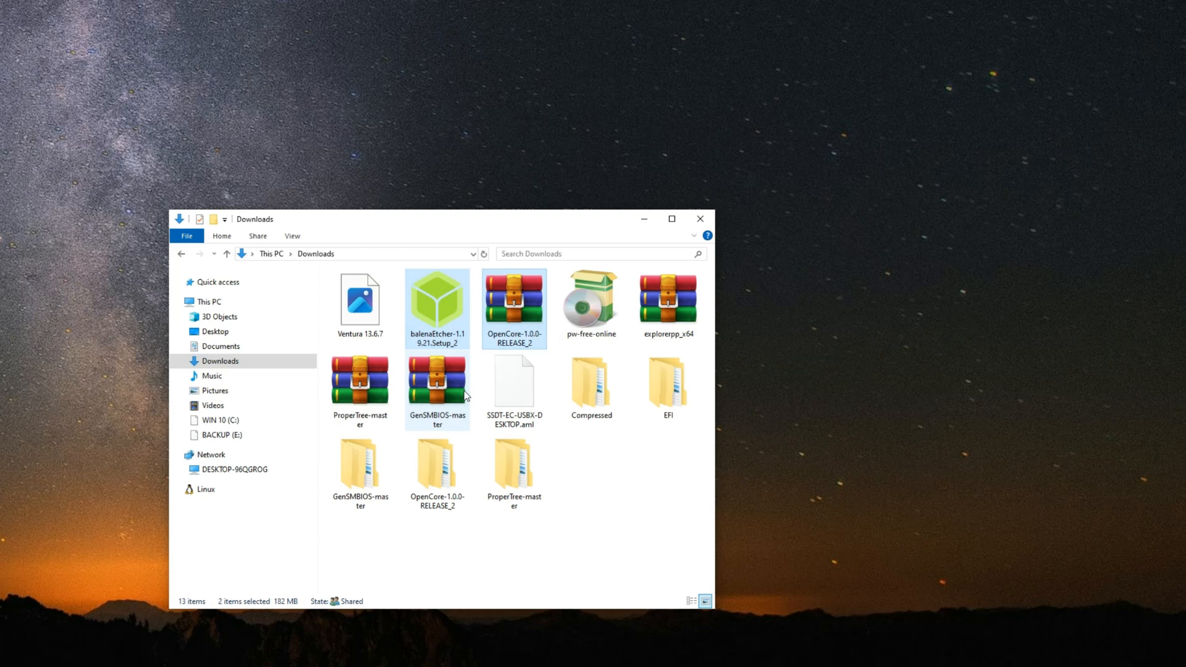
pyautogui.keyDown('ctrl'); pyautogui.click(444, 387); pyautogui.keyUp('ctrl')
pyautogui.keyDown('ctrl'); pyautogui.click(387, 398); pyautogui.keyUp('ctrl')
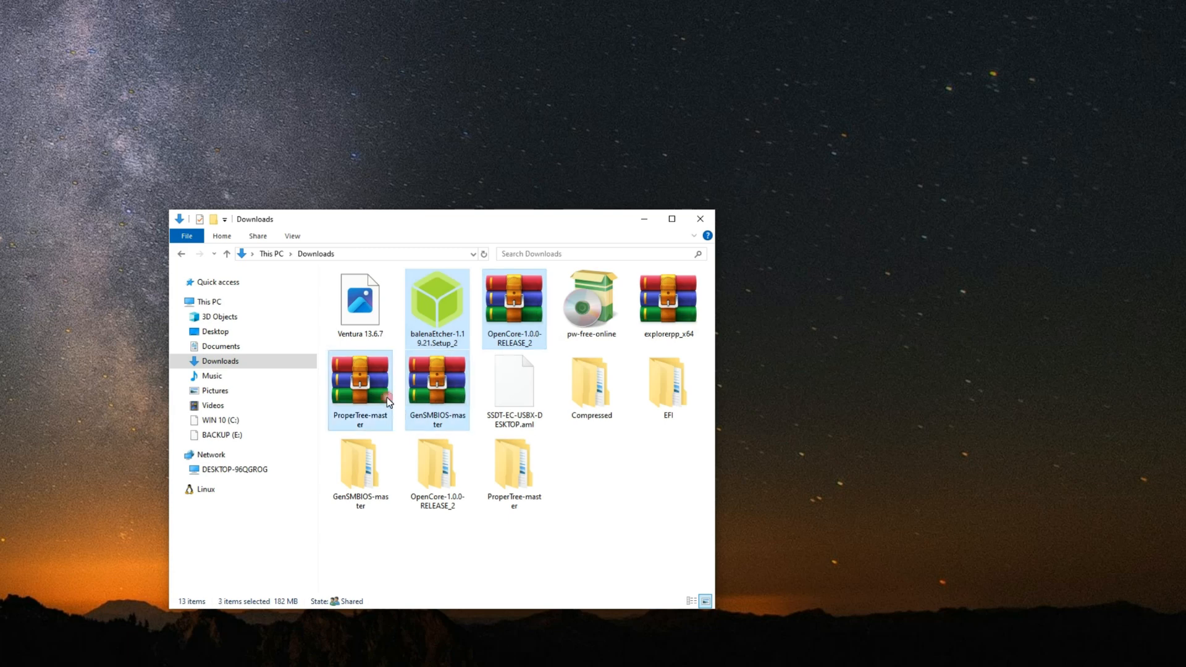
pyautogui.keyDown('ctrl'); pyautogui.click(521, 387); pyautogui.keyUp('ctrl')
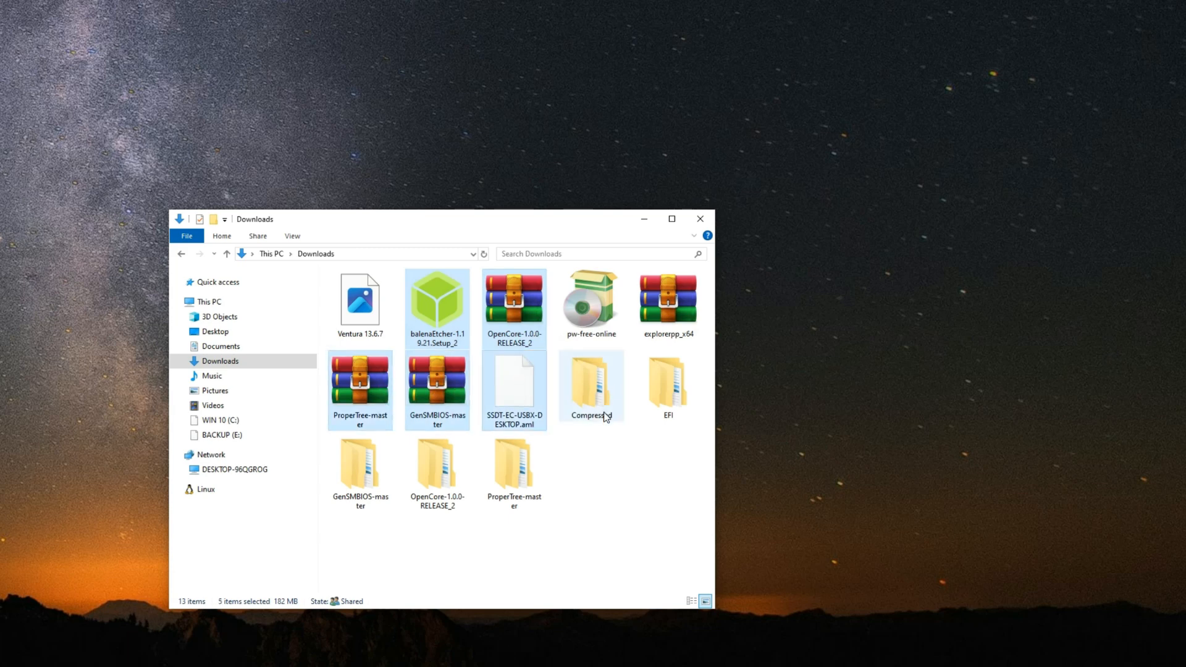
pyautogui.keyDown('ctrl'); pyautogui.click(590, 388); pyautogui.keyUp('ctrl')
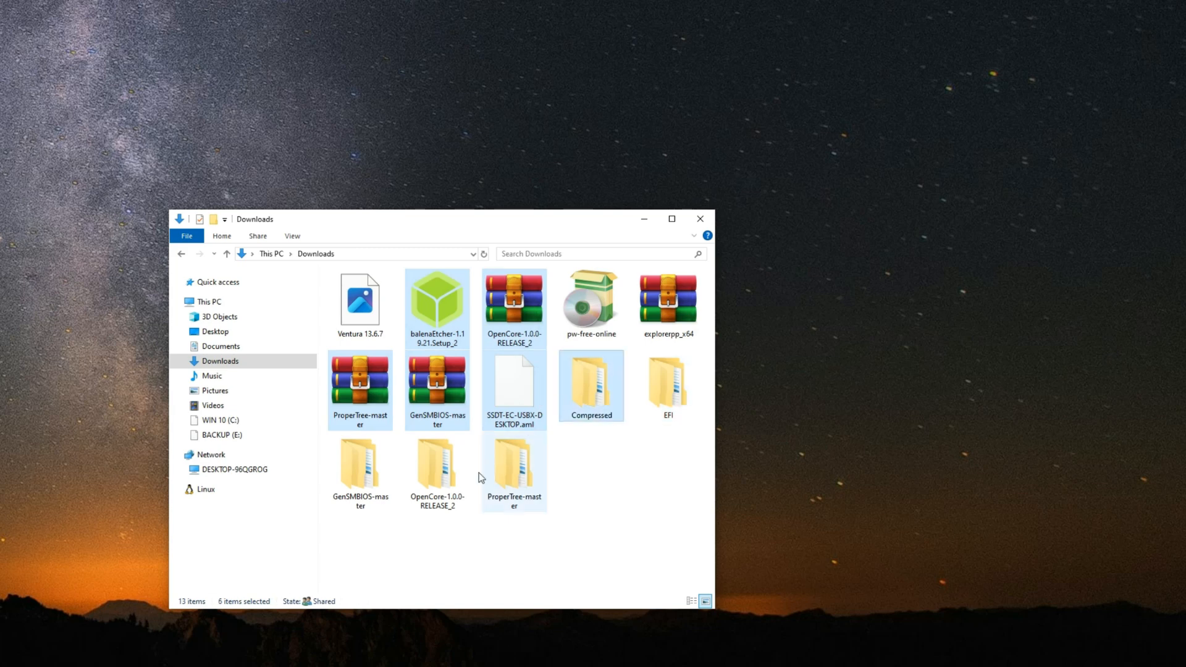
pyautogui.keyDown('ctrl'); pyautogui.click(494, 478); pyautogui.keyUp('ctrl')
pyautogui.keyDown('ctrl'); pyautogui.click(435, 479); pyautogui.keyUp('ctrl')
pyautogui.keyDown('ctrl'); pyautogui.click(390, 480); pyautogui.keyUp('ctrl')
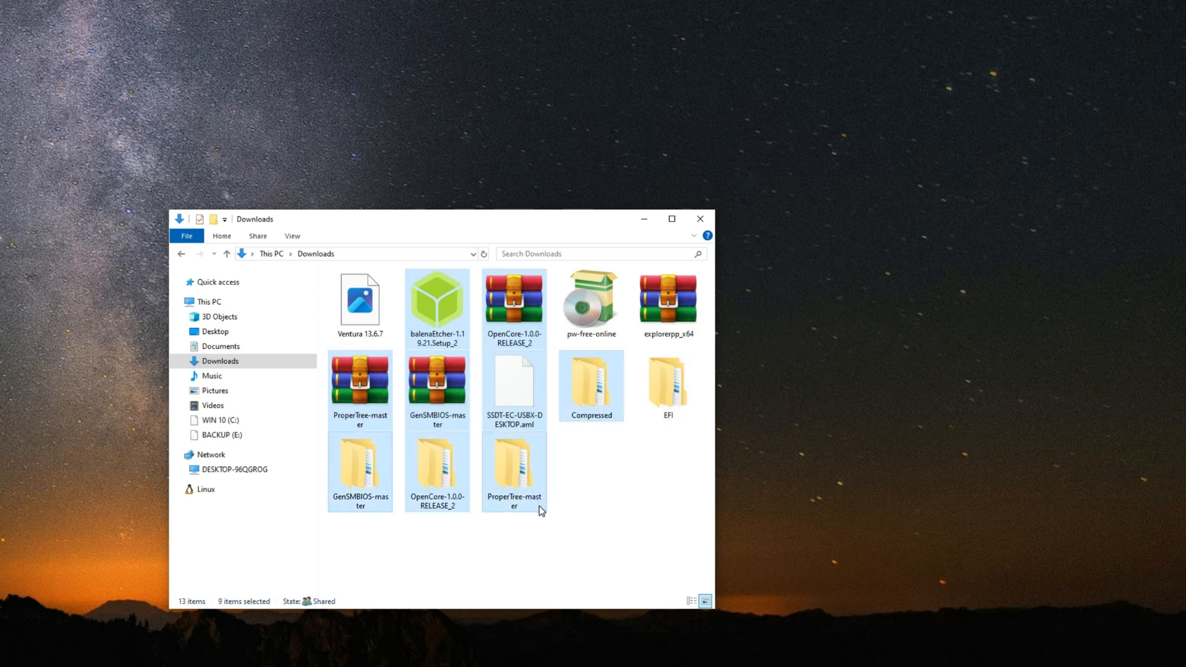
pyautogui.press('Delete')
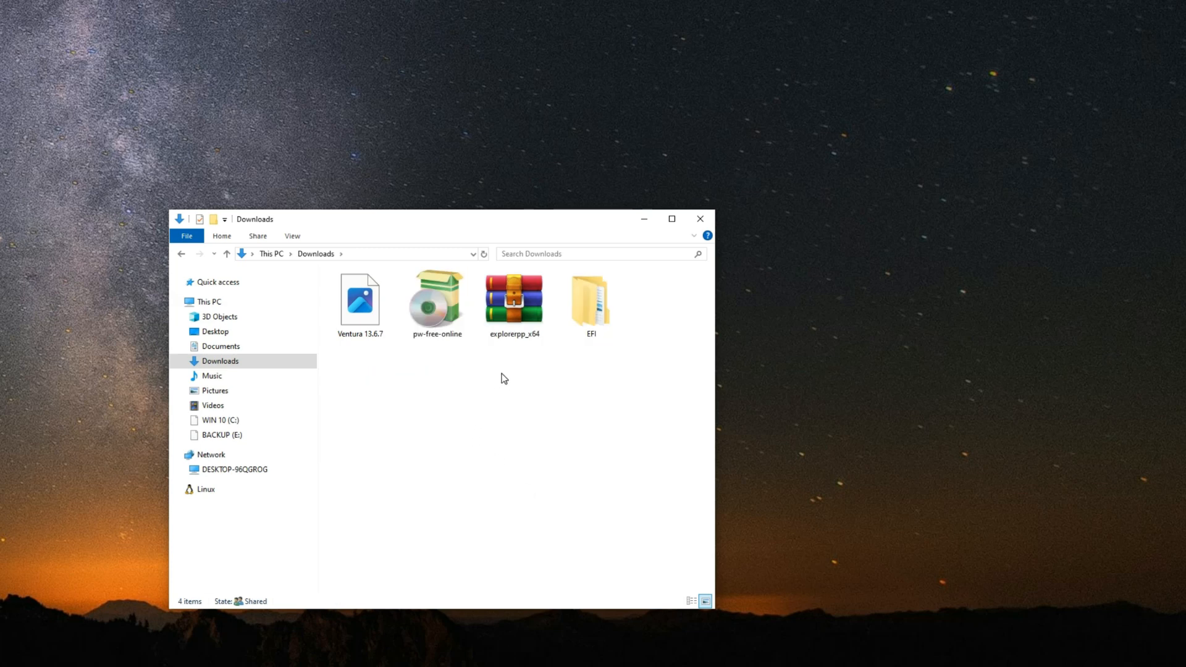
# Step: Run the pw-free-online installer in English and choose to continue installing the free edition of MiniTool Partition Wizard
pyautogui.doubleClick(443, 303)
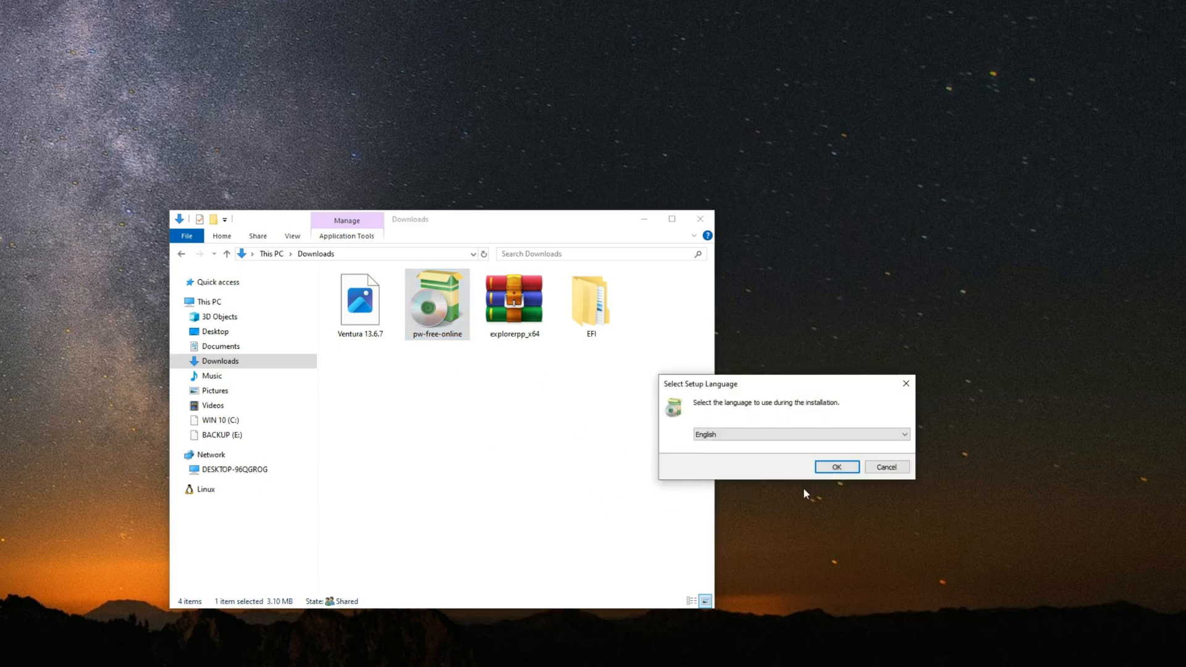
pyautogui.click(835, 467)
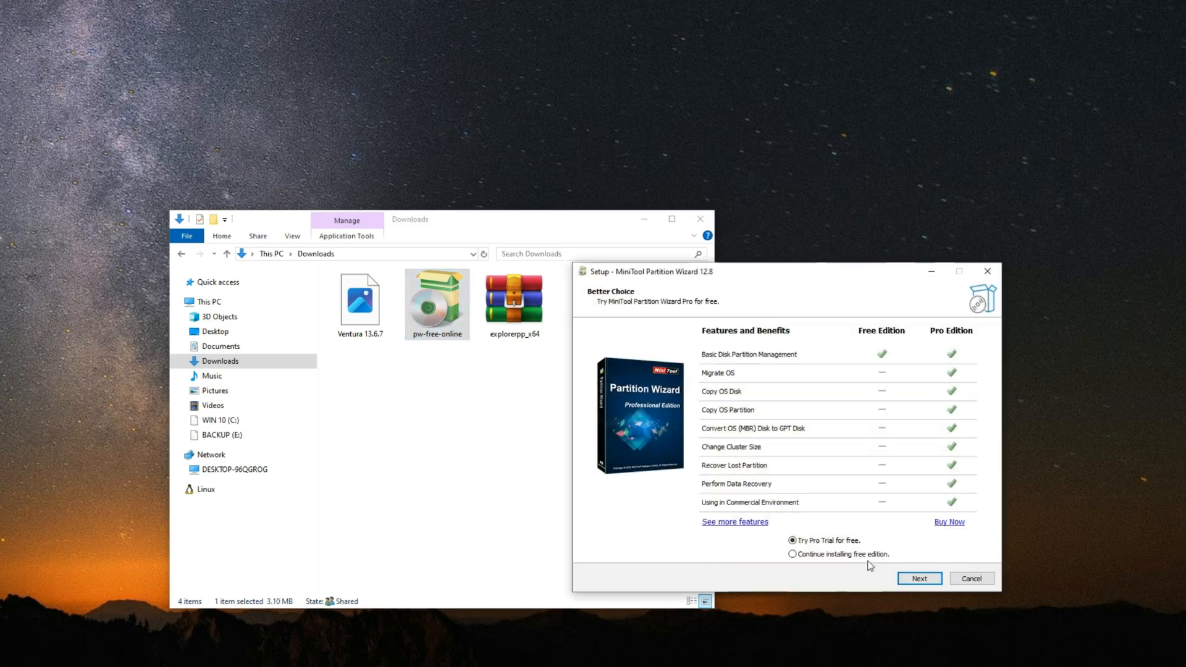
pyautogui.click(818, 554)
pyautogui.click(919, 578)
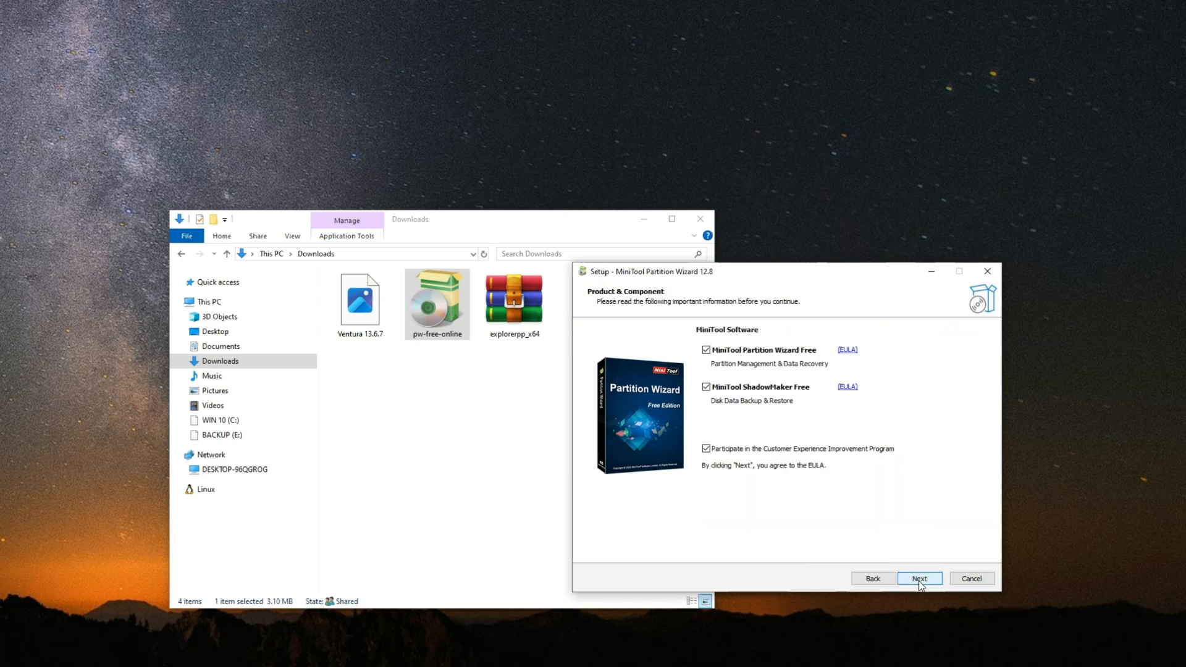
# Step: Exclude MiniTool ShadowMaker Free and the Customer Experience Improvement Program, install into the existing MiniTool Partition Wizard 12 folder, and launch the program
pyautogui.click(743, 390)
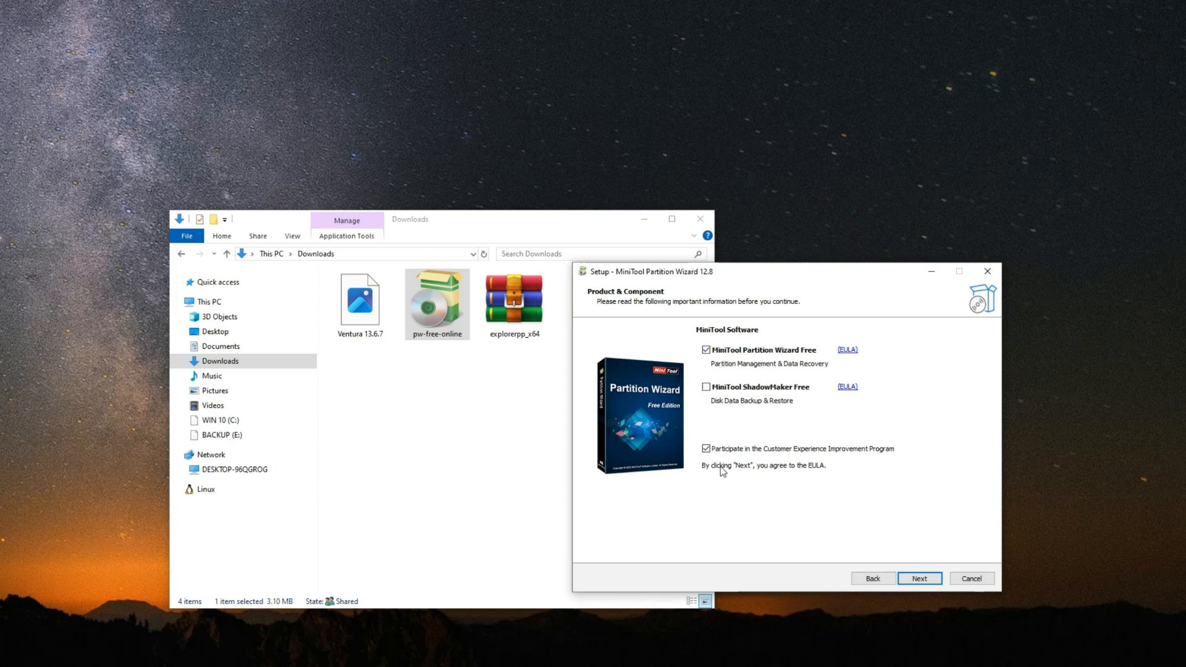
pyautogui.click(736, 449)
pyautogui.click(919, 579)
pyautogui.click(919, 579)
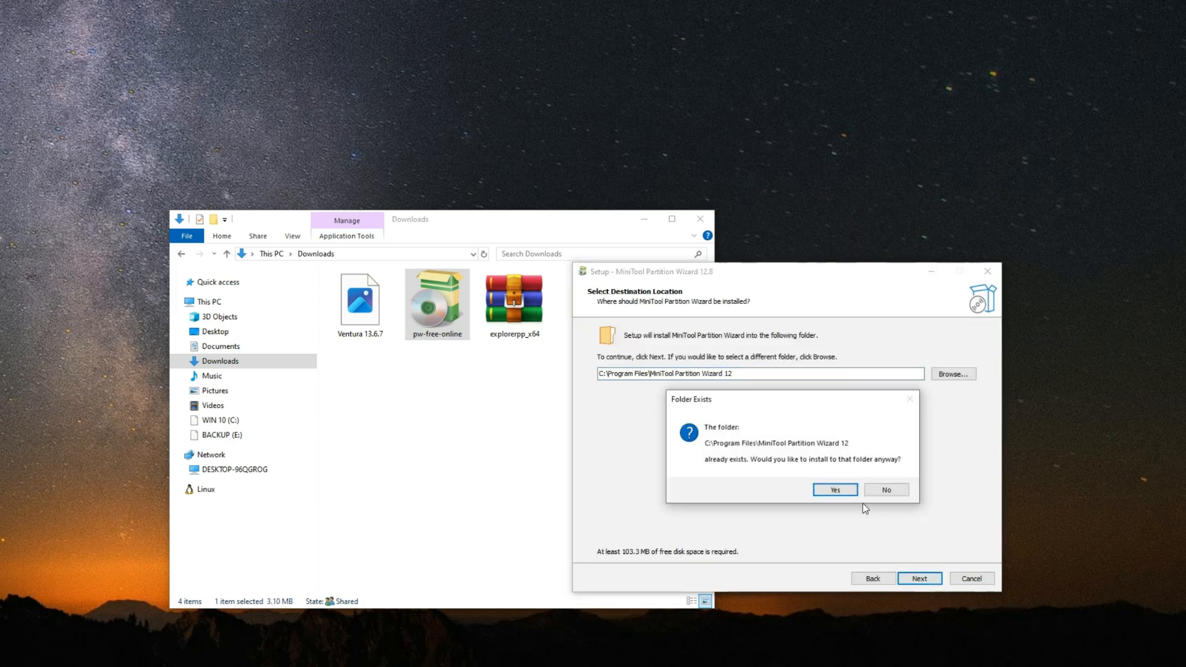
pyautogui.click(835, 489)
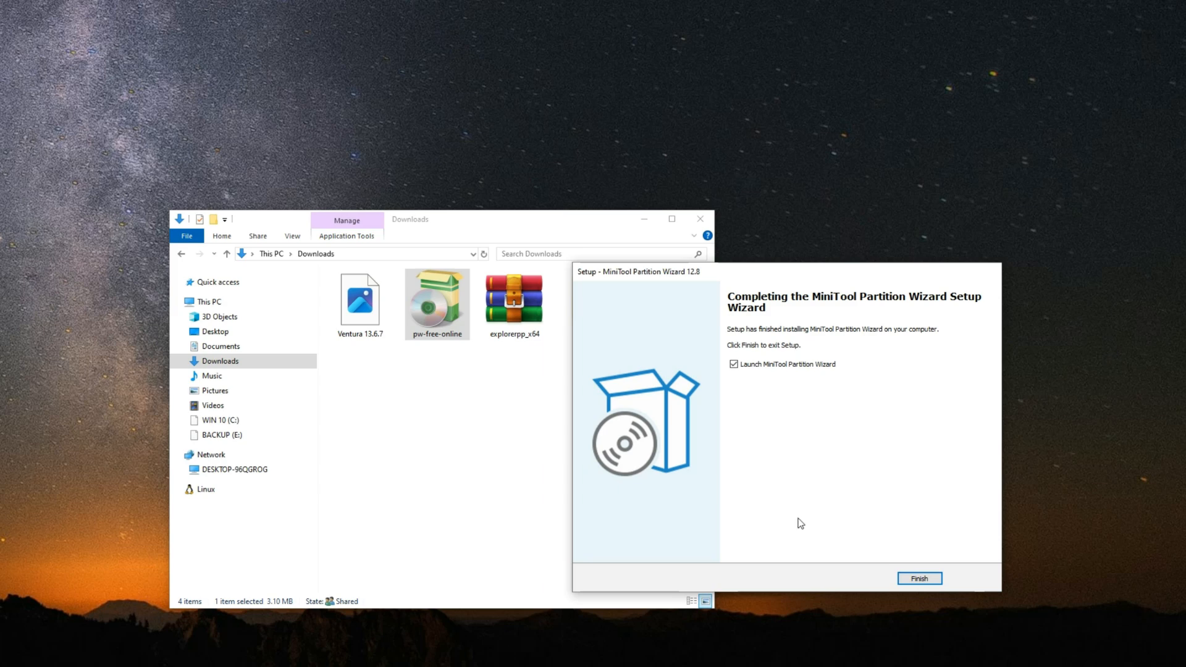
pyautogui.click(919, 579)
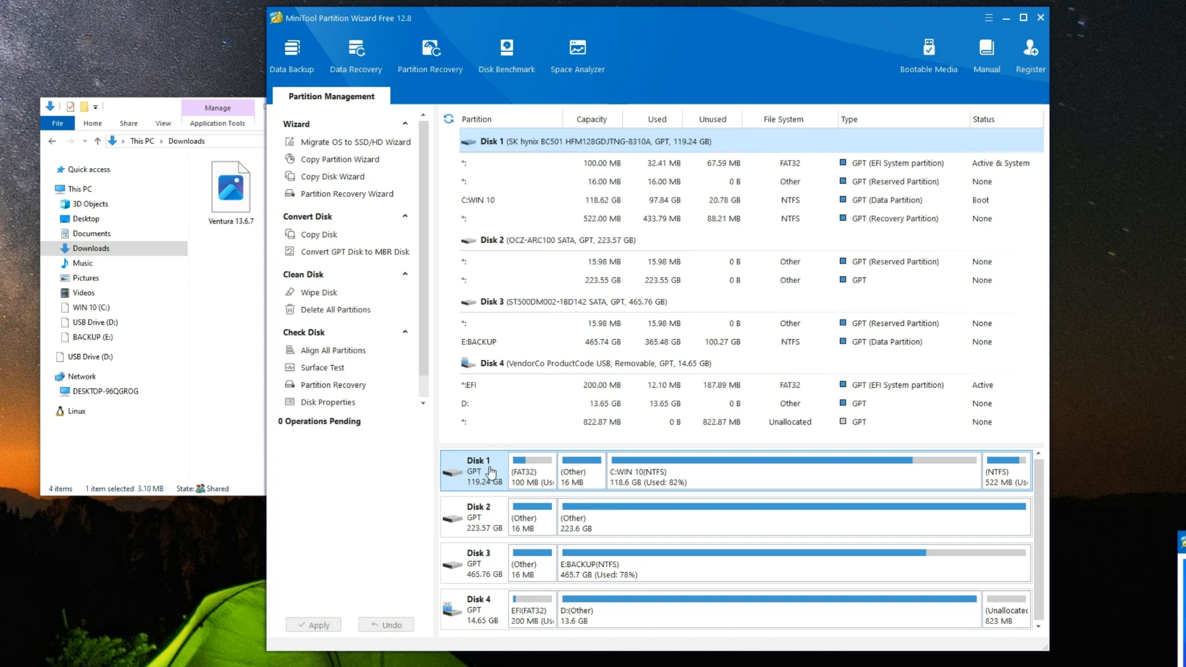
# Step: Review the disks to find the USB drive, Disk 4, and assign drive letter X: to its EFI (FAT32) partition
pyautogui.click(472, 522)
pyautogui.click(460, 562)
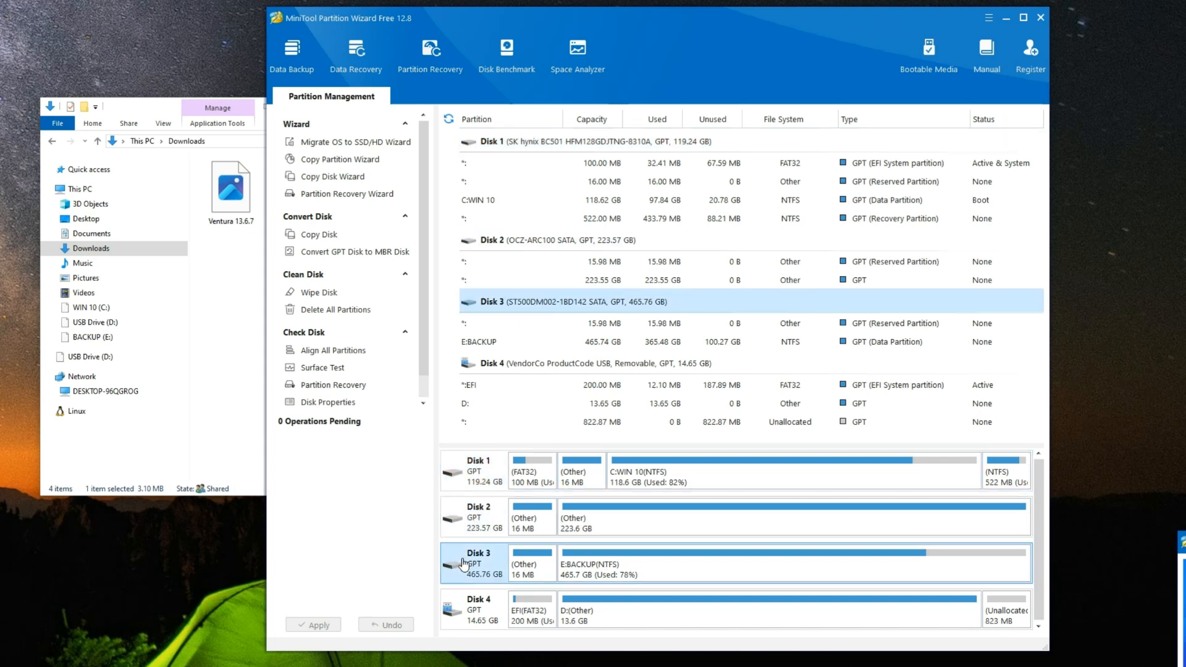
pyautogui.click(478, 618)
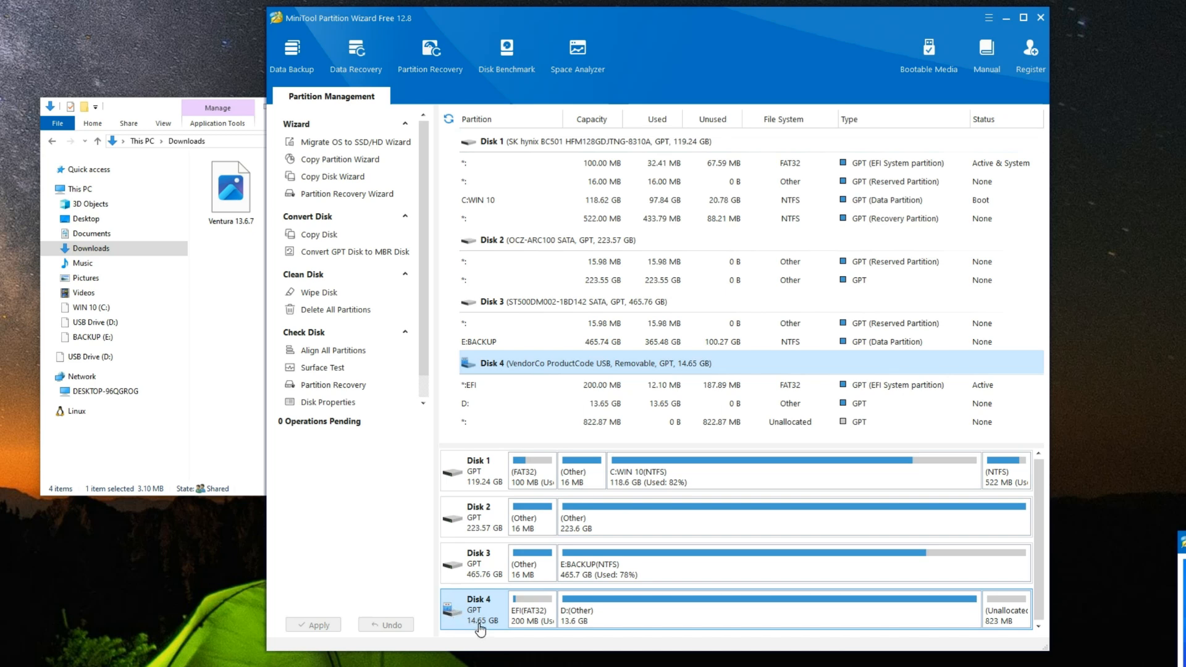
pyautogui.click(649, 627)
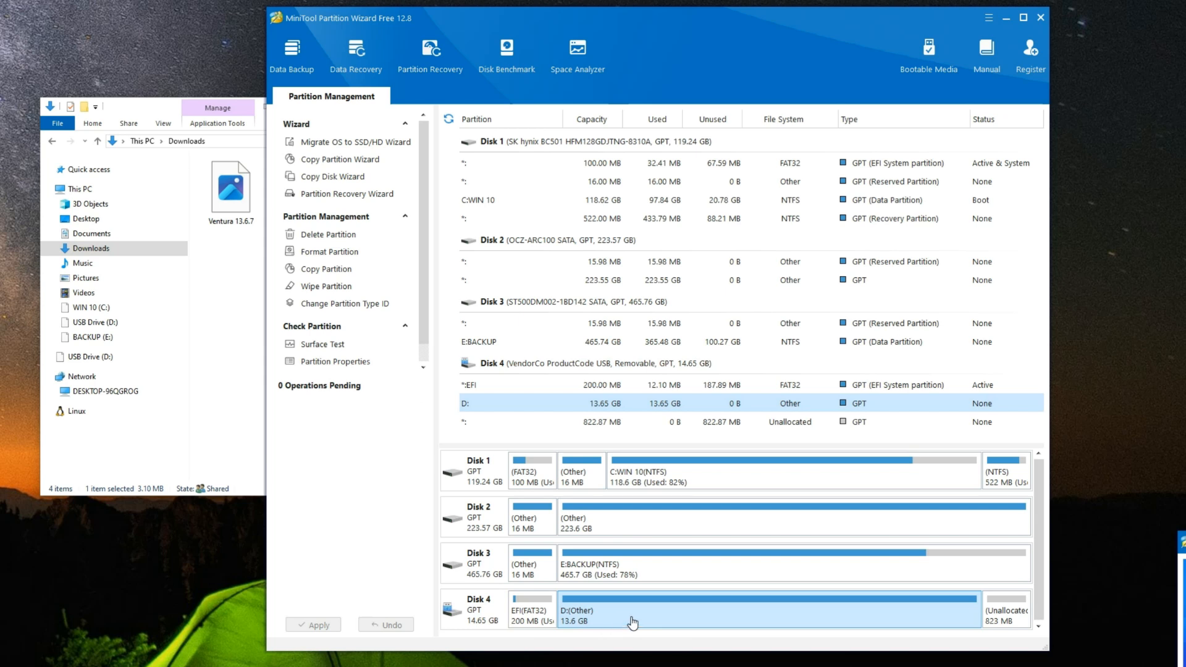
pyautogui.click(1001, 623)
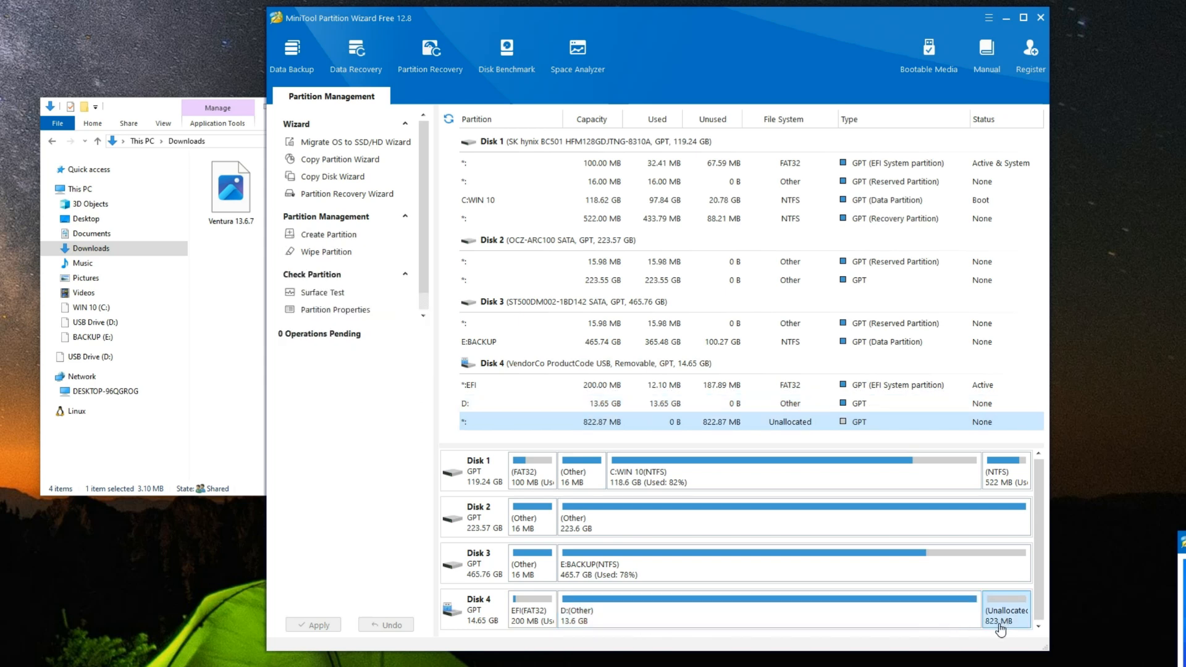
pyautogui.click(538, 626)
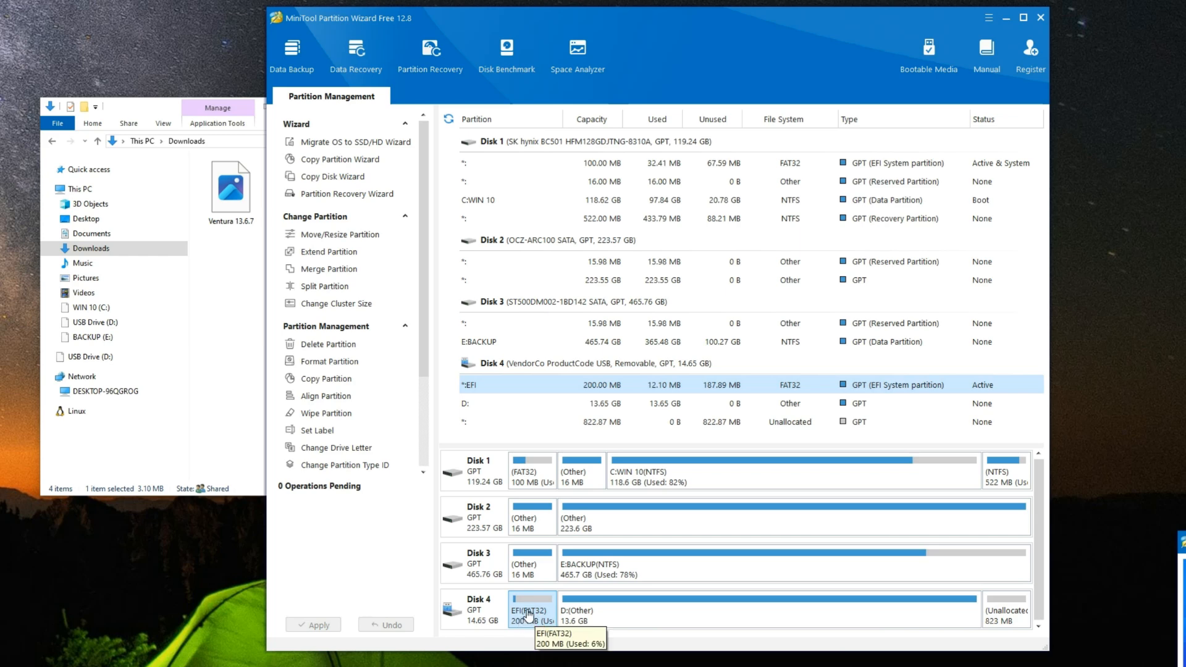
pyautogui.rightClick(525, 612)
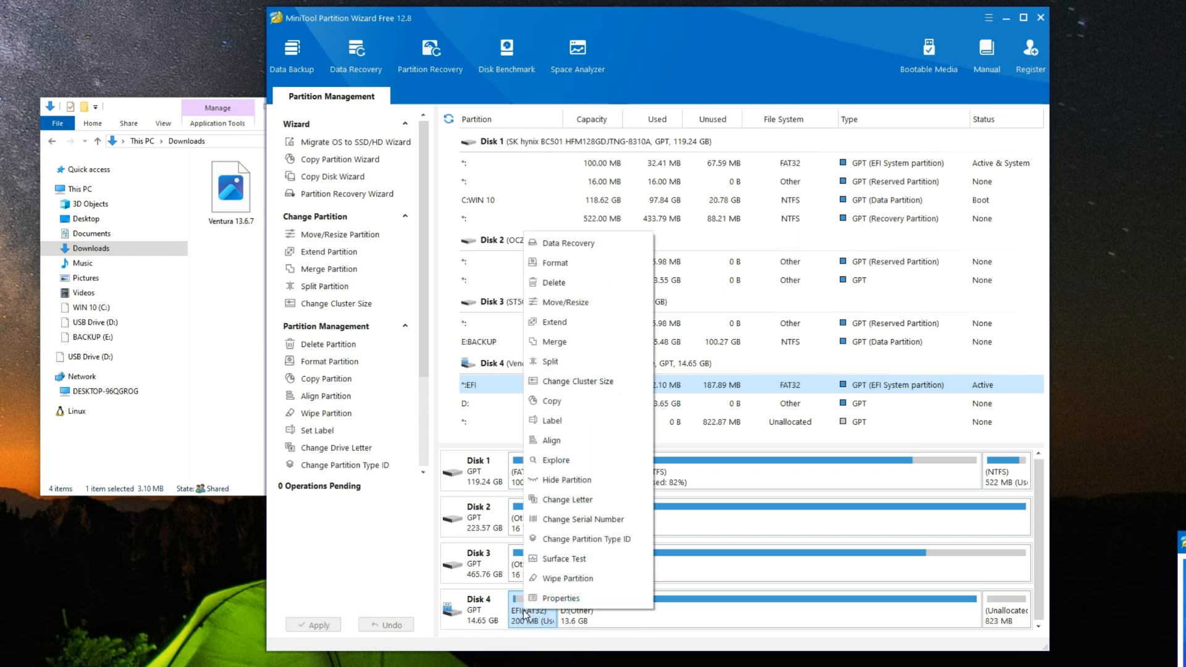
pyautogui.click(550, 500)
pyautogui.click(660, 346)
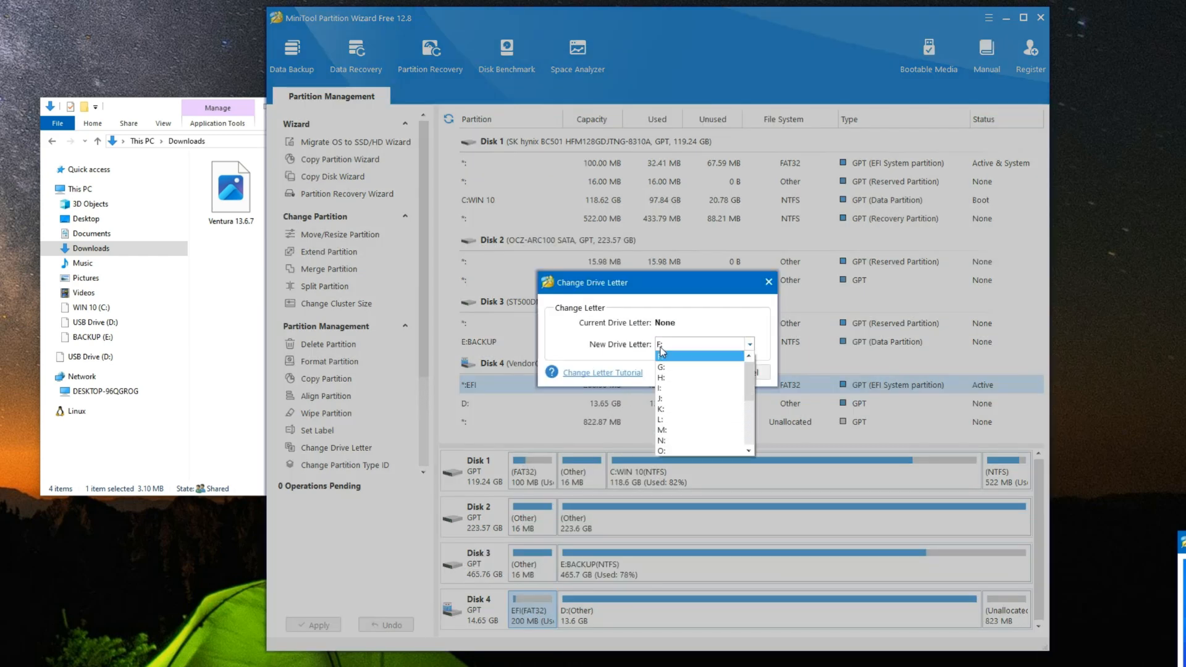
pyautogui.click(673, 432)
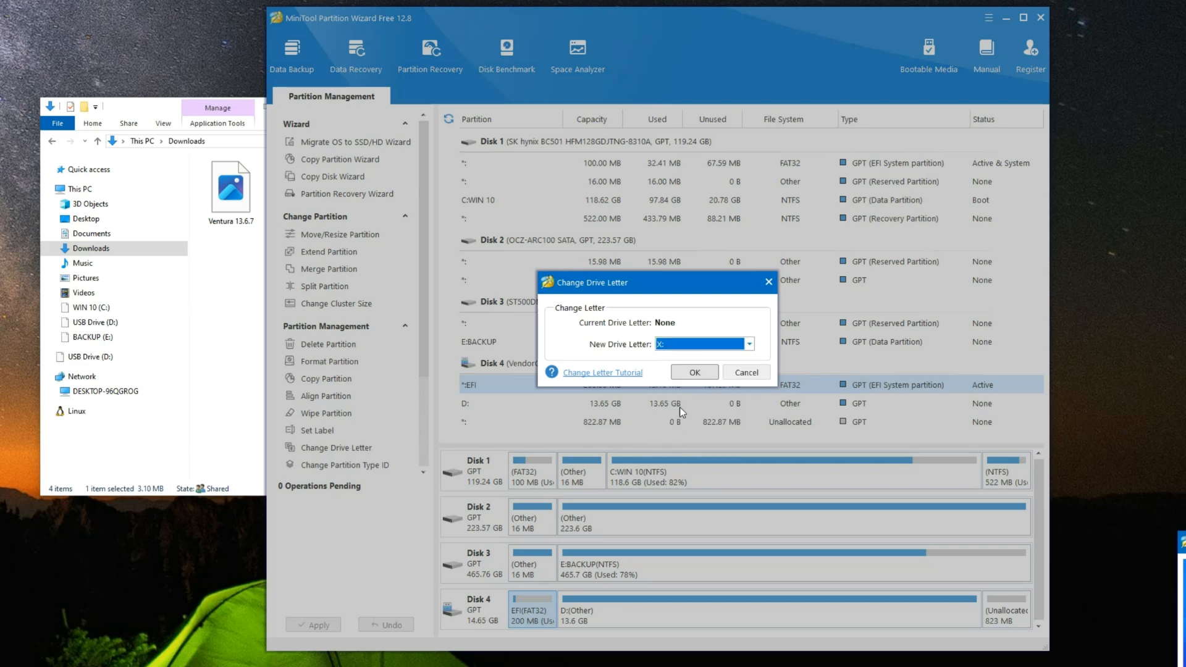
pyautogui.click(687, 373)
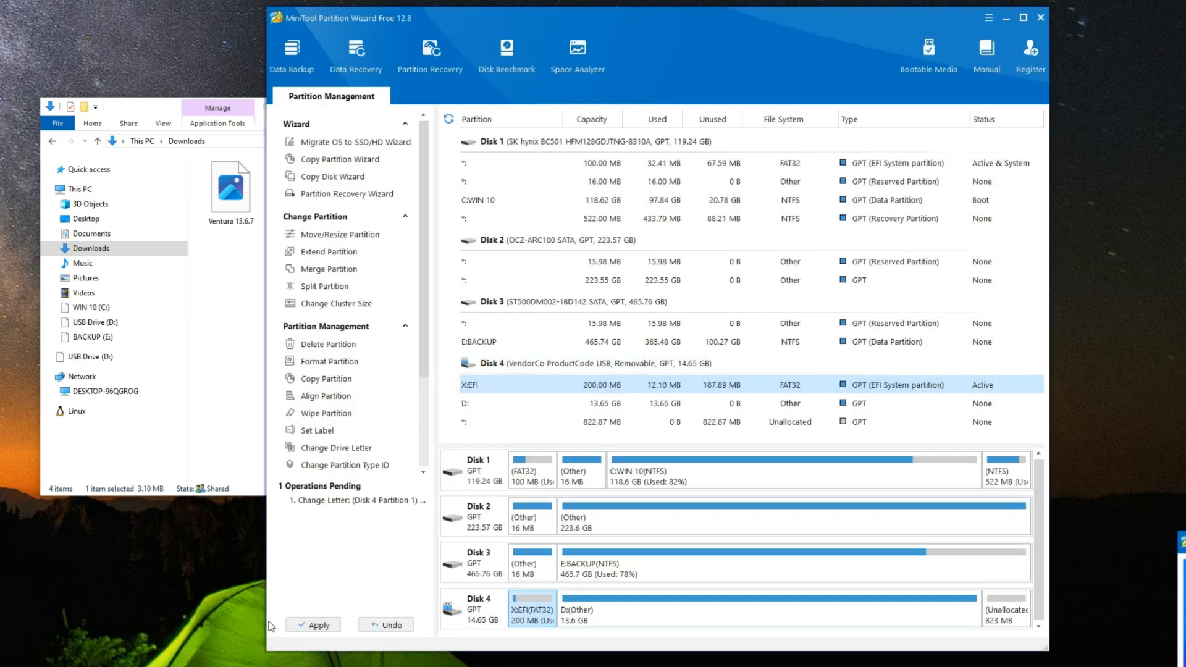
# Step: Apply the pending drive letter change and quit MiniTool Partition Wizard
pyautogui.click(312, 625)
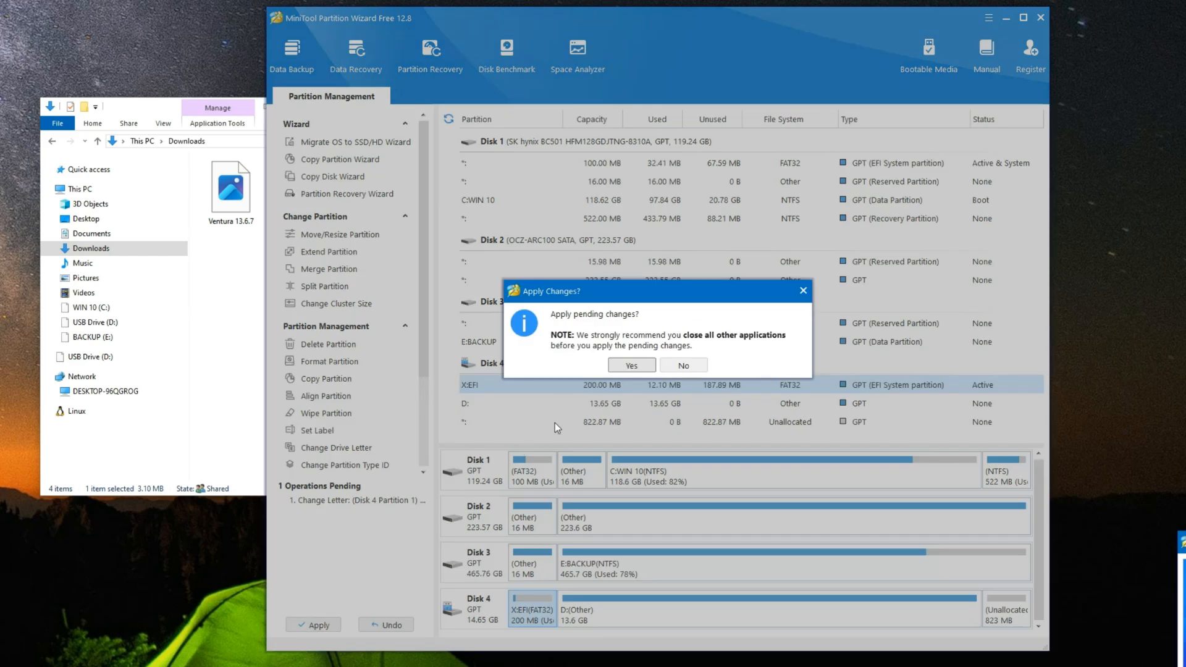
pyautogui.click(630, 366)
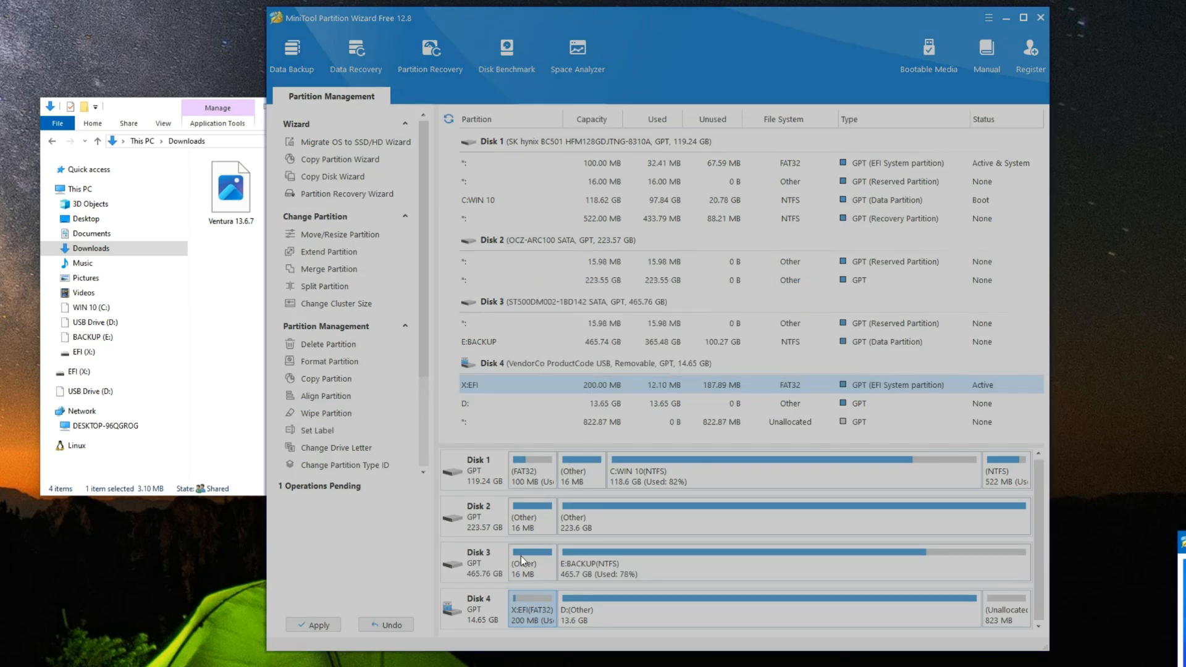
pyautogui.click(656, 359)
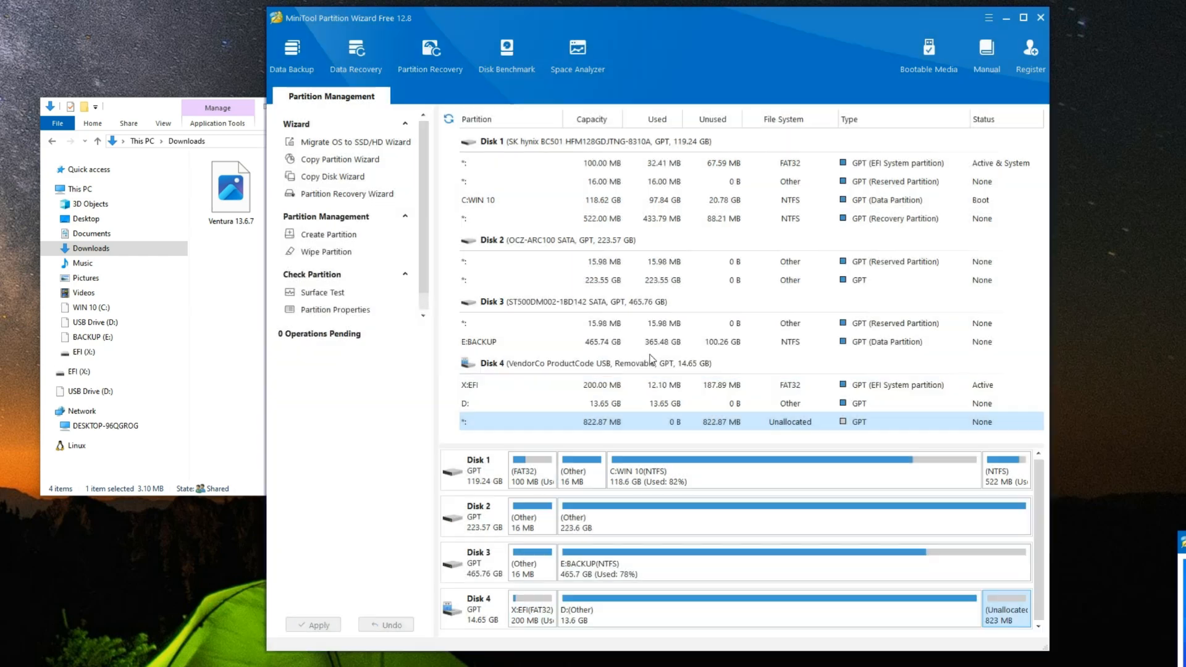
pyautogui.click(1040, 18)
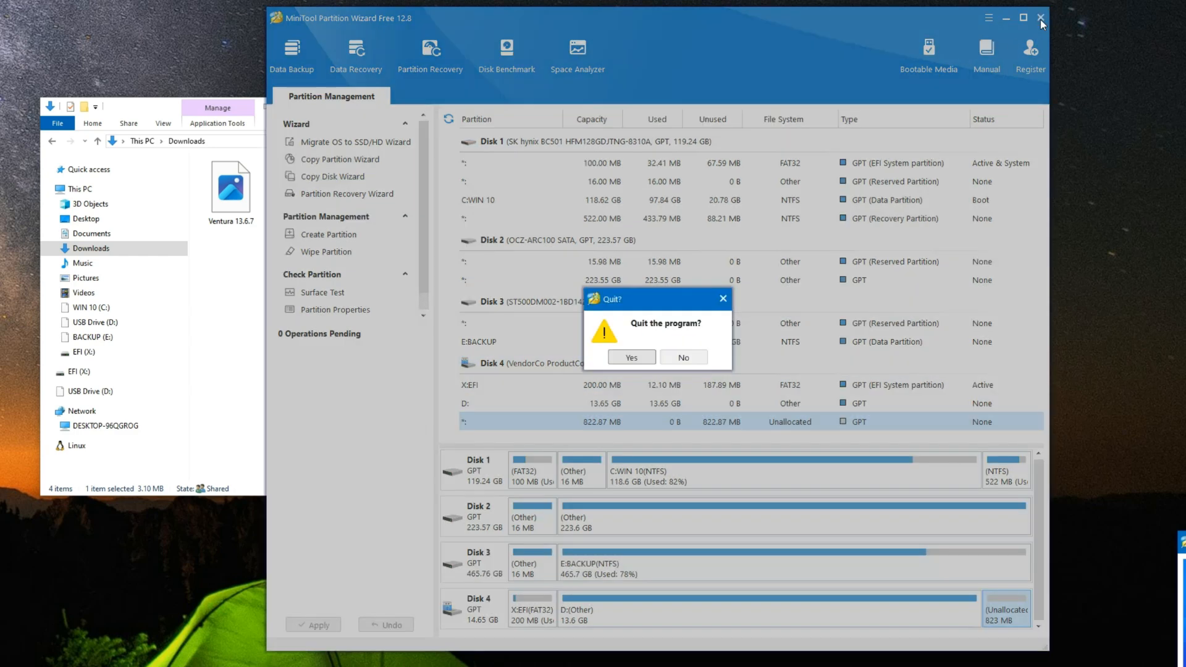
pyautogui.click(630, 358)
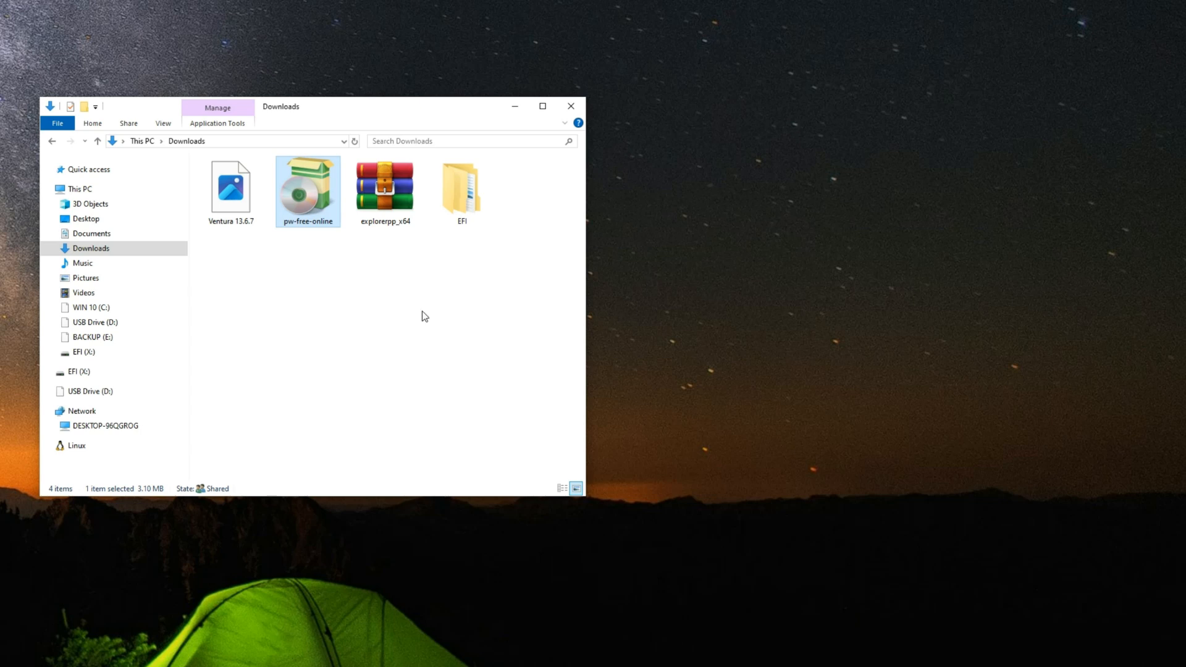
# Step: Extract the explorerpp_x64 archive into its own explorerpp_x64 folder inside Downloads
pyautogui.click(388, 207)
pyautogui.rightClick(373, 190)
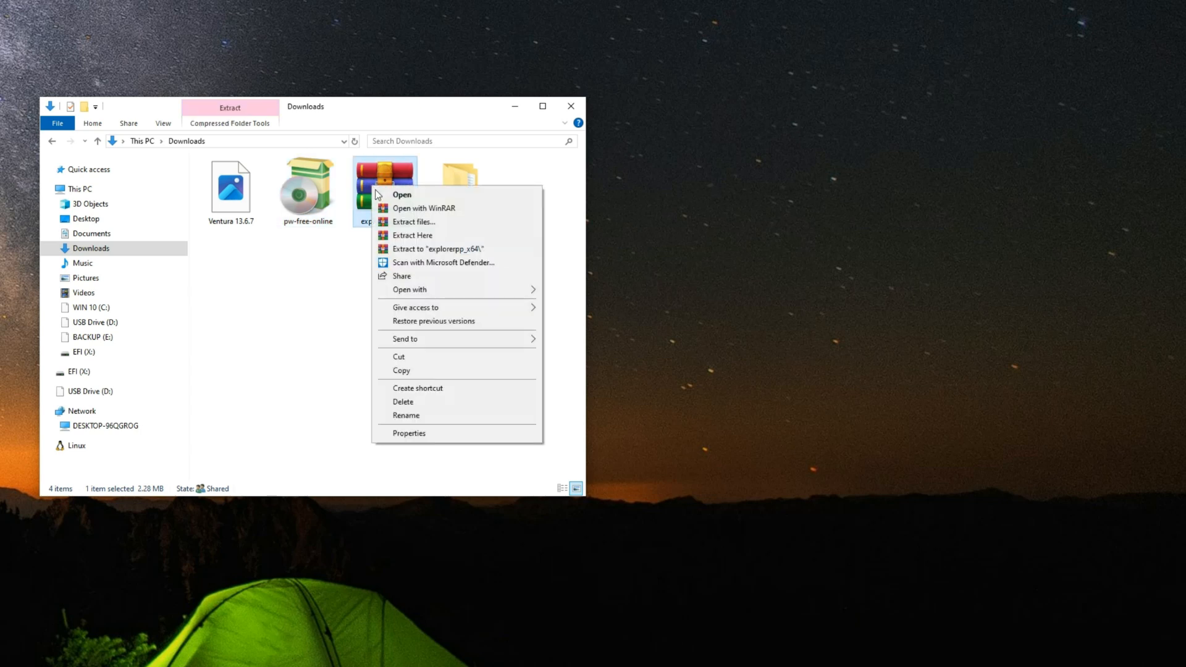
pyautogui.click(405, 222)
pyautogui.click(675, 463)
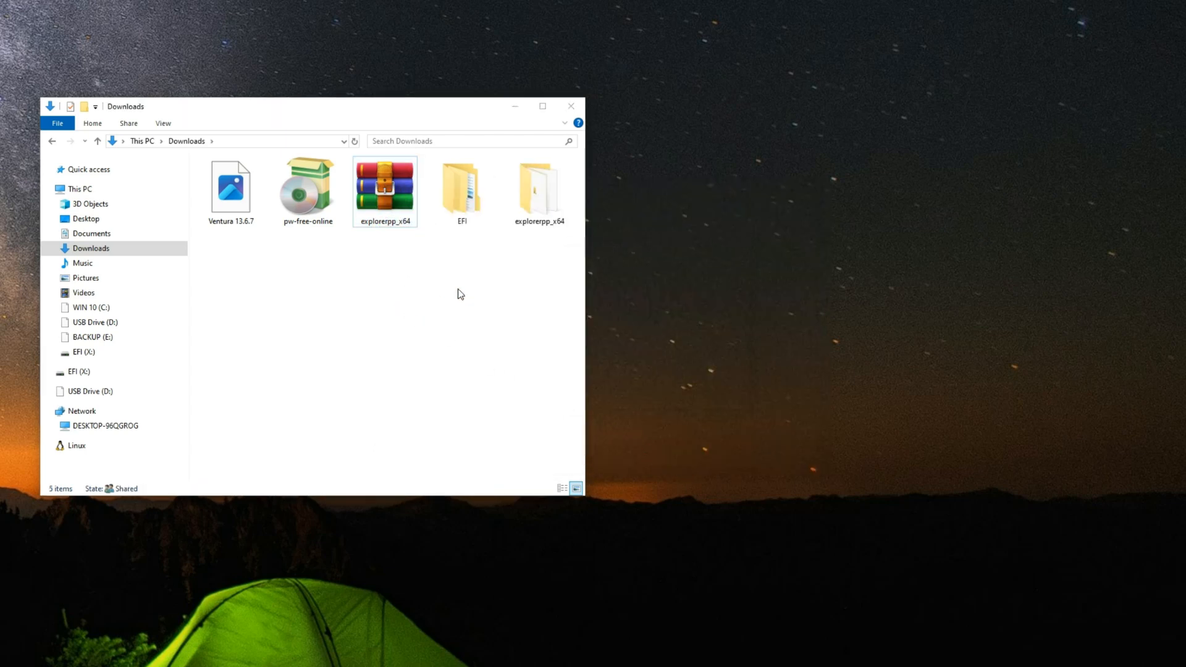
# Step: Launch the Explorer++ application from the extracted explorerpp_x64 folder with administrator rights
pyautogui.doubleClick(529, 205)
pyautogui.click(250, 194)
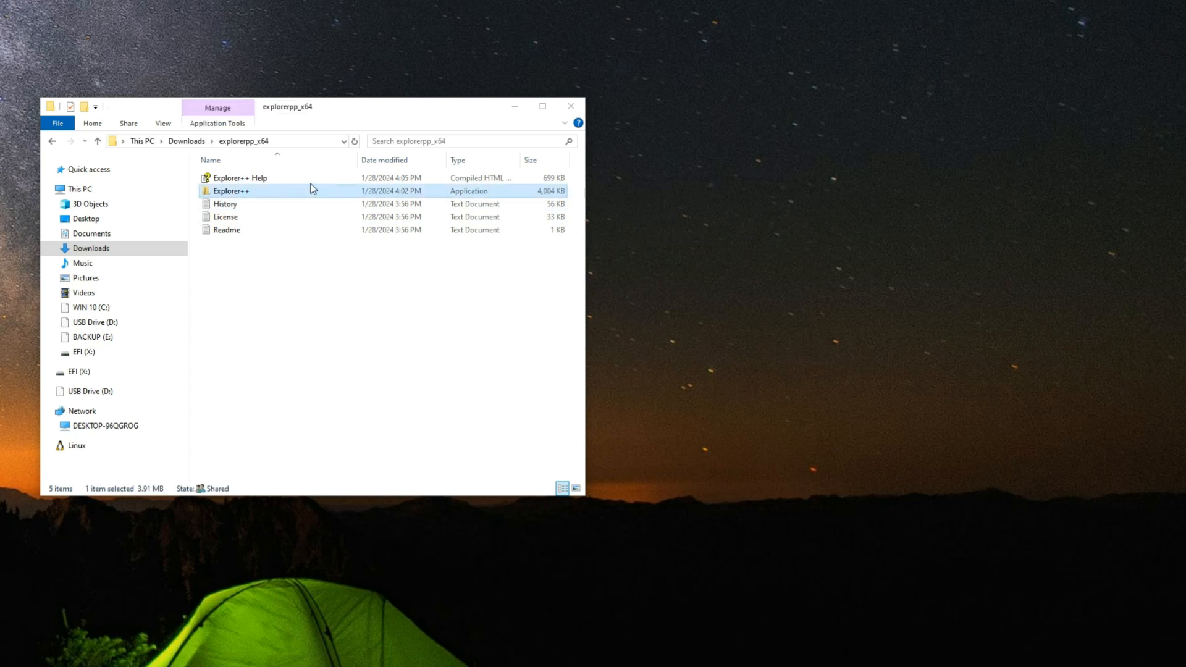
pyautogui.rightClick(262, 190)
pyautogui.click(299, 214)
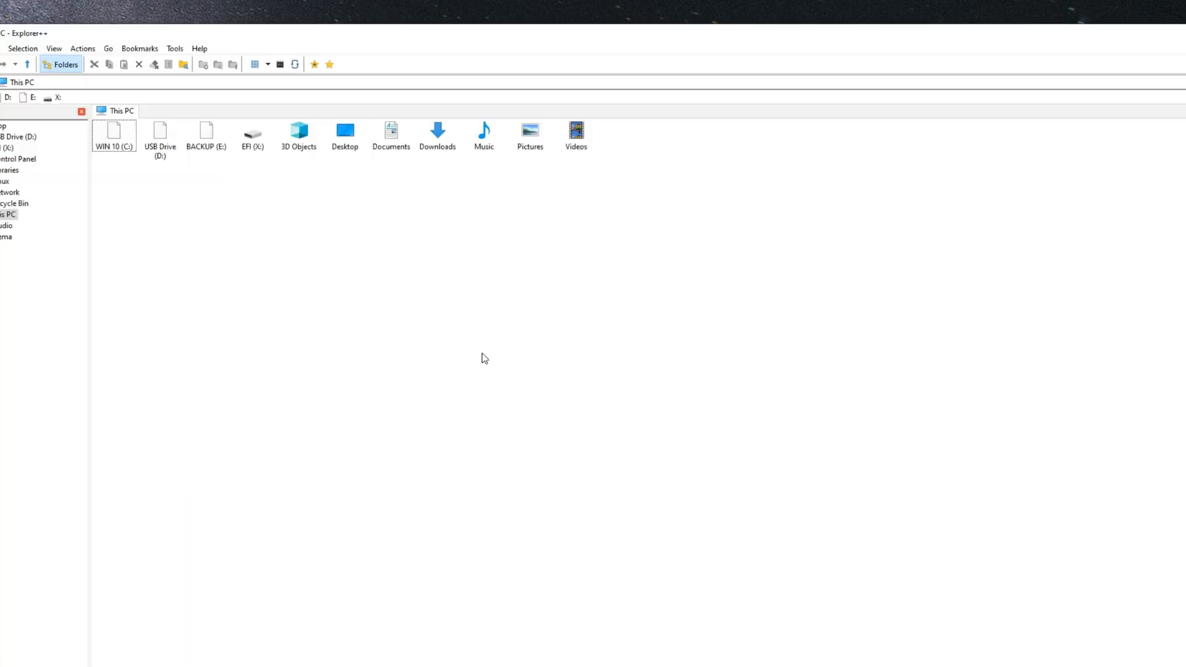
# Step: Permanently delete all the existing contents of the EFI (X:) partition, including the EFI folder and the ._EFI file
pyautogui.click(250, 147)
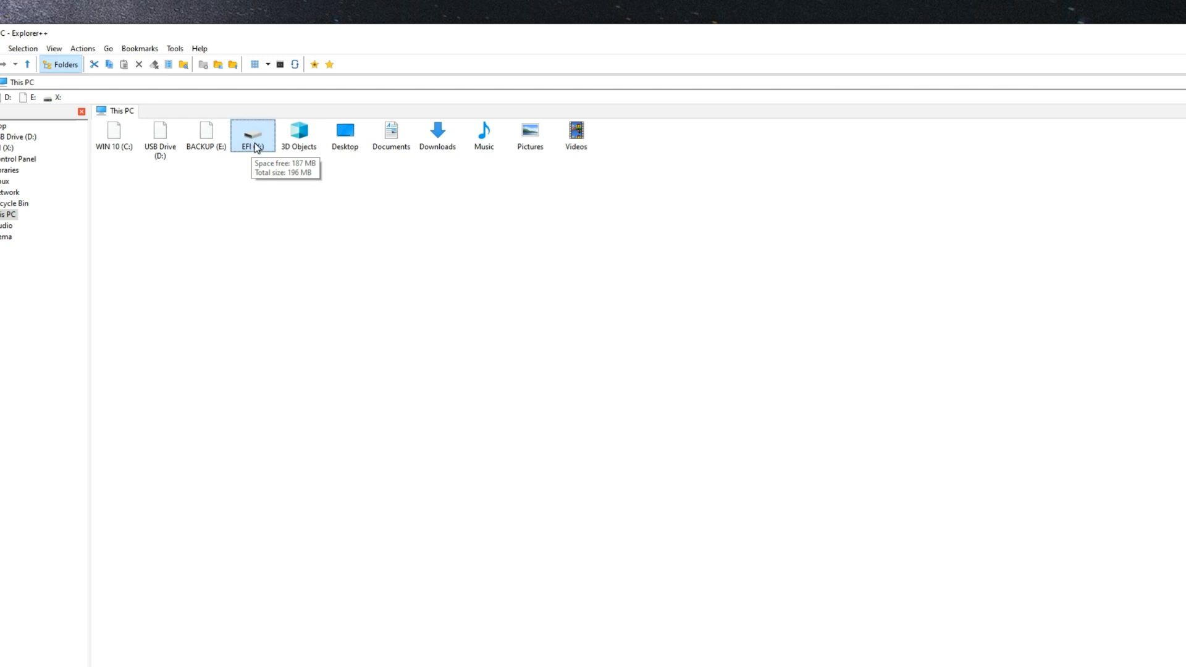
pyautogui.doubleClick(255, 145)
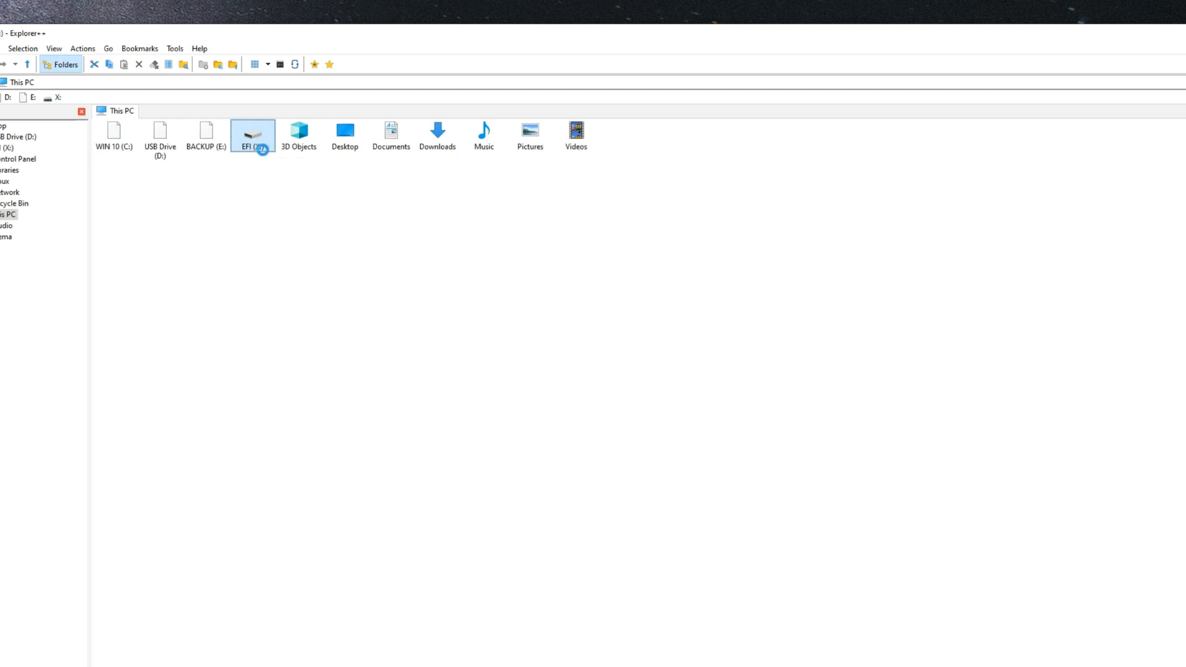
pyautogui.moveTo(255, 196); pyautogui.dragTo(88, 100)
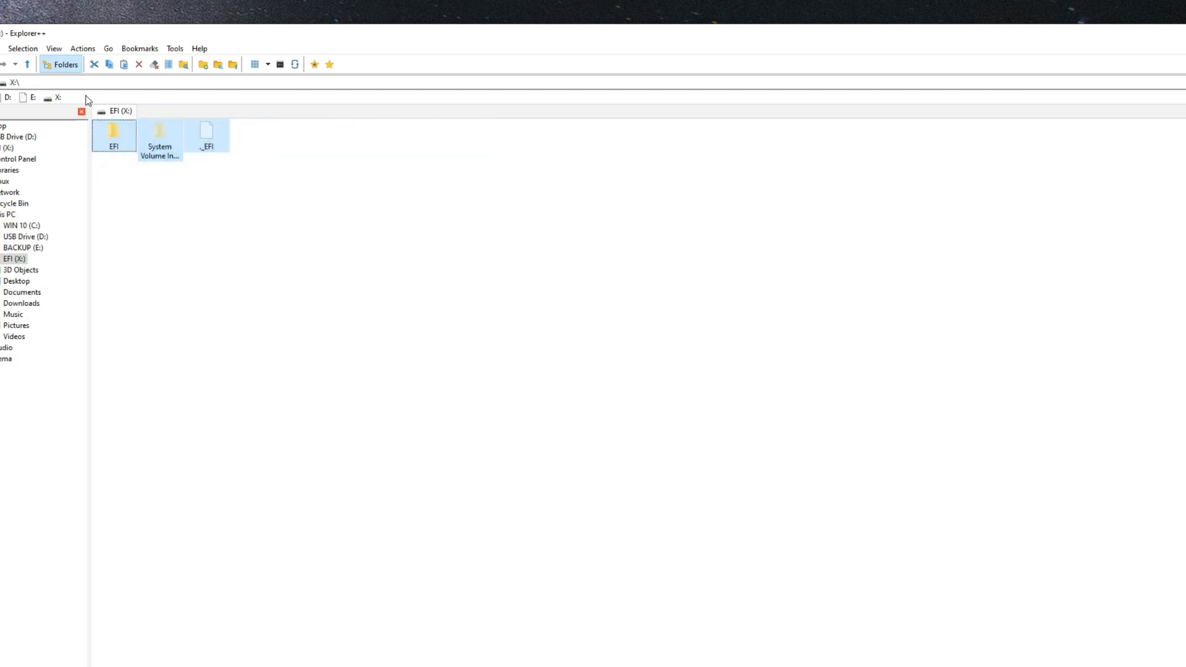
pyautogui.rightClick(116, 141)
pyautogui.click(181, 337)
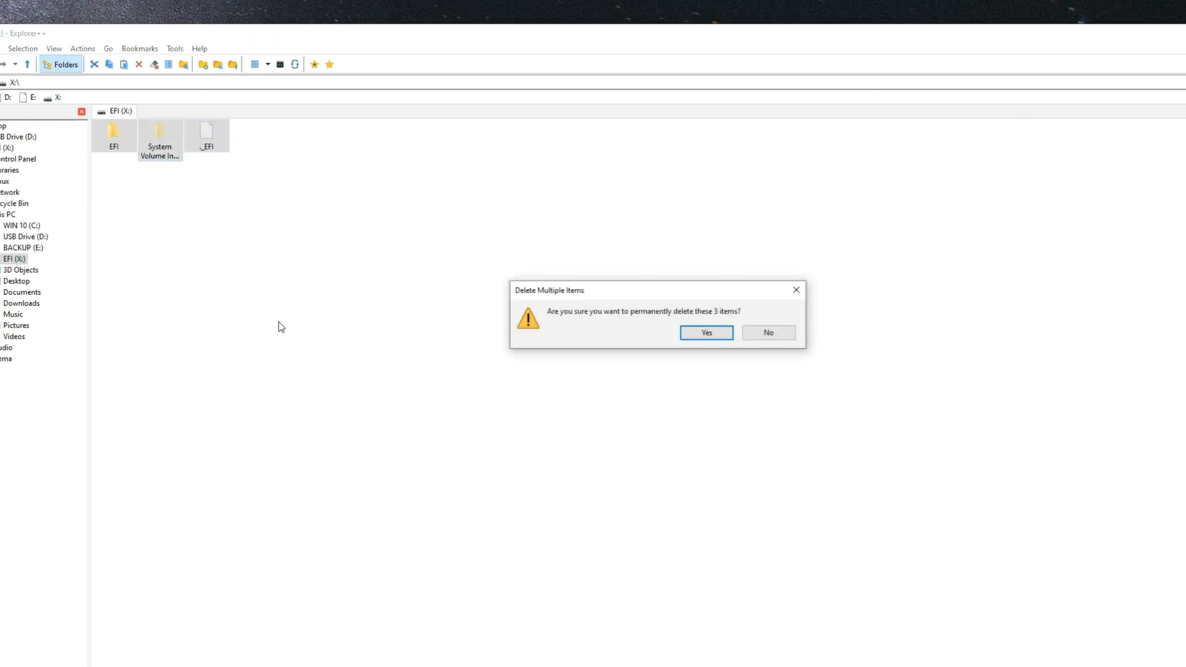
pyautogui.click(705, 332)
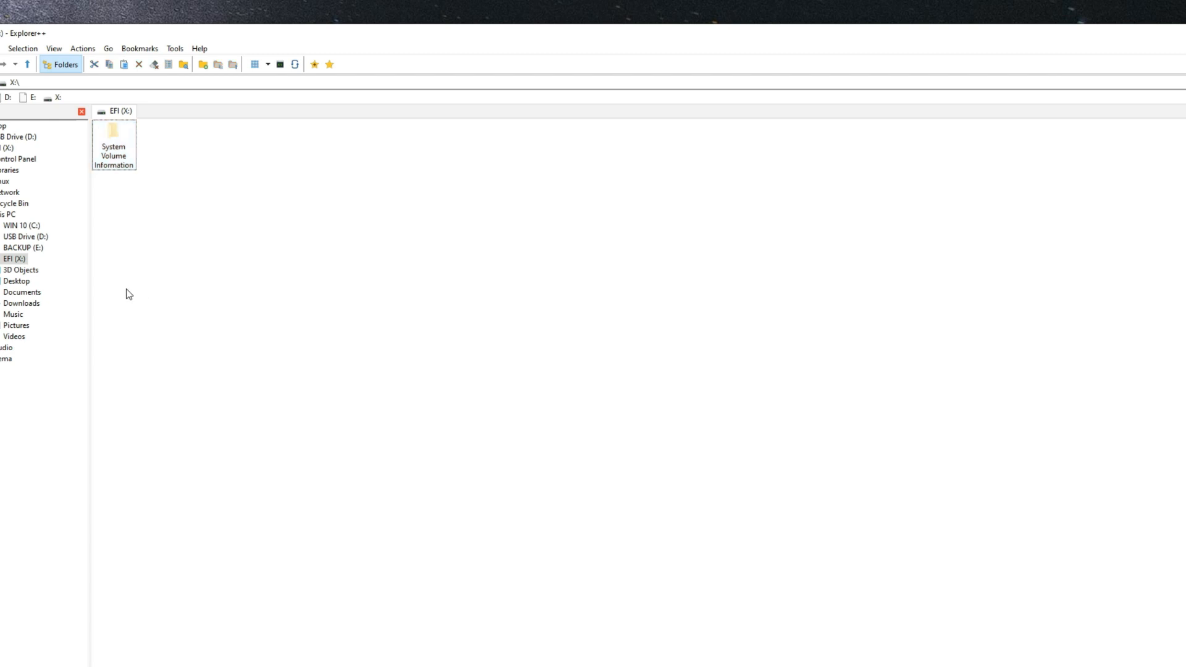
# Step: Copy the EFI folder from Downloads into the root of the EFI (X:) partition
pyautogui.click(31, 305)
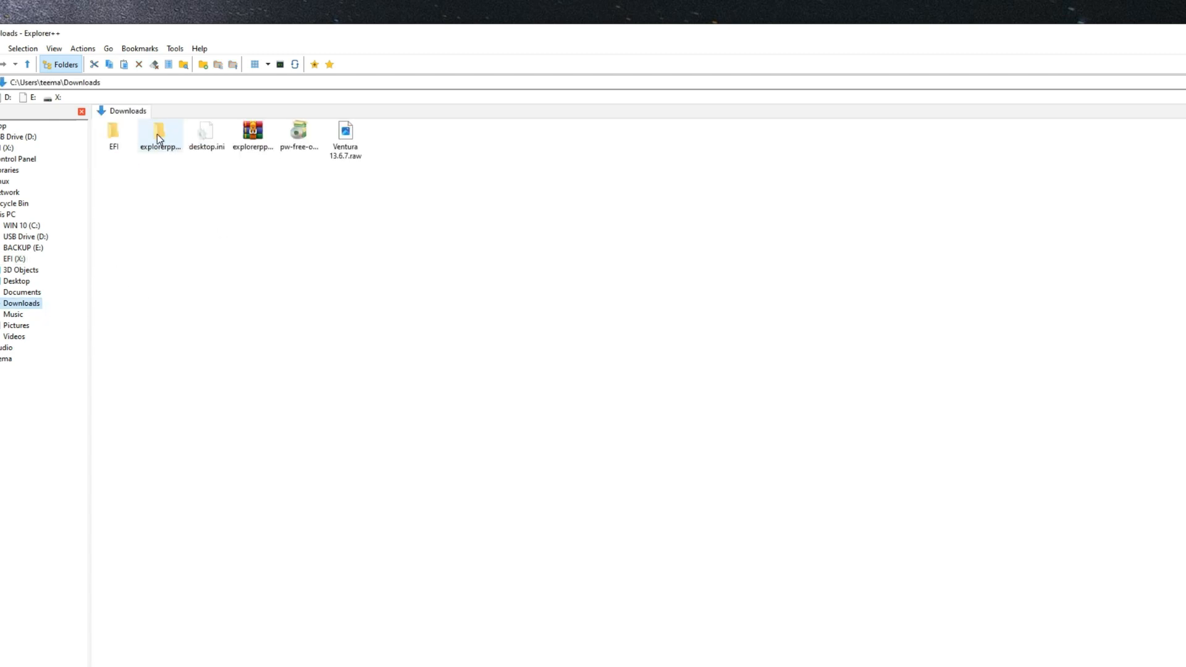
pyautogui.moveTo(113, 143)
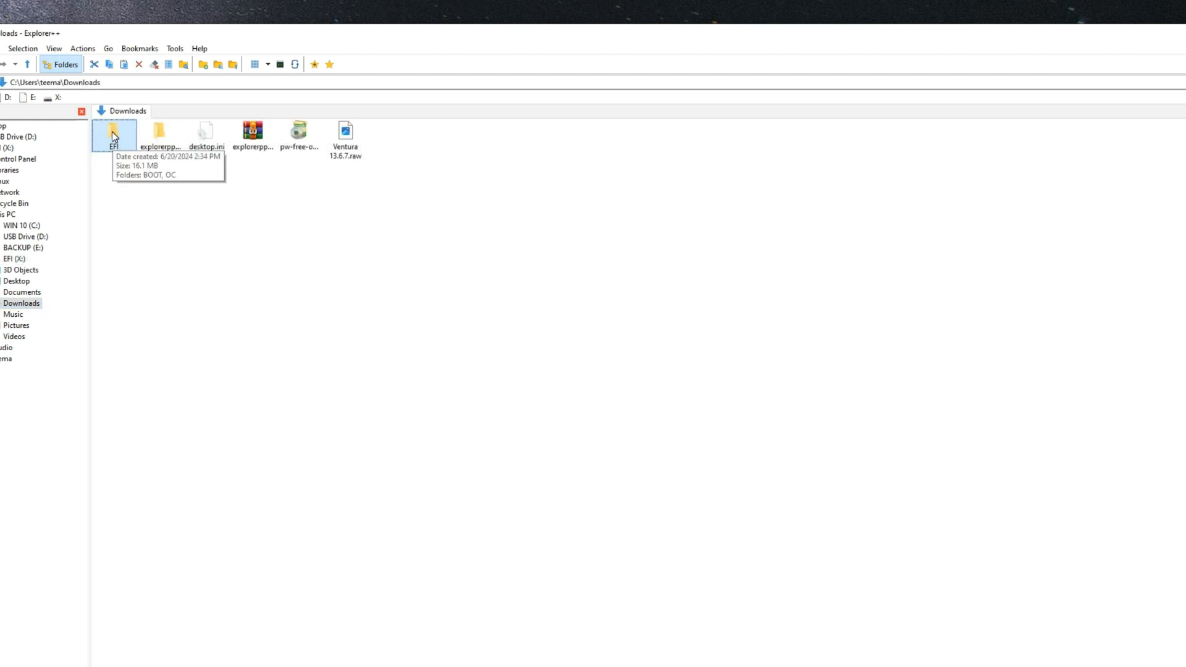
pyautogui.rightClick(113, 135)
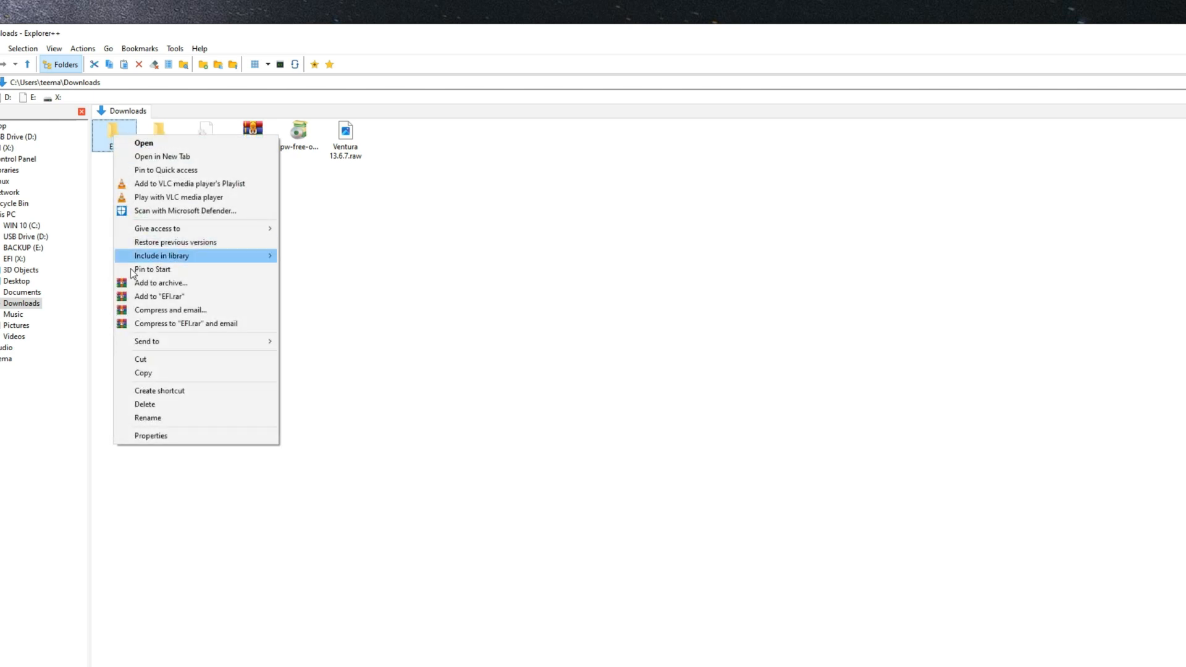
pyautogui.click(167, 373)
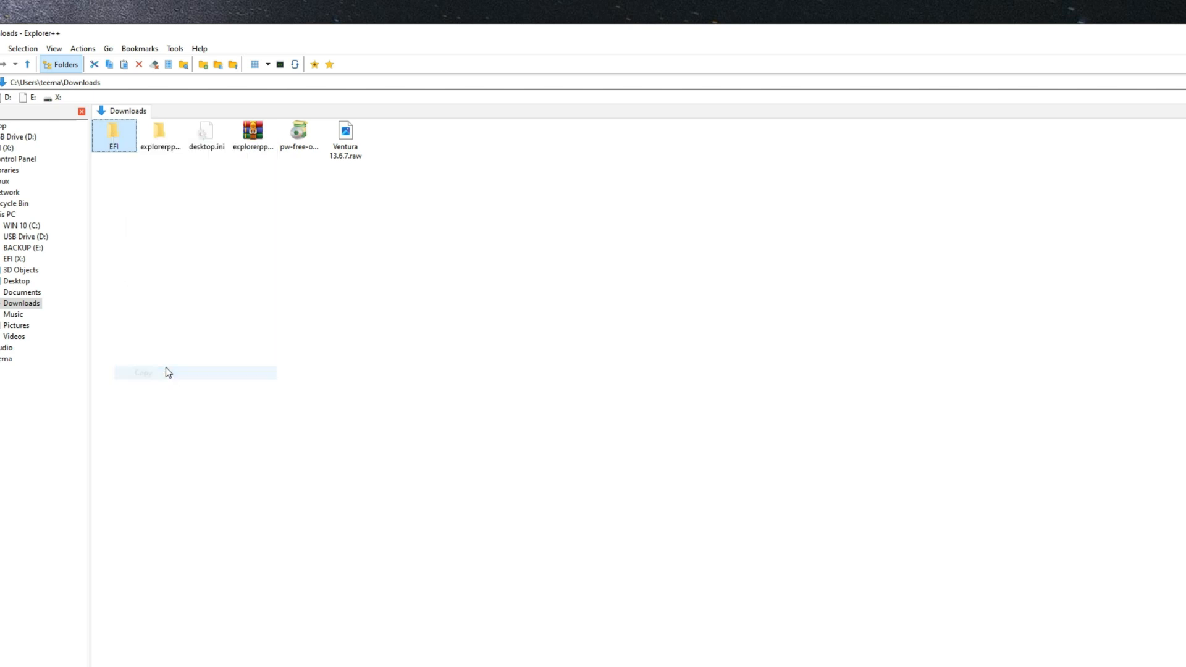
pyautogui.click(8, 216)
pyautogui.doubleClick(244, 138)
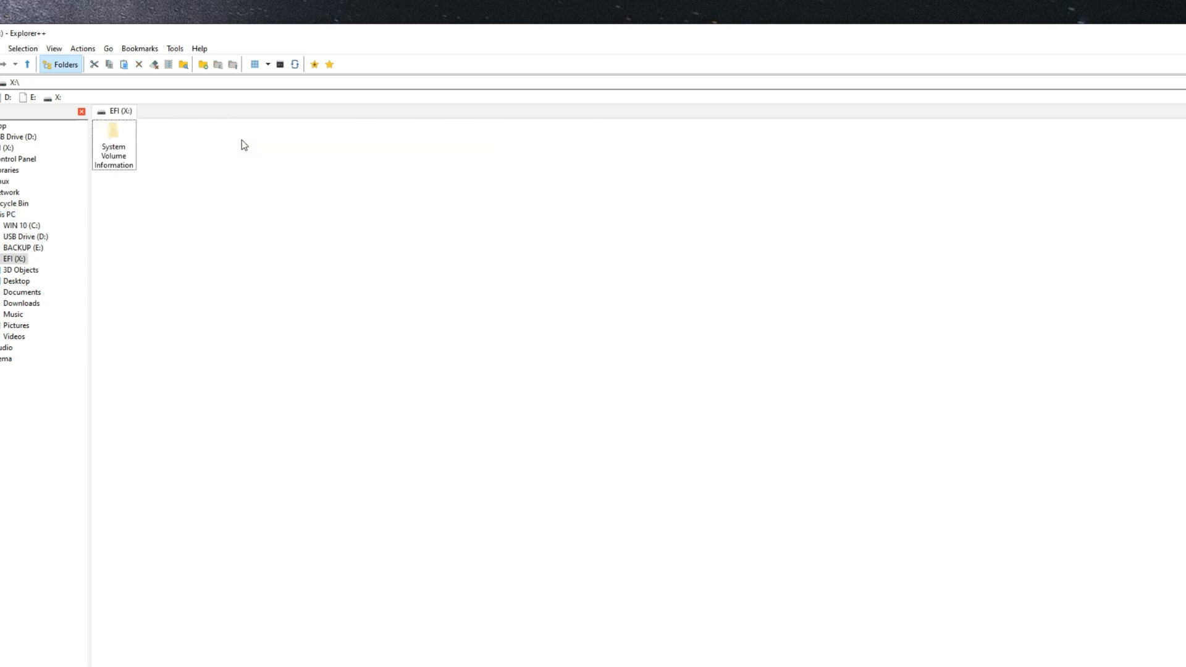
pyautogui.rightClick(171, 149)
pyautogui.click(209, 232)
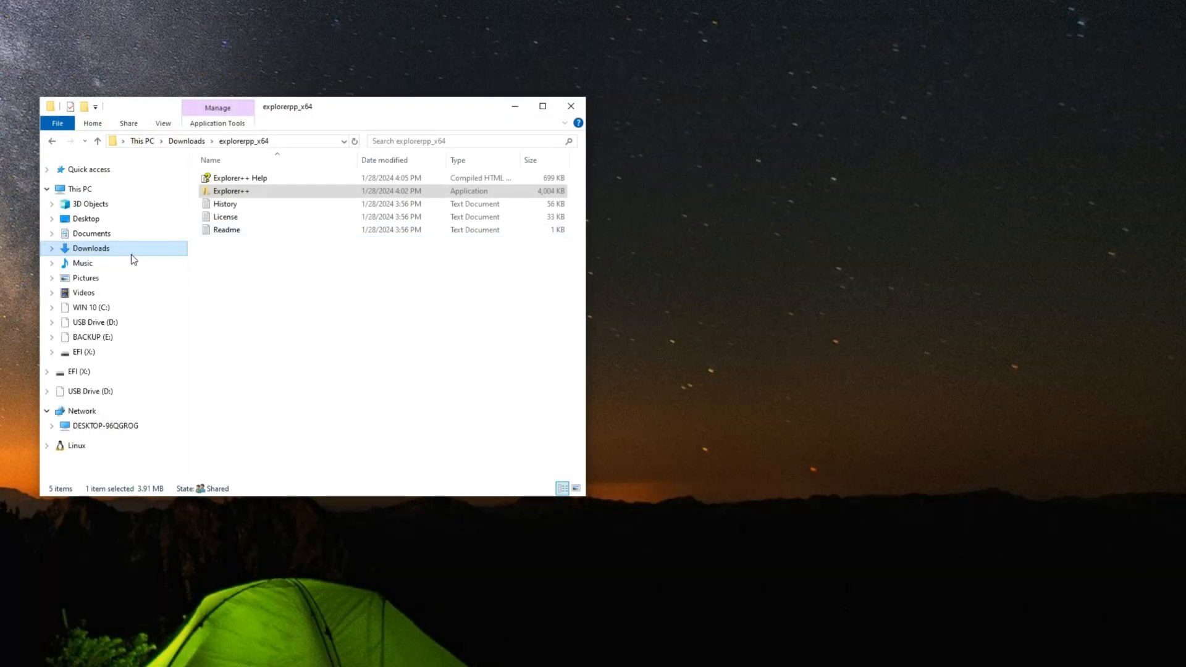
# Step: Return to the Downloads window, search Windows for the hard disk partition settings, open Disk Management, and enlarge its window
pyautogui.click(131, 253)
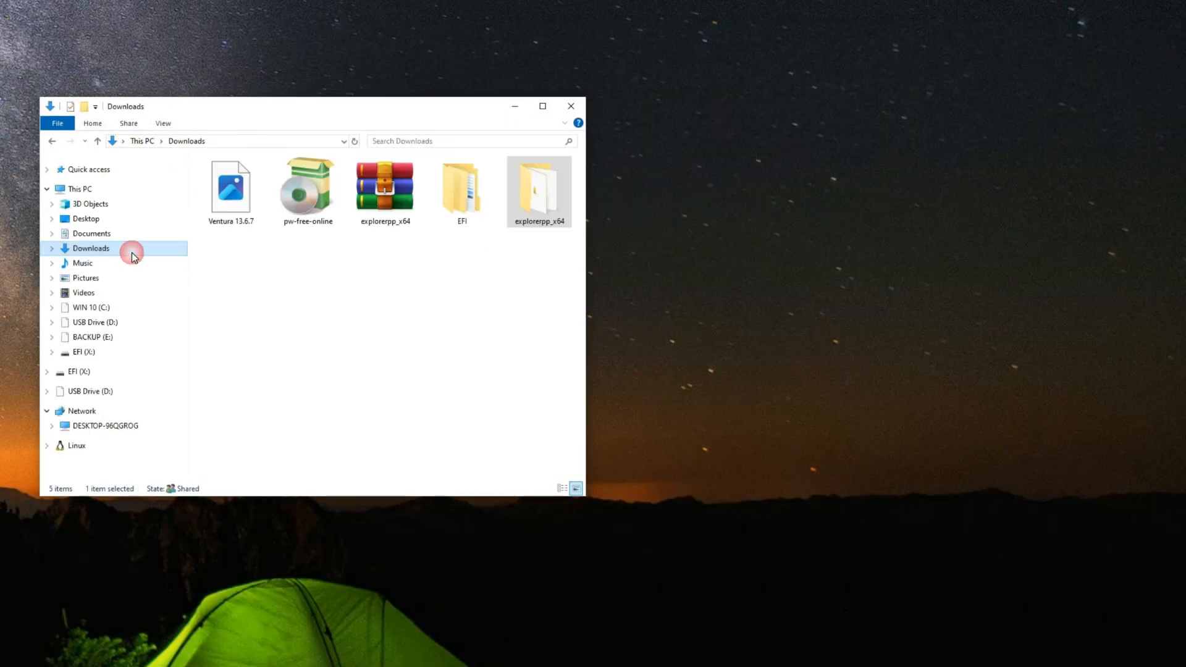
pyautogui.click(372, 276)
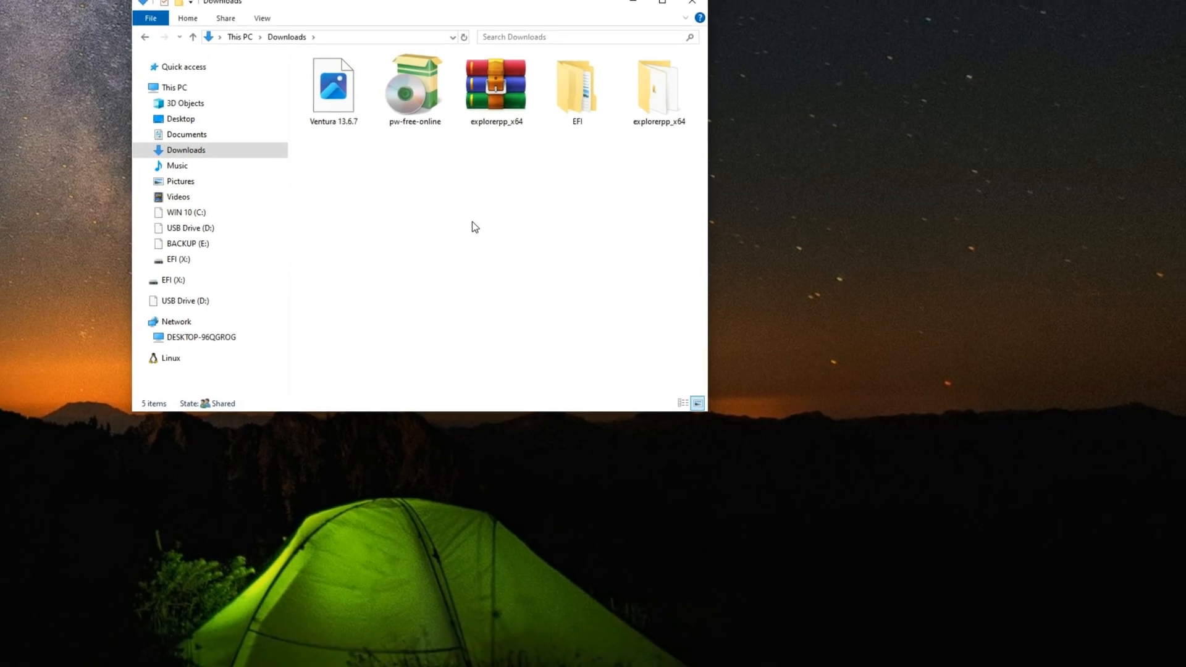
pyautogui.press('super')
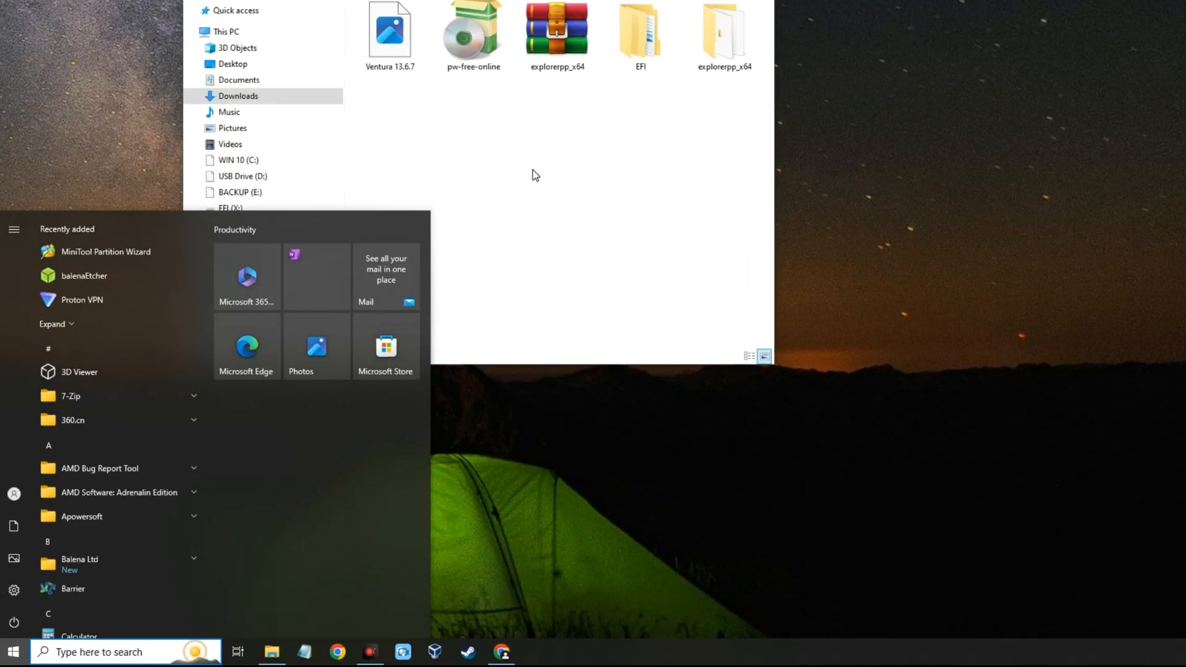
pyautogui.write('partti')
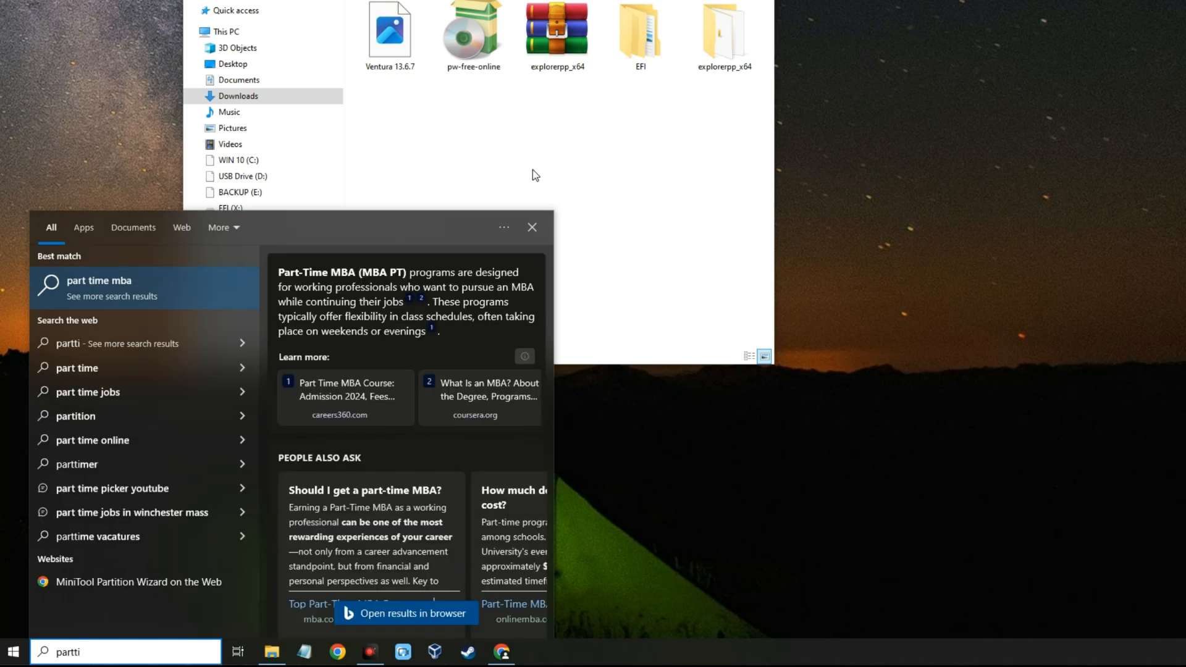
pyautogui.press('BackSpace')
pyautogui.press('BackSpace')
pyautogui.write('itio')
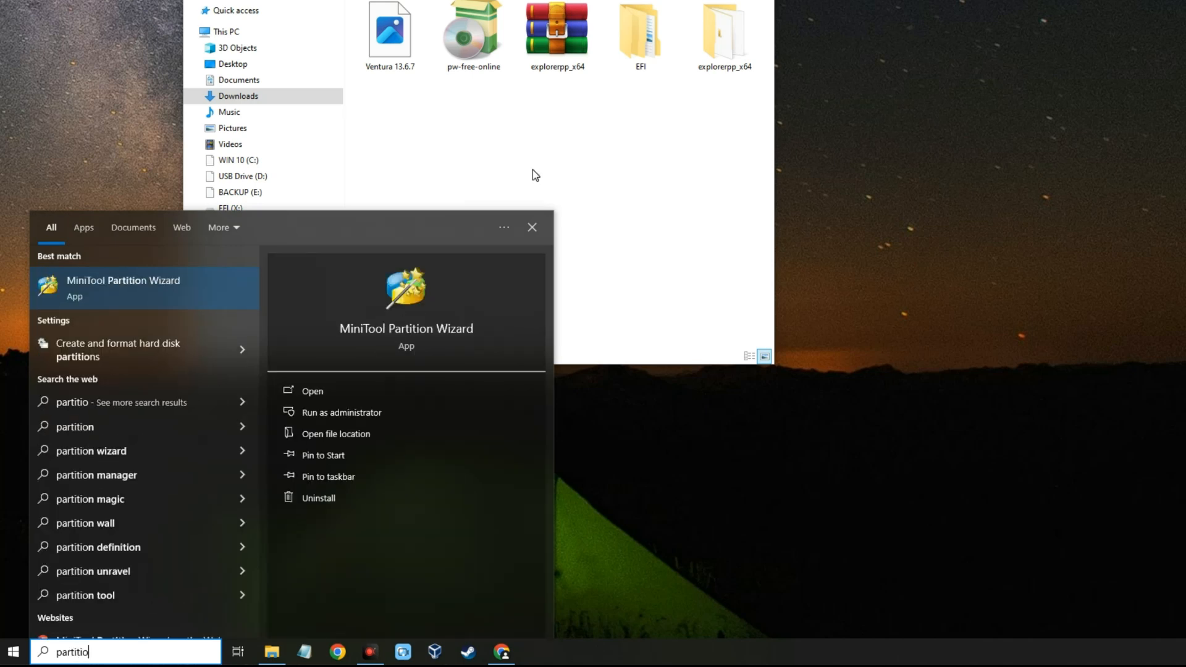
pyautogui.click(171, 353)
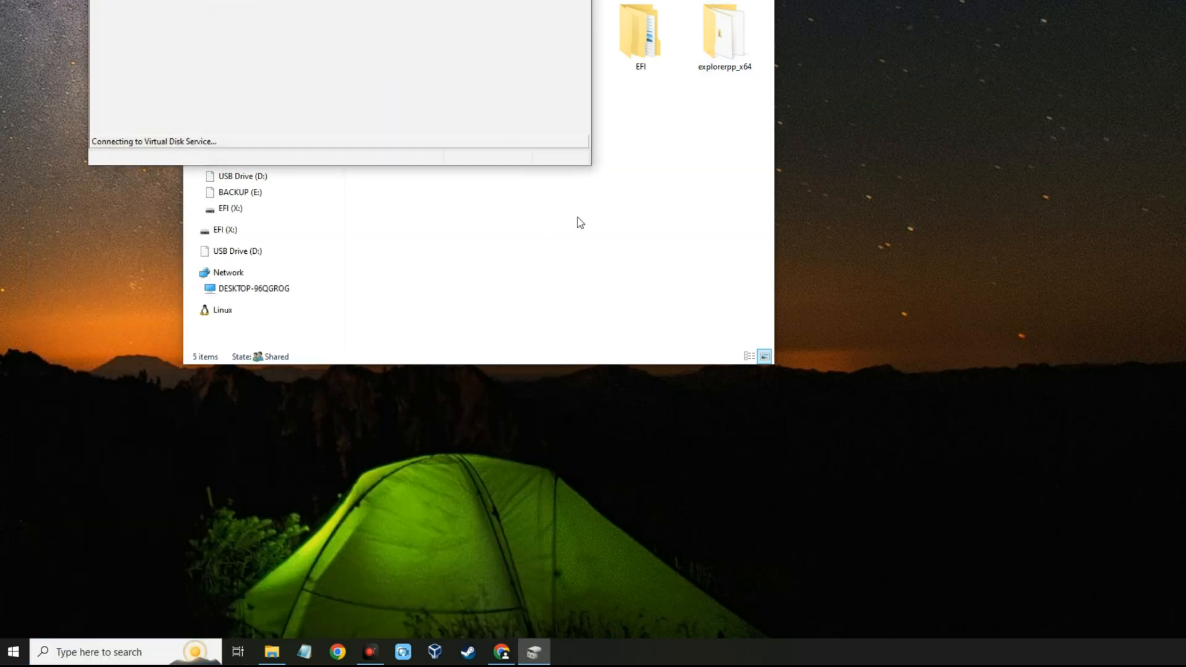
pyautogui.moveTo(590, 164); pyautogui.dragTo(908, 378)
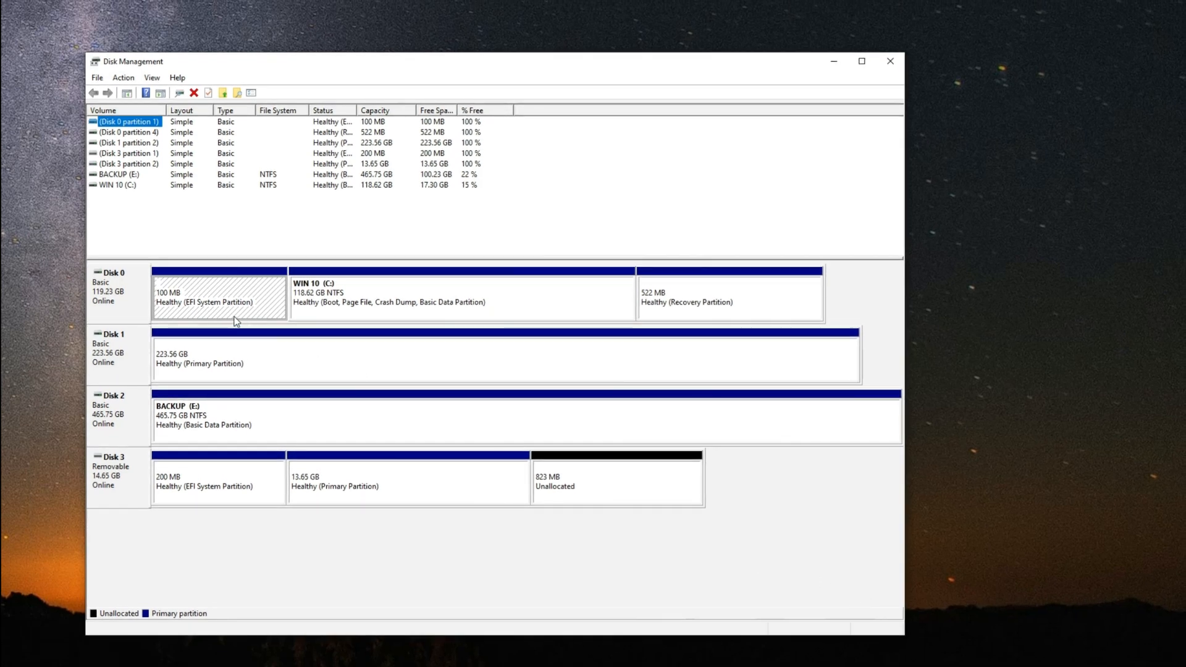
# Step: Examine the partitions on Disk 0 through Disk 3 to tell the internal drives from the removable USB drive
pyautogui.click(124, 297)
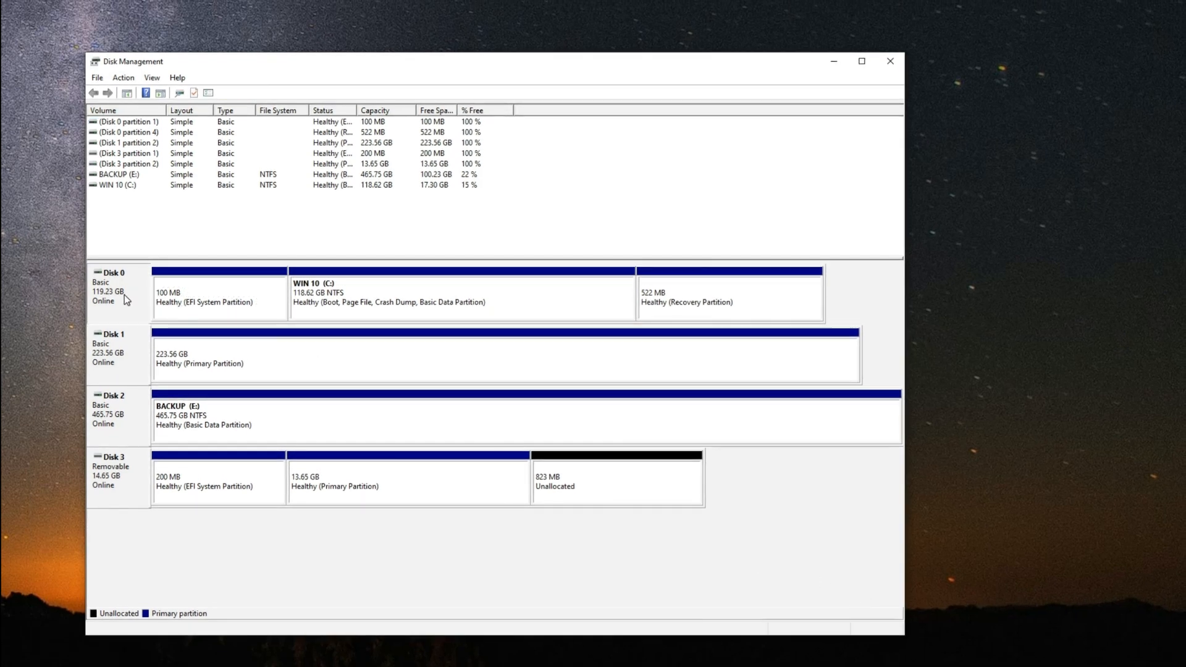
pyautogui.click(347, 316)
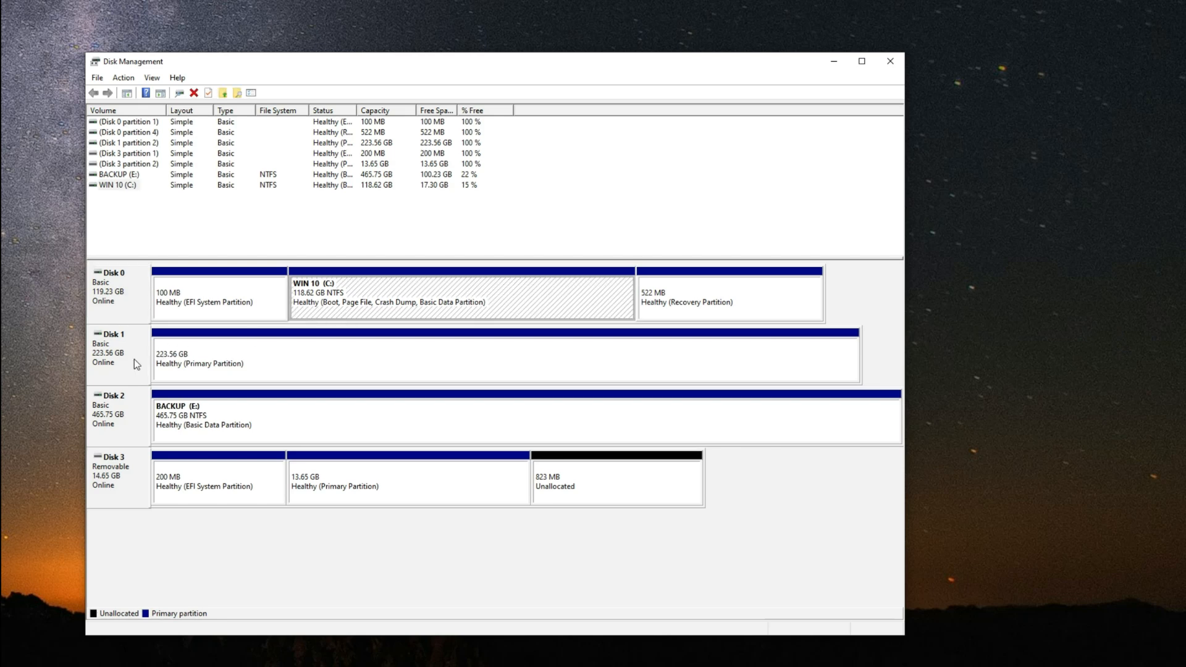
pyautogui.click(239, 363)
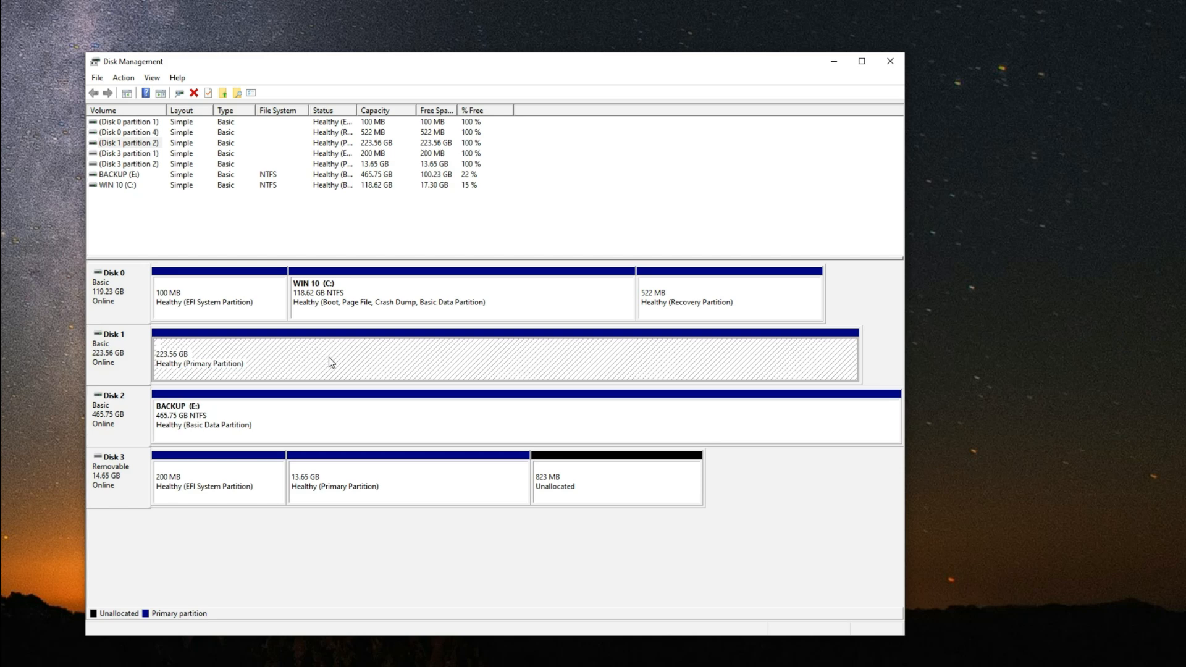
pyautogui.click(245, 414)
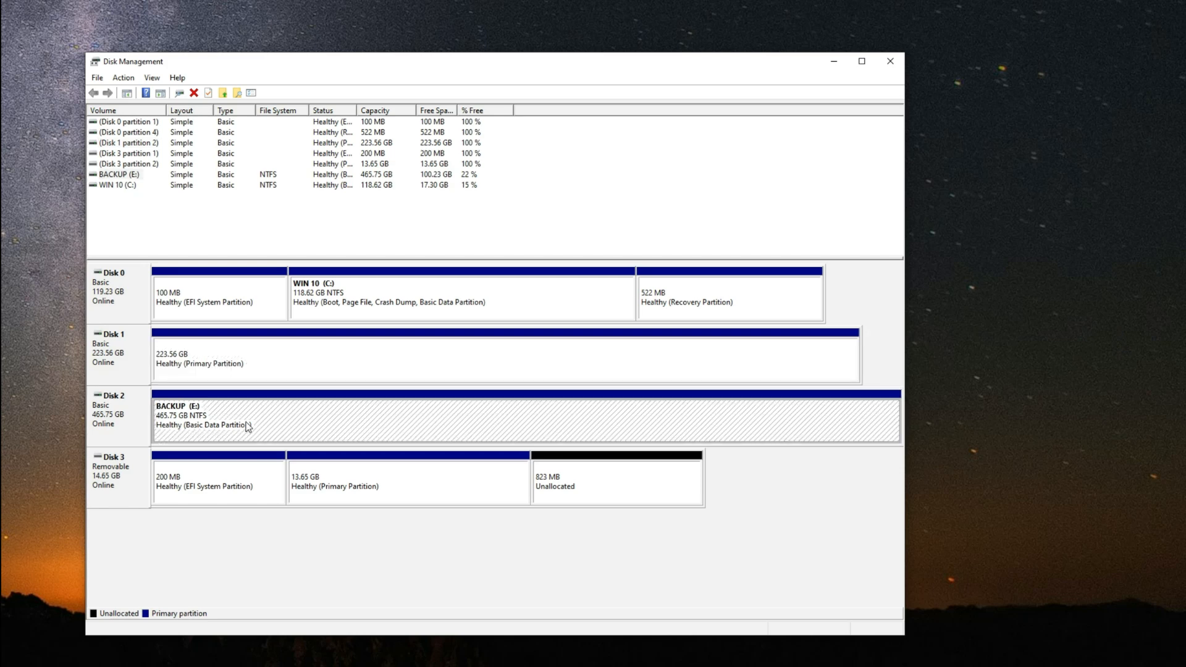
pyautogui.click(209, 494)
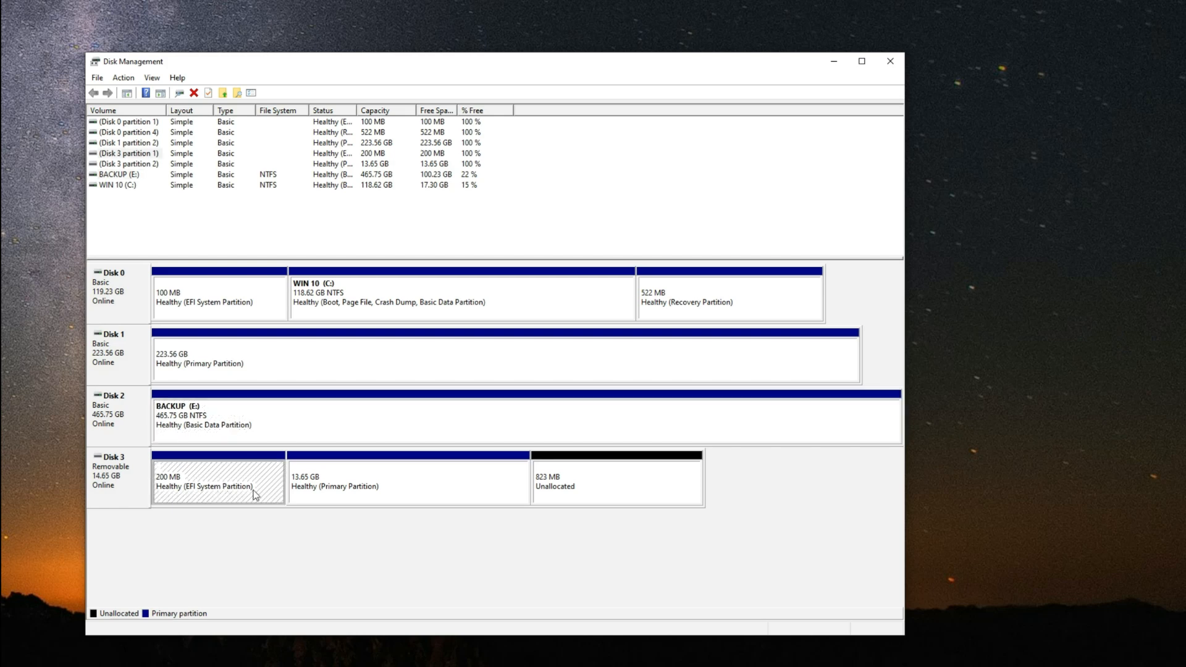
pyautogui.click(264, 531)
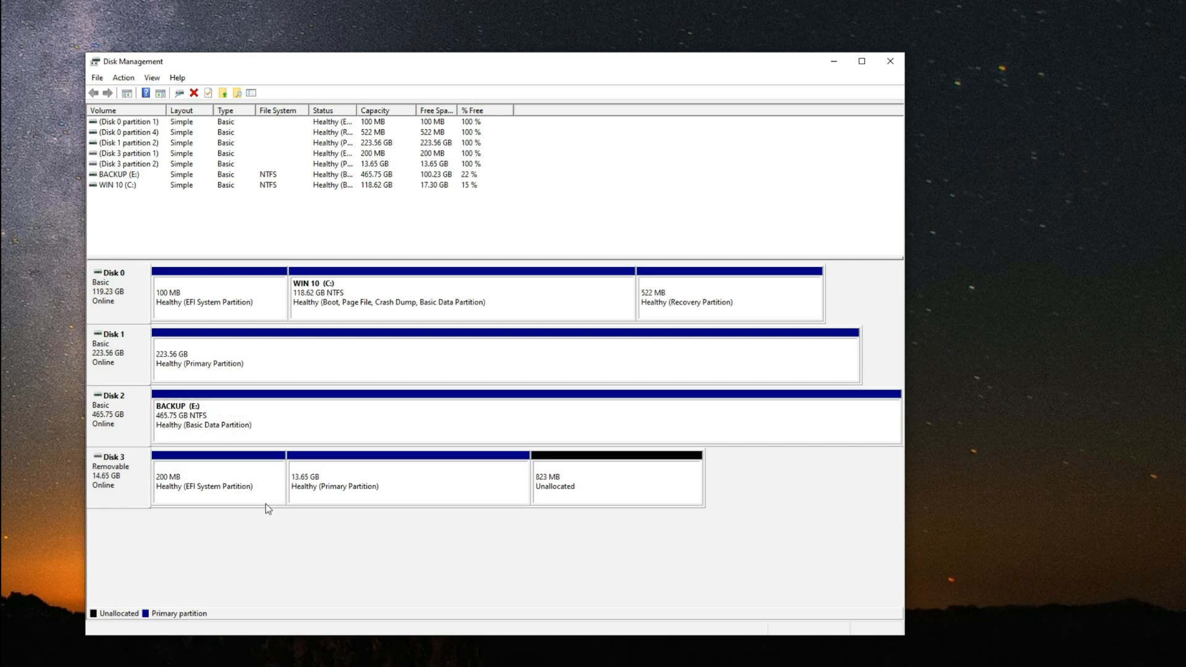
pyautogui.click(311, 366)
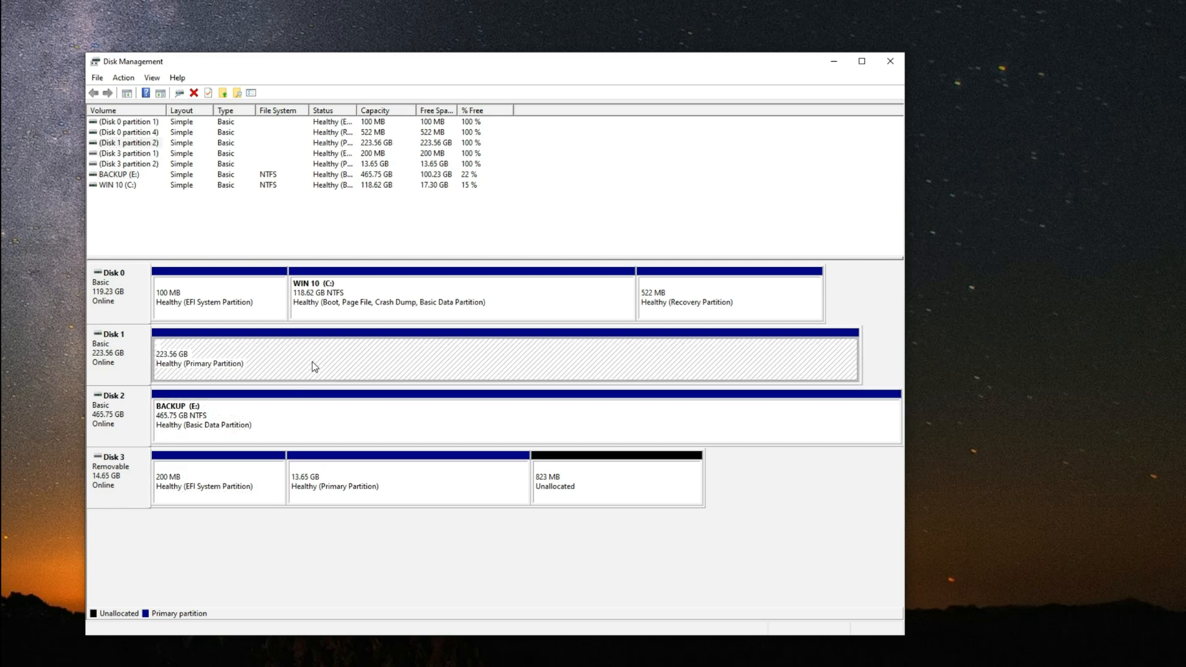
# Step: Shrink the WIN 10 (C:) volume to create 16.60 GB of unallocated space on Disk 0
pyautogui.click(387, 303)
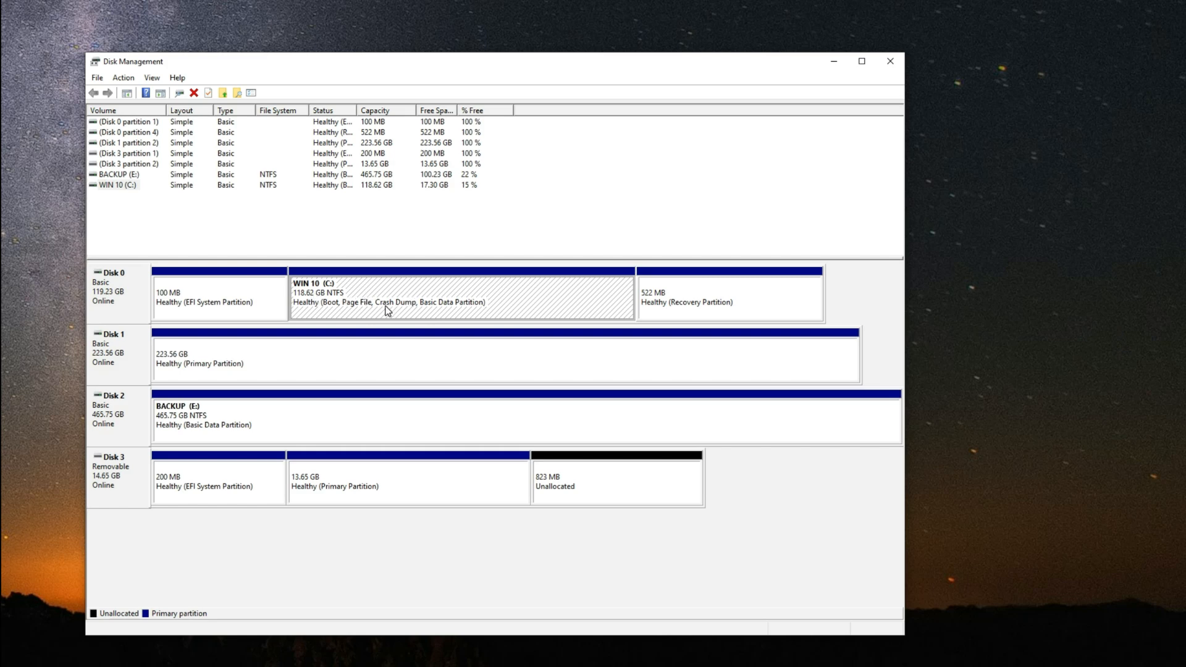
pyautogui.rightClick(346, 296)
pyautogui.click(401, 391)
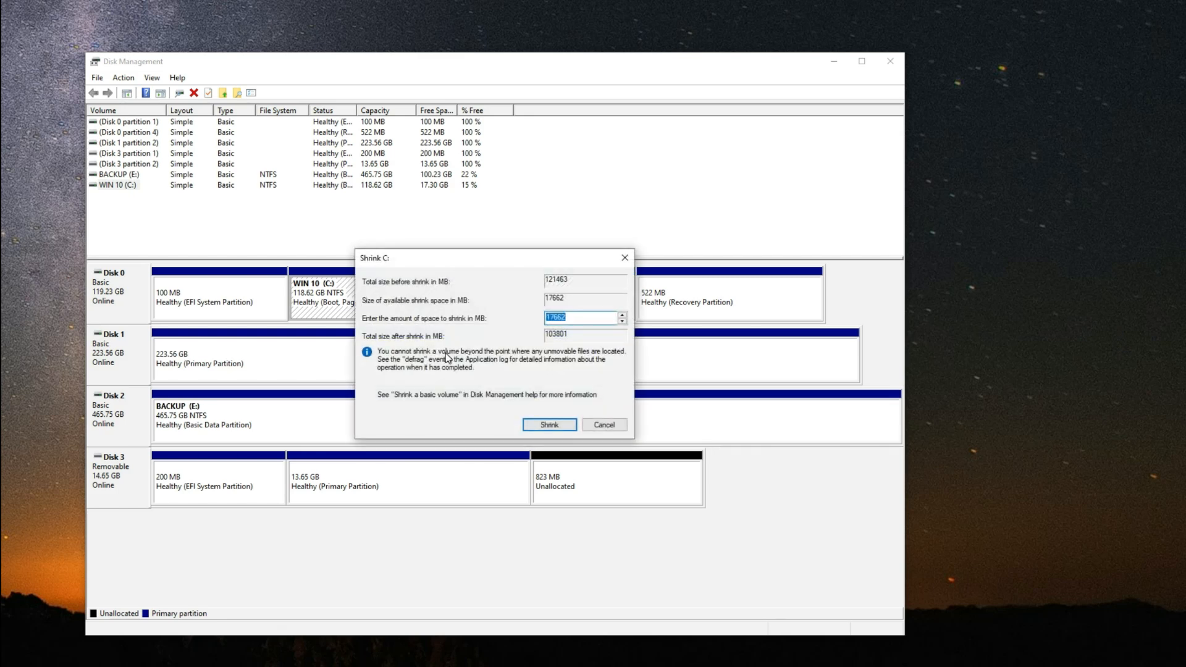
pyautogui.click(549, 425)
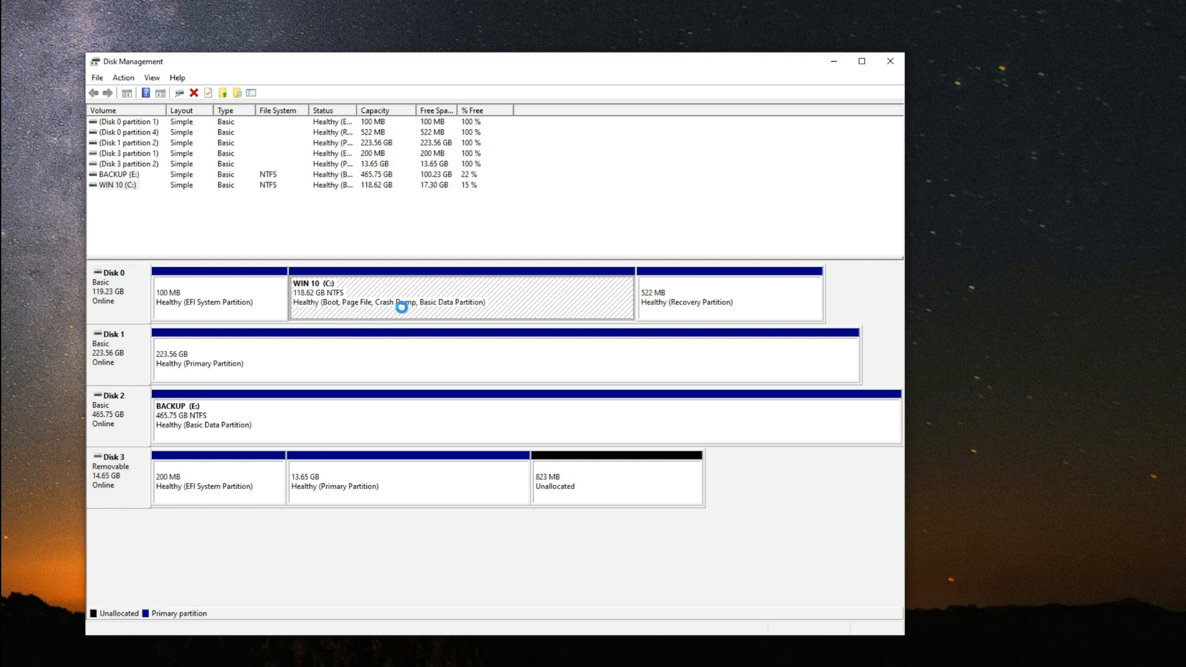
pyautogui.click(520, 308)
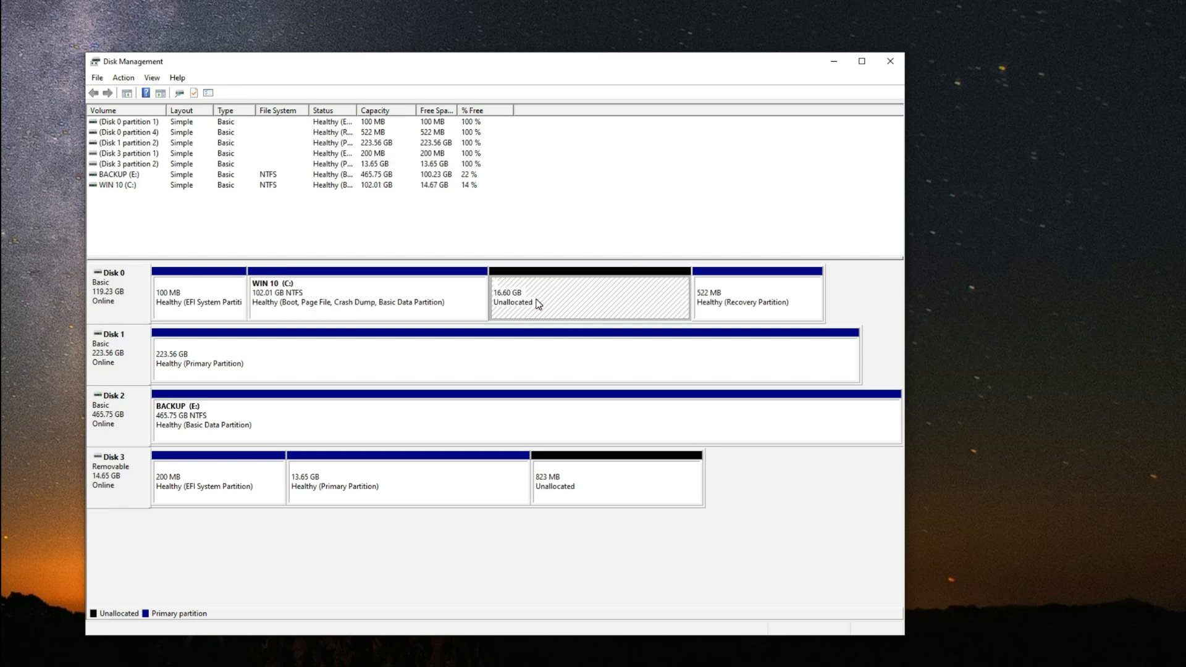
# Step: Extend the WIN 10 (C:) volume into the adjacent 16.60 GB of unallocated space on Disk 0
pyautogui.click(437, 290)
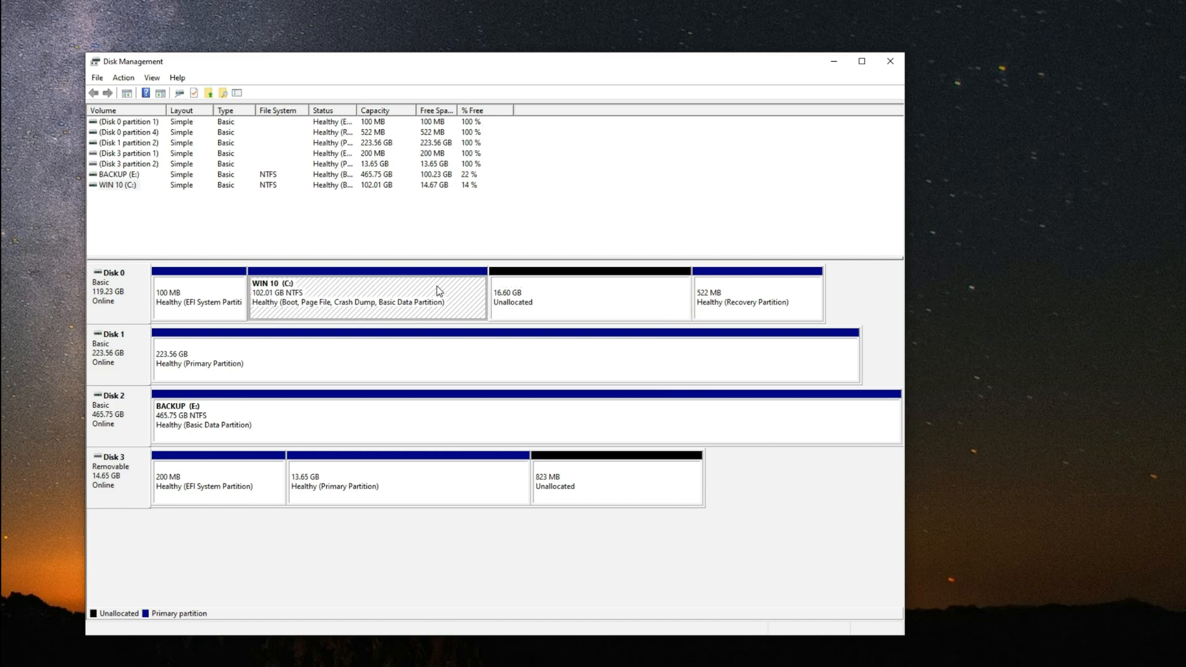
pyautogui.rightClick(436, 287)
pyautogui.click(483, 371)
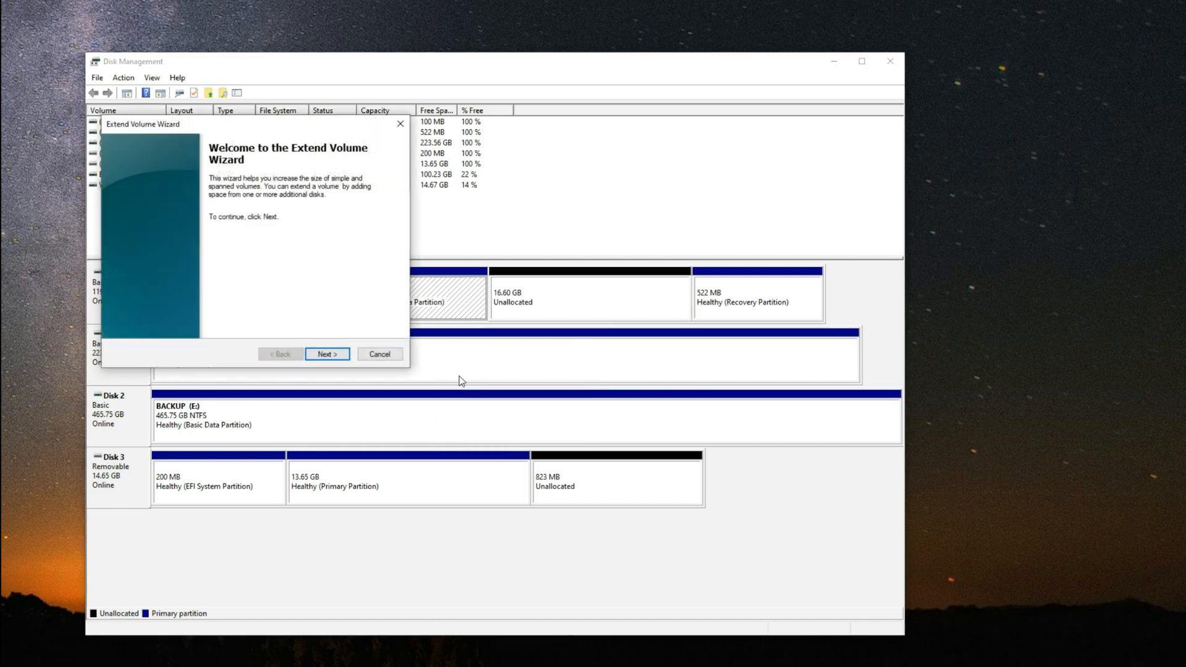
pyautogui.click(321, 352)
pyautogui.click(339, 354)
pyautogui.click(337, 354)
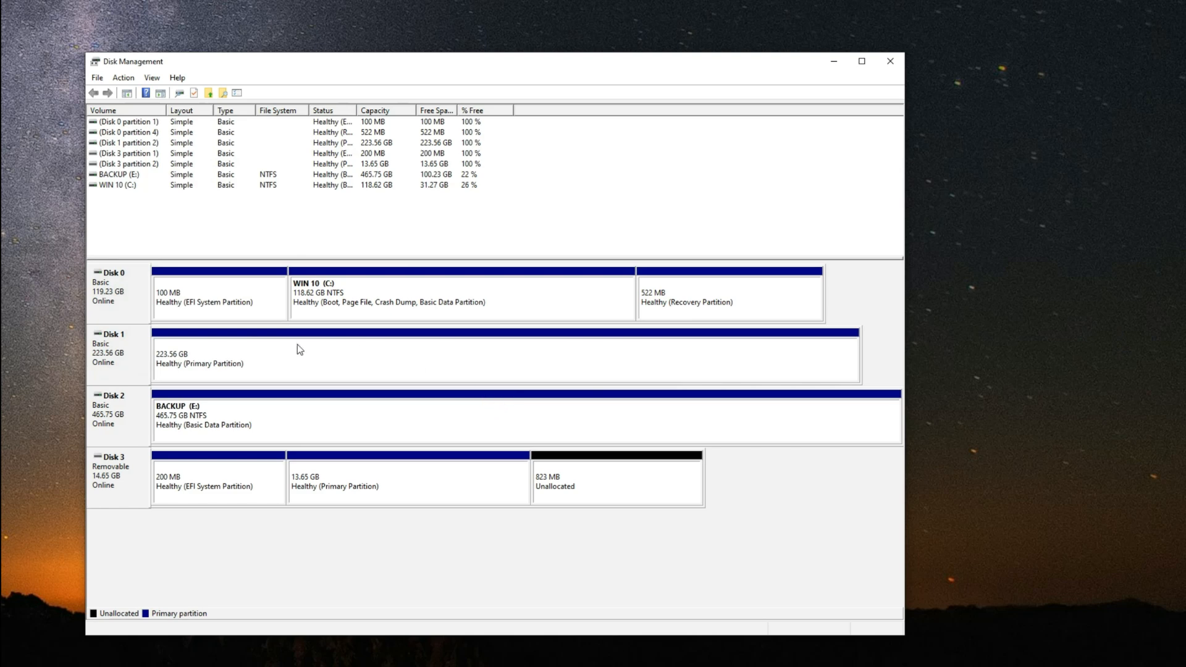
# Step: Delete the 223.56 GB primary partition on Disk 1
pyautogui.click(214, 367)
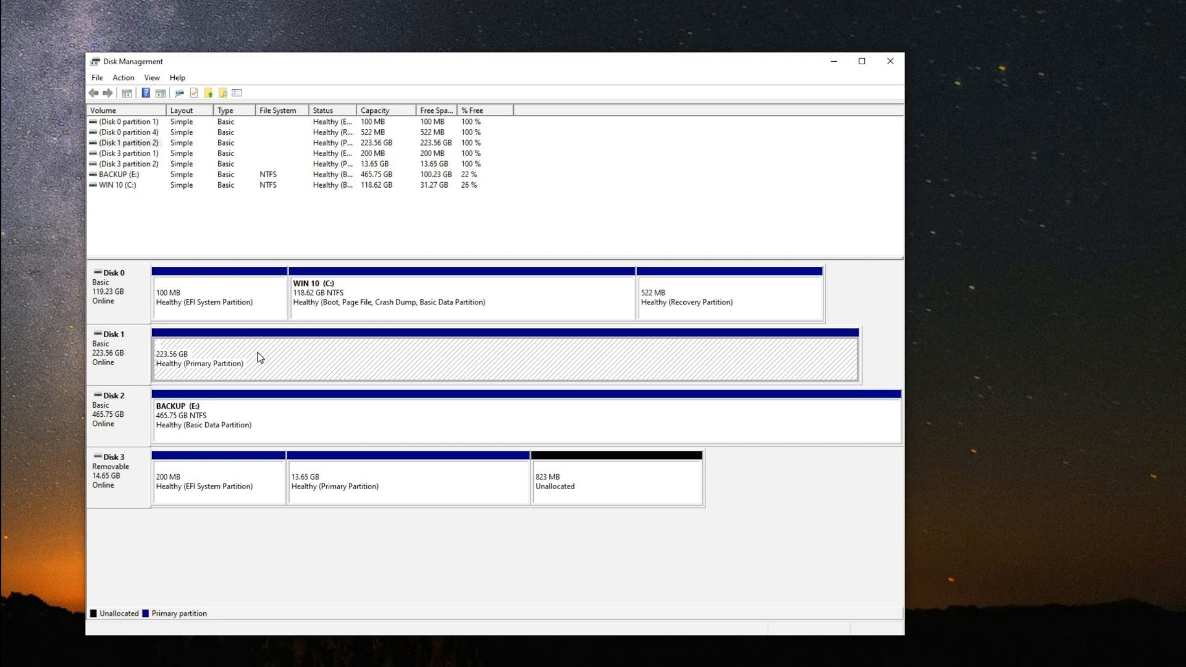
pyautogui.rightClick(257, 357)
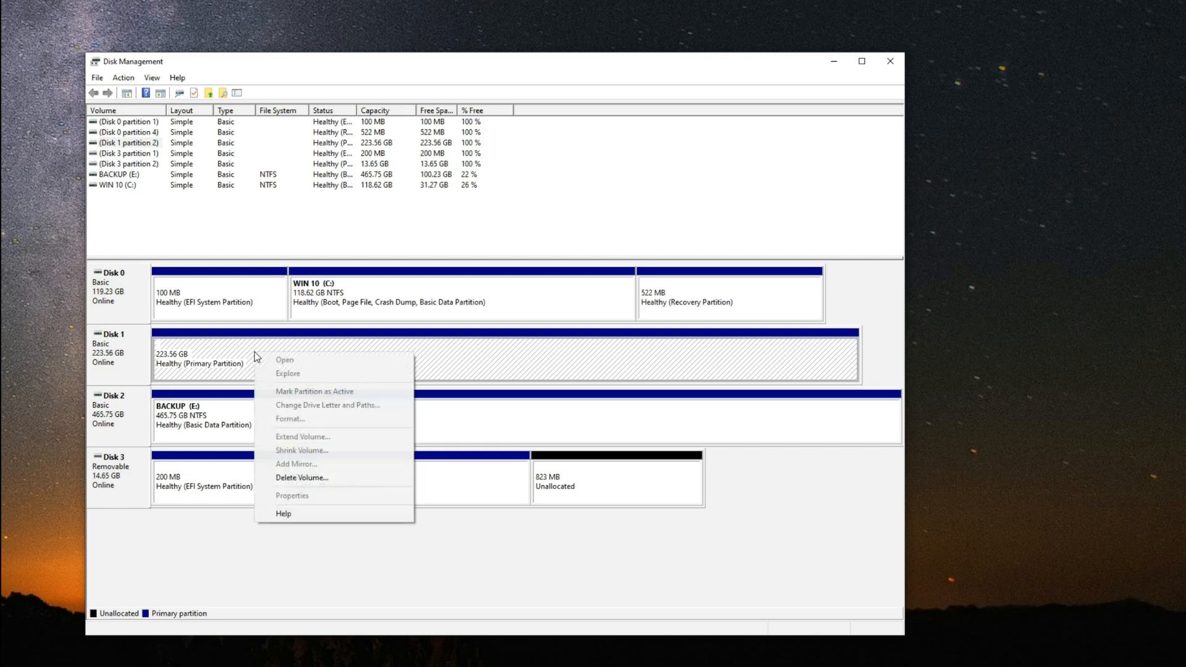
pyautogui.click(312, 479)
pyautogui.click(838, 479)
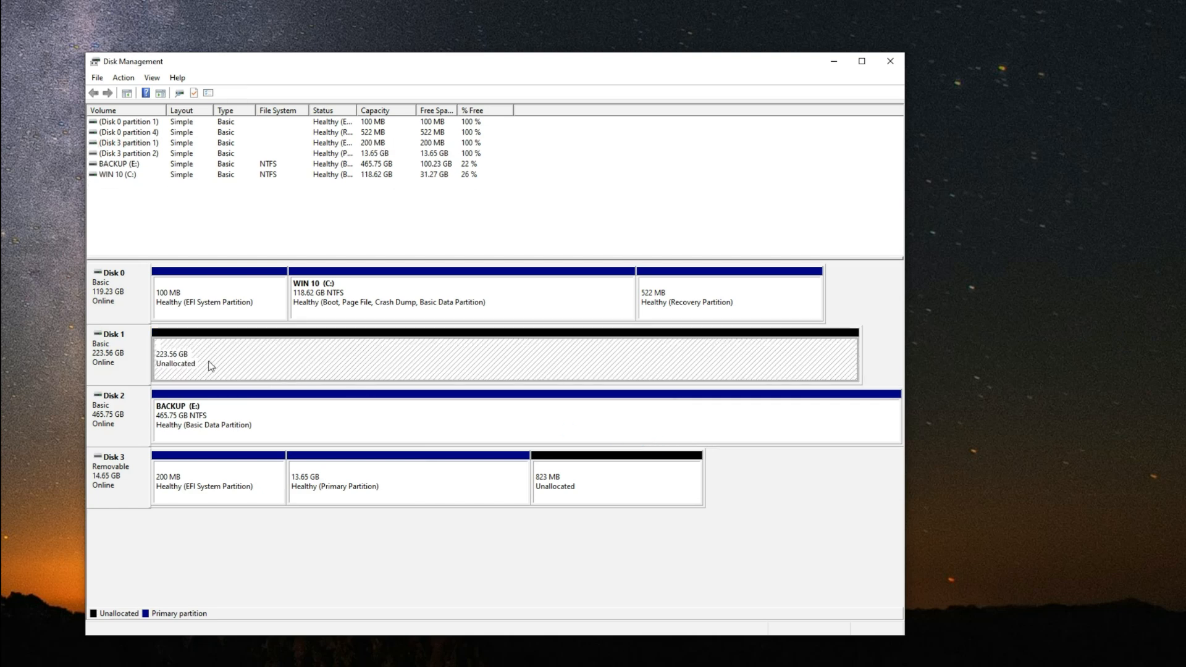
# Step: Start a new simple volume using all the unallocated space on Disk 1 and assign it drive letter M
pyautogui.rightClick(244, 357)
pyautogui.click(274, 366)
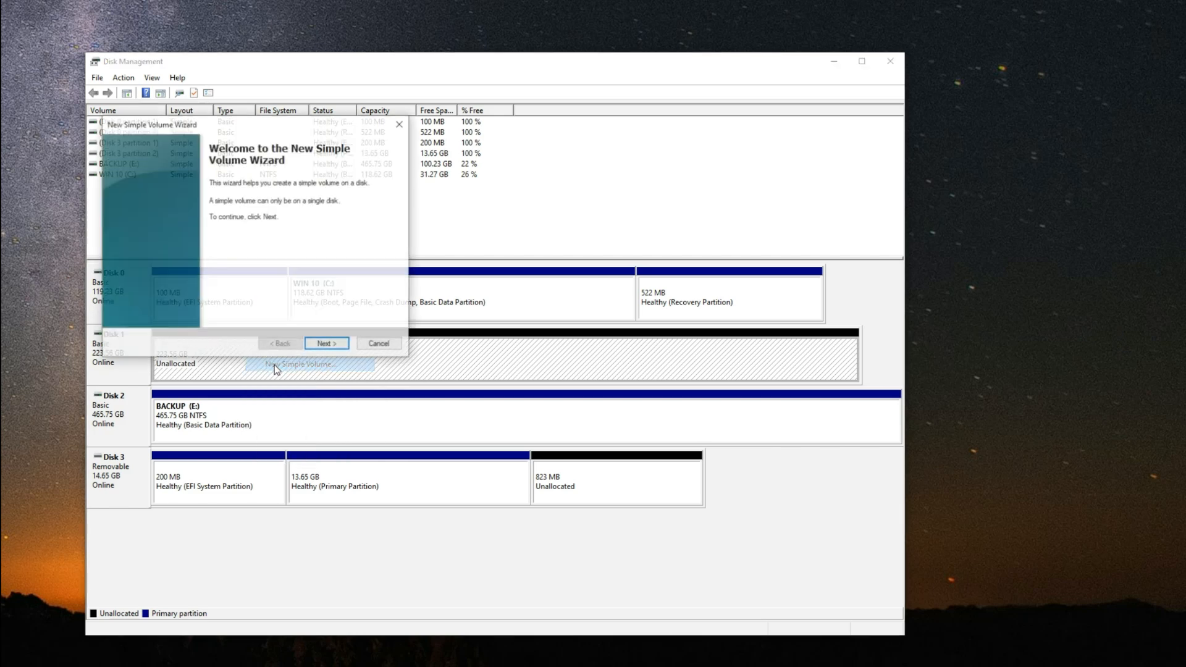
pyautogui.click(335, 347)
pyautogui.click(335, 347)
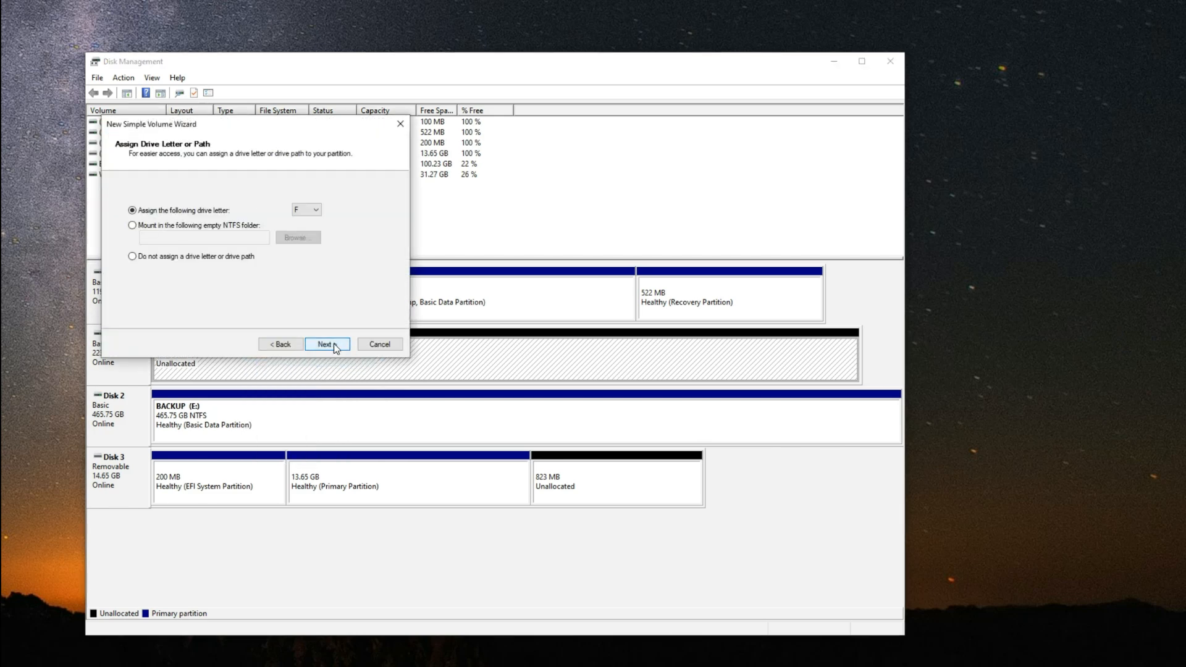
pyautogui.click(304, 211)
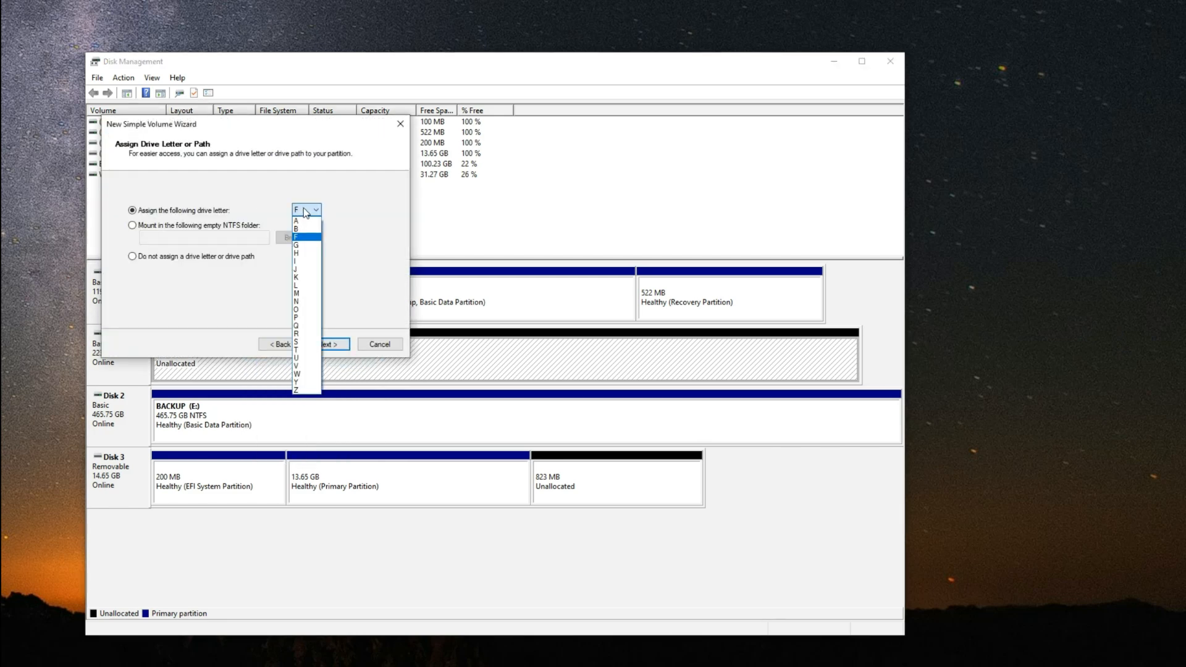
pyautogui.click(306, 289)
pyautogui.click(334, 344)
# Step: Label the new volume MacOS 13, create it with an NTFS quick format, and select it on Disk 1
pyautogui.click(289, 275)
pyautogui.doubleClick(288, 276)
pyautogui.hotkey('ctrl', 'a')
pyautogui.write('M')
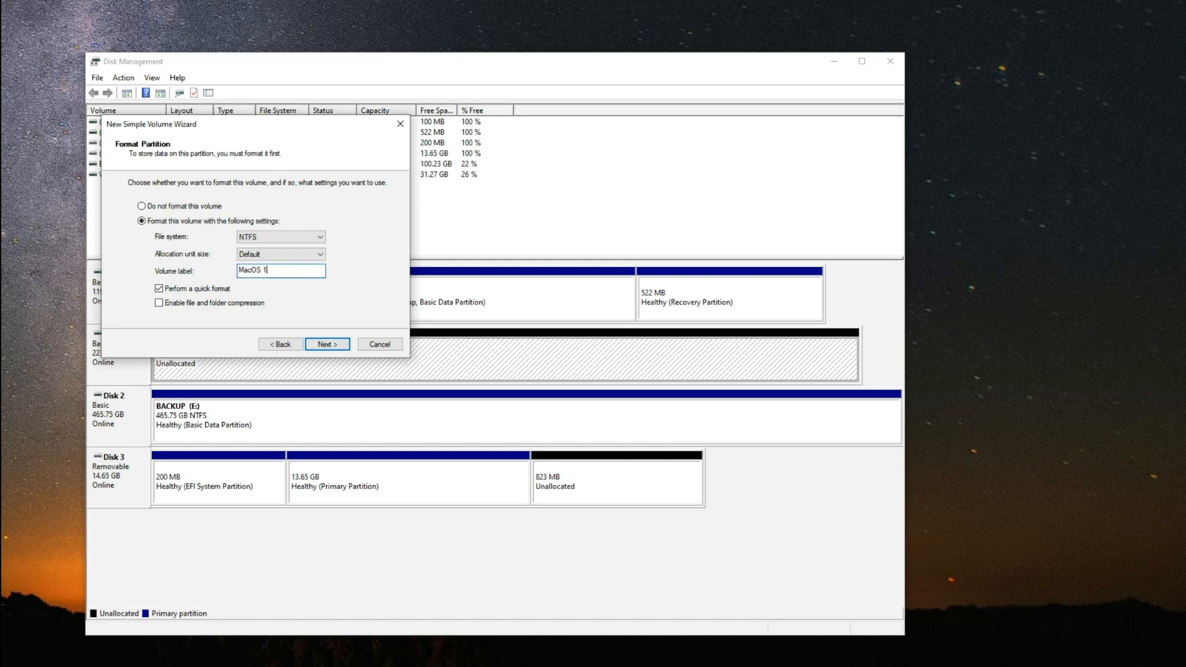
pyautogui.click(325, 339)
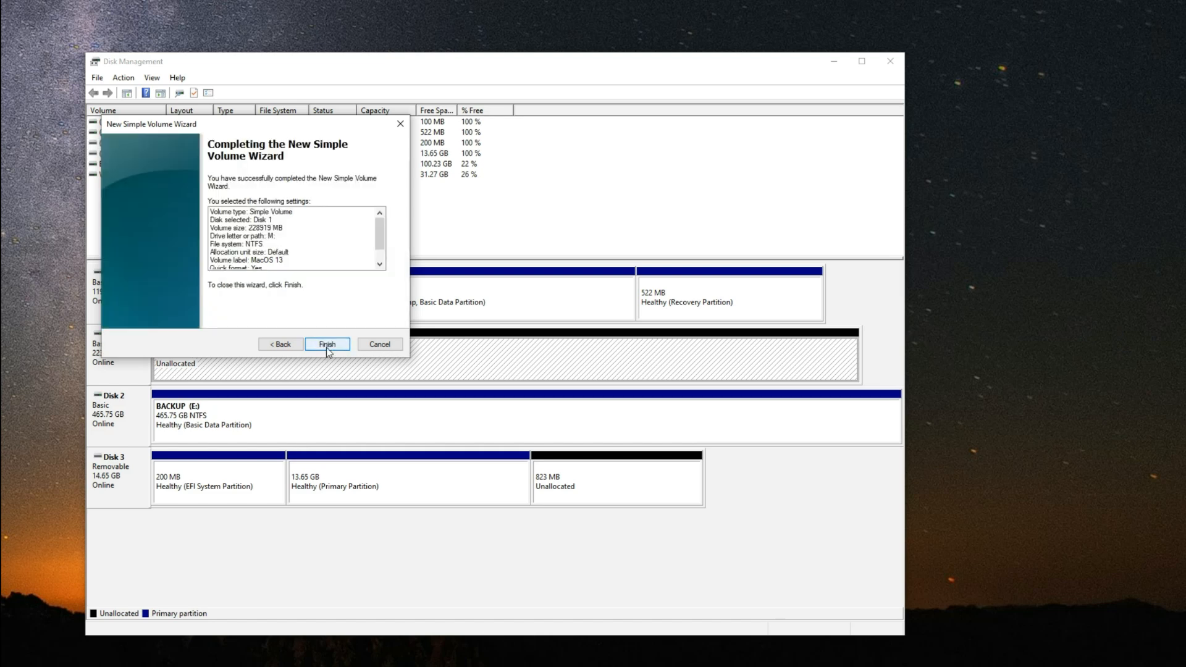
pyautogui.click(327, 345)
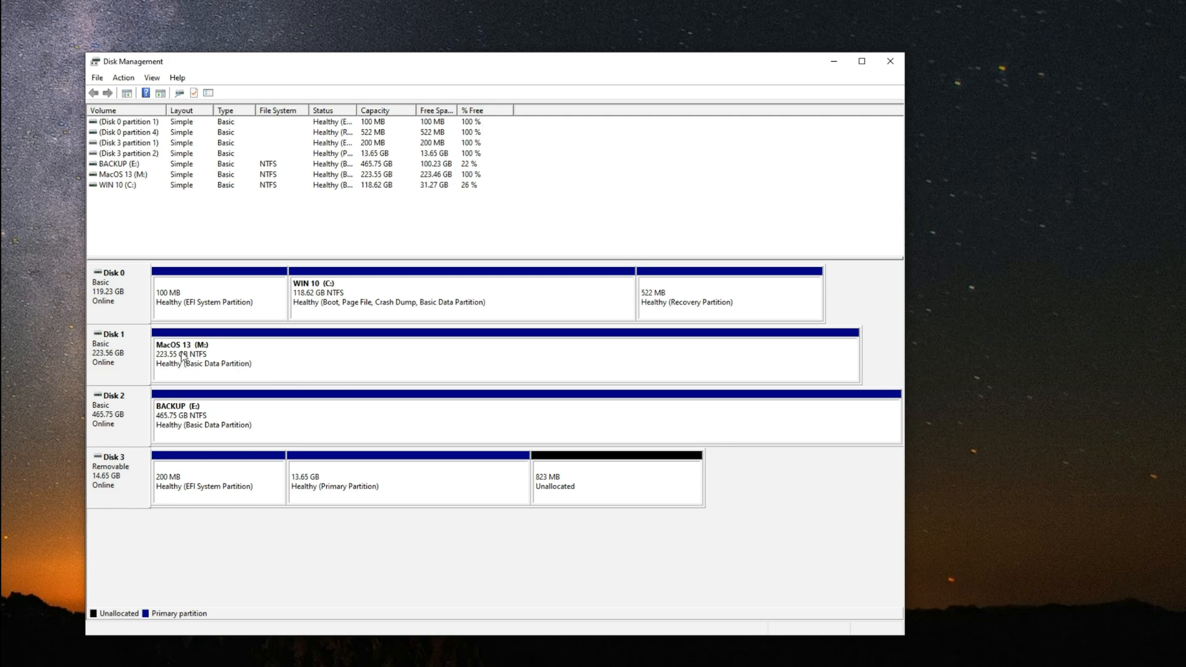
pyautogui.click(251, 364)
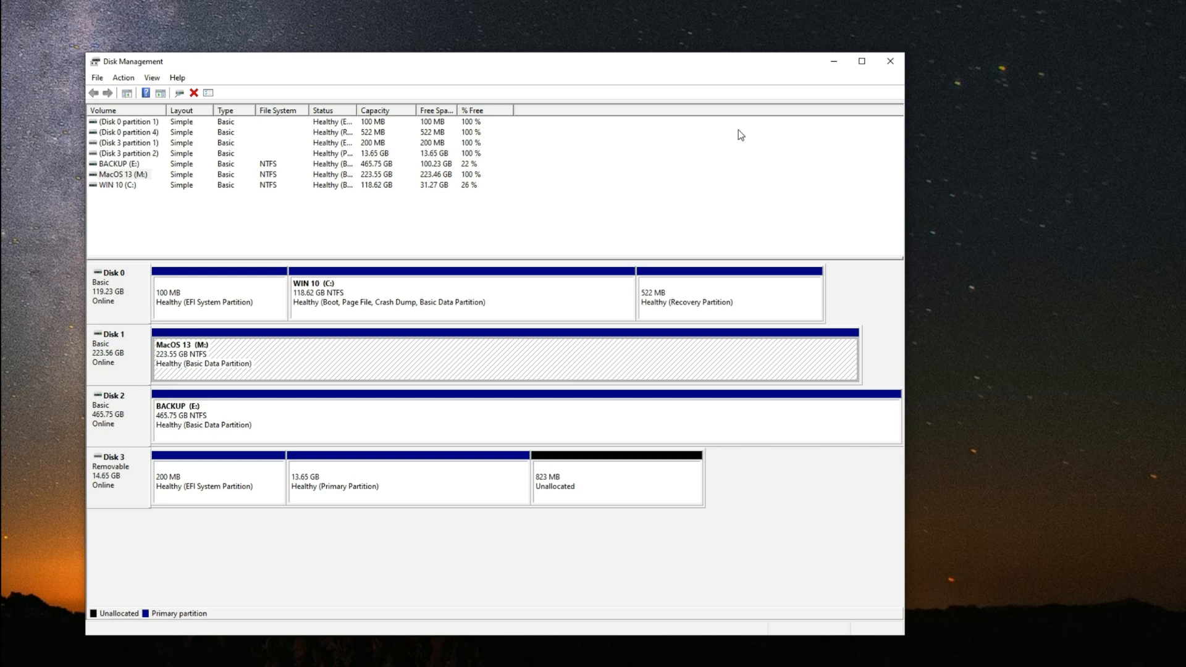
# Step: Close Disk Management and restart the PC
pyautogui.click(898, 64)
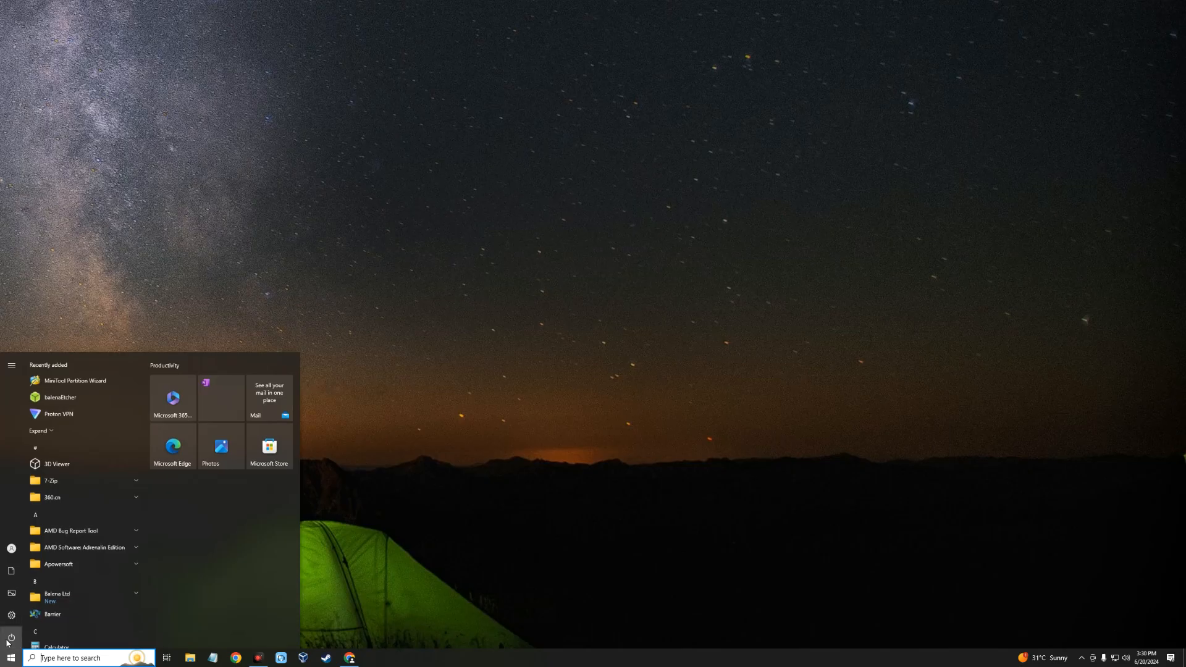
pyautogui.click(12, 637)
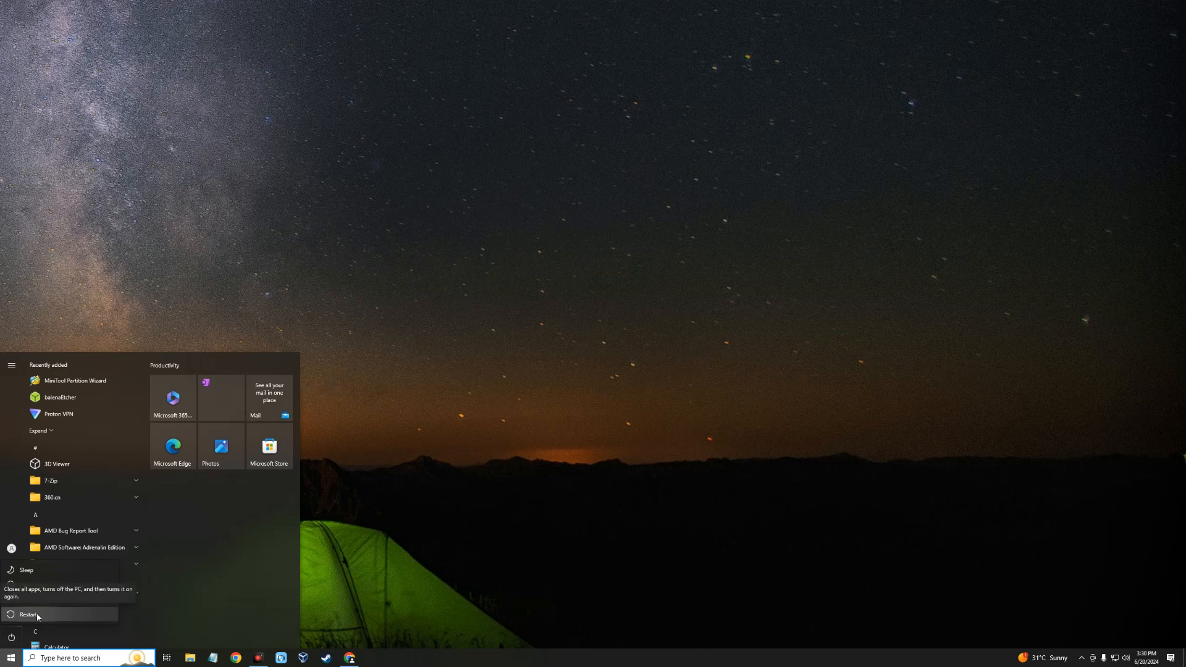
pyautogui.click(28, 614)
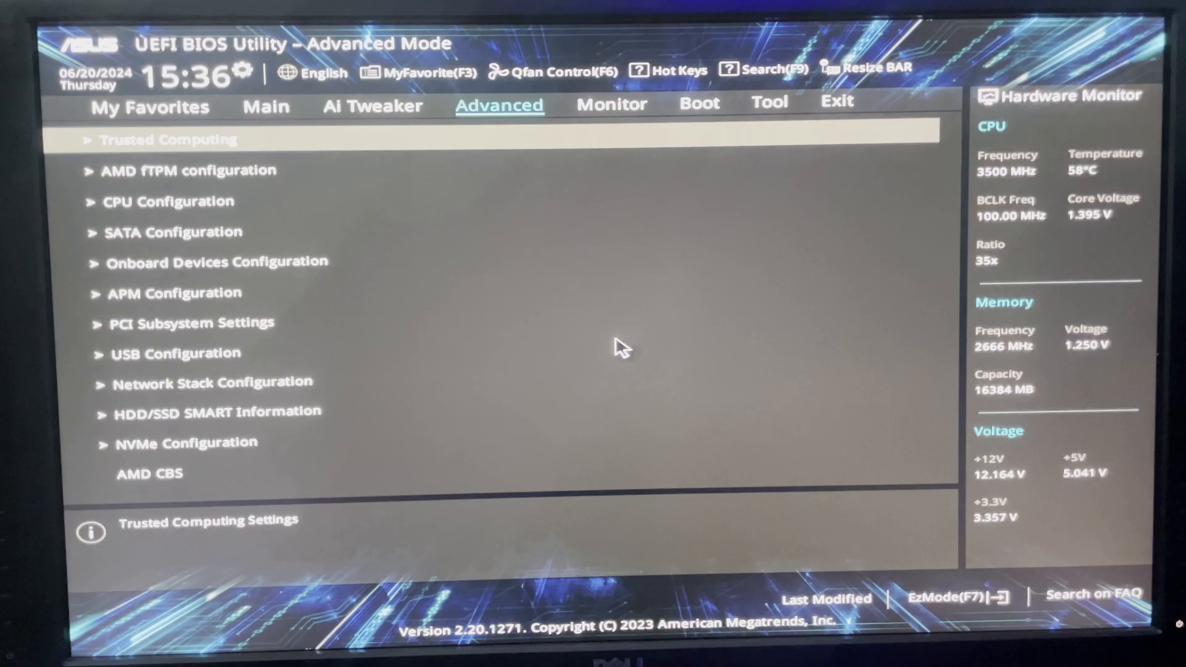
# Step: Set SATA Mode Selection to AHCI in the BIOS's advanced SATA configuration
pyautogui.press('Down')
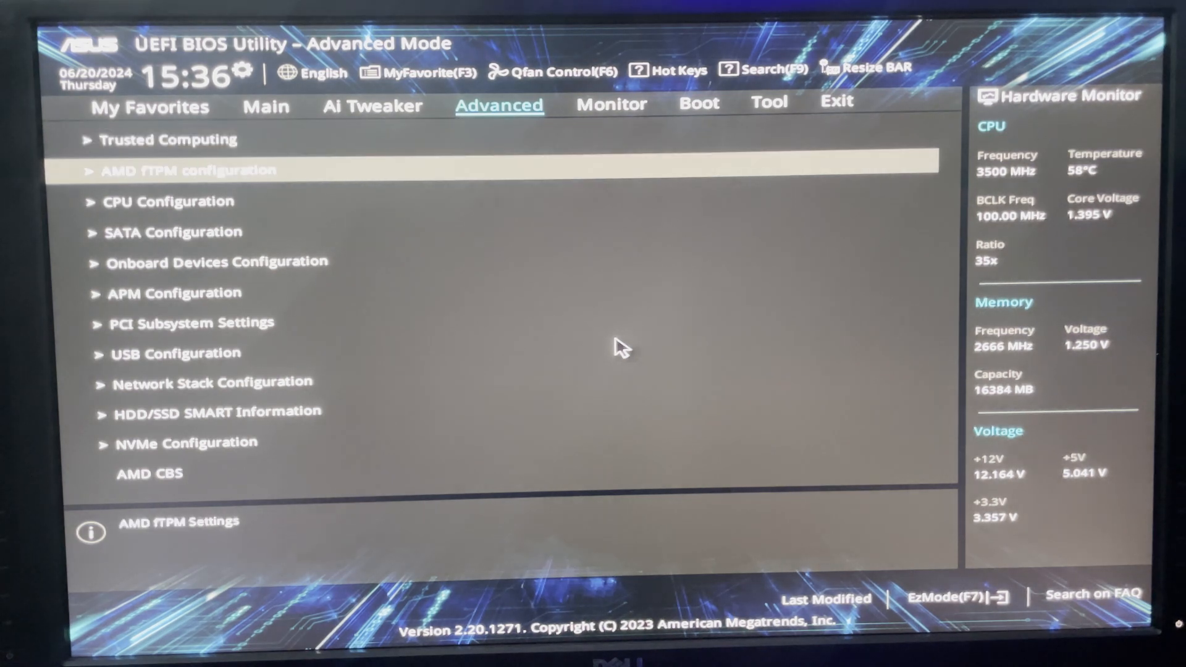
pyautogui.press('Down')
pyautogui.press('Down')
pyautogui.press('Return')
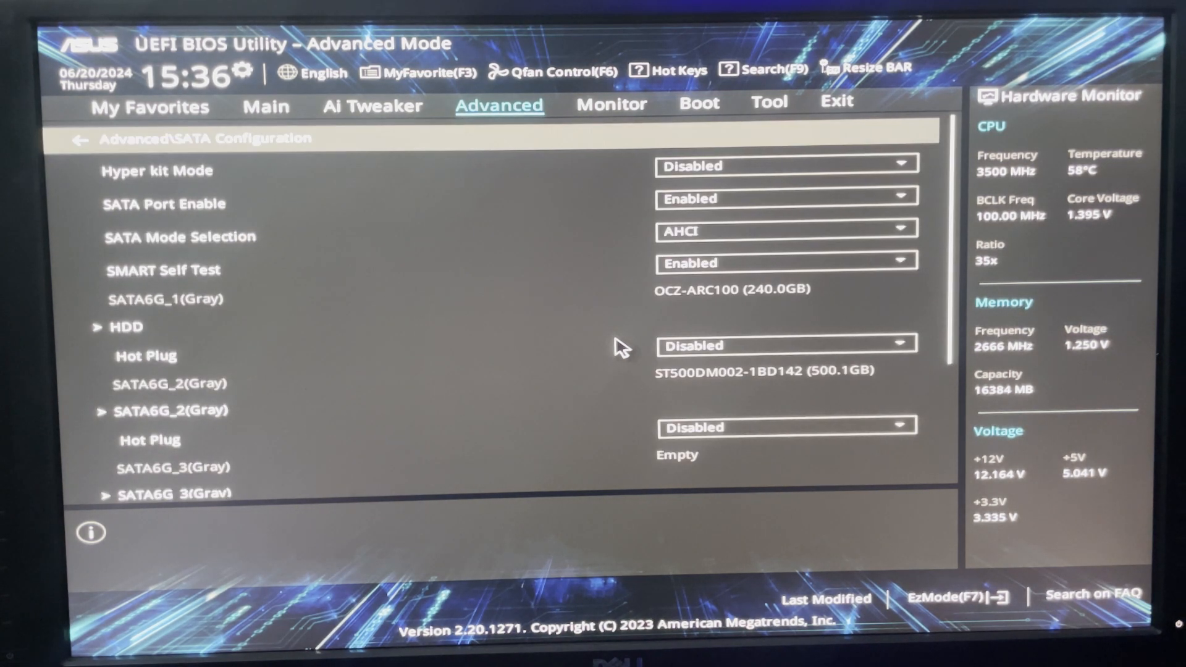
pyautogui.press('Down')
pyautogui.press('Down')
pyautogui.press('Down')
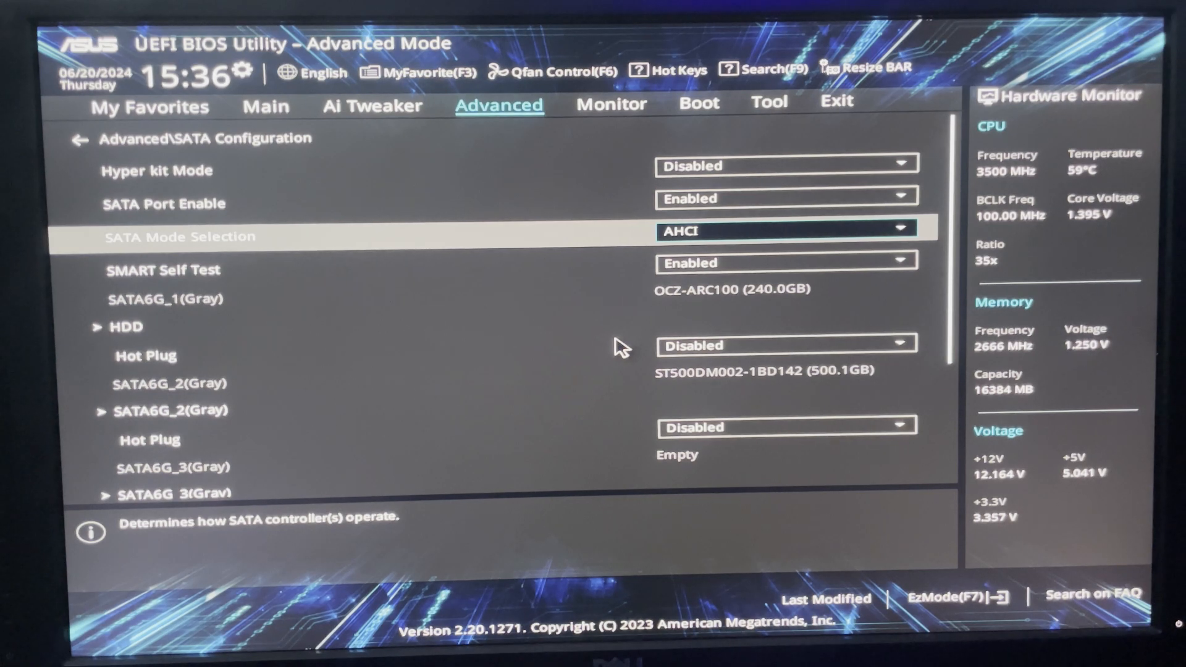
pyautogui.press('Return')
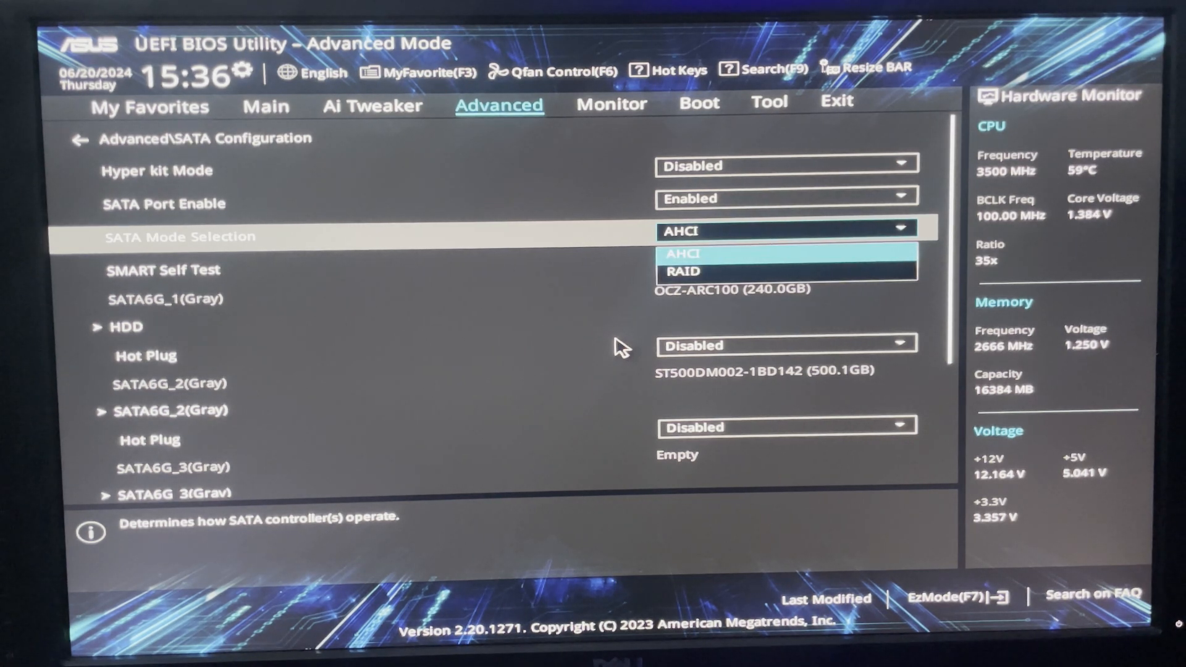
pyautogui.press('Return')
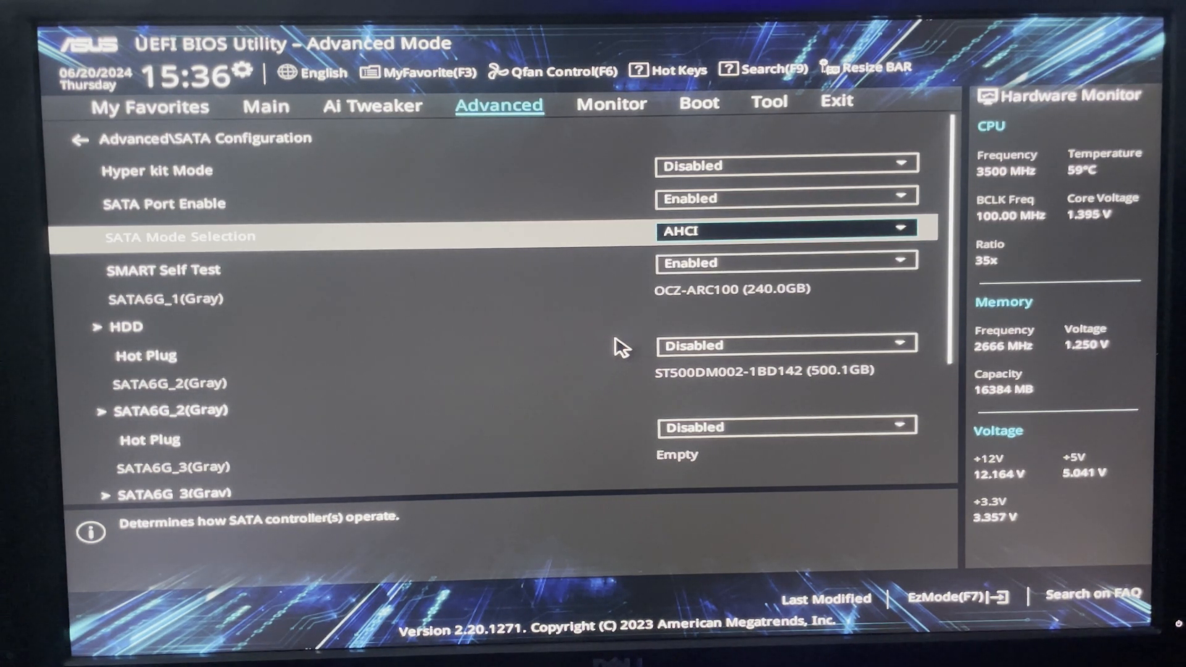
# Step: Check the Fast Boot setting in the BIOS boot configuration and return to the boot options
pyautogui.press('Escape')
pyautogui.press('Right')
pyautogui.press('Right')
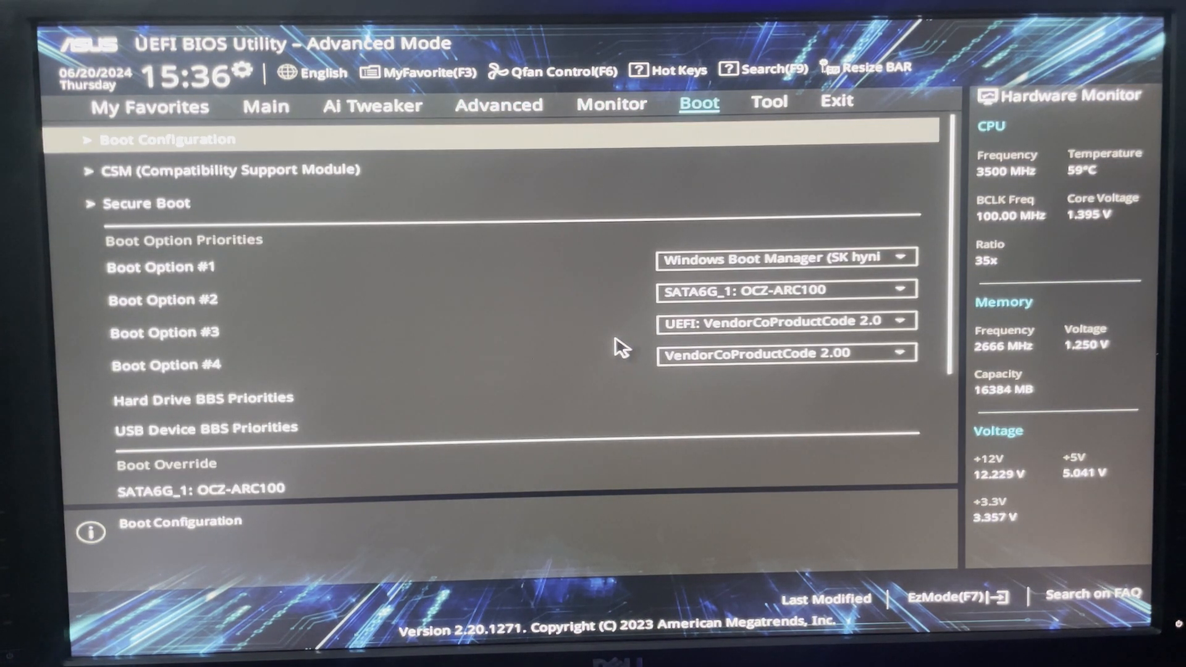
pyautogui.press('Return')
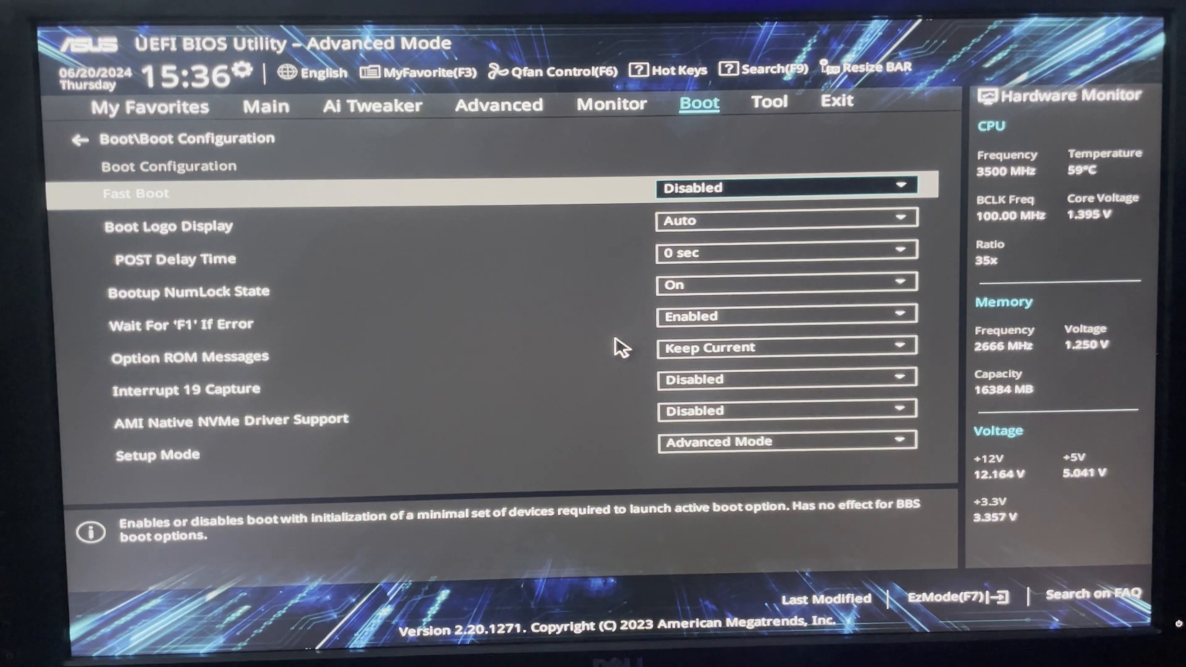
pyautogui.press('Escape')
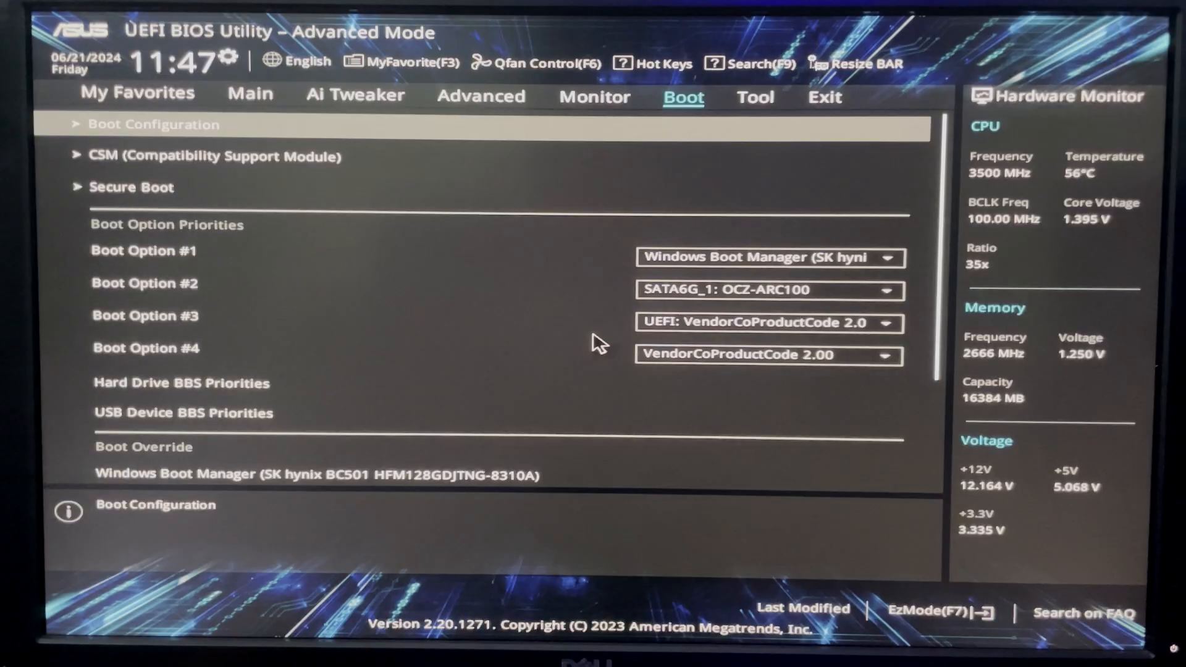
# Step: Set Boot Option #1 to UEFI: VendorCoProductCode 2.00, Partition 1
pyautogui.press('Down')
pyautogui.press('Down')
pyautogui.press('Down')
pyautogui.press('Down')
pyautogui.press('Up')
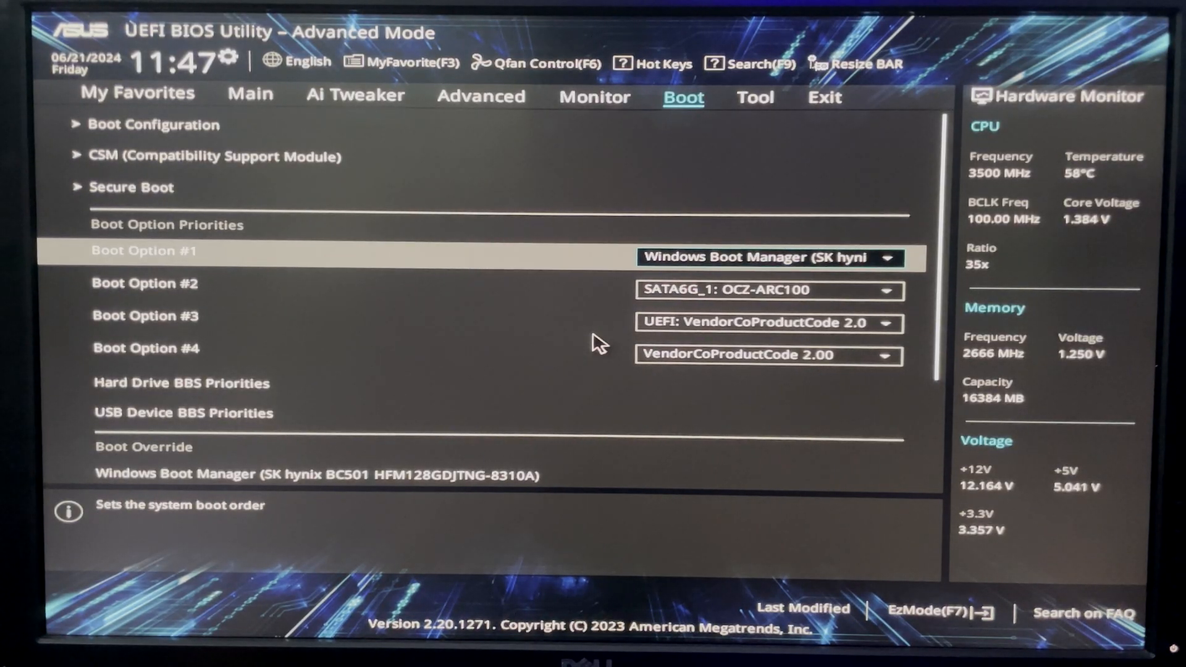
pyautogui.press('Return')
pyautogui.press('Down')
pyautogui.press('Down')
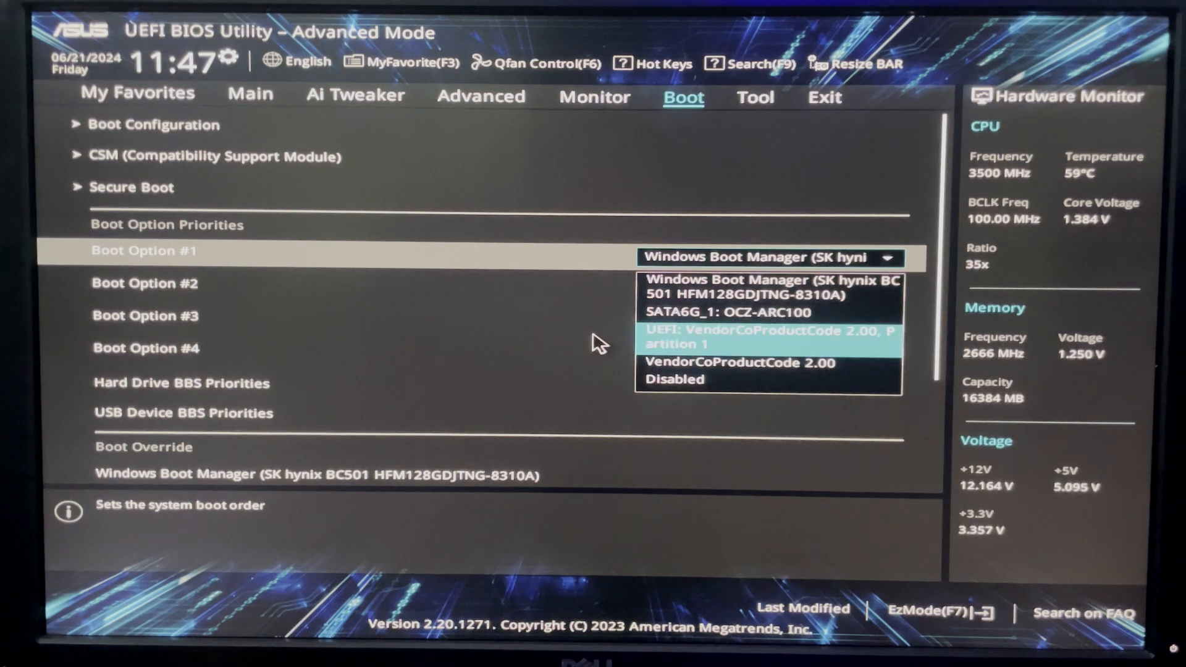
pyautogui.press('Return')
# Step: Save the BIOS changes and reset the computer
pyautogui.press('Right')
pyautogui.press('Right')
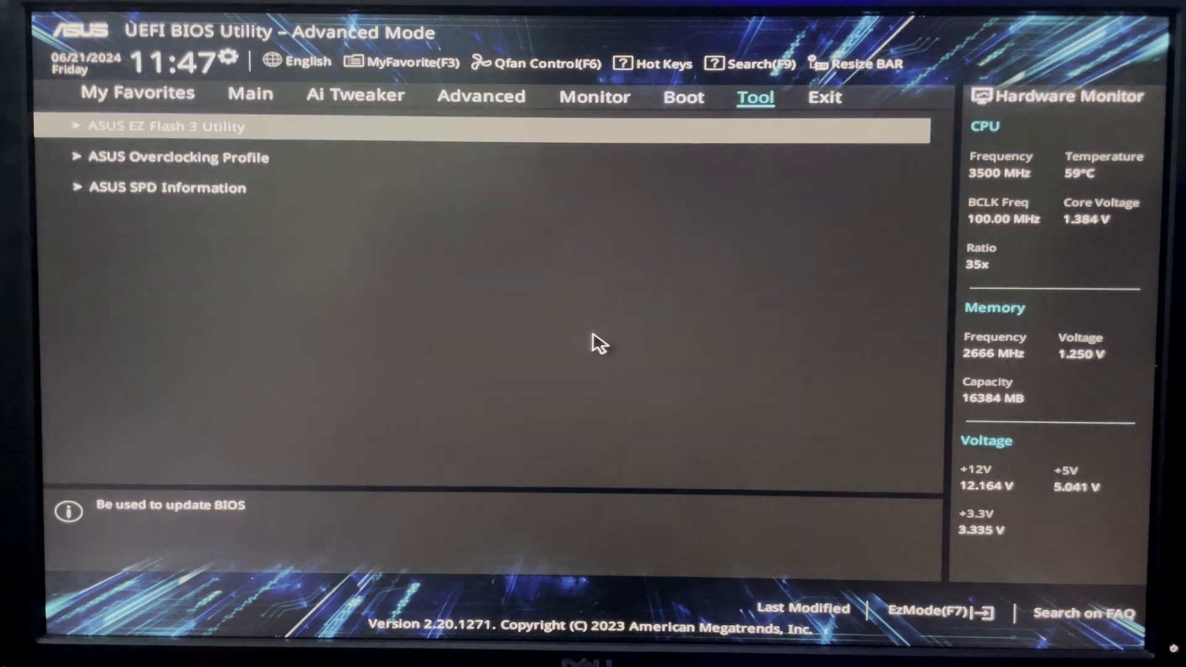
pyautogui.press('Down')
pyautogui.press('Return')
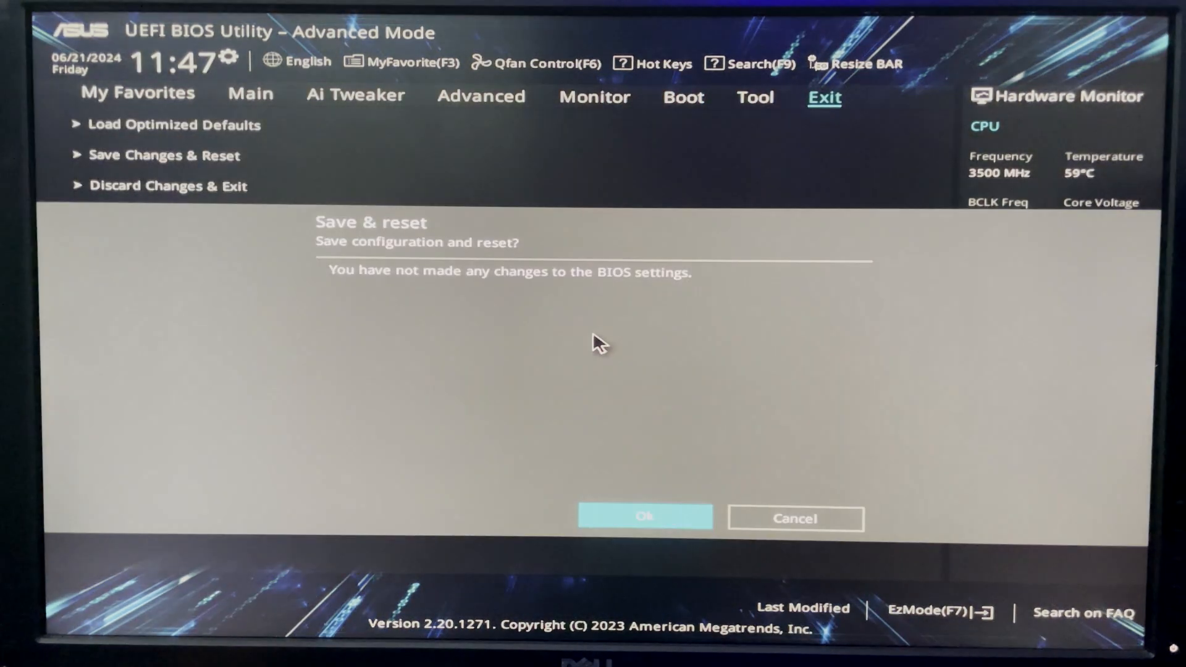
pyautogui.press('Return')
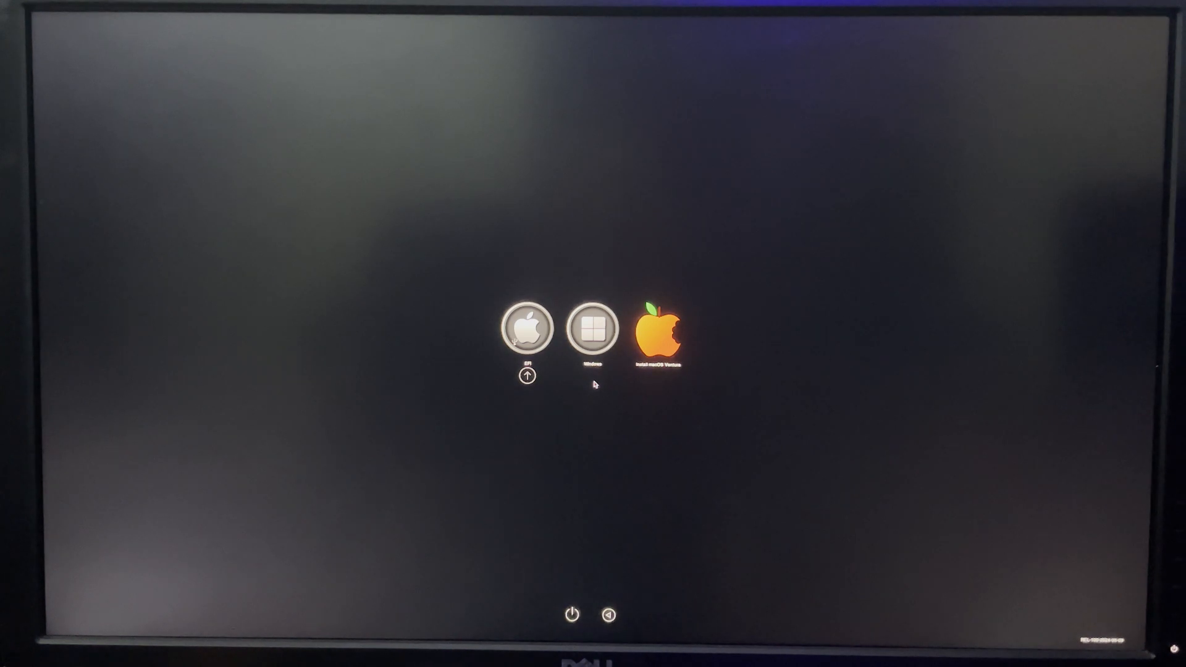
# Step: Reveal the hidden tools in the OpenCore boot picker and run Reset NVRAM
pyautogui.press('space')
pyautogui.press('Right')
pyautogui.press('Right')
pyautogui.press('Right')
pyautogui.press('Right')
pyautogui.press('Right')
pyautogui.press('Right')
pyautogui.press('Right')
pyautogui.press('Right')
pyautogui.press('Right')
pyautogui.press('Right')
pyautogui.press('Right')
pyautogui.press('Right')
pyautogui.press('Right')
pyautogui.press('Right')
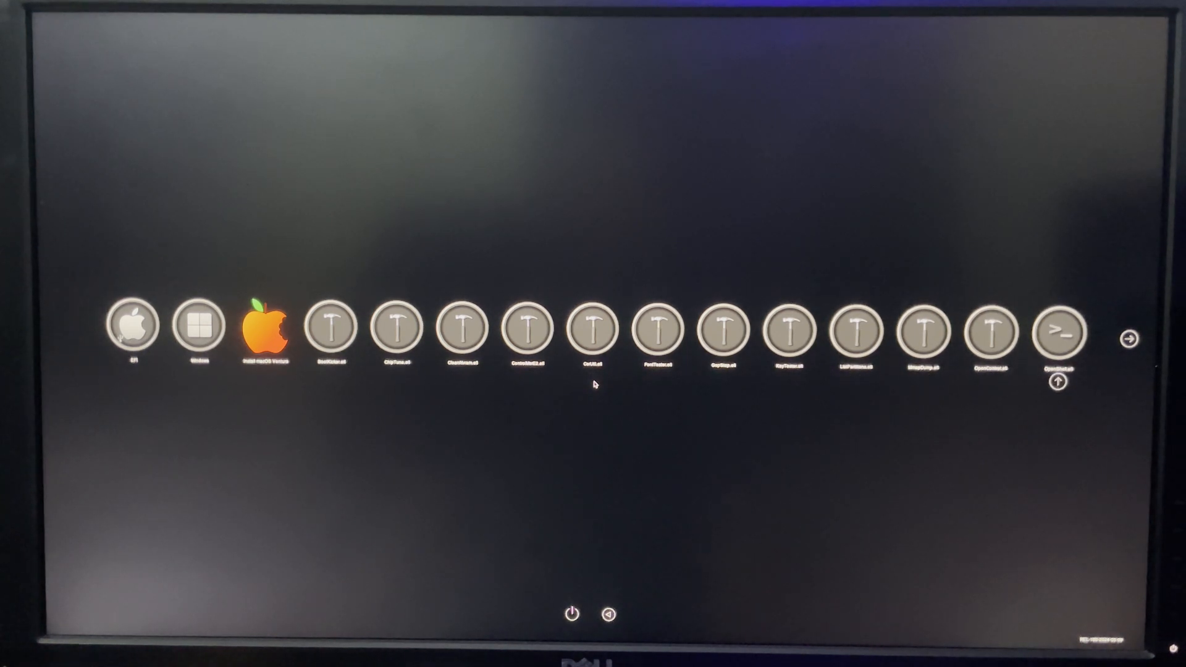
pyautogui.press('Right')
pyautogui.press('Right')
pyautogui.press('Right')
pyautogui.press('Right')
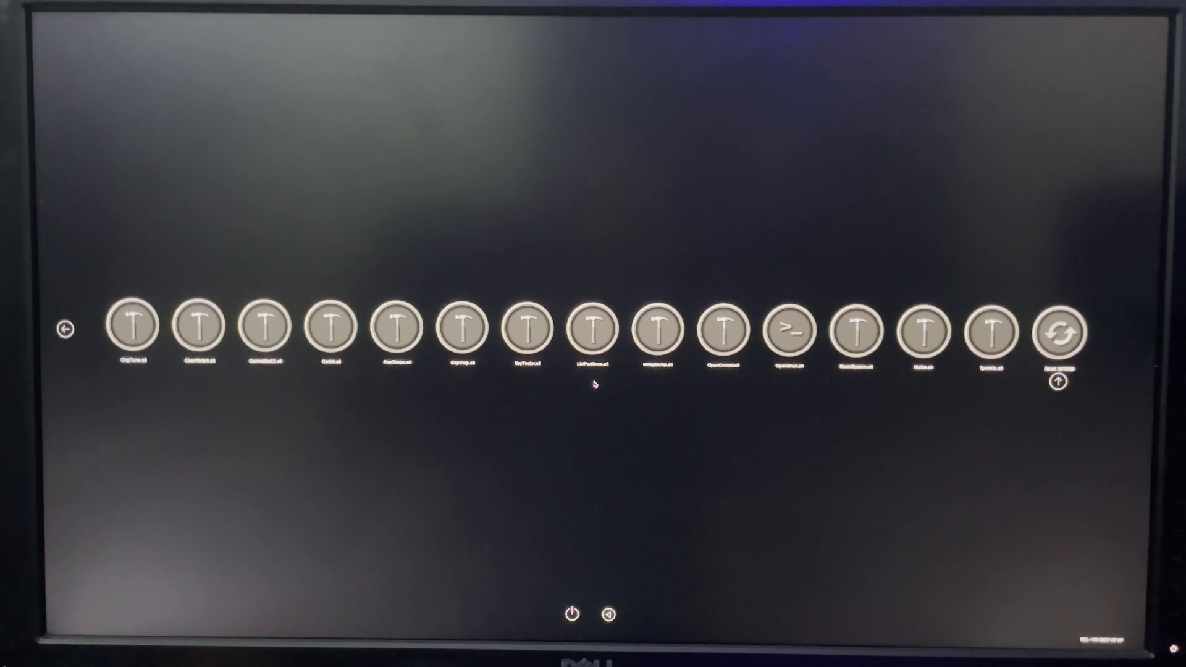
pyautogui.press('Return')
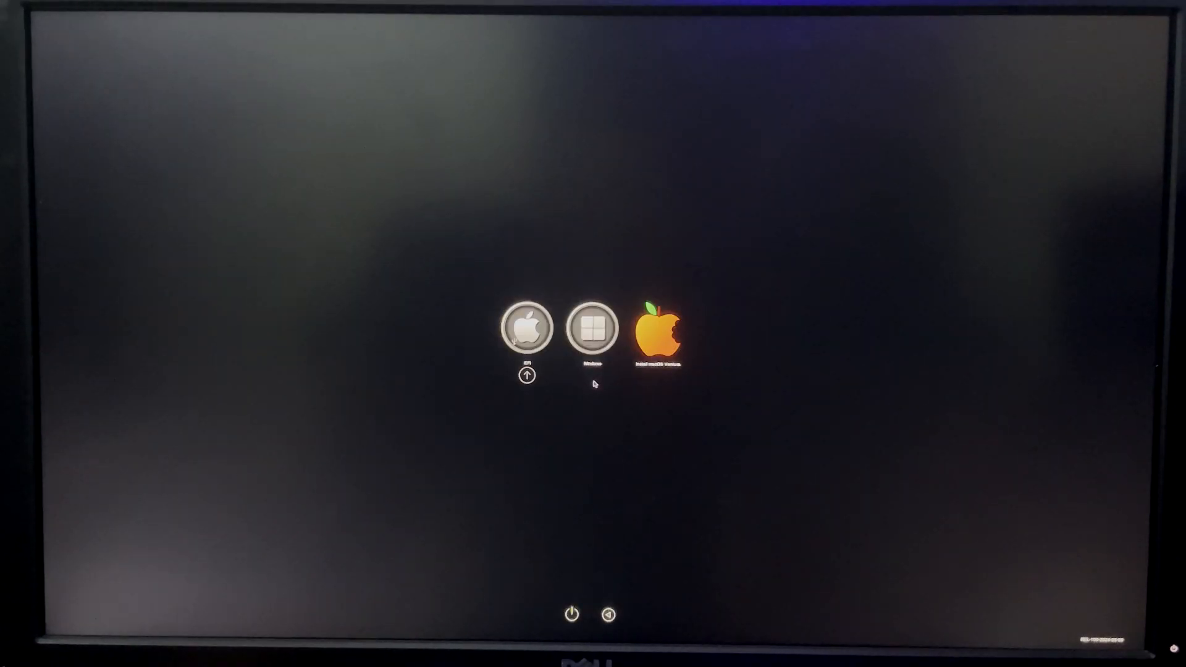
# Step: Boot the Install macOS Ventura entry from the OpenCore picker
pyautogui.press('Right')
pyautogui.press('Right')
pyautogui.press('Return')
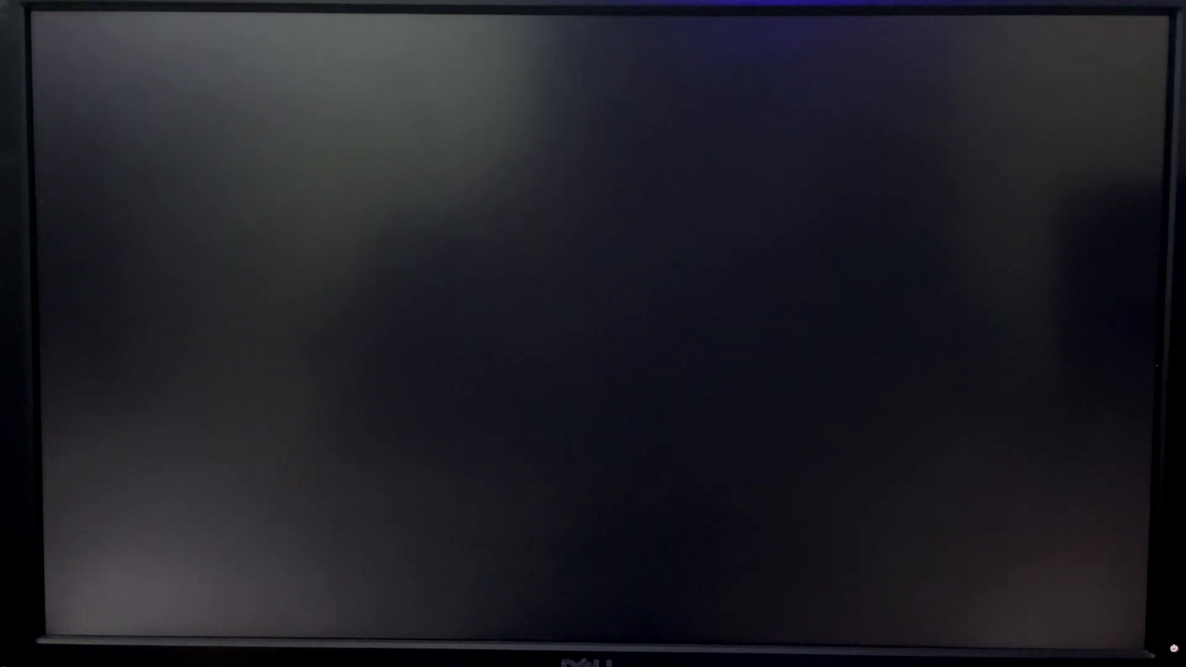
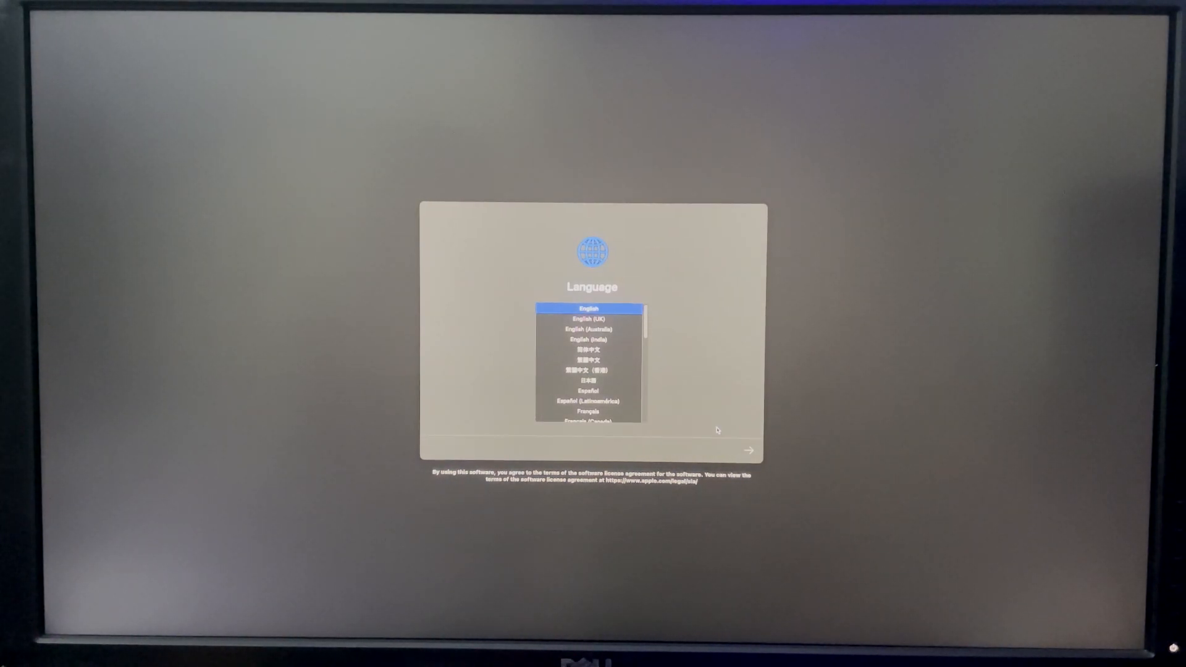
# Step: Continue in English and open Disk Utility from the recovery options
pyautogui.click(746, 451)
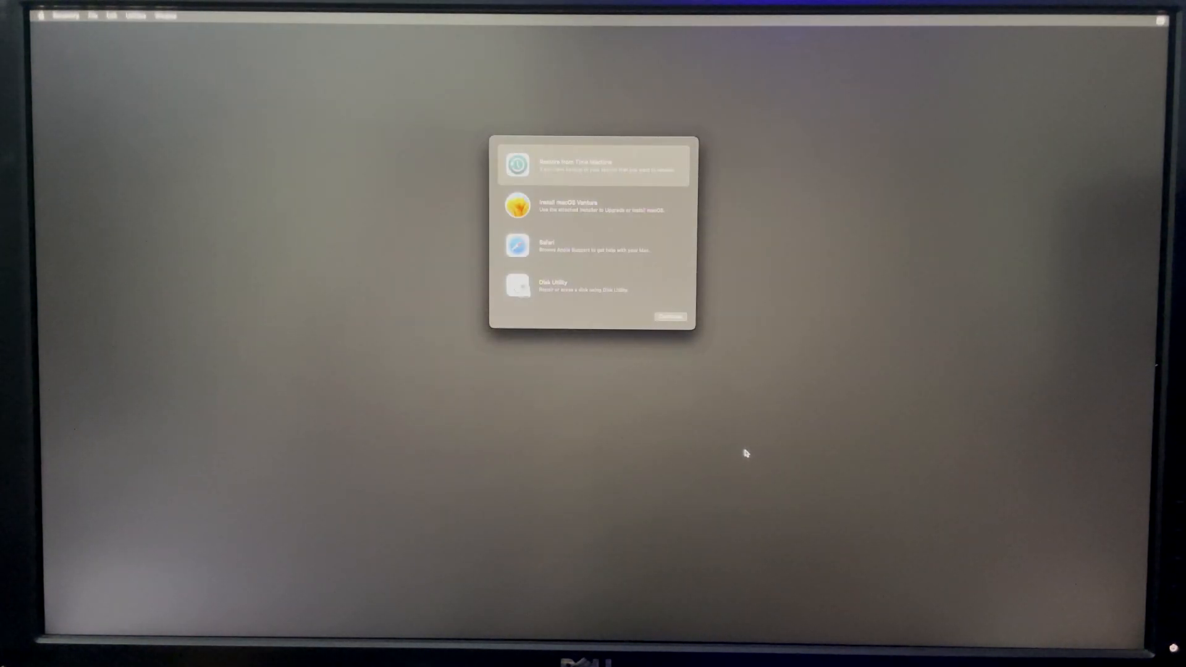
pyautogui.click(604, 295)
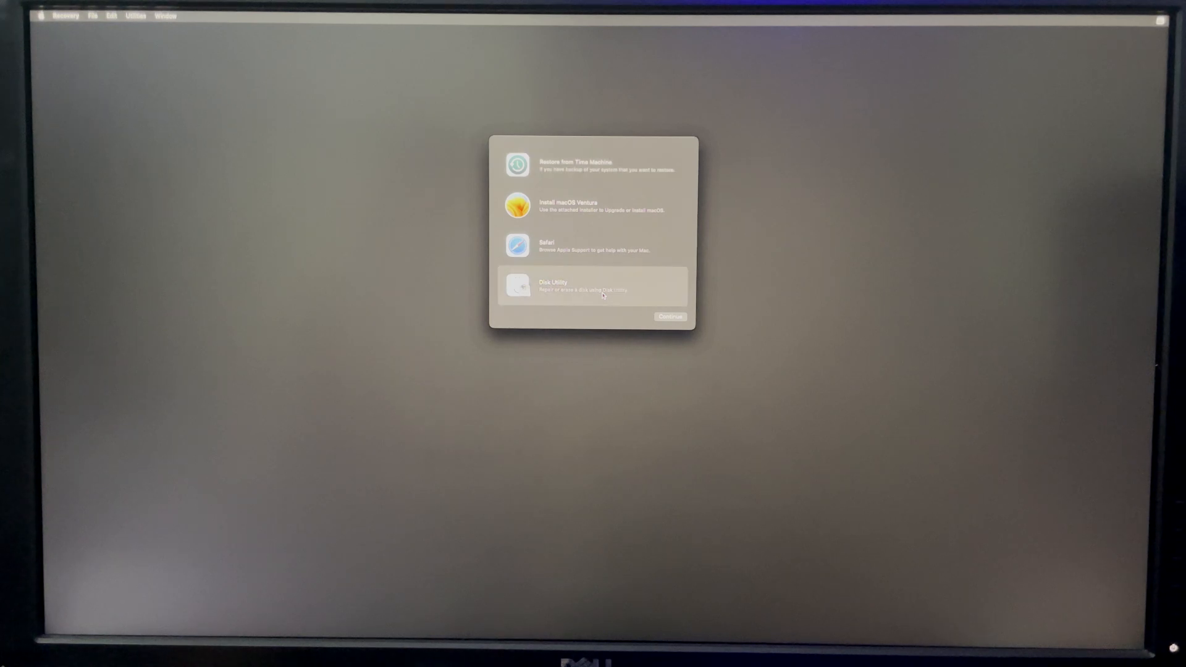
pyautogui.click(670, 316)
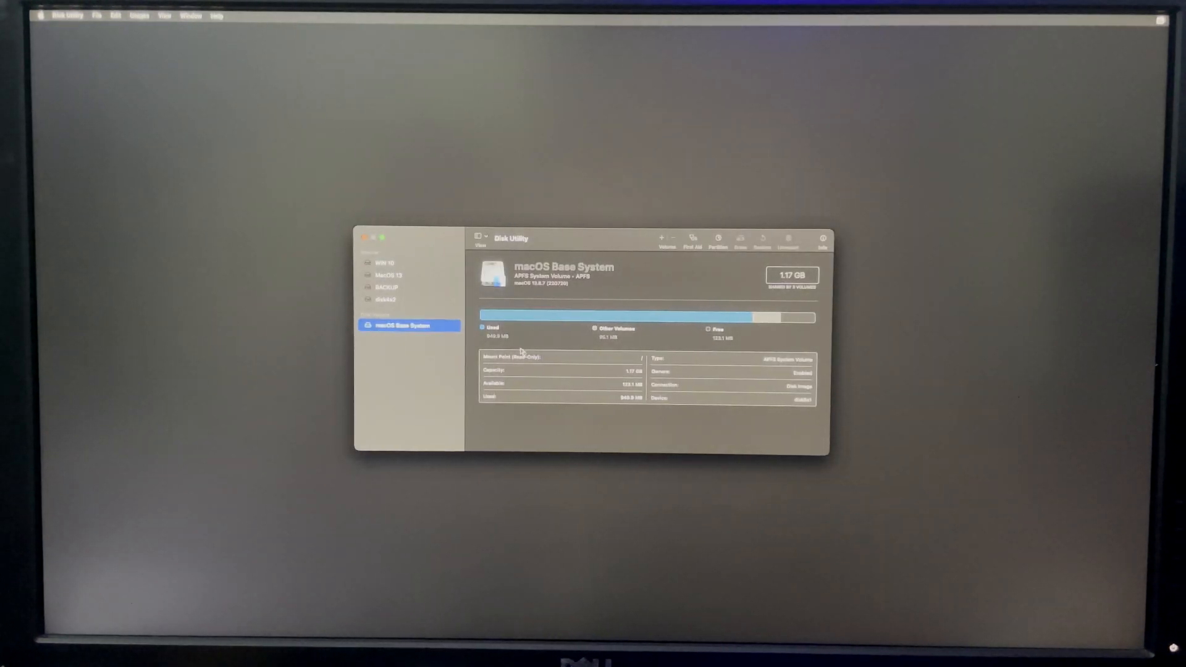
# Step: Erase the MacOS 13 volume with the name macOS 13 and the APFS format, and close Disk Utility
pyautogui.click(425, 280)
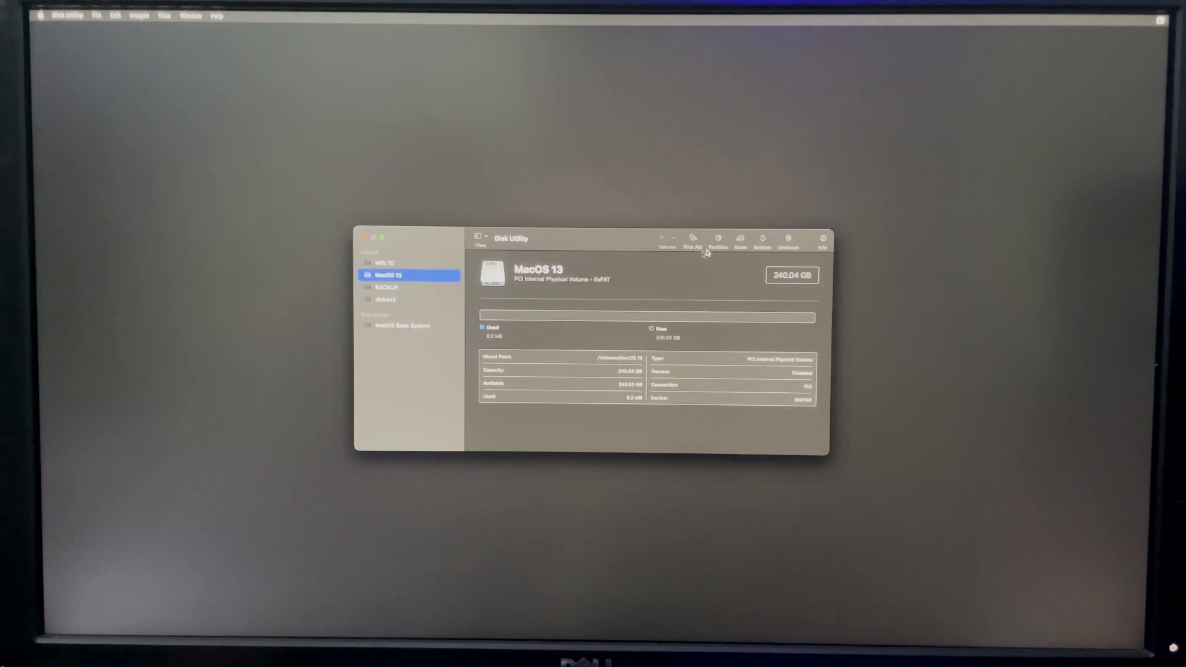
pyautogui.click(740, 240)
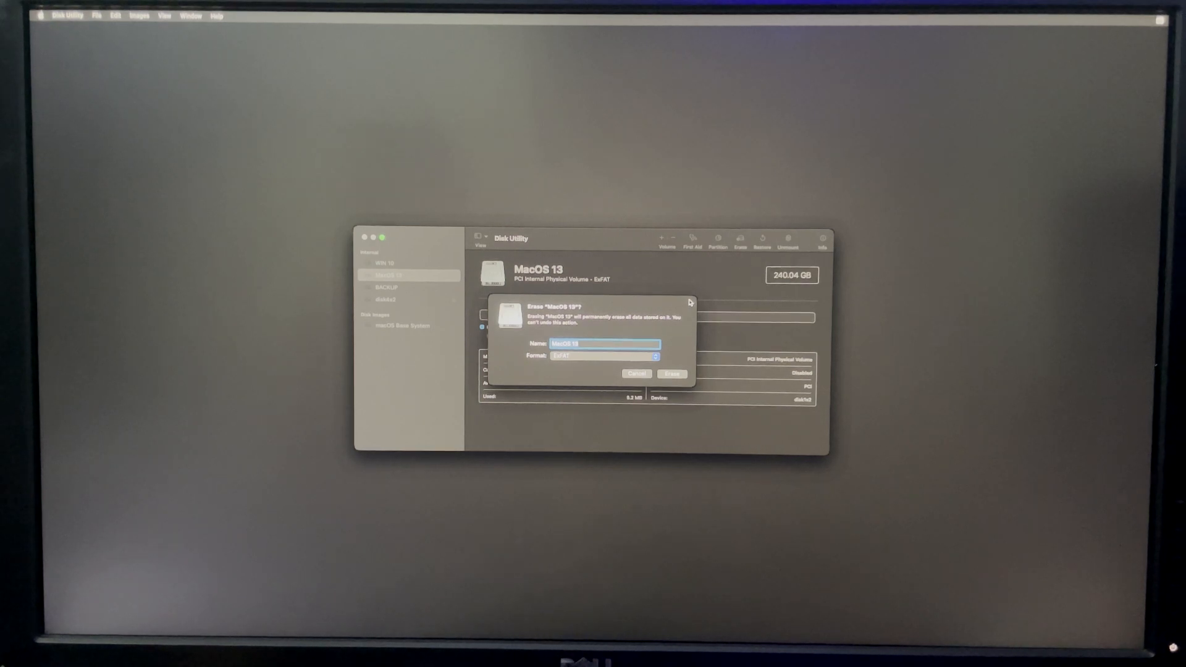
pyautogui.write('ma')
pyautogui.click(651, 356)
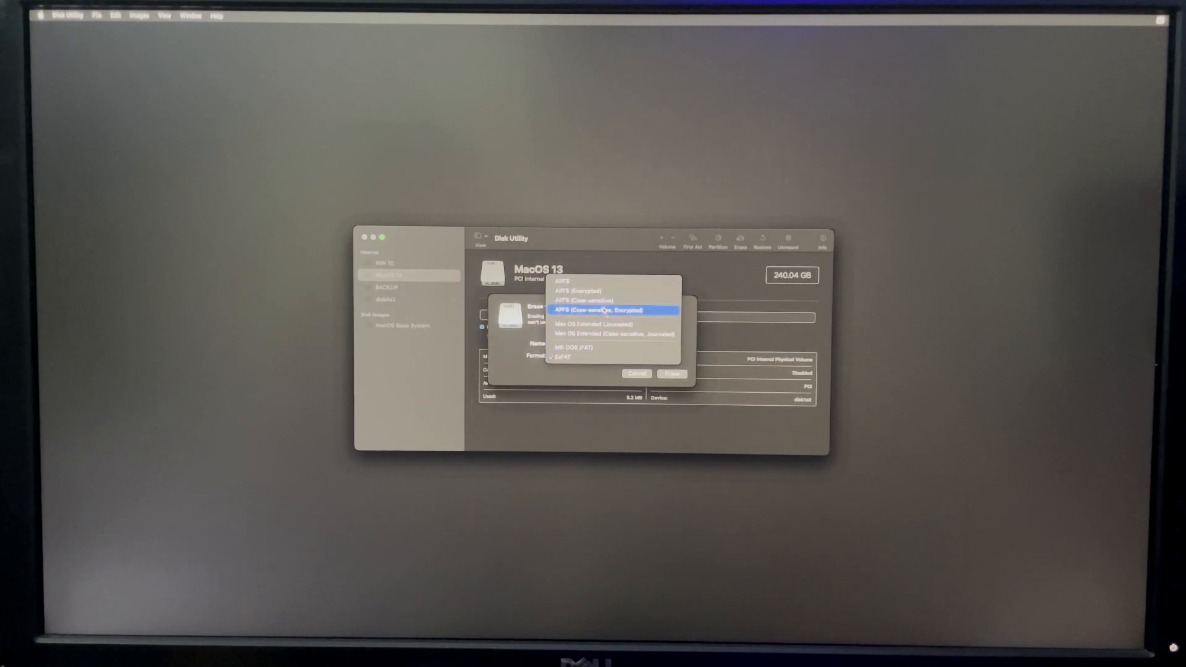
pyautogui.click(603, 282)
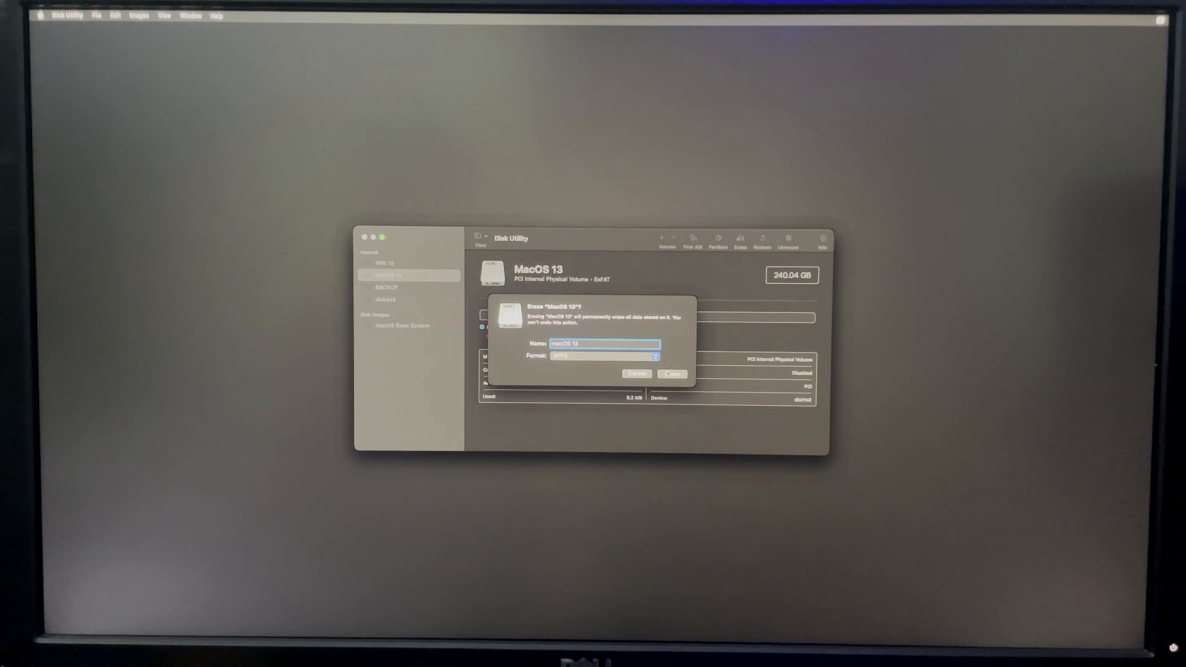
pyautogui.click(669, 375)
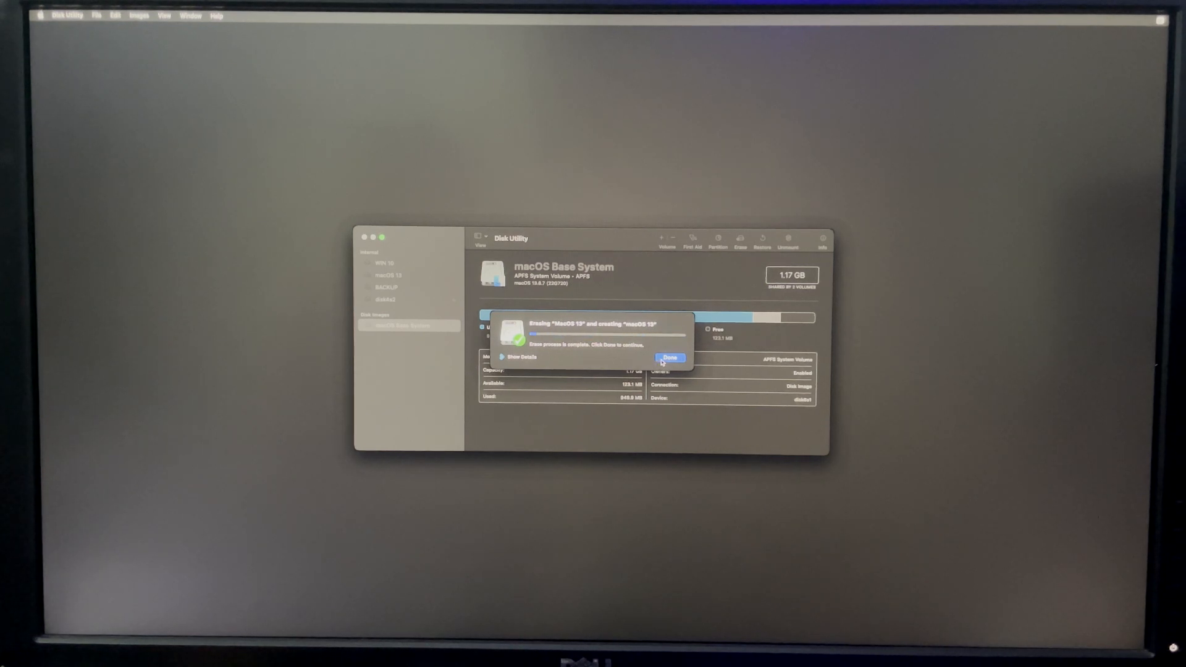
pyautogui.click(663, 360)
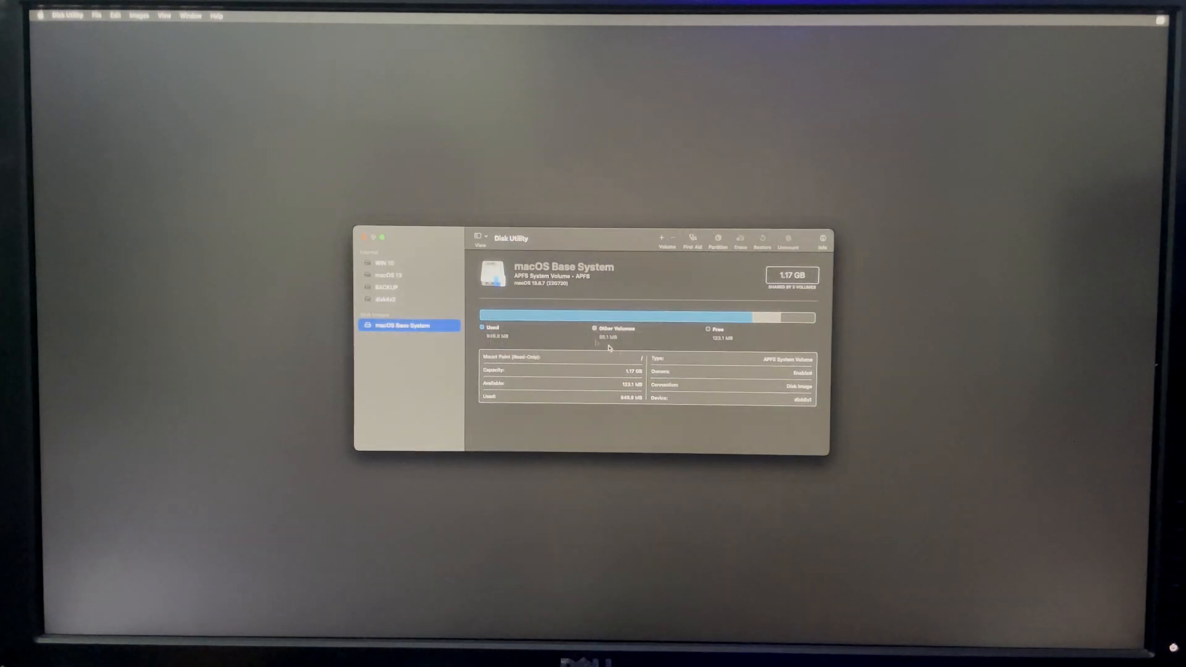
pyautogui.click(365, 237)
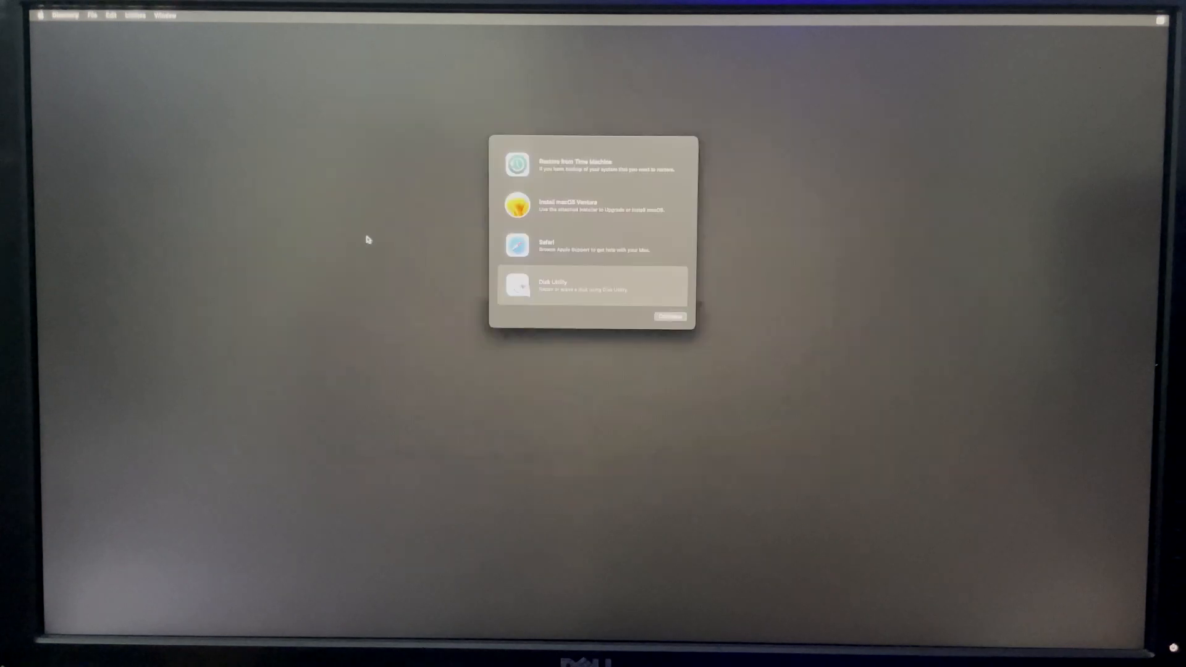
# Step: Start the macOS Ventura installation on the macOS 13 disk, agreeing to the software license agreement
pyautogui.click(588, 224)
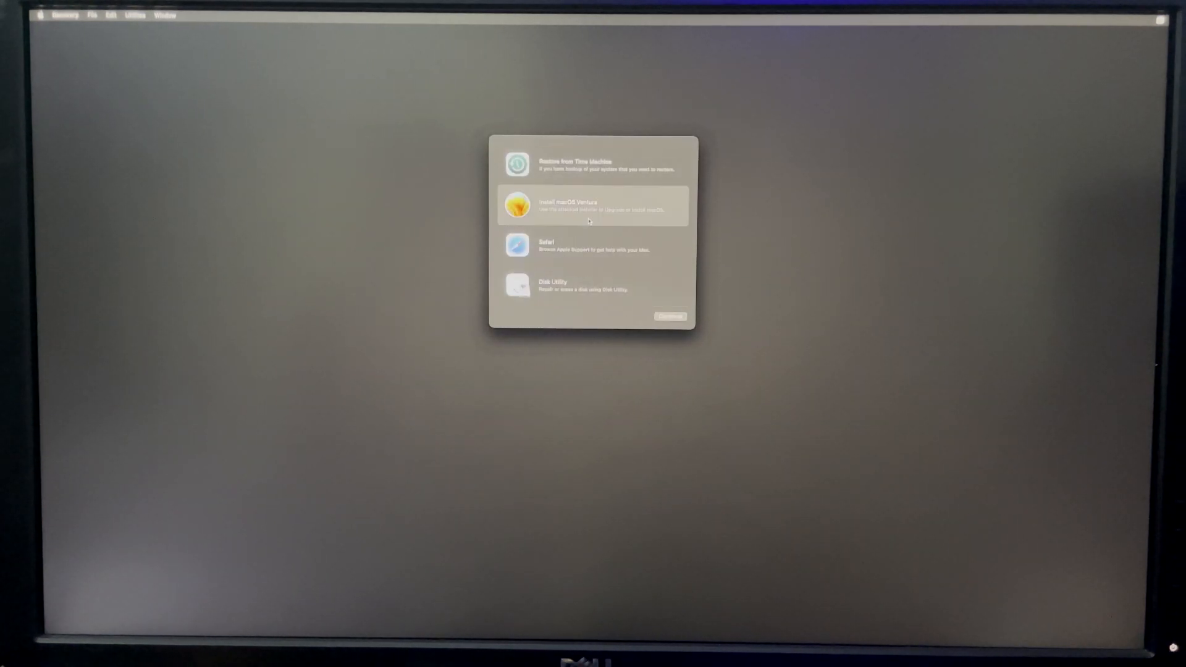
pyautogui.click(670, 317)
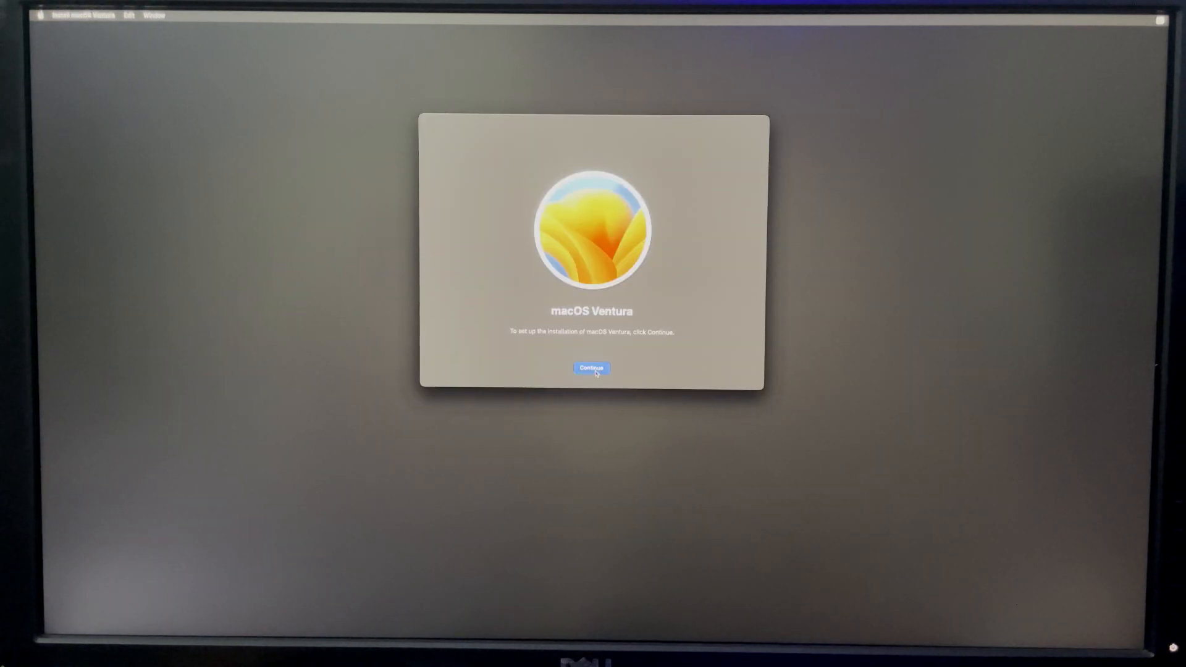
pyautogui.click(591, 368)
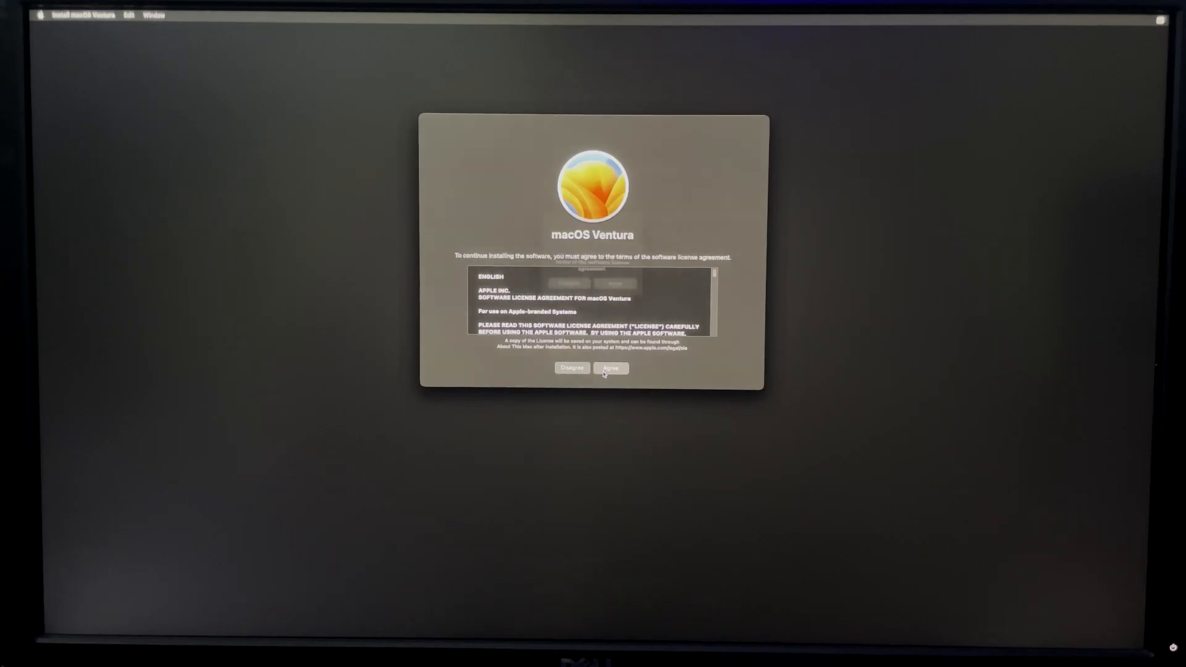
pyautogui.click(604, 371)
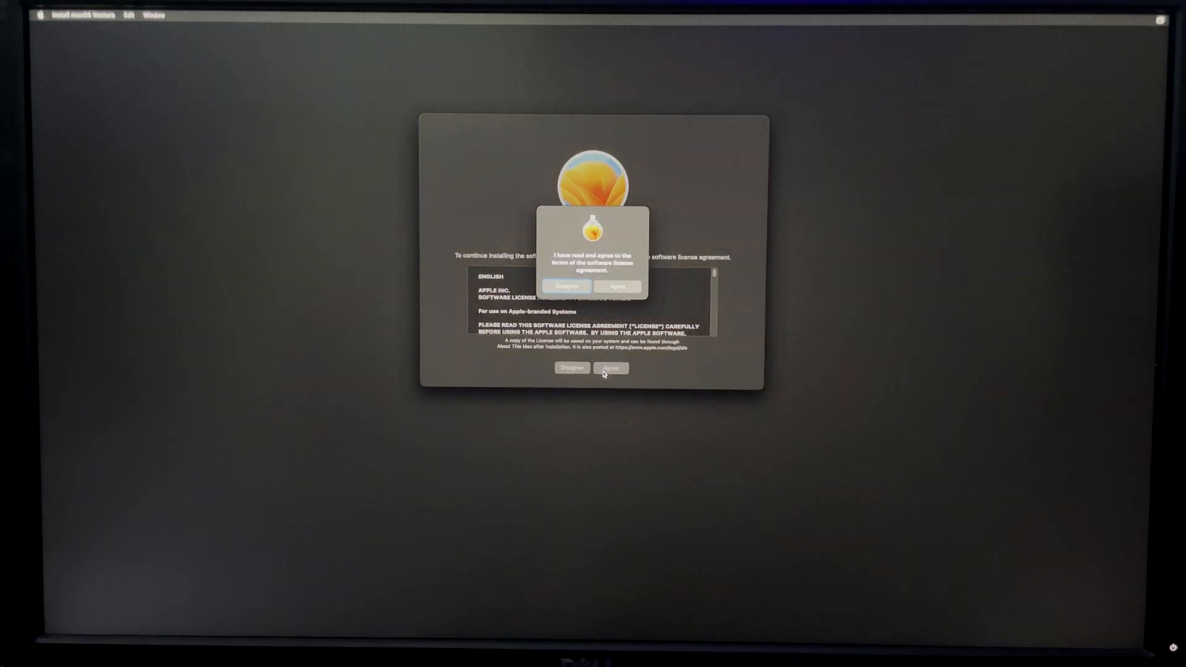
pyautogui.click(617, 287)
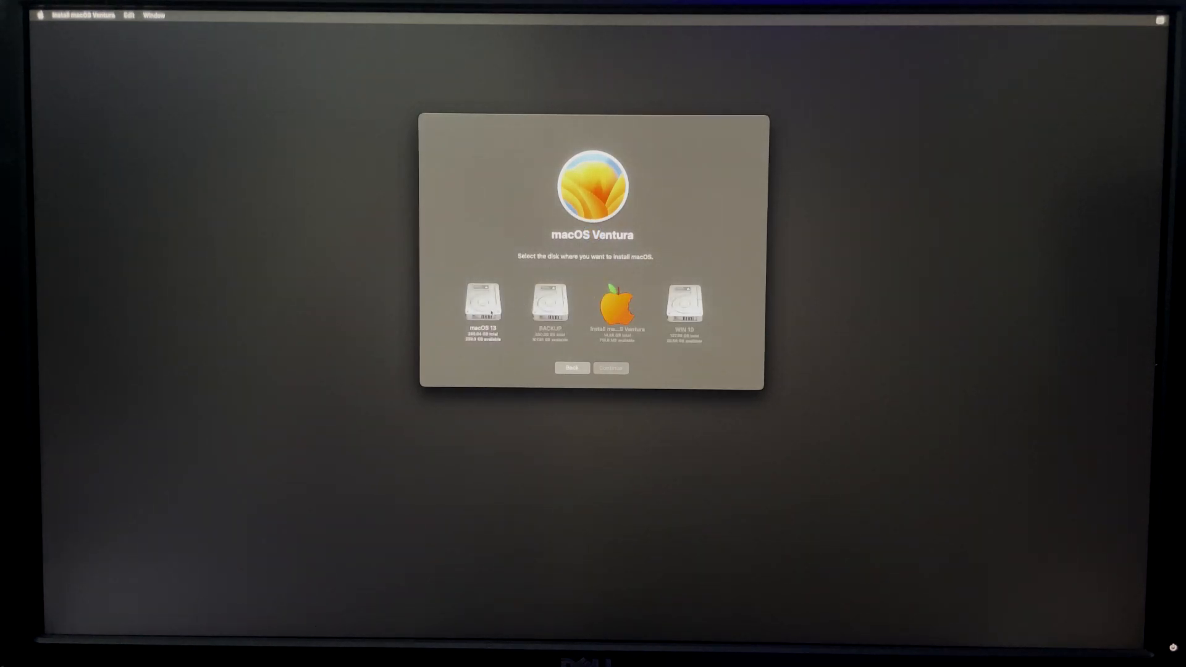
pyautogui.click(491, 313)
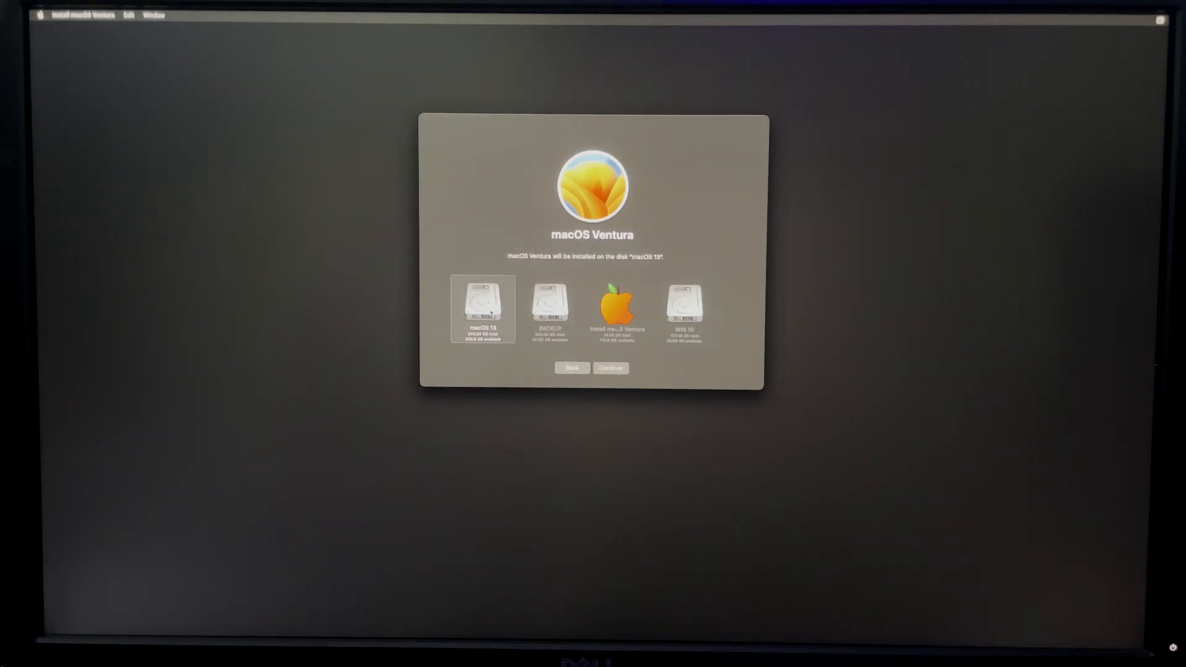
pyautogui.click(601, 369)
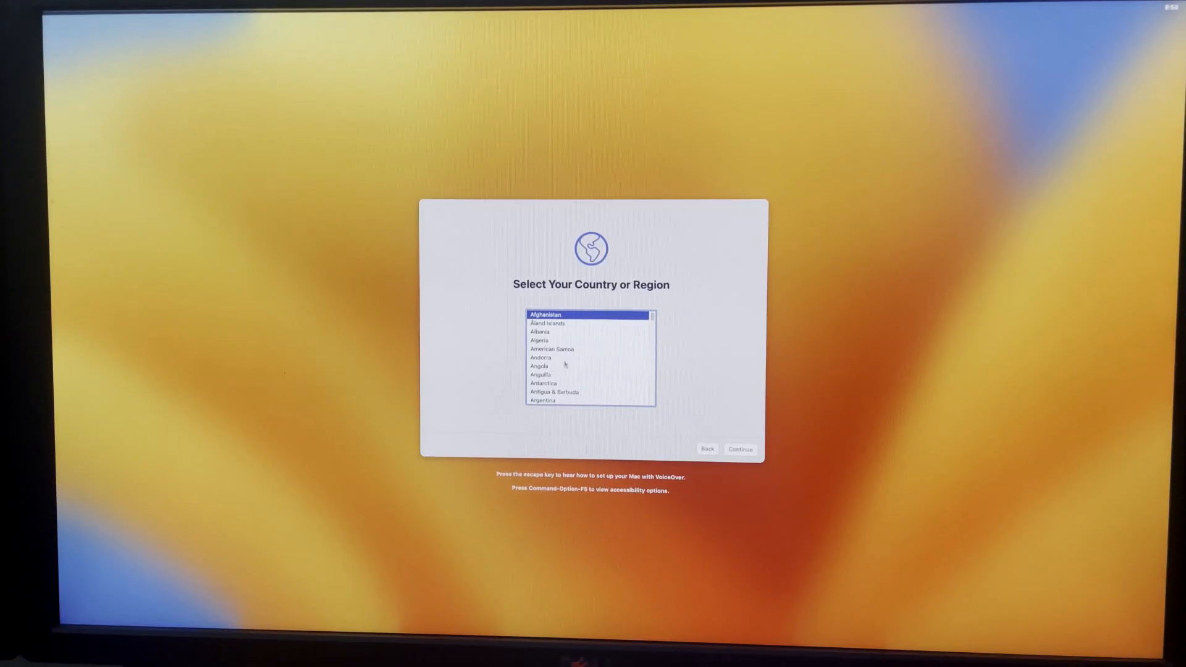
# Step: Select Nigeria as the country or region and accept the suggested written and spoken languages
pyautogui.press('n')
pyautogui.press('Down')
pyautogui.press('Down')
pyautogui.press('Down')
pyautogui.press('Down')
pyautogui.press('Down')
pyautogui.press('Down')
pyautogui.press('Down')
pyautogui.press('Down')
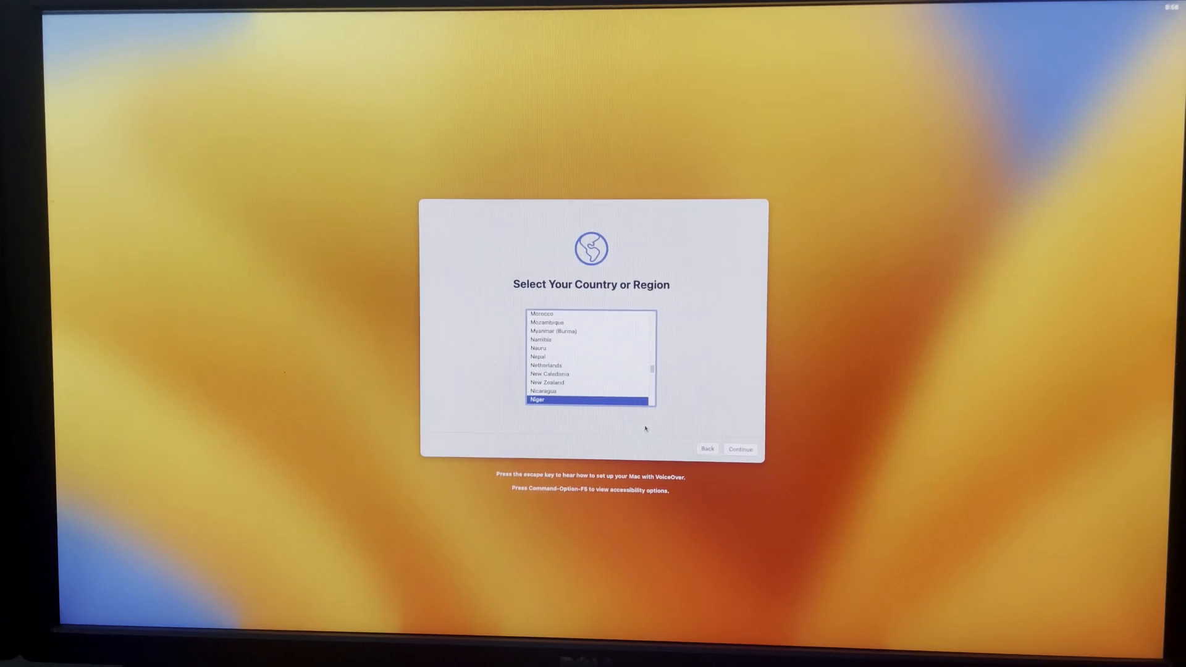
pyautogui.press('Return')
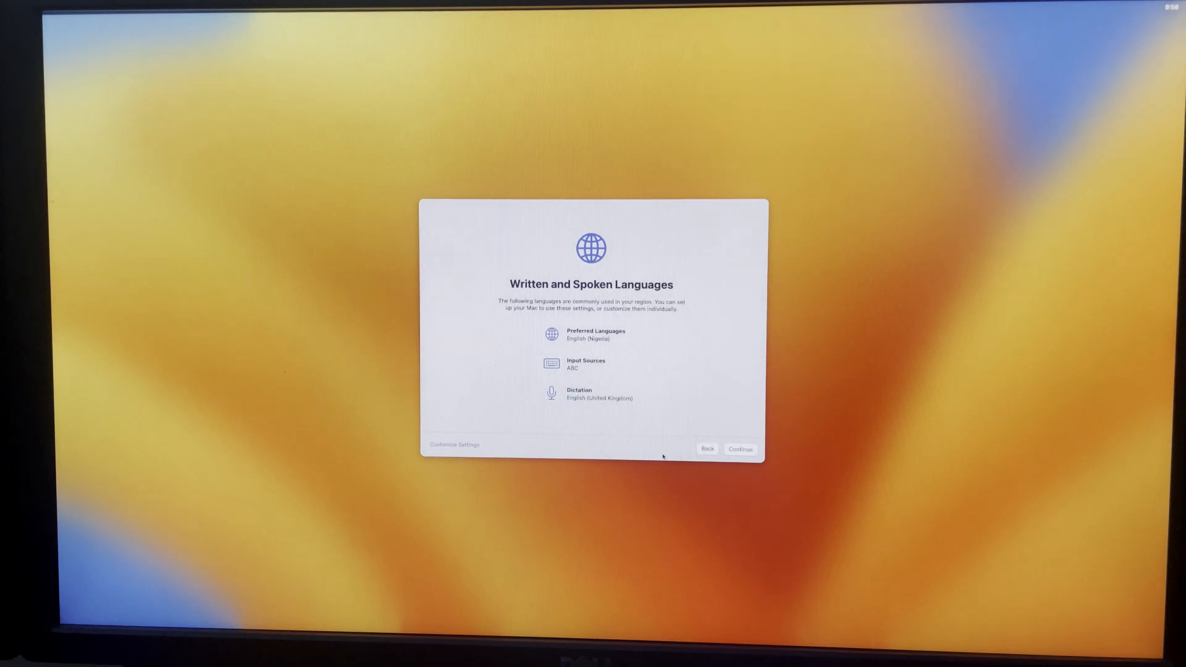
pyautogui.click(747, 450)
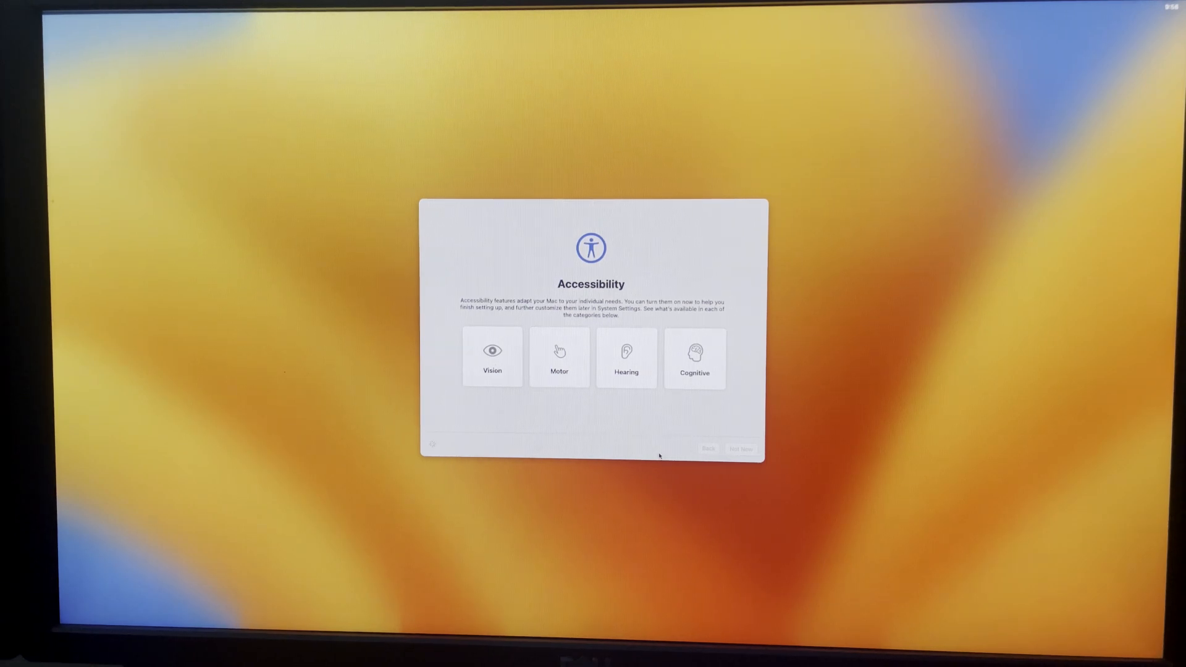
# Step: Skip accessibility setup and Apple ID sign-in, and agree to the macOS Software License Agreement
pyautogui.click(744, 450)
pyautogui.click(442, 446)
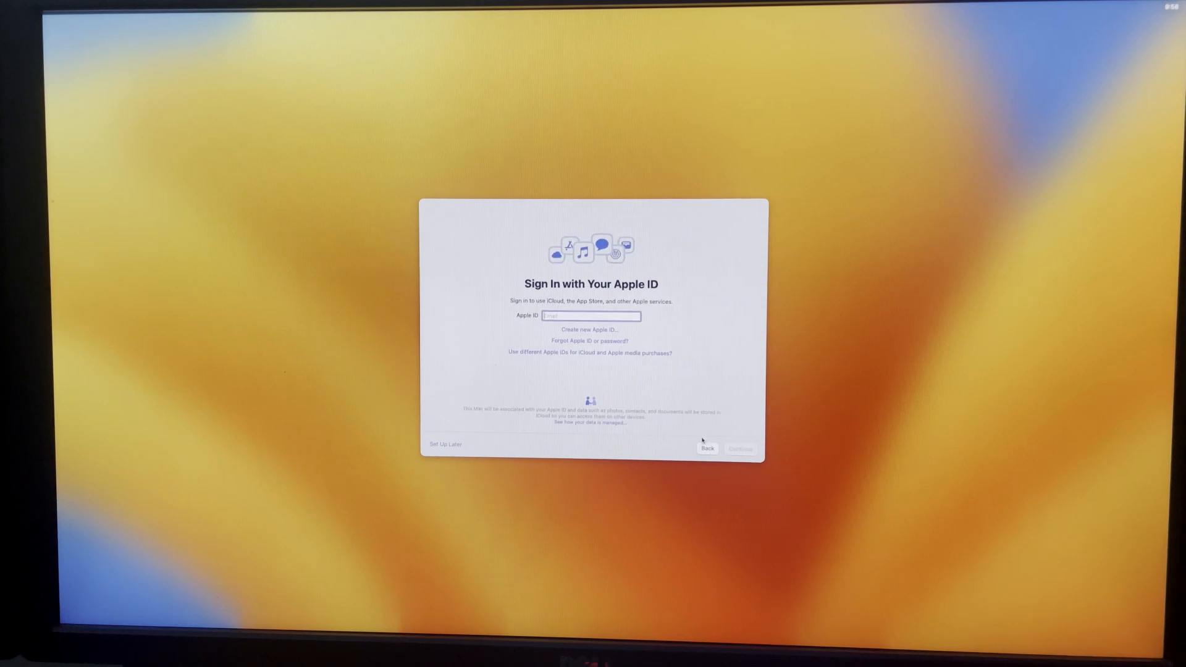
pyautogui.click(458, 447)
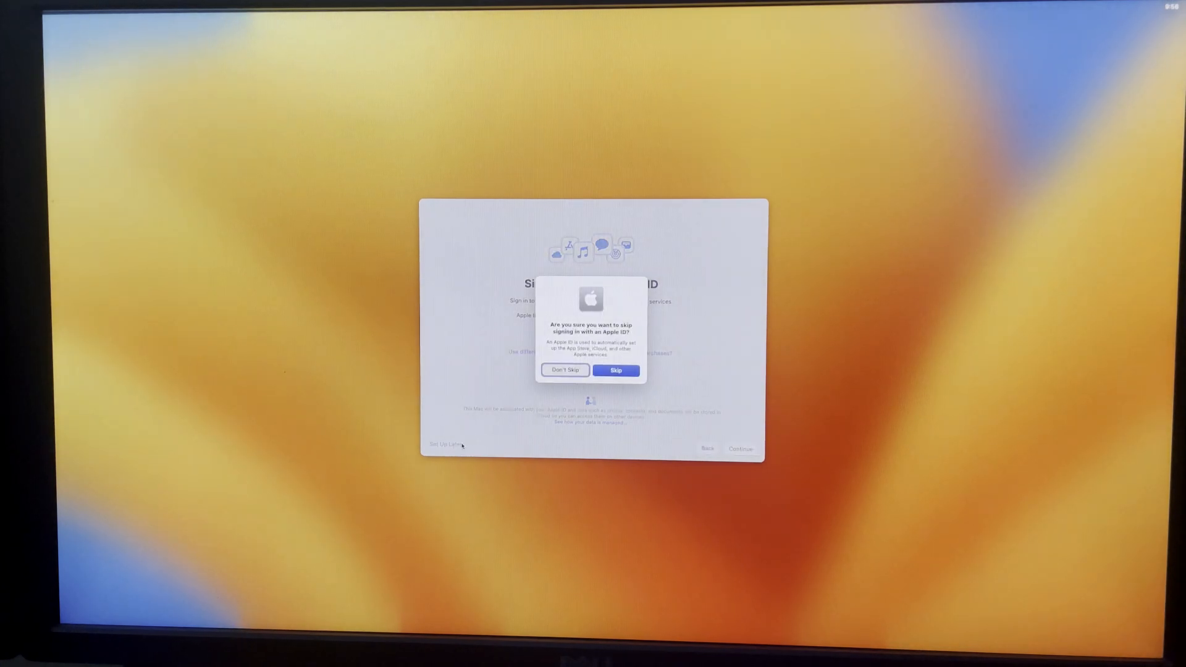
pyautogui.click(616, 370)
pyautogui.click(745, 449)
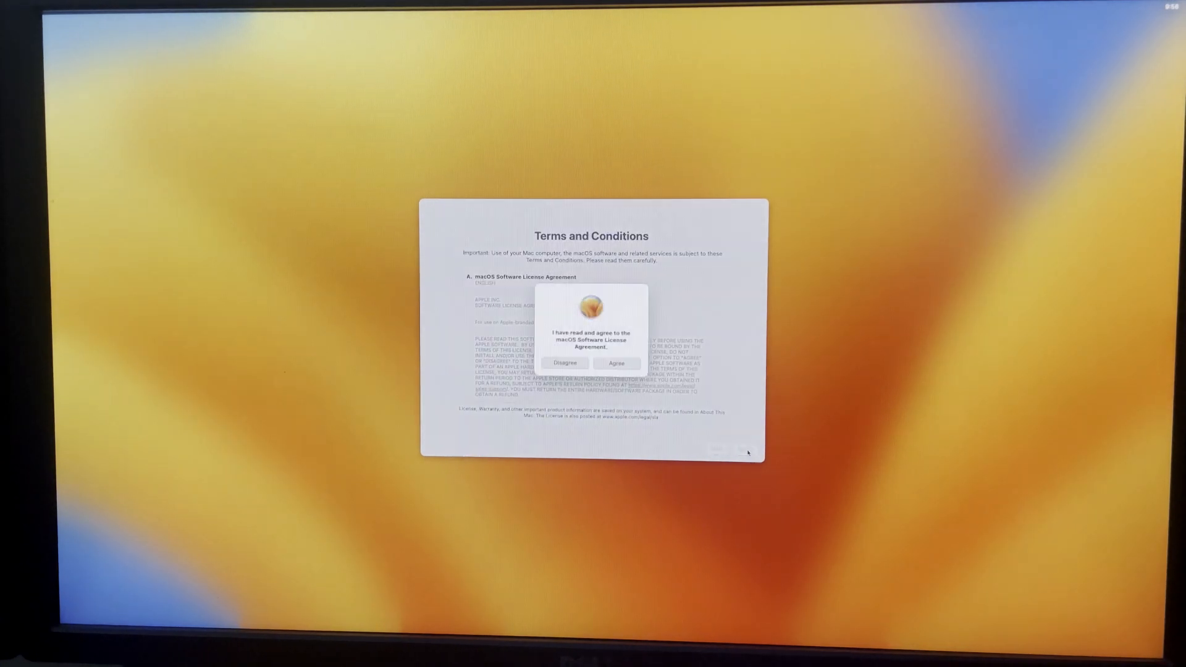
pyautogui.click(610, 365)
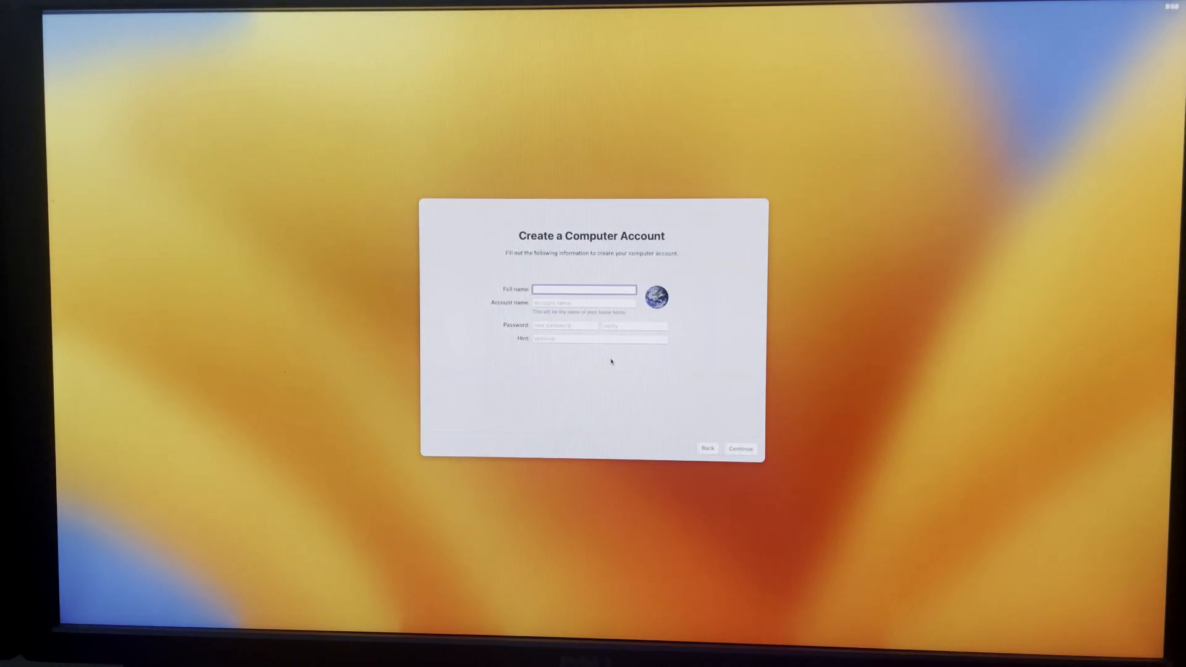
# Step: Create the computer account with the full name Everything Tech, filling in the account name and entering and verifying the account password
pyautogui.write('Everything Tech')
pyautogui.press('Tab')
pyautogui.write('teema')
pyautogui.click(571, 326)
pyautogui.write('12')
pyautogui.click(604, 326)
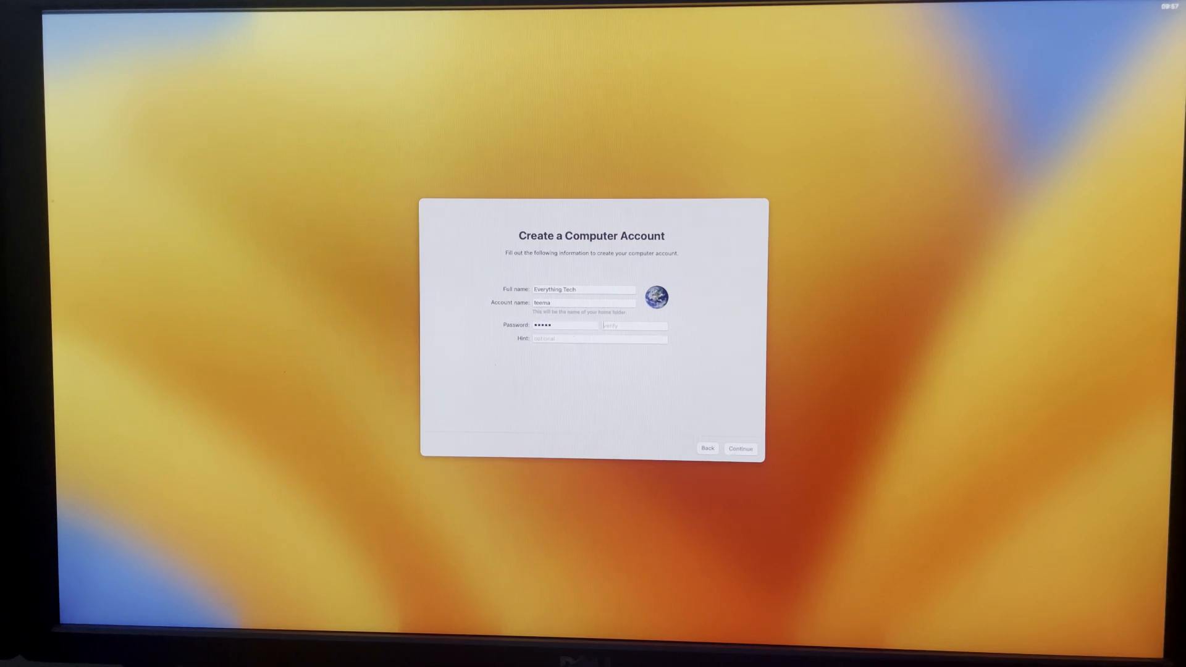
pyautogui.write('12345')
pyautogui.press('Return')
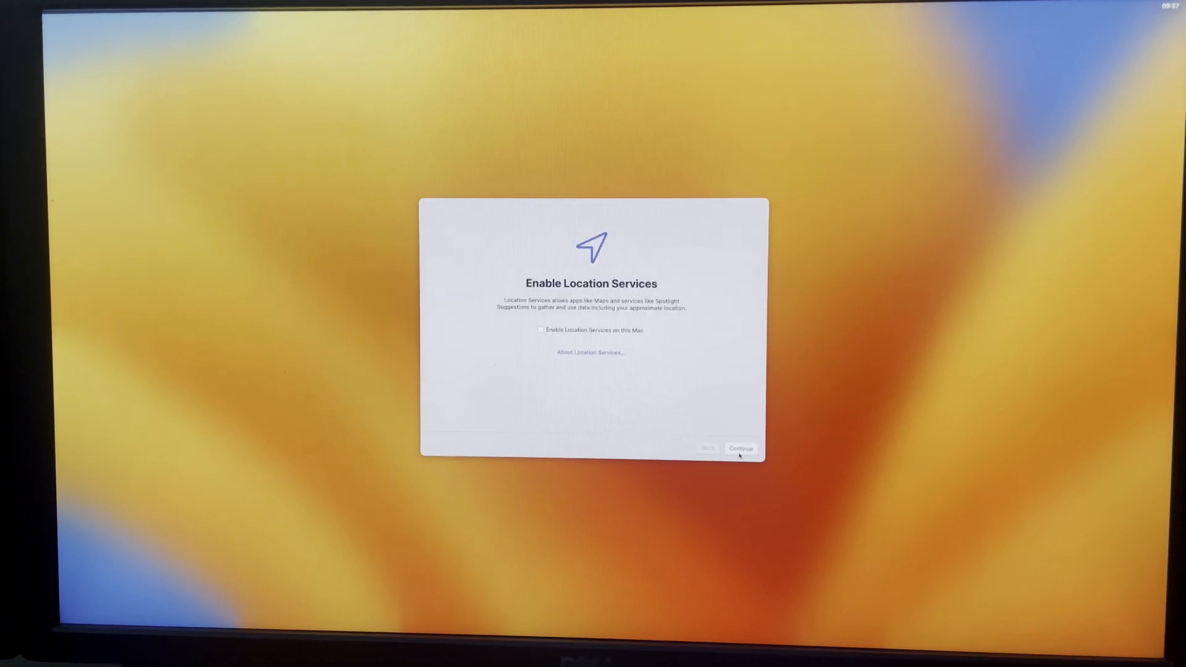
# Step: Leave Location Services disabled and continue through the setup screens, keeping Not Now for Improve Siri & Dictation
pyautogui.click(739, 452)
pyautogui.click(620, 379)
pyautogui.click(740, 448)
pyautogui.click(741, 448)
pyautogui.click(741, 448)
pyautogui.click(741, 448)
pyautogui.click(742, 448)
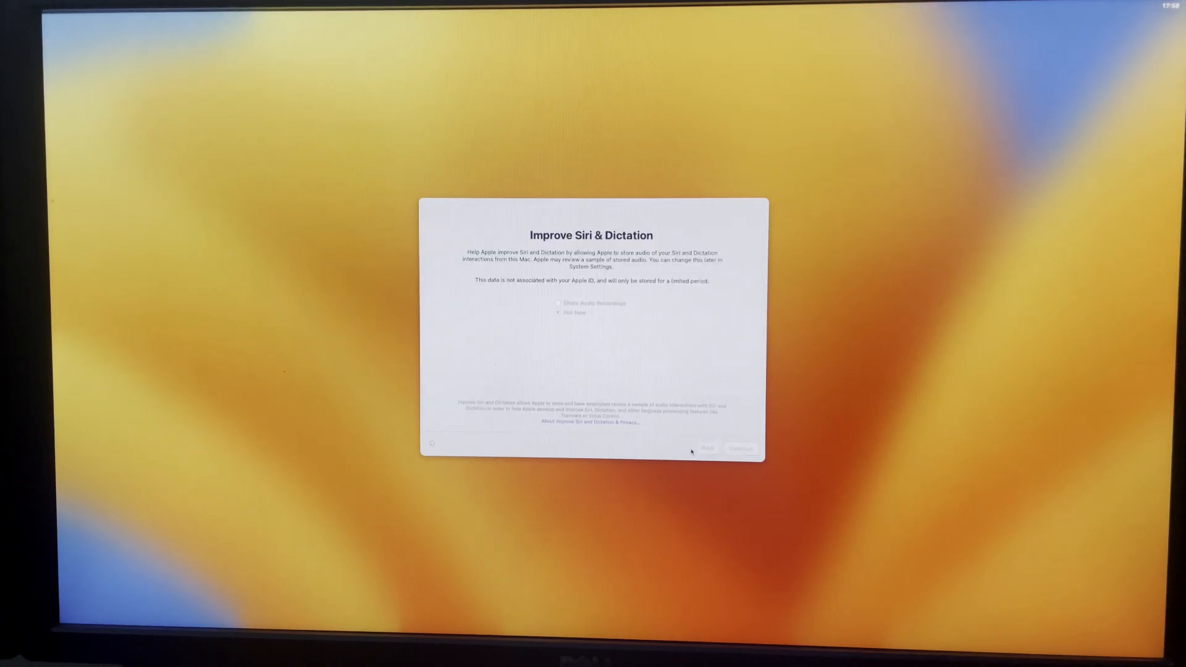
pyautogui.press('Return')
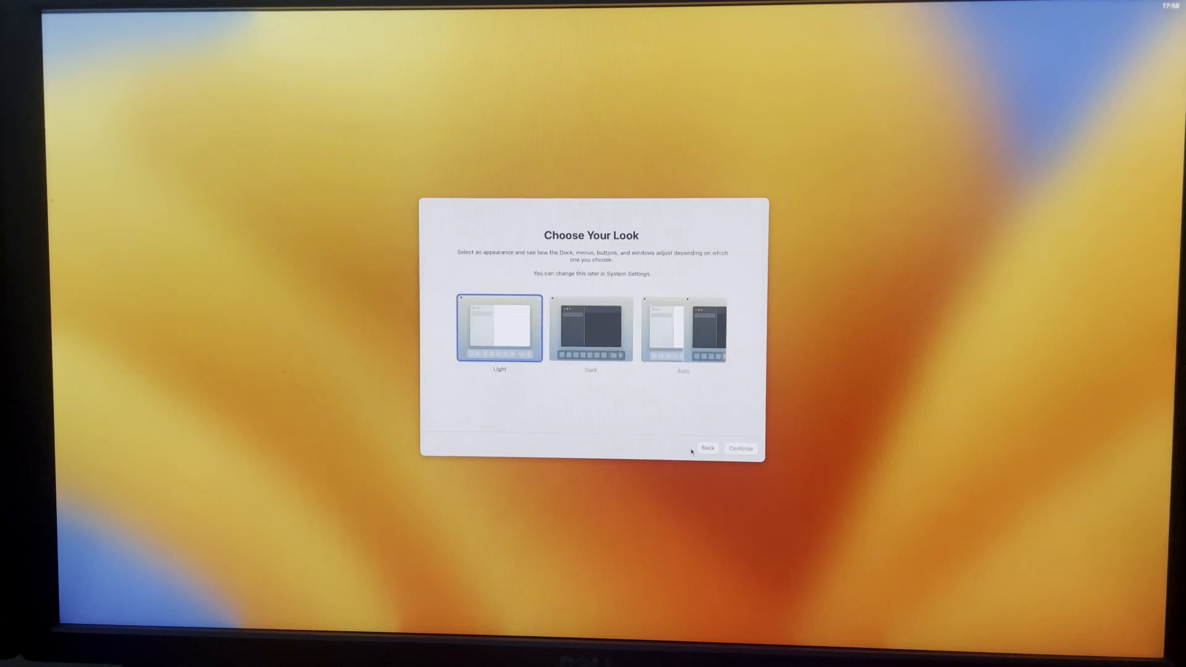
# Step: Try the Dark and Light looks, choose the Auto appearance and finish the setup
pyautogui.click(608, 349)
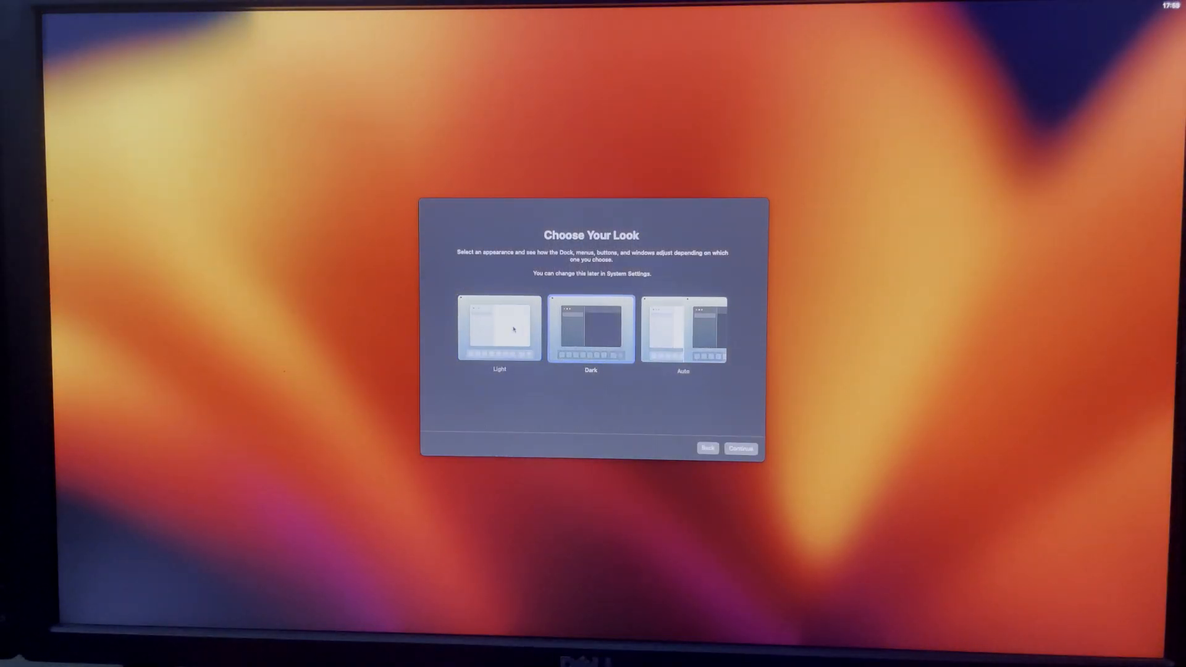
pyautogui.click(514, 329)
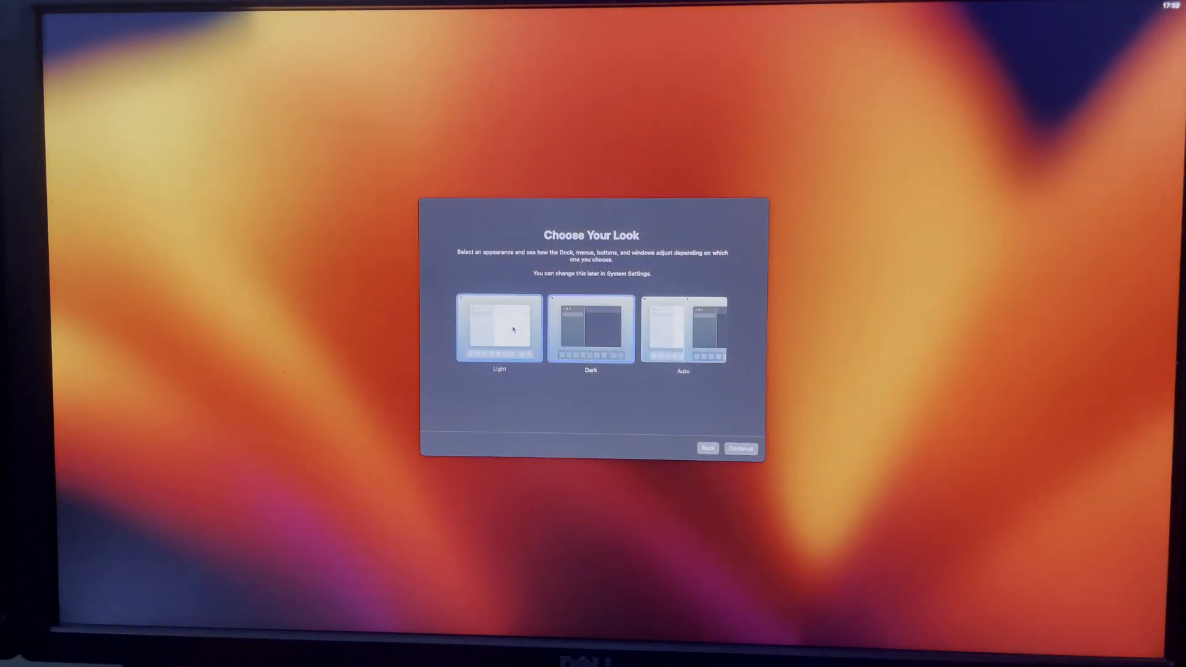
pyautogui.click(691, 361)
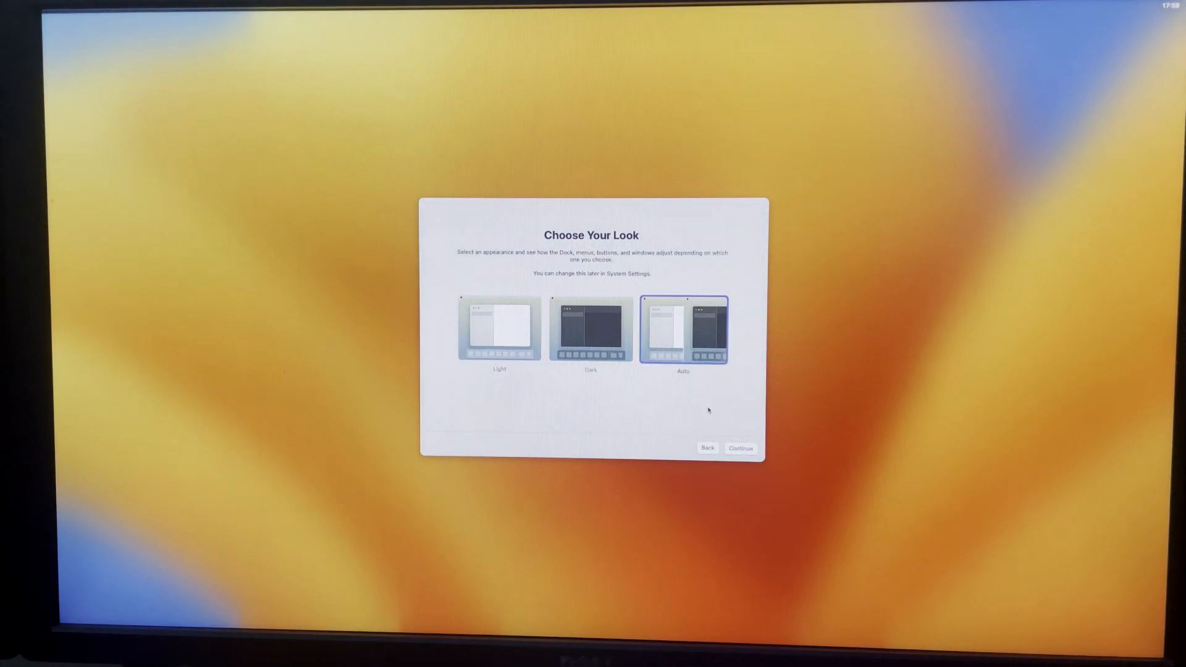
pyautogui.click(736, 449)
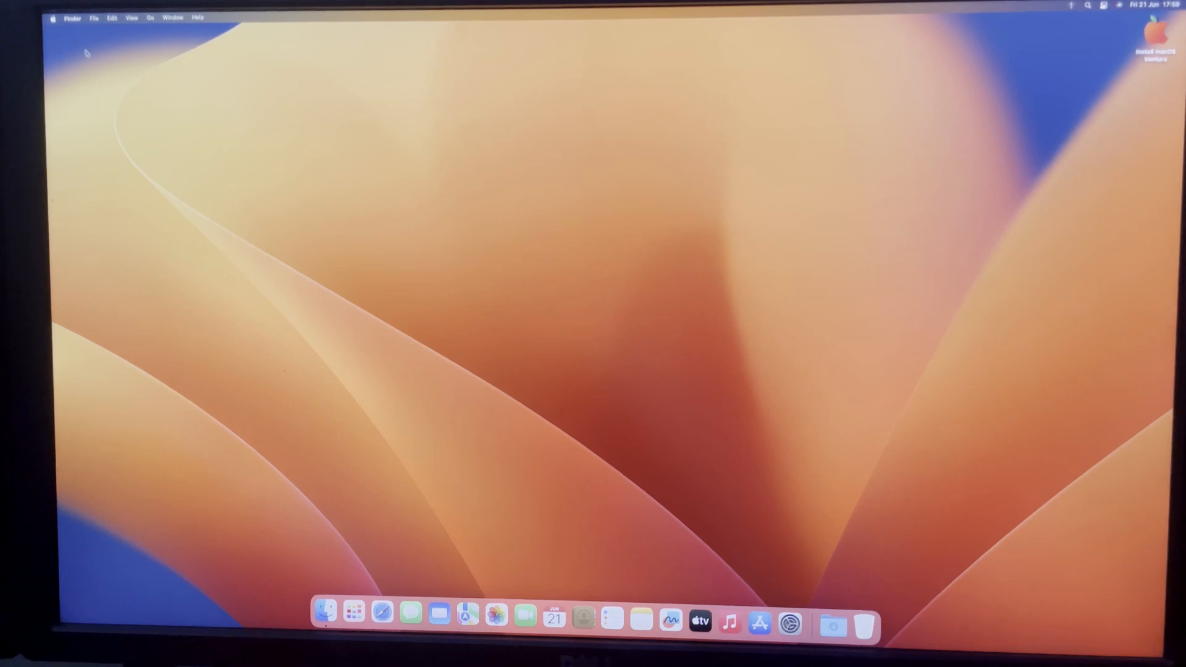
# Step: Check the system details in About This Mac and close the window
pyautogui.click(53, 18)
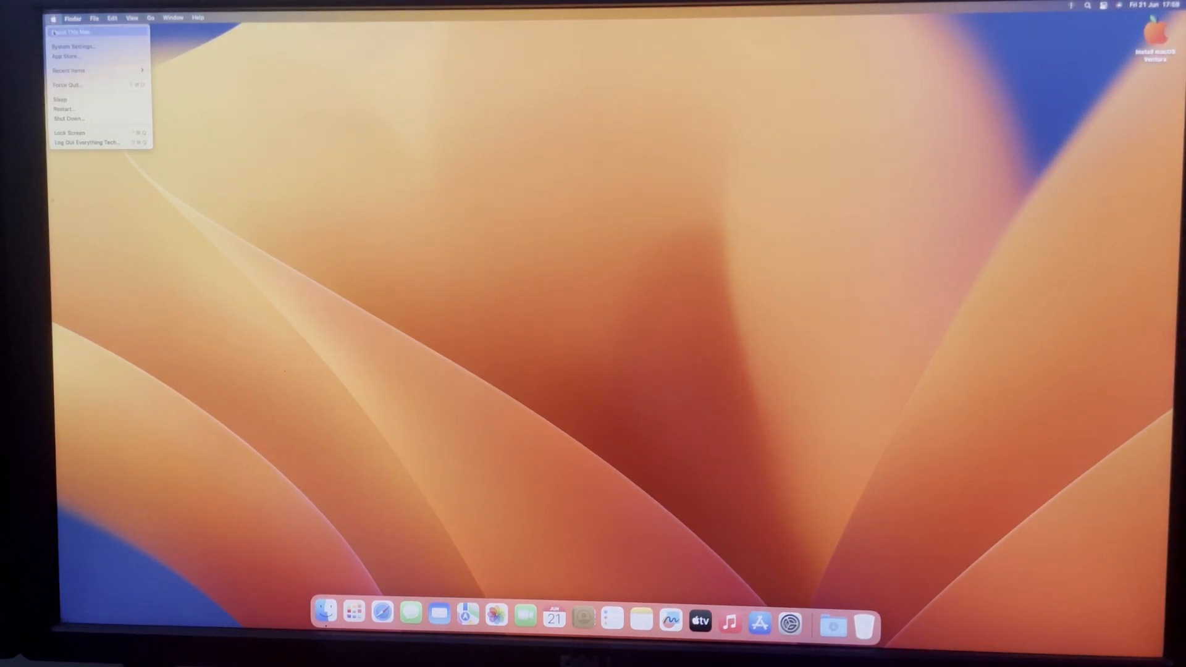
pyautogui.click(54, 32)
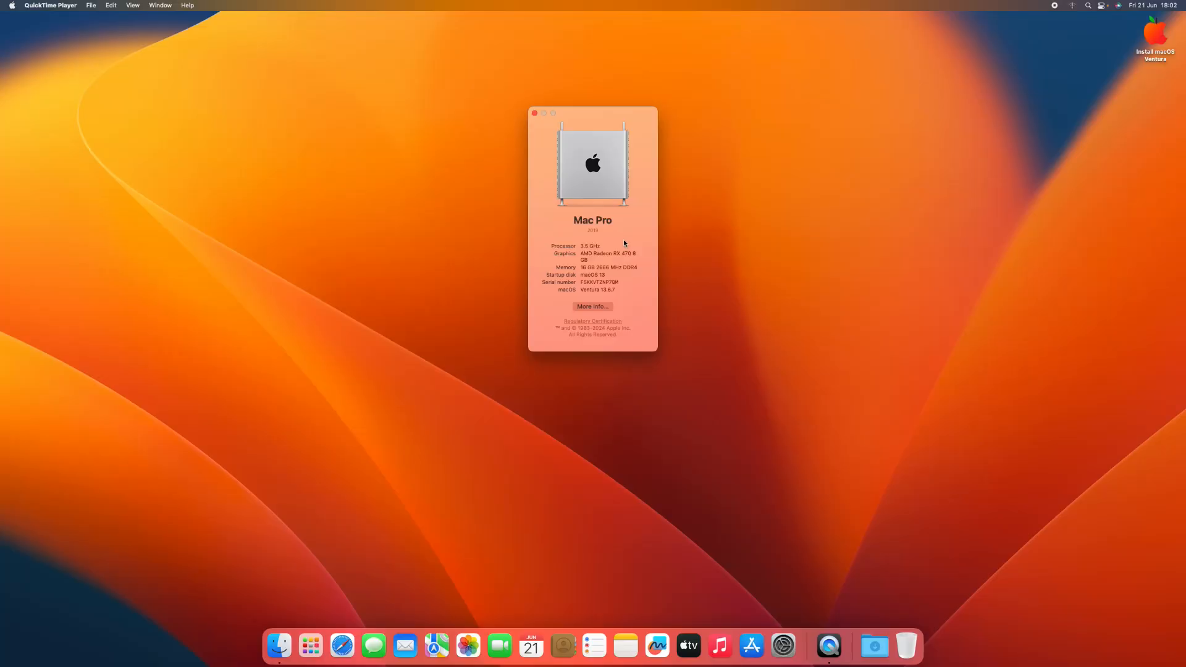
pyautogui.click(534, 113)
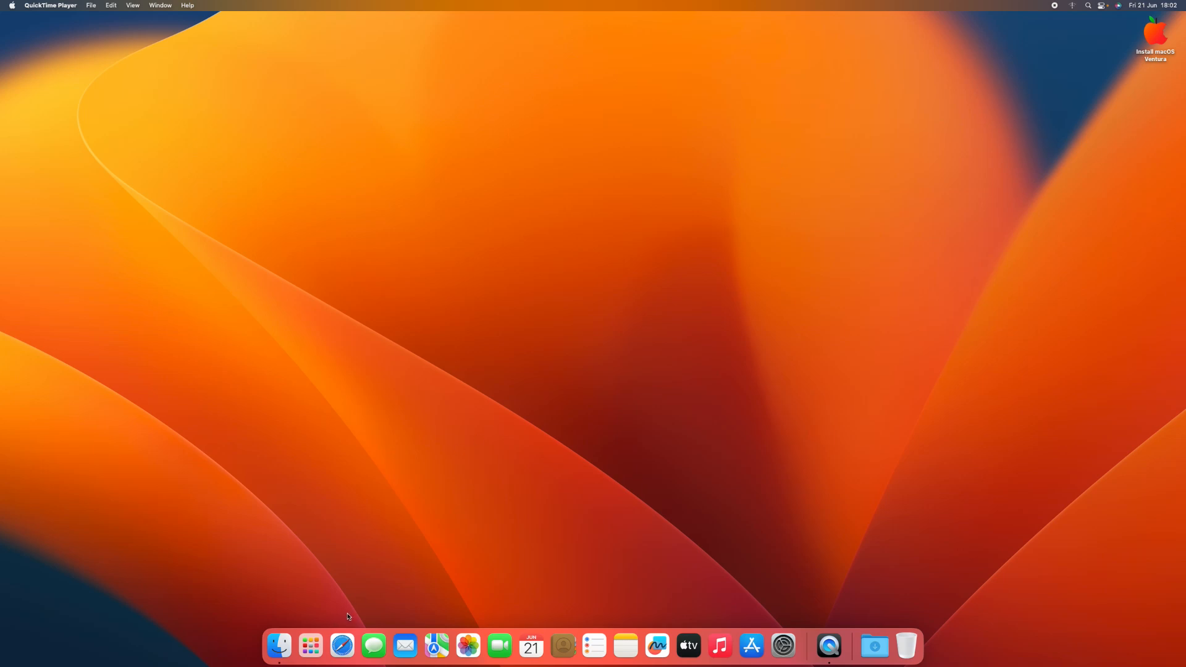
# Step: Open Safari, search for "esp mounter pro etechbox" and open Etechbox's Download ESP Mounter Pro page
pyautogui.click(342, 645)
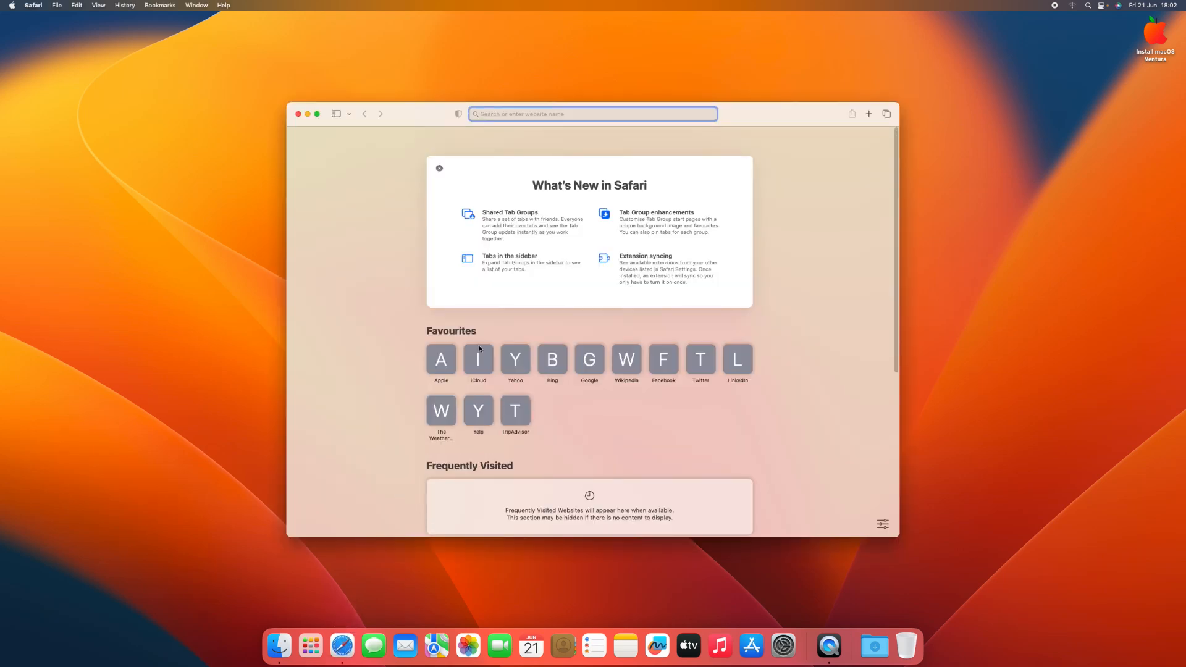
pyautogui.write('es')
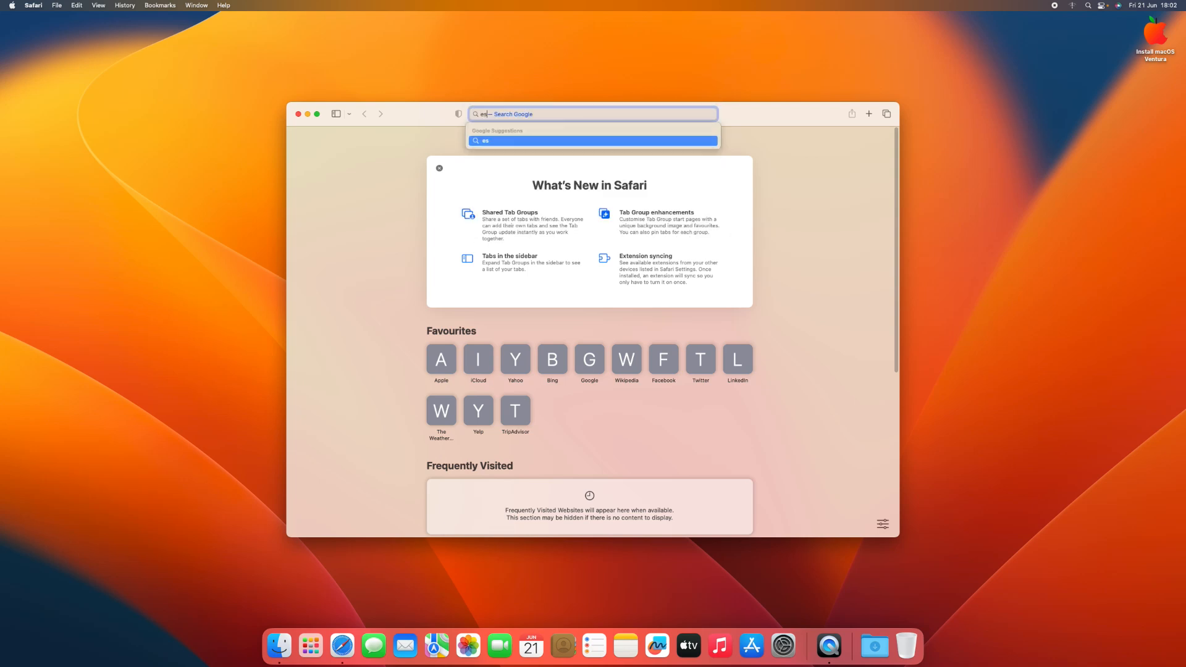
pyautogui.write('p mounter pro etechbox')
pyautogui.press('Return')
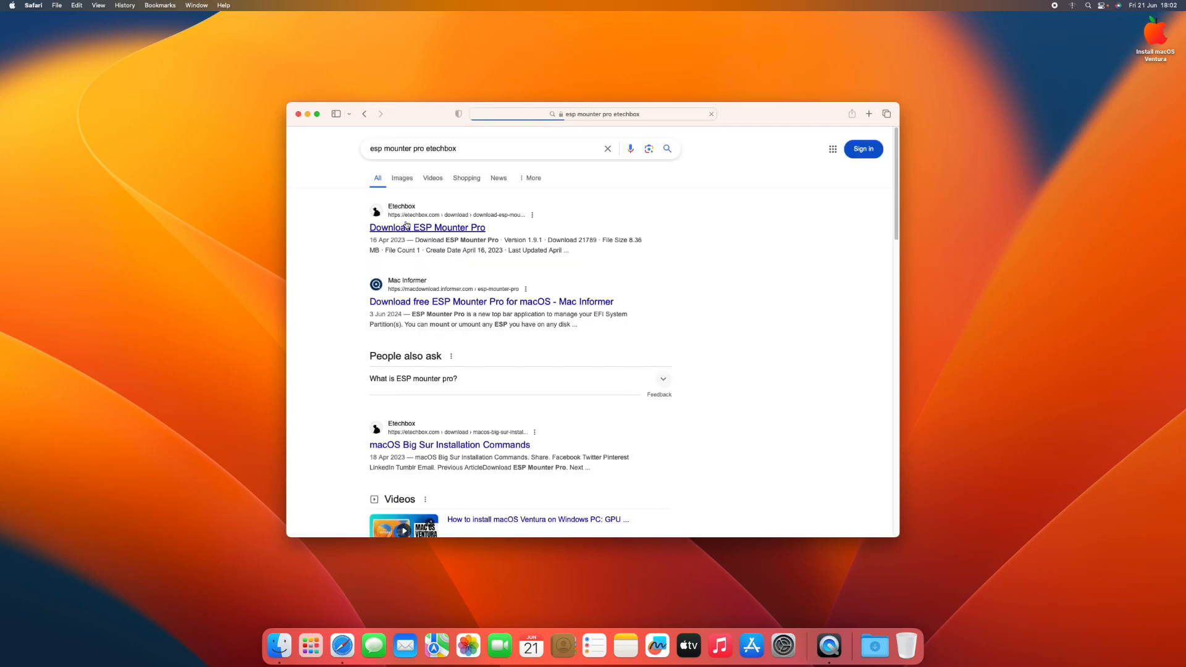
pyautogui.click(454, 231)
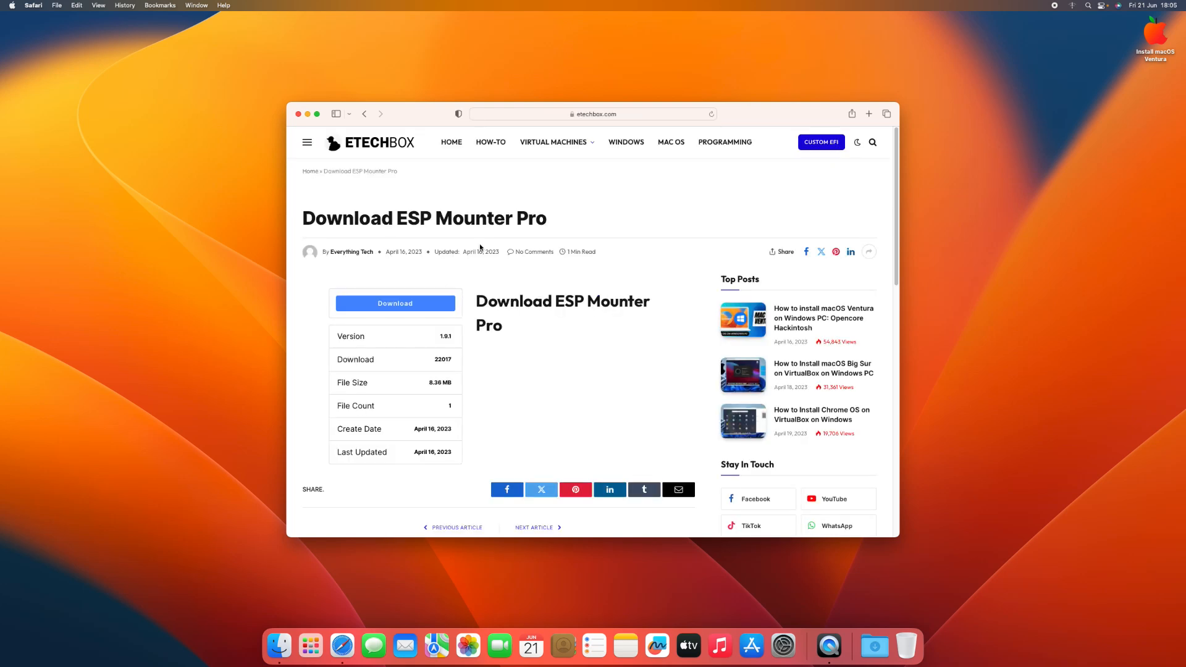
# Step: Download ESP Mounter Pro, allowing downloads from etechbox.com, and close the browser window
pyautogui.click(375, 305)
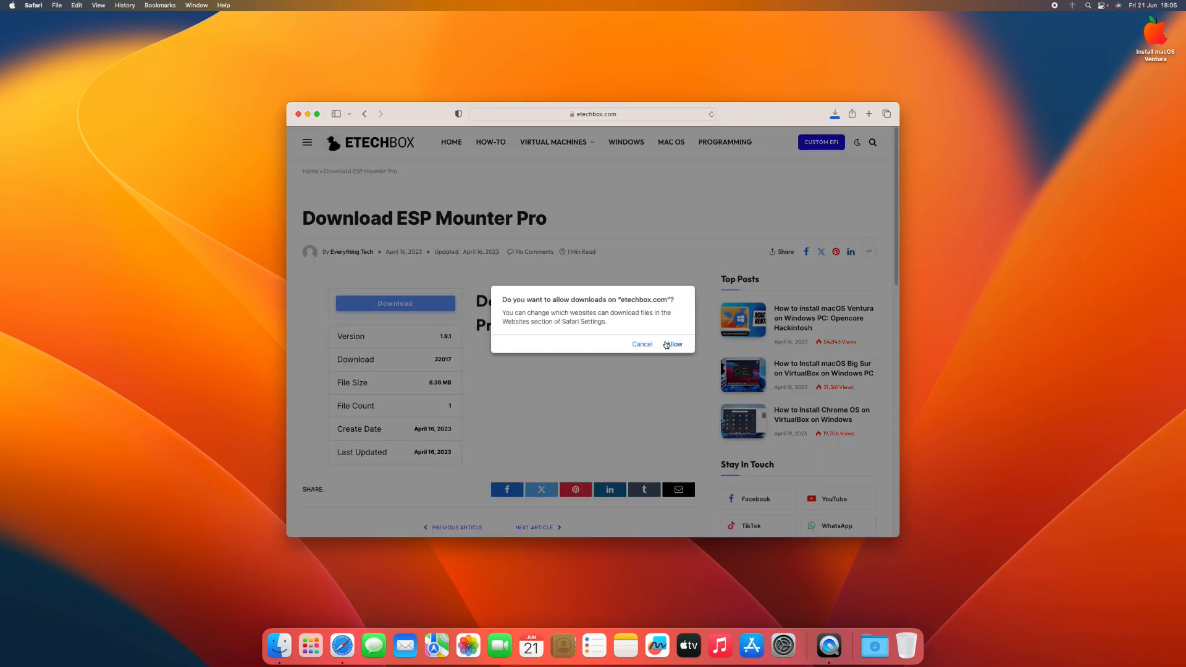
pyautogui.click(669, 344)
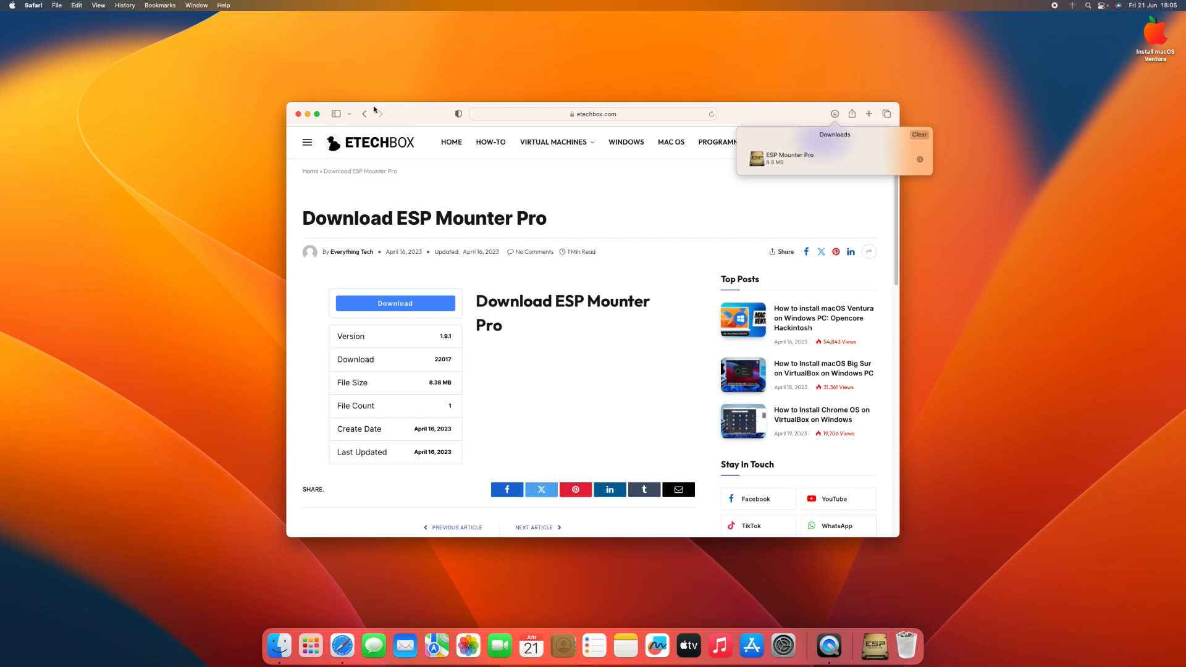
pyautogui.click(298, 115)
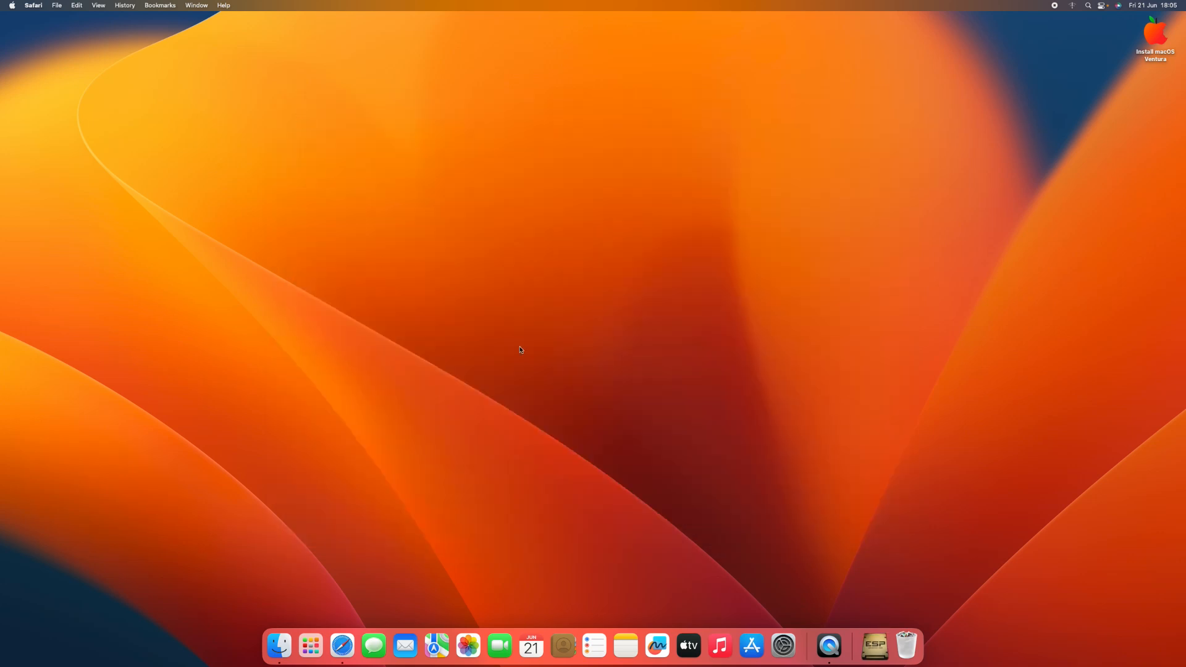
# Step: Locate the ESP Mounter Pro app in the Downloads folder and move it onto the desktop
pyautogui.moveTo(875, 646); pyautogui.dragTo(482, 247)
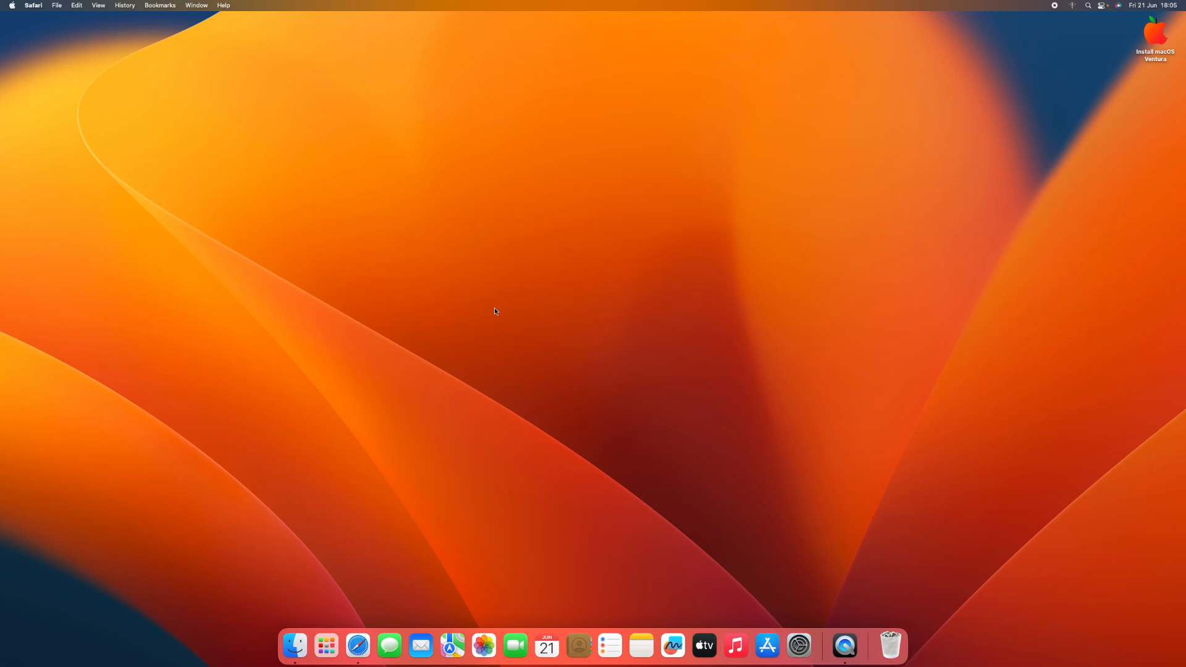
pyautogui.click(295, 646)
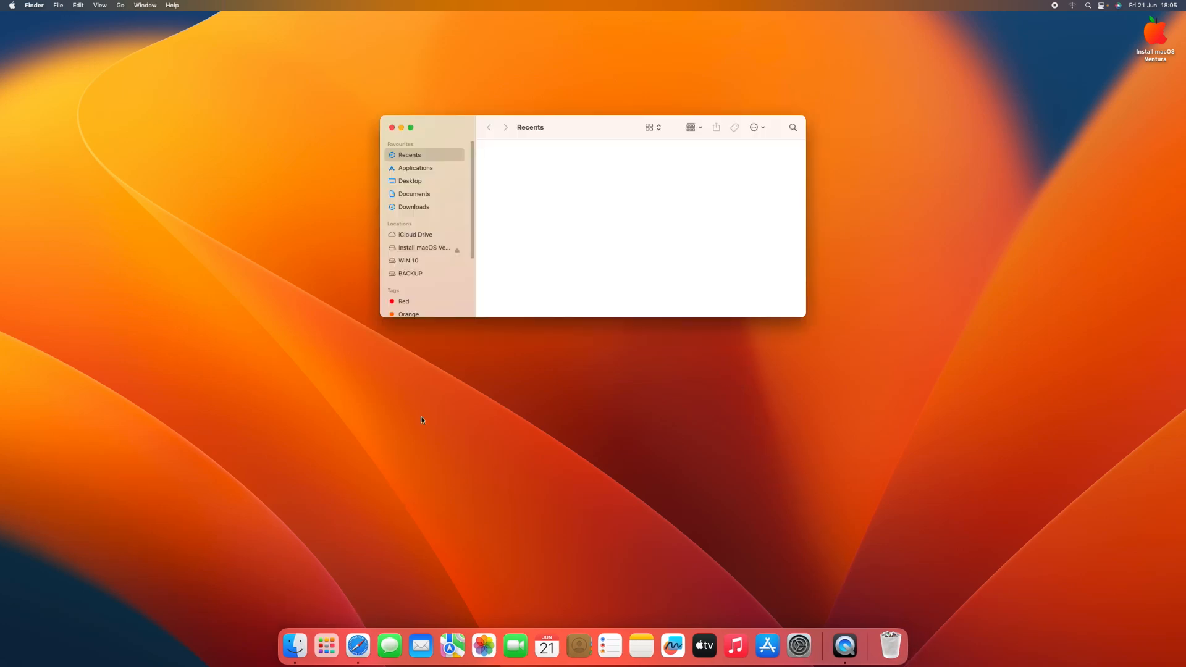
pyautogui.click(424, 206)
pyautogui.click(576, 161)
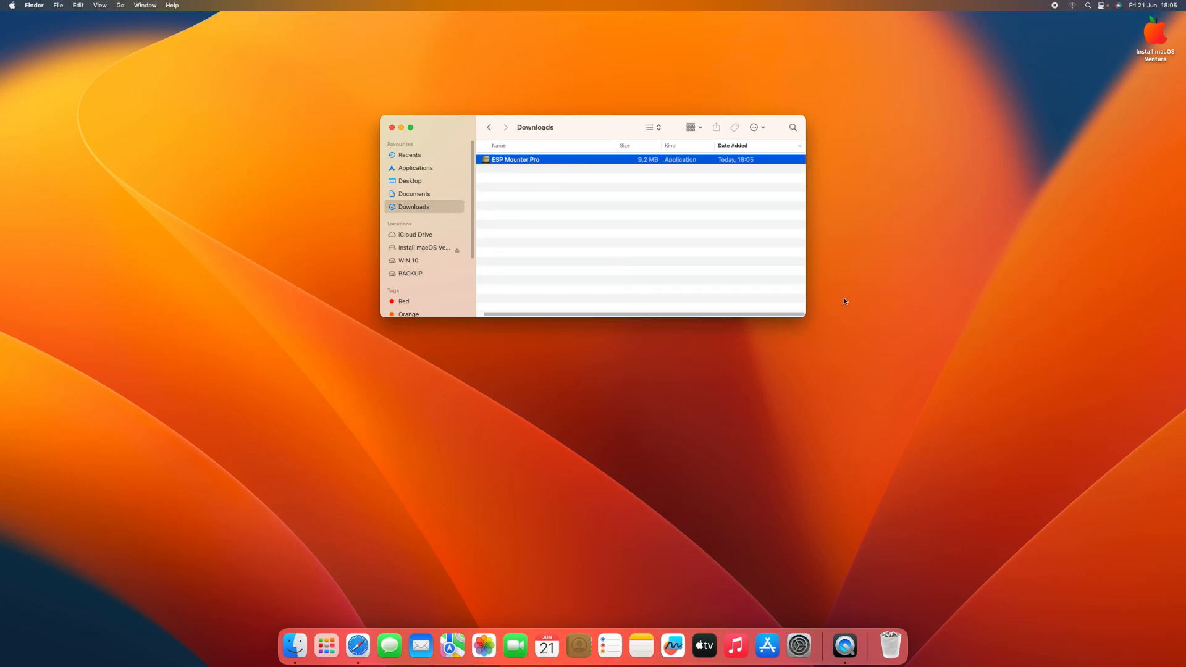
pyautogui.moveTo(595, 132); pyautogui.dragTo(500, 196)
# Step: Try to open ESP Mounter Pro from the desktop and dismiss the security warning
pyautogui.click(208, 326)
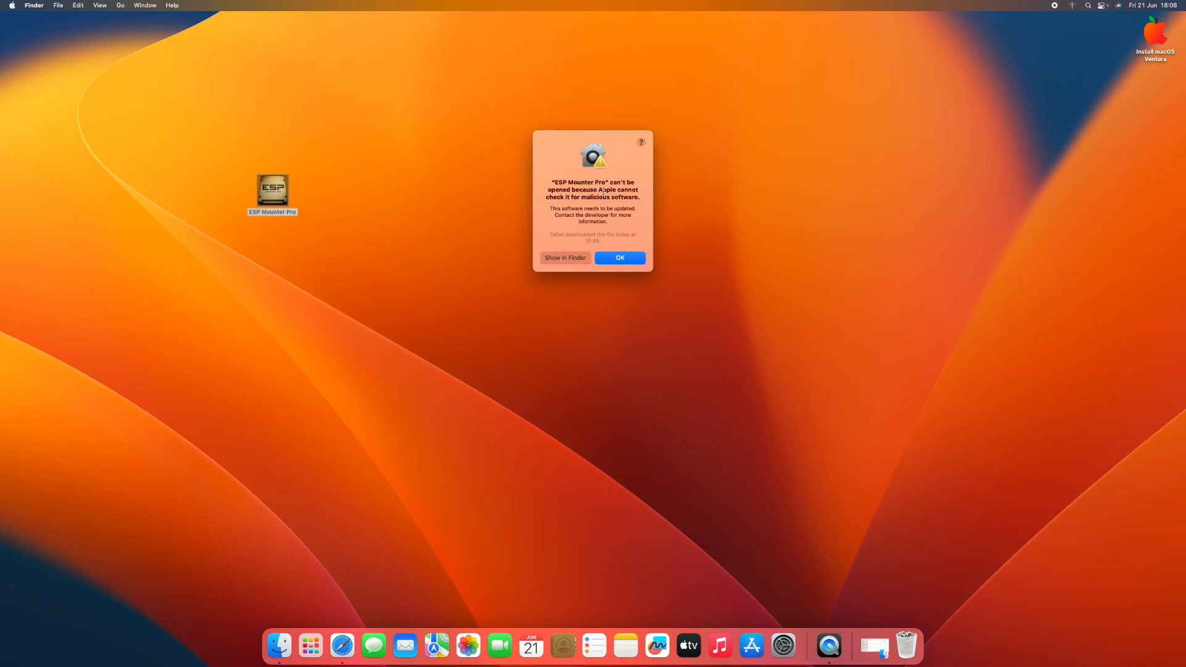
pyautogui.click(609, 260)
pyautogui.click(371, 192)
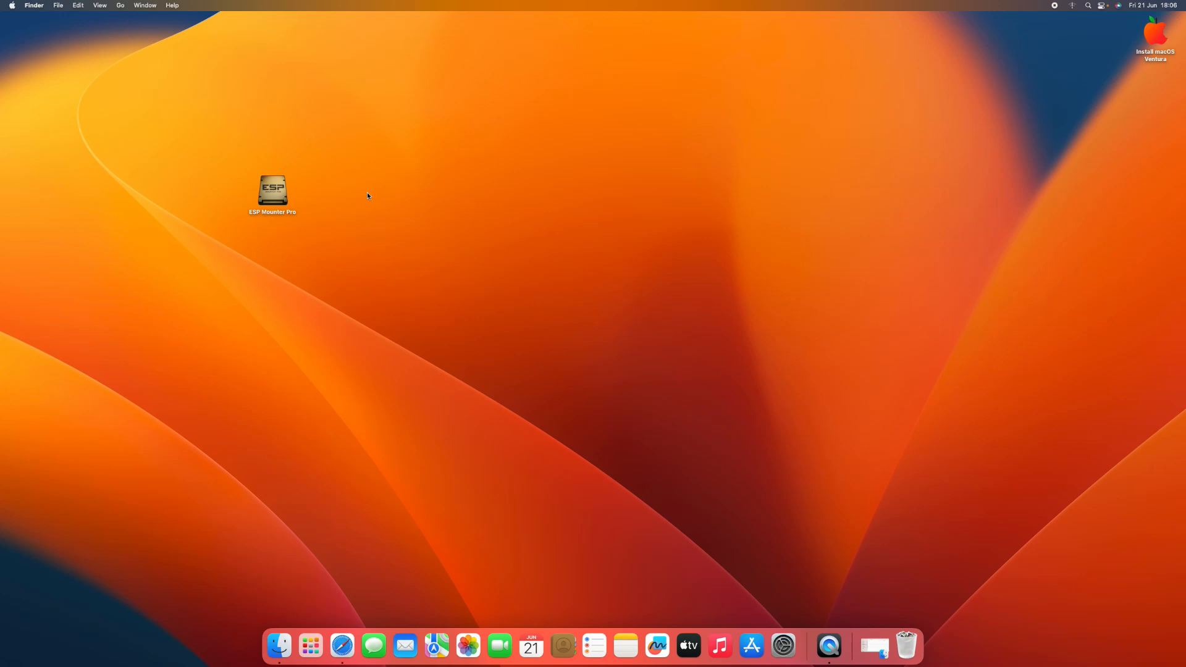
# Step: Allow the blocked ESP Mounter Pro in the Privacy & Security settings, authorising with the account password, and open the app
pyautogui.click(14, 8)
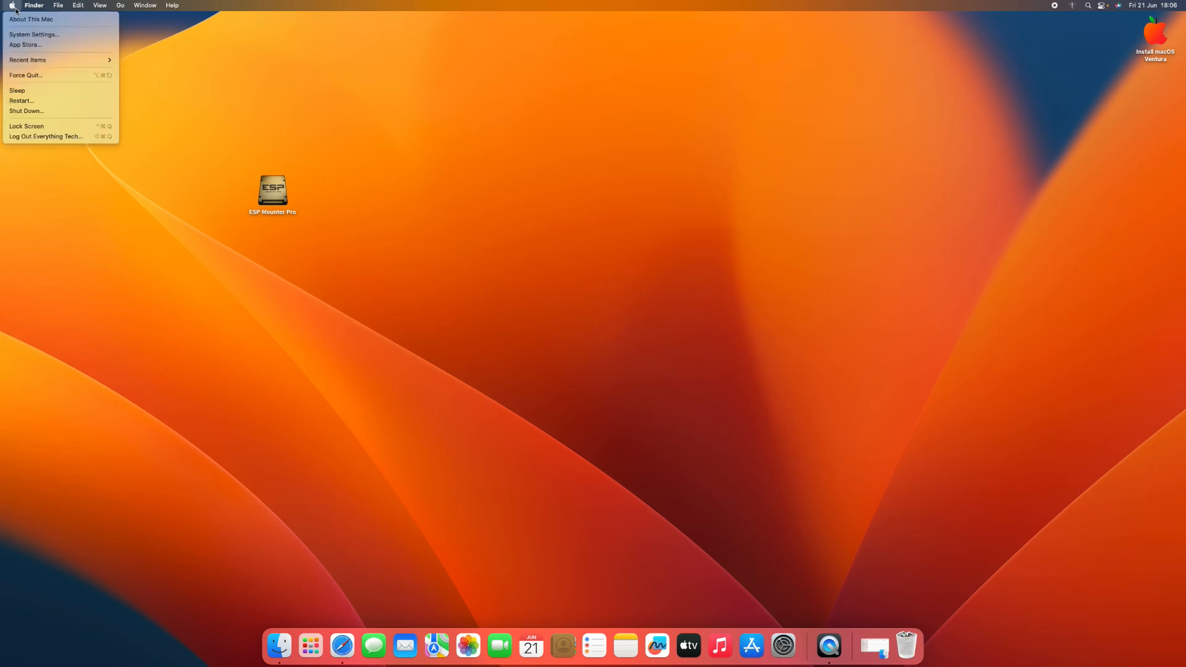
pyautogui.click(26, 34)
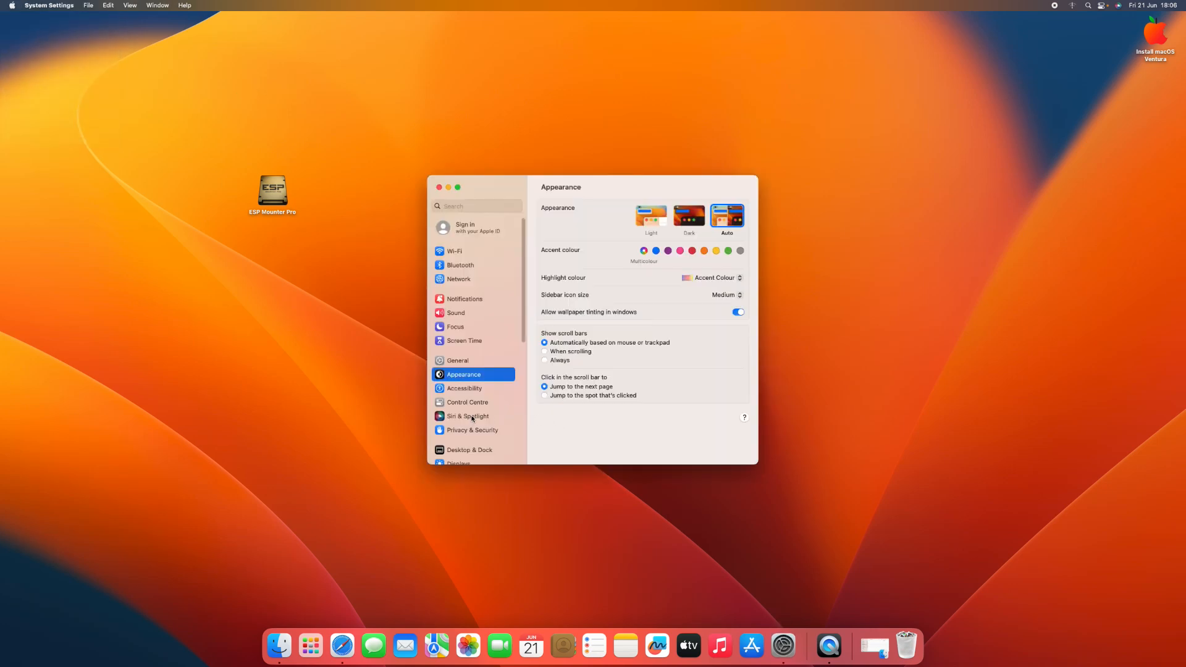
pyautogui.click(477, 431)
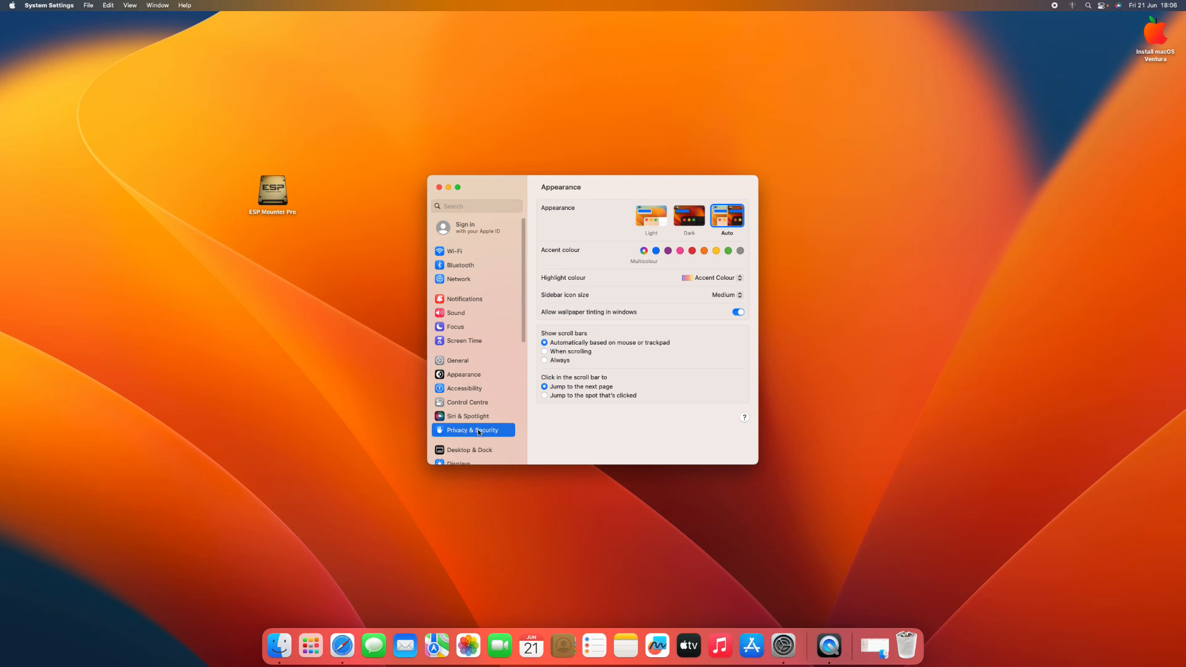
pyautogui.scroll(-10, 609, 358)
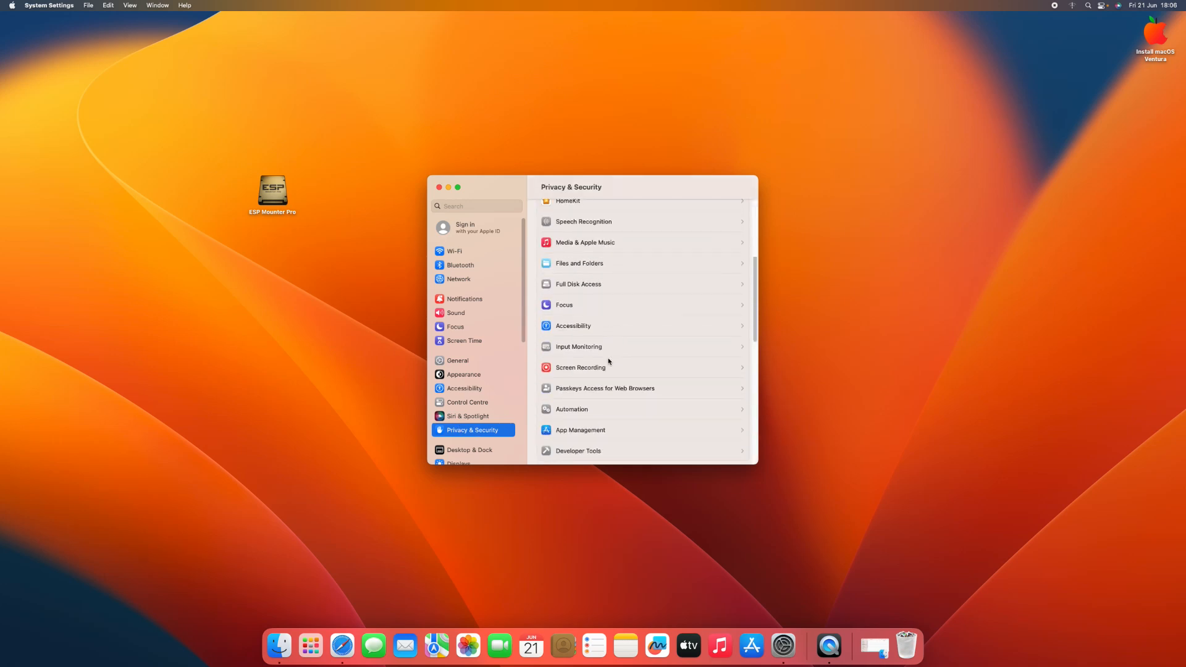
pyautogui.scroll(-10, 609, 362)
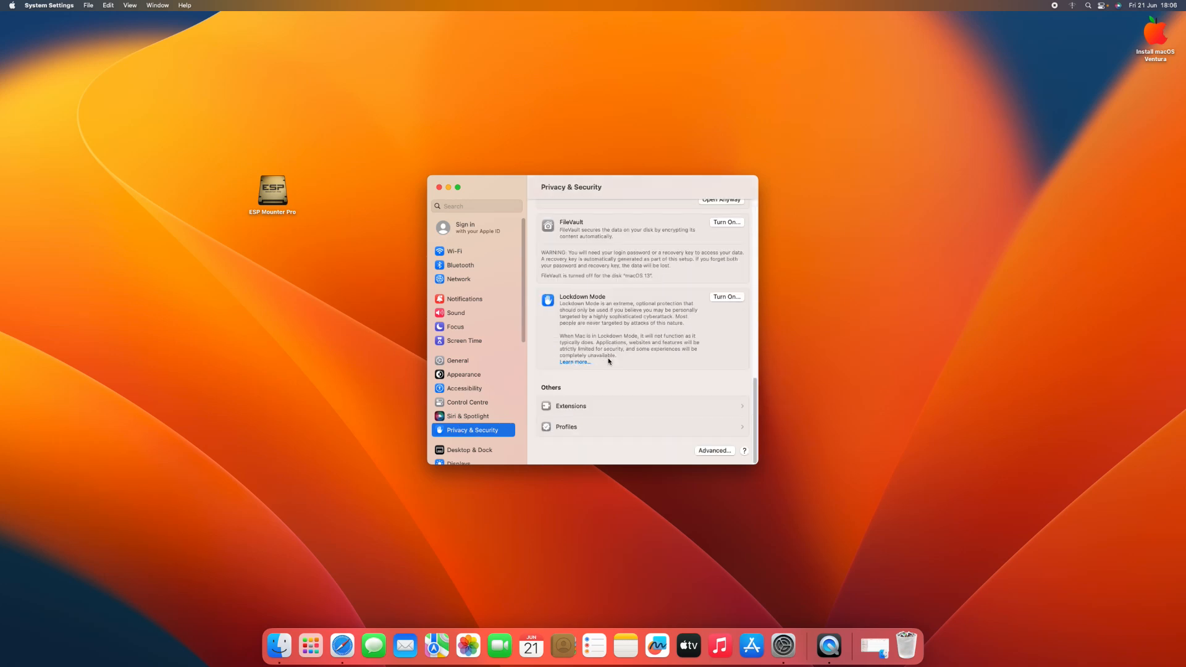
pyautogui.scroll(5, 609, 361)
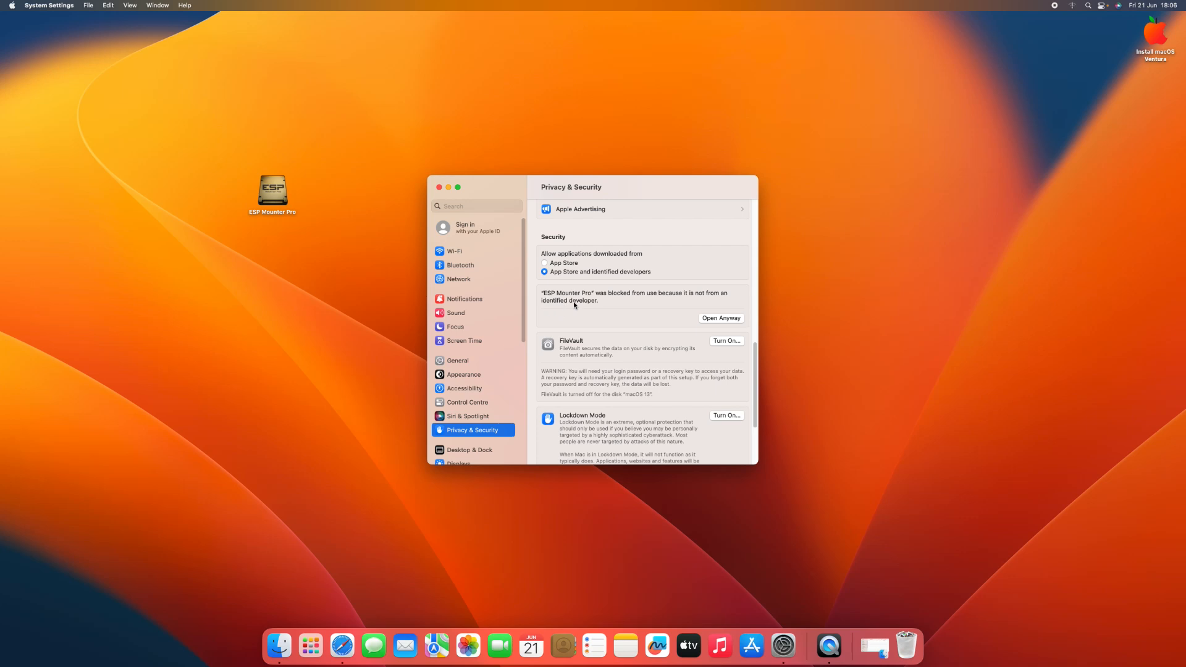
pyautogui.click(729, 319)
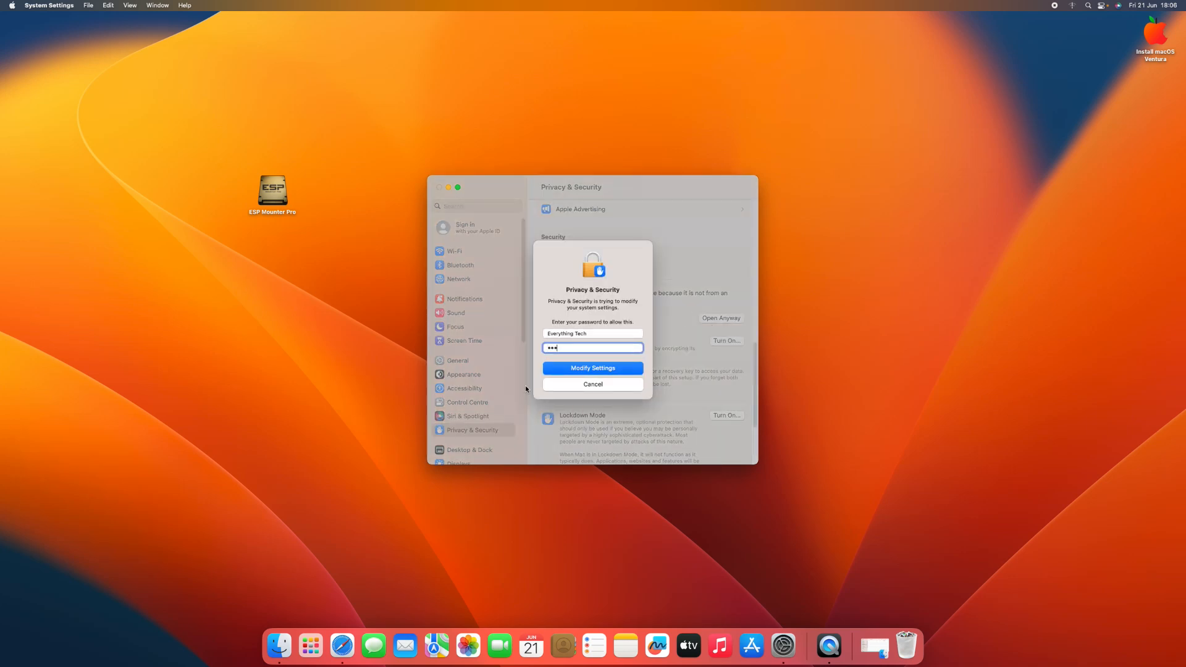
pyautogui.click(568, 371)
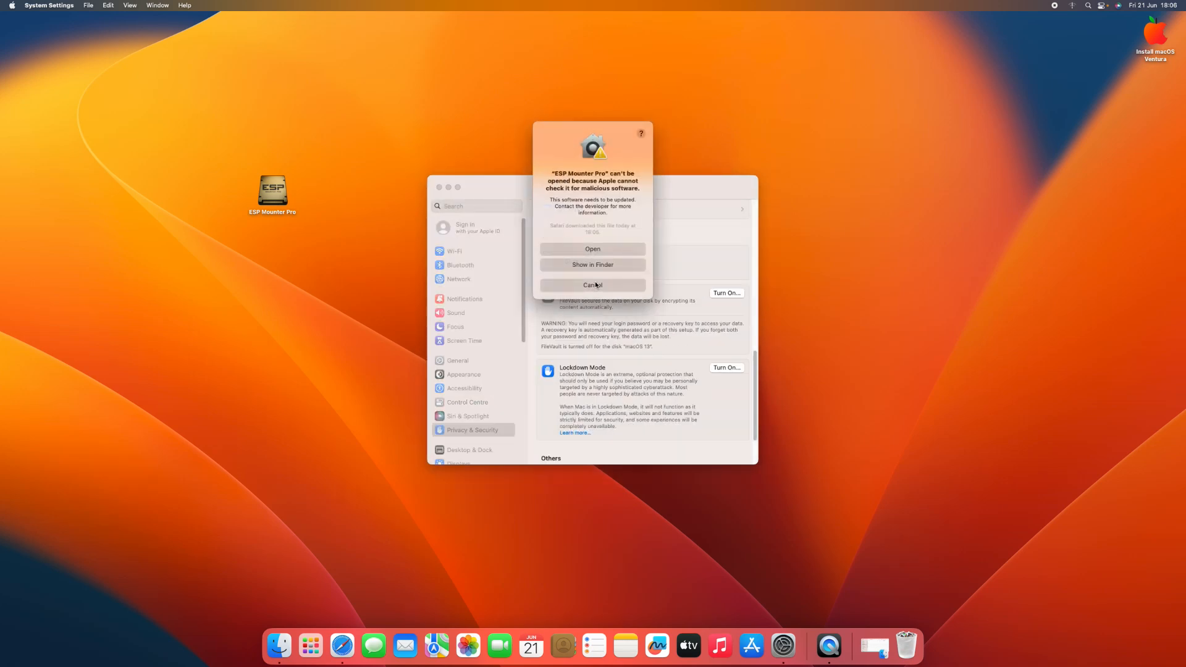
pyautogui.click(586, 250)
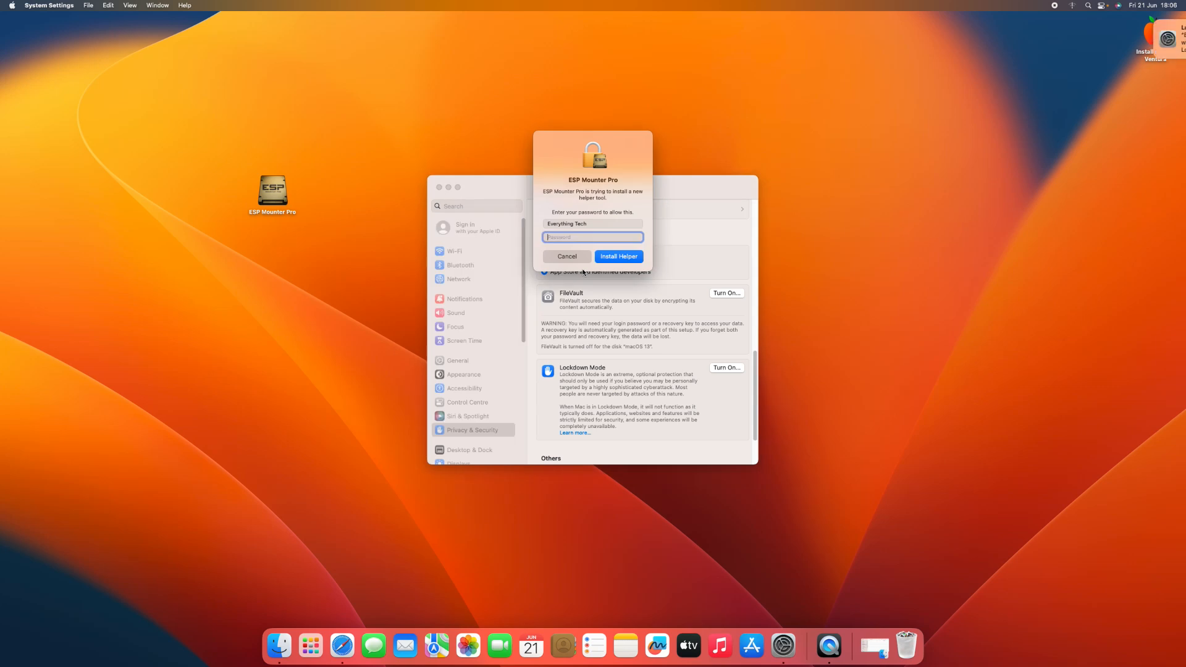
# Step: Enter the account password to install the ESP Mounter Pro helper tool and close System Settings
pyautogui.write('•••••')
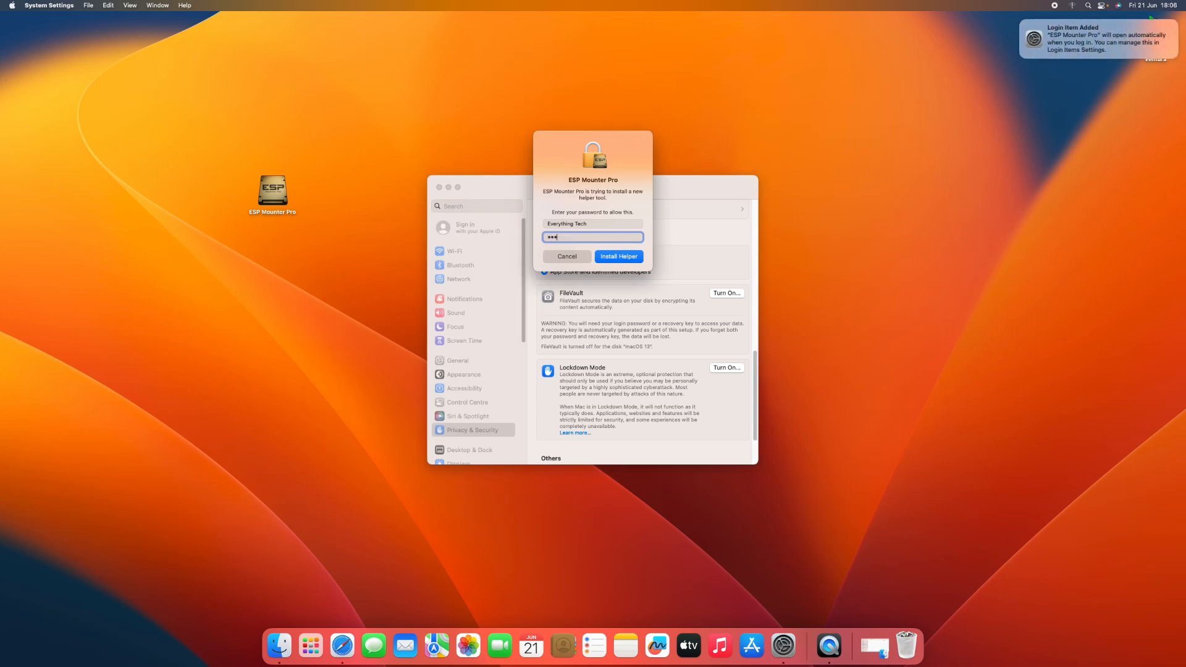
pyautogui.click(605, 255)
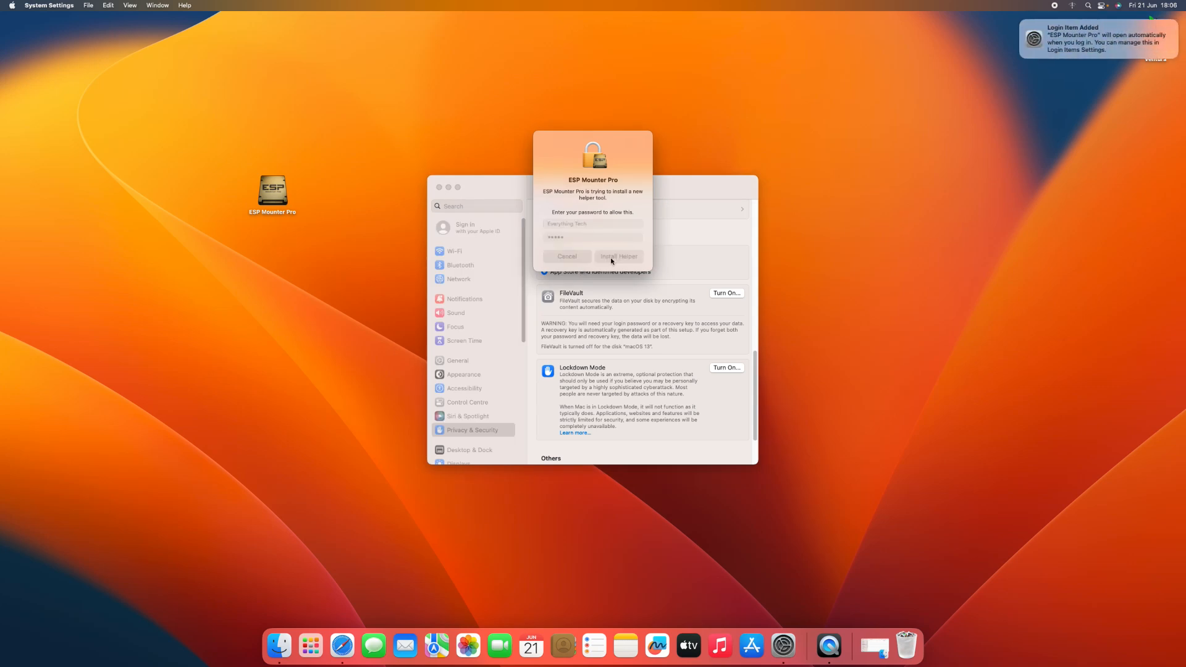
pyautogui.click(439, 188)
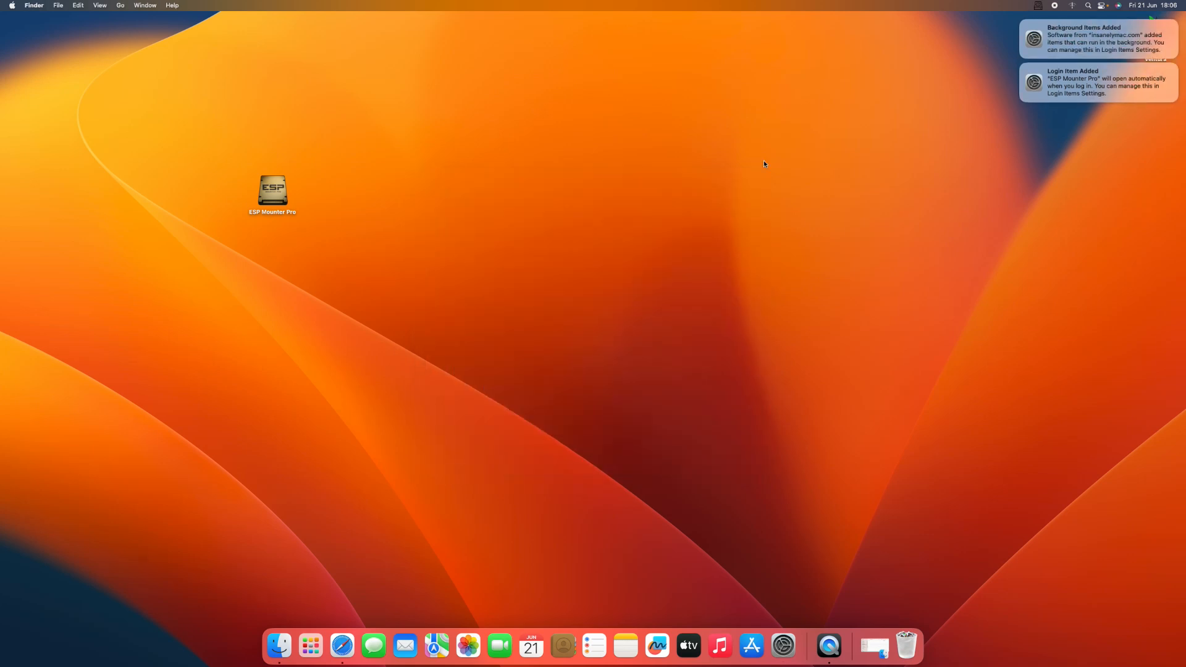
# Step: Open the ESP Mounter Pro disk list, allow it to access files on removable volumes and show all disks
pyautogui.click(1038, 7)
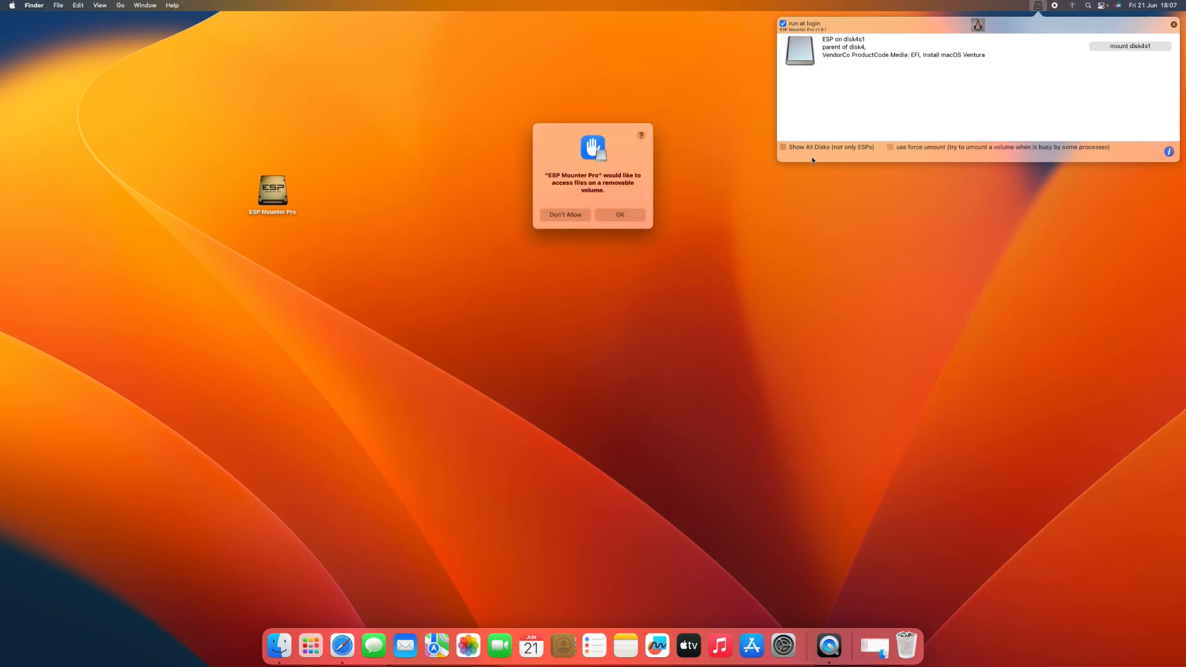
pyautogui.click(609, 214)
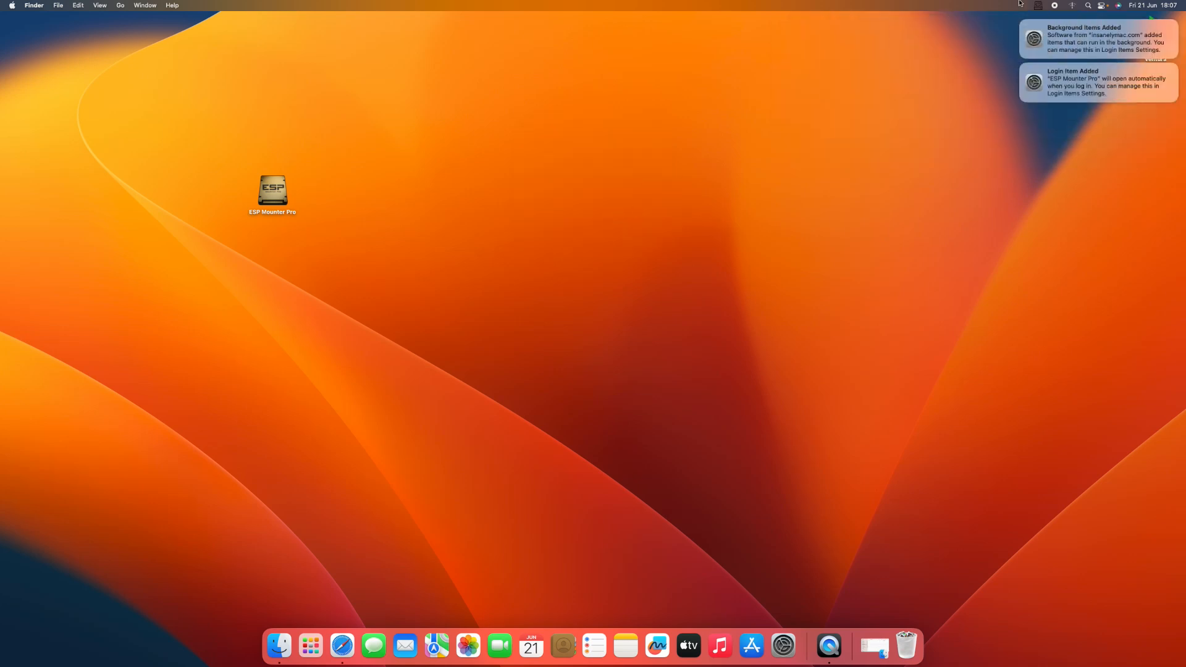
pyautogui.click(1038, 5)
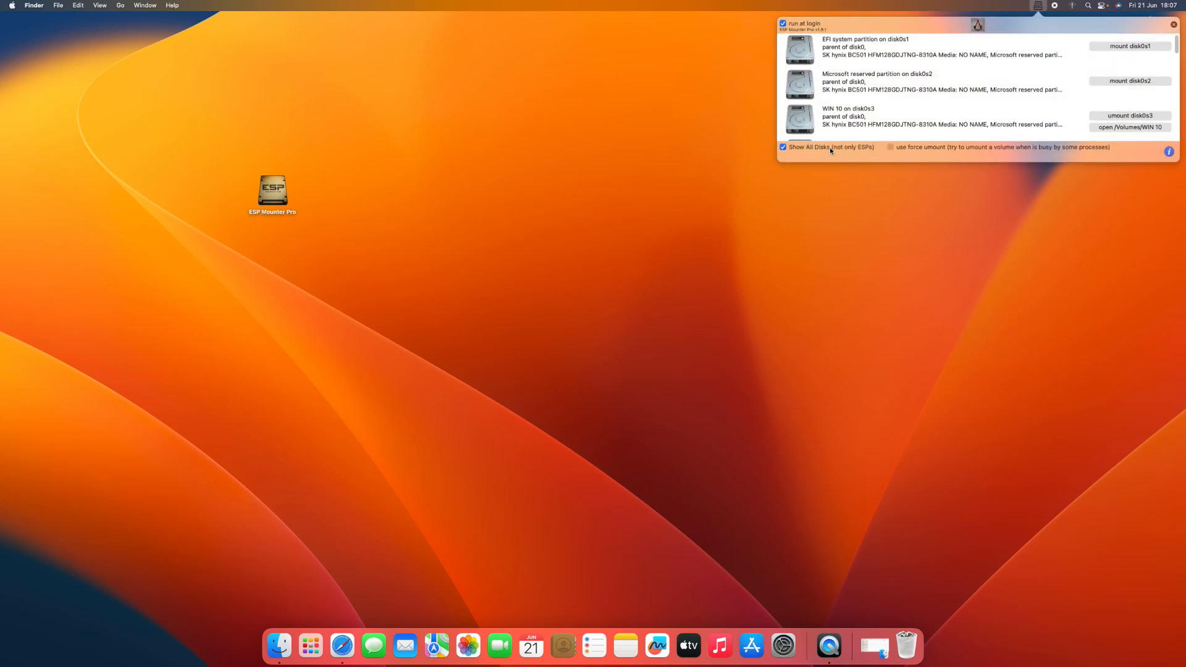
# Step: Examine the partitions of each disk listed in ESP Mounter Pro, starting with the EFI system partition on disk0s1
pyautogui.click(880, 54)
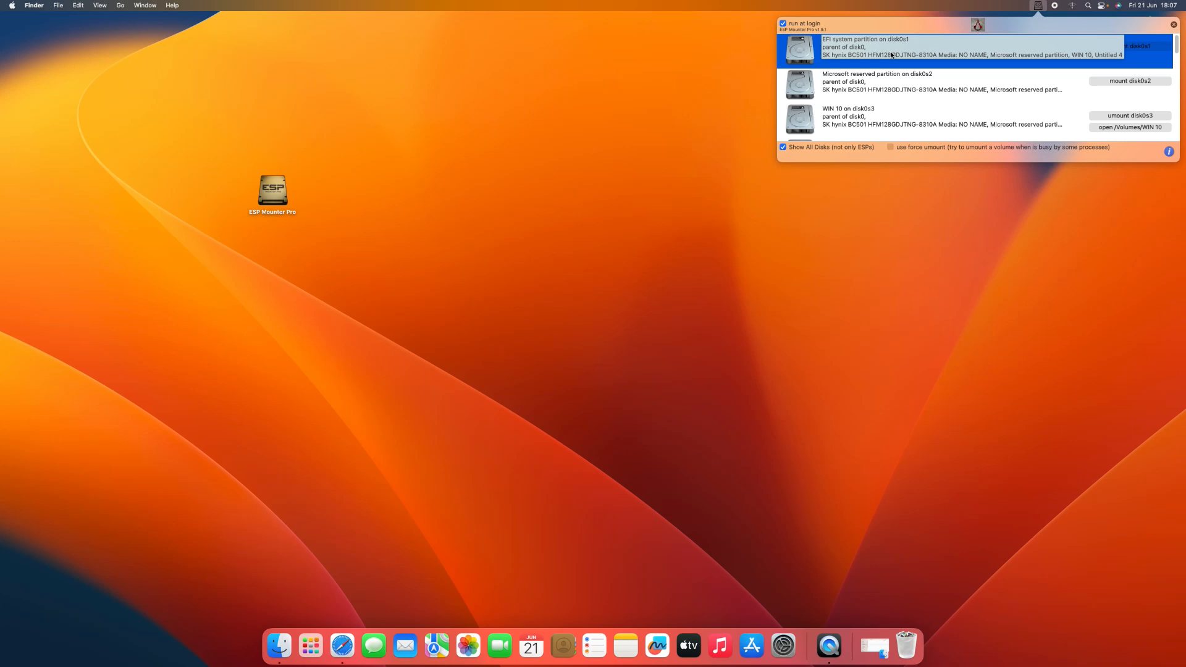
pyautogui.click(868, 91)
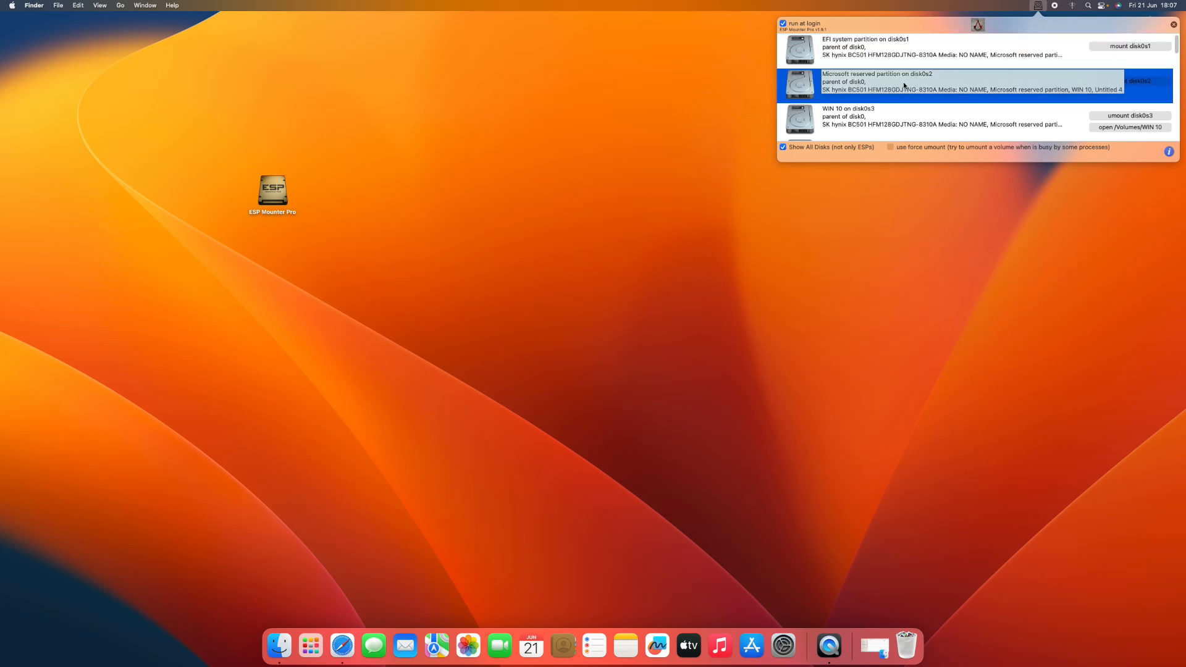
pyautogui.click(863, 124)
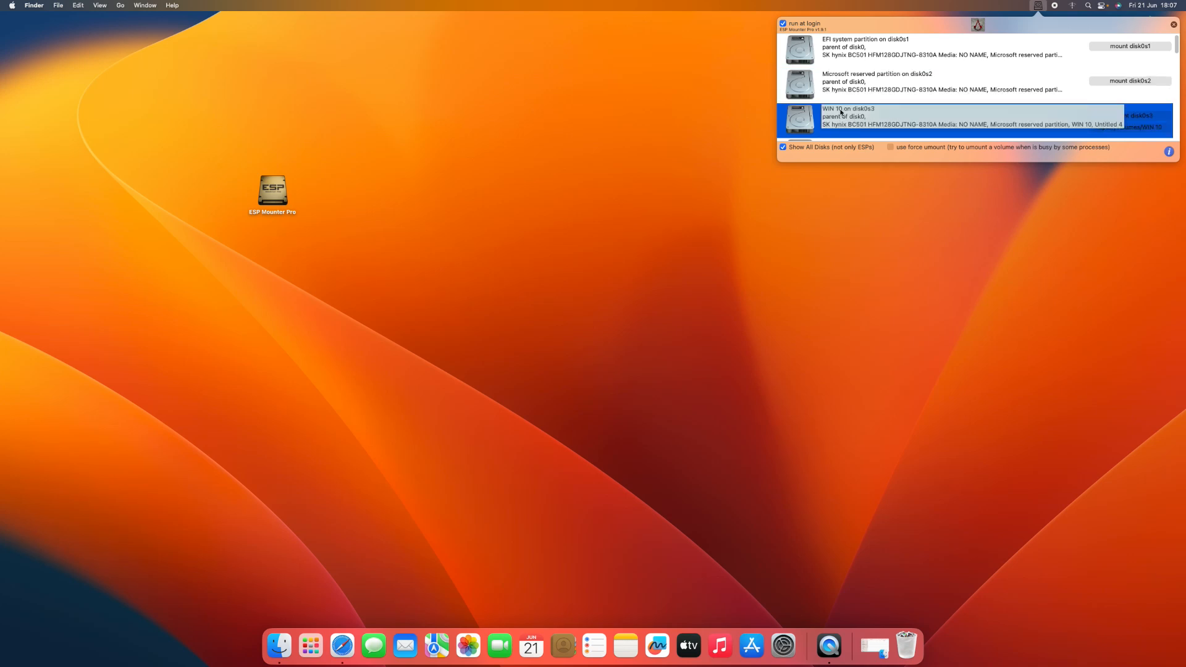
pyautogui.scroll(-3, 861, 103)
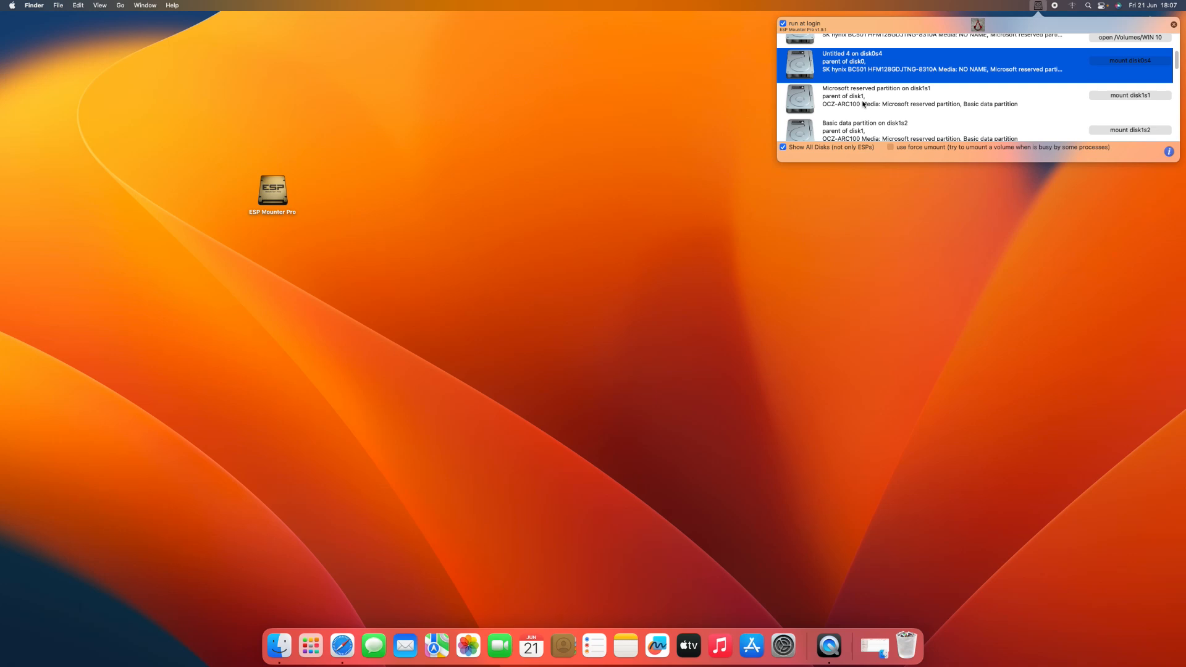
pyautogui.click(862, 104)
pyautogui.scroll(-1, 860, 104)
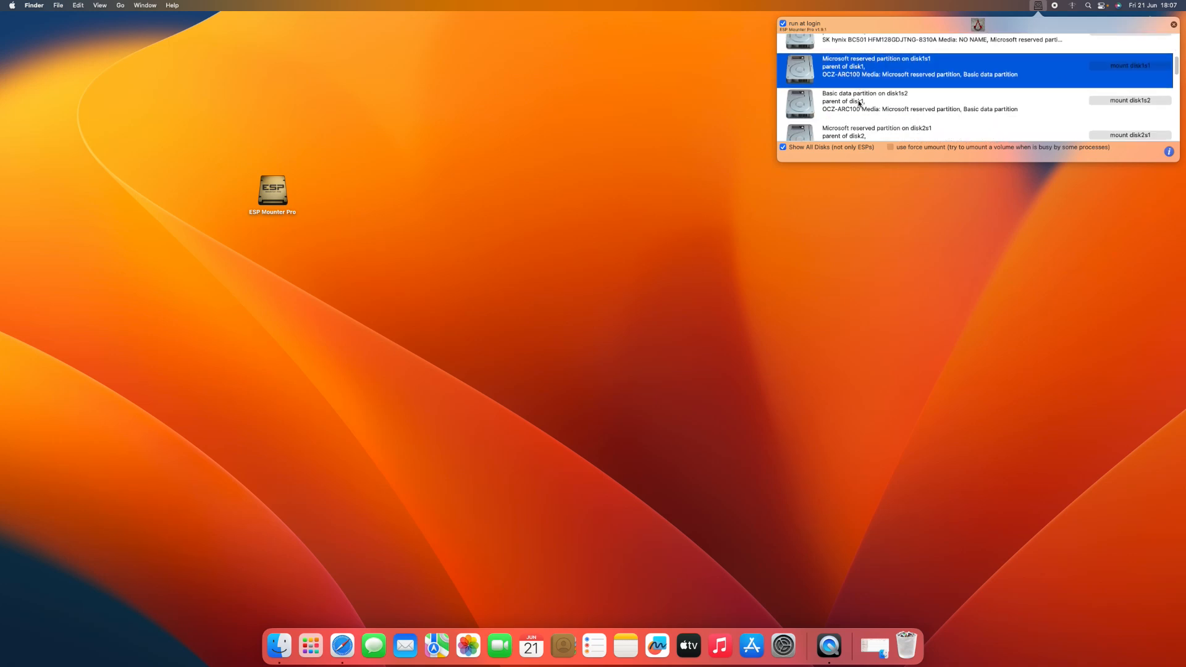
pyautogui.click(858, 104)
pyautogui.scroll(-1, 862, 103)
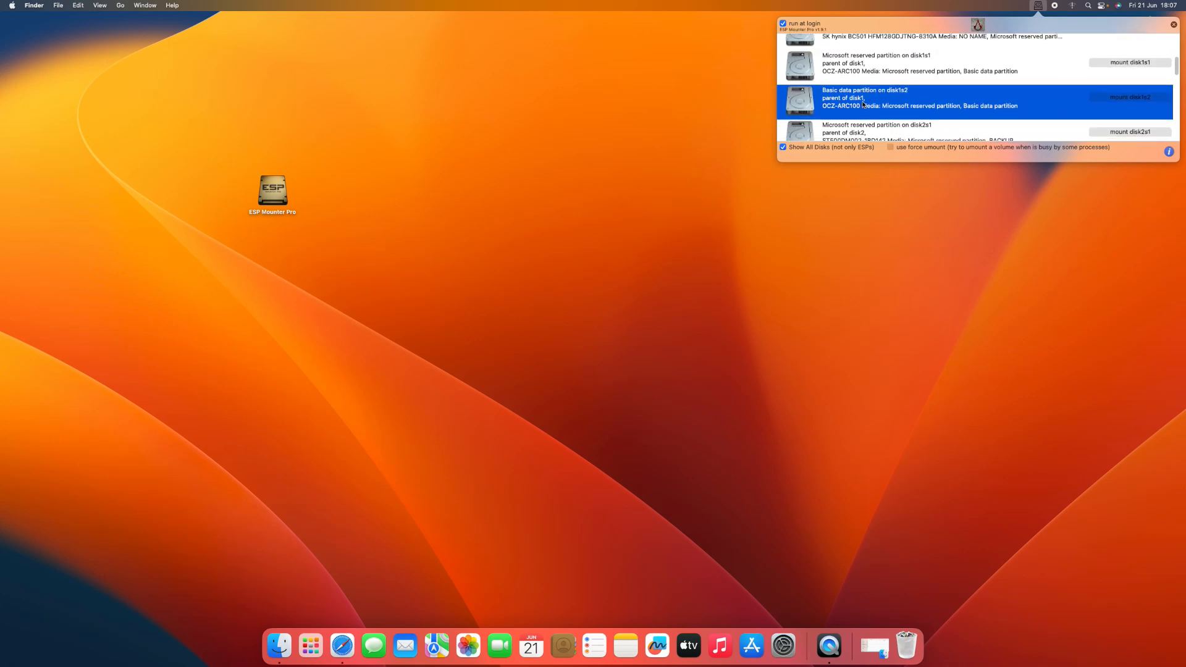
pyautogui.scroll(-3, 859, 105)
pyautogui.scroll(-5, 858, 105)
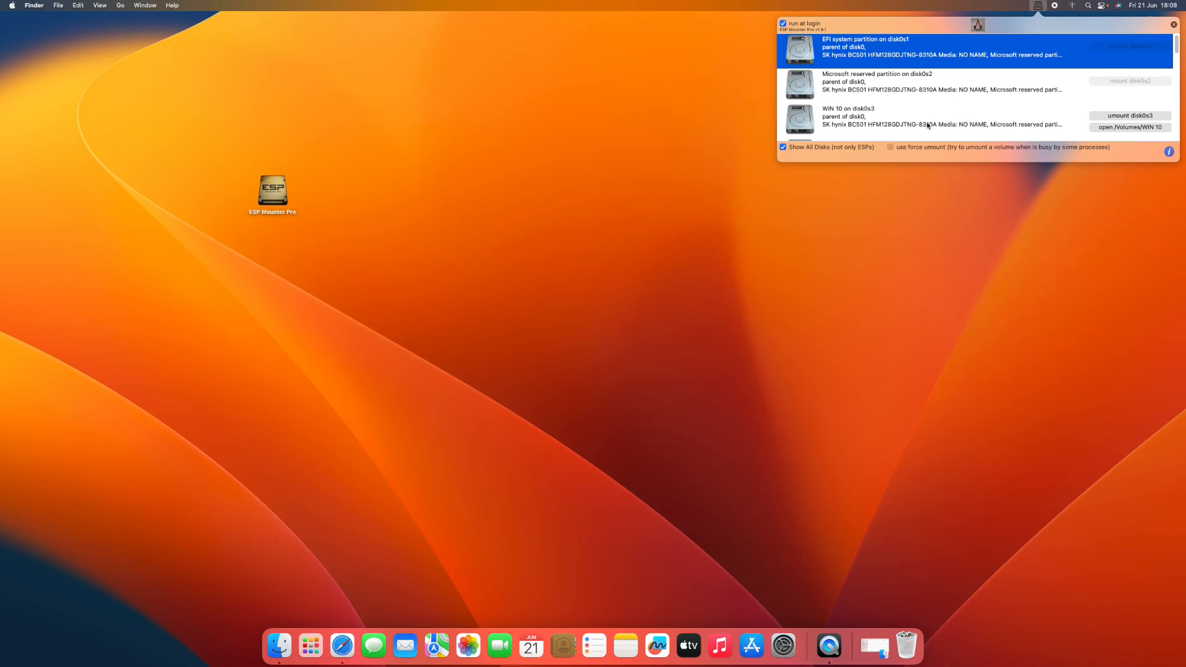
pyautogui.scroll(-10, 860, 125)
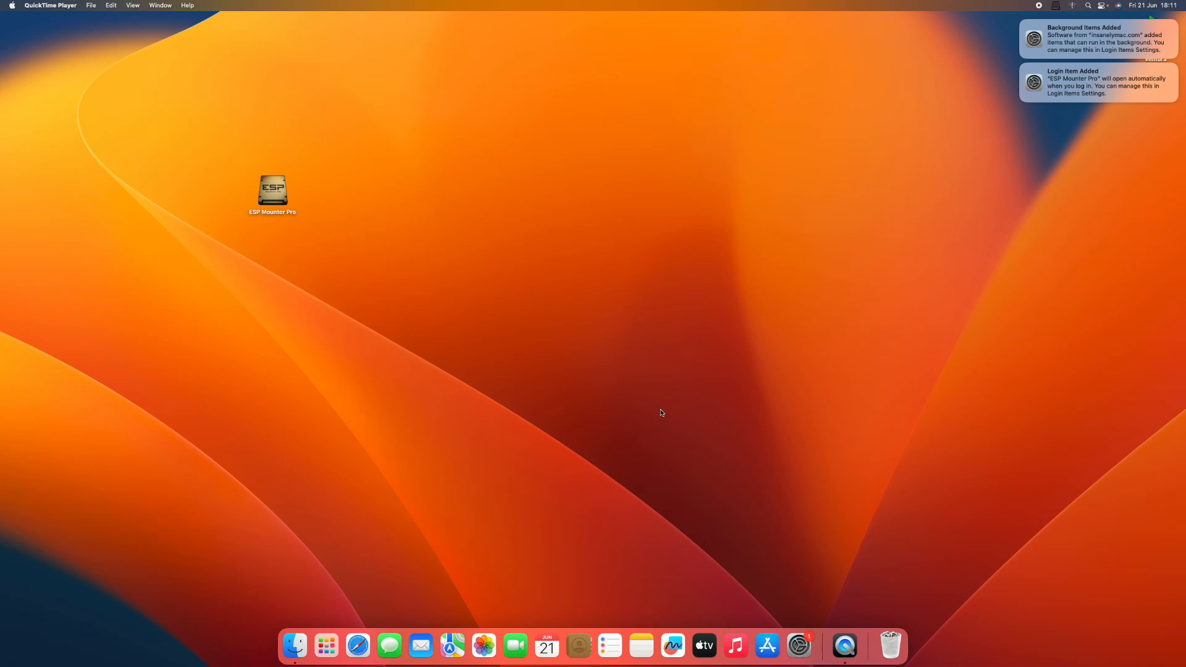
# Step: Show all disks in ESP Mounter Pro, mount the EFI system partition on disk0s1 and open its NO NAME volume
pyautogui.click(1056, 6)
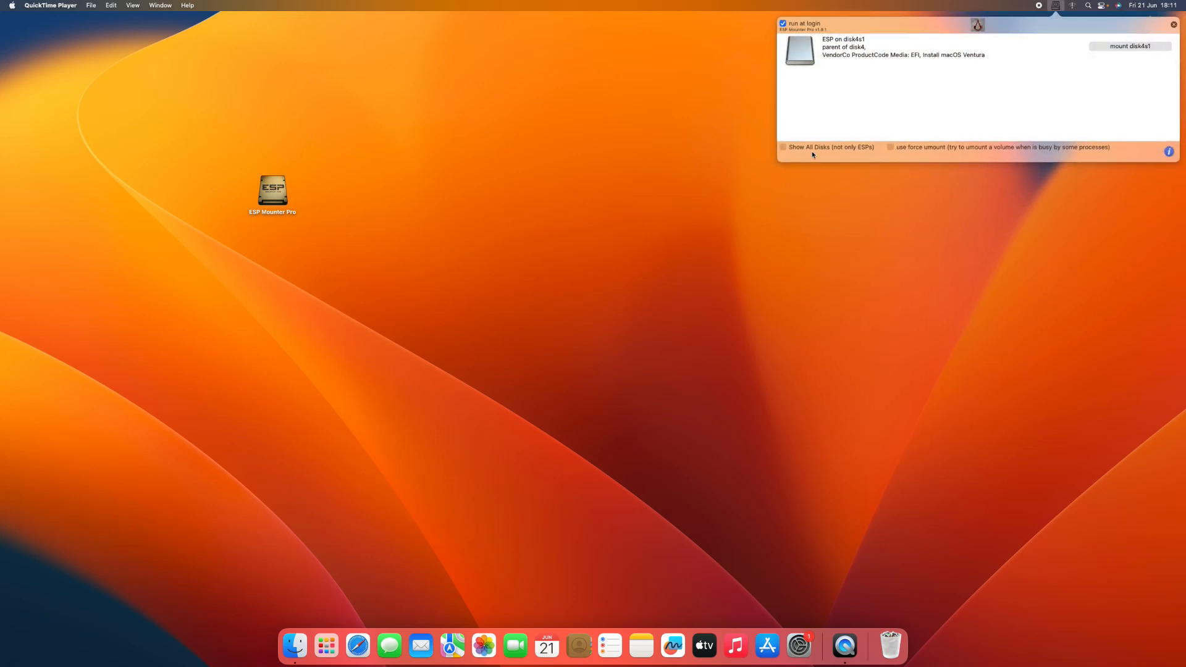
pyautogui.click(811, 147)
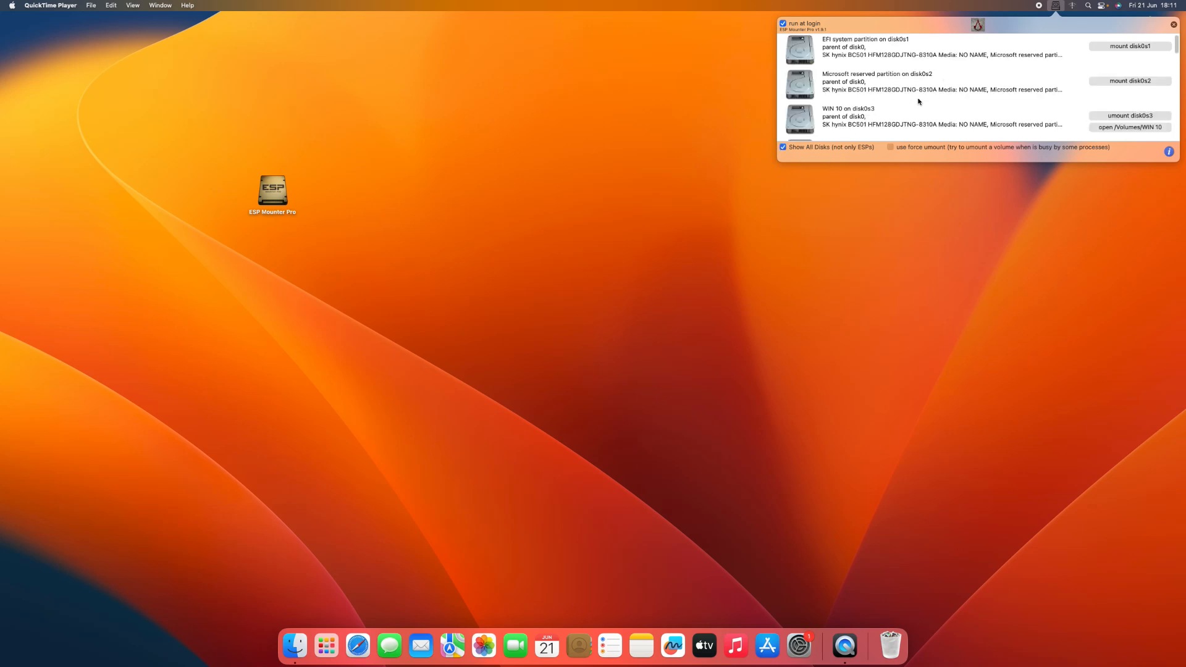
pyautogui.click(956, 56)
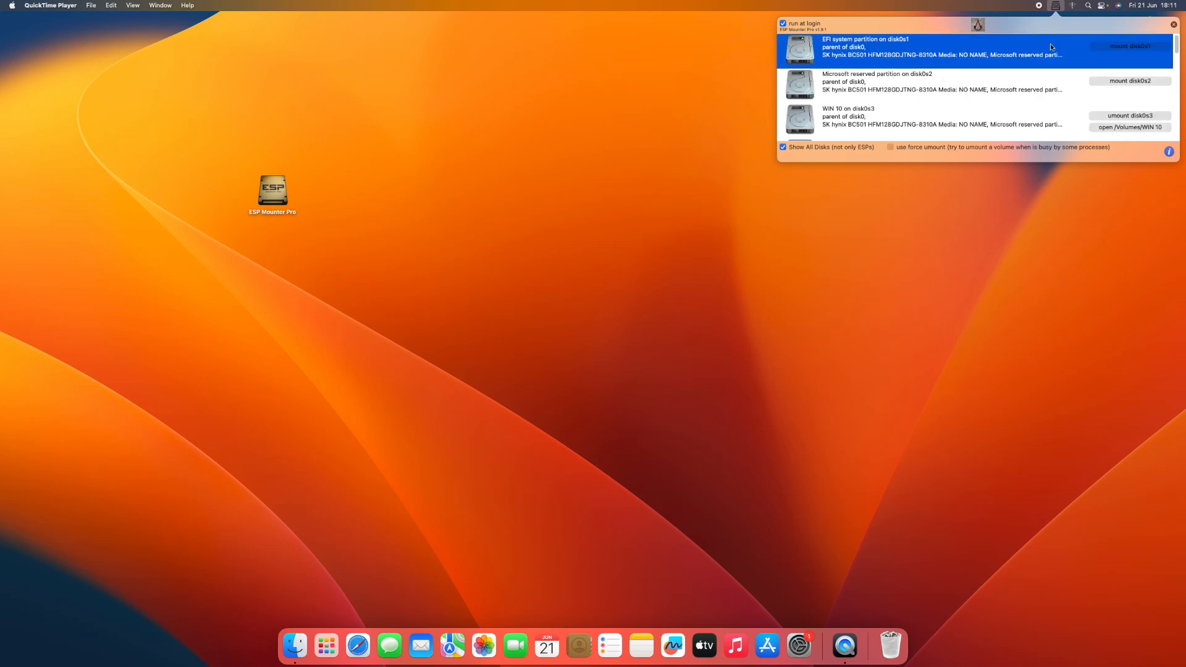
pyautogui.click(1121, 47)
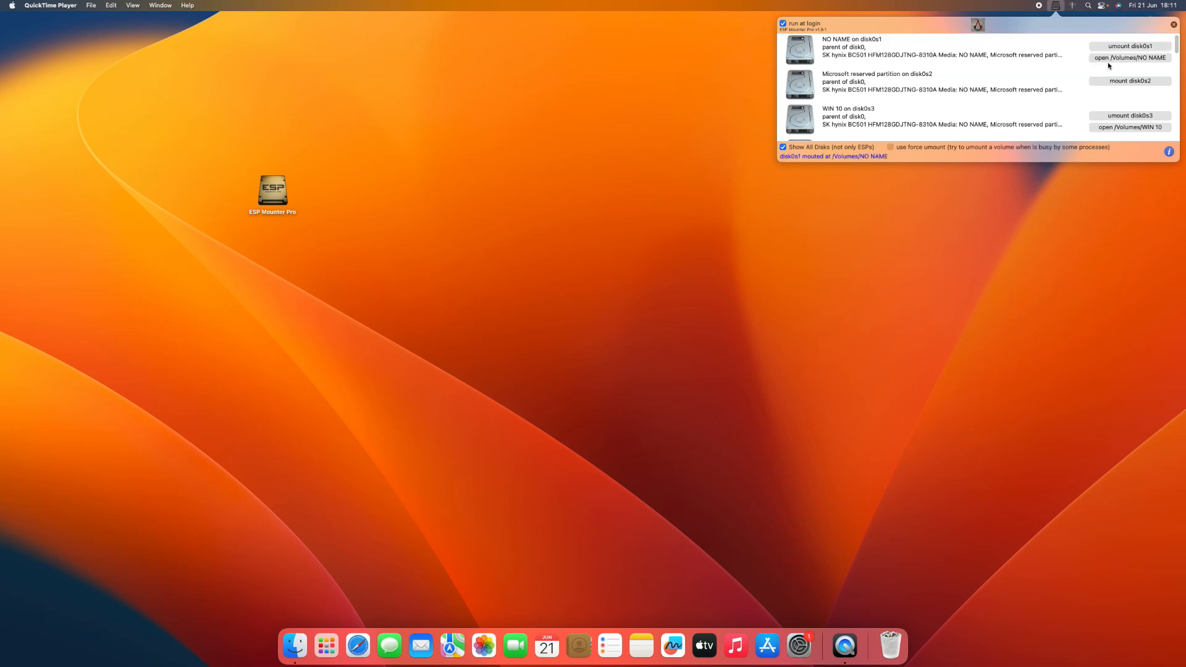
pyautogui.click(1111, 58)
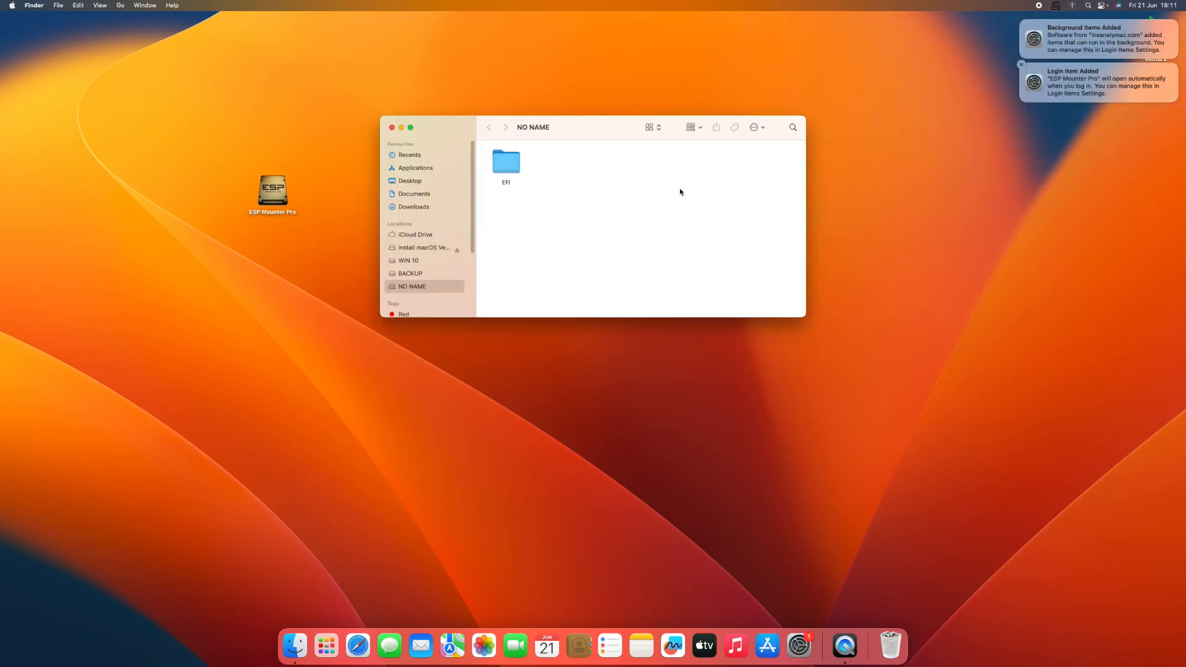
pyautogui.click(498, 165)
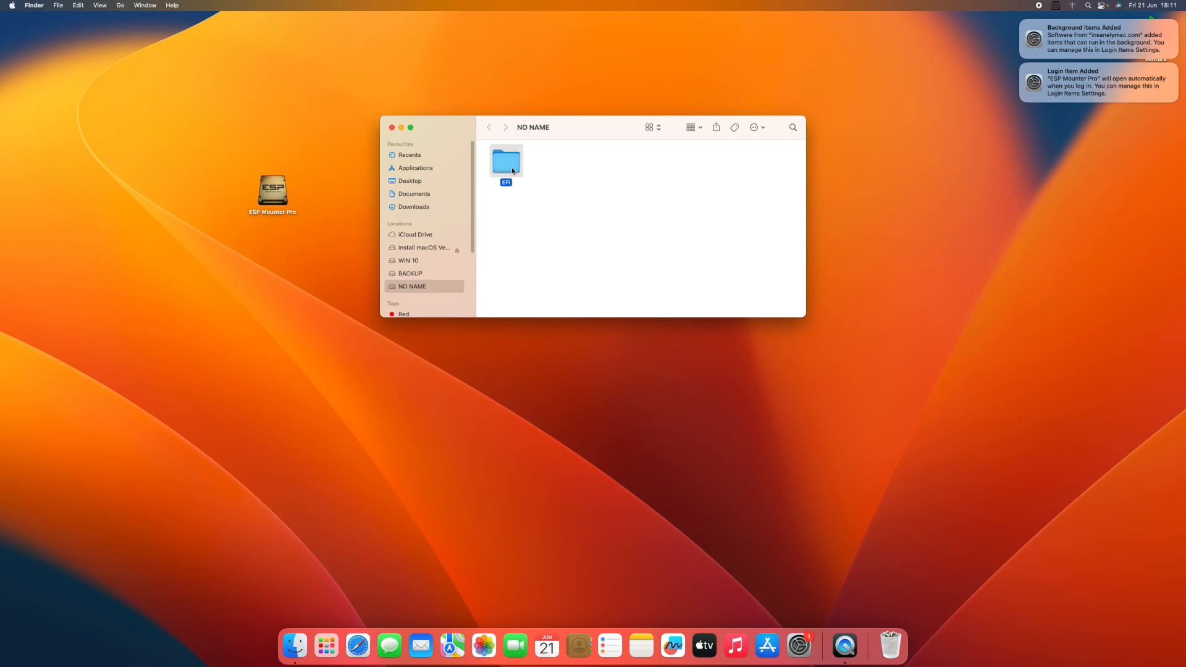
# Step: Mount the installer USB's ESP on disk4s1, open its EFI volume and arrange the two volume windows
pyautogui.click(1055, 7)
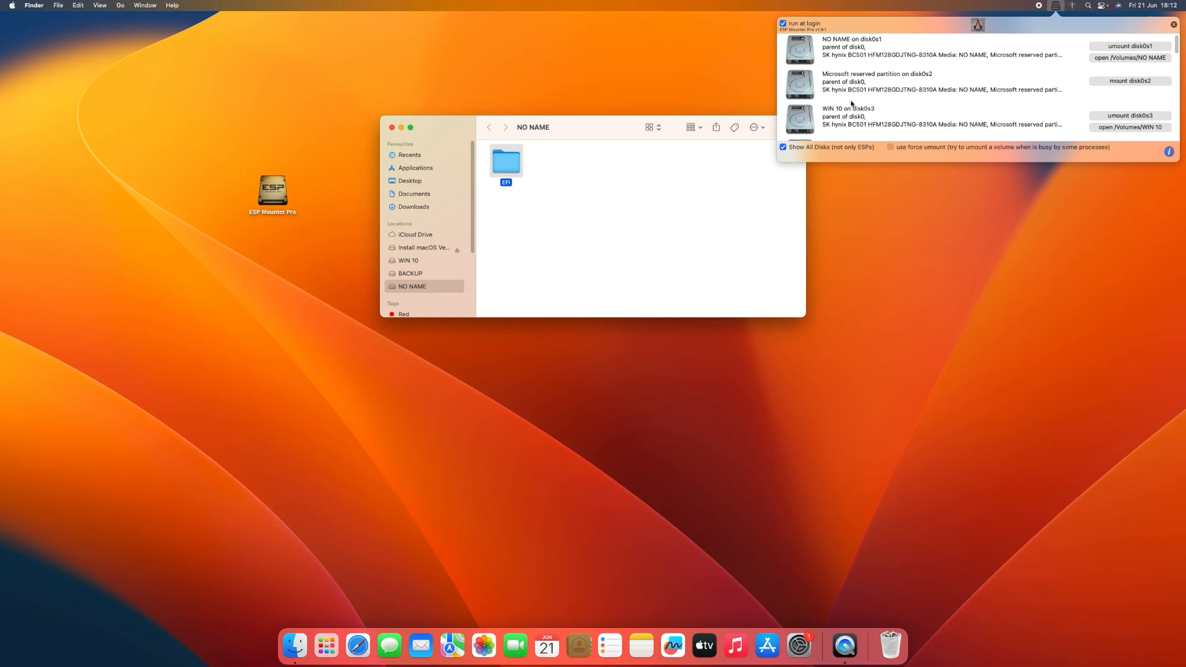
pyautogui.scroll(-10, 869, 103)
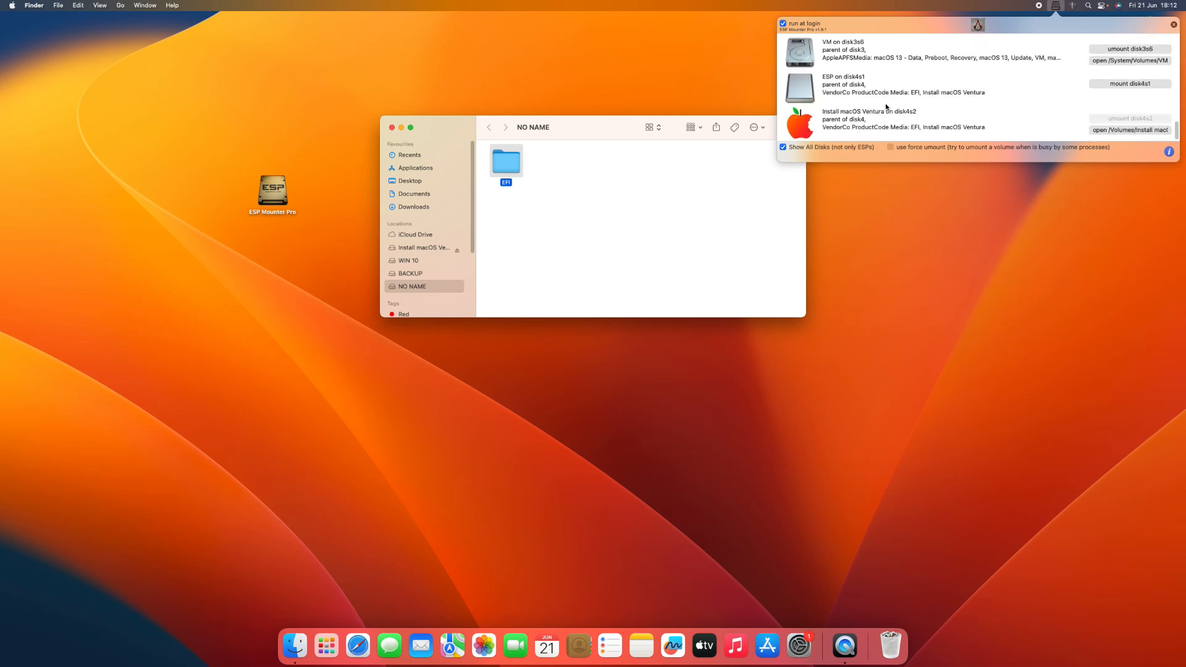
pyautogui.click(828, 96)
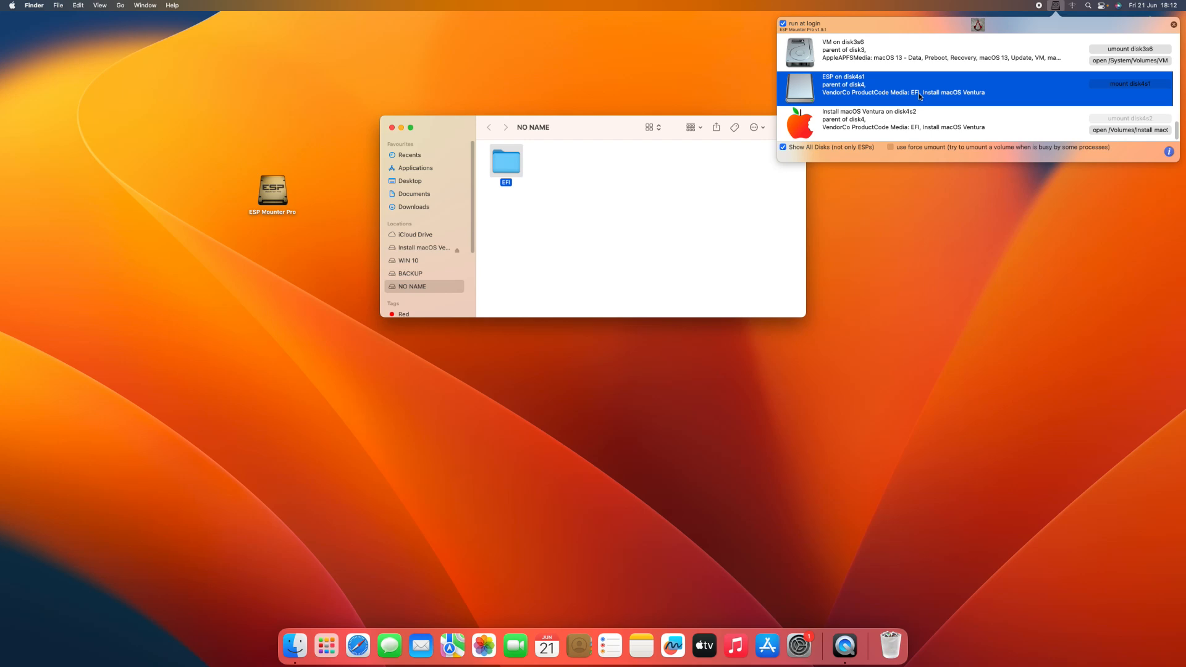
pyautogui.click(1122, 86)
pyautogui.click(1118, 95)
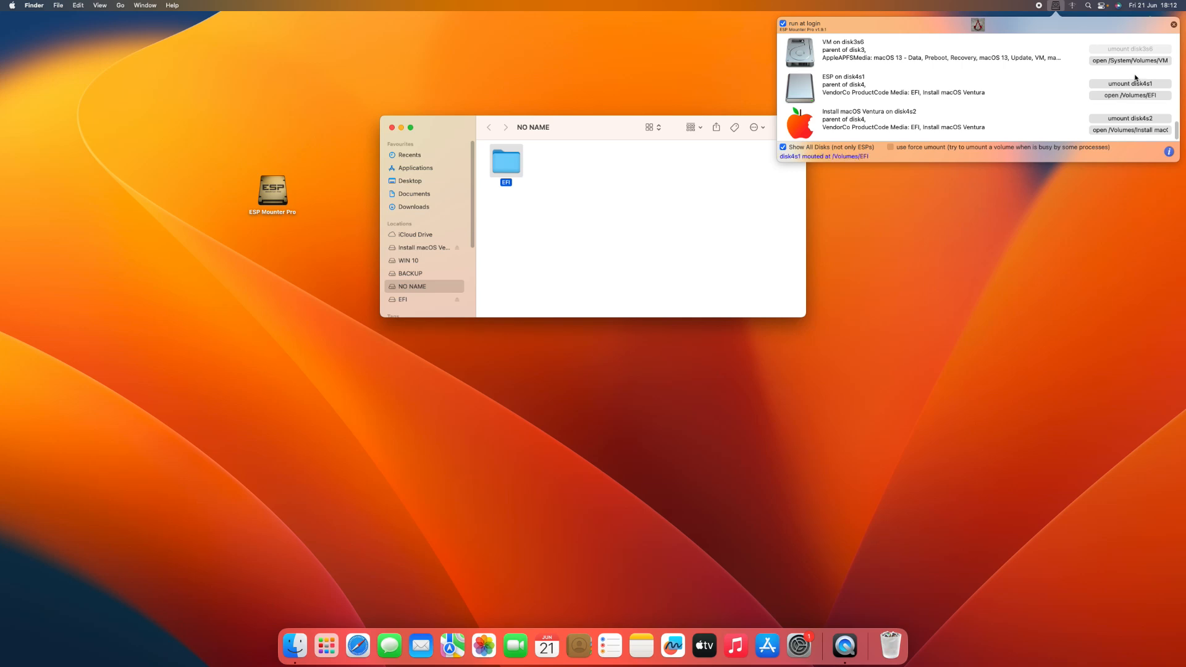
pyautogui.moveTo(564, 148); pyautogui.dragTo(740, 310)
pyautogui.click(708, 342)
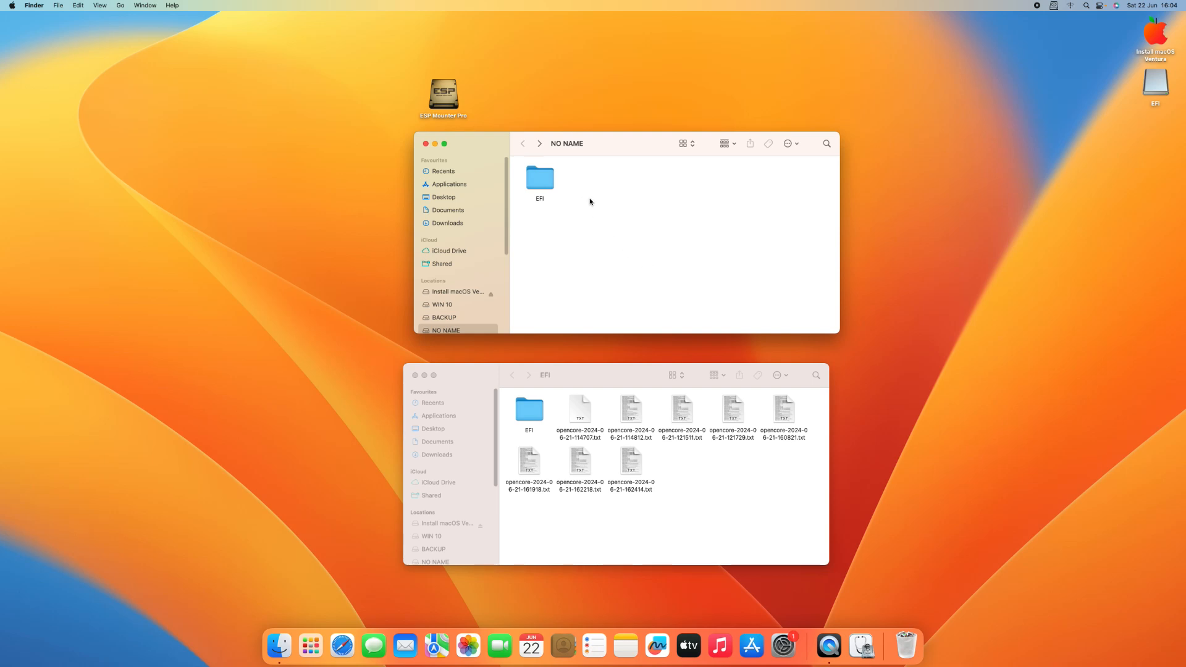
# Step: Open the EFI folder in both the NO NAME volume and the USB's EFI volume, keeping both windows visible
pyautogui.moveTo(610, 143); pyautogui.dragTo(637, 140)
pyautogui.doubleClick(567, 176)
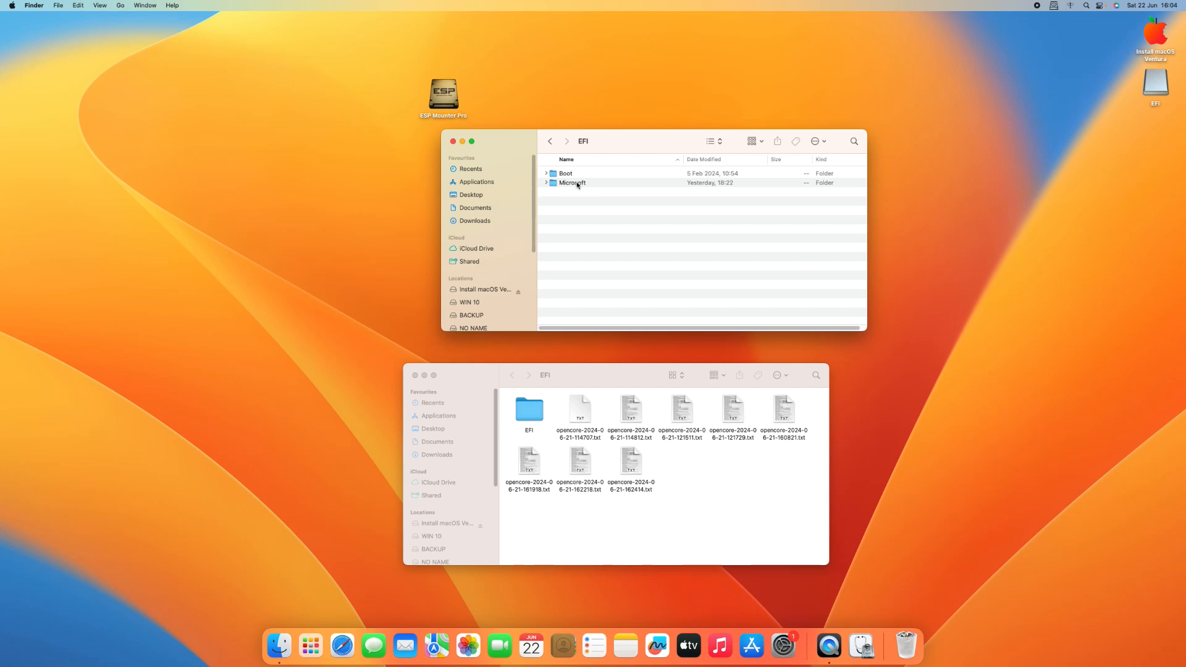
pyautogui.click(646, 390)
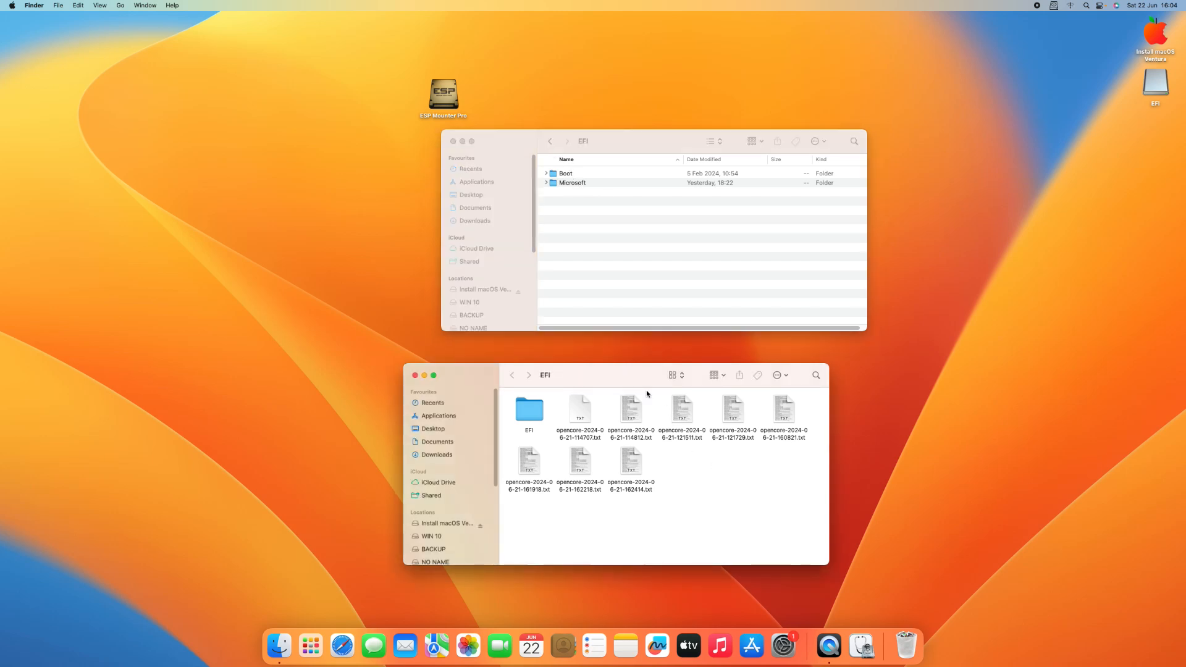
pyautogui.moveTo(599, 378); pyautogui.dragTo(720, 365)
pyautogui.doubleClick(659, 396)
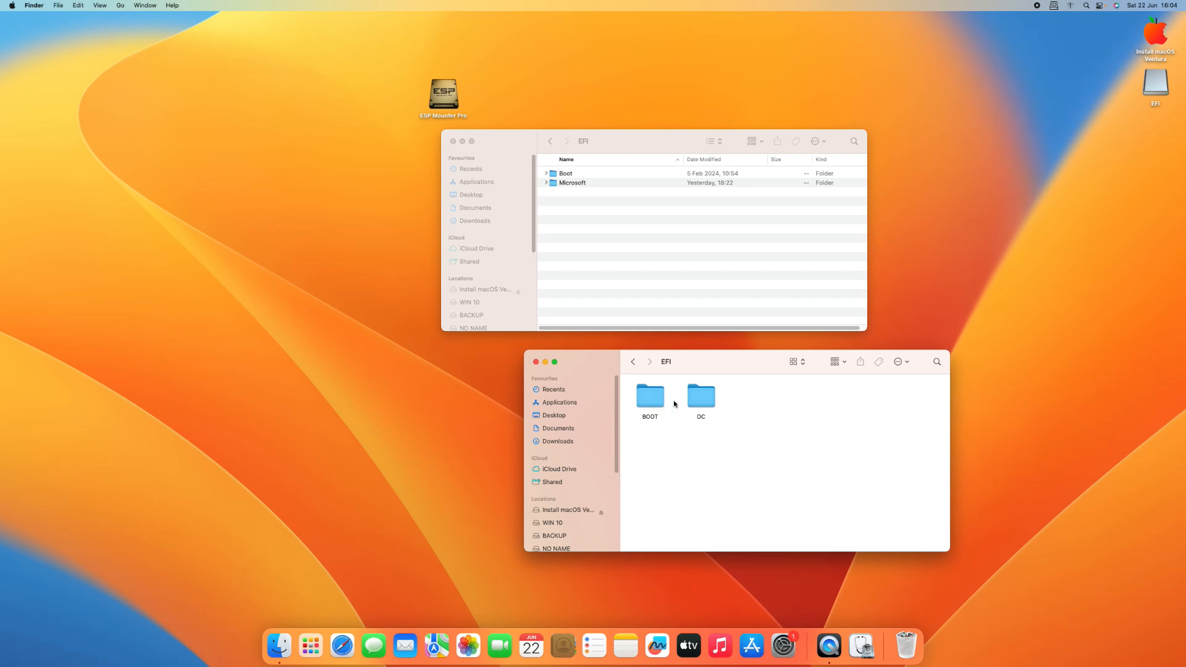
# Step: Copy the OC folder from the USB's EFI folder into the EFI folder on the NO NAME volume
pyautogui.click(704, 403)
pyautogui.rightClick(708, 401)
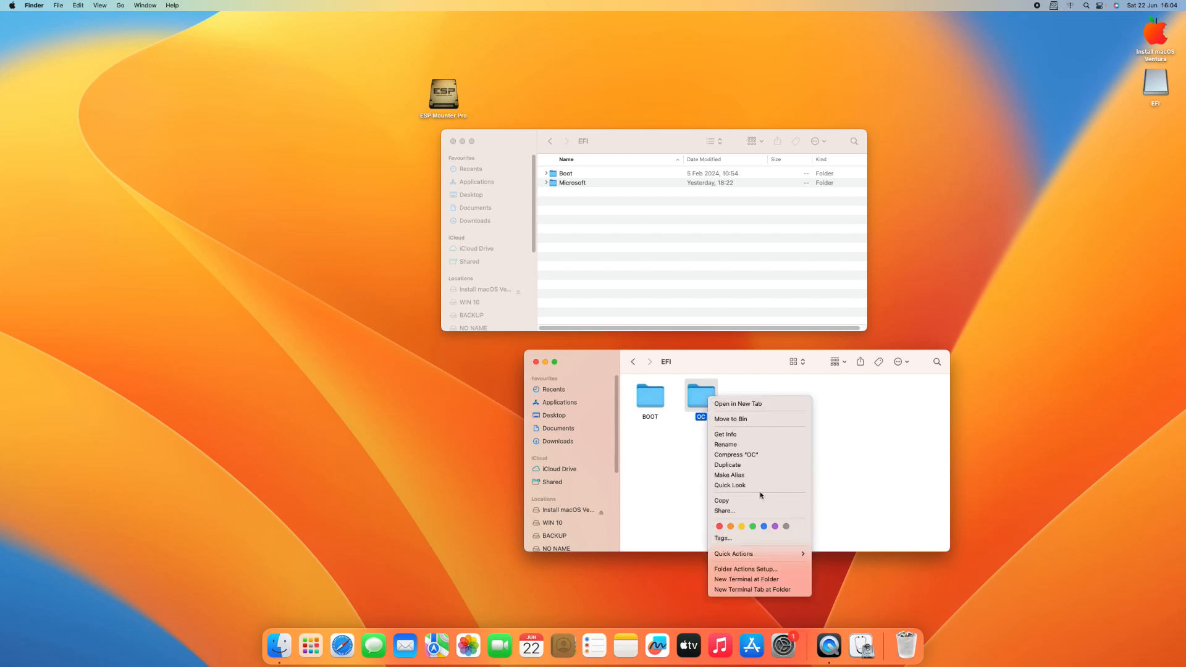
pyautogui.click(740, 500)
pyautogui.click(640, 285)
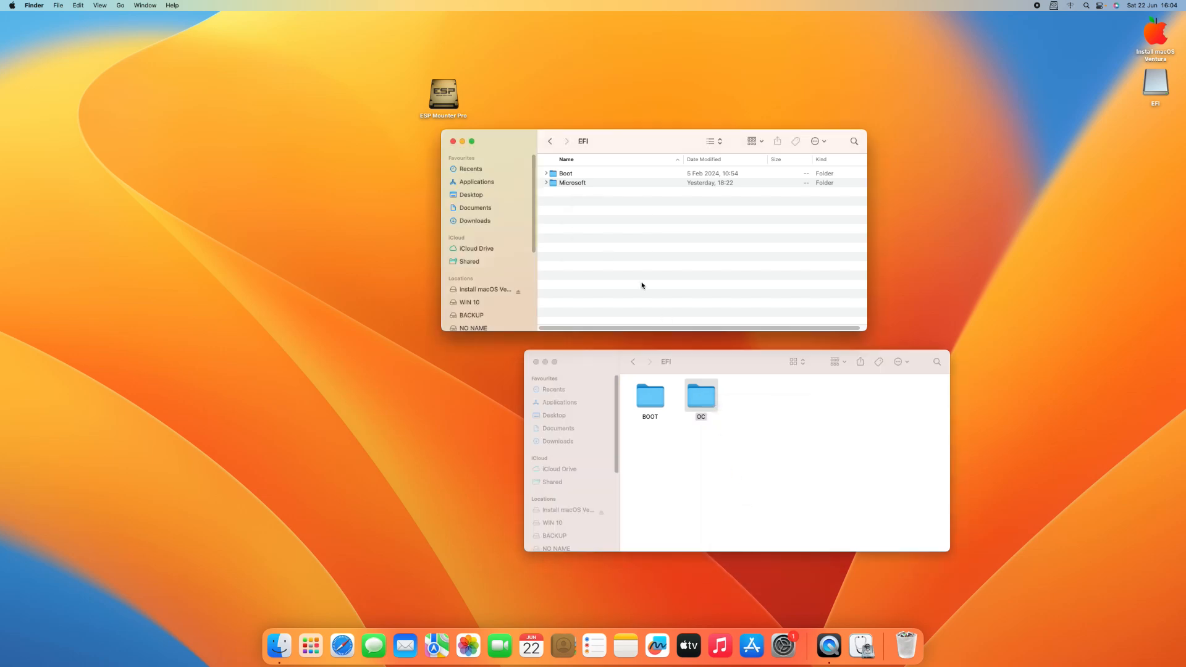
pyautogui.rightClick(576, 204)
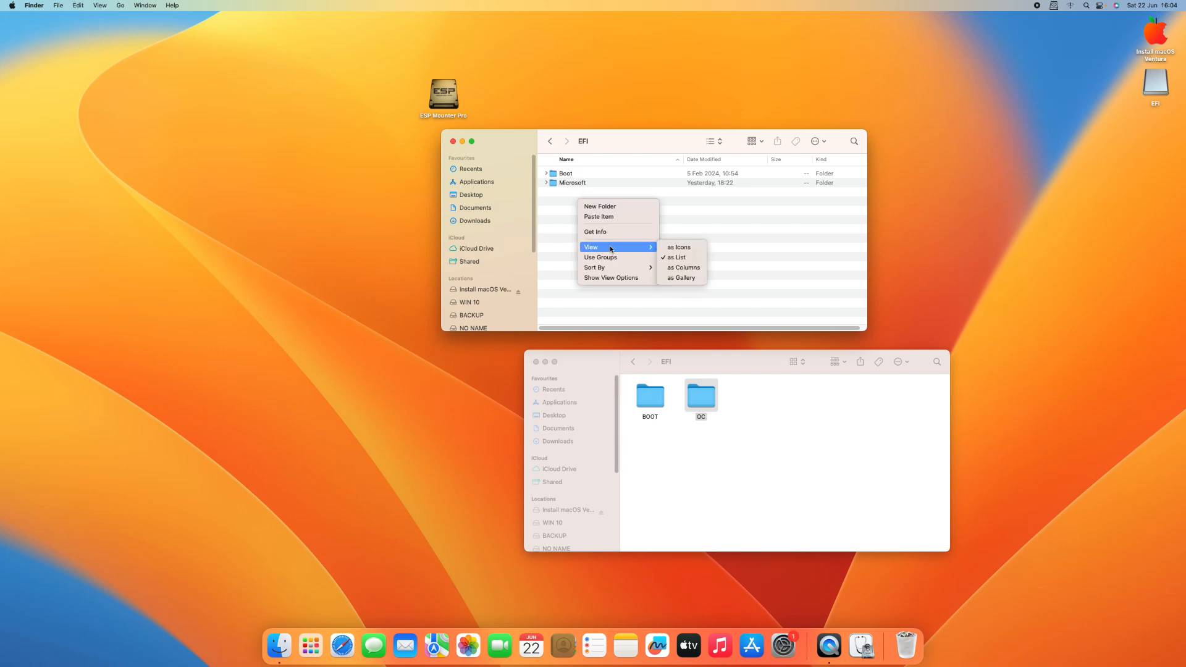
pyautogui.click(599, 216)
# Step: Copy the USB's BOOT folder into the NO NAME volume's EFI folder, replacing the existing Boot folder
pyautogui.moveTo(664, 412); pyautogui.dragTo(664, 281)
pyautogui.click(618, 215)
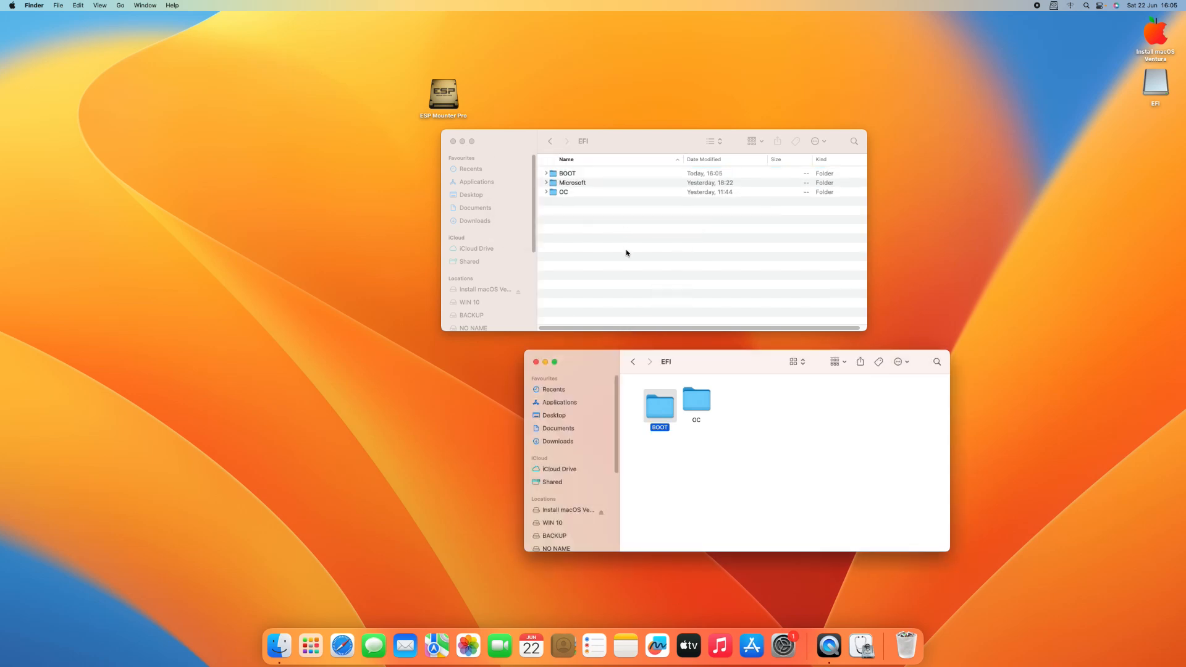
pyautogui.click(745, 433)
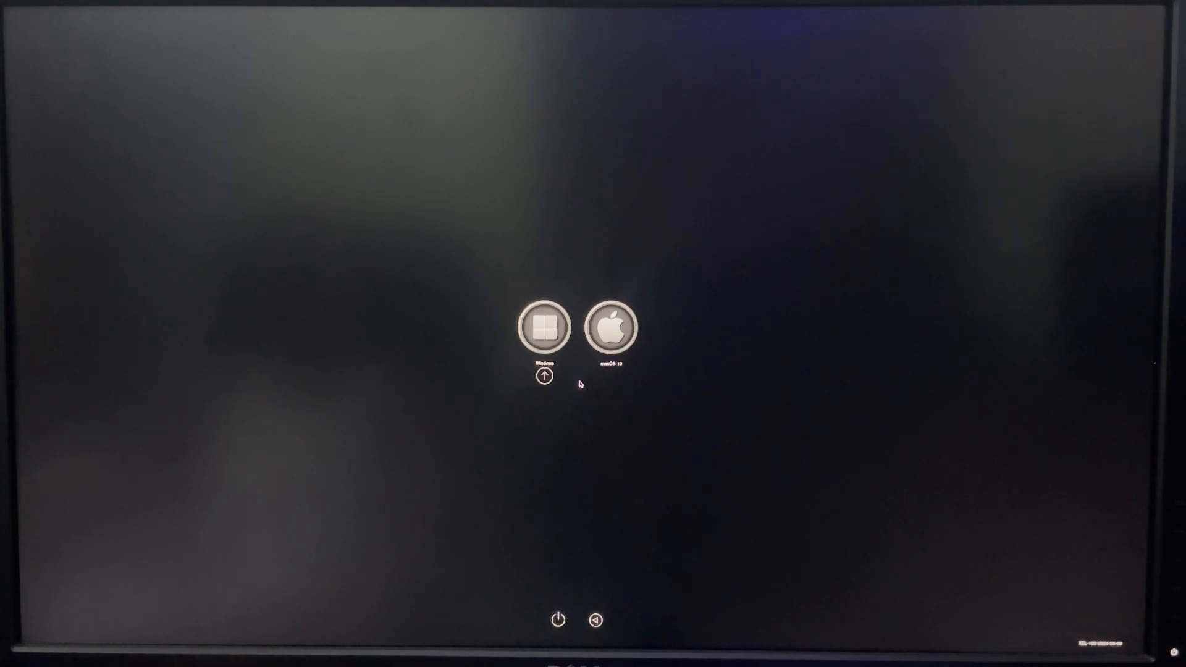
# Step: Boot macOS 13 from the OpenCore boot picker and log in with the account password
pyautogui.press('Right')
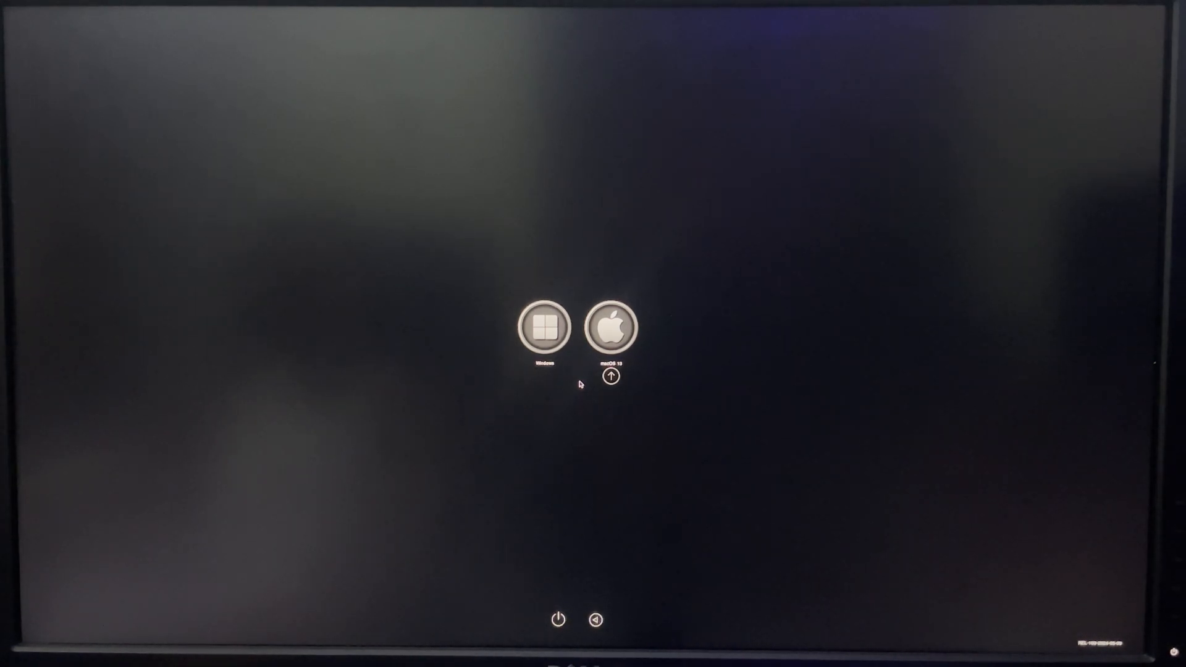
pyautogui.press('Return')
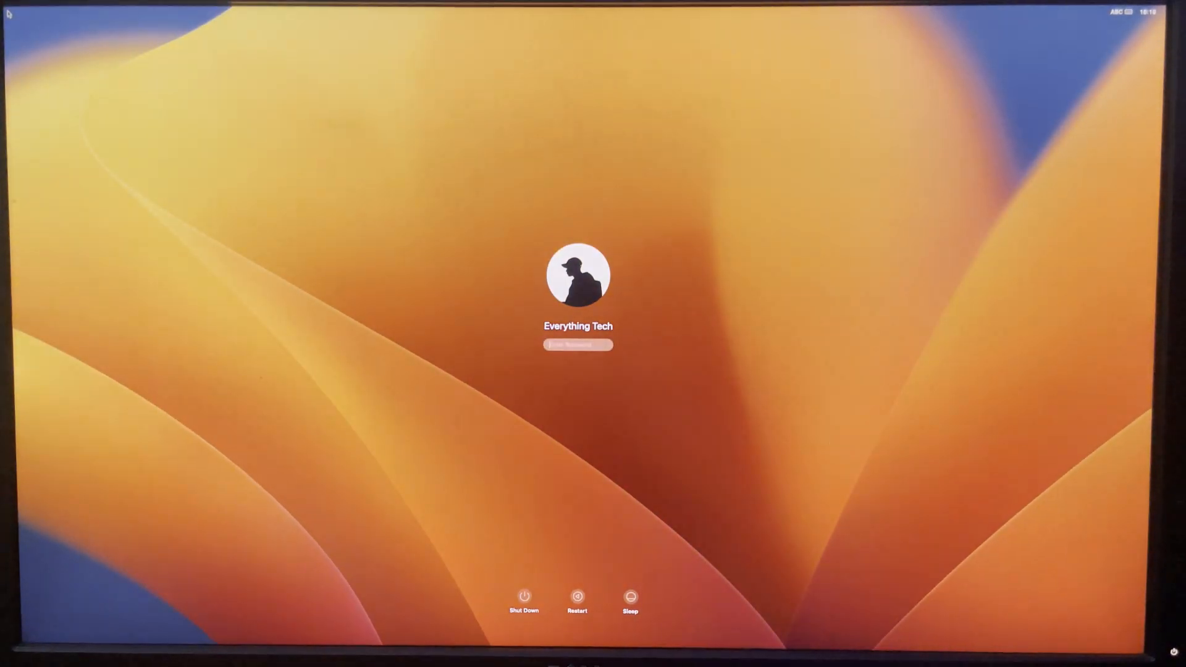
pyautogui.write('pas')
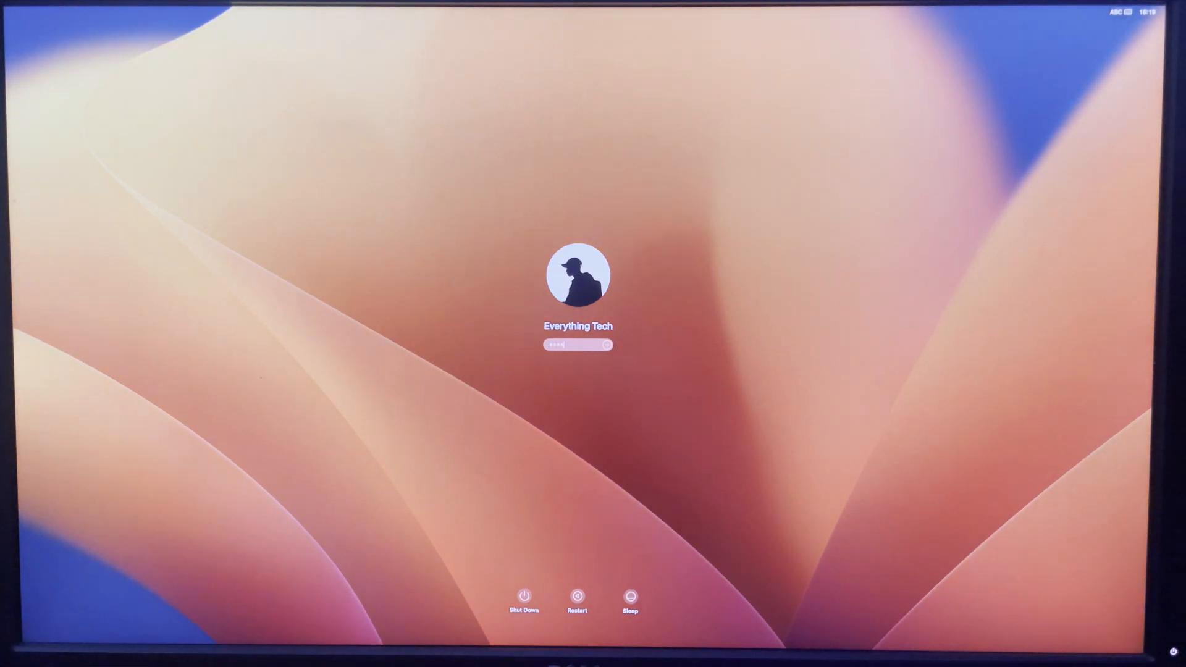
pyautogui.press('Return')
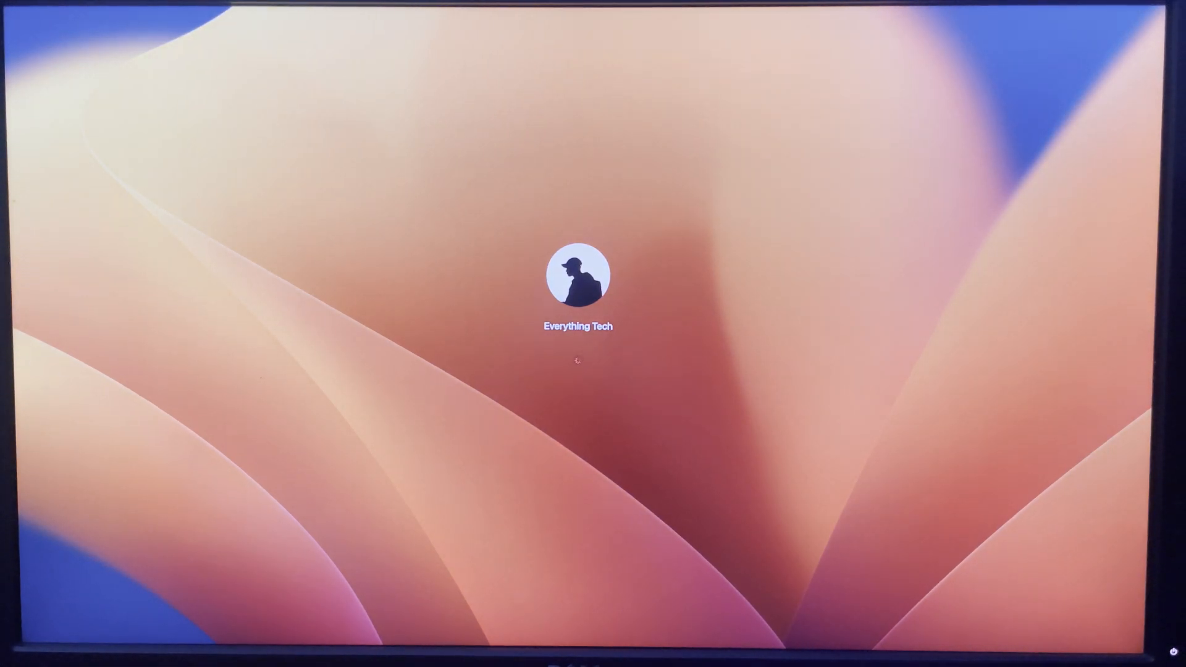